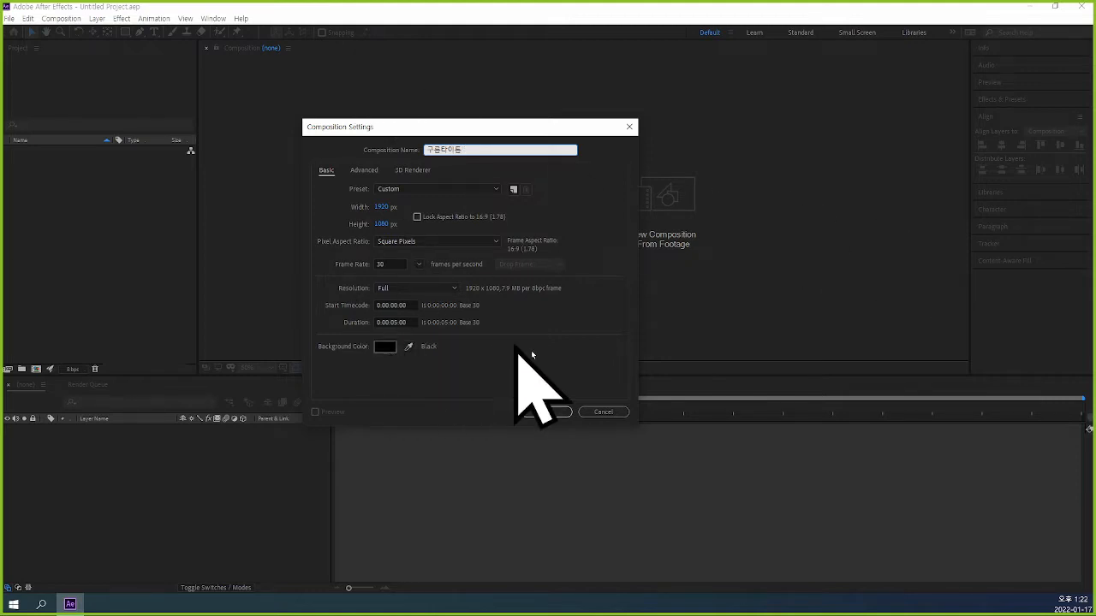
Create the 구름타이틀 composition at 1920 × 1080 px, 30 fps and five seconds, and start a new solid in it.
{"action": "left_click", "coordinate": [553, 413]}
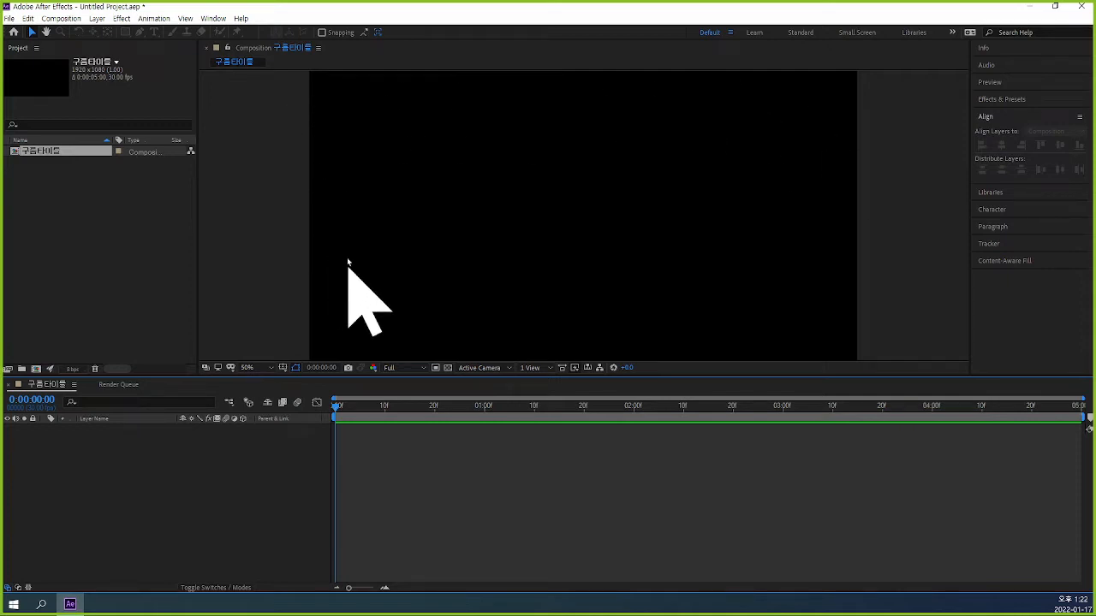
{"action": "key", "text": "comma"}
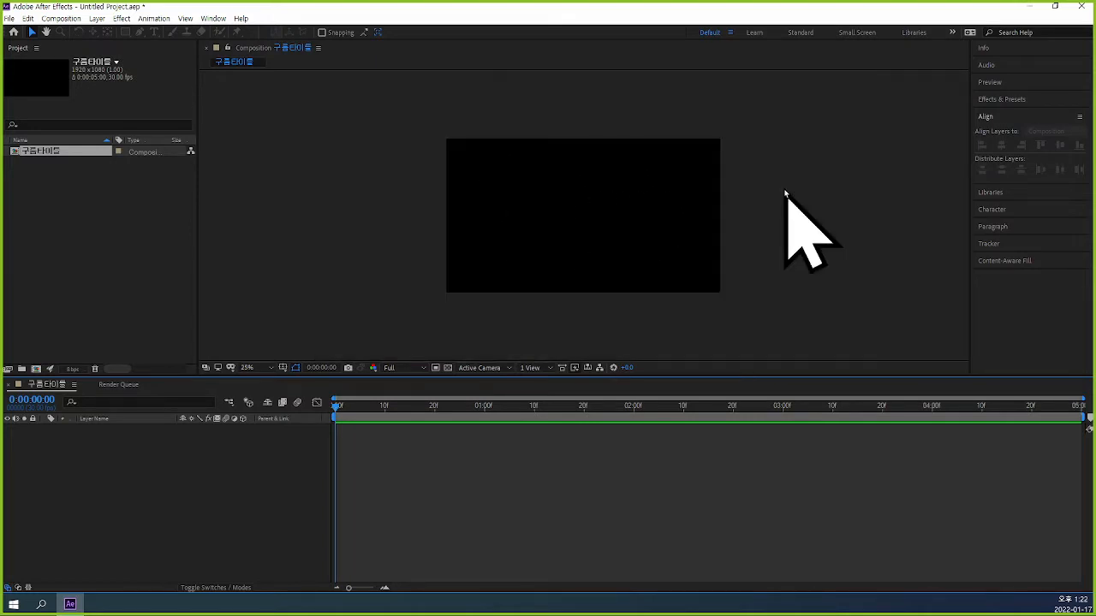
{"action": "key", "text": "ctrl+y"}
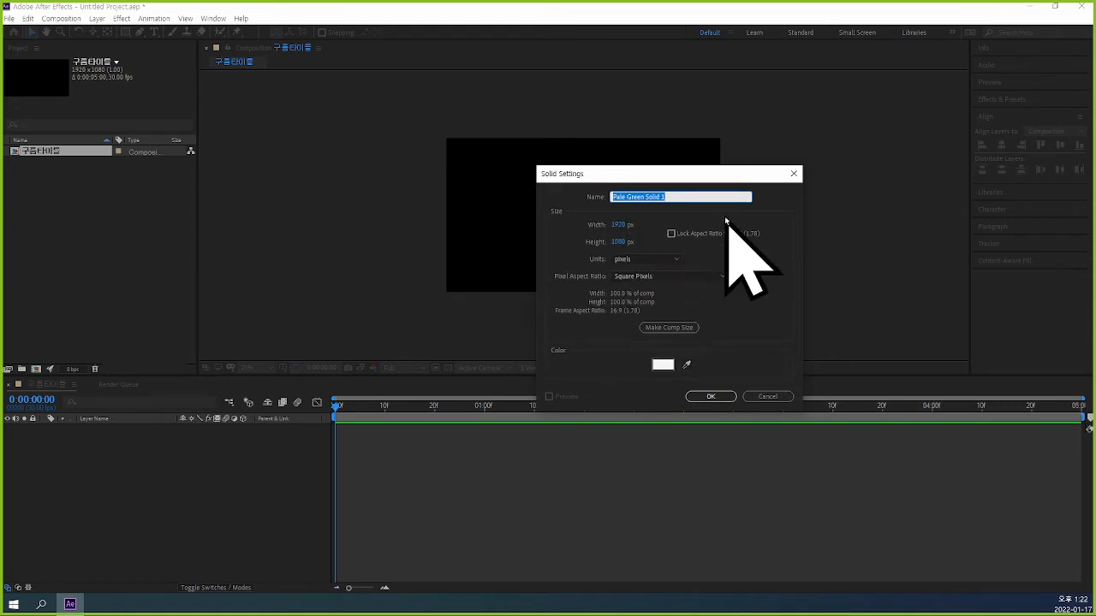
Capture the Solid Settings dialog with 알캡처 and handwrite 3840 beside the width in red pen.
{"action": "key", "text": "ctrl+shift+c"}
{"action": "left_click_drag", "start_coordinate": [536, 162], "coordinate": [799, 410]}
{"action": "left_click", "coordinate": [933, 131]}
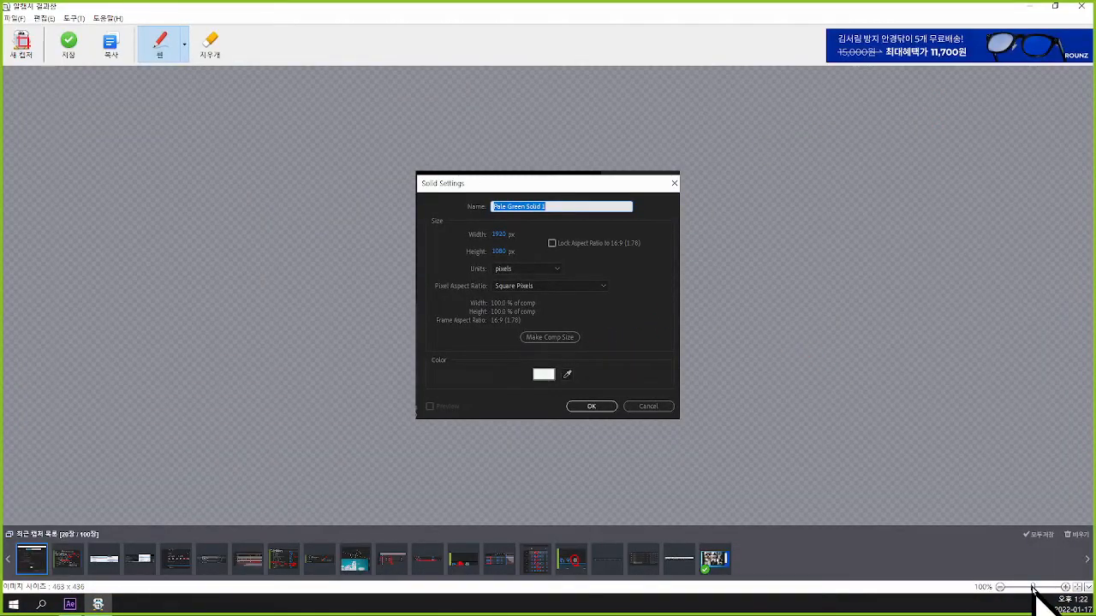
{"action": "left_click_drag", "start_coordinate": [1034, 591], "coordinate": [1039, 590]}
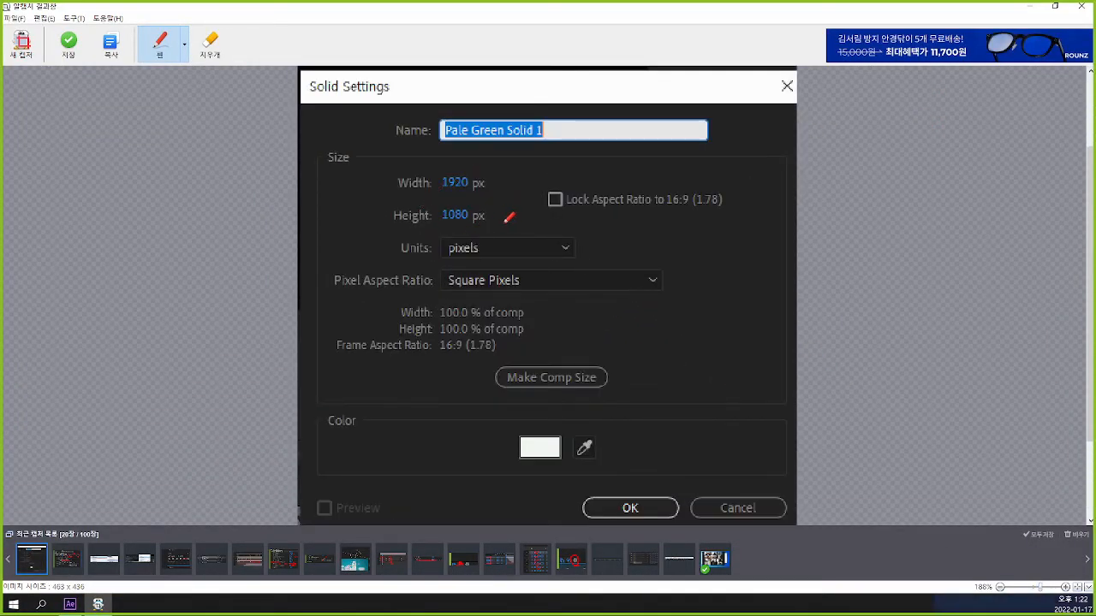
{"action": "mouse_move", "coordinate": [499, 177]}
{"action": "left_mouse_down"}
{"action": "mouse_move", "coordinate": [504, 202]}
{"action": "mouse_move", "coordinate": [521, 199]}
{"action": "mouse_move", "coordinate": [517, 189]}
{"action": "mouse_move", "coordinate": [564, 197]}
{"action": "mouse_move", "coordinate": [549, 198]}
{"action": "mouse_move", "coordinate": [544, 216]}
{"action": "left_mouse_up"}
{"action": "mouse_move", "coordinate": [571, 181]}
{"action": "left_mouse_down"}
{"action": "mouse_move", "coordinate": [569, 200]}
{"action": "mouse_move", "coordinate": [571, 182]}
{"action": "left_mouse_up"}
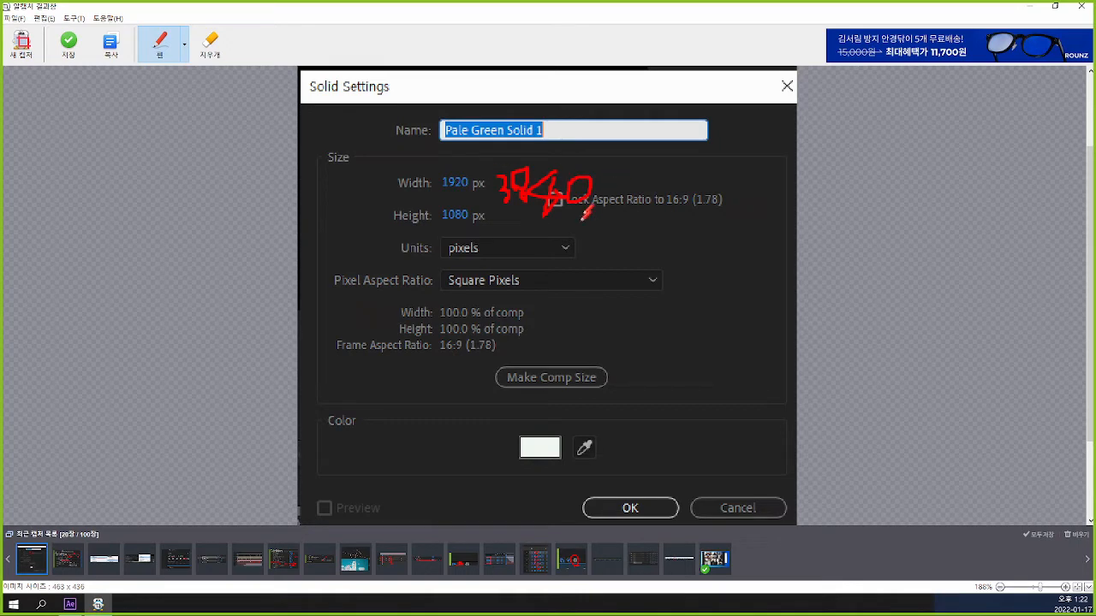
{"action": "left_click", "coordinate": [1032, 7]}
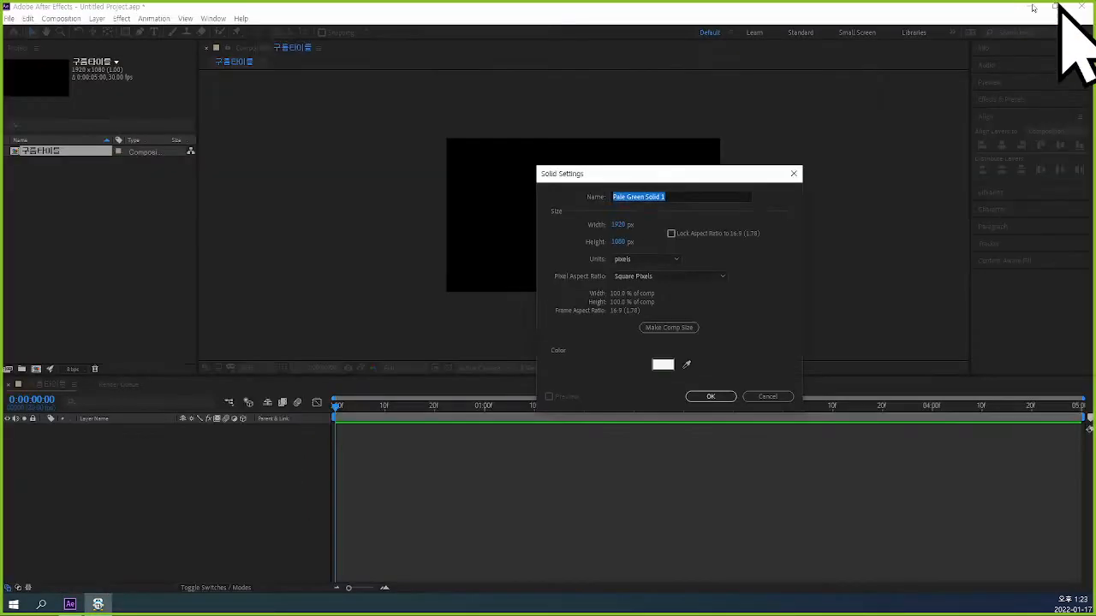
Set the new solid's width to 3840 px and create the solid.
{"action": "left_click", "coordinate": [619, 224]}
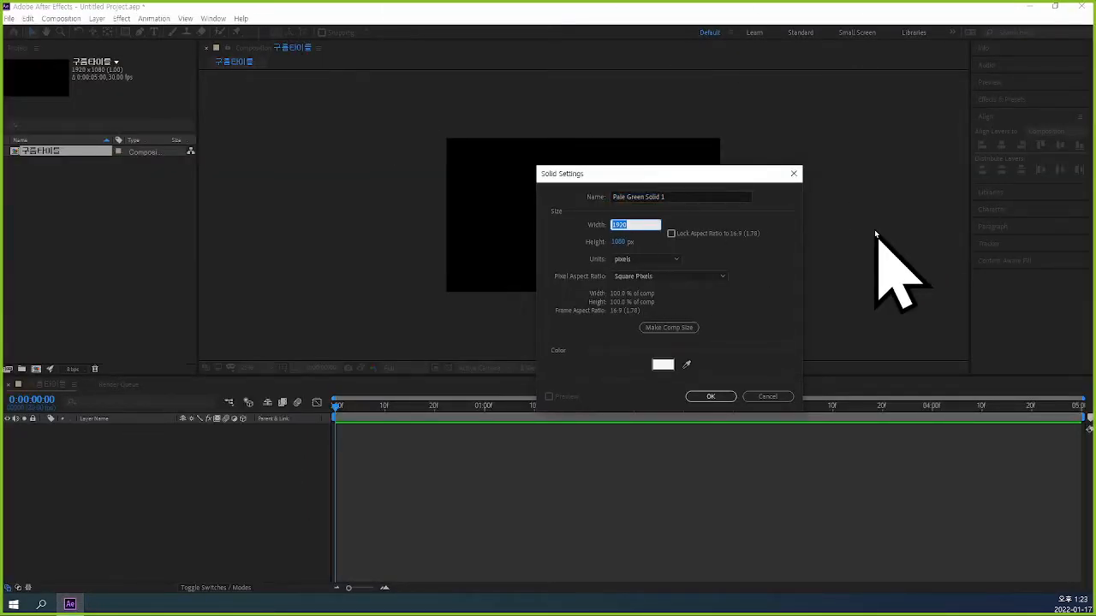
{"action": "type", "text": "3840"}
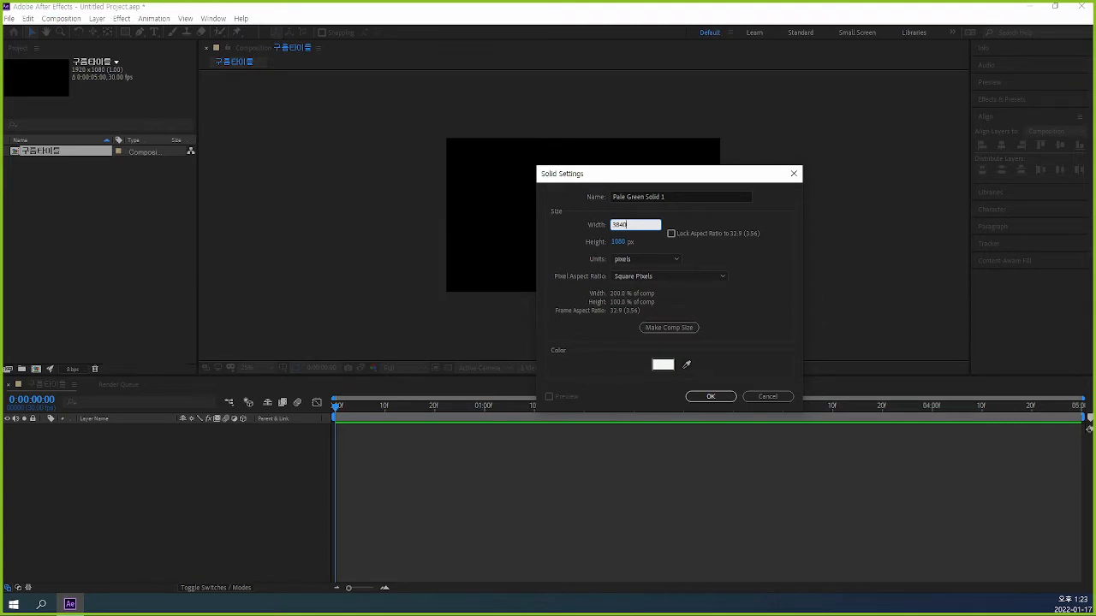
{"action": "key", "text": "Return"}
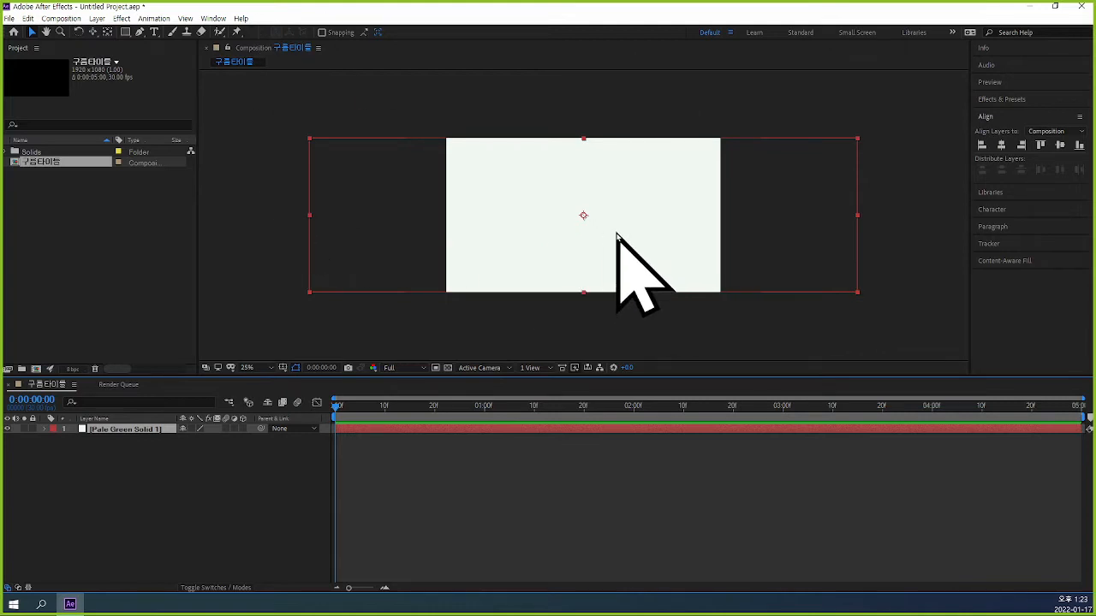
Save the project as 24_구름타이틀.aep in the 5_애프터이펙트 folder.
{"action": "key", "text": "ctrl+s"}
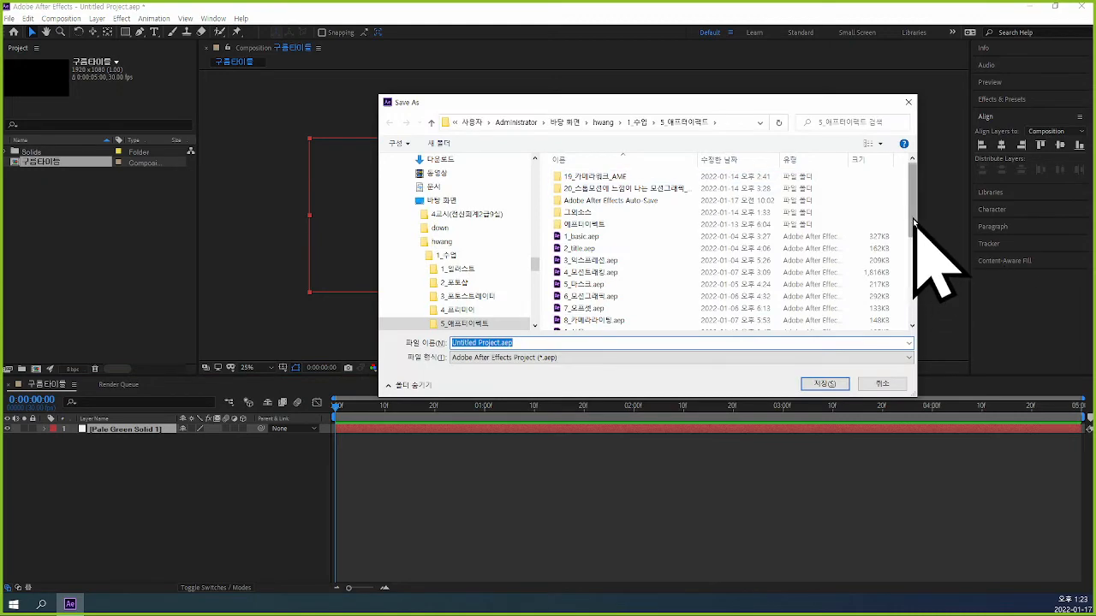
{"action": "left_click_drag", "start_coordinate": [911, 229], "coordinate": [914, 296]}
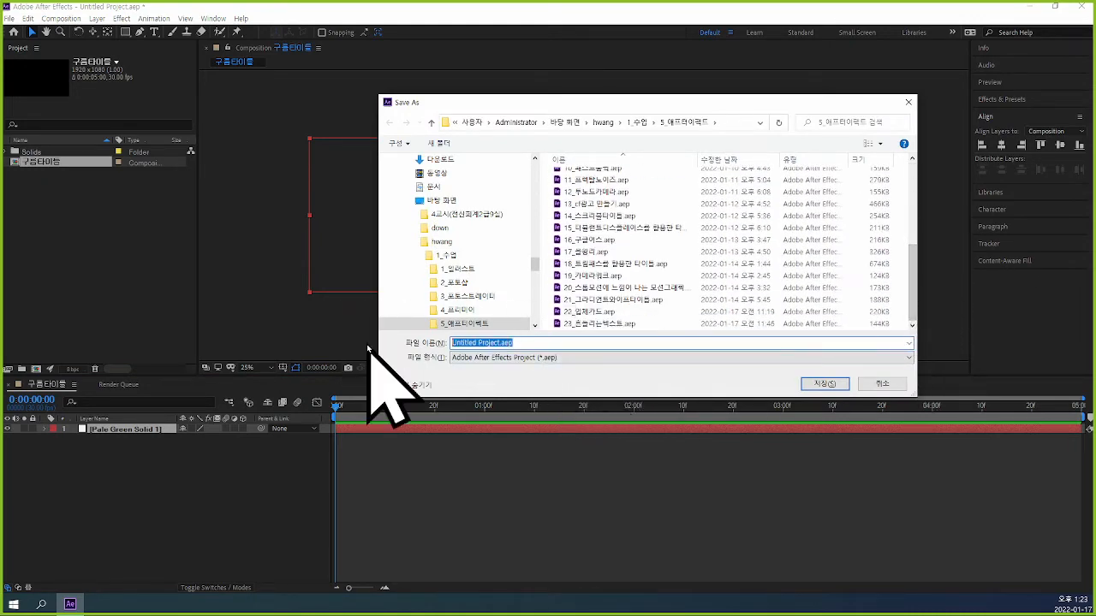
{"action": "type", "text": "24_구름타이틀"}
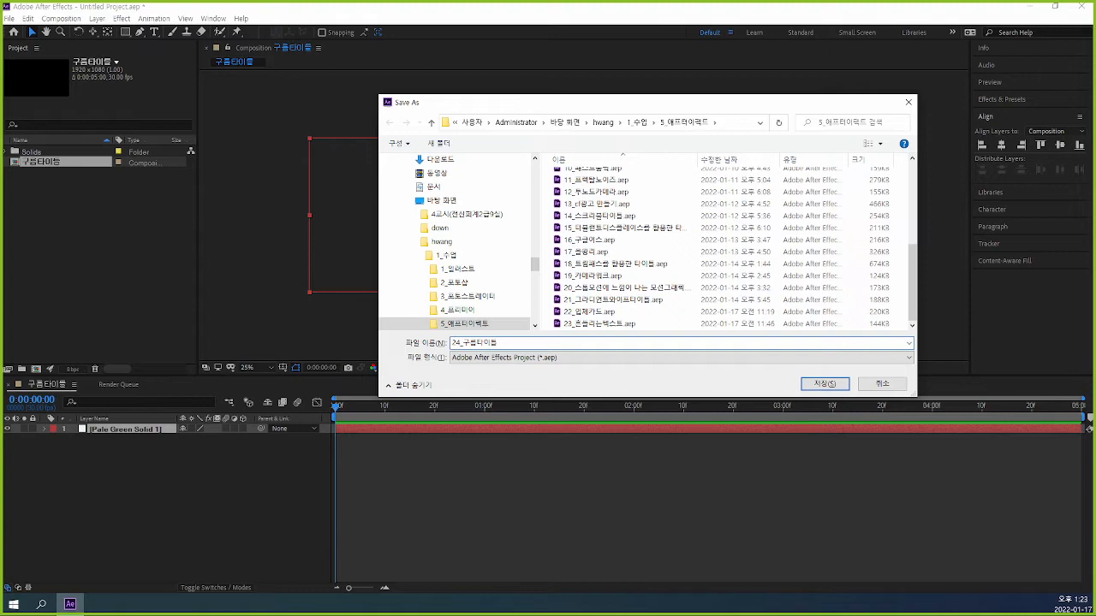
{"action": "key", "text": "Return"}
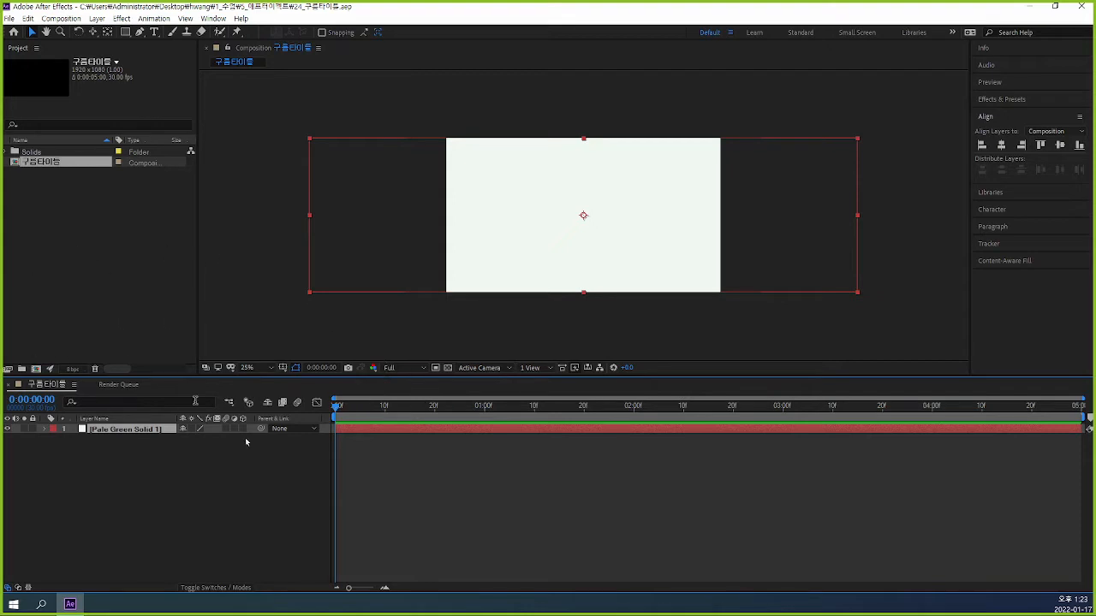
Apply the Fractal Noise effect from the Noise & Grain category to the solid layer.
{"action": "left_click", "coordinate": [128, 21]}
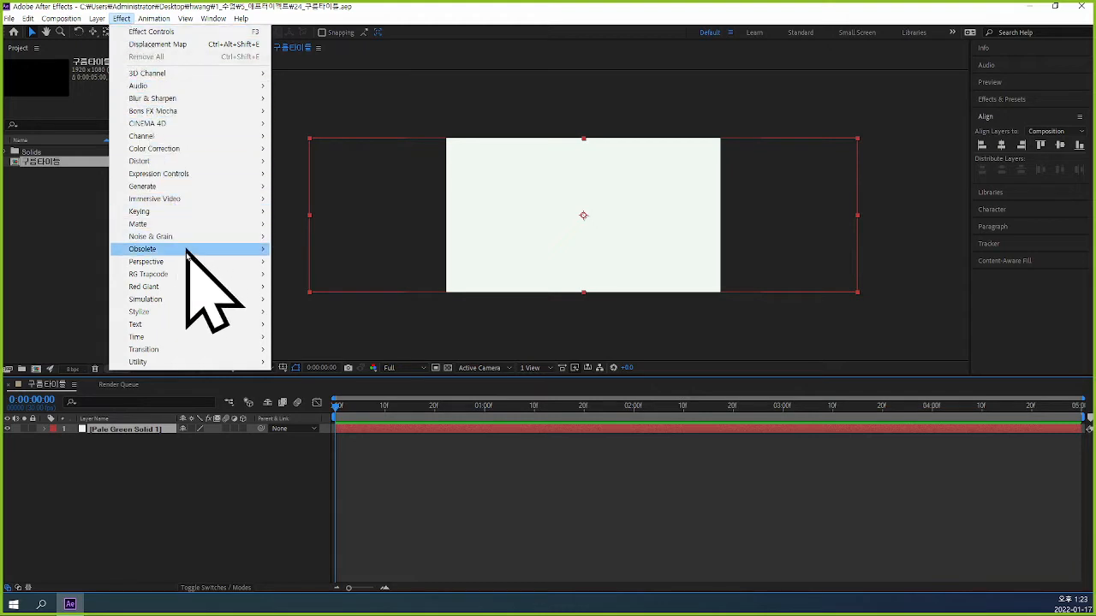
{"action": "mouse_move", "coordinate": [191, 274]}
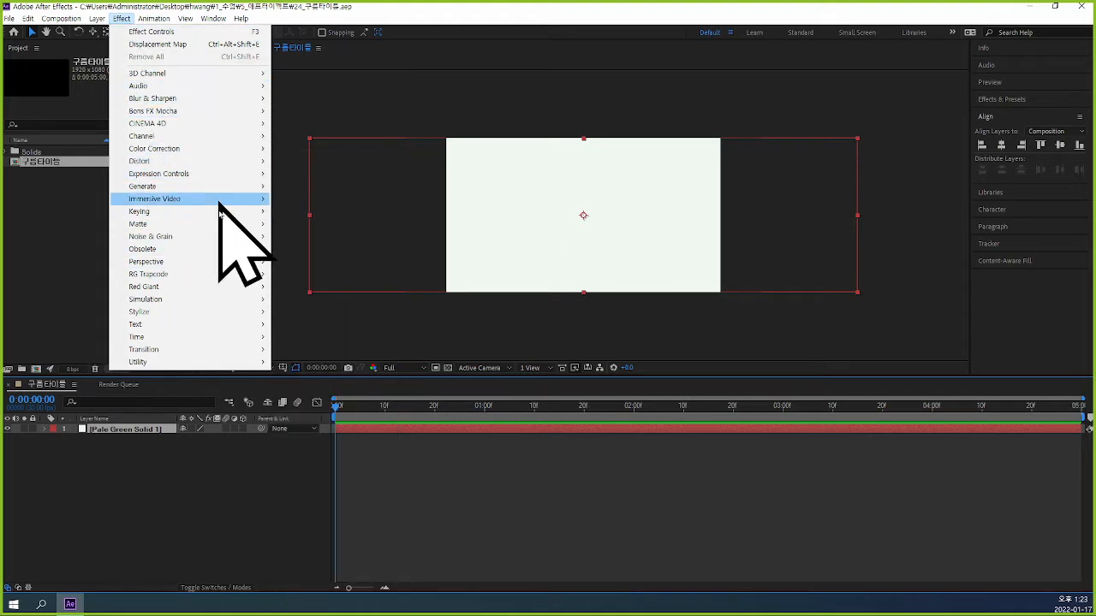
{"action": "mouse_move", "coordinate": [240, 300]}
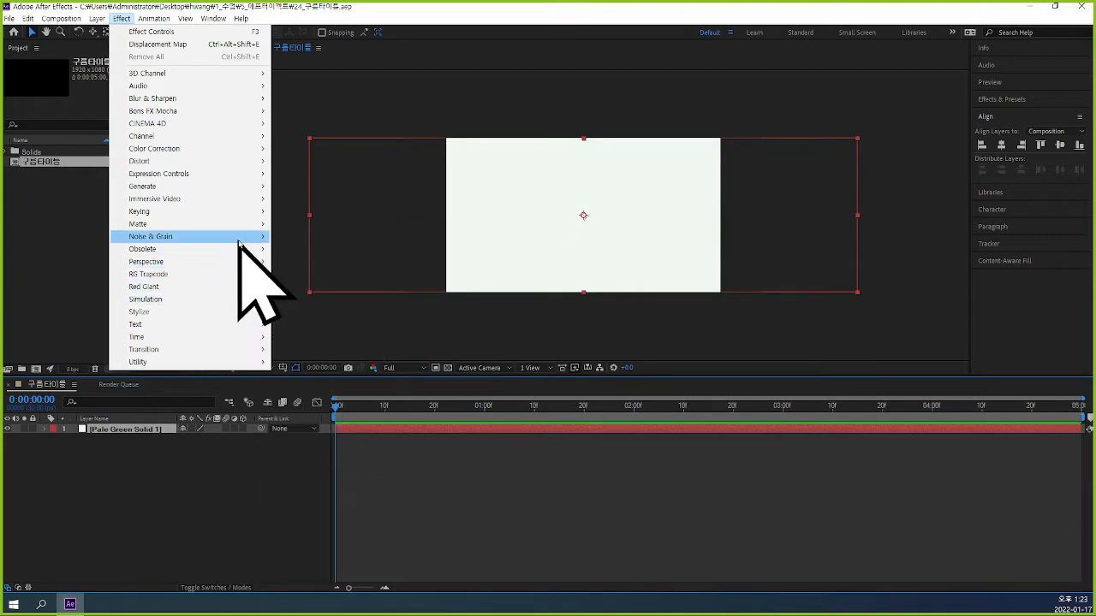
{"action": "mouse_move", "coordinate": [240, 237]}
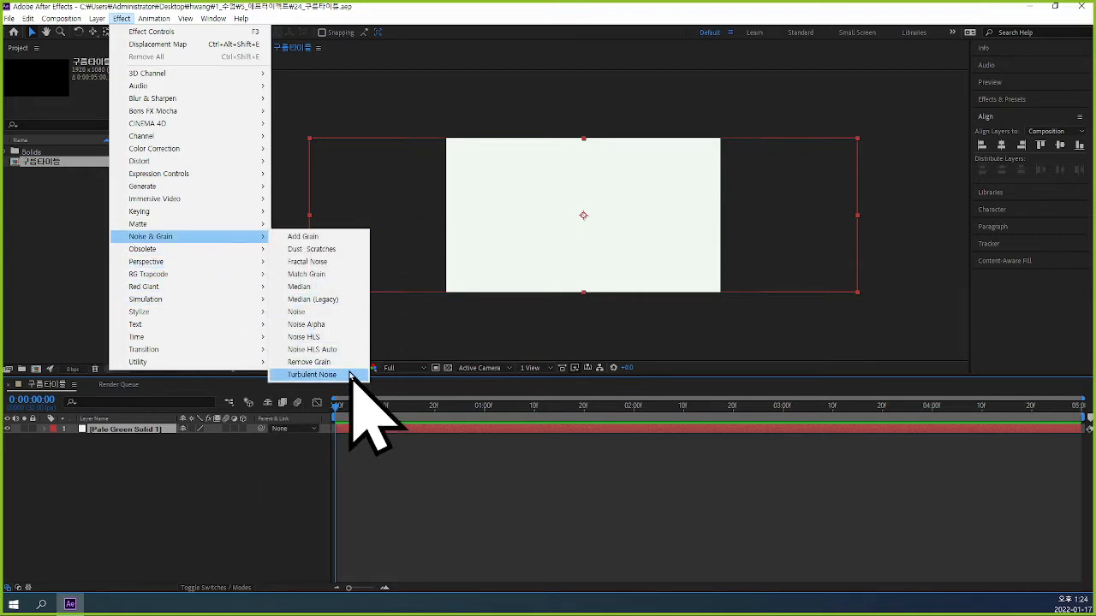
{"action": "left_click", "coordinate": [347, 268]}
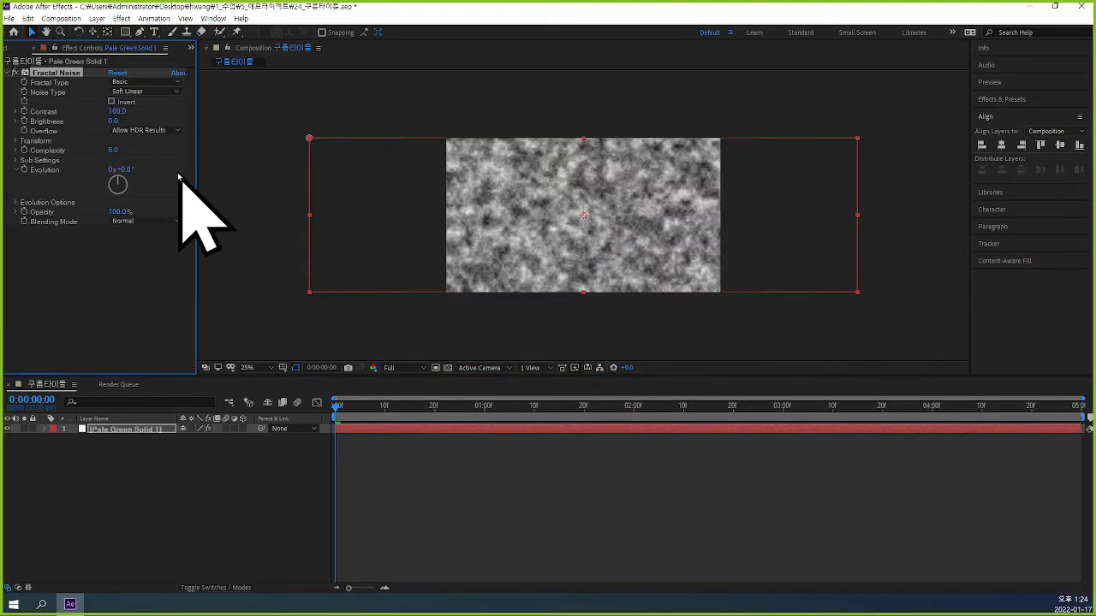
Set the Fractal Noise contrast to 200 and its brightness to -20.
{"action": "left_click", "coordinate": [117, 111]}
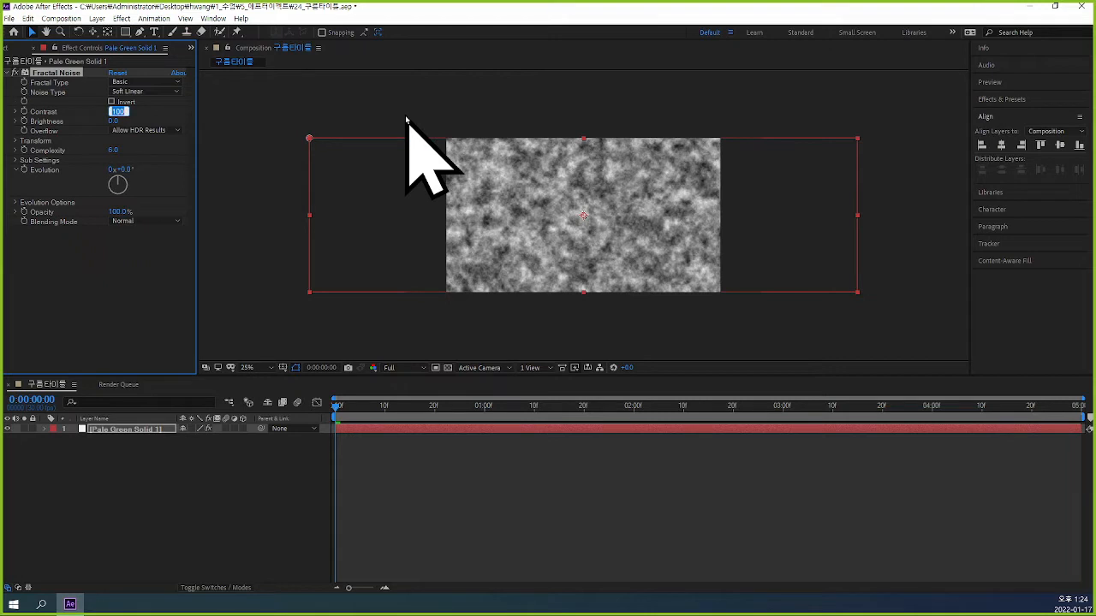
{"action": "type", "text": "2"}
{"action": "key", "text": "Return"}
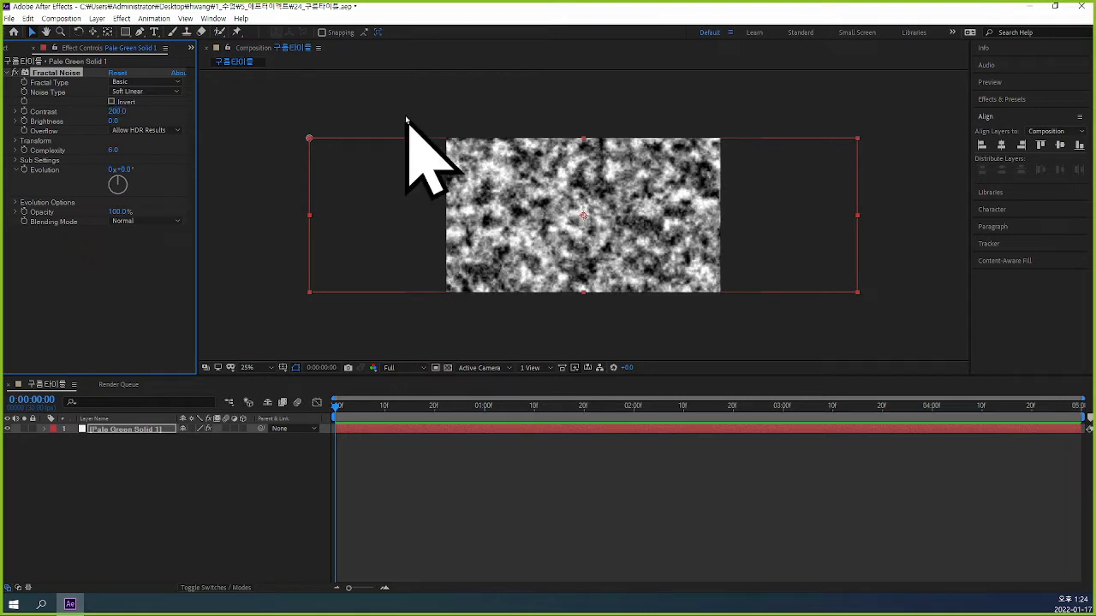
{"action": "left_click", "coordinate": [113, 121]}
{"action": "type", "text": "-20"}
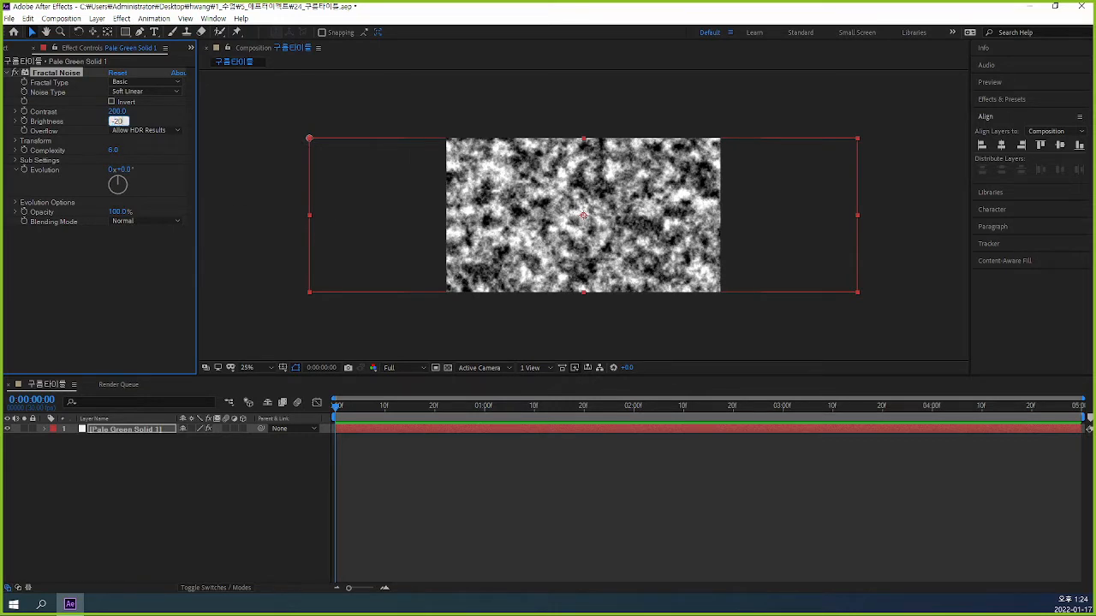
{"action": "key", "text": "Return"}
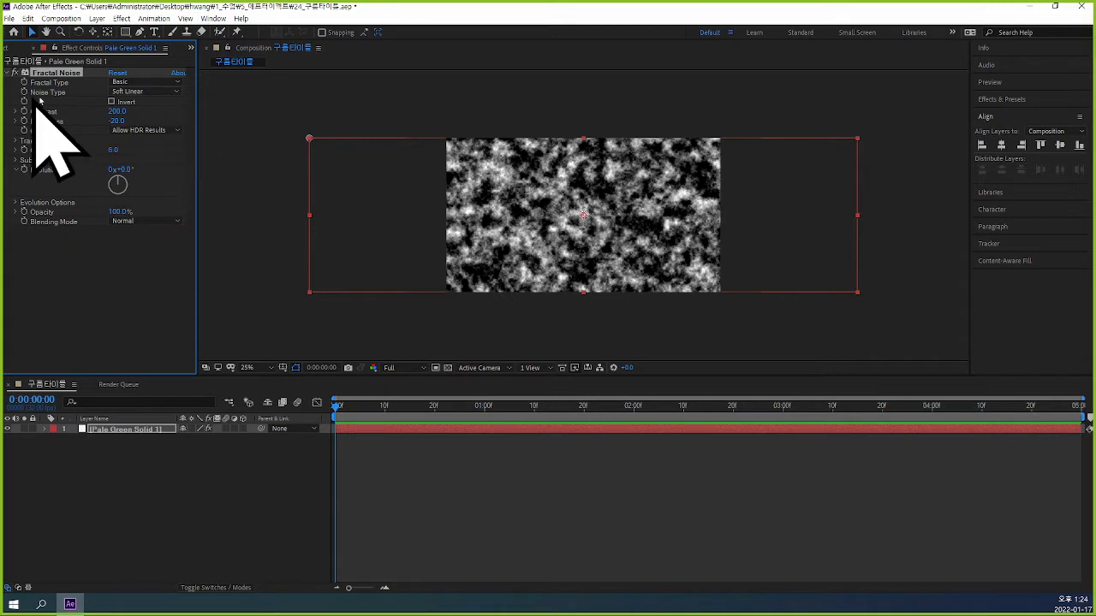
Change the fractal type of the noise to Cloudy.
{"action": "left_click", "coordinate": [155, 92]}
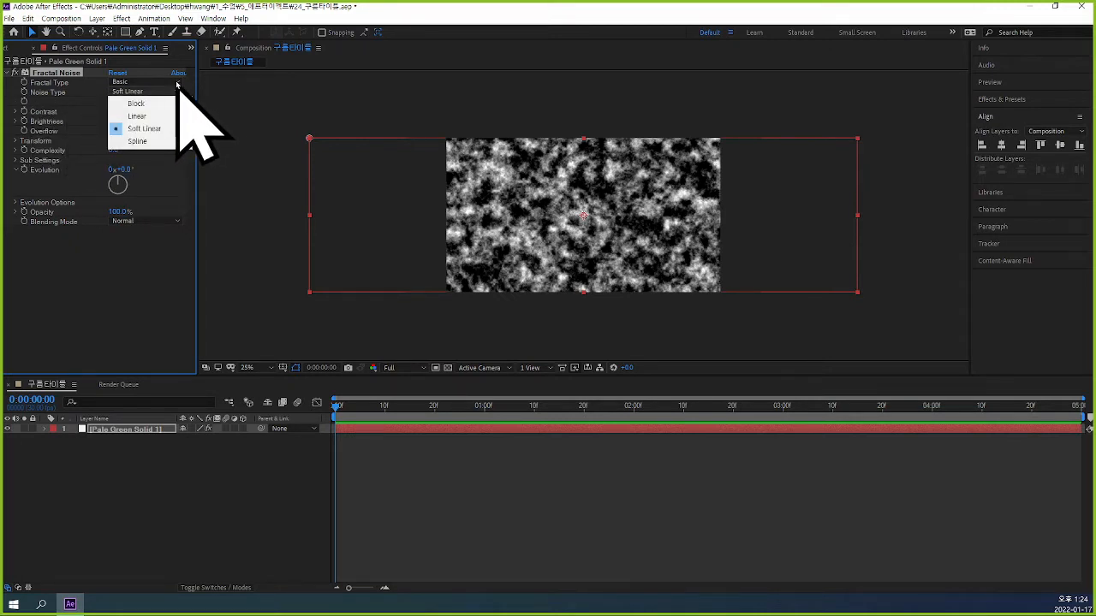
{"action": "left_click", "coordinate": [178, 78]}
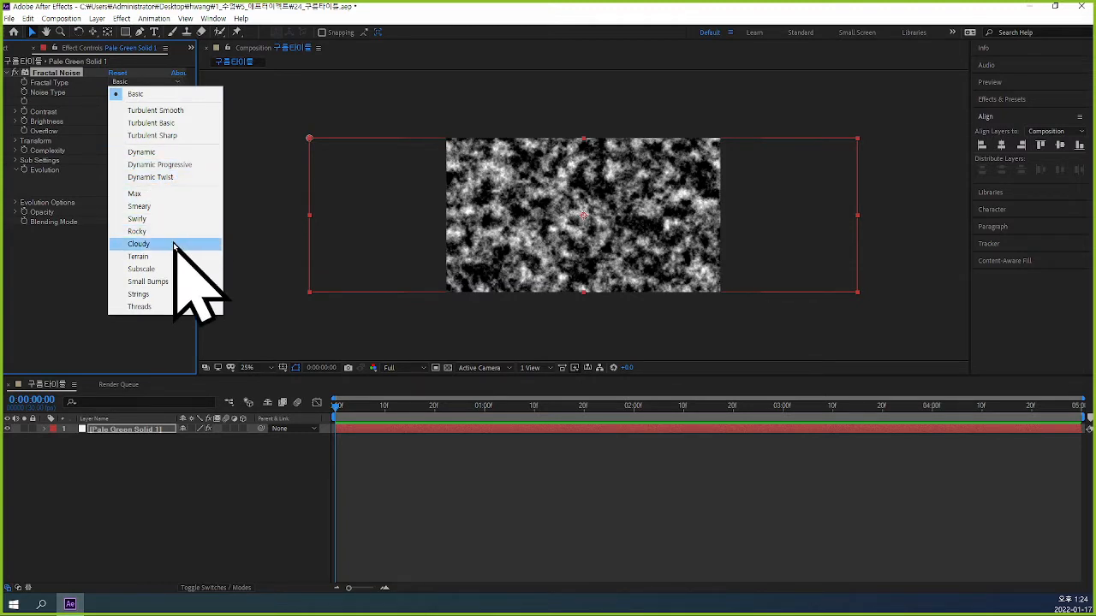
{"action": "left_click", "coordinate": [139, 244]}
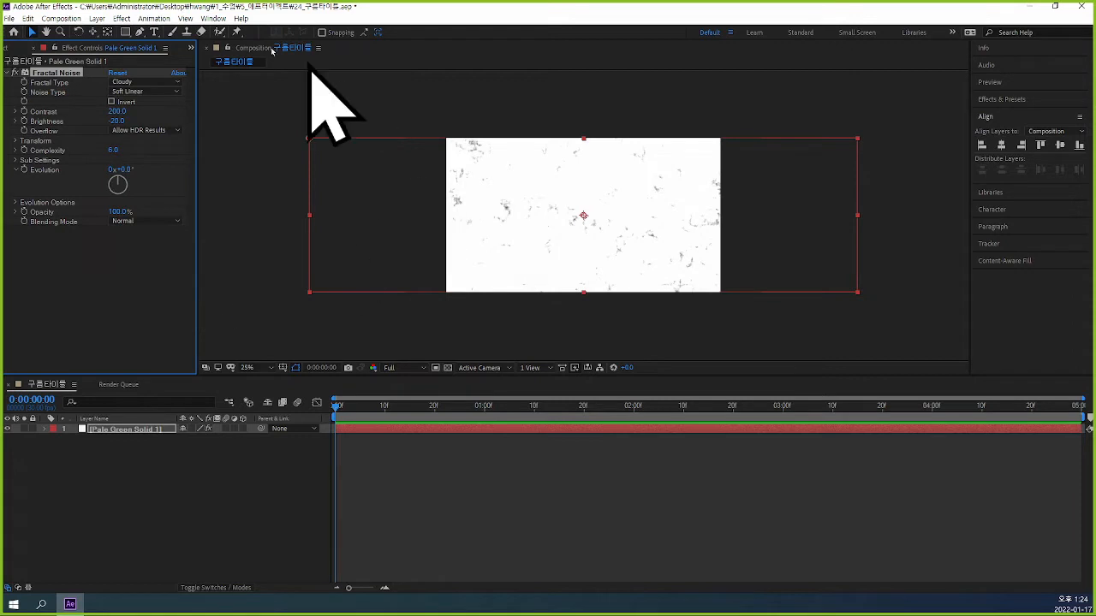
Try out darker brightness values for the cloudy noise and set the brightness to -100.
{"action": "mouse_move", "coordinate": [117, 121]}
{"action": "left_mouse_down"}
{"action": "mouse_move", "coordinate": [69, 117]}
{"action": "mouse_move", "coordinate": [103, 120]}
{"action": "left_mouse_up"}
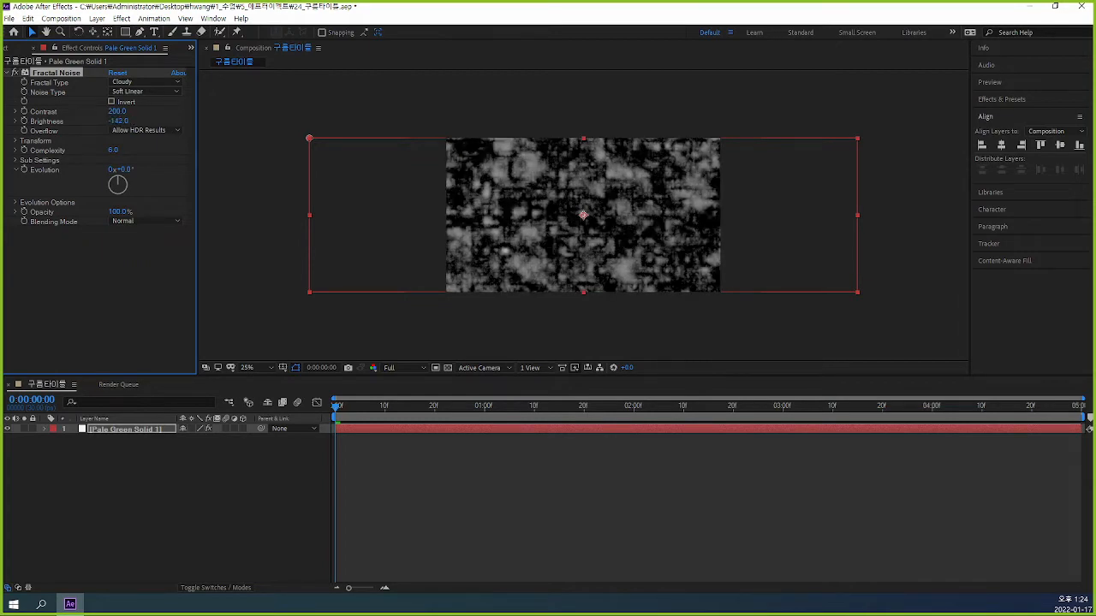
{"action": "left_click_drag", "start_coordinate": [118, 120], "coordinate": [202, 62]}
{"action": "left_click_drag", "start_coordinate": [191, 103], "coordinate": [108, 122]}
{"action": "left_click", "coordinate": [118, 121]}
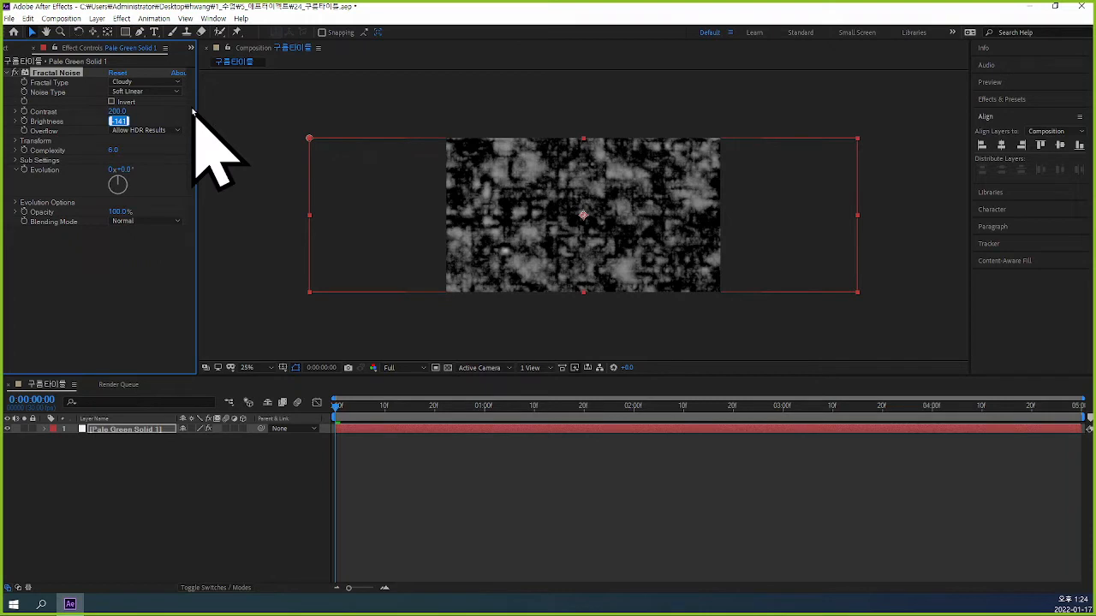
{"action": "type", "text": "-1"}
{"action": "key", "text": "Return"}
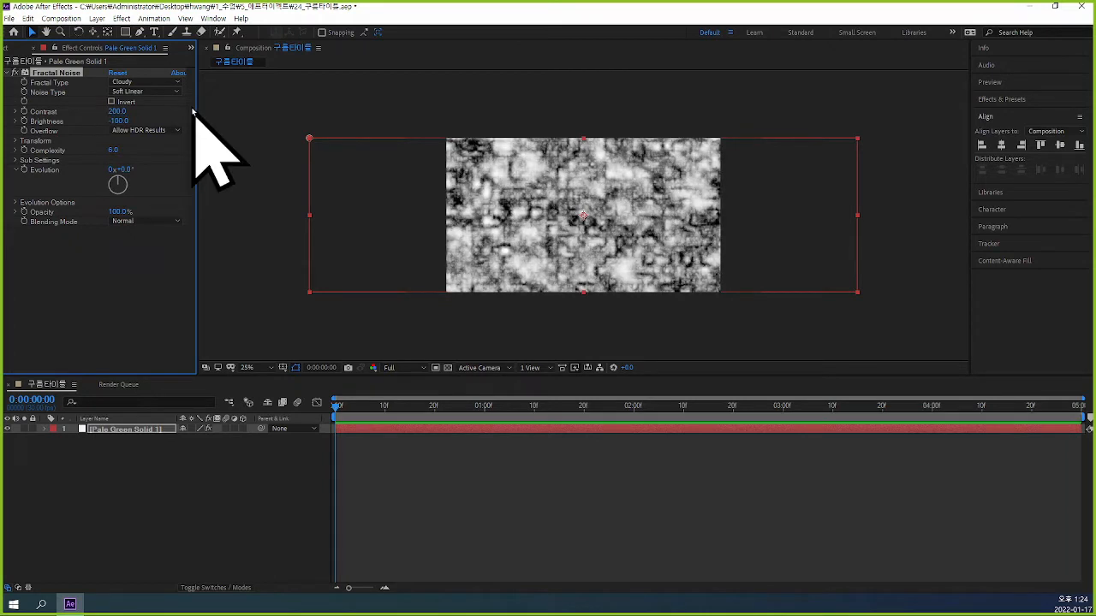
Lower the Fractal Noise brightness to -150 and fine-tune it to -142.
{"action": "left_click", "coordinate": [118, 121]}
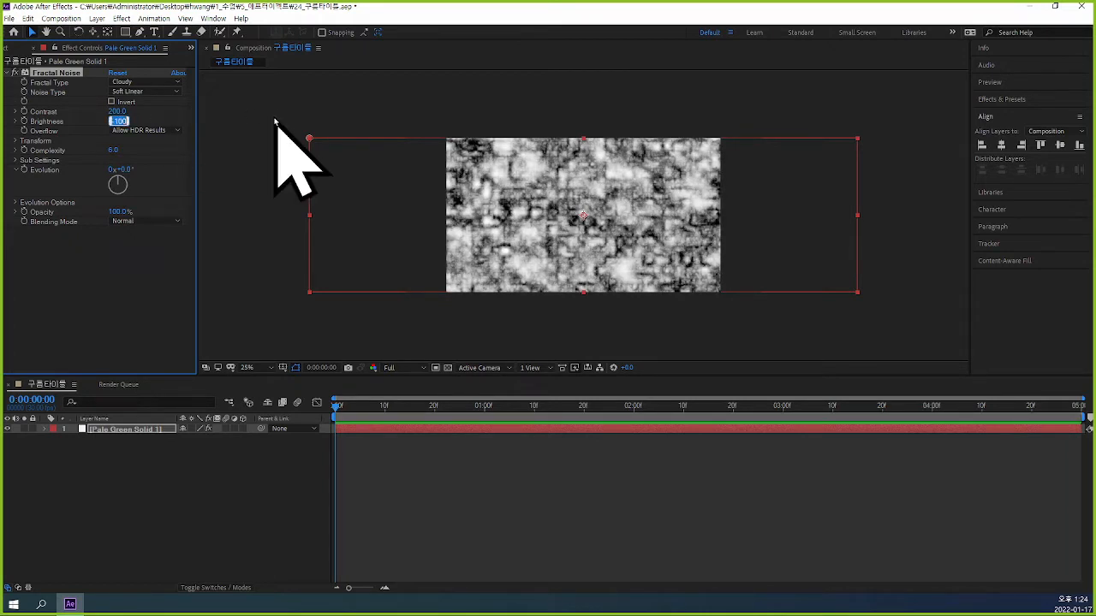
{"action": "type", "text": "-150"}
{"action": "key", "text": "Return"}
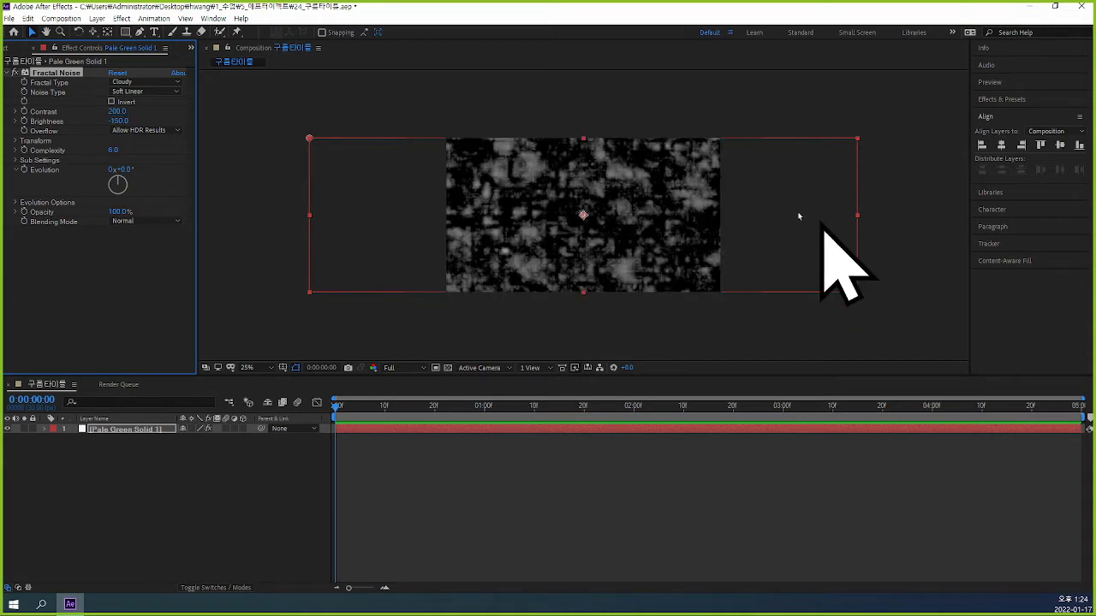
{"action": "left_click_drag", "start_coordinate": [122, 121], "coordinate": [131, 124]}
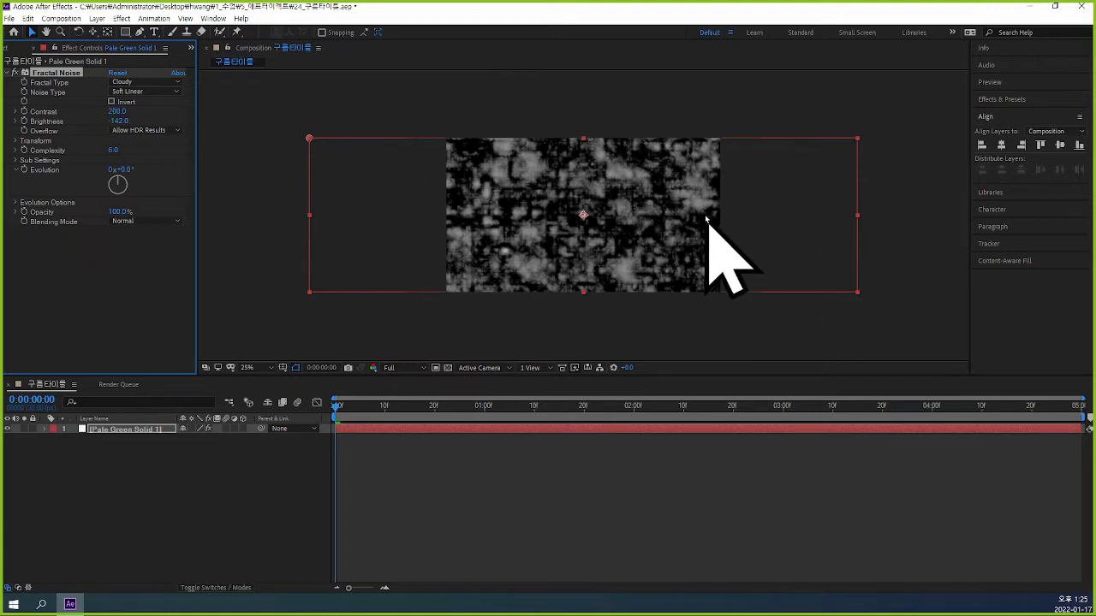
Enlarge the Fractal Noise pattern to a scale of 148 and change its noise type to Linear.
{"action": "left_click", "coordinate": [15, 142]}
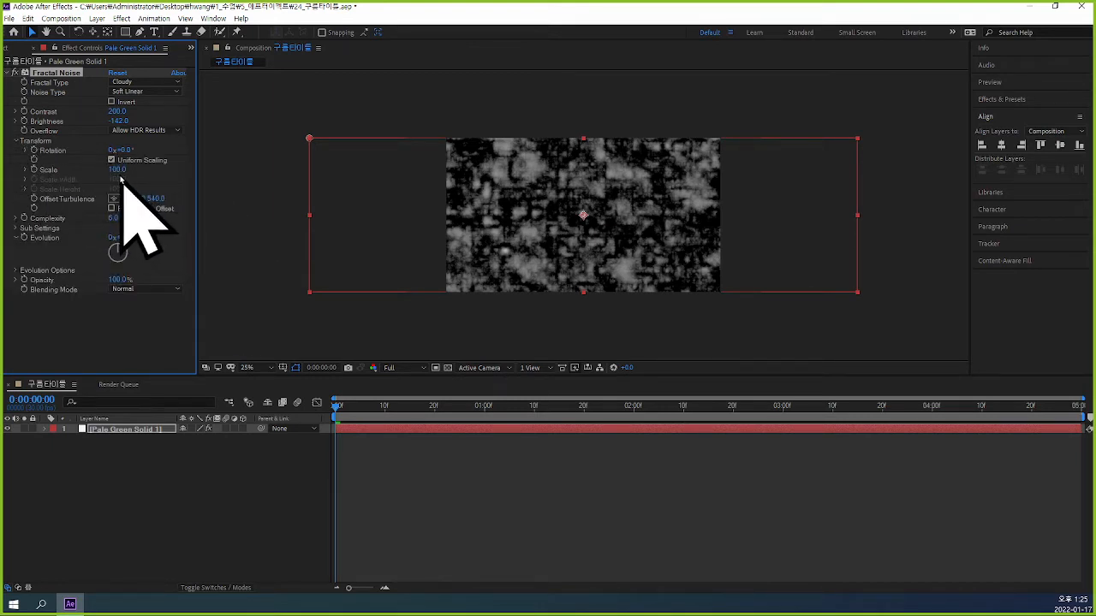
{"action": "left_click_drag", "start_coordinate": [117, 169], "coordinate": [150, 174]}
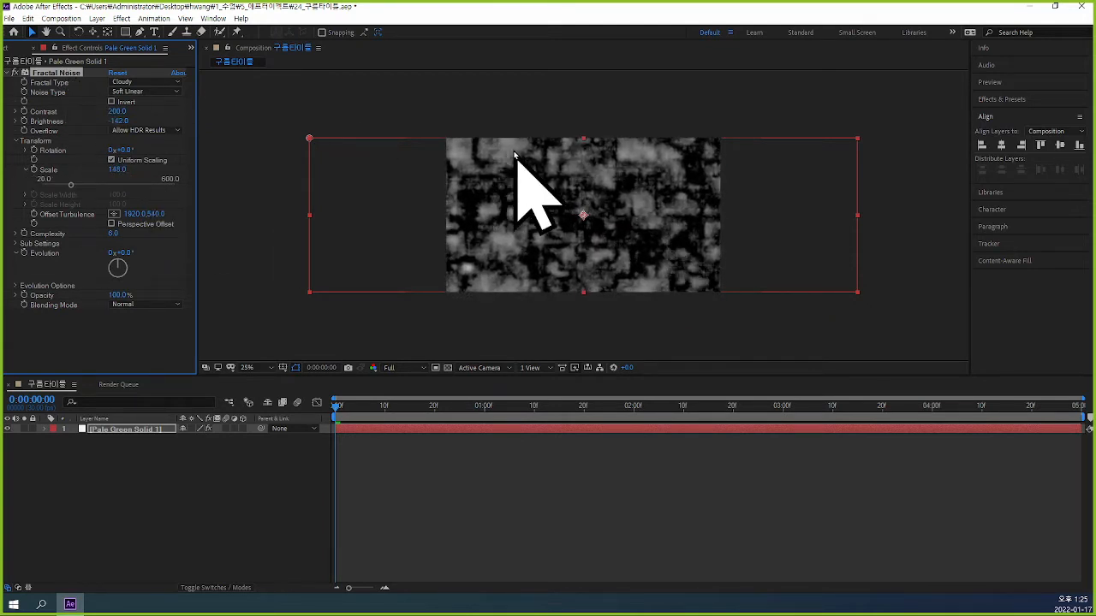
{"action": "left_click", "coordinate": [171, 91]}
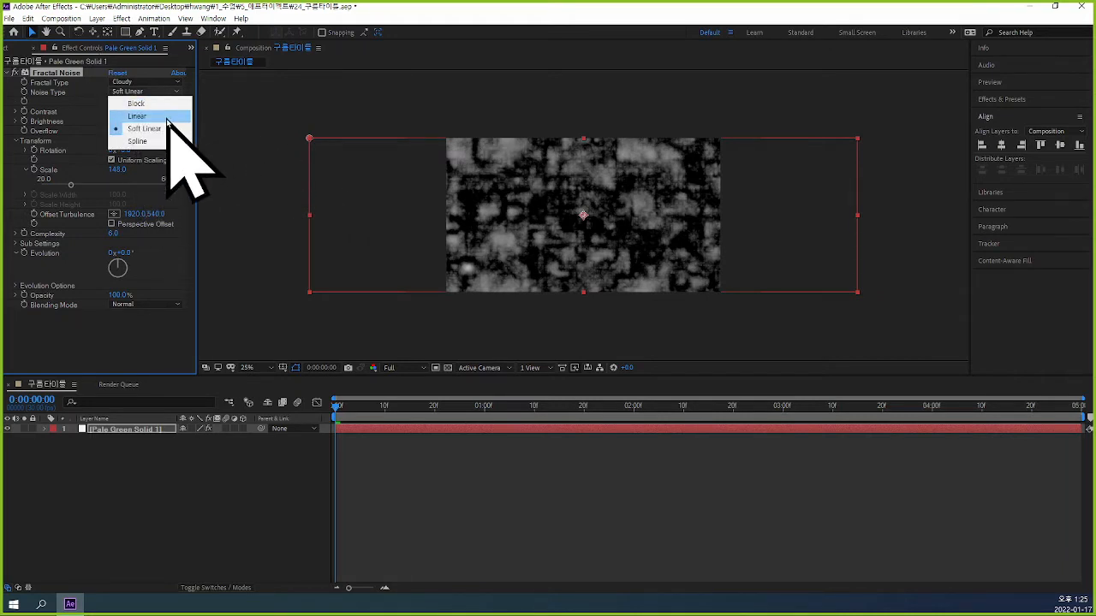
{"action": "left_click", "coordinate": [167, 117]}
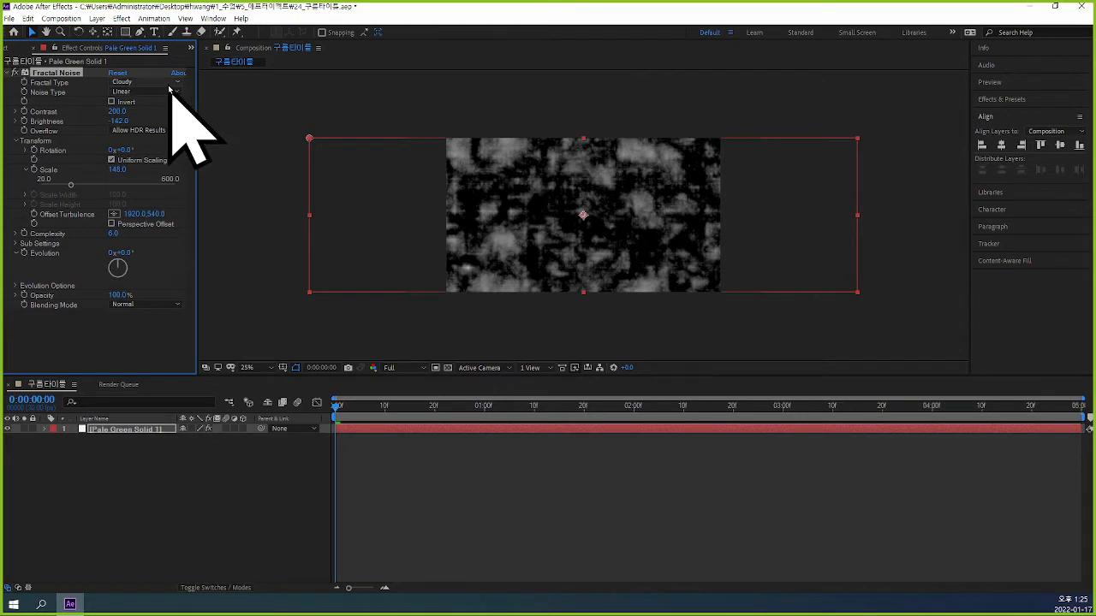
Try the Soft Linear noise type on the Fractal Noise effect and settle on Spline.
{"action": "left_click", "coordinate": [174, 92]}
{"action": "left_click", "coordinate": [169, 128]}
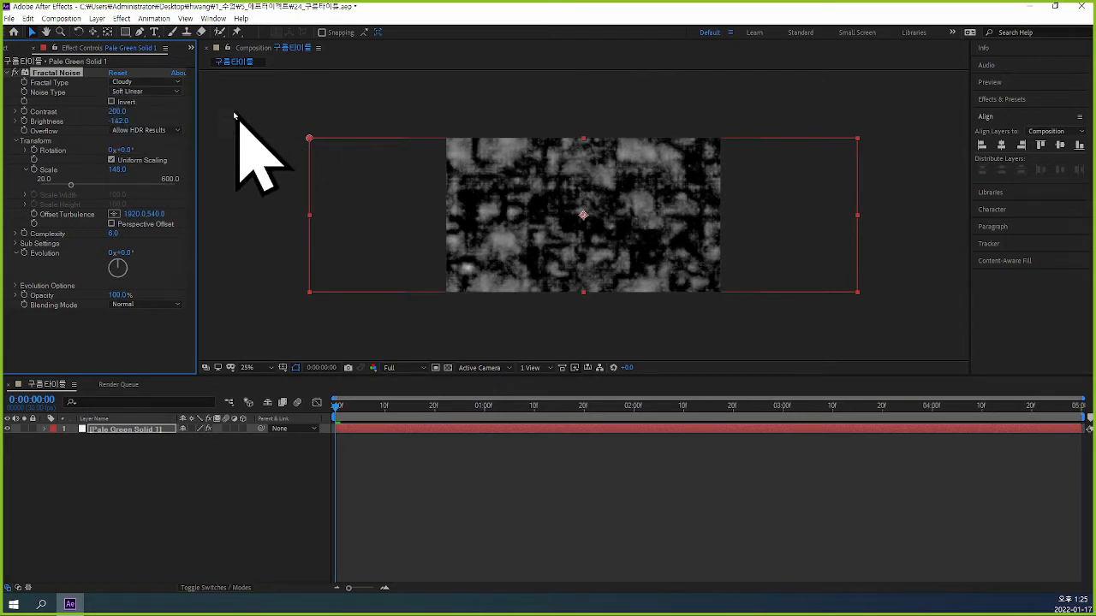
{"action": "left_click", "coordinate": [170, 93]}
{"action": "left_click", "coordinate": [171, 138]}
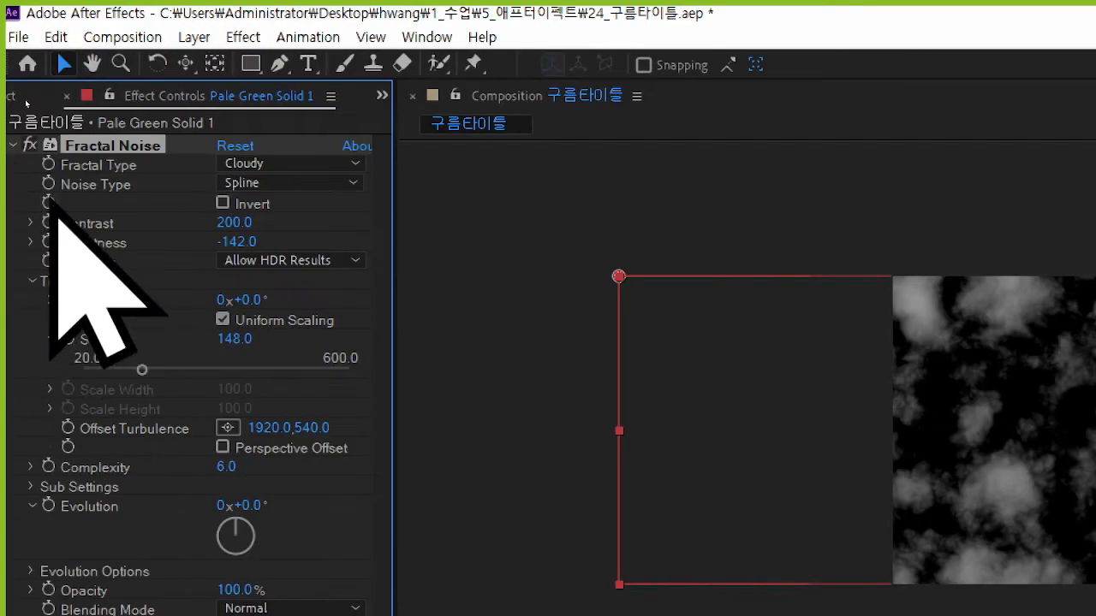
Compare the Block, Linear and Soft Linear noise types on the clouds and return to Spline.
{"action": "left_click", "coordinate": [318, 183]}
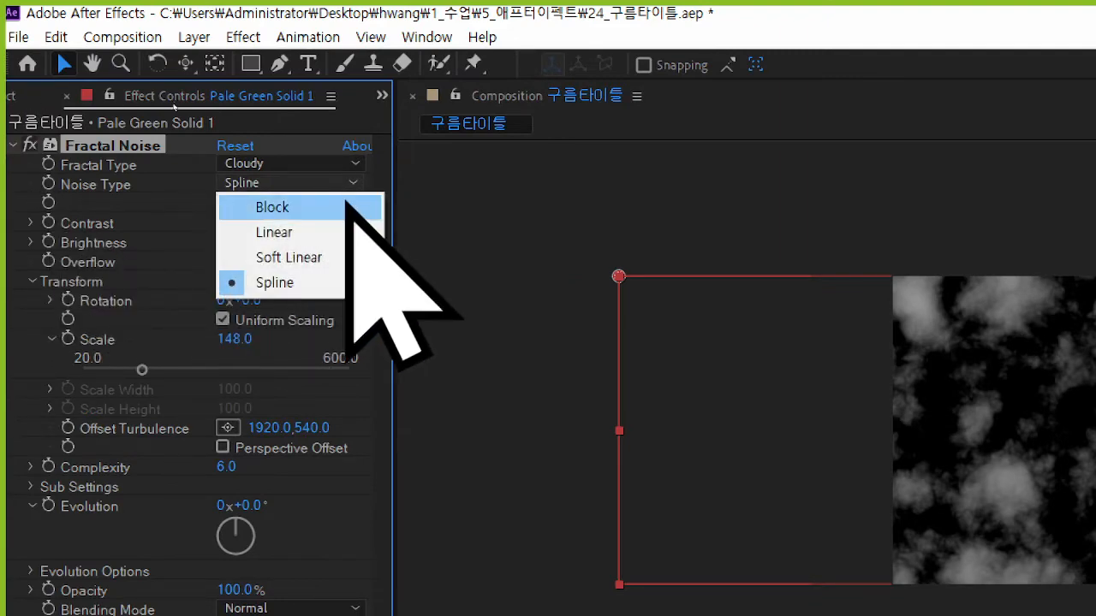
{"action": "left_click", "coordinate": [336, 214]}
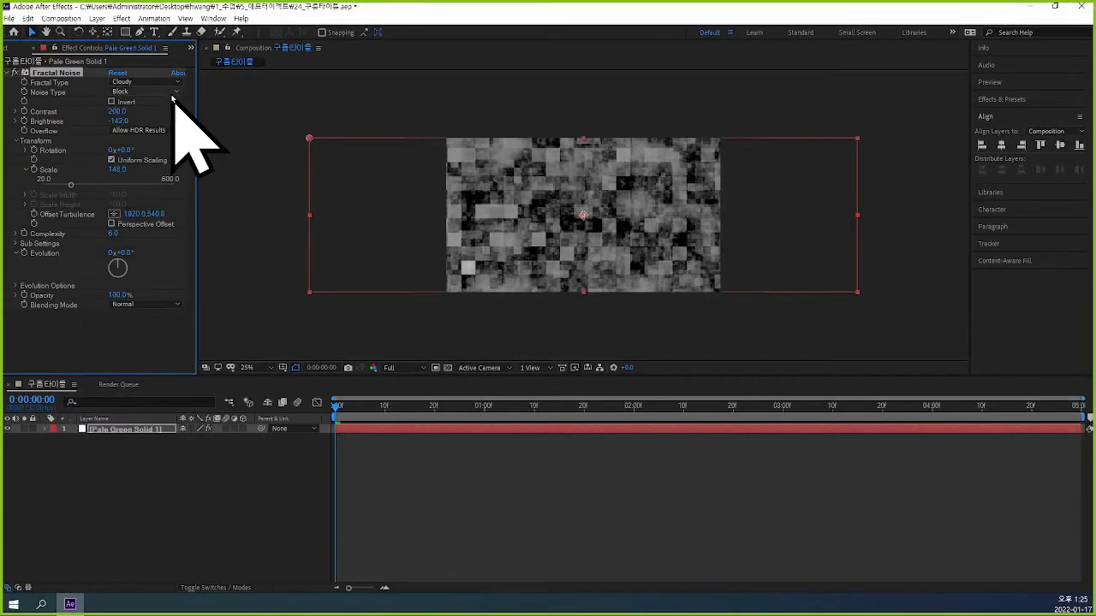
{"action": "left_click", "coordinate": [171, 92]}
{"action": "left_click", "coordinate": [170, 115]}
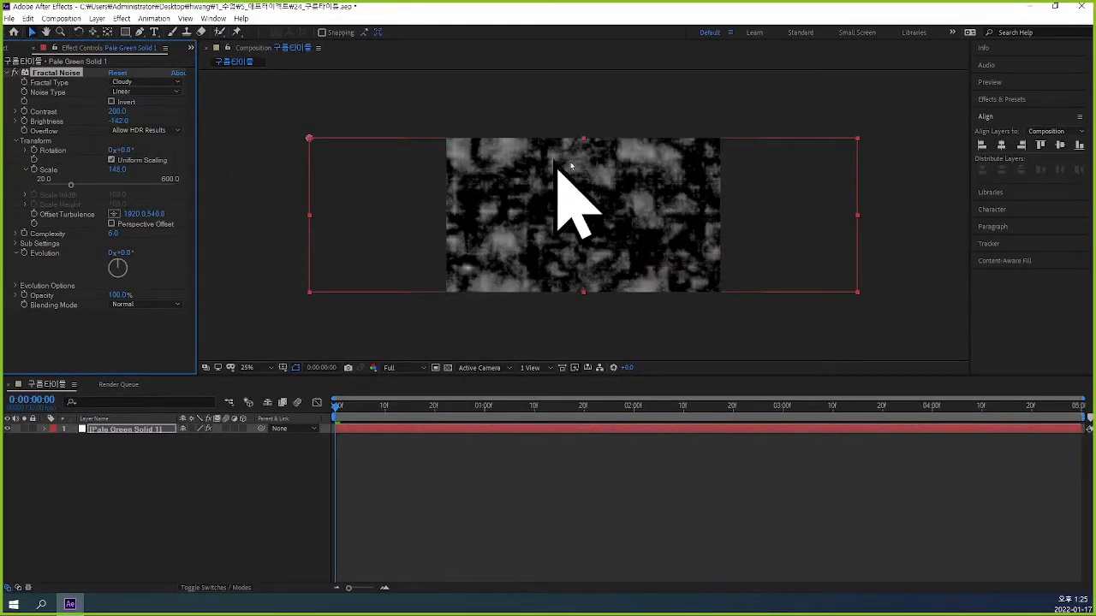
{"action": "left_click", "coordinate": [170, 93]}
{"action": "left_click", "coordinate": [178, 128]}
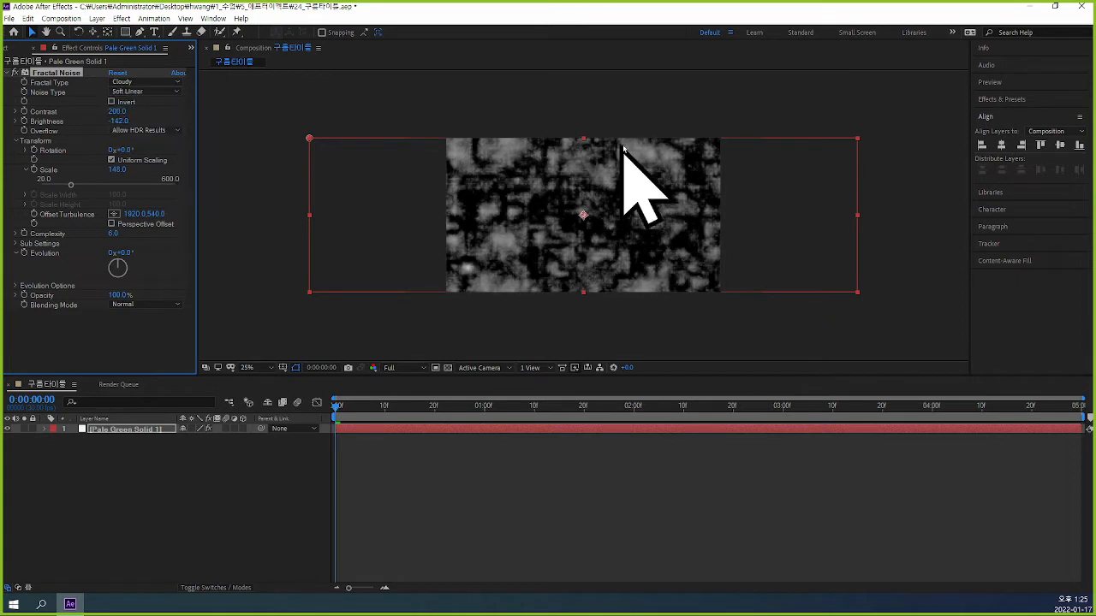
{"action": "left_click", "coordinate": [175, 93]}
{"action": "left_click", "coordinate": [166, 141]}
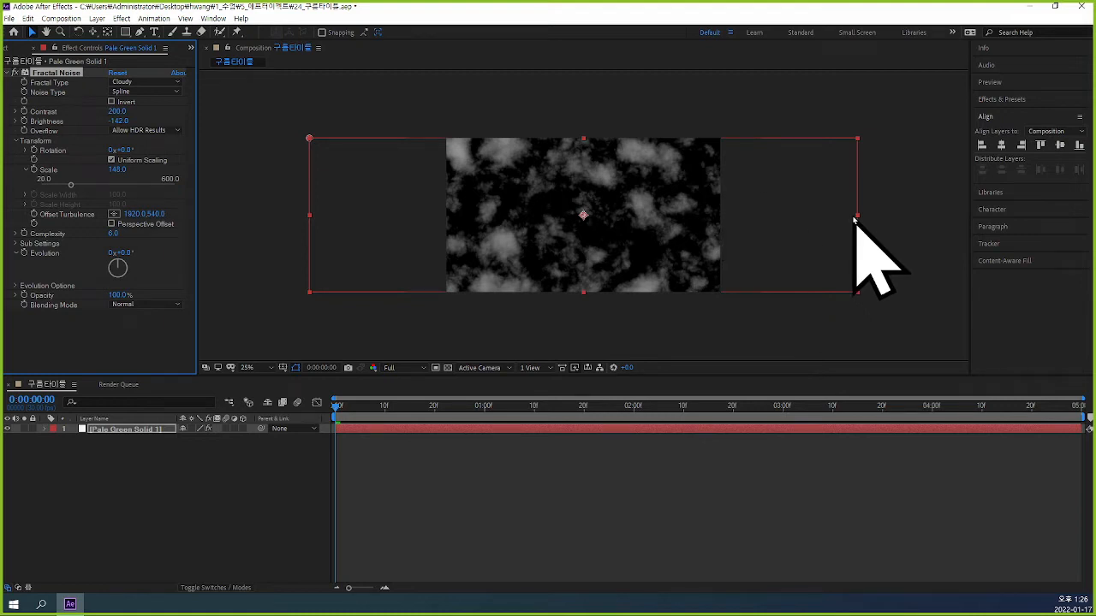
Draw a closed, wide oval mask with four curved points around the cloud solid using the Pen tool.
{"action": "left_click", "coordinate": [140, 33]}
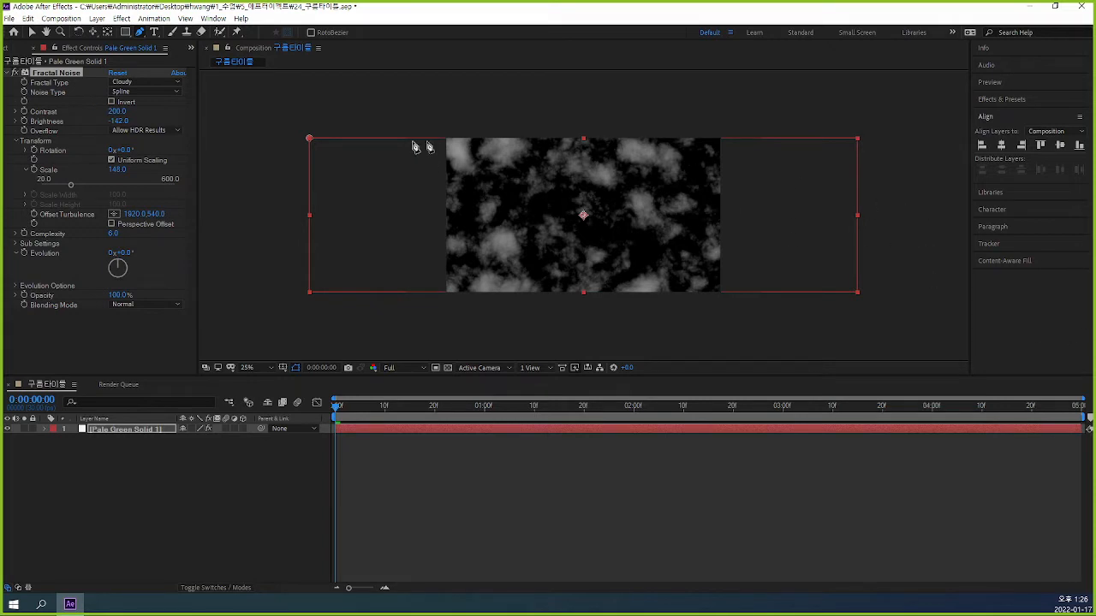
{"action": "left_click", "coordinate": [313, 219]}
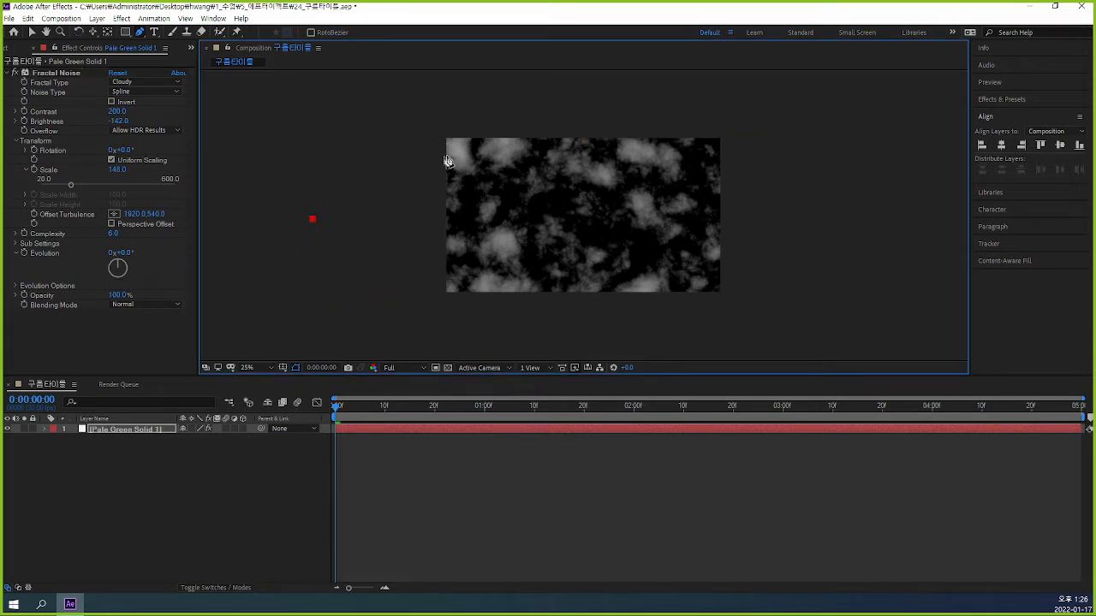
{"action": "left_click_drag", "start_coordinate": [586, 143], "coordinate": [795, 147]}
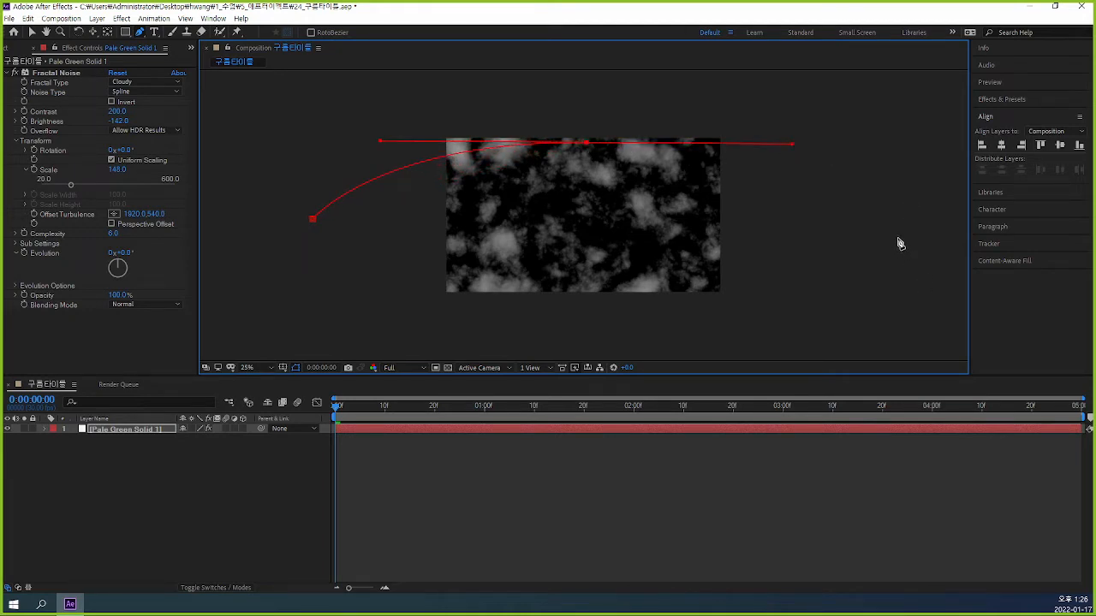
{"action": "left_click_drag", "start_coordinate": [896, 238], "coordinate": [896, 275]}
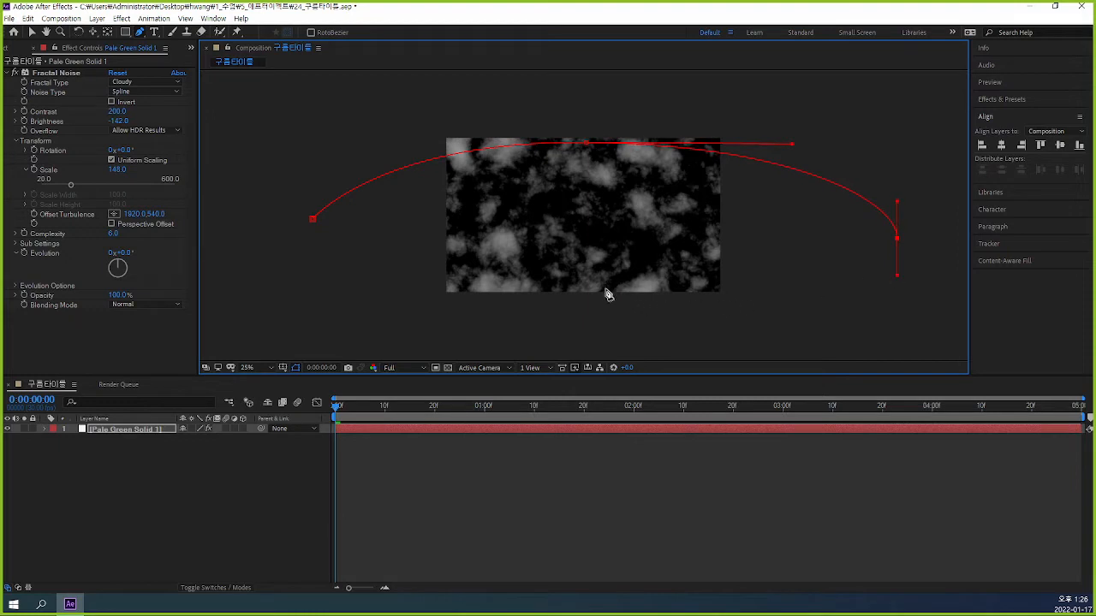
{"action": "left_click_drag", "start_coordinate": [587, 289], "coordinate": [508, 293]}
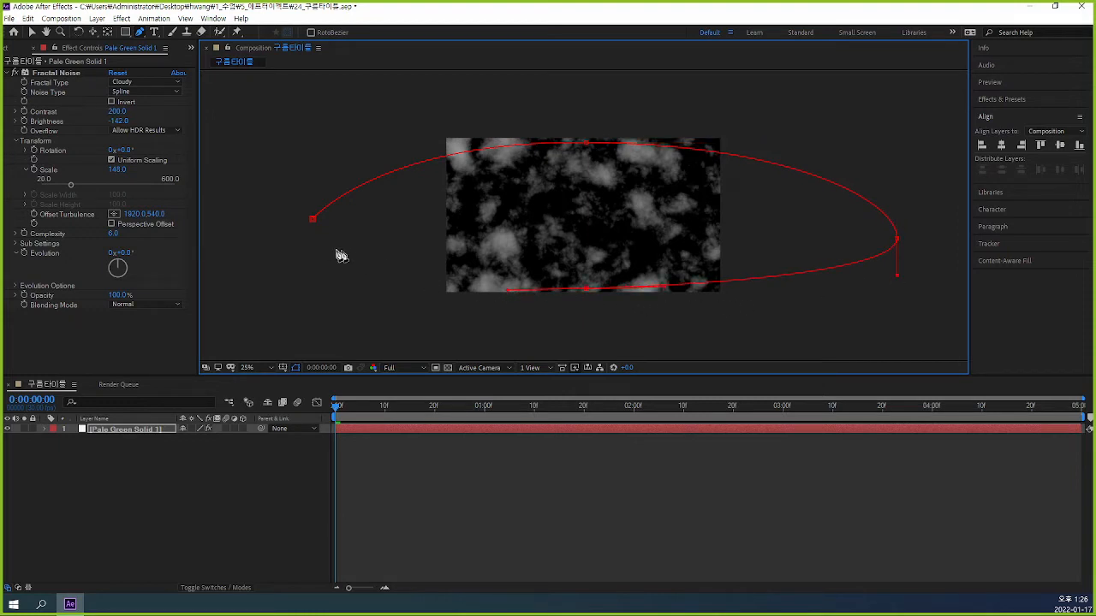
{"action": "left_click_drag", "start_coordinate": [312, 219], "coordinate": [313, 161]}
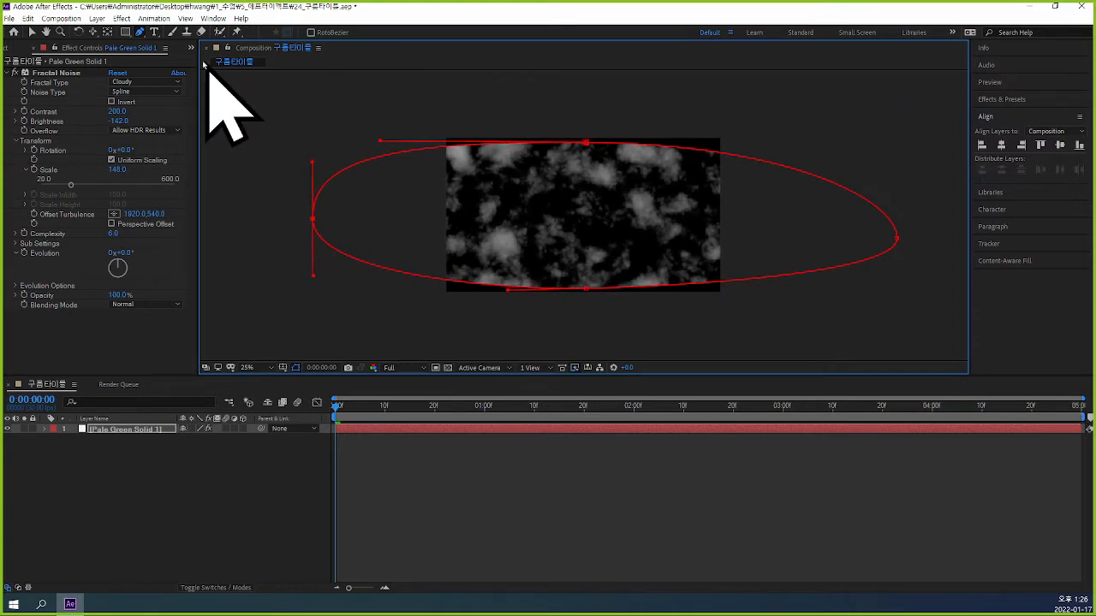
Round out the mask's right end by lengthening the upper direction handle of its rightmost point and slightly shortening the lower one.
{"action": "left_click", "coordinate": [31, 33]}
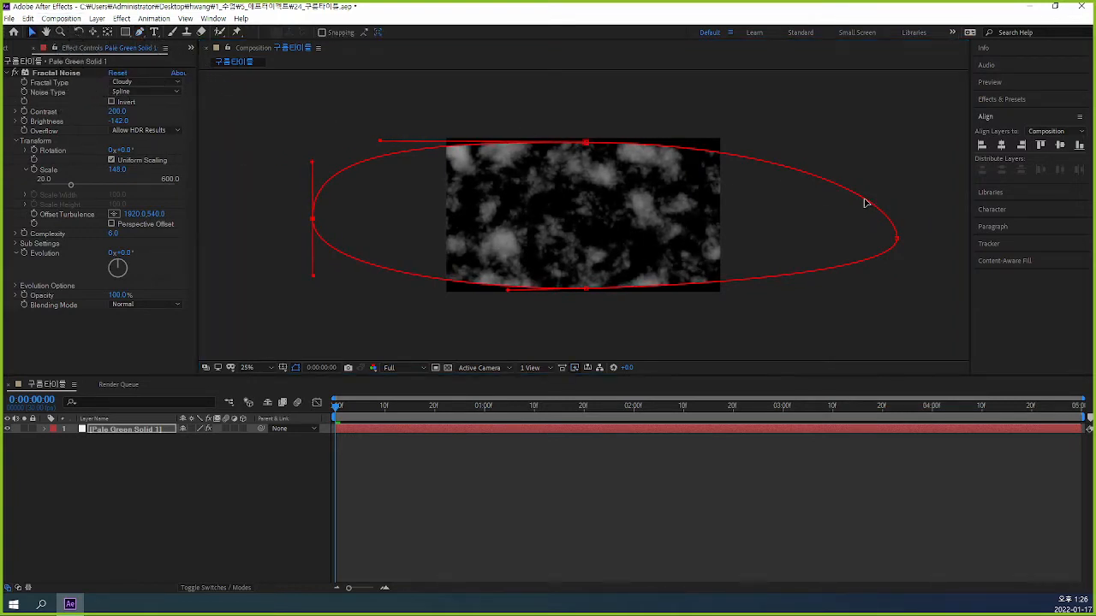
{"action": "left_click", "coordinate": [897, 240]}
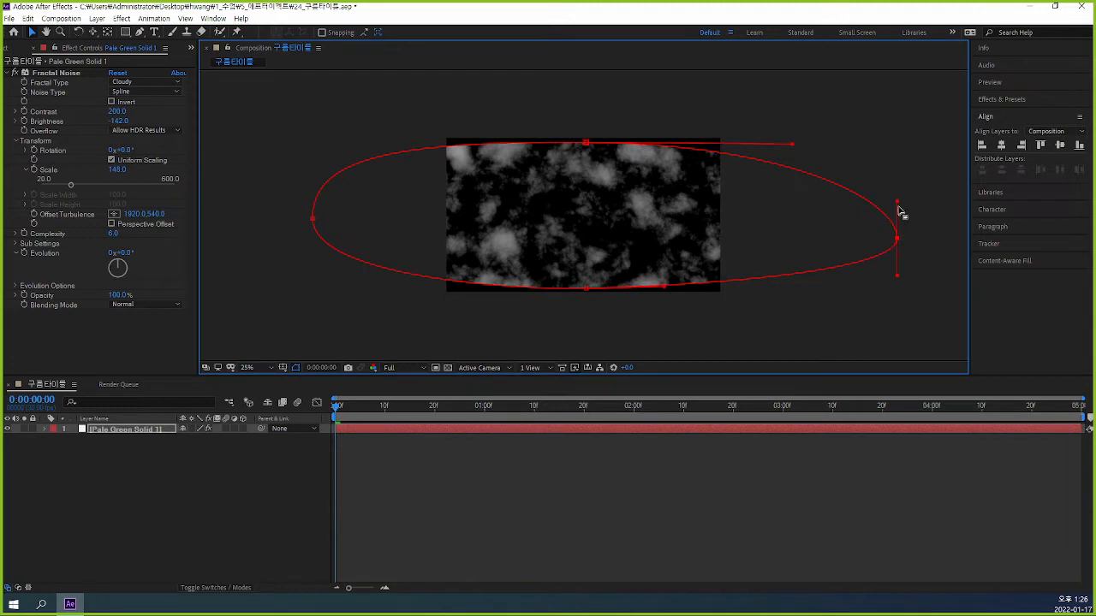
{"action": "left_click_drag", "start_coordinate": [897, 204], "coordinate": [905, 146]}
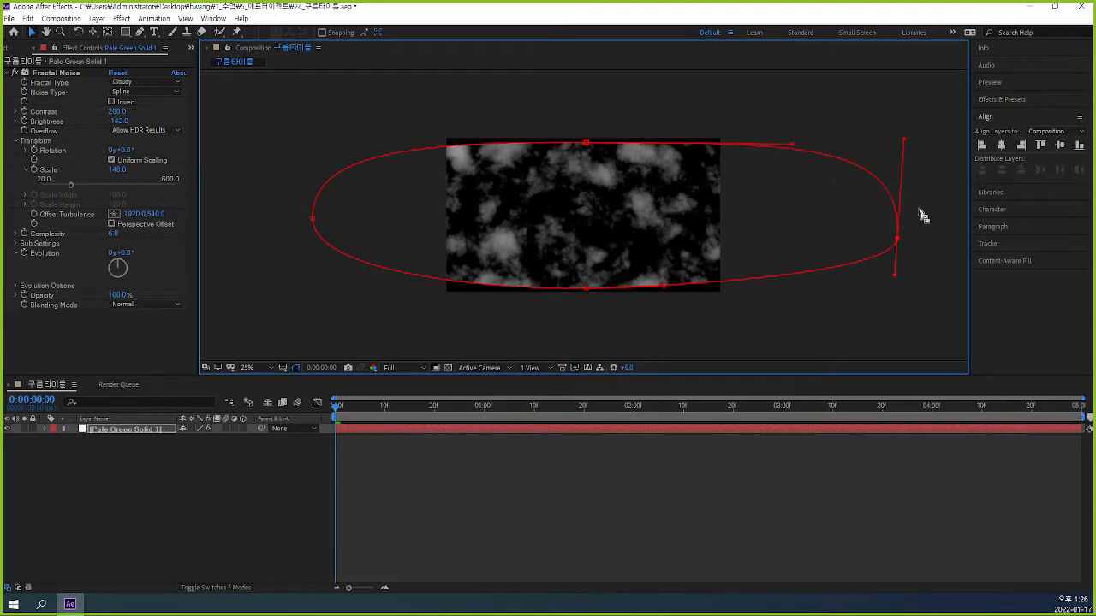
{"action": "mouse_move", "coordinate": [895, 275]}
{"action": "left_mouse_down"}
{"action": "mouse_move", "coordinate": [908, 278]}
{"action": "mouse_move", "coordinate": [895, 264]}
{"action": "left_mouse_up"}
{"action": "left_click", "coordinate": [800, 484]}
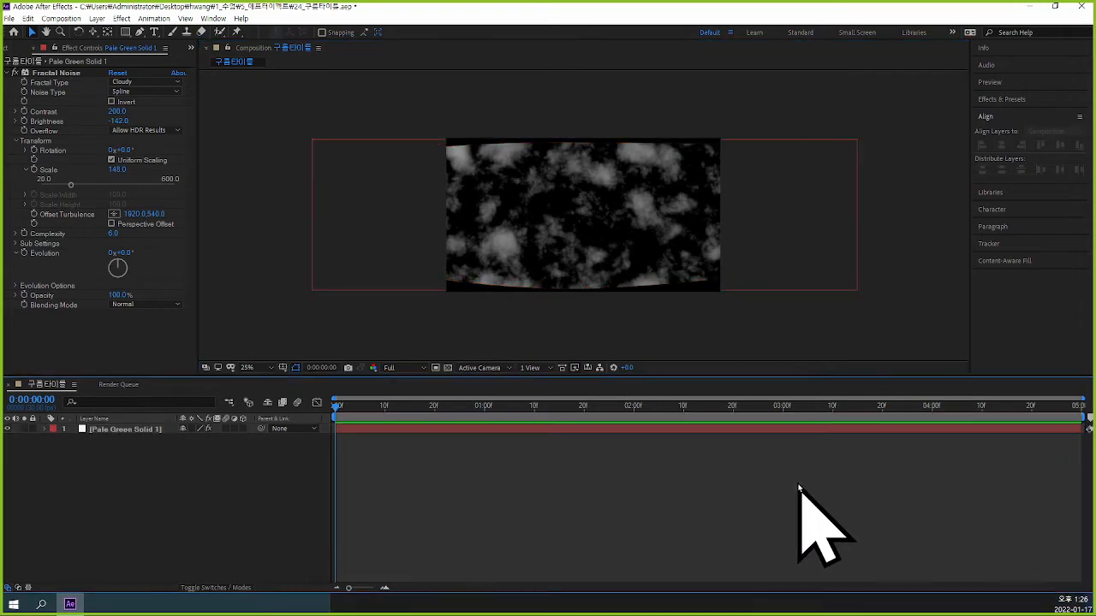
Refine the mask's right end by tilting its direction handles and shifting the rightmost point slightly inward and up.
{"action": "left_click", "coordinate": [665, 256]}
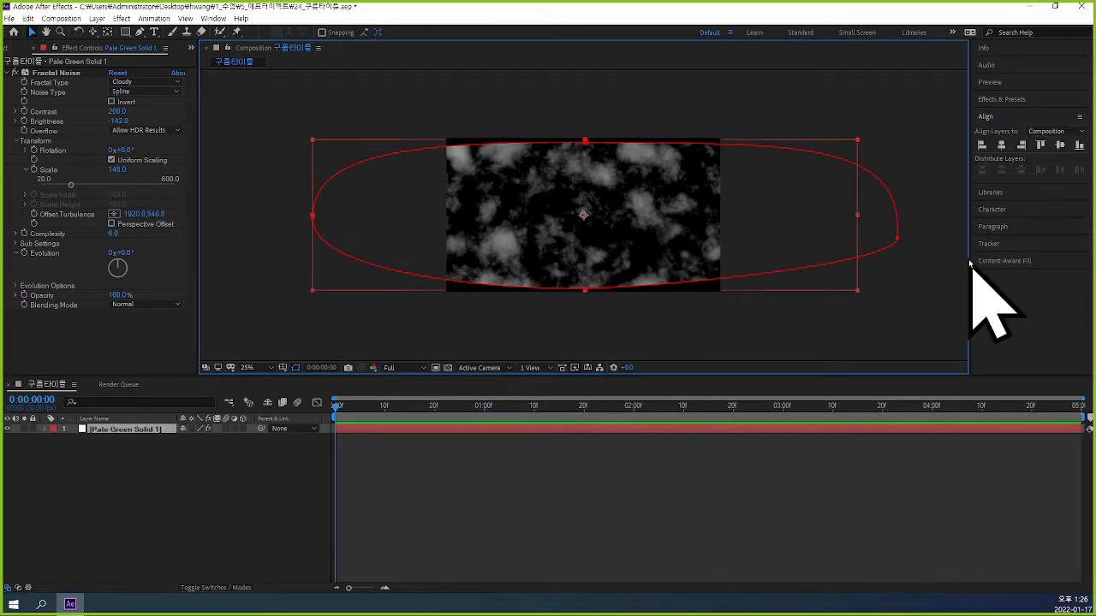
{"action": "left_click", "coordinate": [896, 241]}
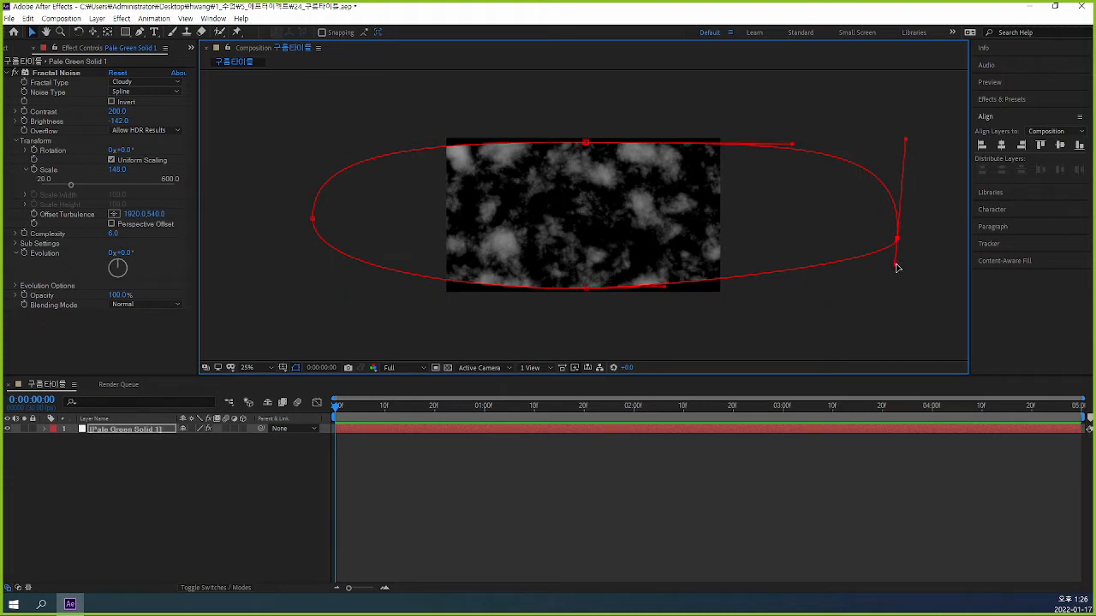
{"action": "mouse_move", "coordinate": [897, 268]}
{"action": "left_mouse_down"}
{"action": "mouse_move", "coordinate": [899, 249]}
{"action": "mouse_move", "coordinate": [896, 271]}
{"action": "left_mouse_up"}
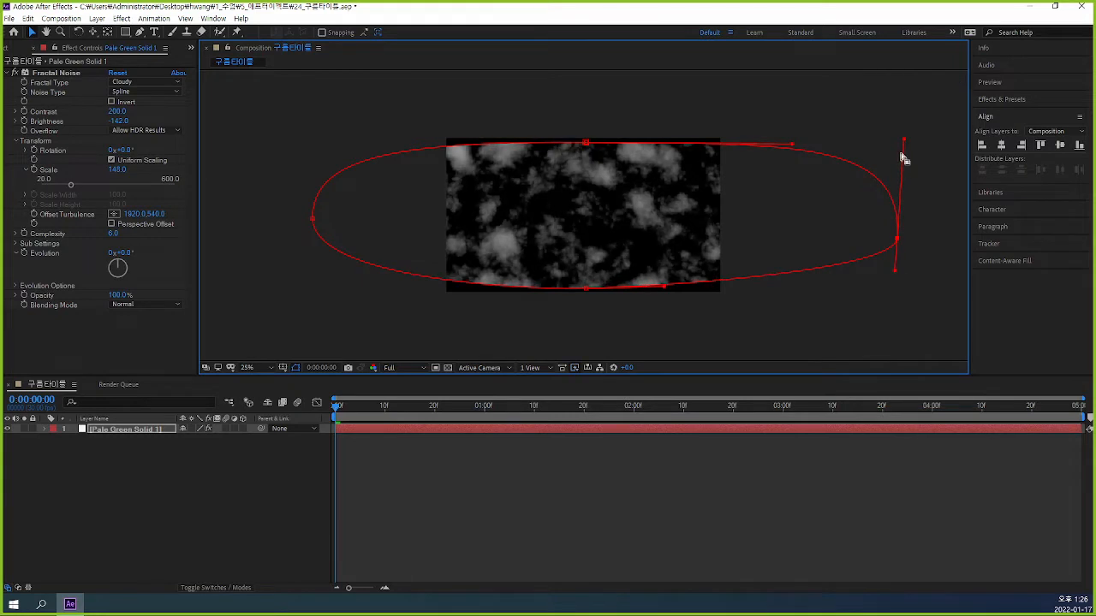
{"action": "left_click_drag", "start_coordinate": [904, 138], "coordinate": [912, 143]}
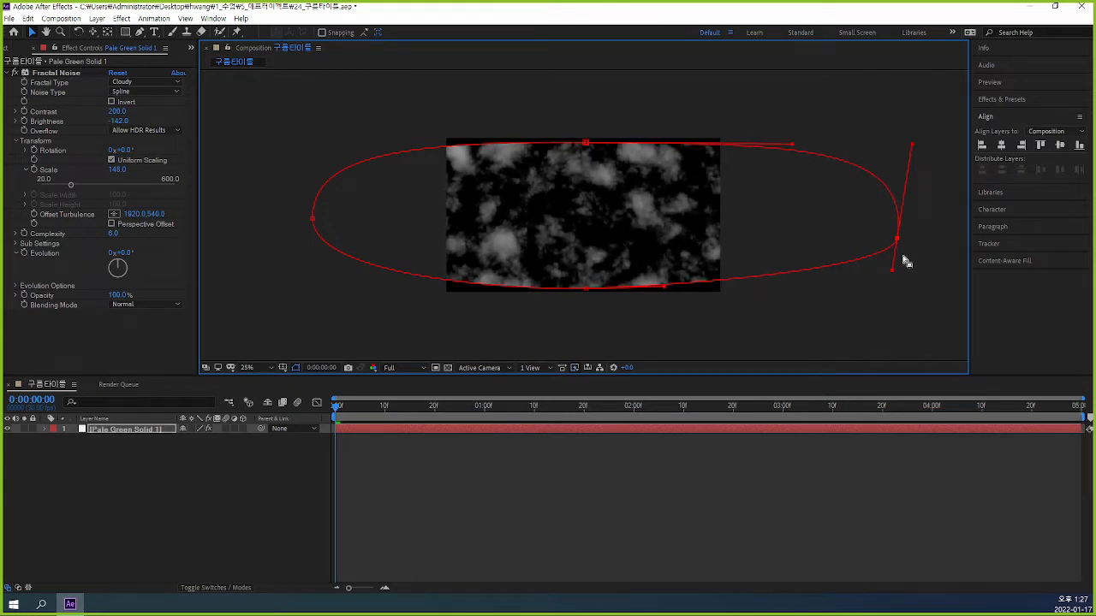
{"action": "left_click_drag", "start_coordinate": [897, 240], "coordinate": [869, 283]}
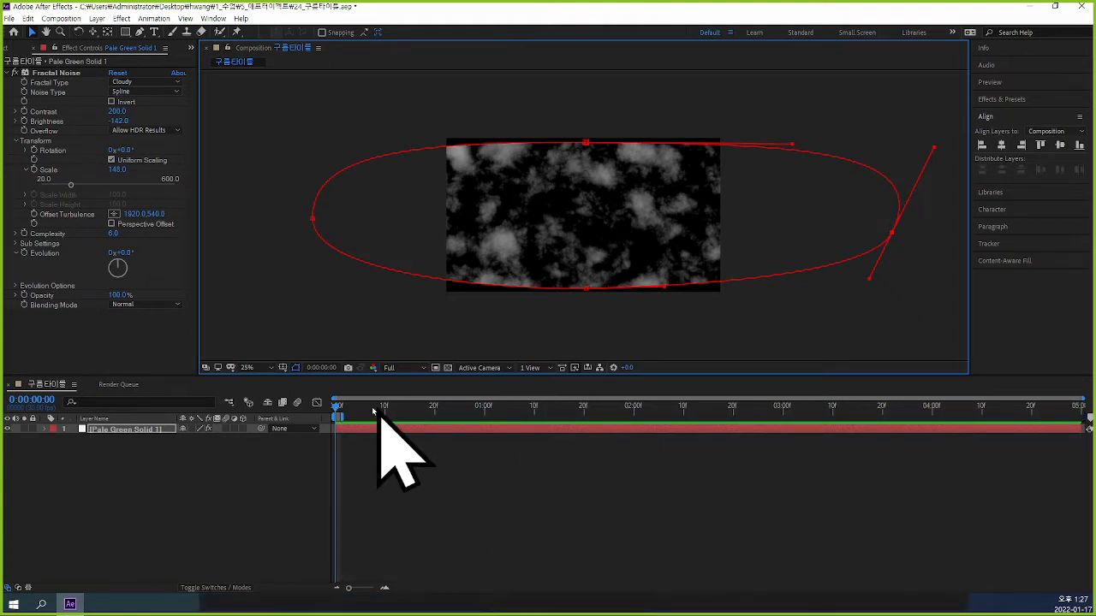
{"action": "left_click_drag", "start_coordinate": [1084, 415], "coordinate": [933, 414]}
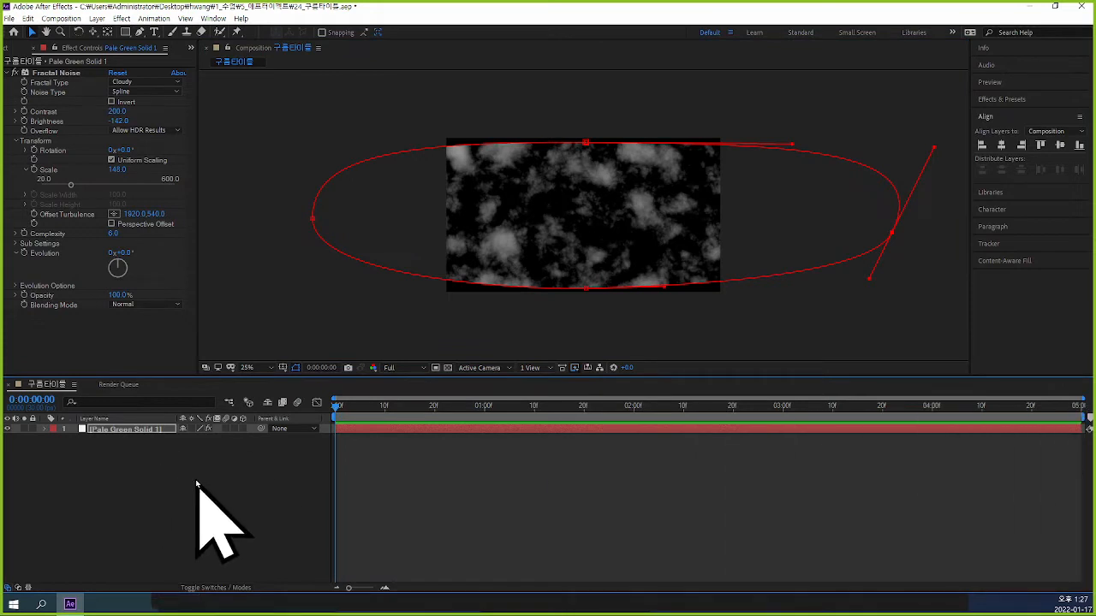
Reveal the Mask Feather of the cloud solid's mask and soften its edge by 67 pixels.
{"action": "left_click", "coordinate": [151, 431]}
{"action": "key", "text": "m"}
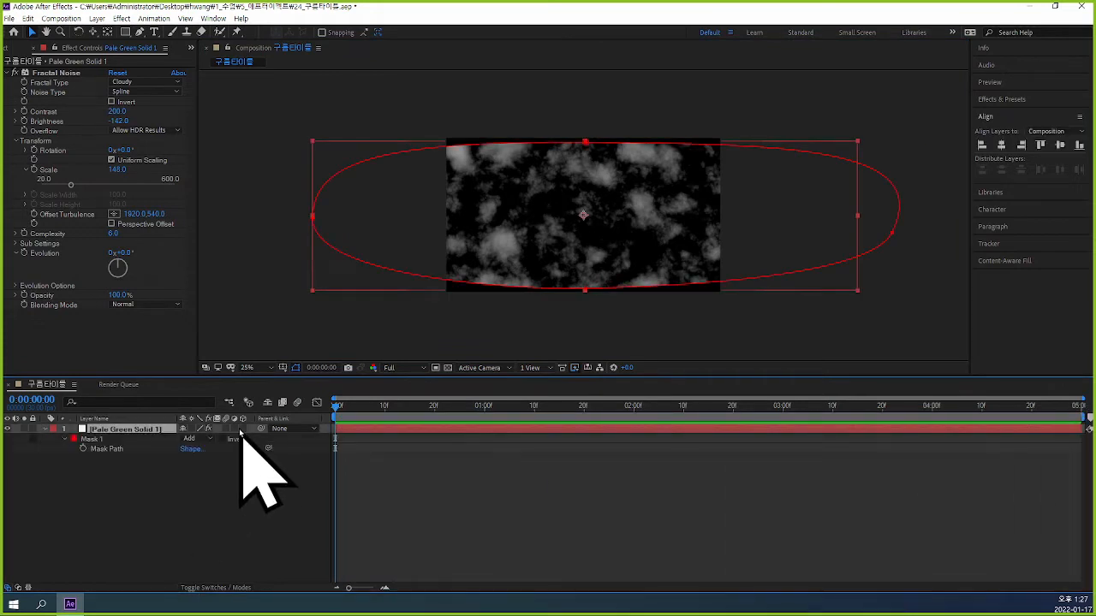
{"action": "key", "text": "f"}
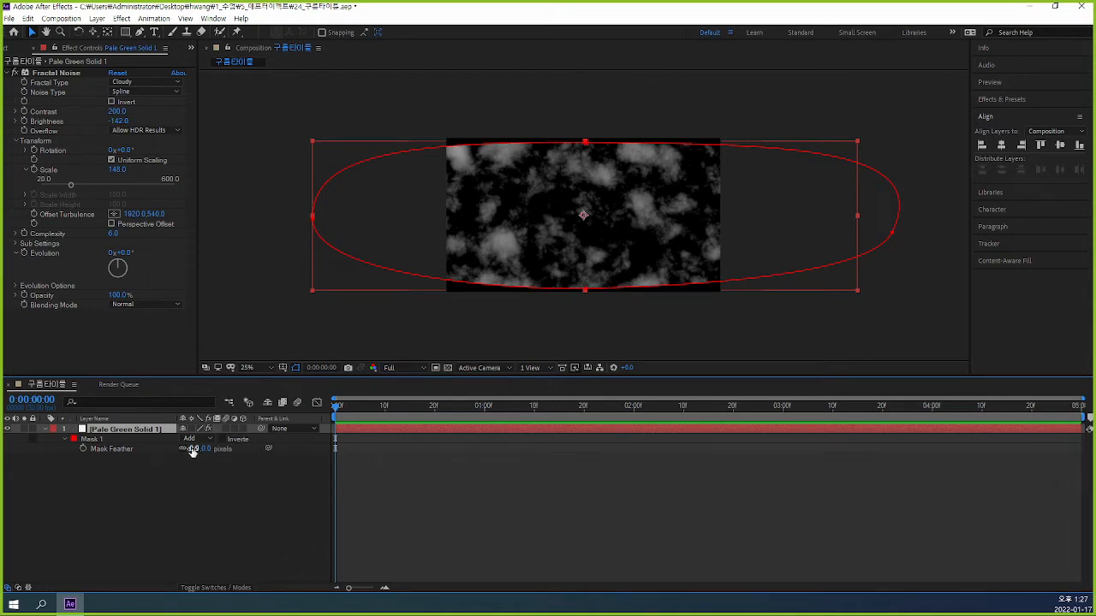
{"action": "left_click_drag", "start_coordinate": [193, 449], "coordinate": [230, 448]}
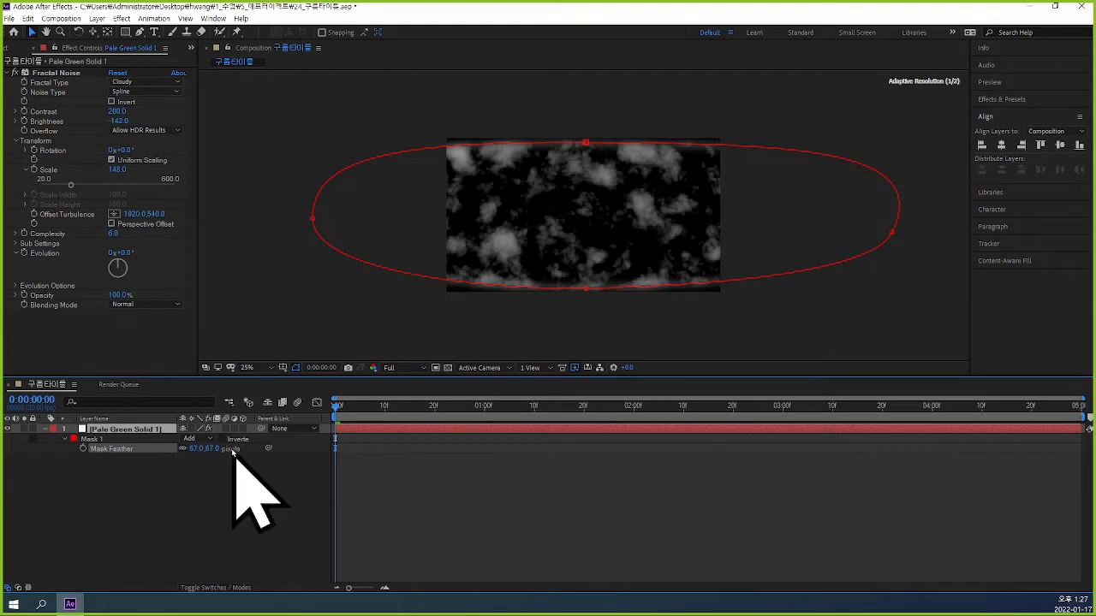
{"action": "left_click", "coordinate": [749, 446]}
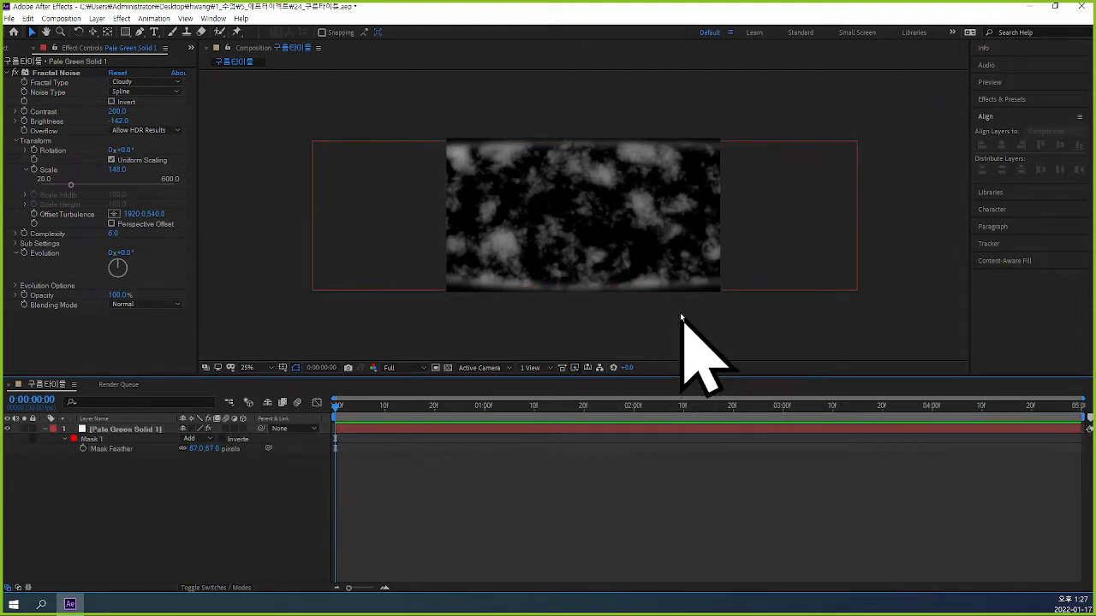
Set the Mask Feather of the cloud solid to 50 pixels and deselect the layer.
{"action": "left_click", "coordinate": [674, 290]}
{"action": "left_click", "coordinate": [196, 449]}
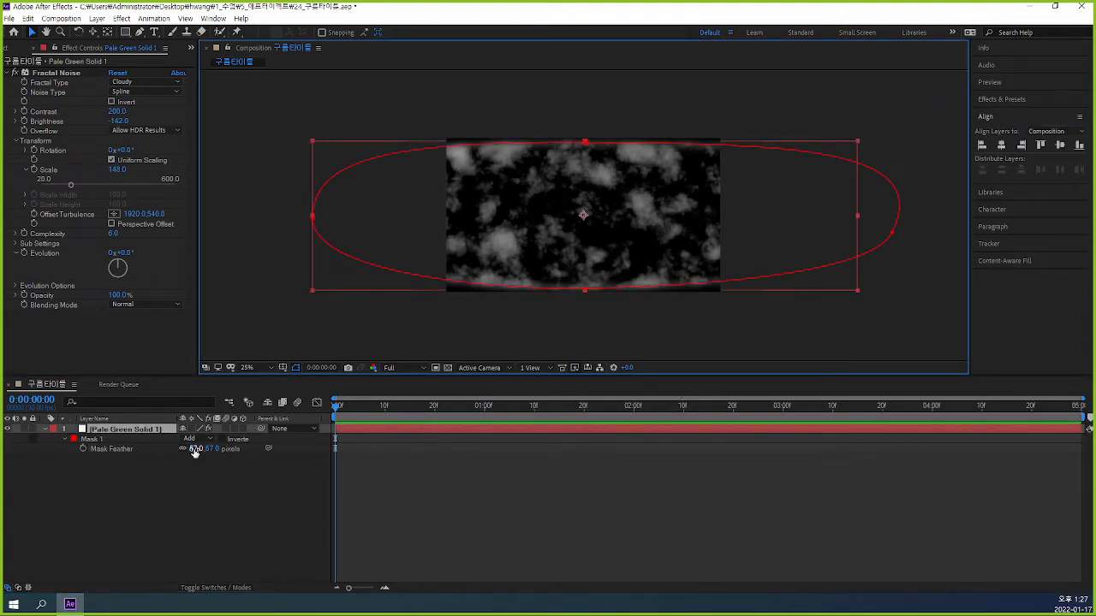
{"action": "type", "text": "50"}
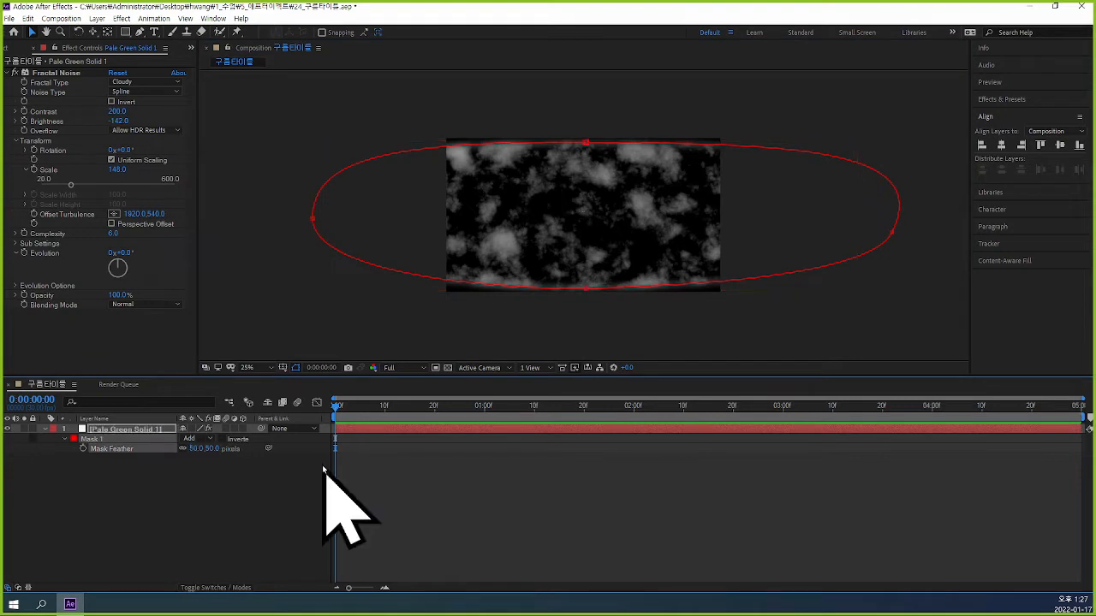
{"action": "key", "text": "Return"}
{"action": "left_click", "coordinate": [635, 466]}
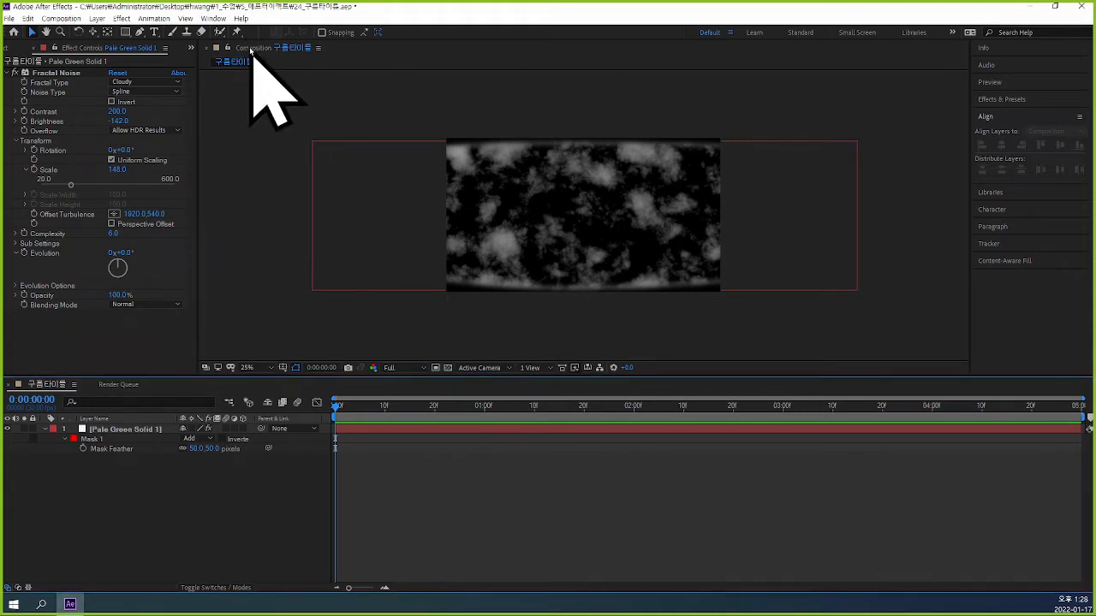
Save the project under the name 24_구름타이틀.aep on the Desktop and select the cloud solid.
{"action": "left_click", "coordinate": [433, 89]}
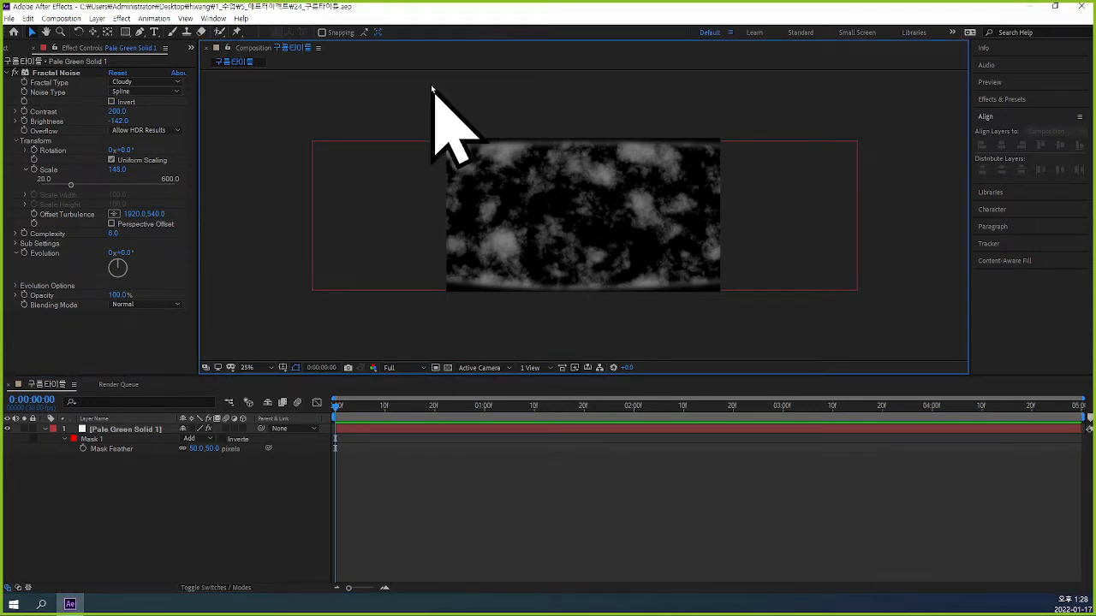
{"action": "left_click", "coordinate": [10, 19]}
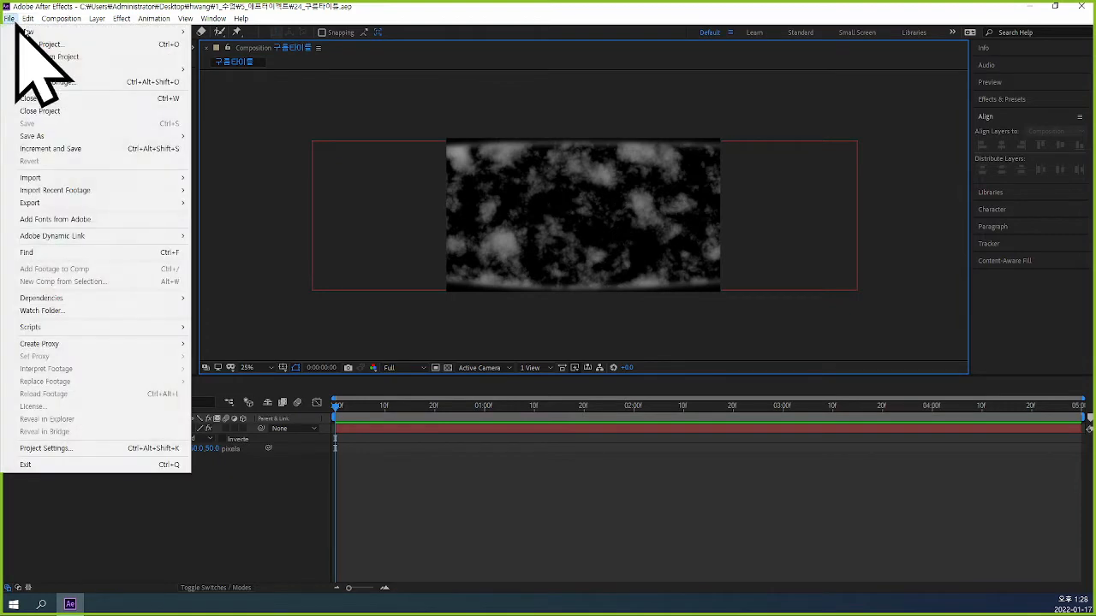
{"action": "mouse_move", "coordinate": [103, 137]}
{"action": "left_click", "coordinate": [247, 137]}
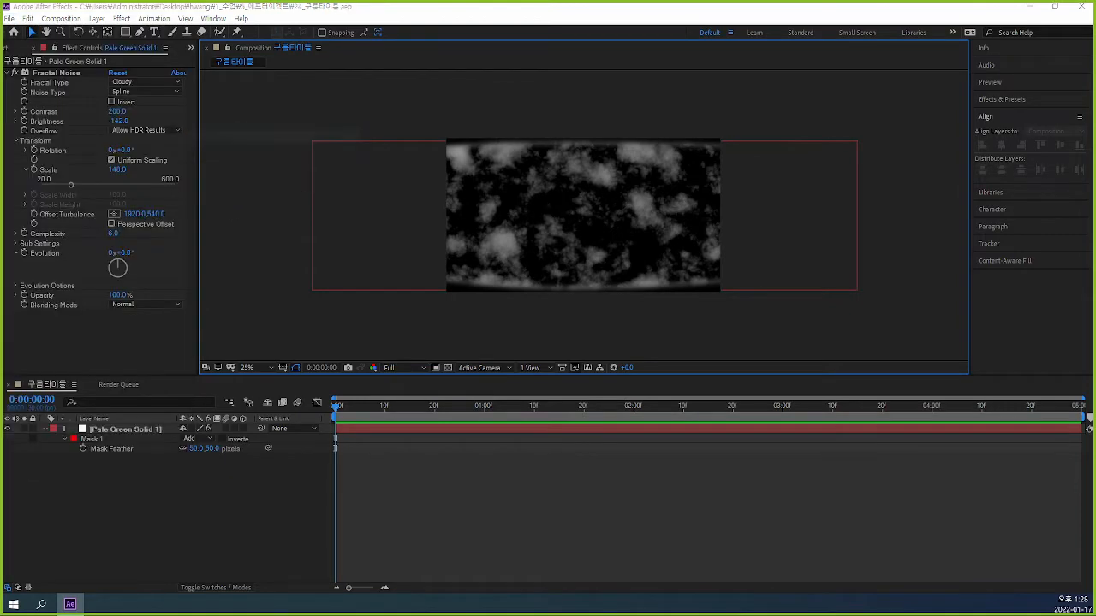
{"action": "left_click", "coordinate": [909, 101]}
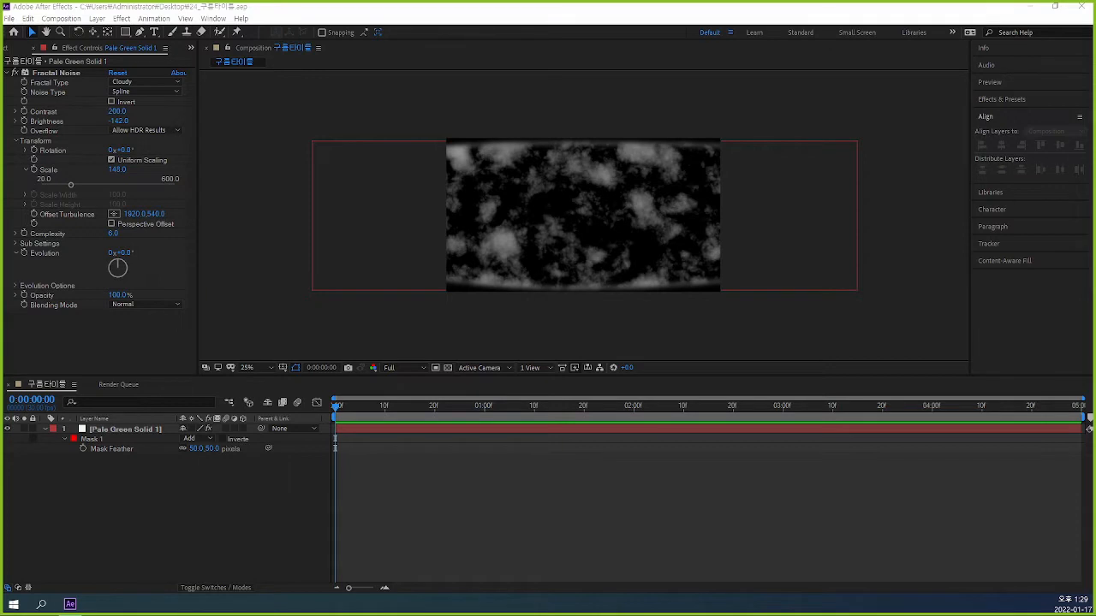
{"action": "left_click", "coordinate": [656, 190]}
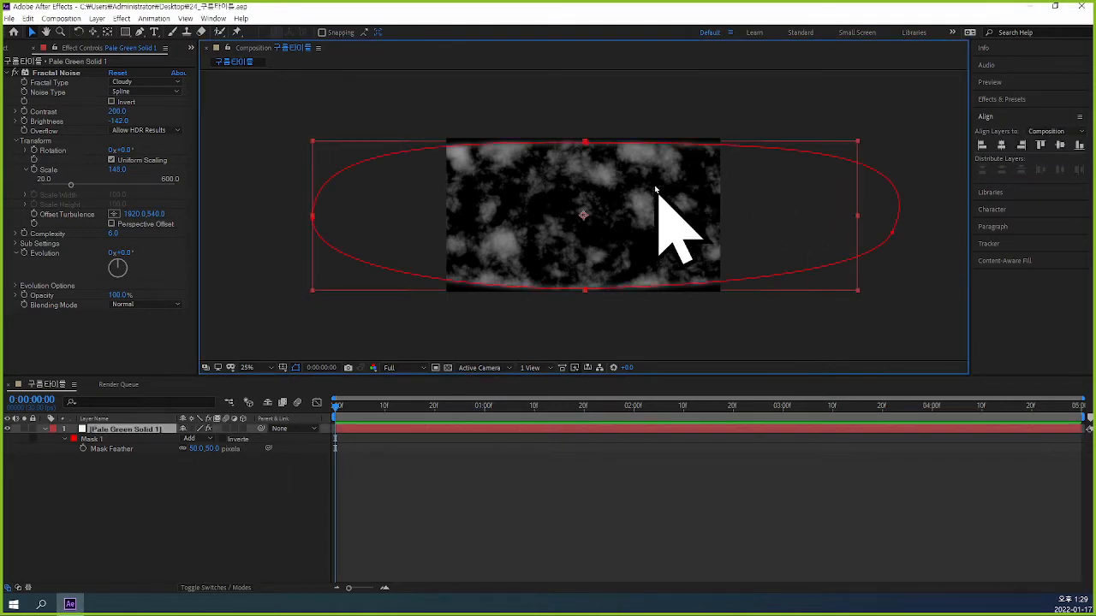
Deselect the cloud solid and collapse the Transform group of its Fractal Noise effect.
{"action": "left_click", "coordinate": [950, 306]}
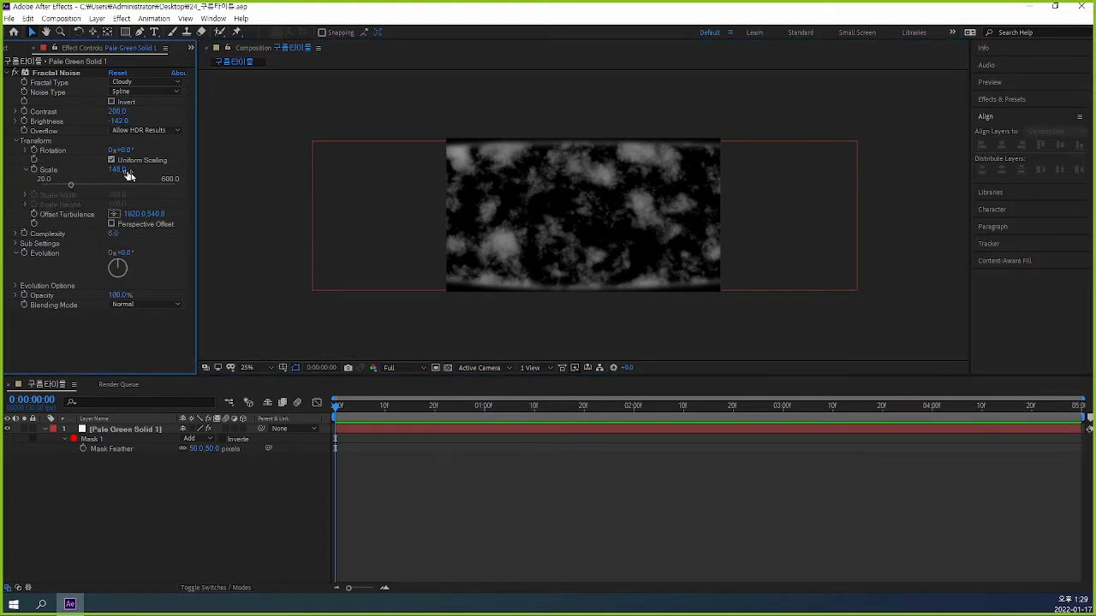
{"action": "left_click", "coordinate": [16, 141]}
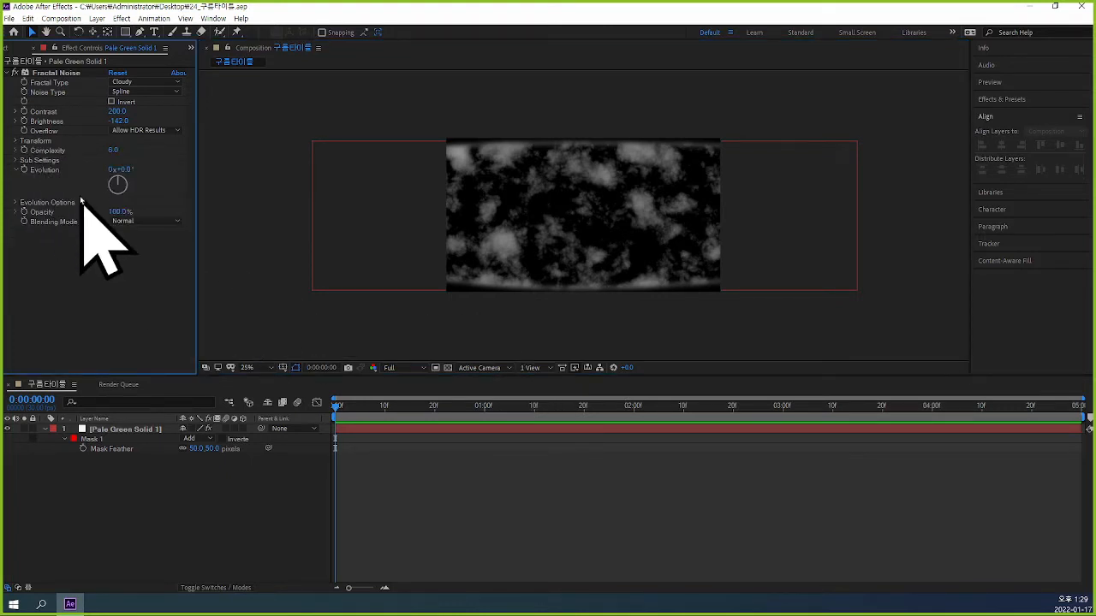
{"action": "left_click", "coordinate": [453, 506]}
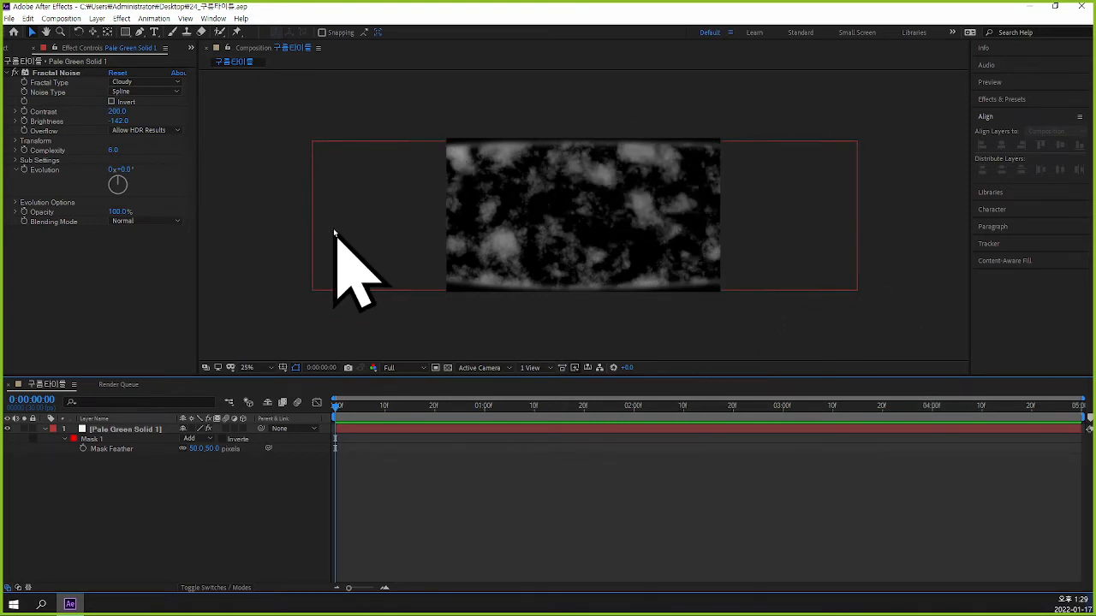
Enable an expression on the Fractal Noise Evolution and enter time*100.
{"action": "left_click", "coordinate": [24, 170], "text": "alt"}
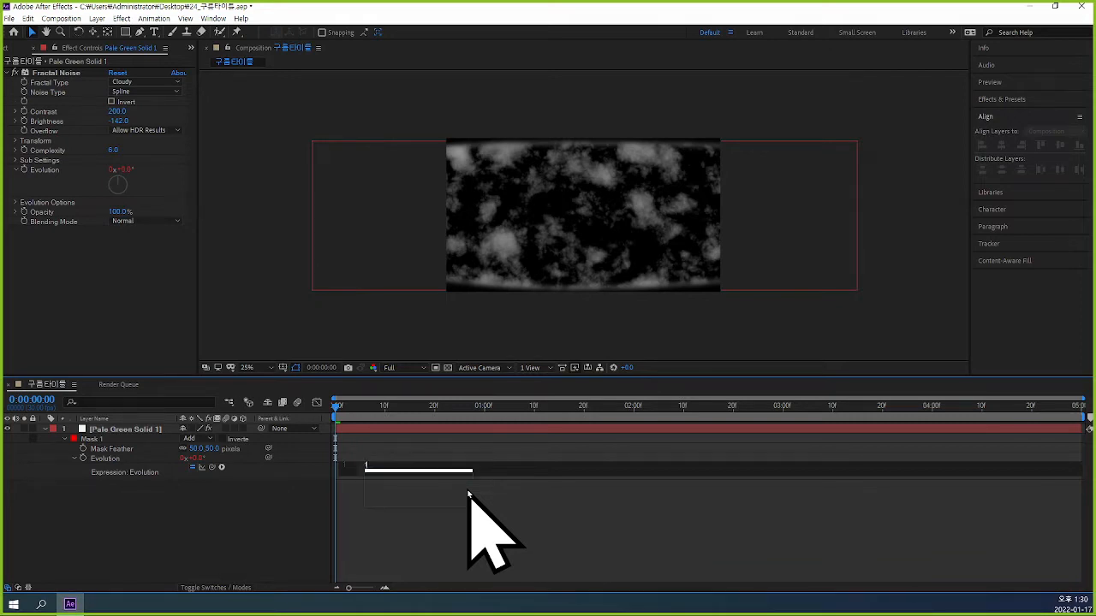
{"action": "type", "text": "time*100"}
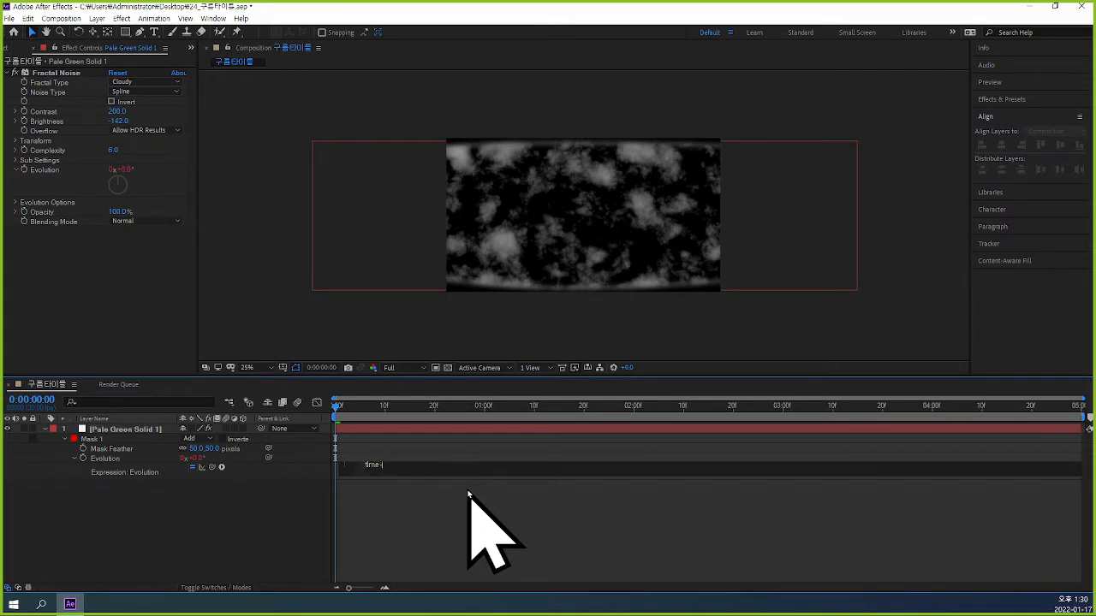
{"action": "left_click", "coordinate": [535, 535]}
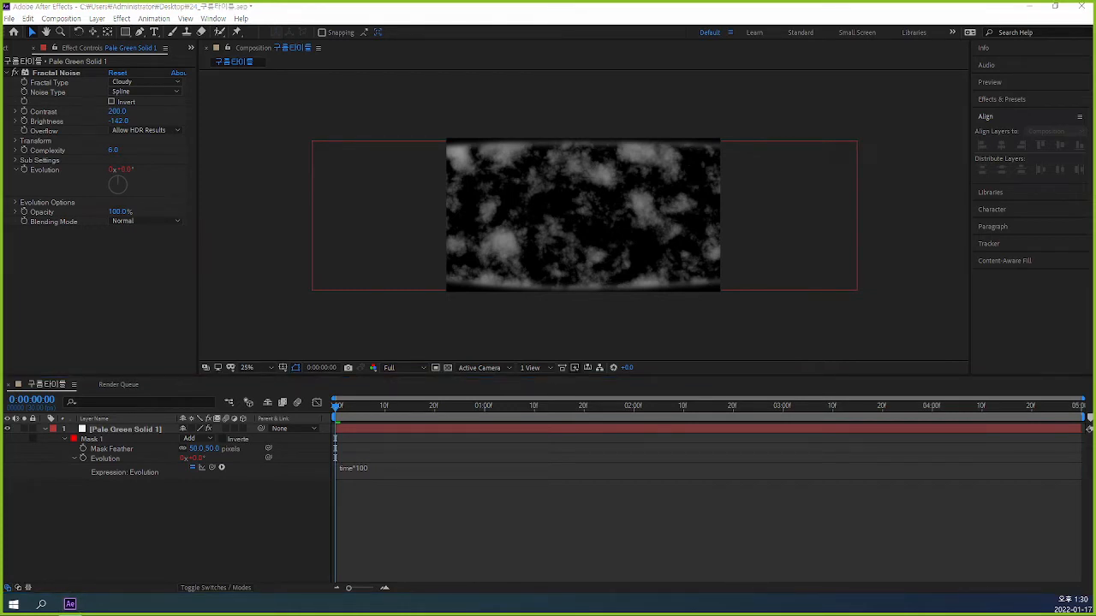
Reopen the Evolution expression for editing and remove it from the property.
{"action": "left_click", "coordinate": [385, 467]}
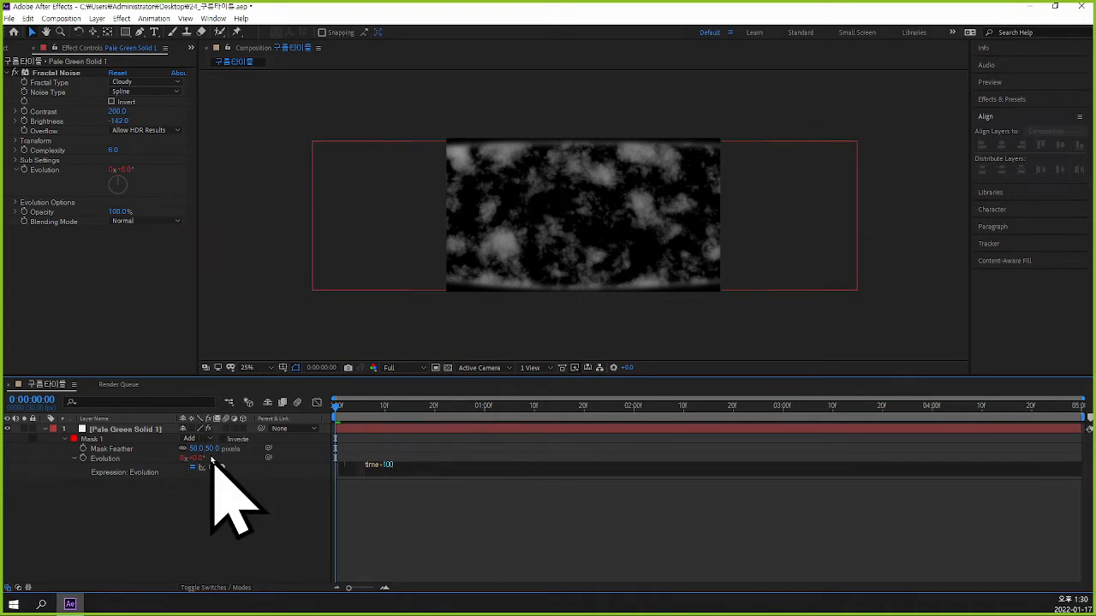
{"action": "key", "text": "BackSpace"}
{"action": "key", "text": "BackSpace"}
{"action": "key", "text": "BackSpace"}
{"action": "key", "text": "BackSpace"}
{"action": "key", "text": "BackSpace"}
{"action": "key", "text": "BackSpace"}
{"action": "key", "text": "BackSpace"}
{"action": "left_click", "coordinate": [567, 570]}
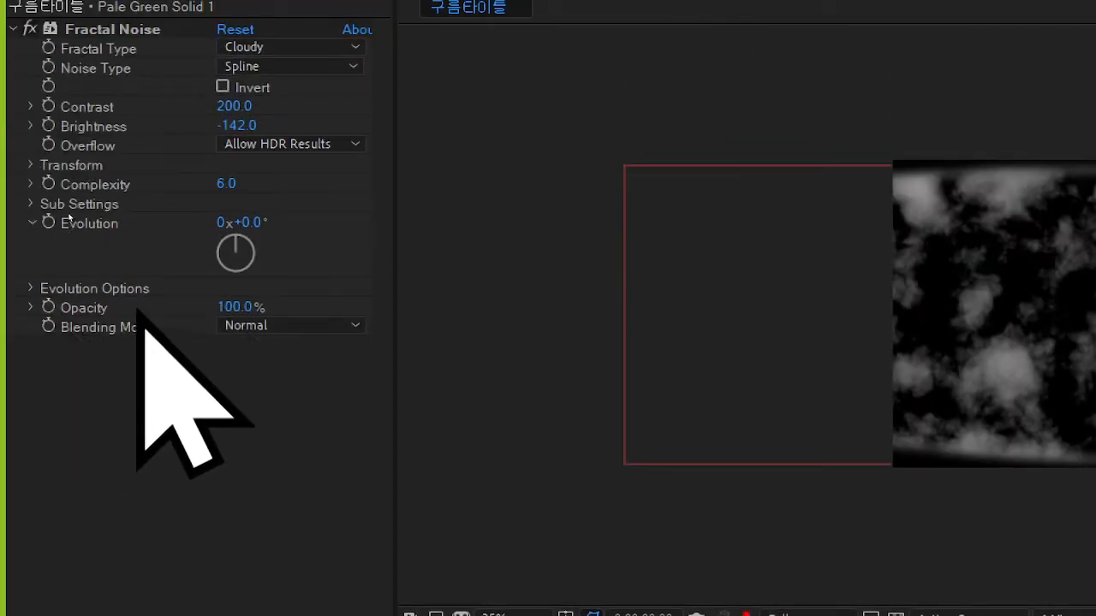
Add an expression to the Fractal Noise Evolution, replacing the default text with time*100.
{"action": "left_click", "coordinate": [49, 223], "text": "alt"}
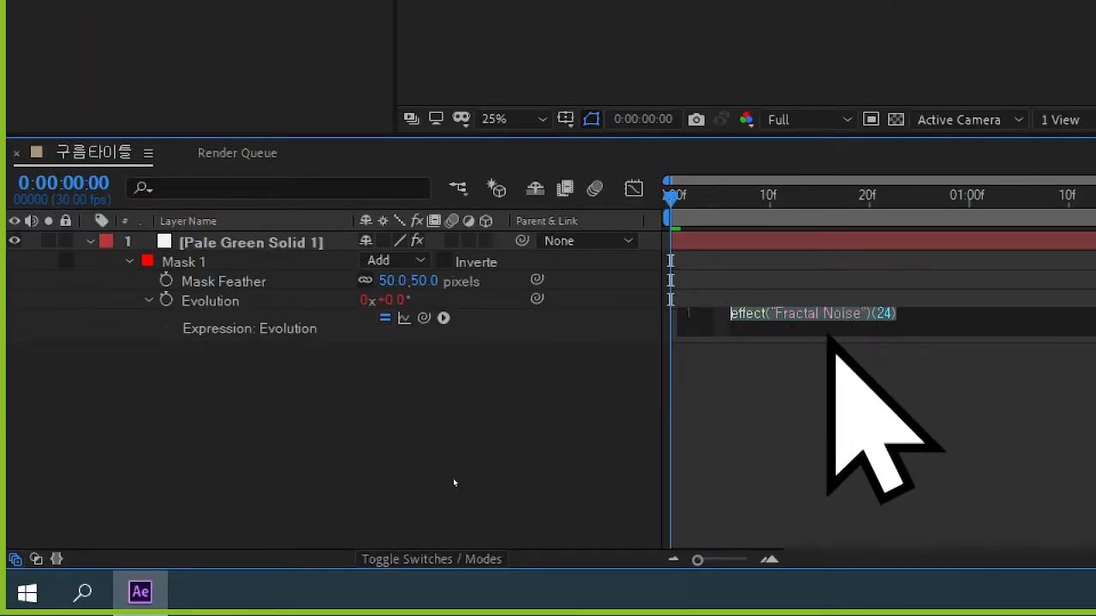
{"action": "left_click", "coordinate": [942, 335]}
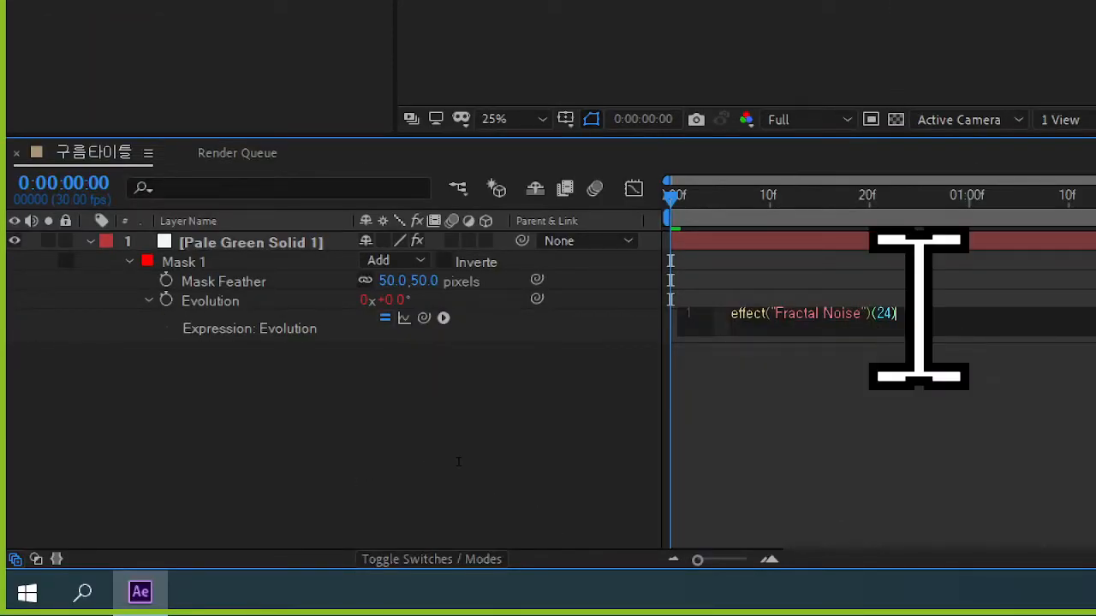
{"action": "left_click_drag", "start_coordinate": [897, 313], "coordinate": [695, 313]}
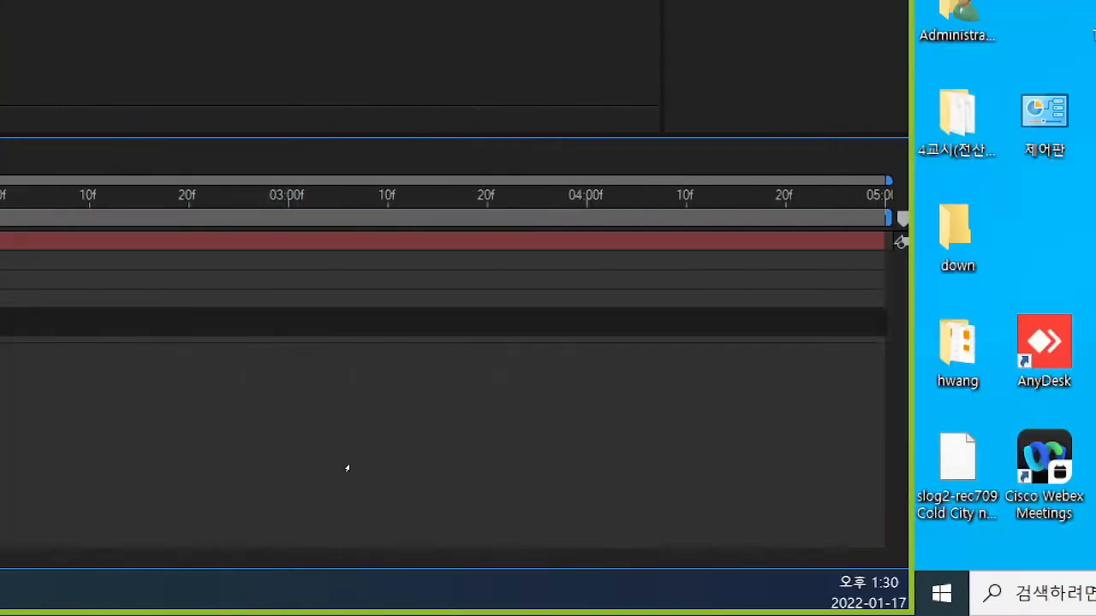
{"action": "type", "text": "time"}
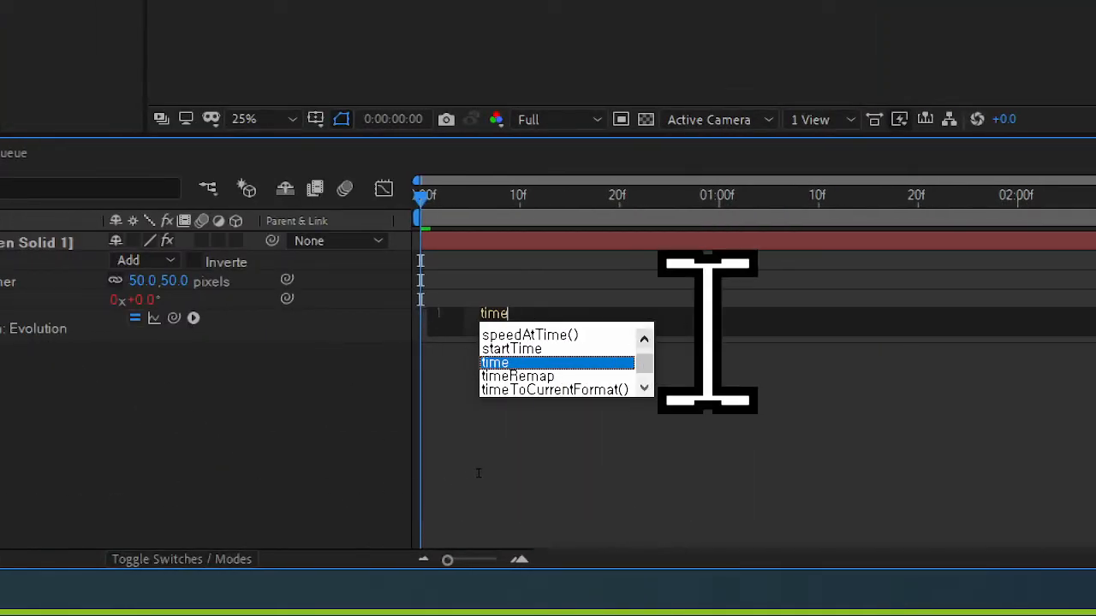
{"action": "type", "text": "*"}
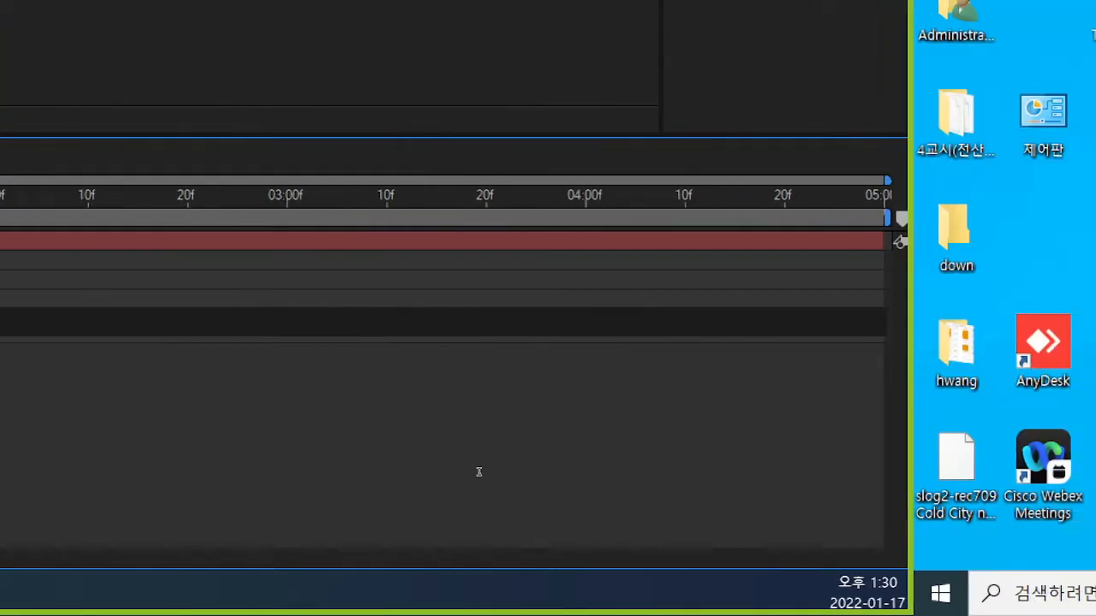
{"action": "type", "text": "100"}
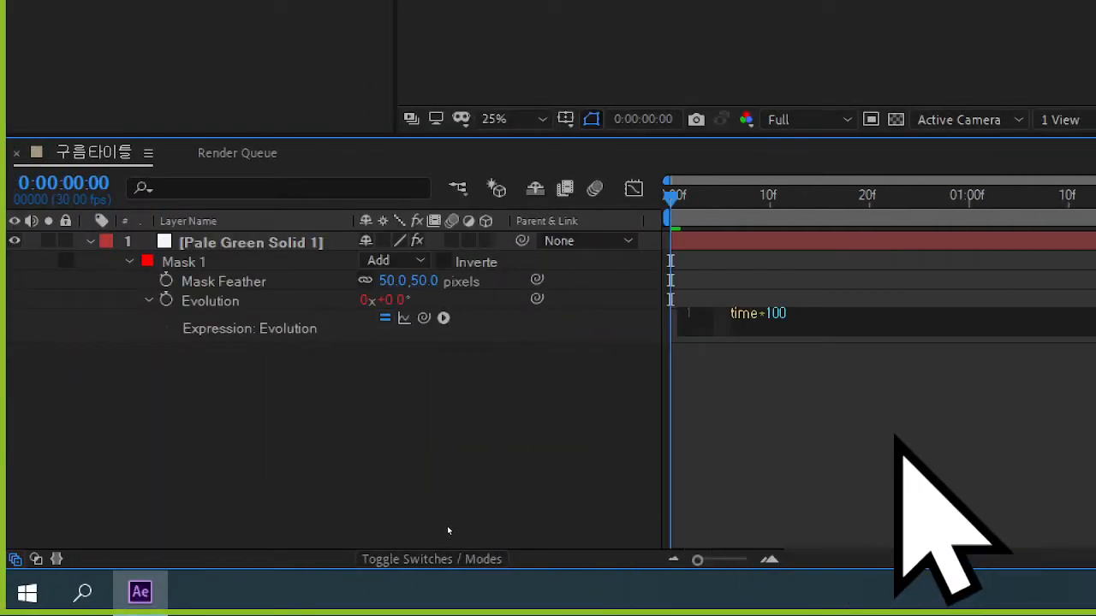
{"action": "left_click", "coordinate": [447, 531]}
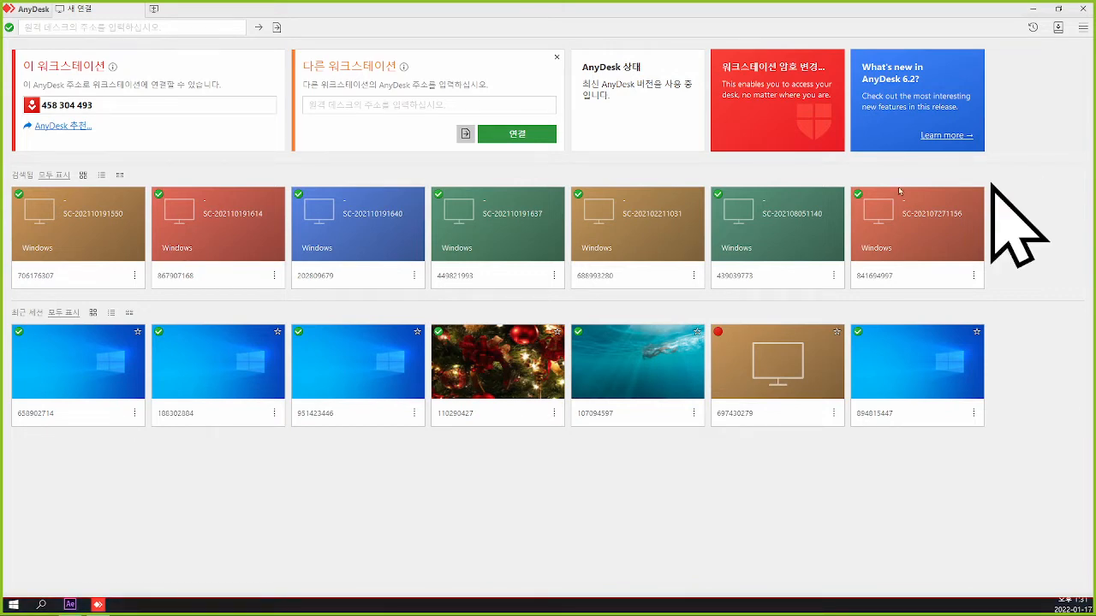
Minimize the AnyDesk window to return to After Effects and preview the cloud animation.
{"action": "left_click", "coordinate": [426, 104]}
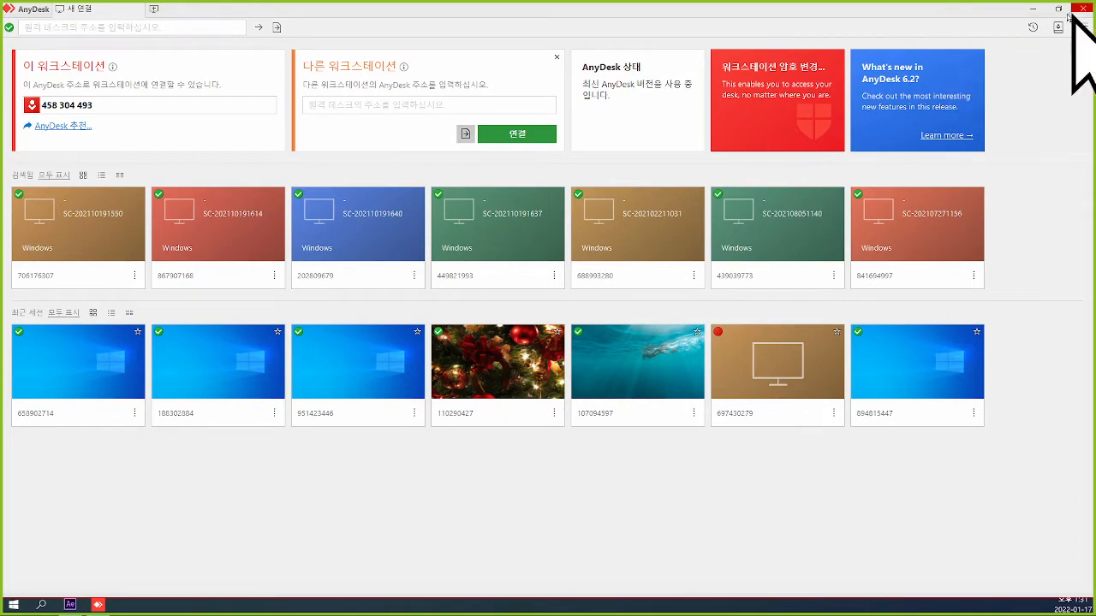
{"action": "left_click", "coordinate": [1034, 8]}
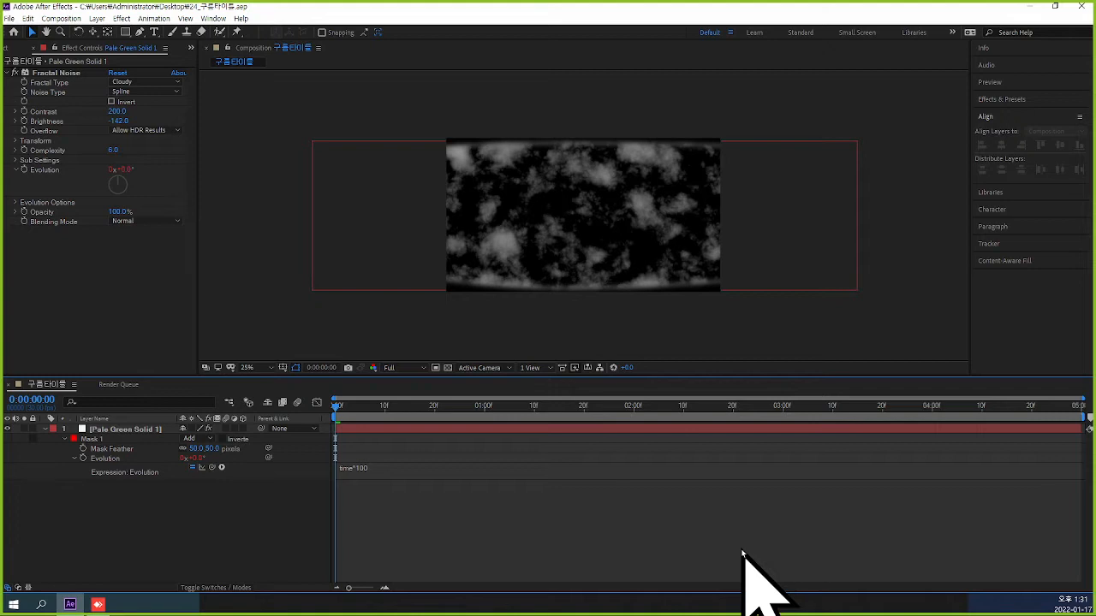
{"action": "key", "text": "space"}
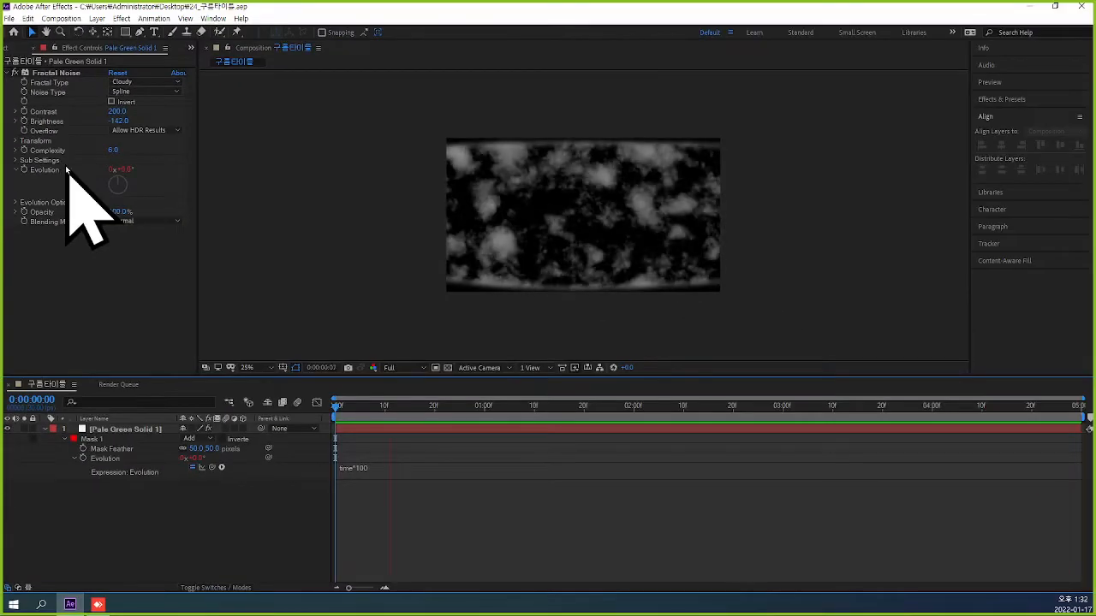
Expand the Fractal Noise Complexity and lower it to 2.
{"action": "left_click", "coordinate": [14, 150]}
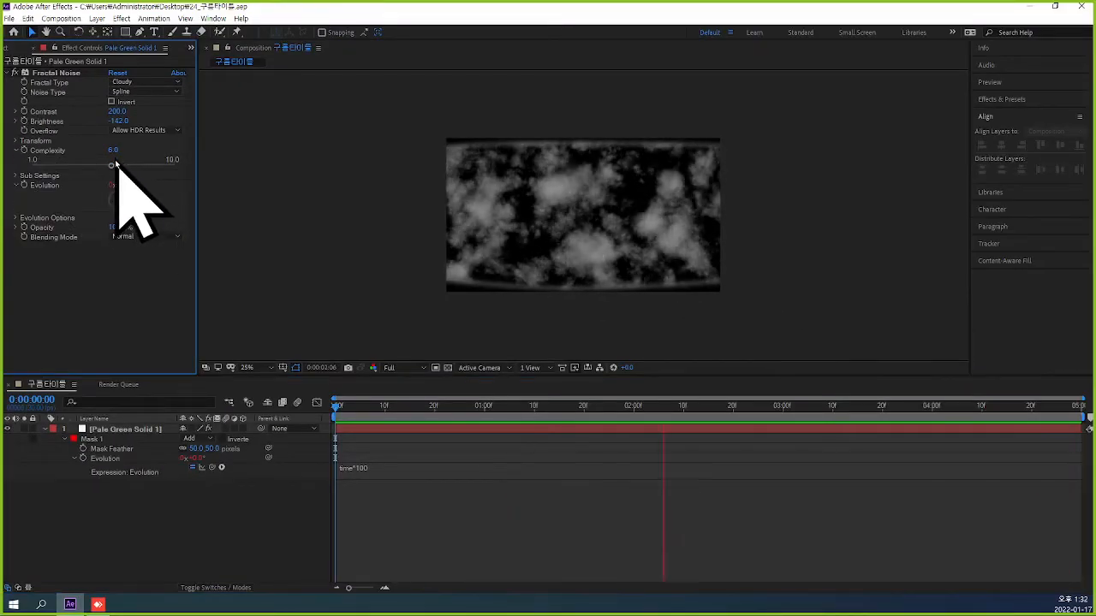
{"action": "left_click_drag", "start_coordinate": [113, 152], "coordinate": [43, 157]}
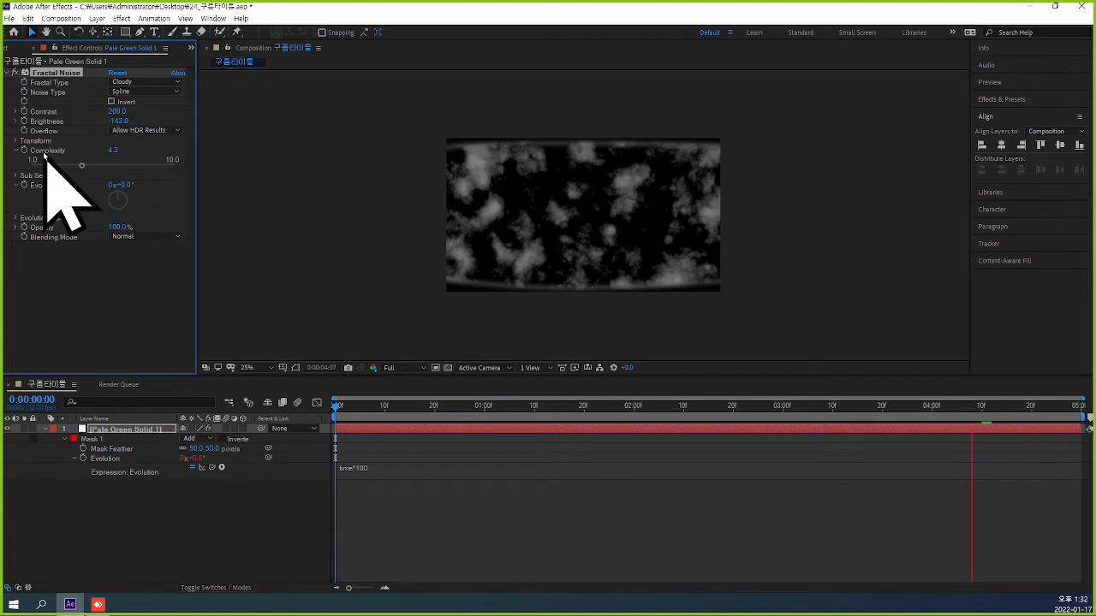
{"action": "left_click", "coordinate": [109, 152]}
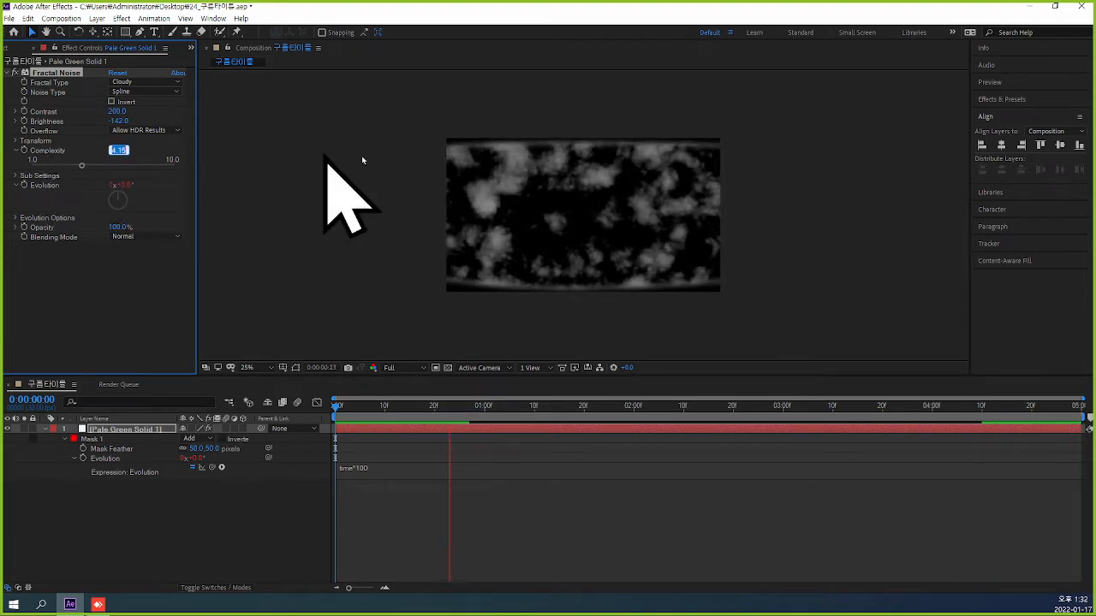
{"action": "type", "text": "2"}
{"action": "left_click", "coordinate": [322, 171]}
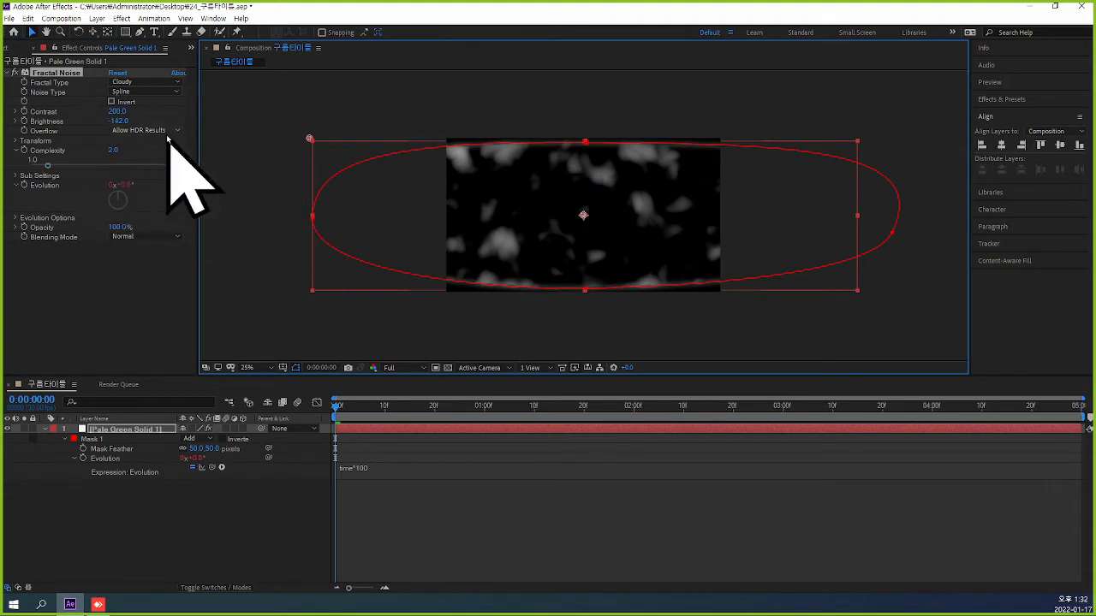
At frame 15, raise the Fractal Noise Brightness to -85 and set the Complexity to 3.
{"action": "left_click_drag", "start_coordinate": [337, 405], "coordinate": [410, 433]}
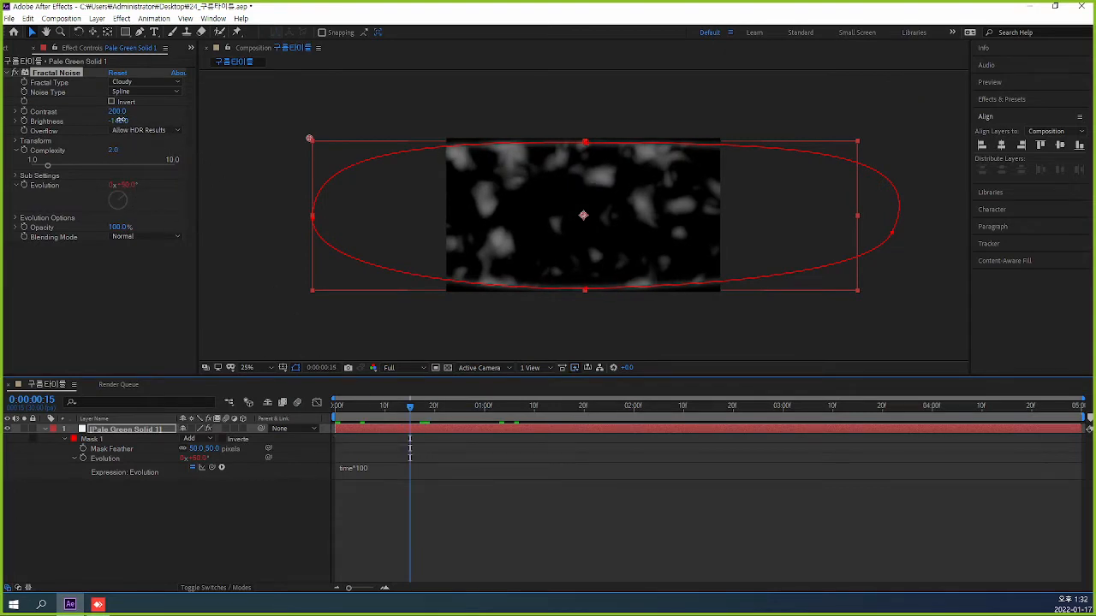
{"action": "mouse_move", "coordinate": [120, 120]}
{"action": "left_mouse_down"}
{"action": "mouse_move", "coordinate": [154, 121]}
{"action": "mouse_move", "coordinate": [112, 120]}
{"action": "left_mouse_up"}
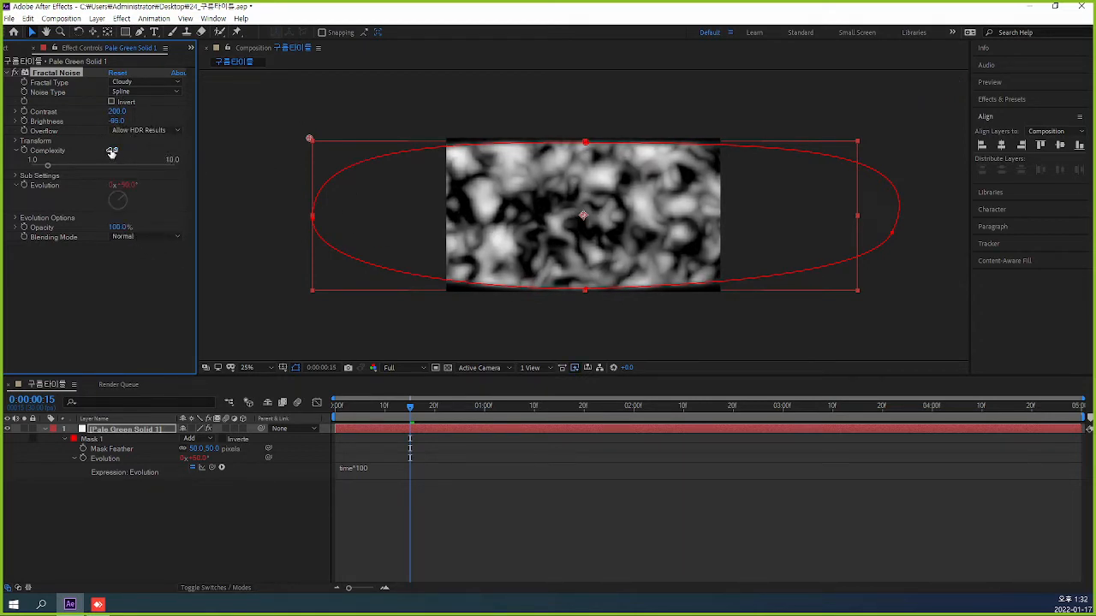
{"action": "left_click", "coordinate": [112, 151]}
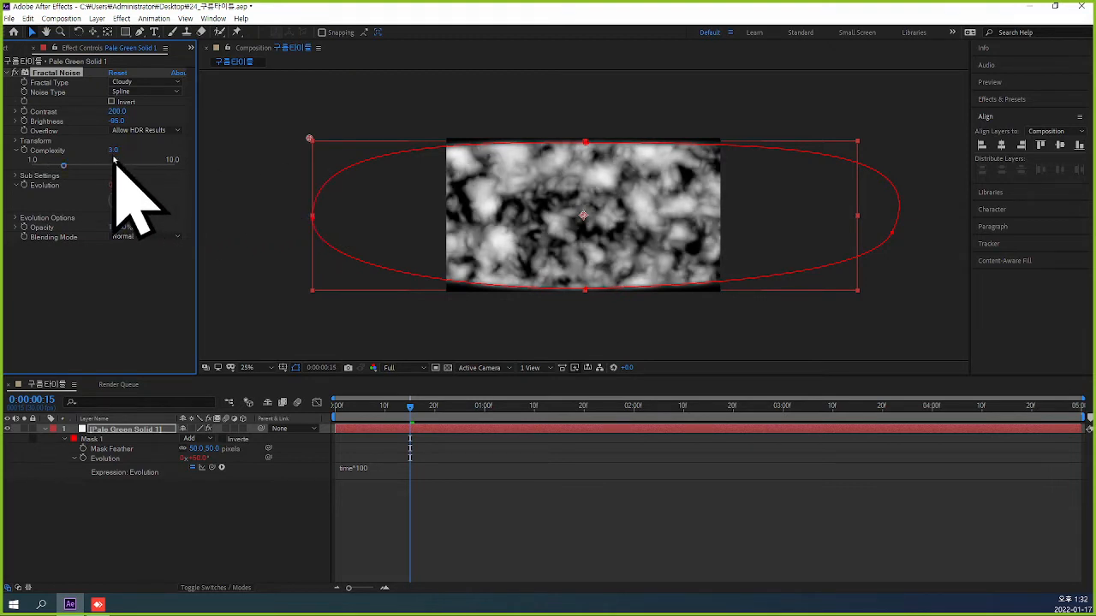
Lower the Fractal Noise Brightness to -119 and raise the Contrast to 222.
{"action": "left_click", "coordinate": [120, 122]}
{"action": "left_click_drag", "start_coordinate": [117, 120], "coordinate": [108, 120]}
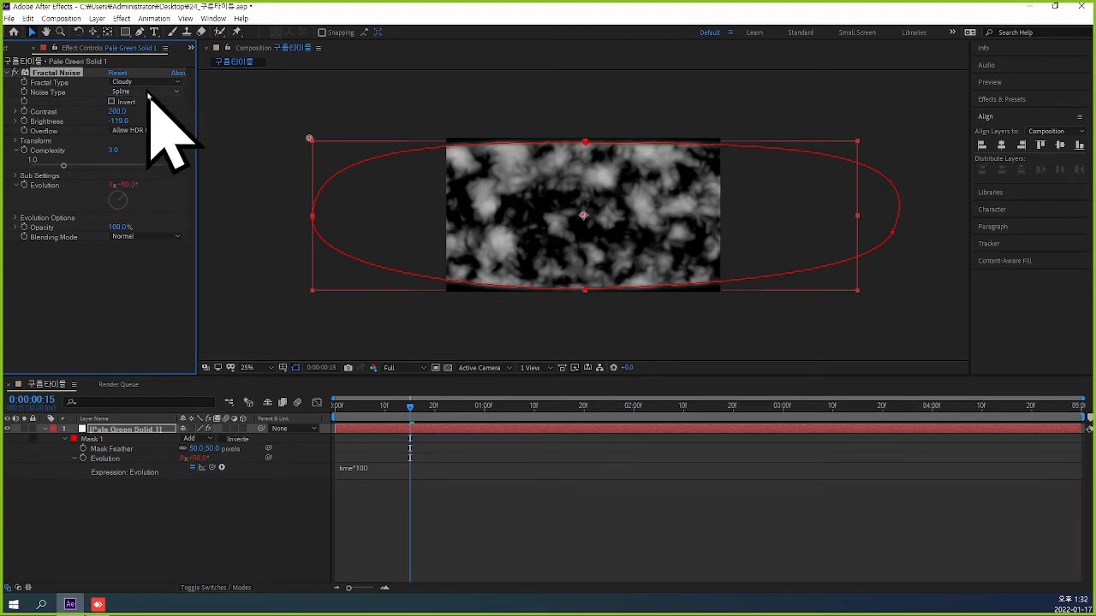
{"action": "left_click_drag", "start_coordinate": [121, 113], "coordinate": [133, 110]}
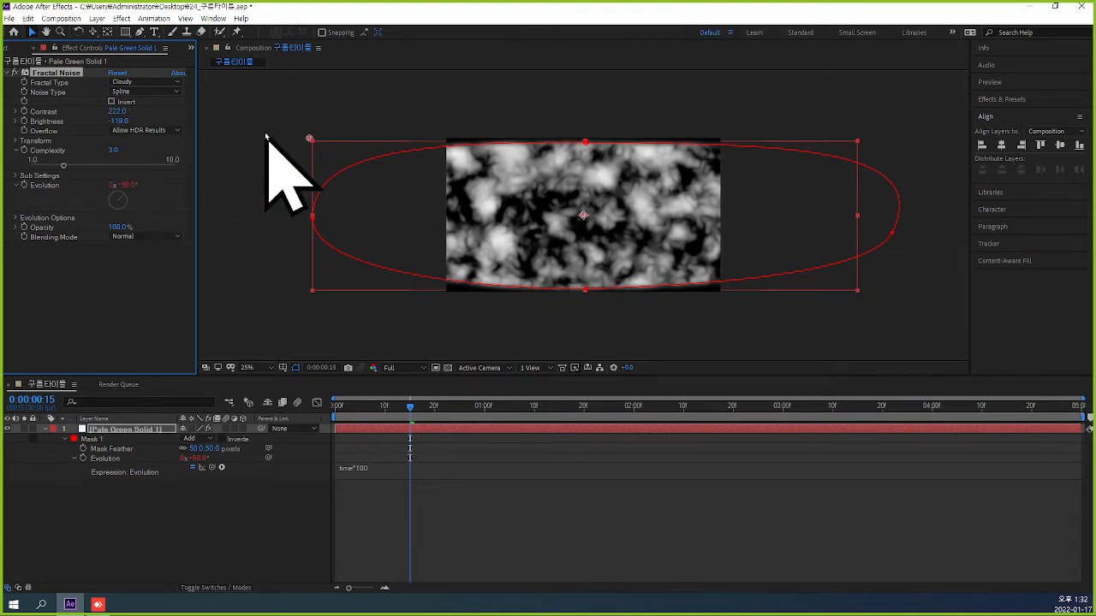
Try the Soft Linear and Linear noise types on the clouds, then restore Spline.
{"action": "left_click", "coordinate": [177, 92]}
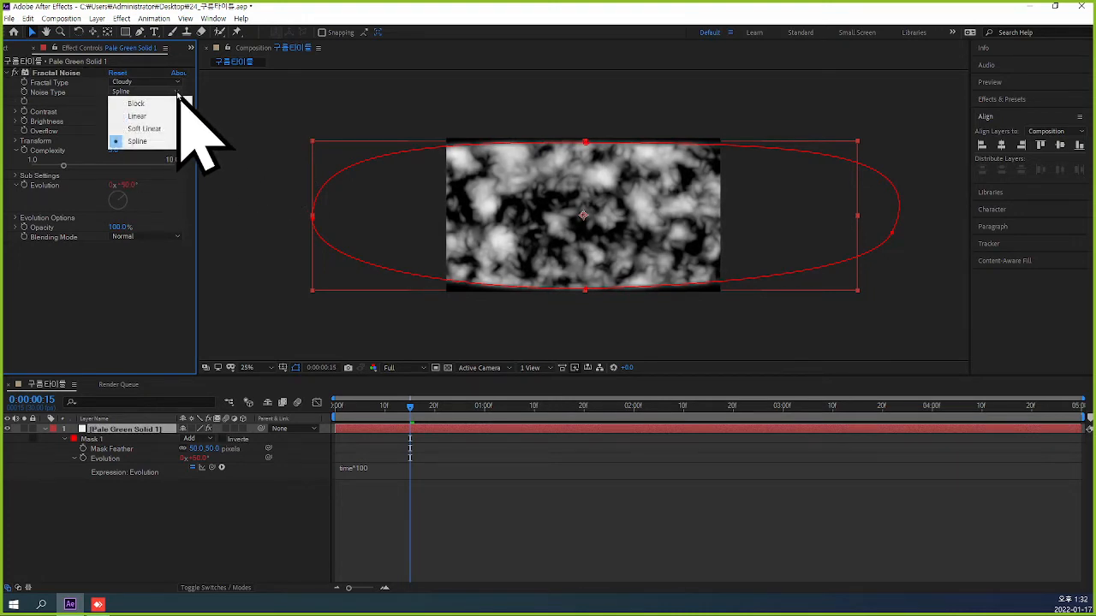
{"action": "left_click", "coordinate": [145, 129]}
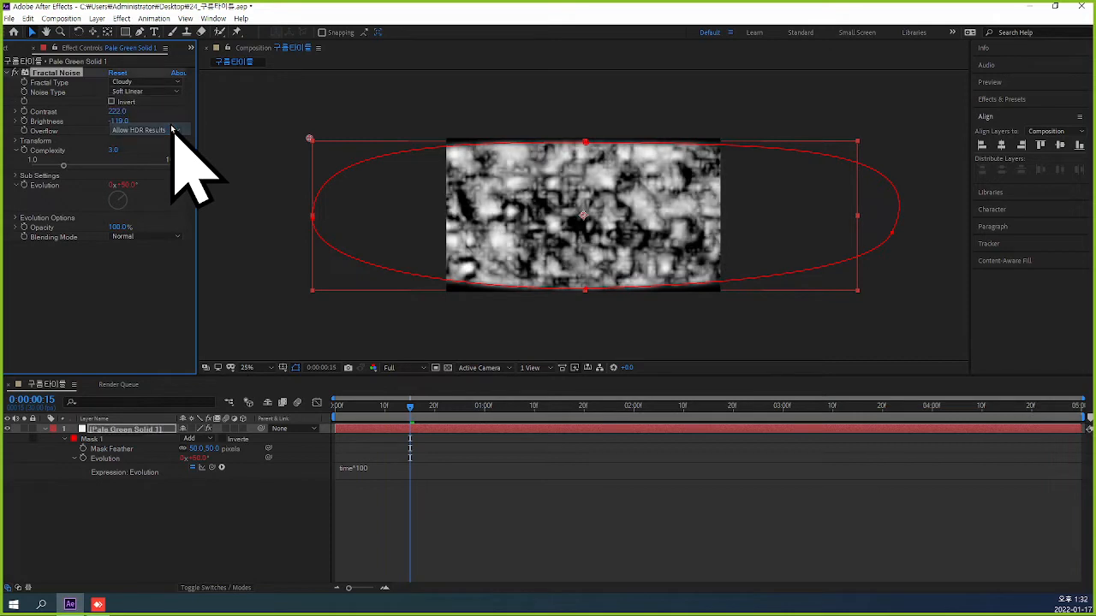
{"action": "left_click", "coordinate": [171, 91]}
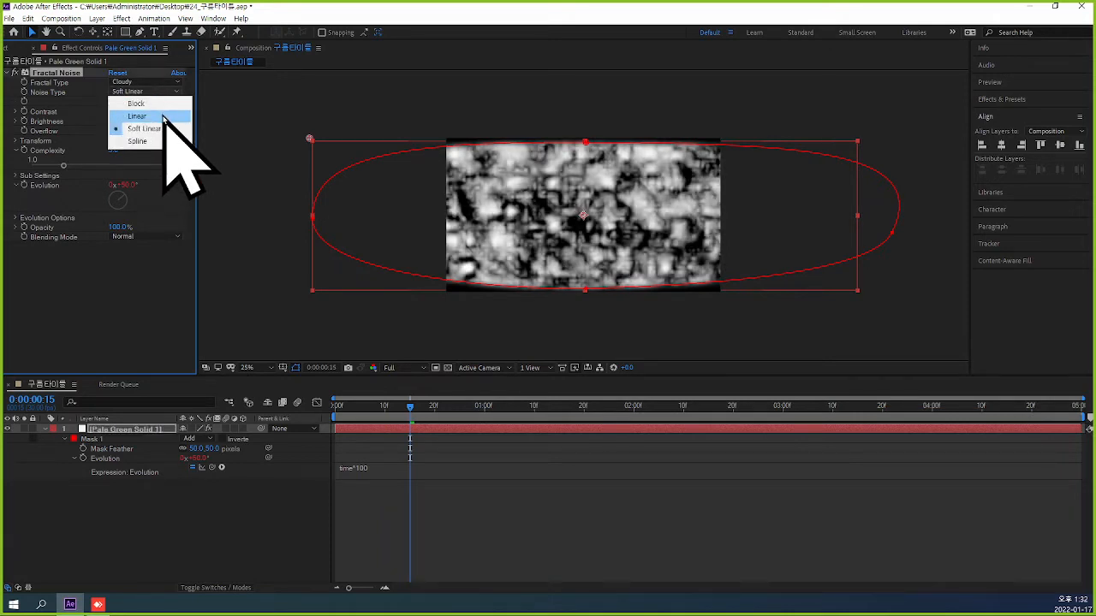
{"action": "left_click", "coordinate": [163, 106]}
{"action": "left_click", "coordinate": [171, 93]}
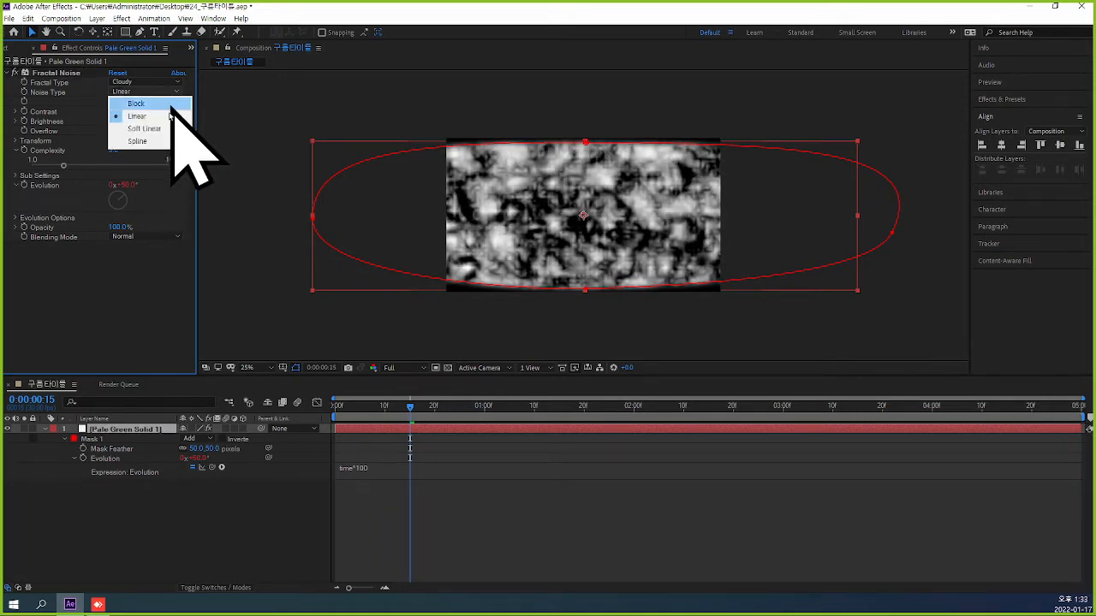
{"action": "left_click", "coordinate": [165, 142]}
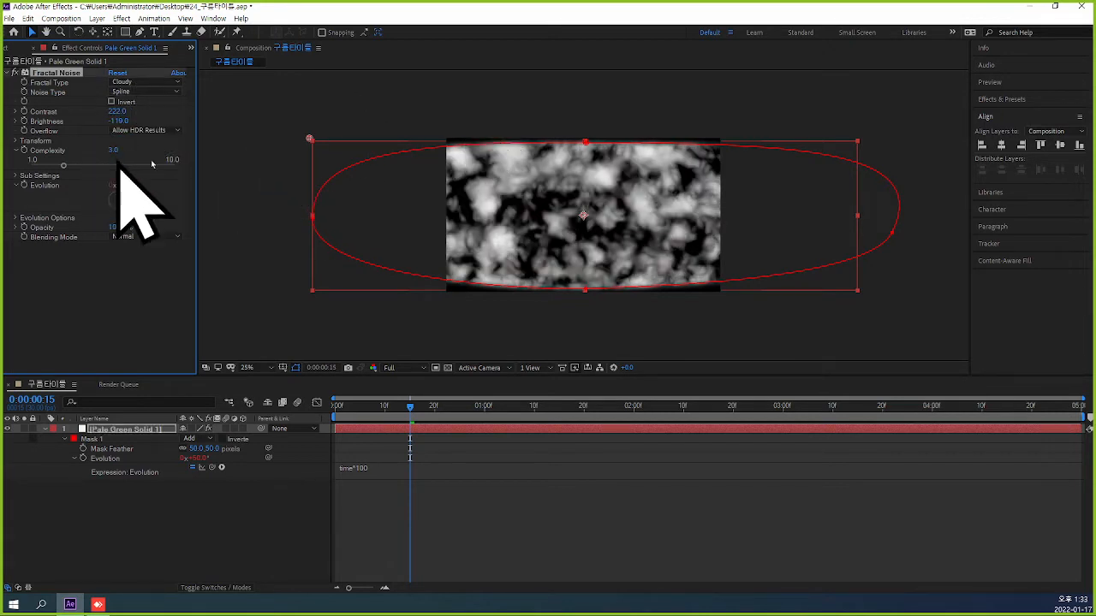
Set the Fractal Noise Transform Scale to 184 and preview the cloud animation from the start.
{"action": "left_click", "coordinate": [14, 141]}
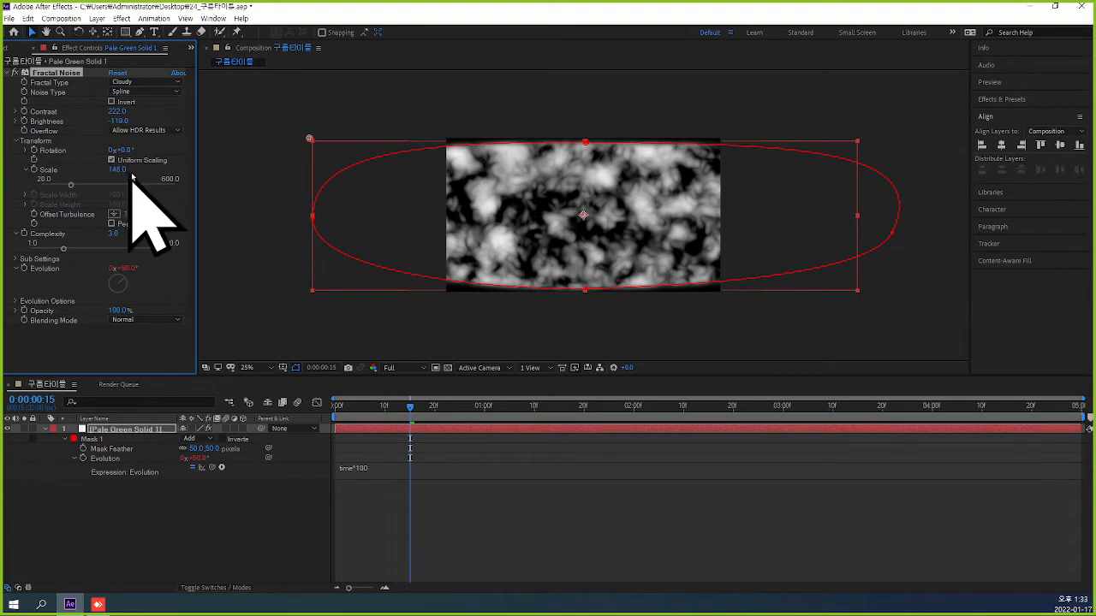
{"action": "left_click_drag", "start_coordinate": [121, 170], "coordinate": [158, 171]}
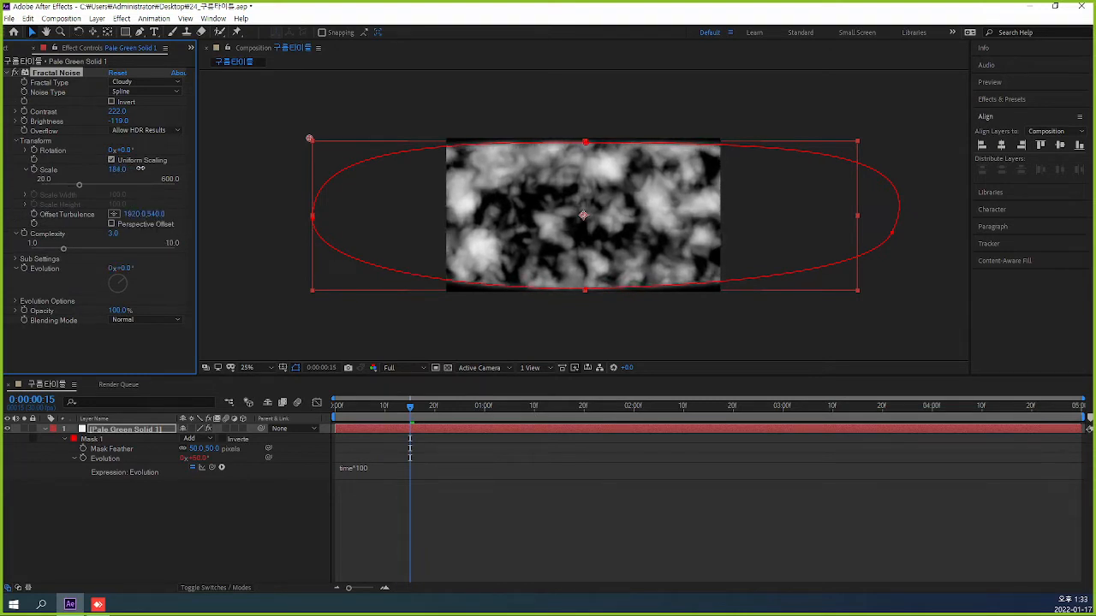
{"action": "left_click_drag", "start_coordinate": [411, 419], "coordinate": [335, 419]}
{"action": "key", "text": "space"}
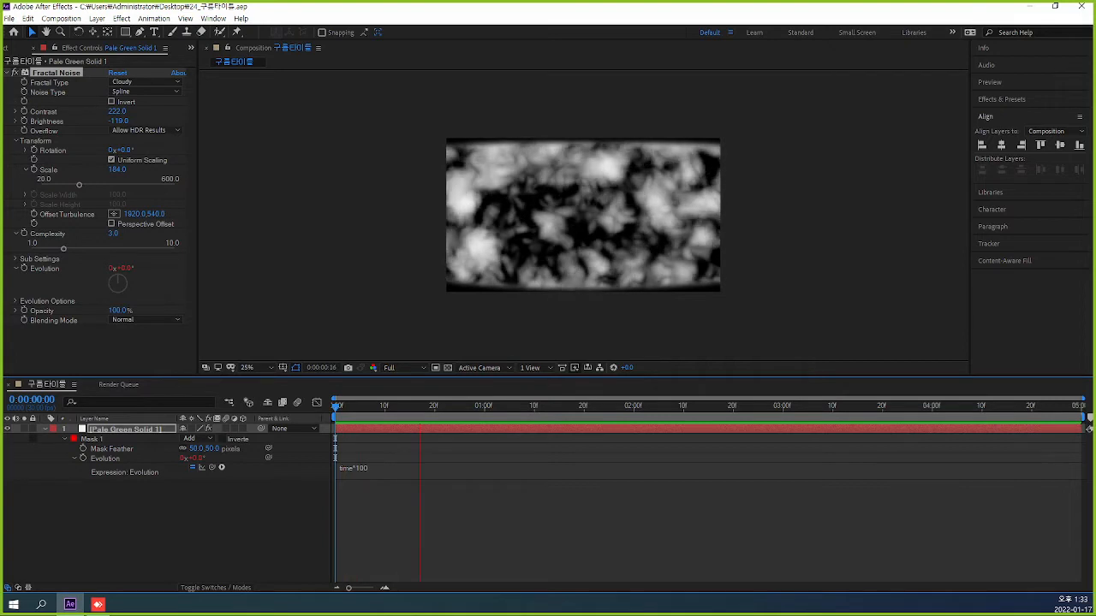
Stop the preview, deselect the Pale Green Solid 1 layer and open the Save As dialog for the project.
{"action": "key", "text": "space"}
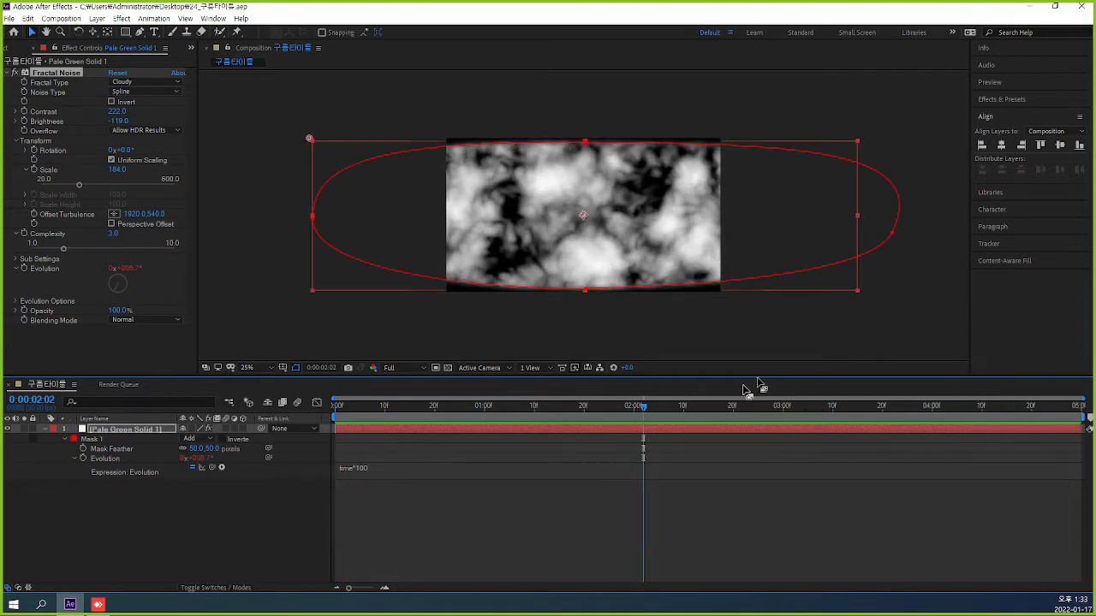
{"action": "left_click", "coordinate": [750, 470]}
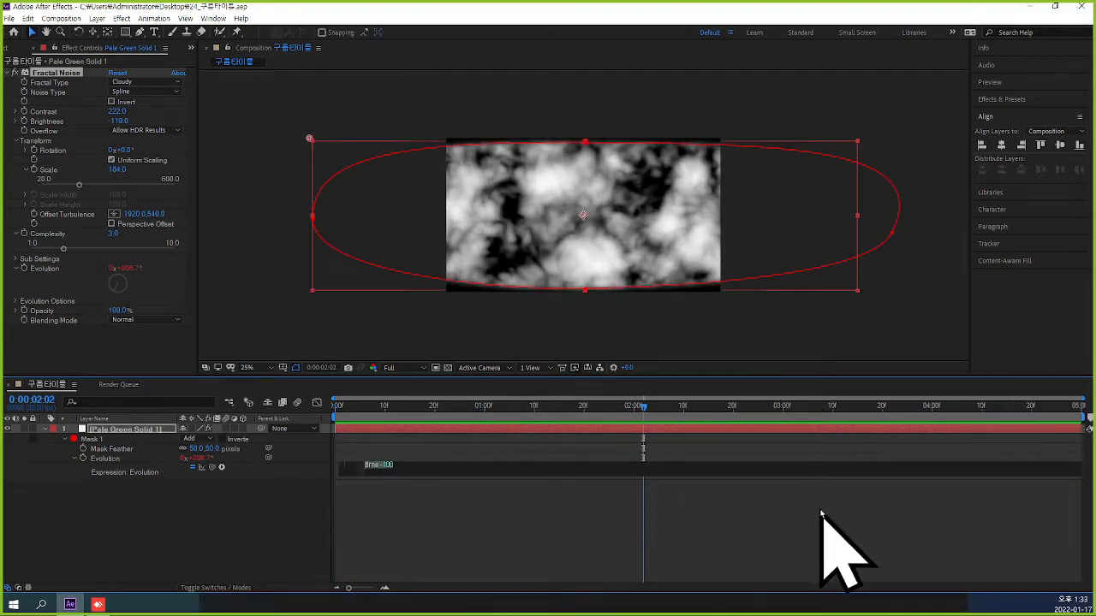
{"action": "left_click", "coordinate": [867, 516]}
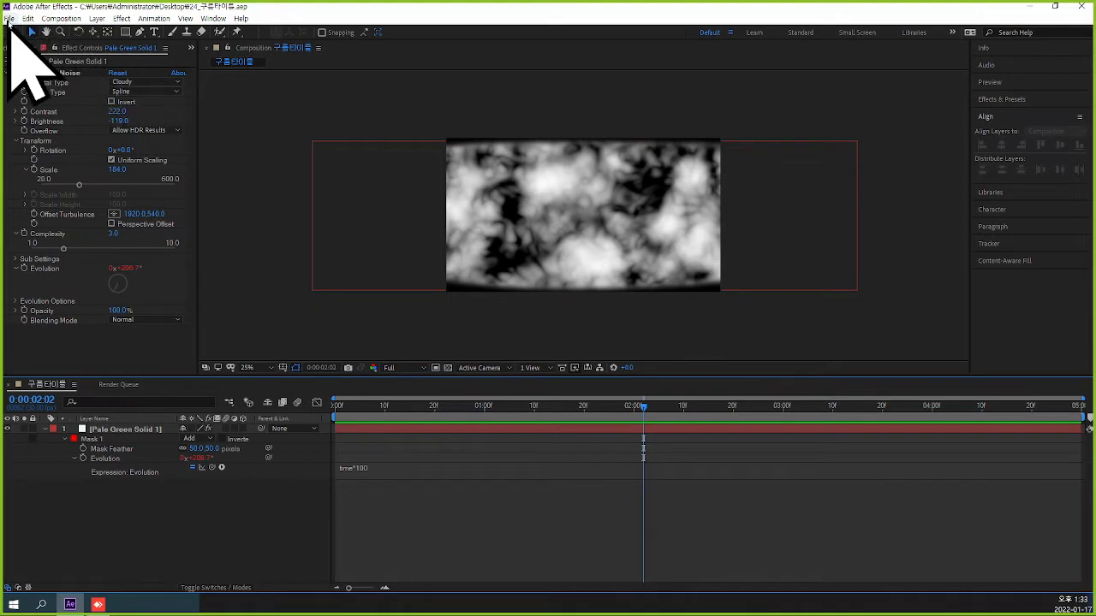
{"action": "left_click", "coordinate": [8, 18]}
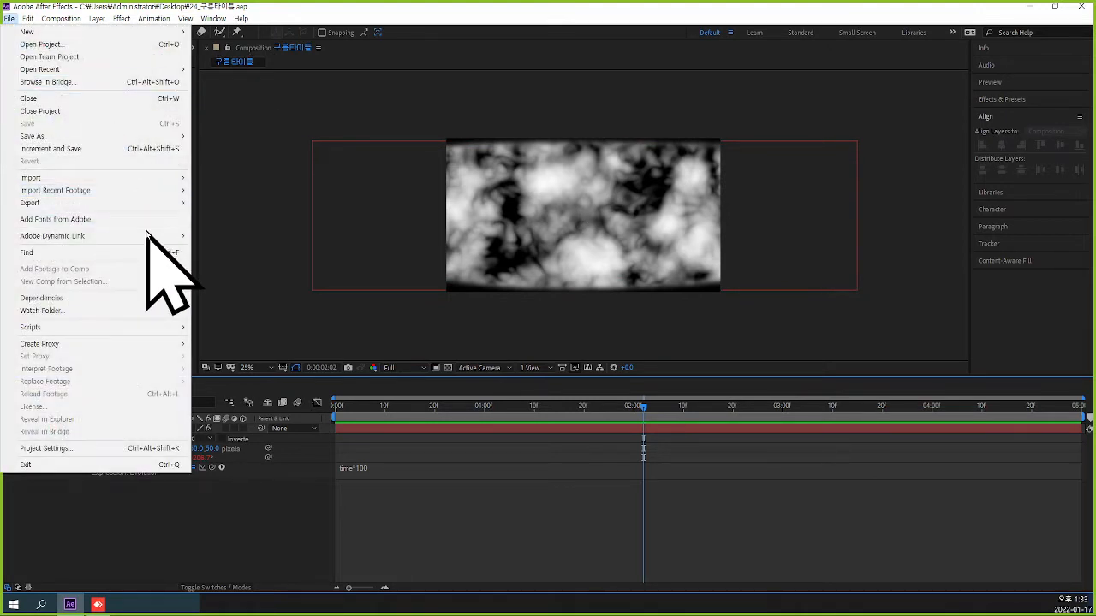
{"action": "mouse_move", "coordinate": [120, 136]}
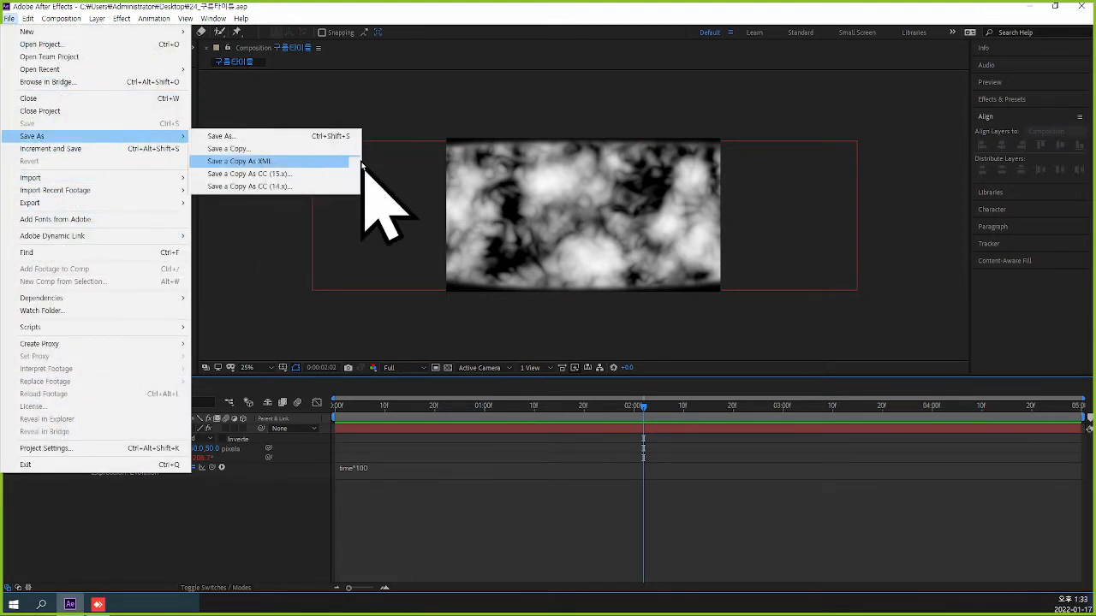
{"action": "left_click", "coordinate": [279, 136]}
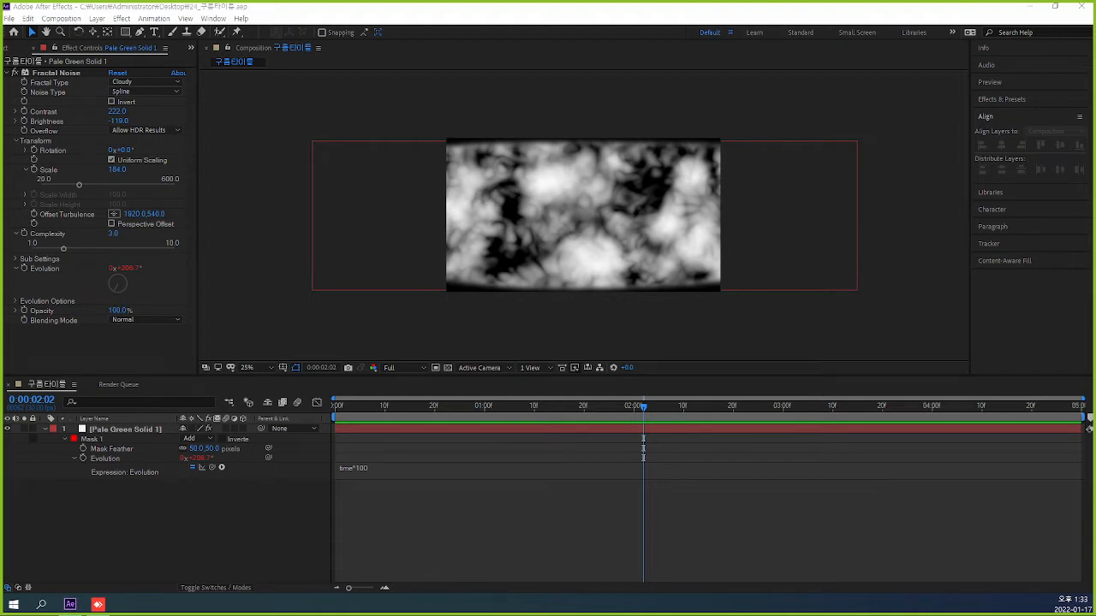
Preview the evolving clouds once more from the first frame.
{"action": "left_click_drag", "start_coordinate": [643, 406], "coordinate": [317, 439]}
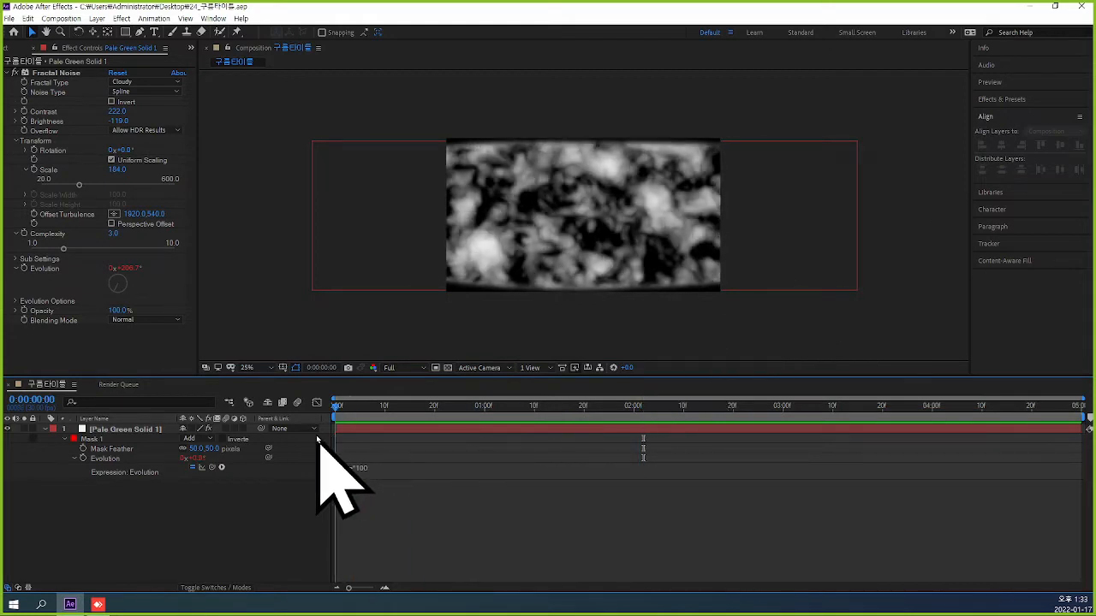
{"action": "key", "text": "space"}
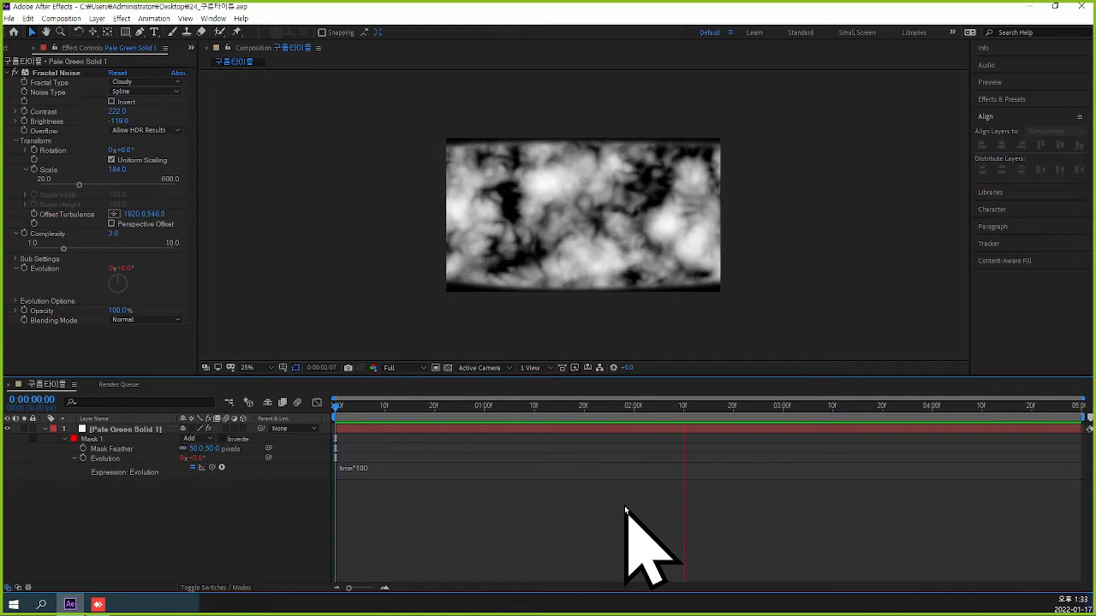
{"action": "key", "text": "space"}
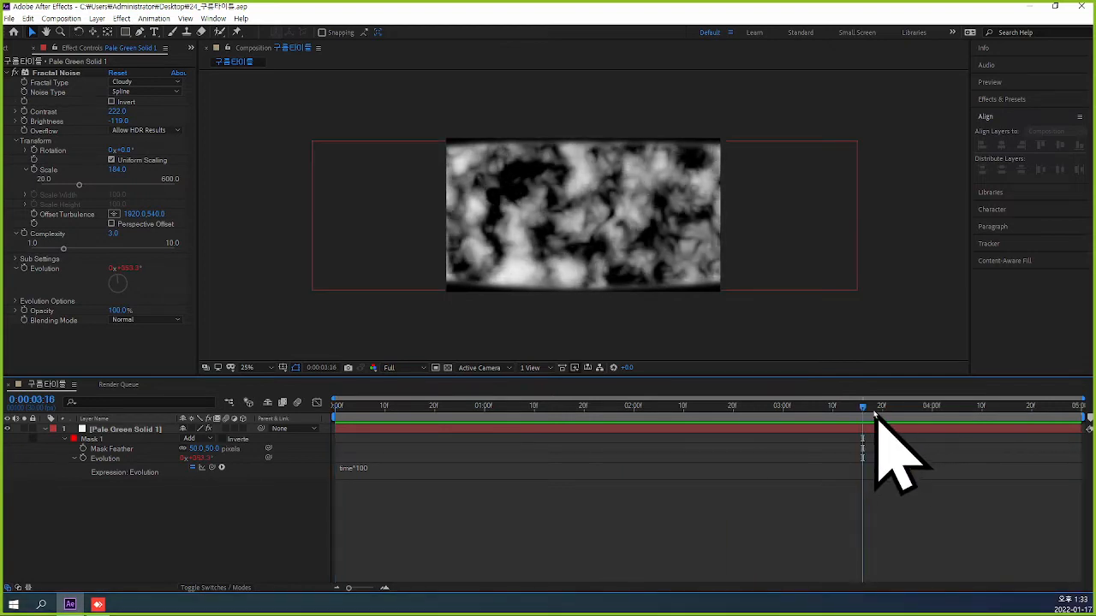
Collapse the solid layer's open properties and add a Position keyframe at the first frame.
{"action": "key", "text": "Home"}
{"action": "left_click", "coordinate": [45, 431]}
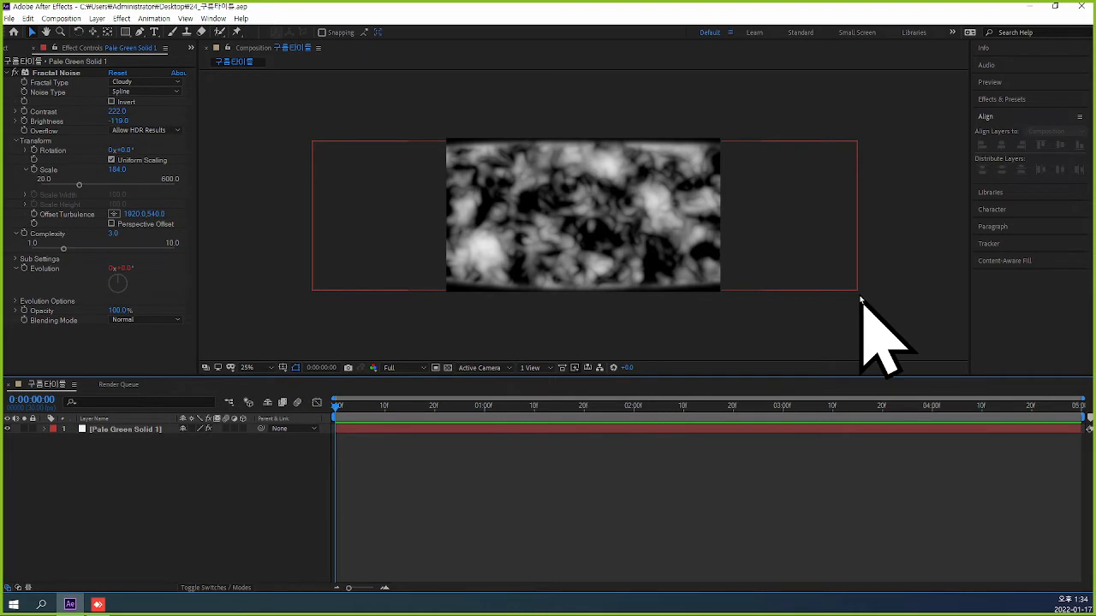
{"action": "left_click", "coordinate": [146, 431]}
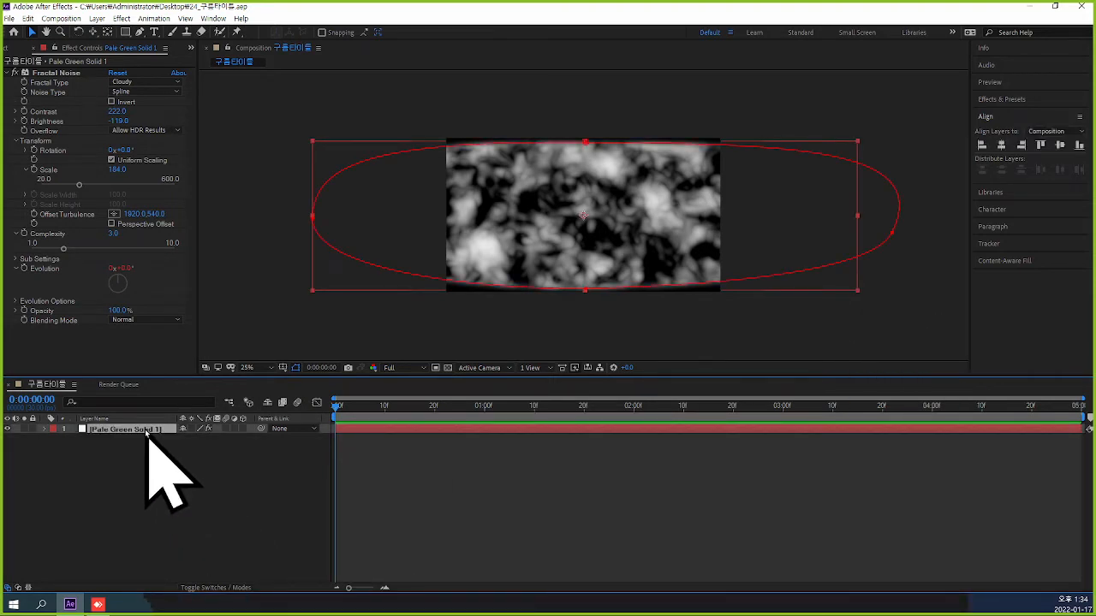
{"action": "key", "text": "p"}
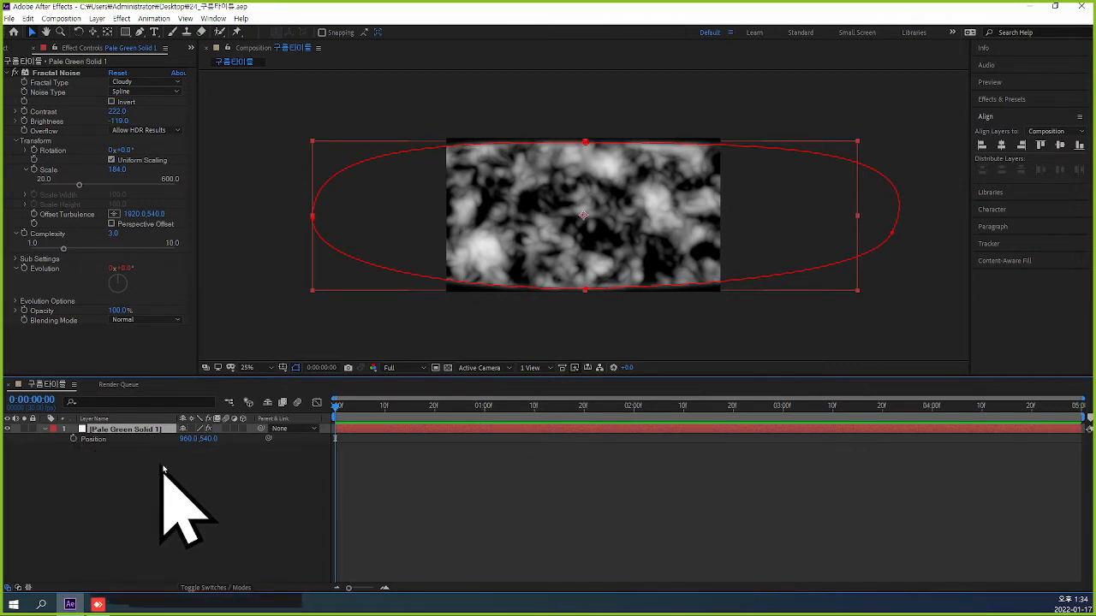
{"action": "left_click", "coordinate": [73, 439]}
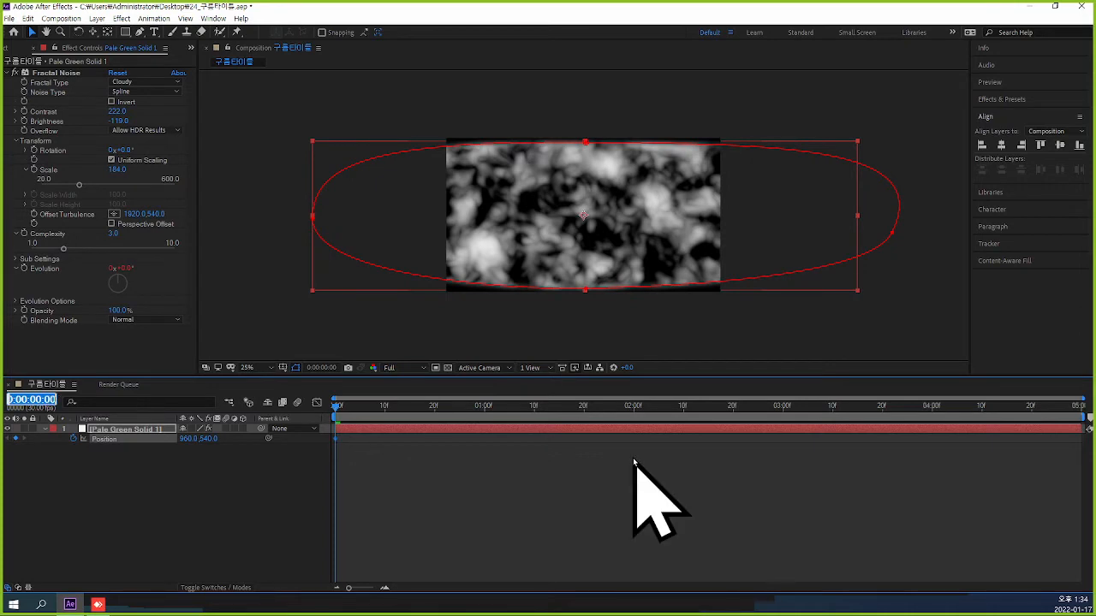
At 2 seconds, move the cloud solid off the composition's right edge, to a Position of about 3832, 532.
{"action": "type", "text": "2"}
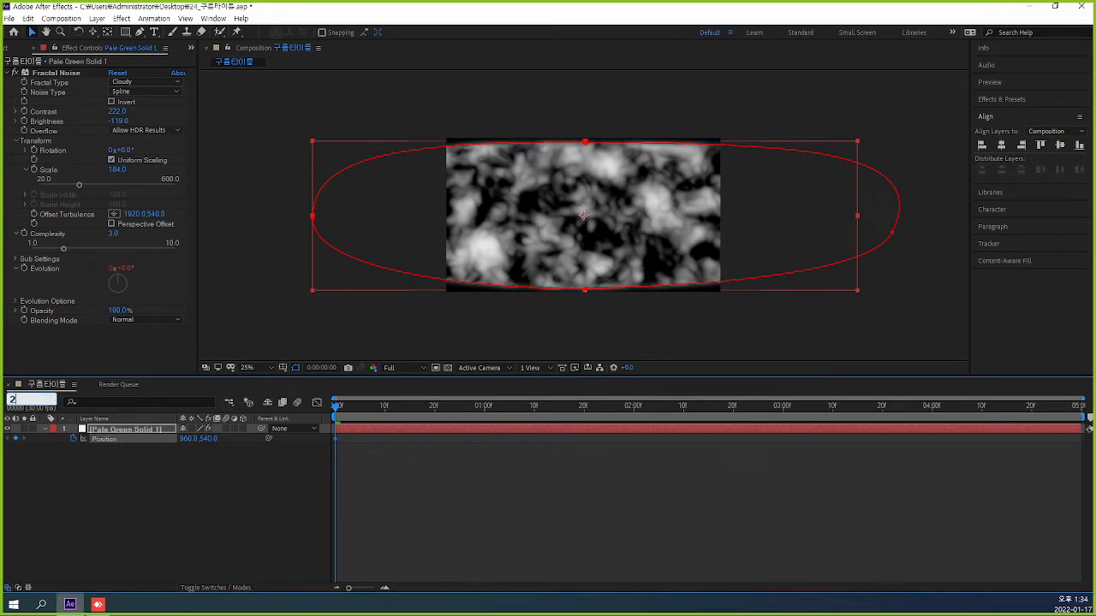
{"action": "key", "text": "Return"}
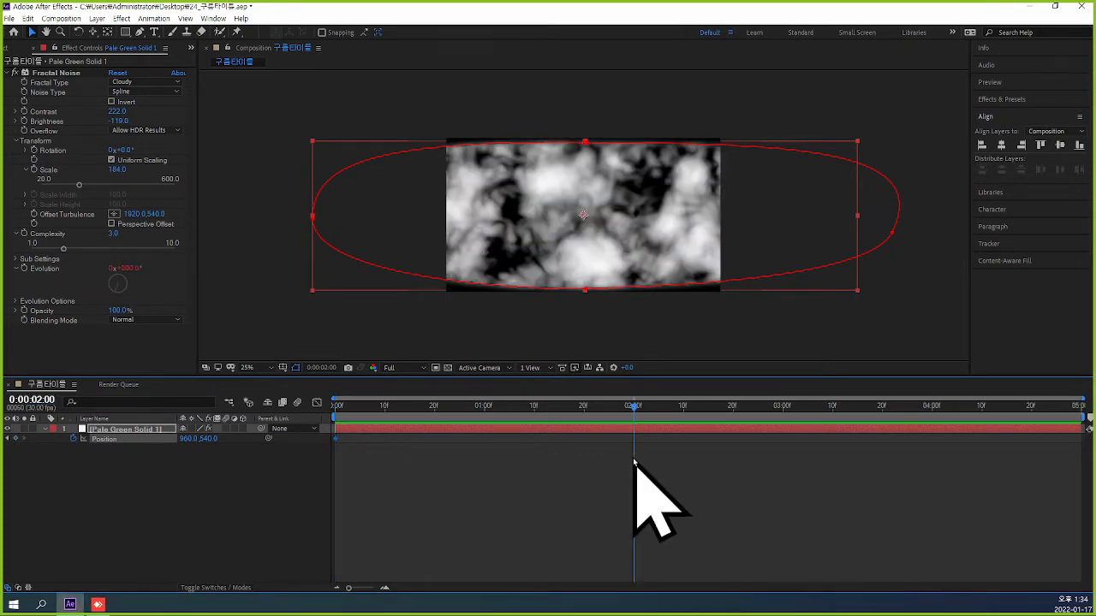
{"action": "mouse_move", "coordinate": [532, 226]}
{"action": "left_mouse_down"}
{"action": "mouse_move", "coordinate": [923, 227]}
{"action": "mouse_move", "coordinate": [486, 222]}
{"action": "mouse_move", "coordinate": [904, 224]}
{"action": "left_mouse_up"}
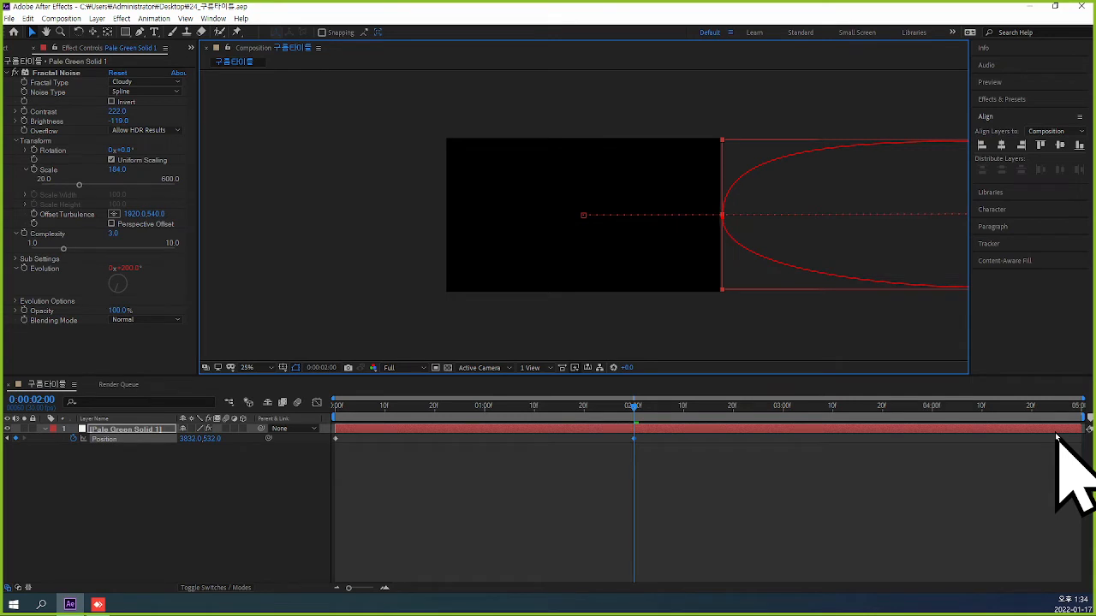
Preview the clouds' move to the right and scrub to the 2-second Position keyframe.
{"action": "key", "text": "Home"}
{"action": "key", "text": "space"}
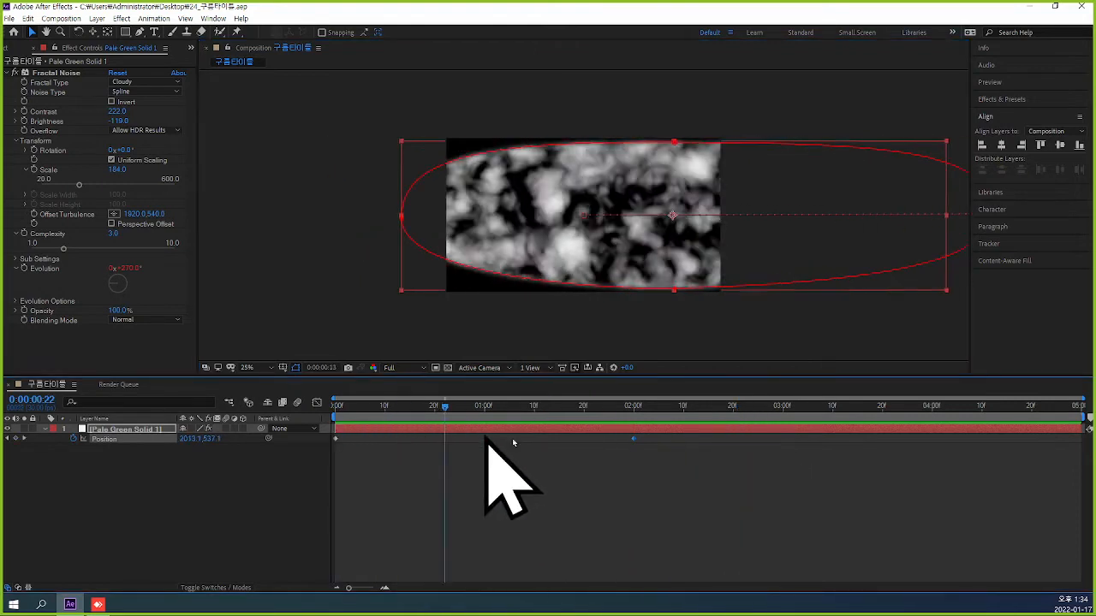
{"action": "left_click_drag", "start_coordinate": [514, 443], "coordinate": [637, 454]}
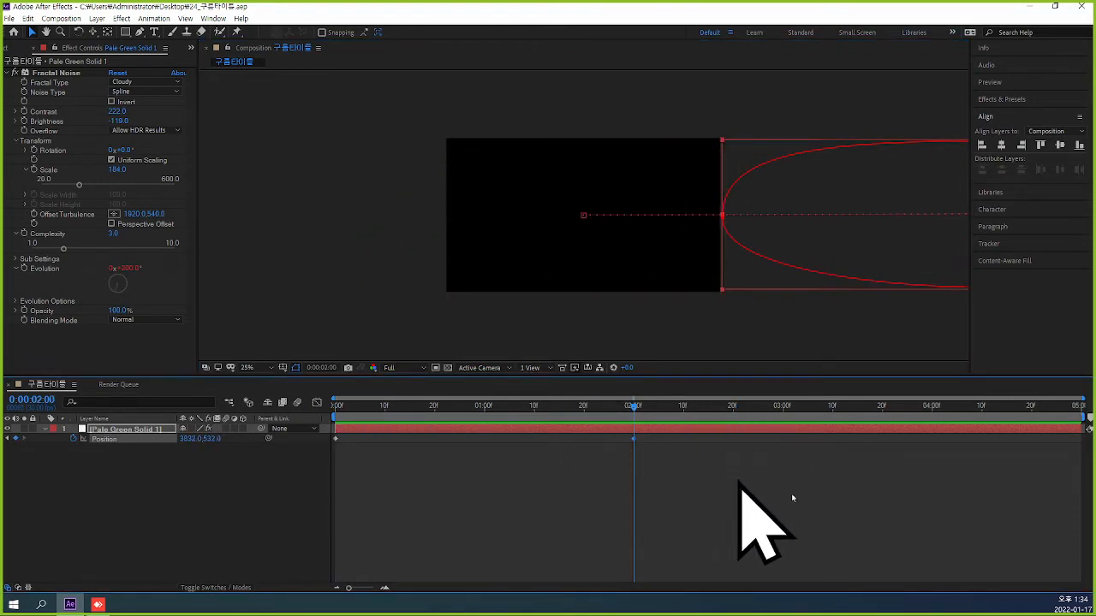
Apply Easy Ease Out to the Position keyframe at 2 seconds and save the project.
{"action": "right_click", "coordinate": [633, 439]}
{"action": "mouse_move", "coordinate": [711, 577]}
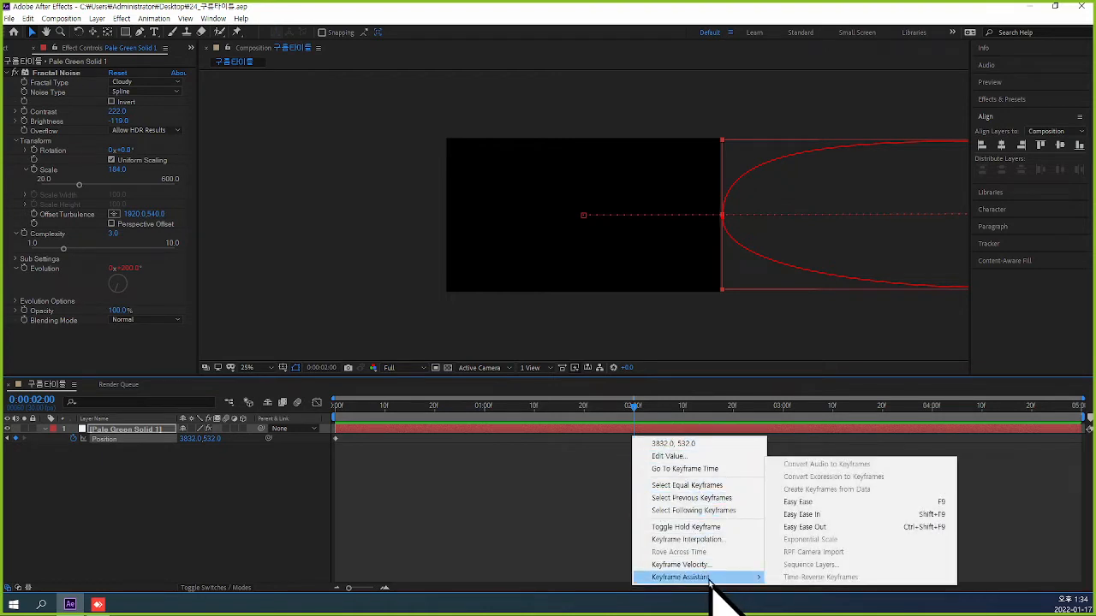
{"action": "left_click", "coordinate": [848, 527]}
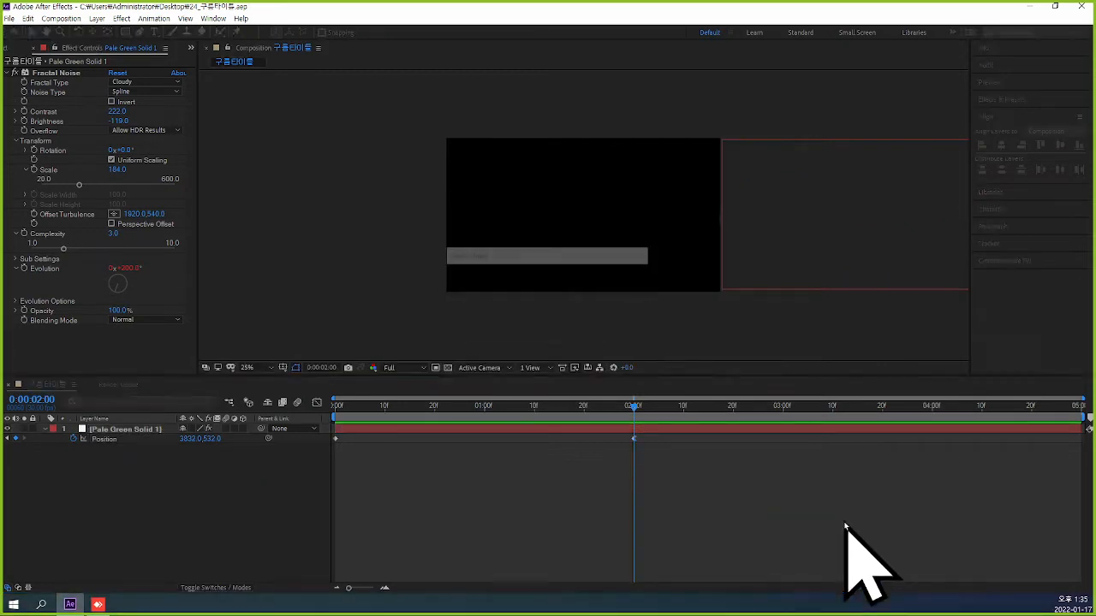
Preview the eased cloud movement from the start, then return to the first frame.
{"action": "left_click_drag", "start_coordinate": [633, 406], "coordinate": [338, 406]}
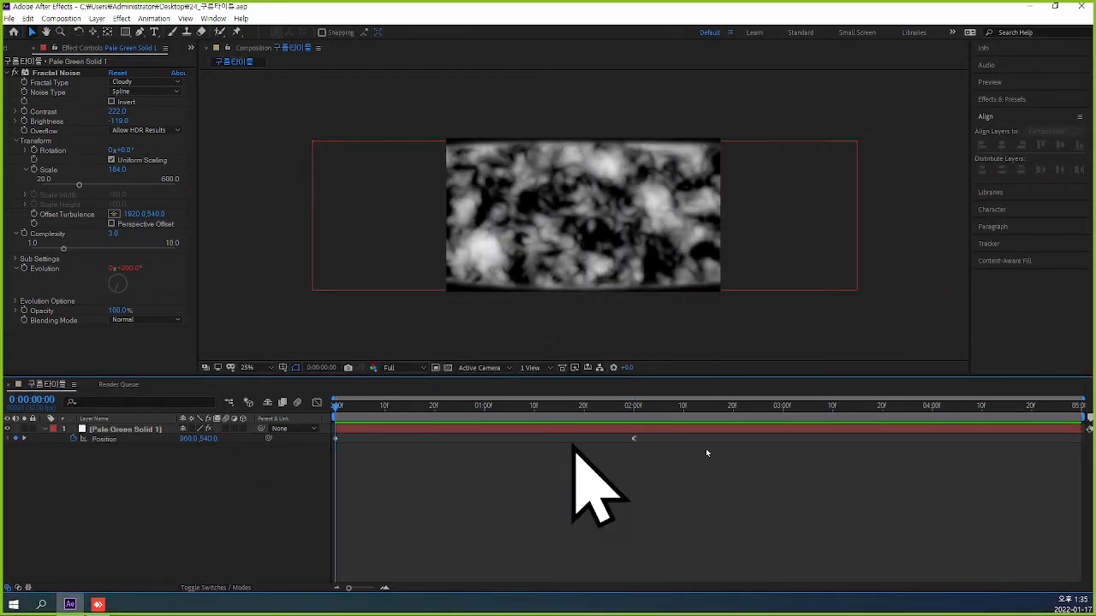
{"action": "key", "text": "space"}
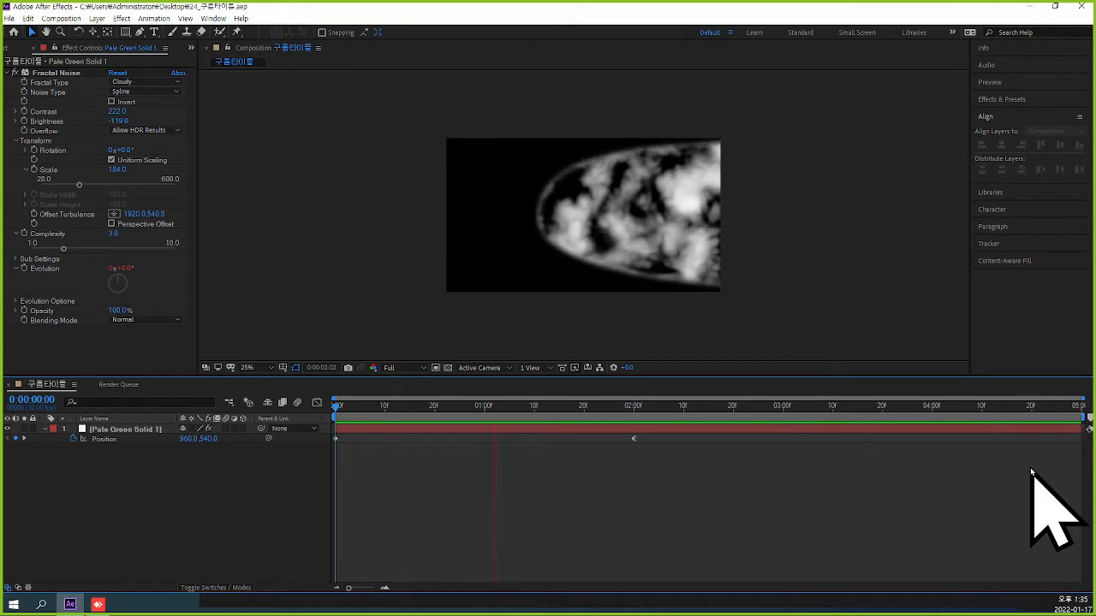
{"action": "left_click", "coordinate": [672, 409]}
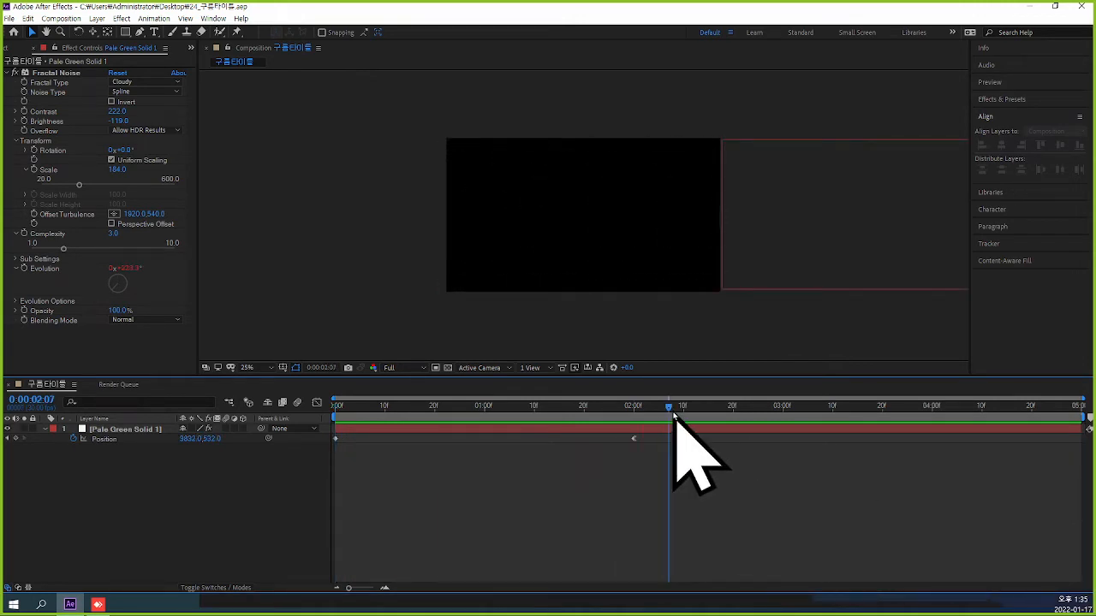
{"action": "left_click_drag", "start_coordinate": [673, 414], "coordinate": [320, 460]}
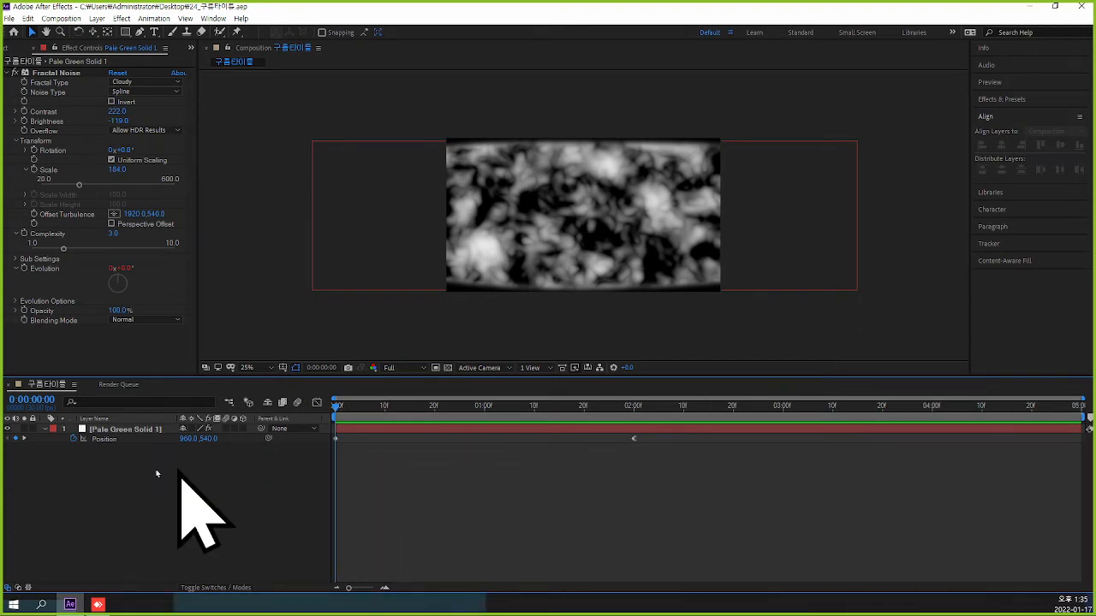
Keyframe the solid layer's Scale from 100% at the first frame to 80% at 2 seconds, and save the project.
{"action": "left_click", "coordinate": [137, 431]}
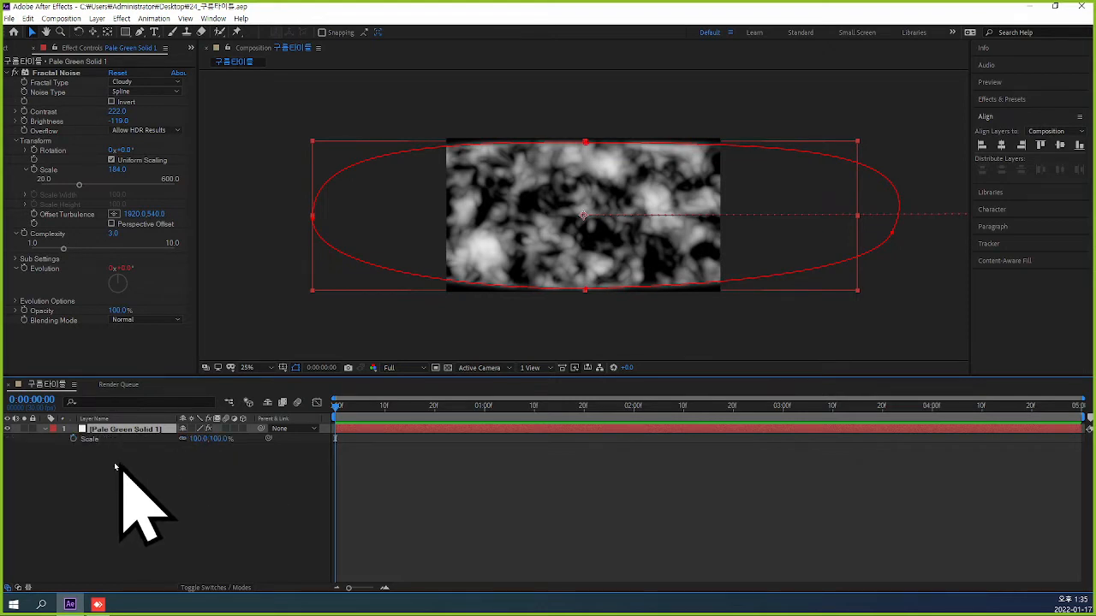
{"action": "left_click", "coordinate": [73, 439]}
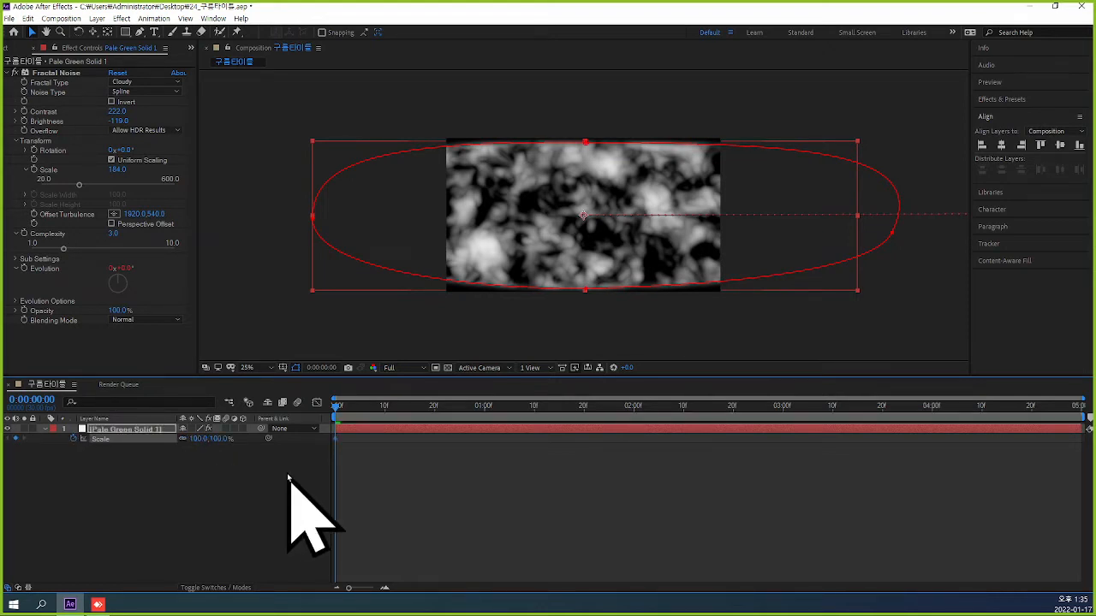
{"action": "left_click", "coordinate": [32, 400]}
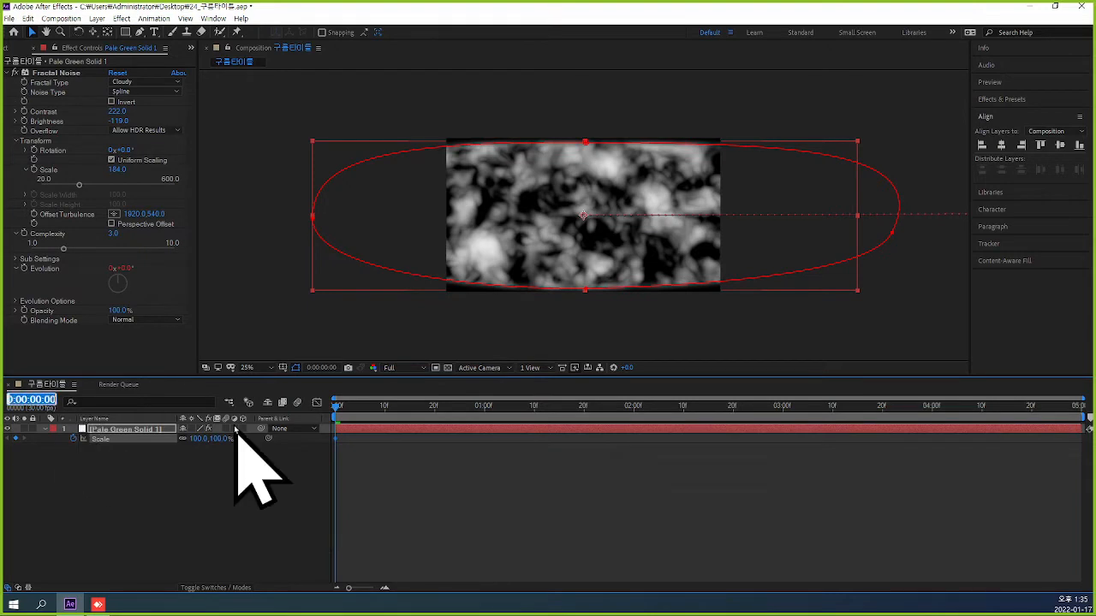
{"action": "type", "text": "2"}
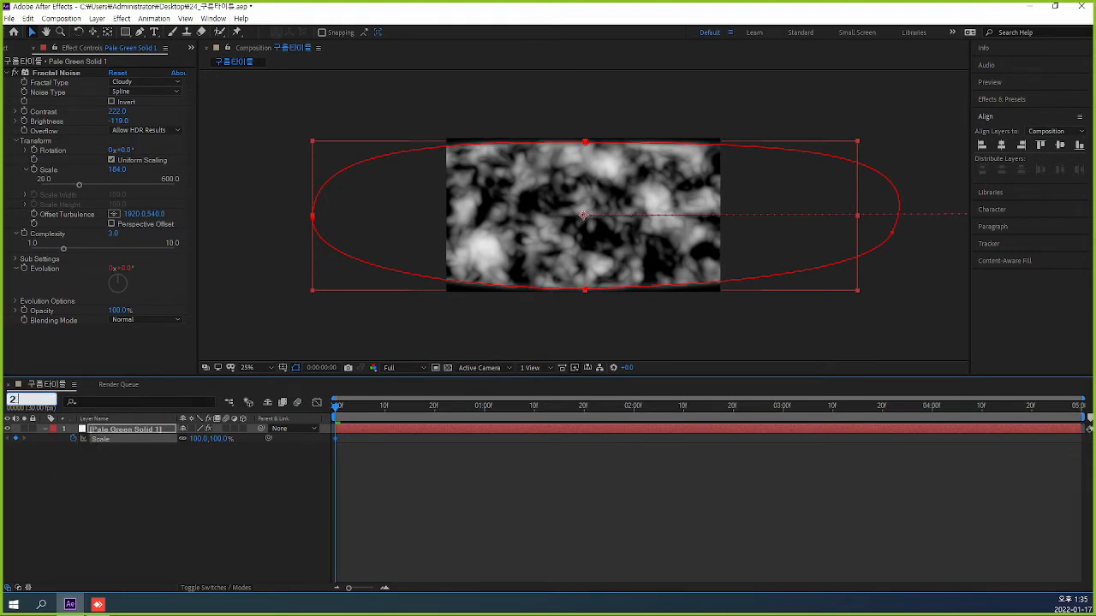
{"action": "key", "text": "Return"}
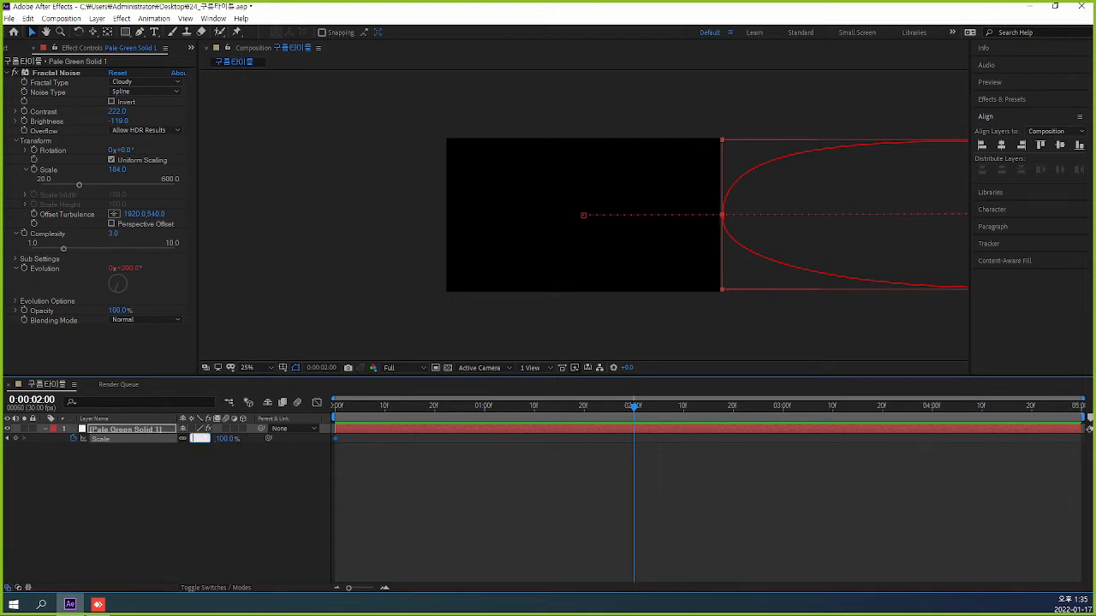
{"action": "key", "text": "Return"}
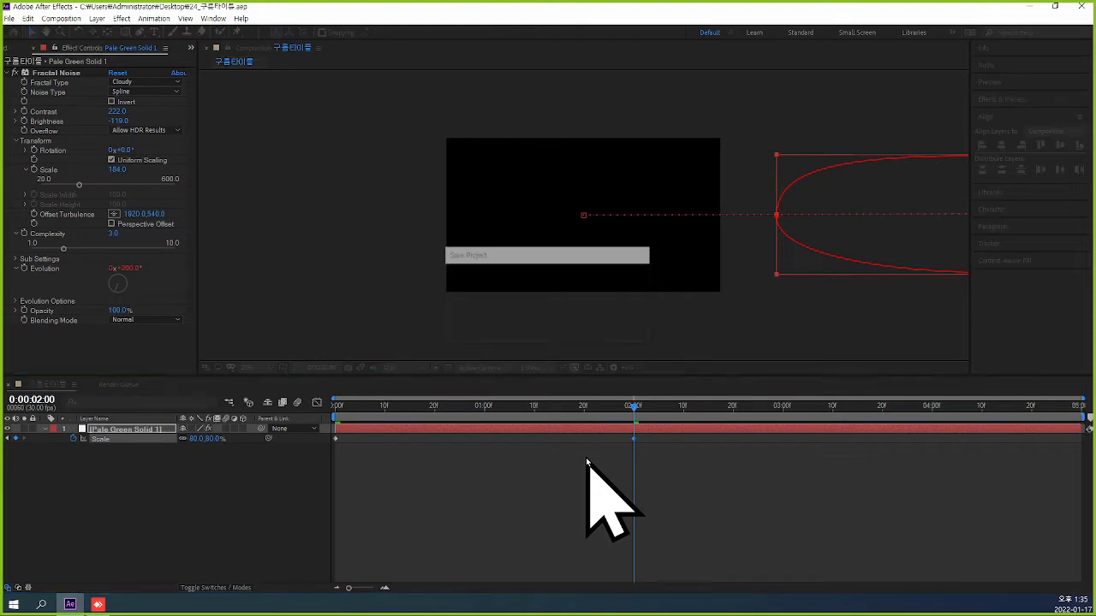
Apply Easy Ease Out to the 2-second Scale keyframe and preview the animation from the start.
{"action": "right_click", "coordinate": [635, 440]}
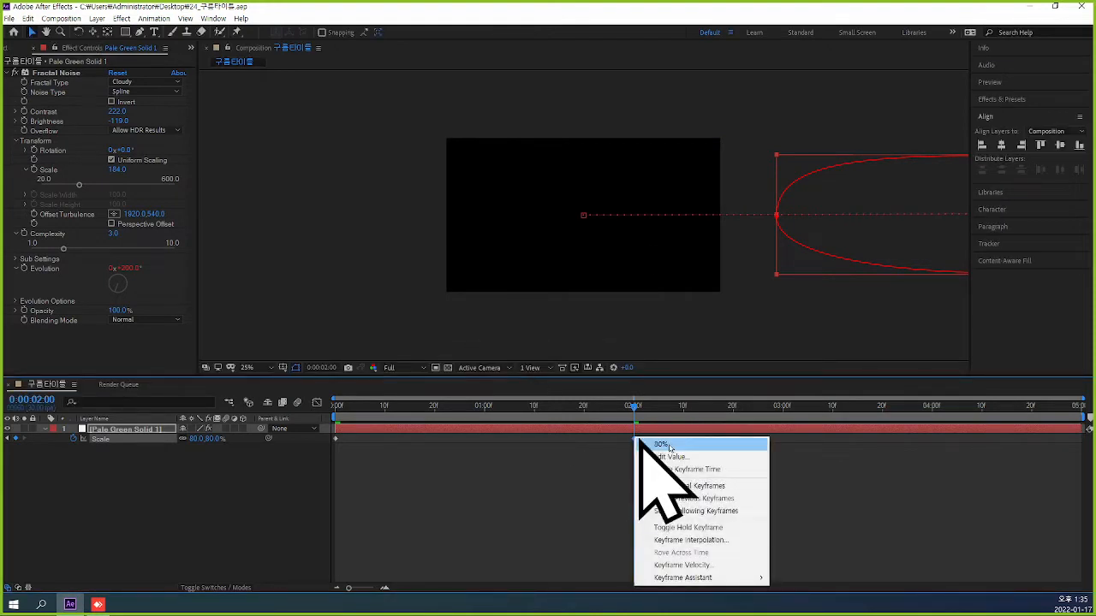
{"action": "mouse_move", "coordinate": [702, 578]}
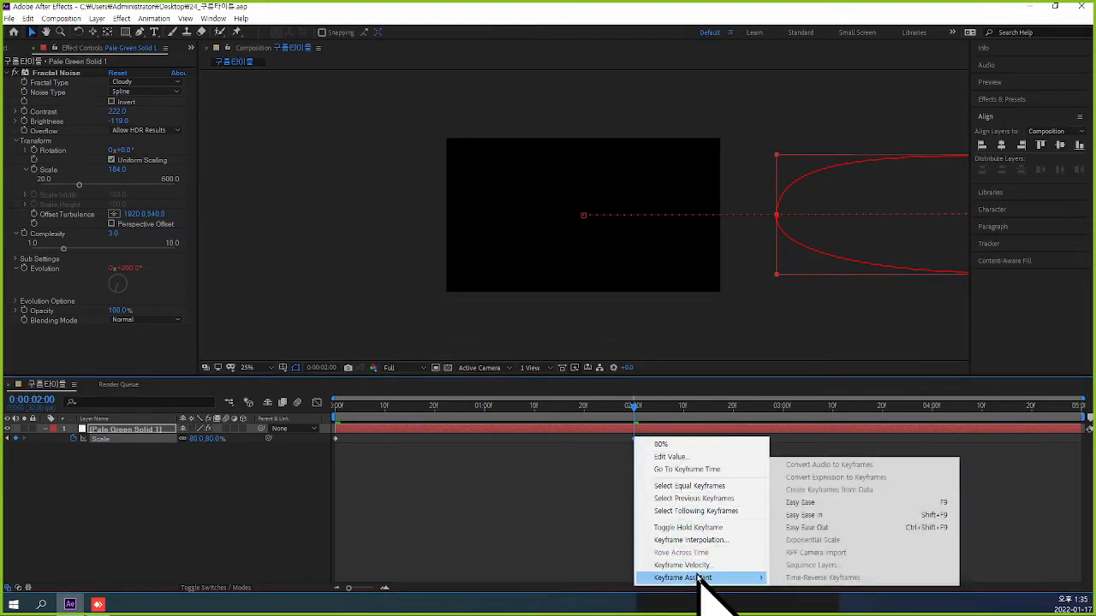
{"action": "left_click", "coordinate": [868, 527]}
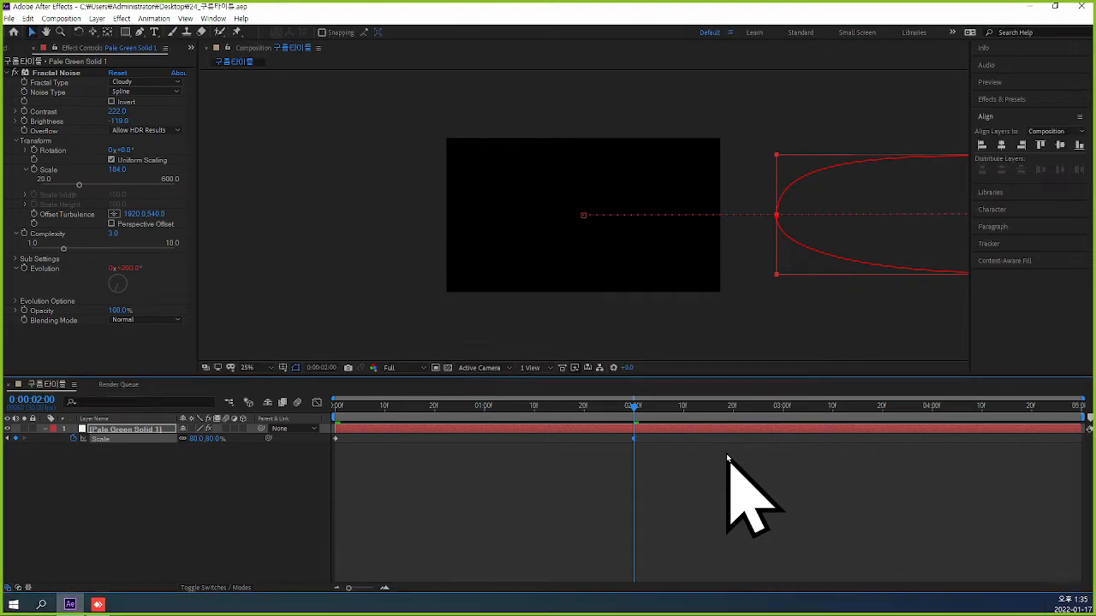
{"action": "key", "text": "Home"}
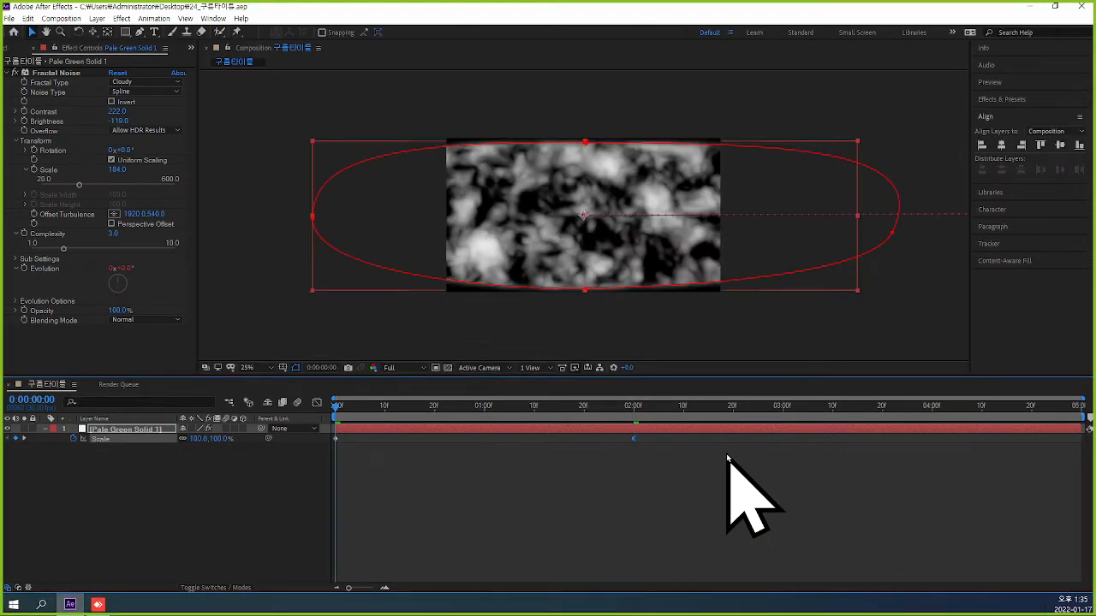
{"action": "key", "text": "space"}
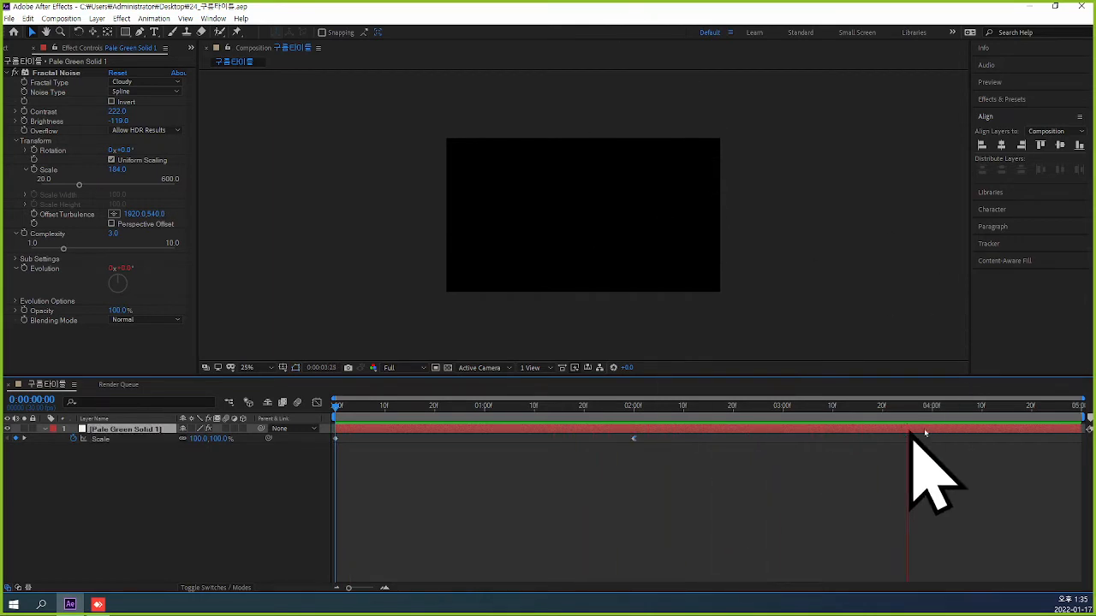
Stop the preview, return to the first frame, and collapse the solid layer's properties.
{"action": "left_click", "coordinate": [918, 405]}
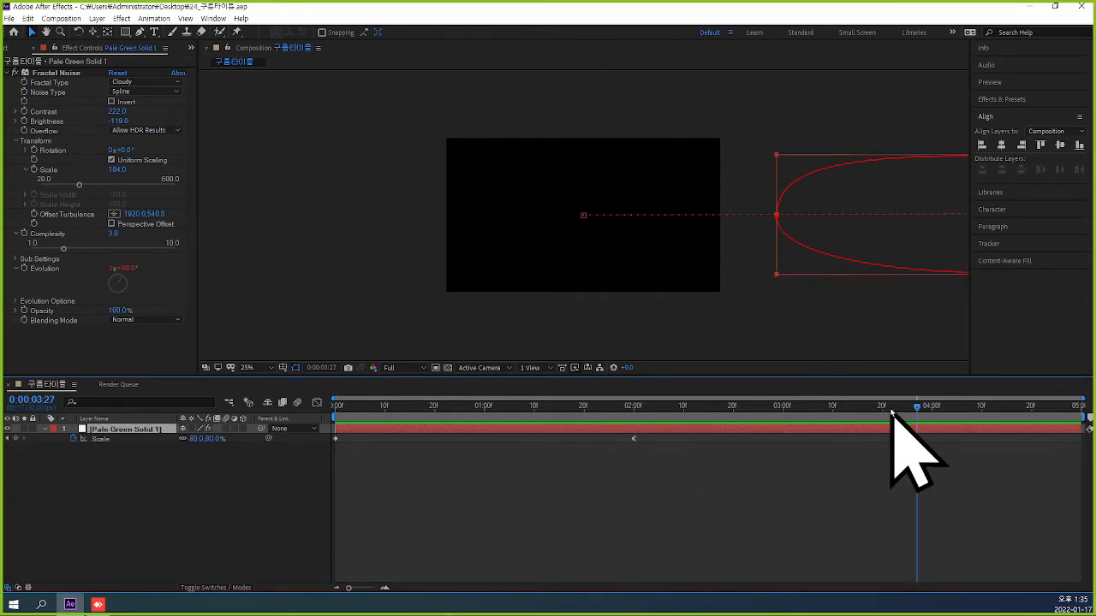
{"action": "left_click_drag", "start_coordinate": [915, 408], "coordinate": [332, 420]}
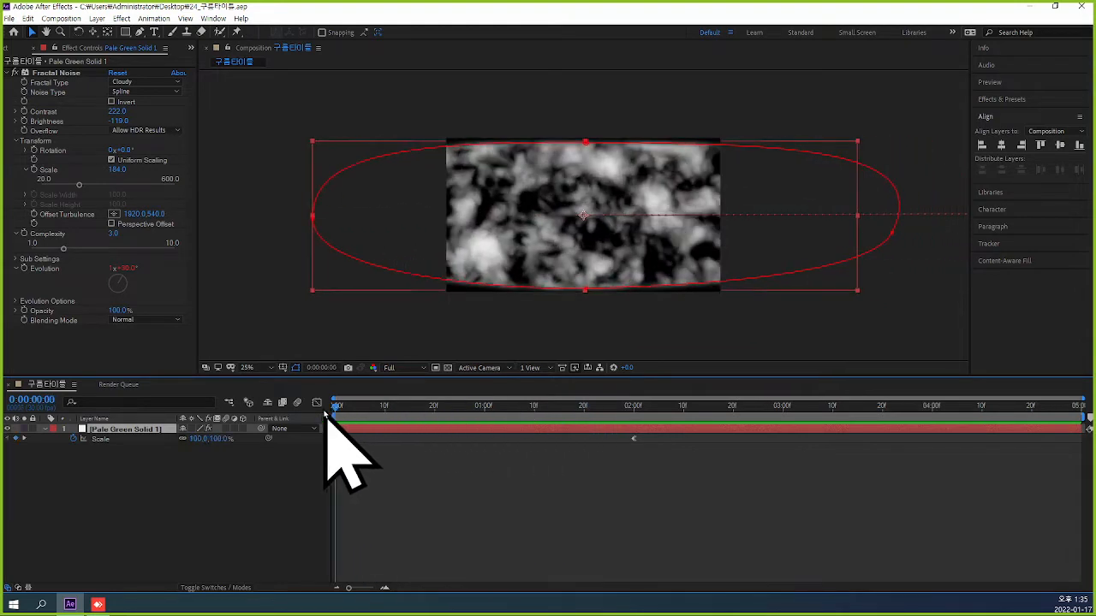
{"action": "left_click", "coordinate": [152, 430]}
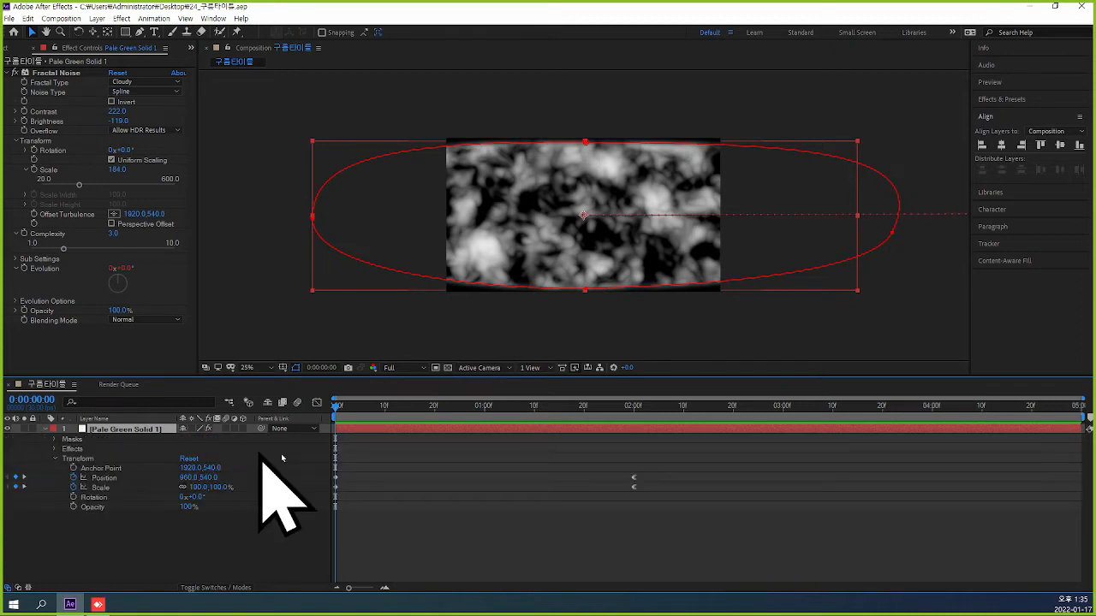
{"action": "left_click", "coordinate": [45, 432]}
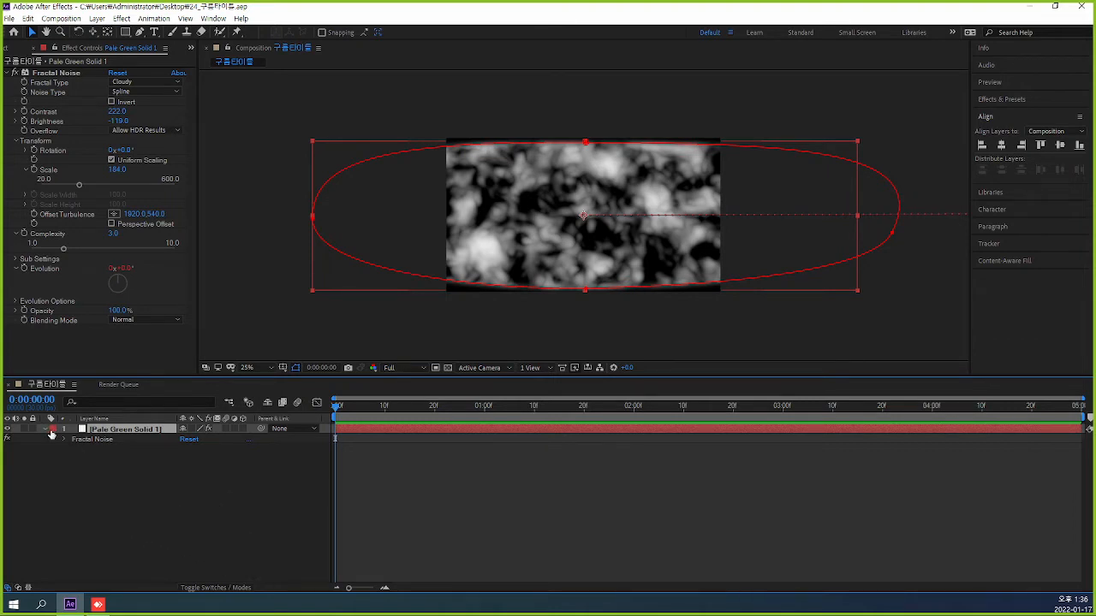
Reveal the Fractal Noise effect's Evolution expression under the solid layer in the timeline.
{"action": "key", "text": "e"}
{"action": "left_click", "coordinate": [205, 497]}
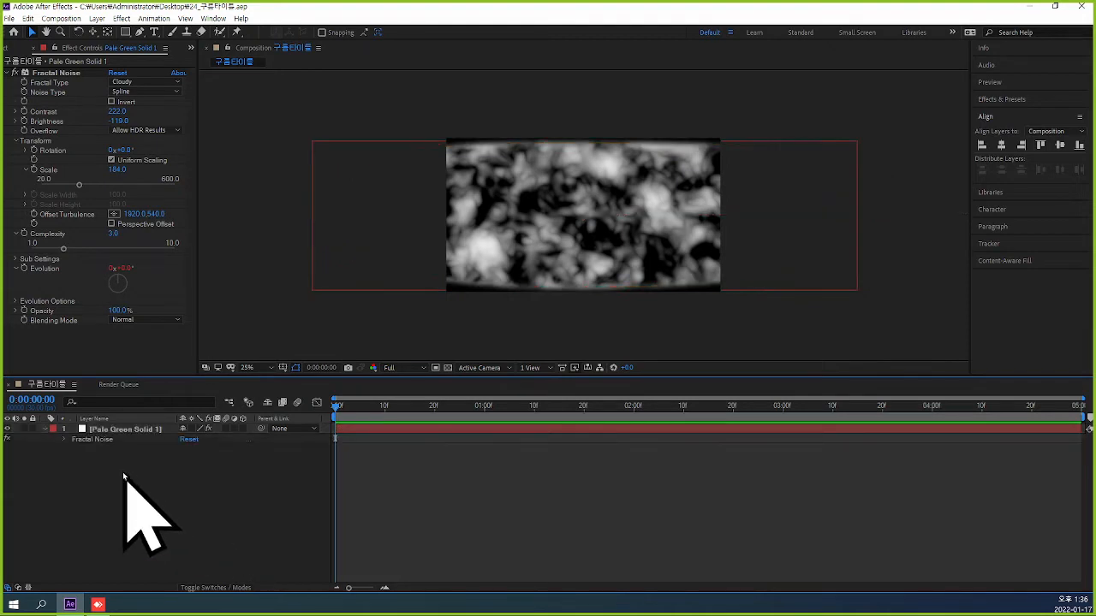
{"action": "left_click", "coordinate": [65, 440]}
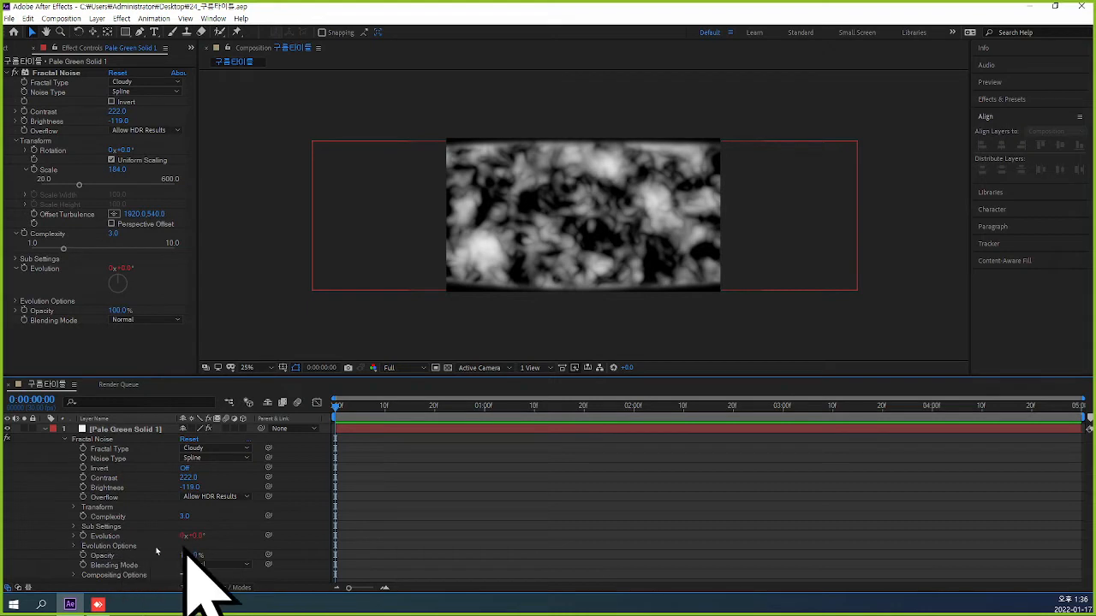
{"action": "left_click", "coordinate": [74, 537]}
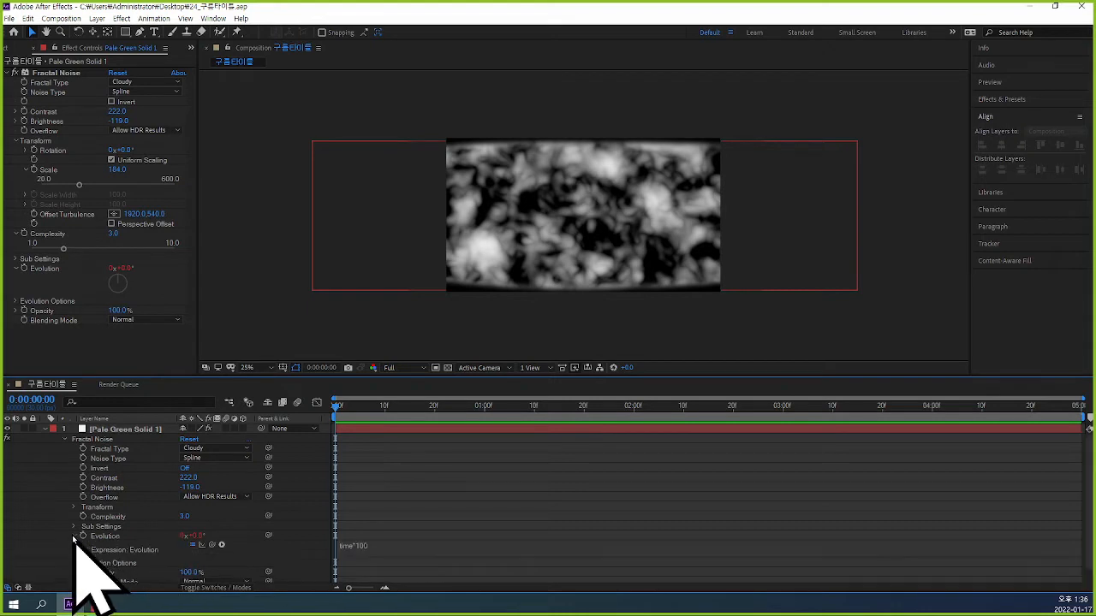
{"action": "left_click", "coordinate": [74, 536]}
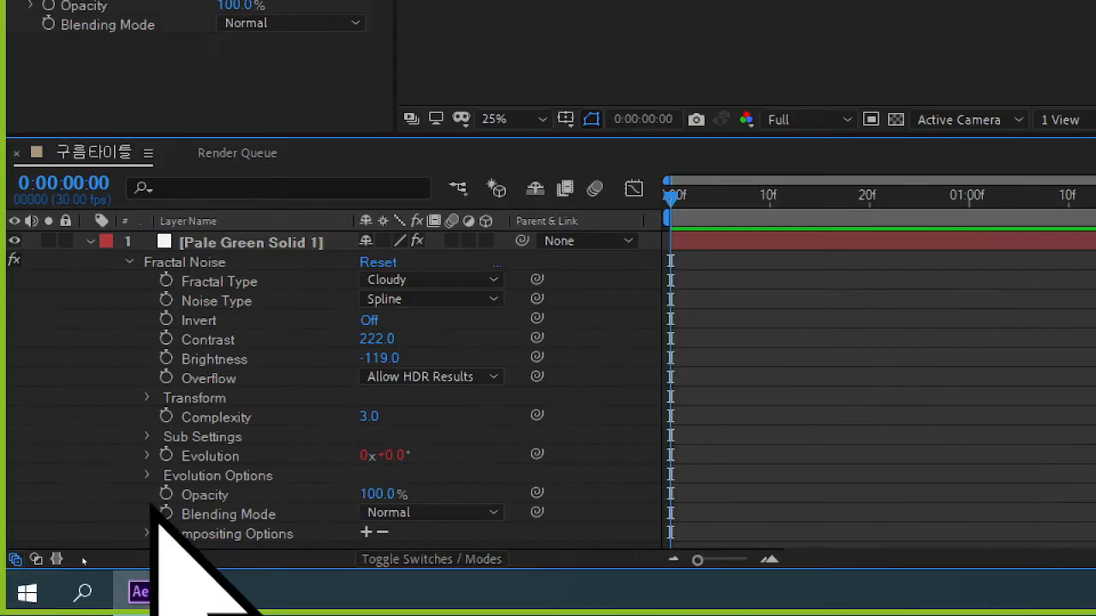
{"action": "left_click", "coordinate": [147, 455]}
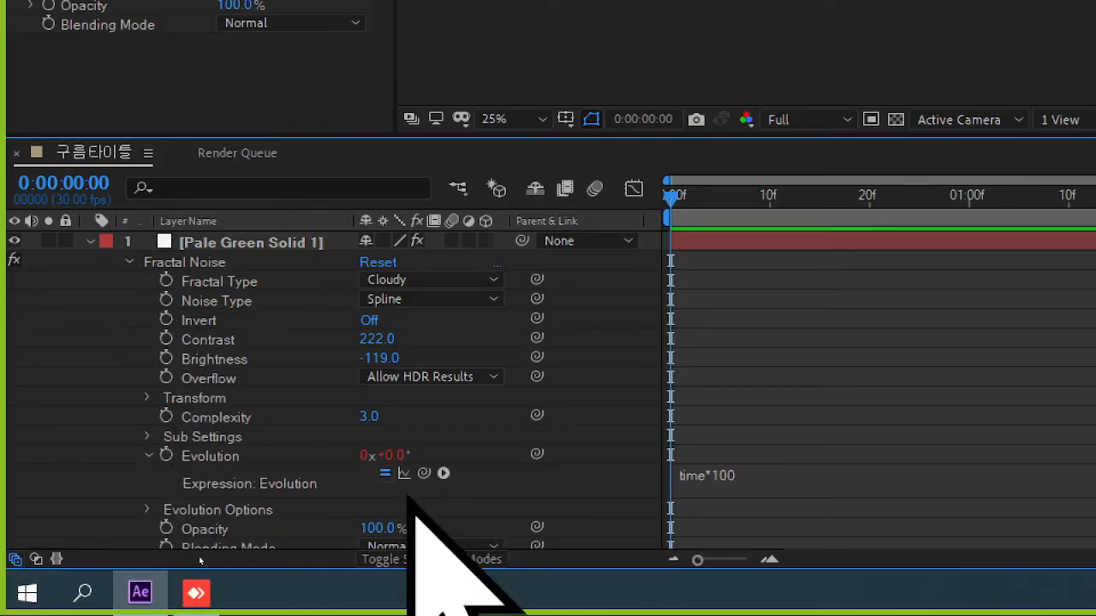
Change the Evolution expression to time*500 and apply it.
{"action": "left_click", "coordinate": [724, 487]}
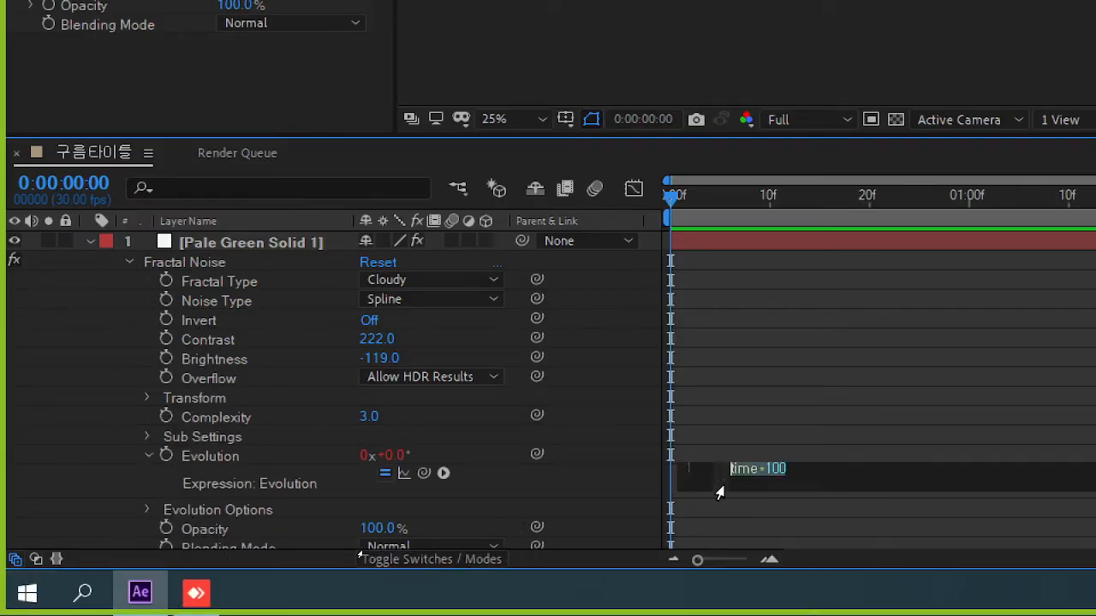
{"action": "left_click", "coordinate": [809, 471]}
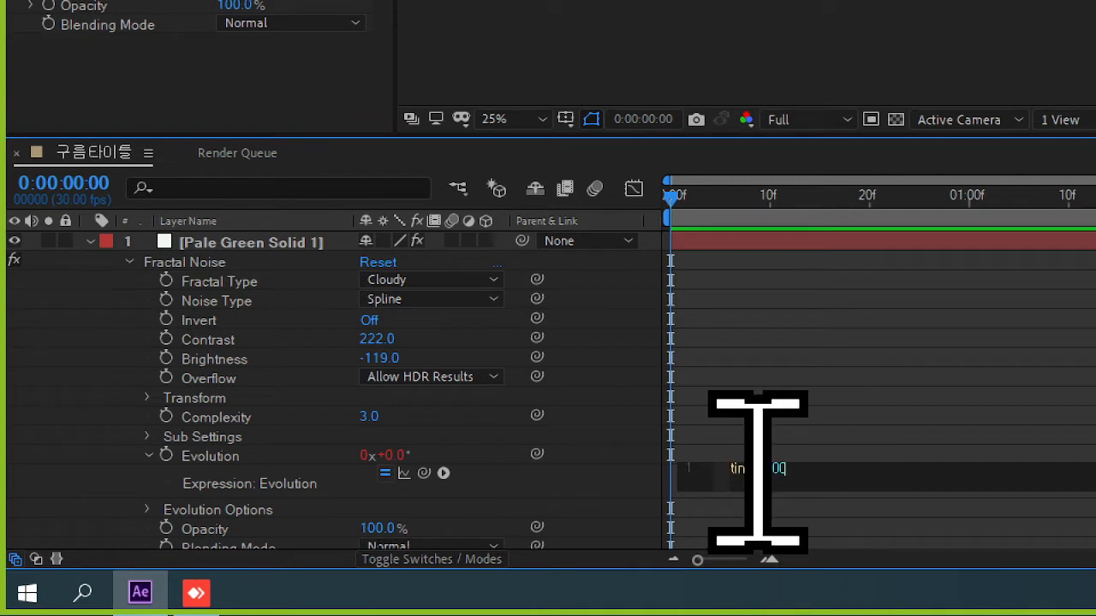
{"action": "left_click_drag", "start_coordinate": [758, 469], "coordinate": [809, 469]}
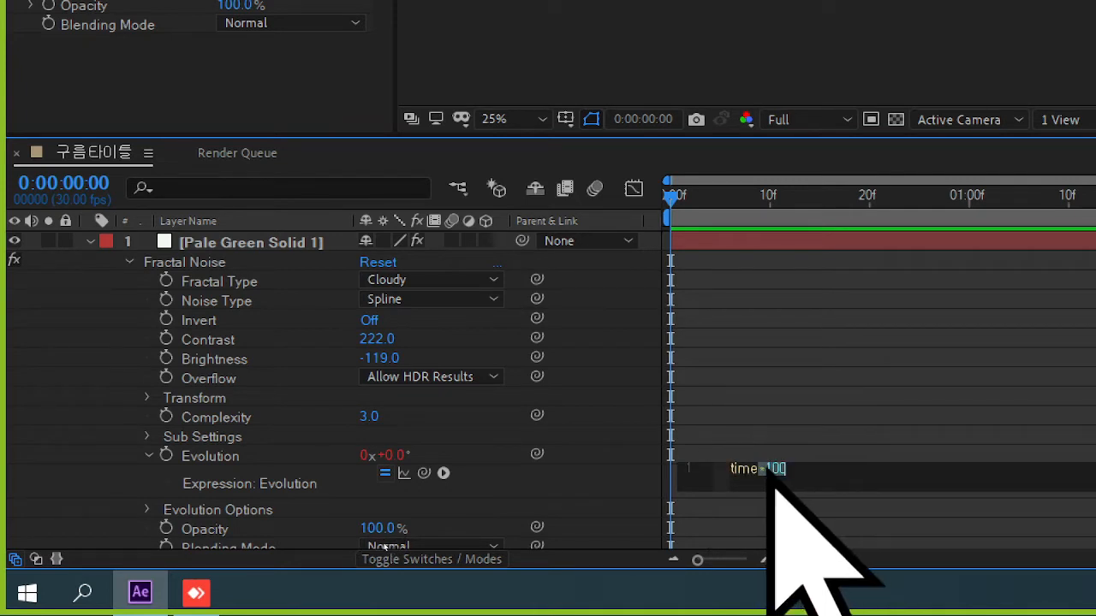
{"action": "left_click", "coordinate": [783, 471]}
{"action": "left_click_drag", "start_coordinate": [768, 471], "coordinate": [820, 472]}
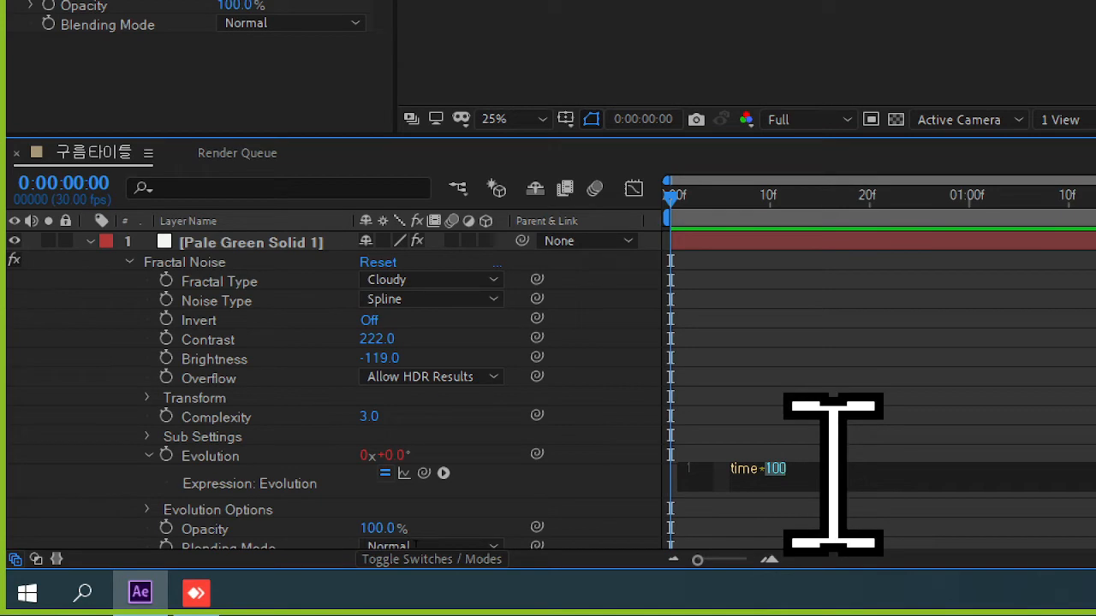
{"action": "type", "text": "500"}
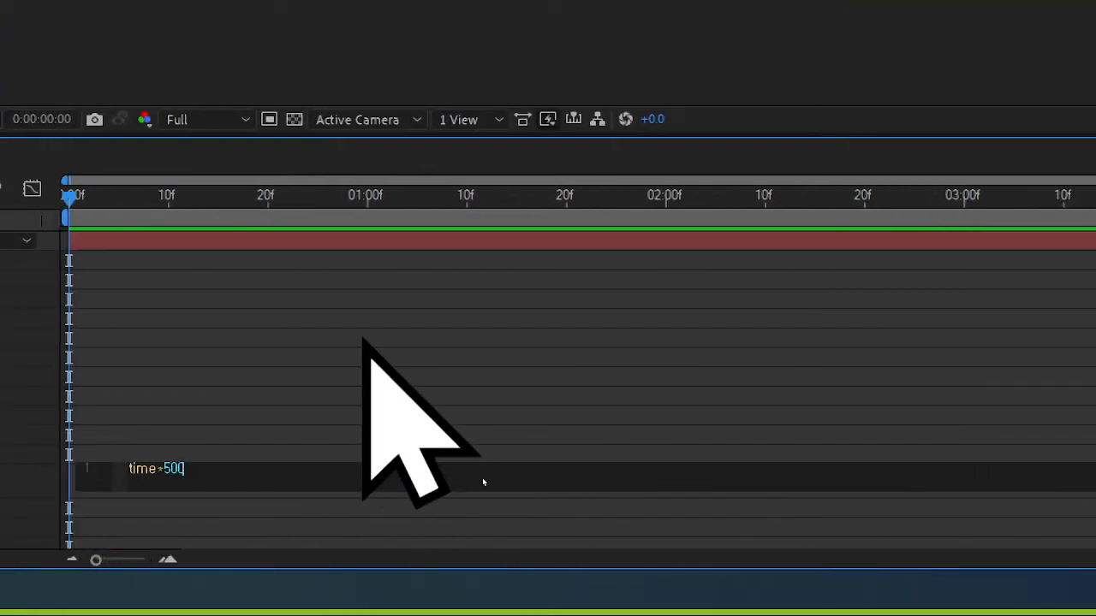
{"action": "left_click", "coordinate": [483, 480]}
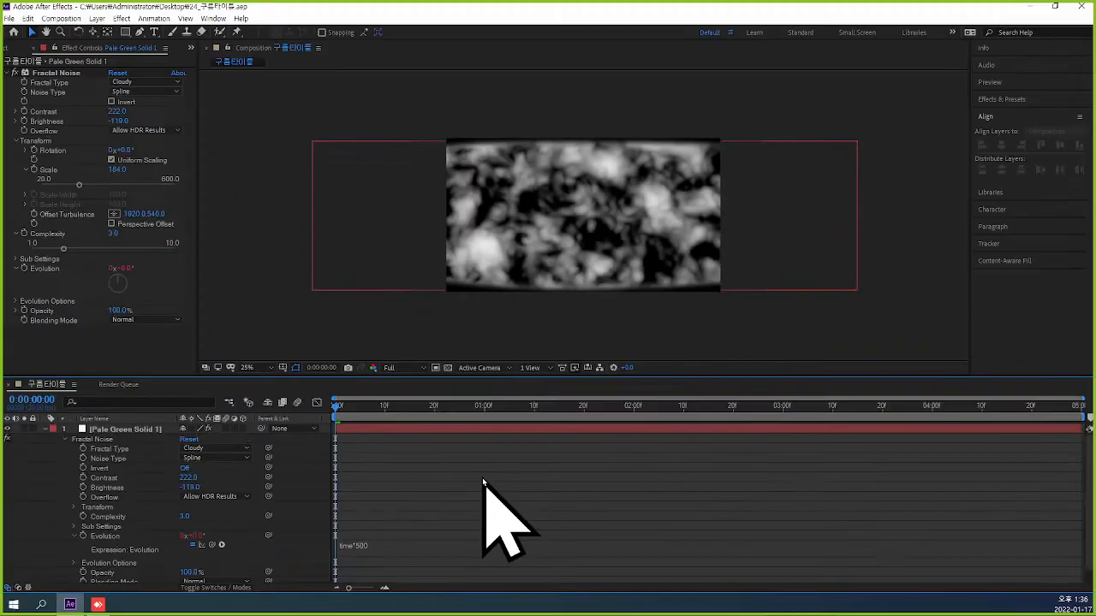
Preview the faster cloud evolution from the first frame, collapsing the layer's properties between playbacks.
{"action": "key", "text": "space"}
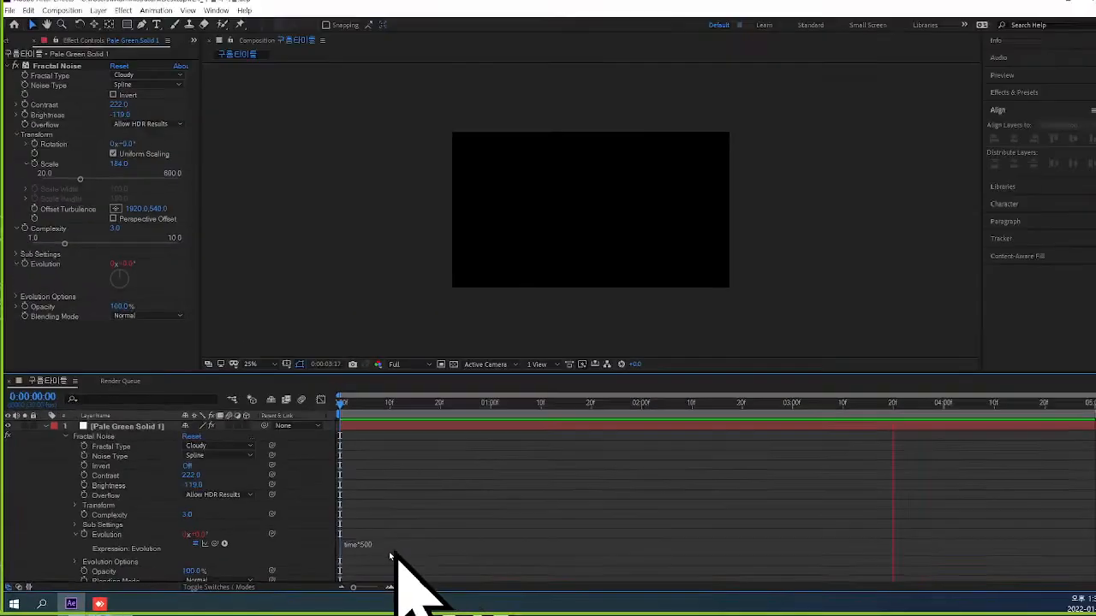
{"action": "key", "text": "space"}
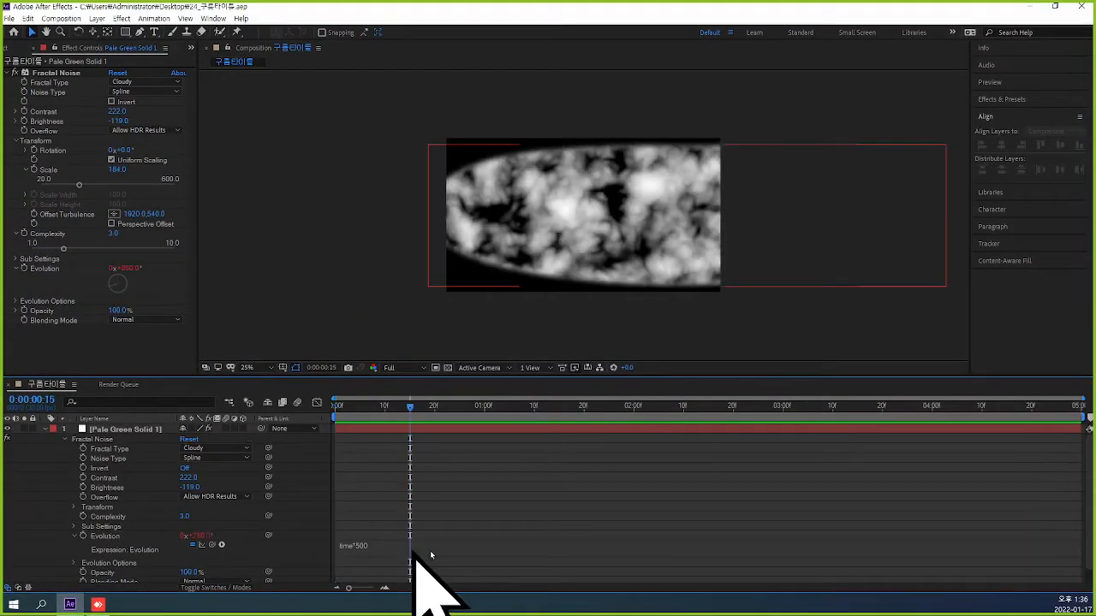
{"action": "left_click_drag", "start_coordinate": [409, 411], "coordinate": [331, 462]}
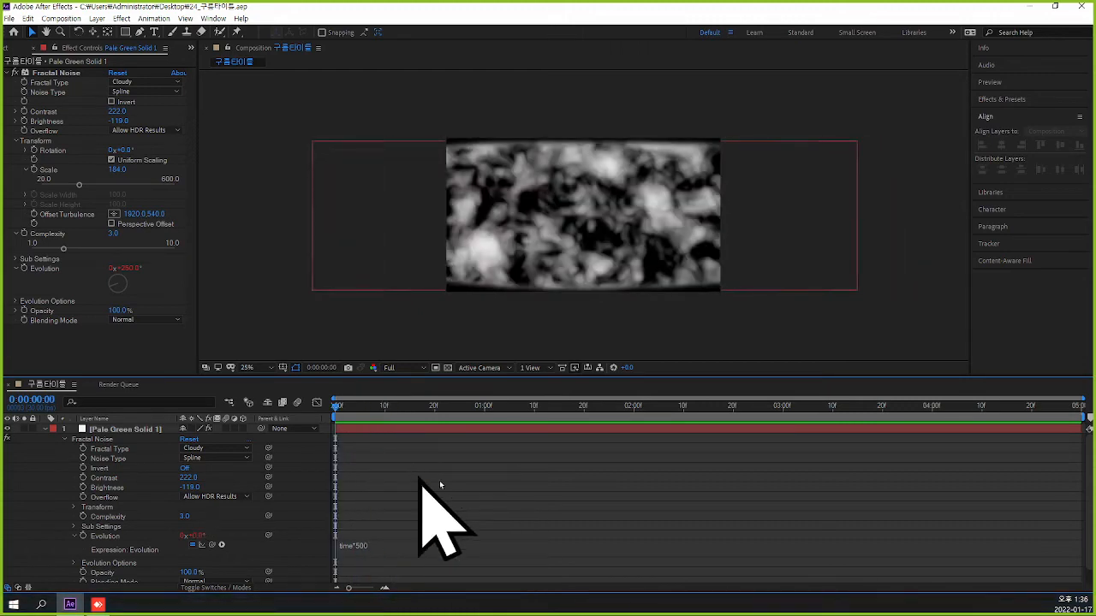
{"action": "left_click", "coordinate": [47, 431]}
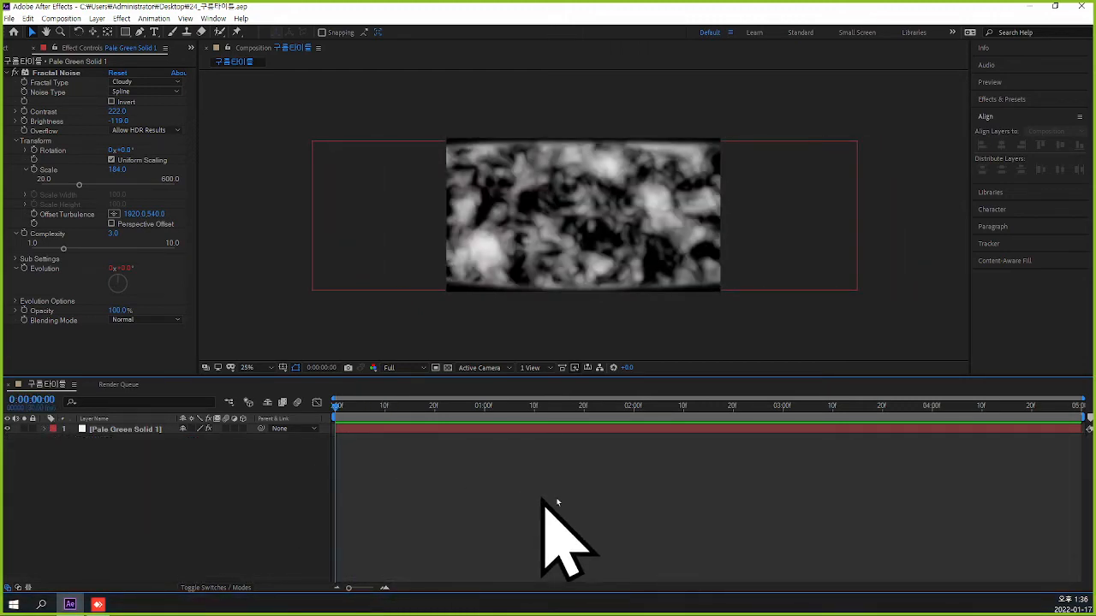
{"action": "left_click", "coordinate": [518, 483]}
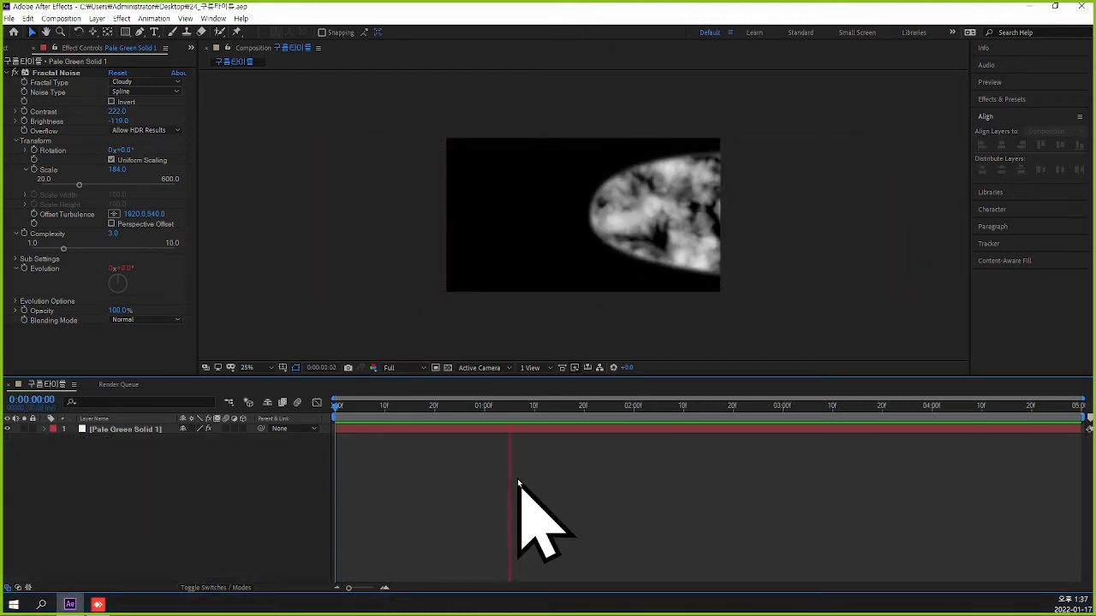
Duplicate the Pale Green Solid 1 layer and make the upper copy start at 2 seconds.
{"action": "left_click_drag", "start_coordinate": [590, 432], "coordinate": [637, 453]}
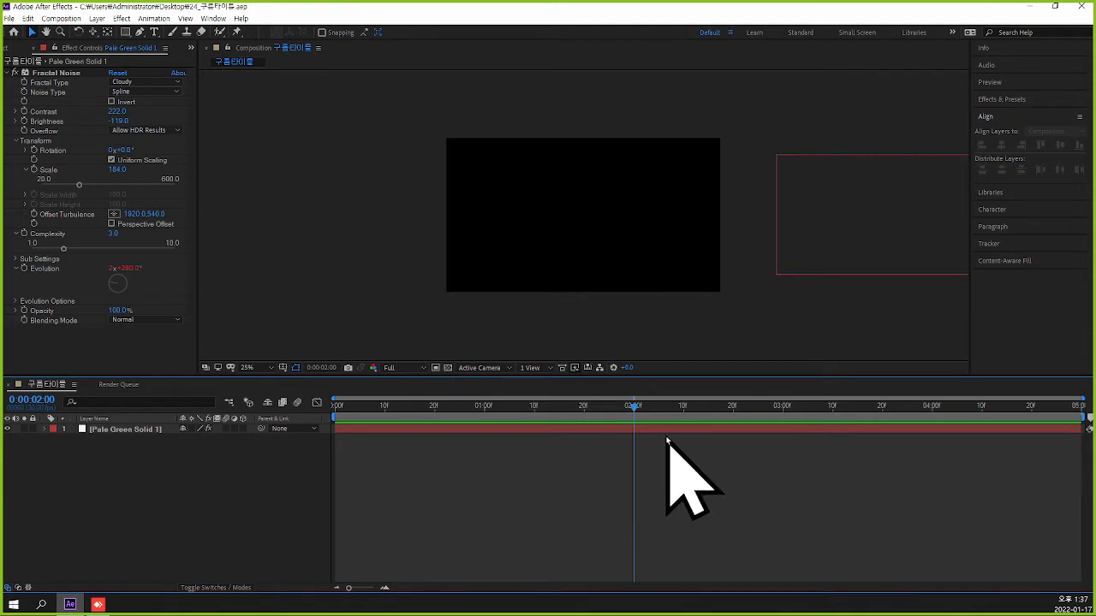
{"action": "left_click", "coordinate": [120, 430]}
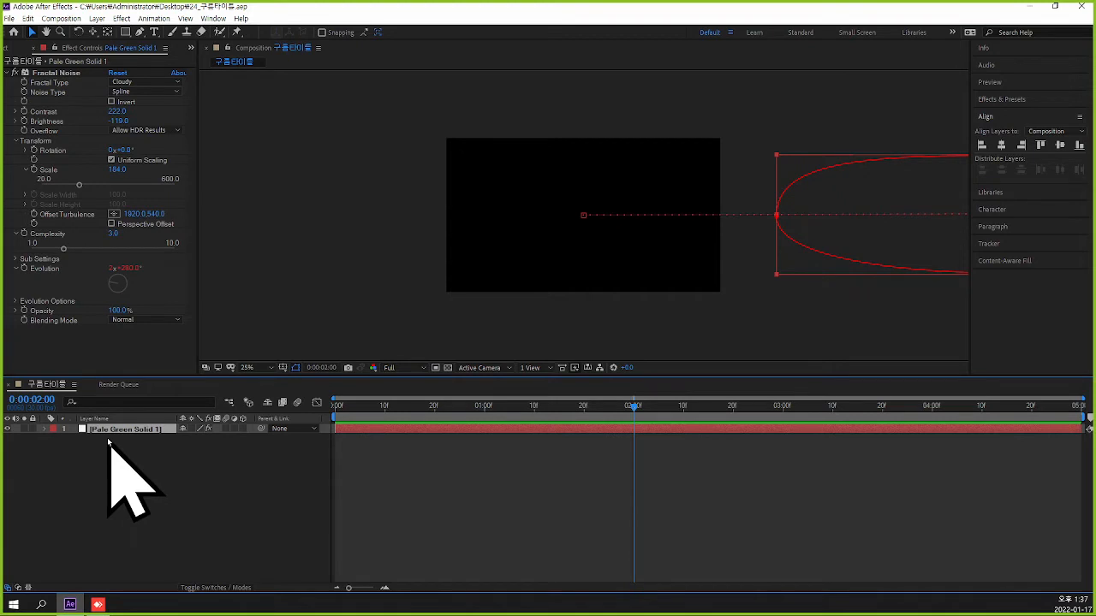
{"action": "key", "text": "ctrl+d"}
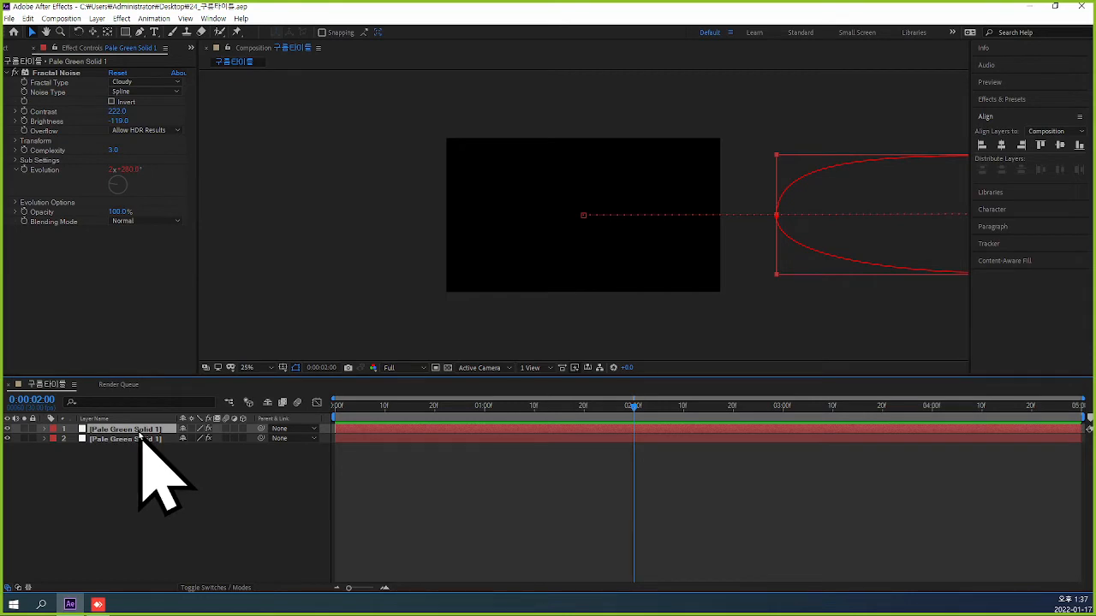
{"action": "key", "text": "["}
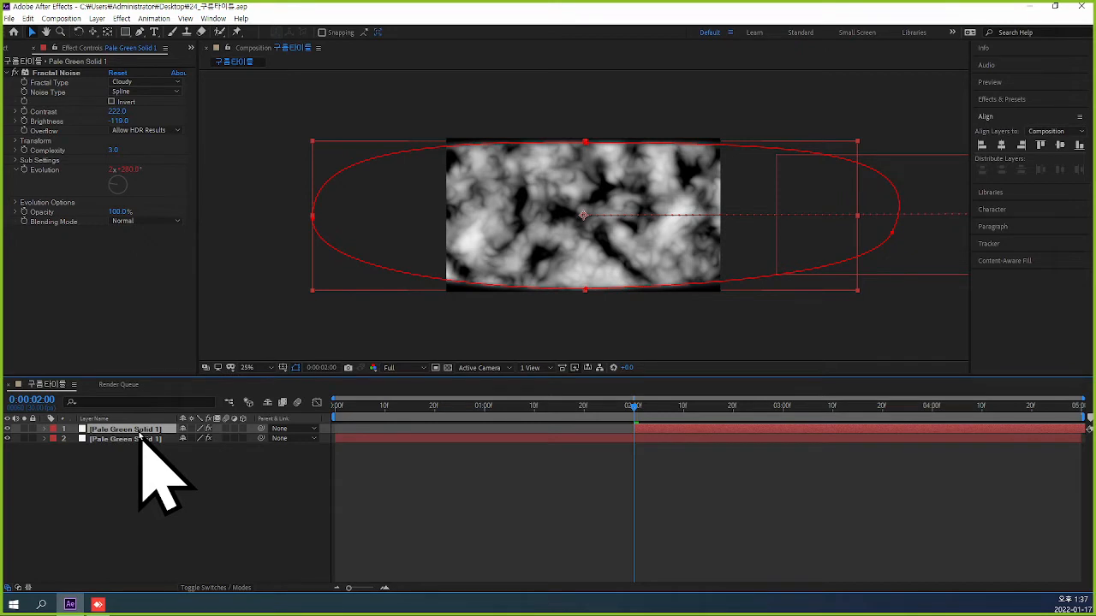
Preview the staggered cloud layers from the first frame.
{"action": "key", "text": "Home"}
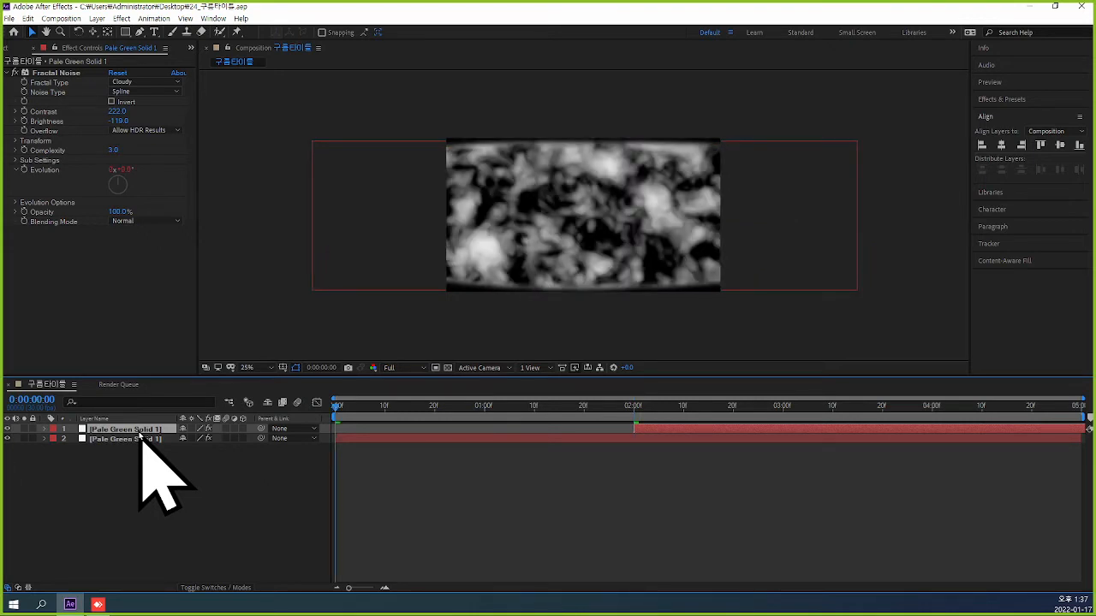
{"action": "key", "text": "space"}
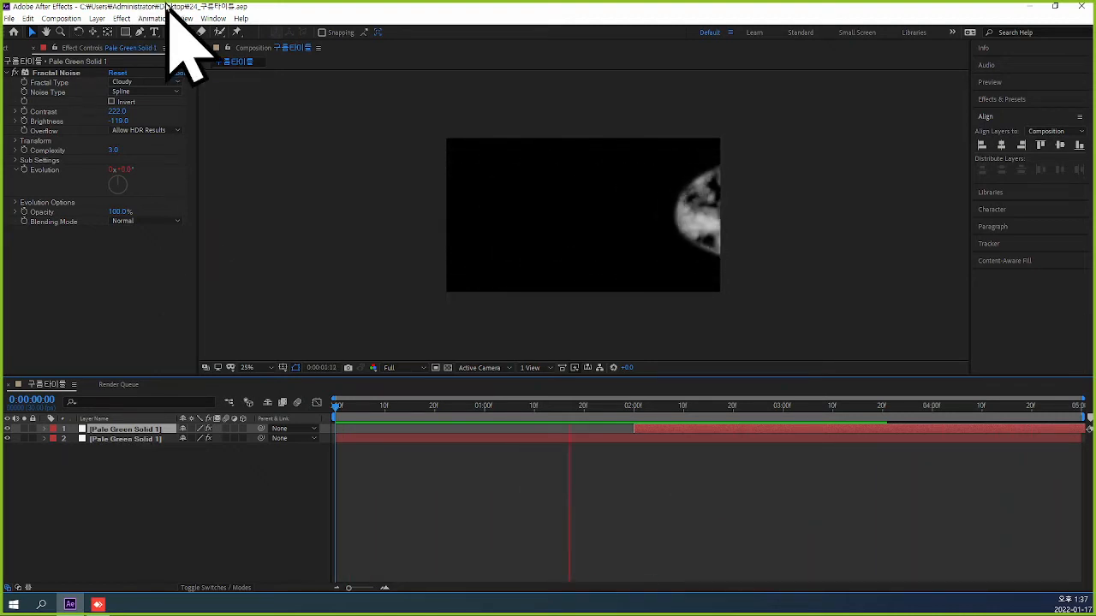
{"action": "key", "text": "space"}
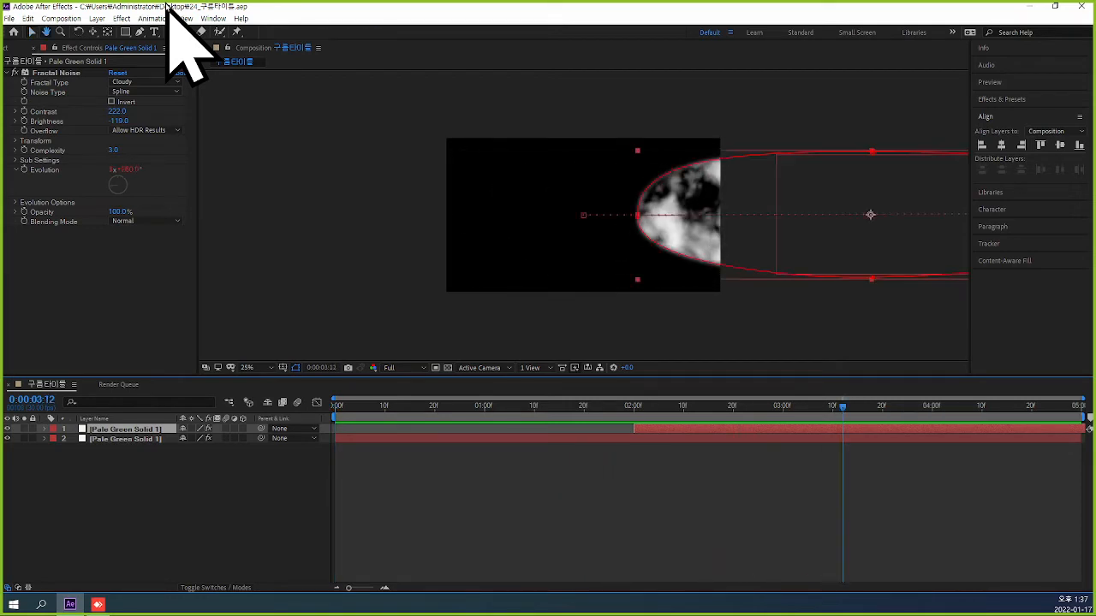
At 2 seconds, shift the upper cloud layer right until its mask edge meets the frame's left edge, and preview from the start.
{"action": "left_click_drag", "start_coordinate": [846, 412], "coordinate": [638, 419]}
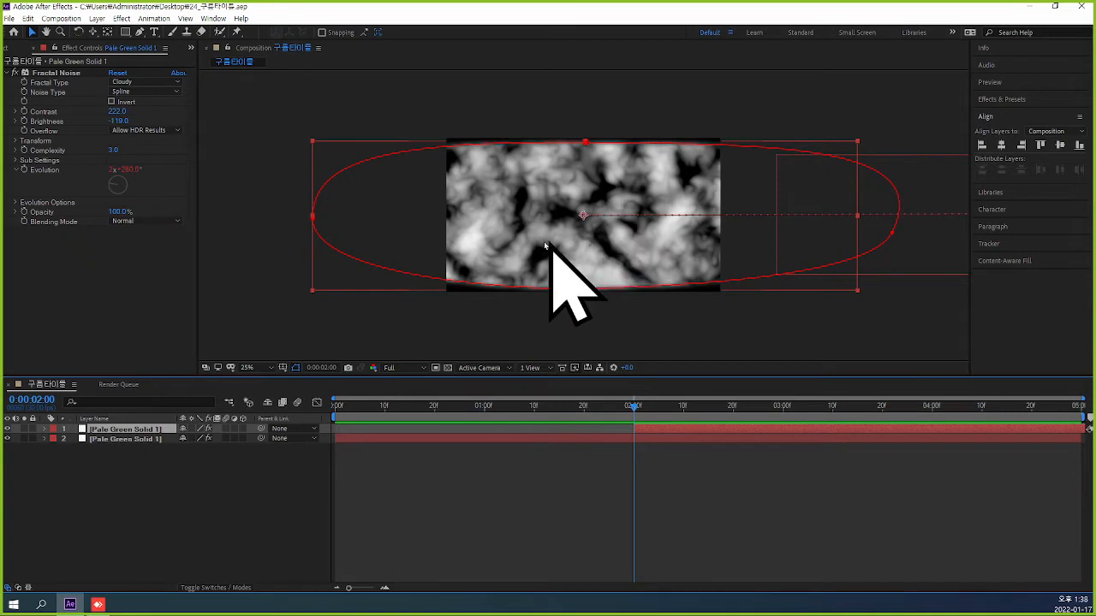
{"action": "left_click_drag", "start_coordinate": [511, 243], "coordinate": [648, 242]}
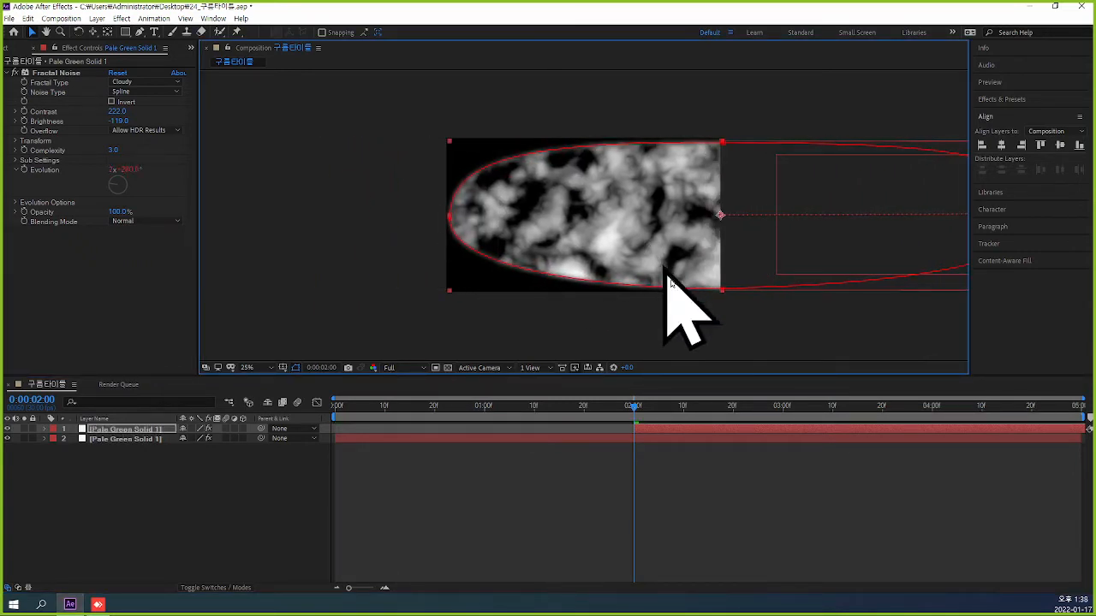
{"action": "left_click_drag", "start_coordinate": [638, 407], "coordinate": [309, 410]}
{"action": "key", "text": "space"}
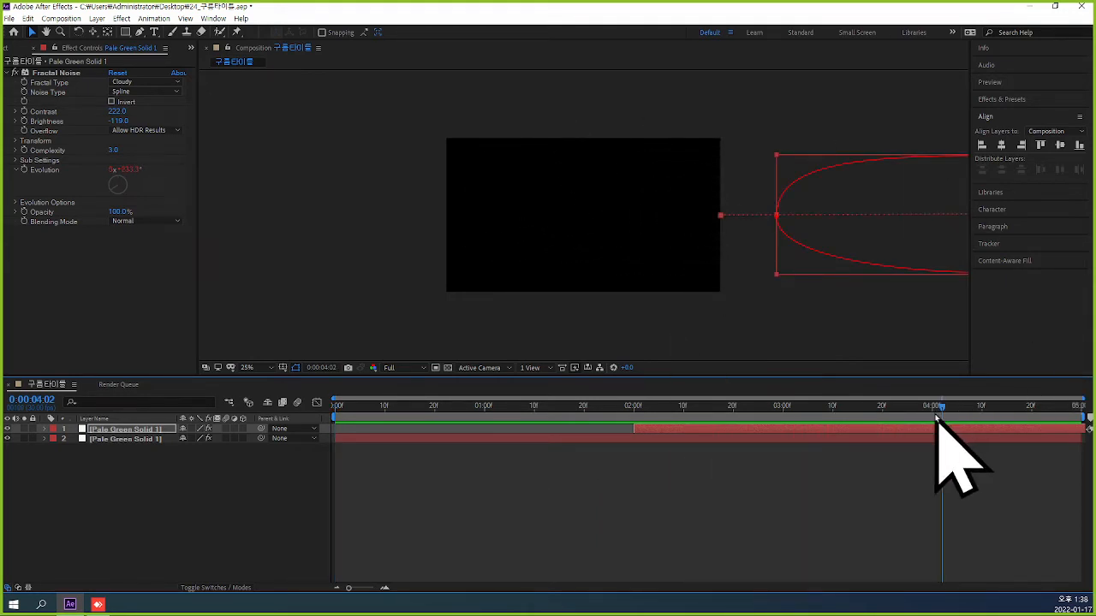
{"action": "left_click_drag", "start_coordinate": [939, 410], "coordinate": [331, 428]}
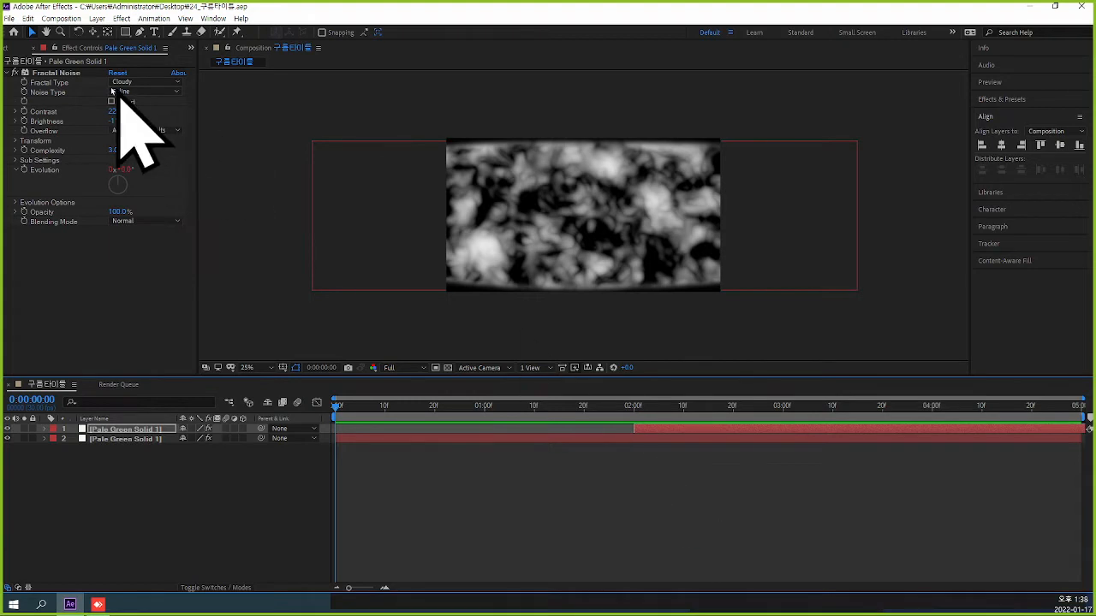
Show the project's item list and deselect all layers.
{"action": "left_click", "coordinate": [190, 48]}
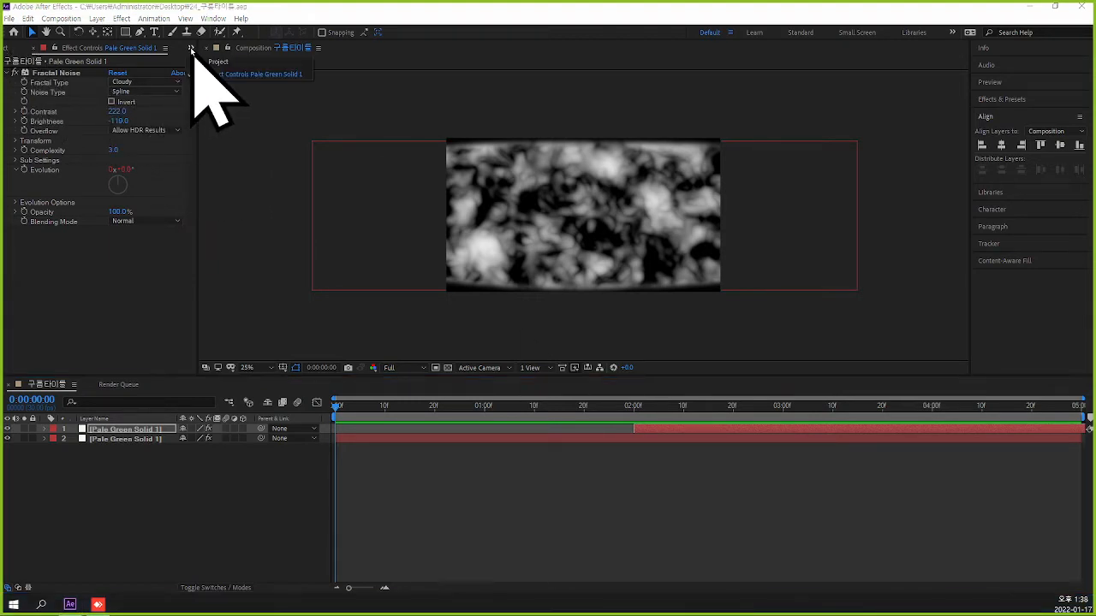
{"action": "left_click", "coordinate": [217, 63]}
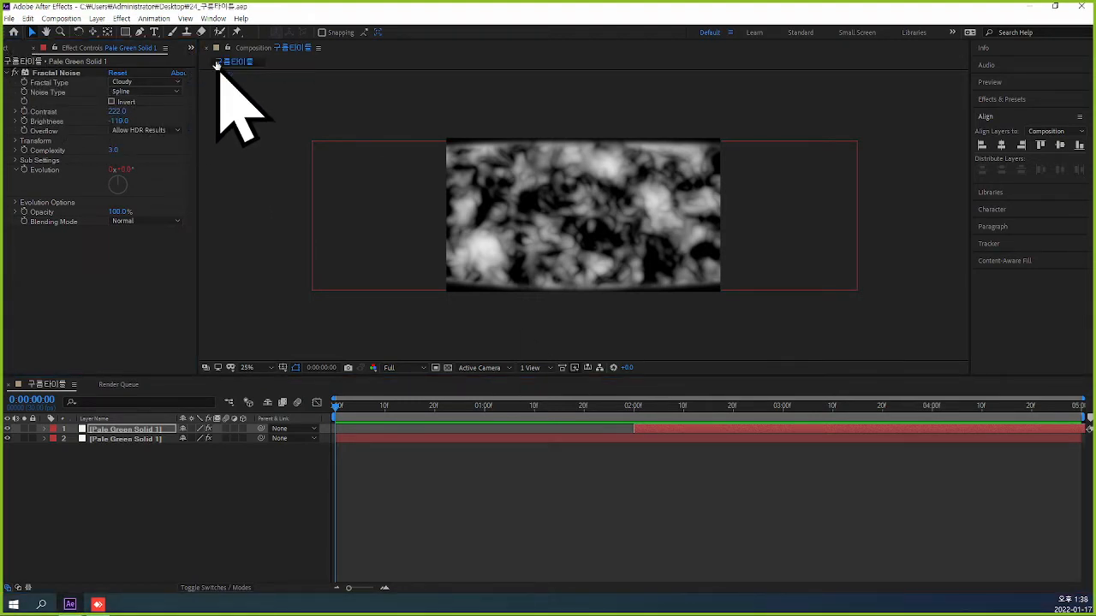
{"action": "left_click", "coordinate": [97, 272]}
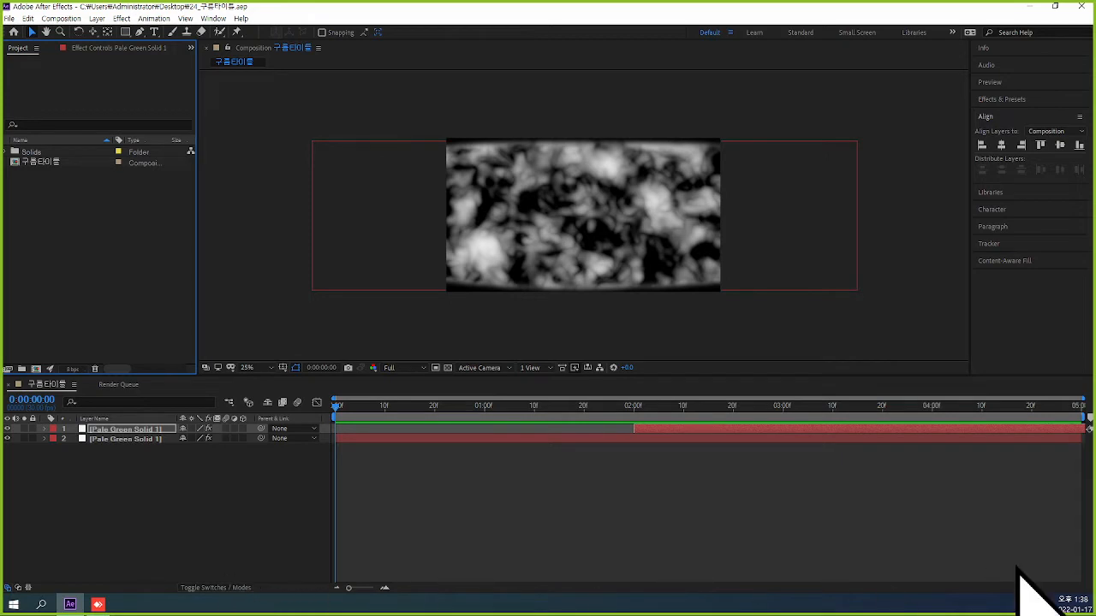
{"action": "left_click", "coordinate": [557, 508]}
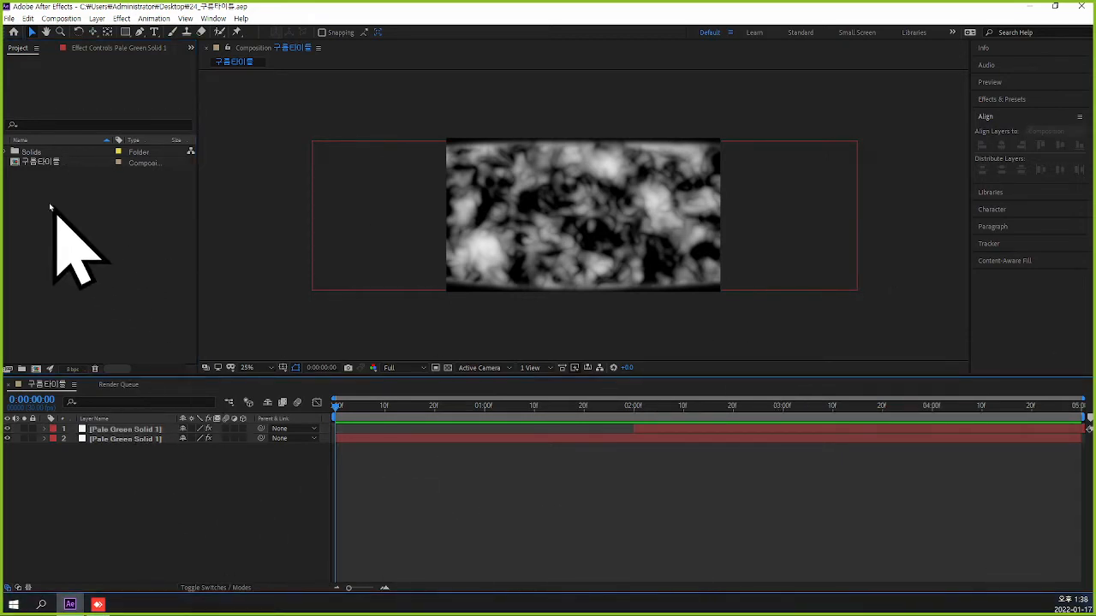
Create a 1920 x 1080, 30 fps, five-second composition named color and place the 구름타이틀 composition in it.
{"action": "left_click", "coordinate": [53, 163]}
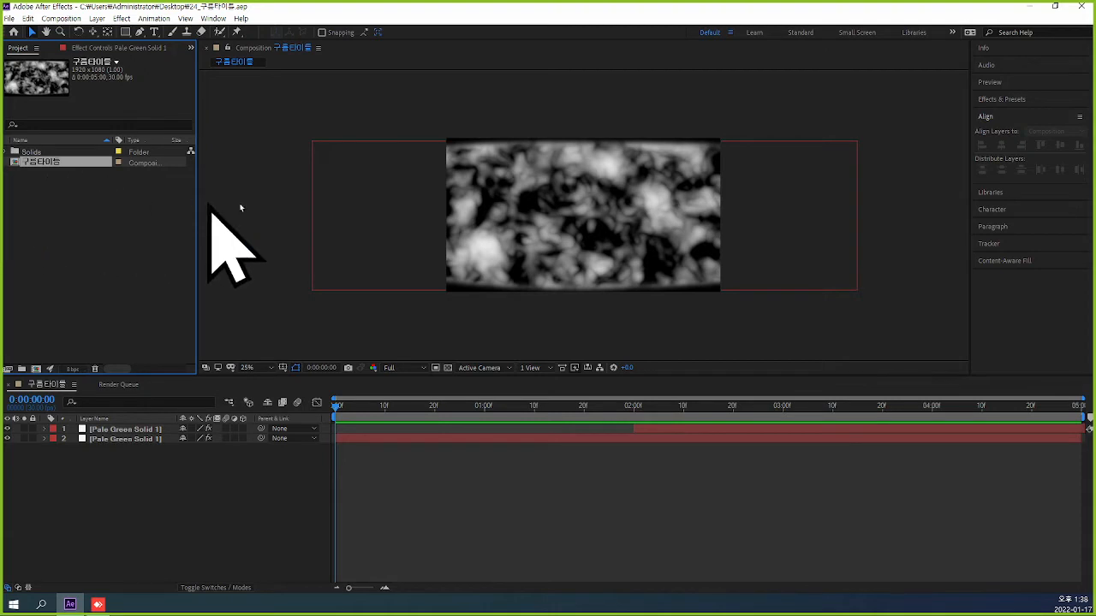
{"action": "left_click", "coordinate": [68, 248]}
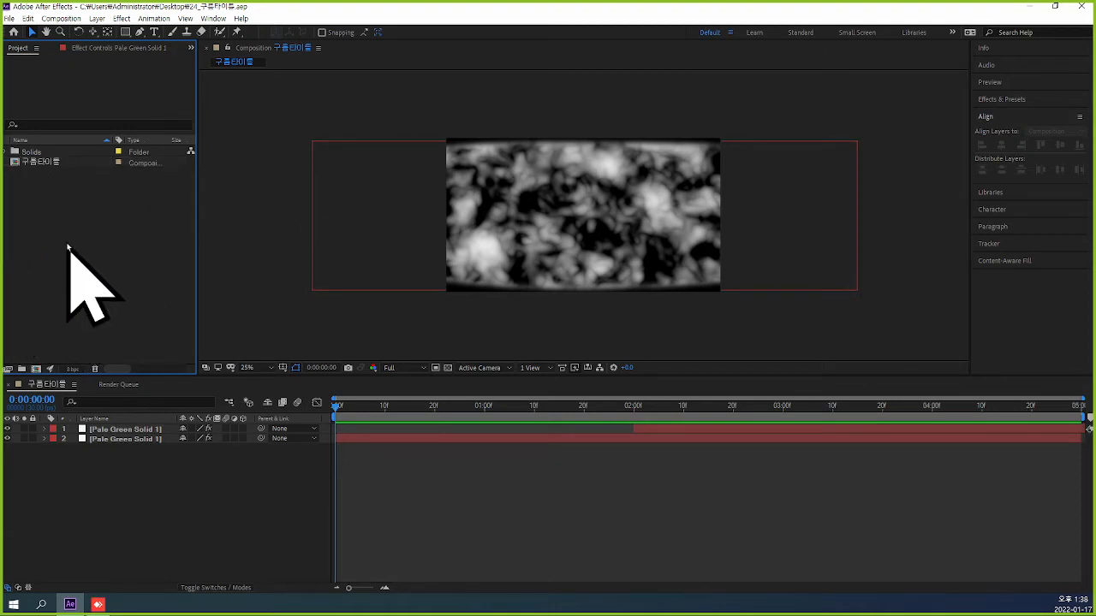
{"action": "key", "text": "ctrl+n"}
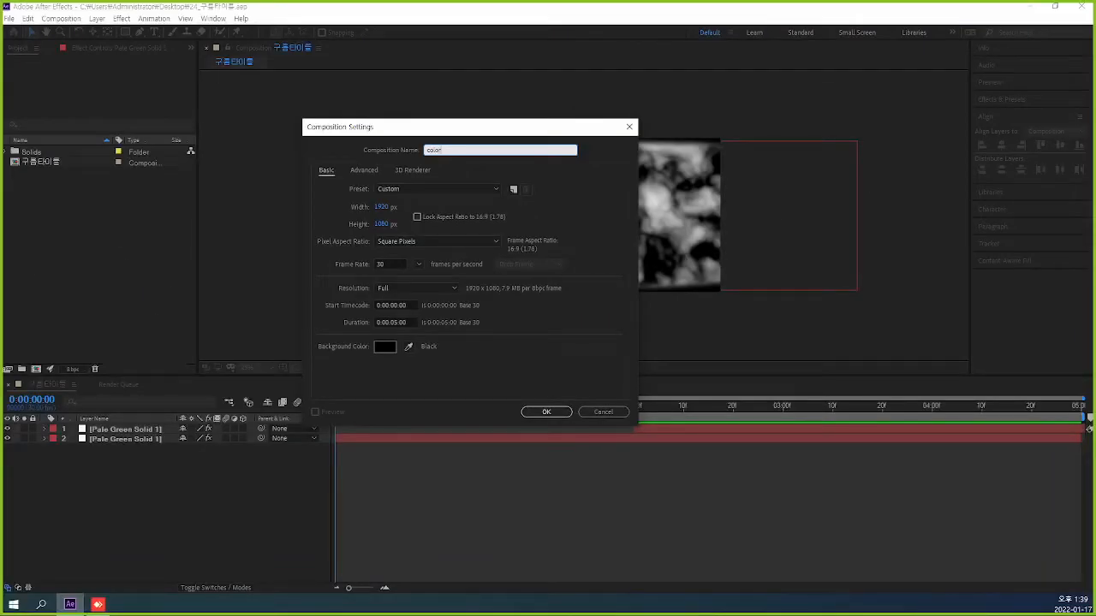
{"action": "key", "text": "Return"}
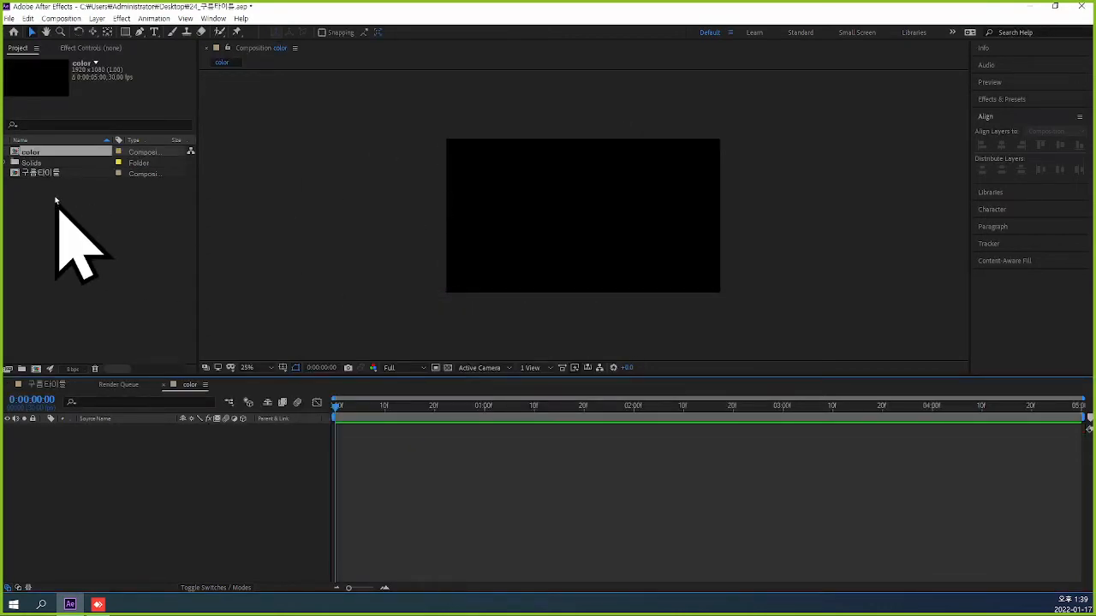
{"action": "left_click", "coordinate": [34, 173]}
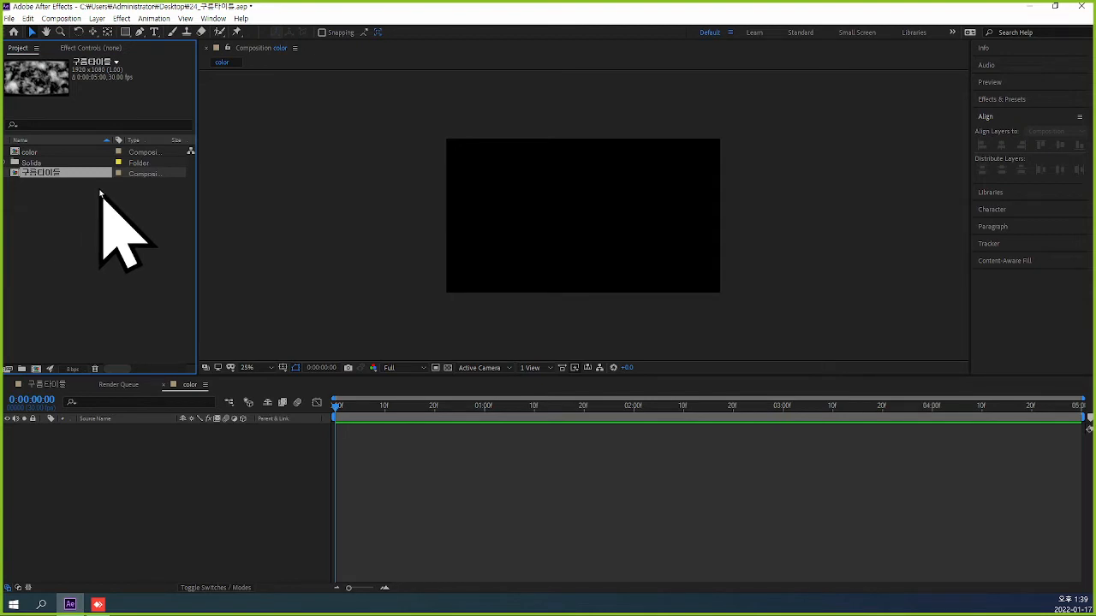
{"action": "key", "text": "ctrl+slash"}
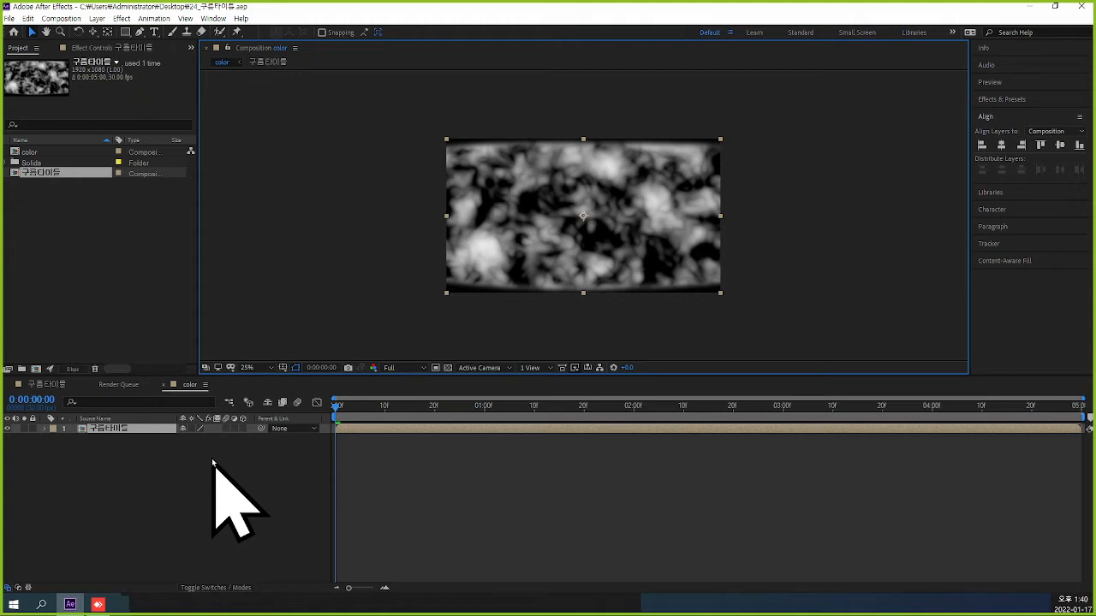
Open the Save As dialog for the project.
{"action": "left_click", "coordinate": [9, 20]}
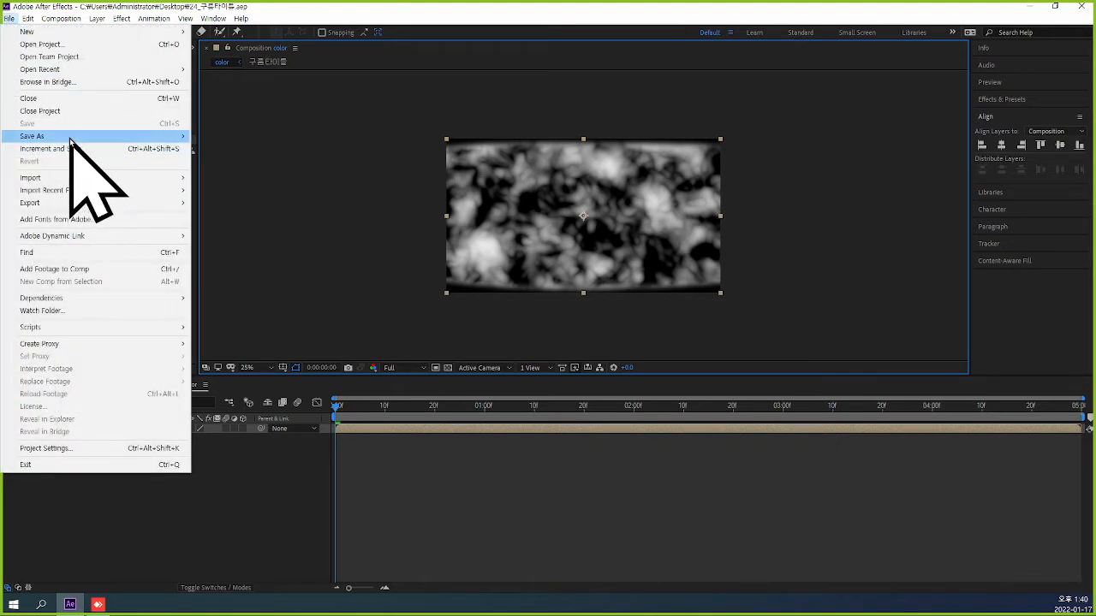
{"action": "mouse_move", "coordinate": [70, 140]}
{"action": "left_click", "coordinate": [249, 137]}
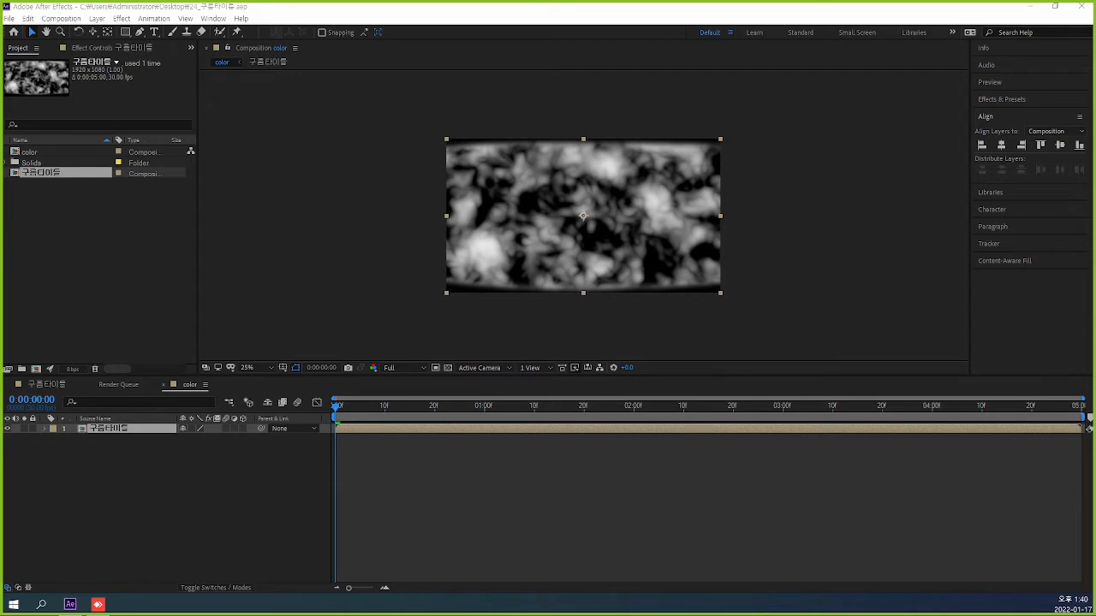
Preview the color composition and return to its first frame.
{"action": "key", "text": "space"}
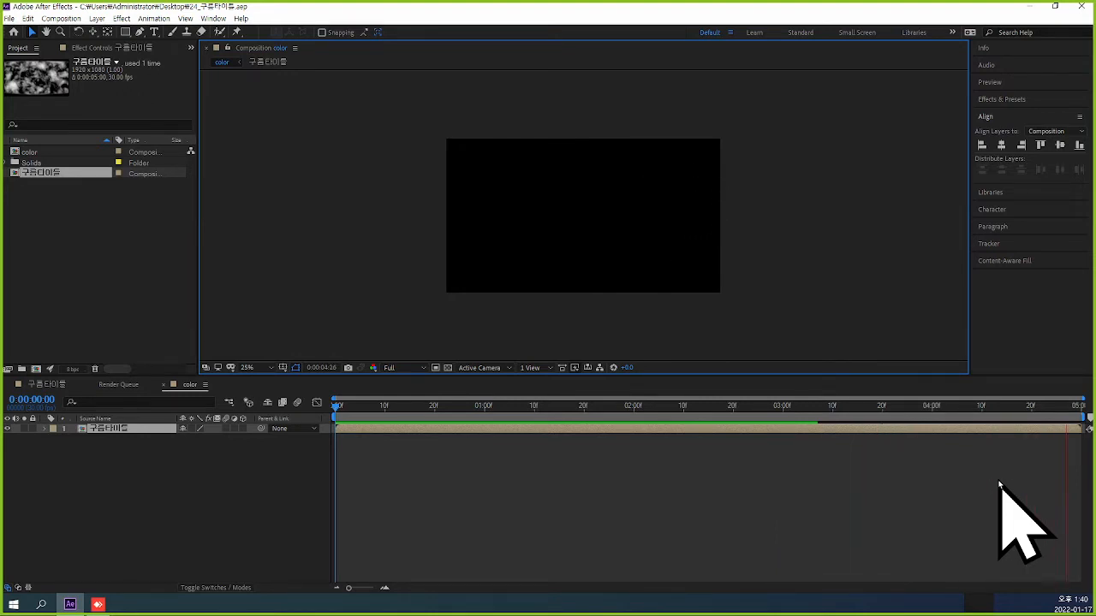
{"action": "key", "text": "space"}
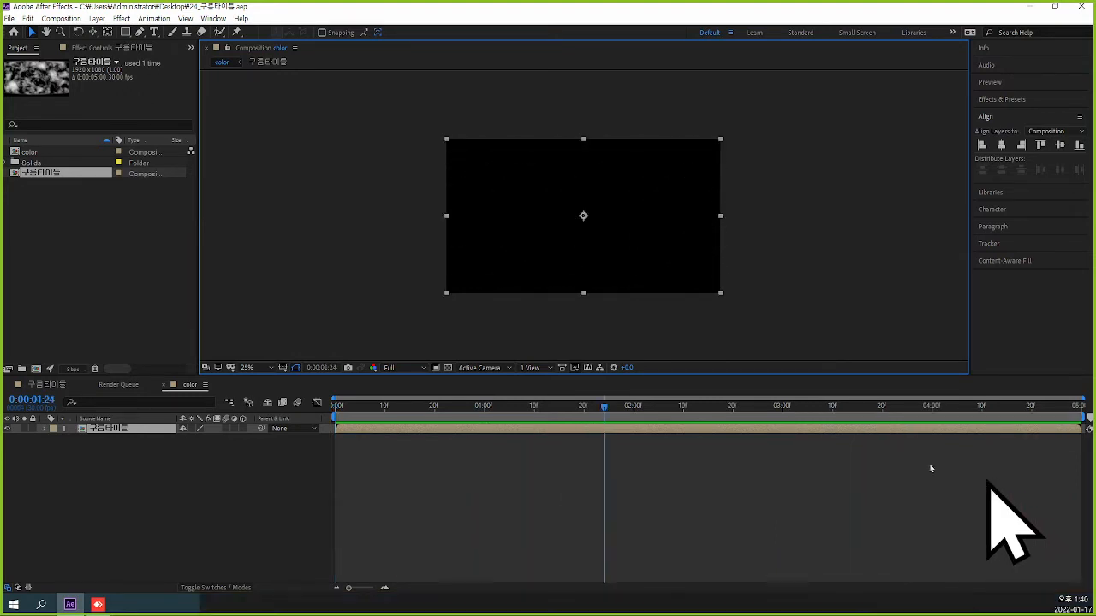
{"action": "left_click_drag", "start_coordinate": [614, 411], "coordinate": [323, 411]}
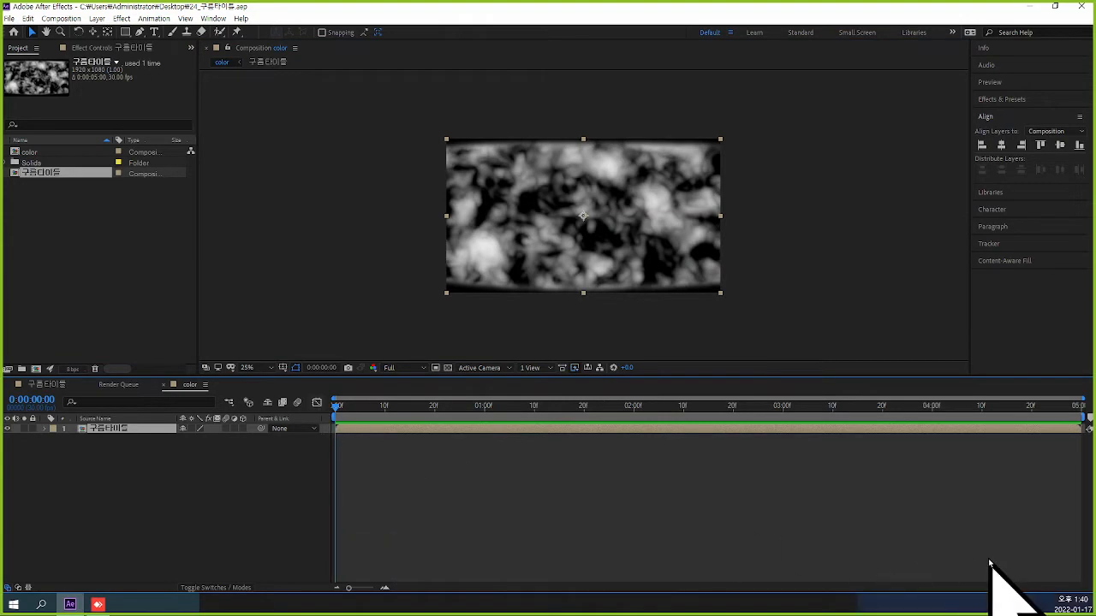
Add an adjustment layer above the 구름타이틀 layer and deselect all layers.
{"action": "left_click", "coordinate": [96, 18]}
{"action": "mouse_move", "coordinate": [106, 32]}
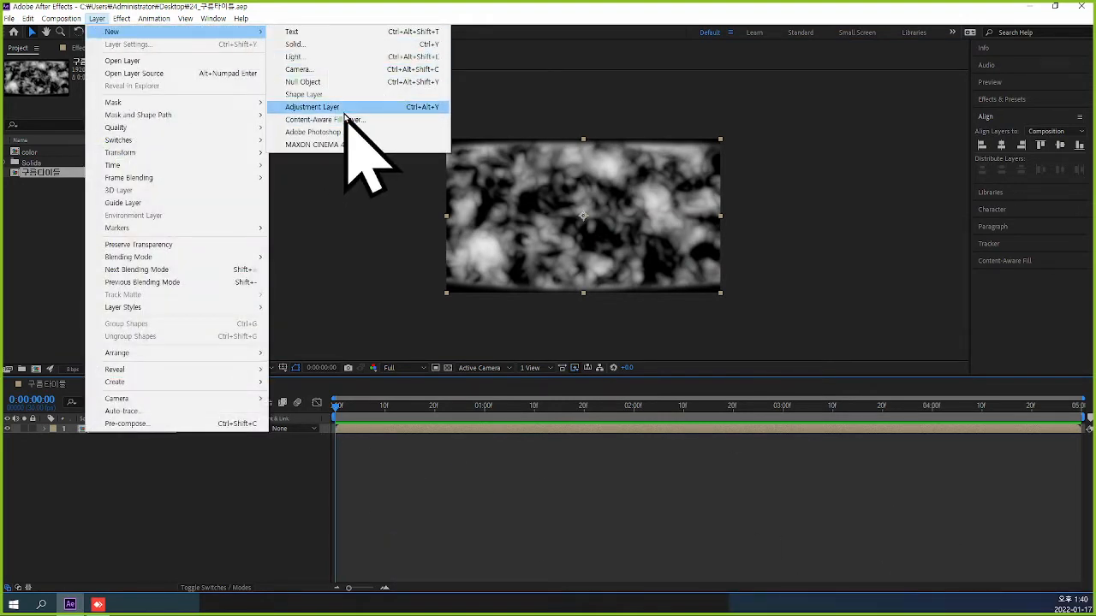
{"action": "left_click", "coordinate": [312, 107]}
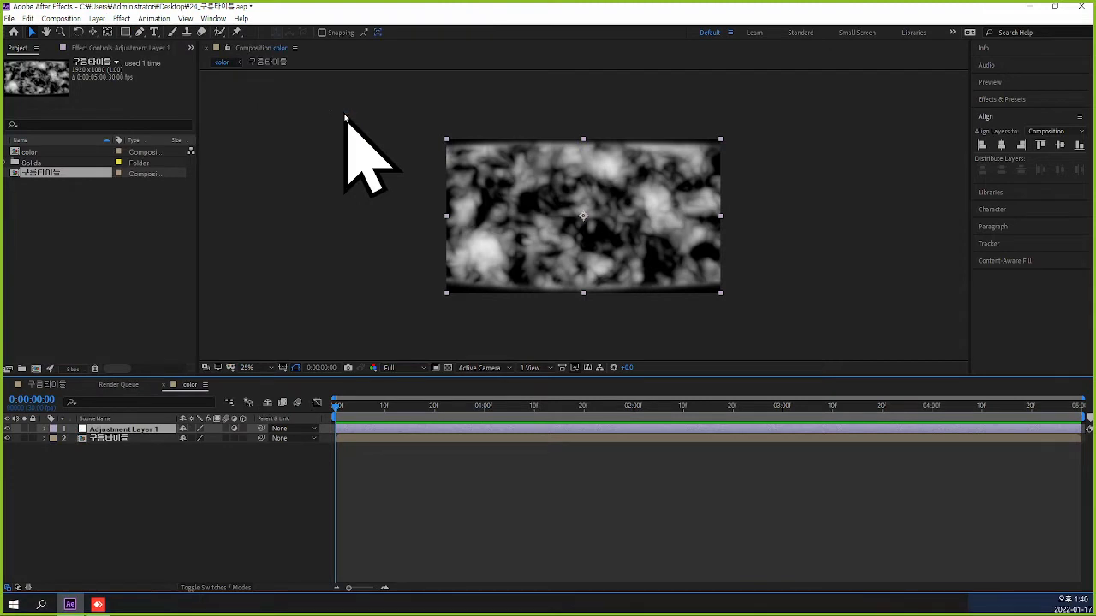
{"action": "left_click", "coordinate": [453, 494]}
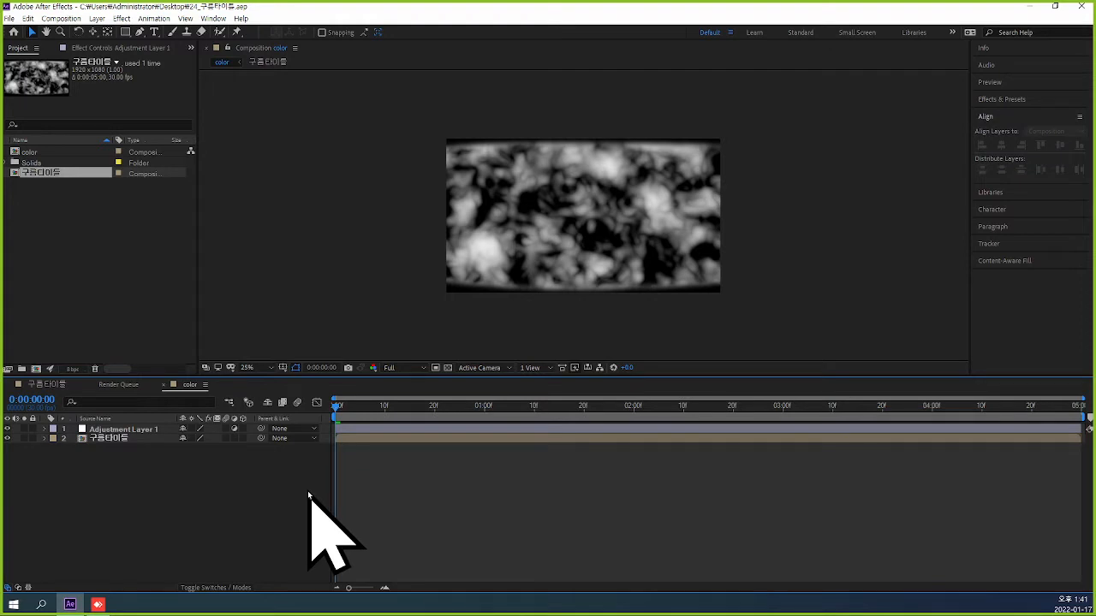
Apply the Curves color correction effect to Adjustment Layer 1.
{"action": "left_click", "coordinate": [157, 431]}
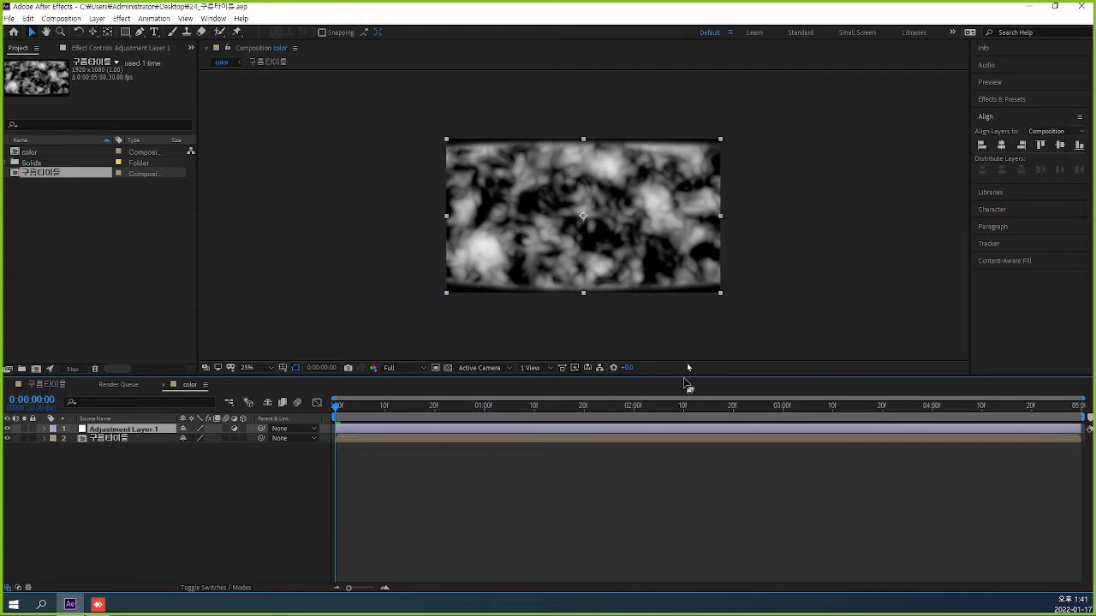
{"action": "left_click", "coordinate": [121, 18]}
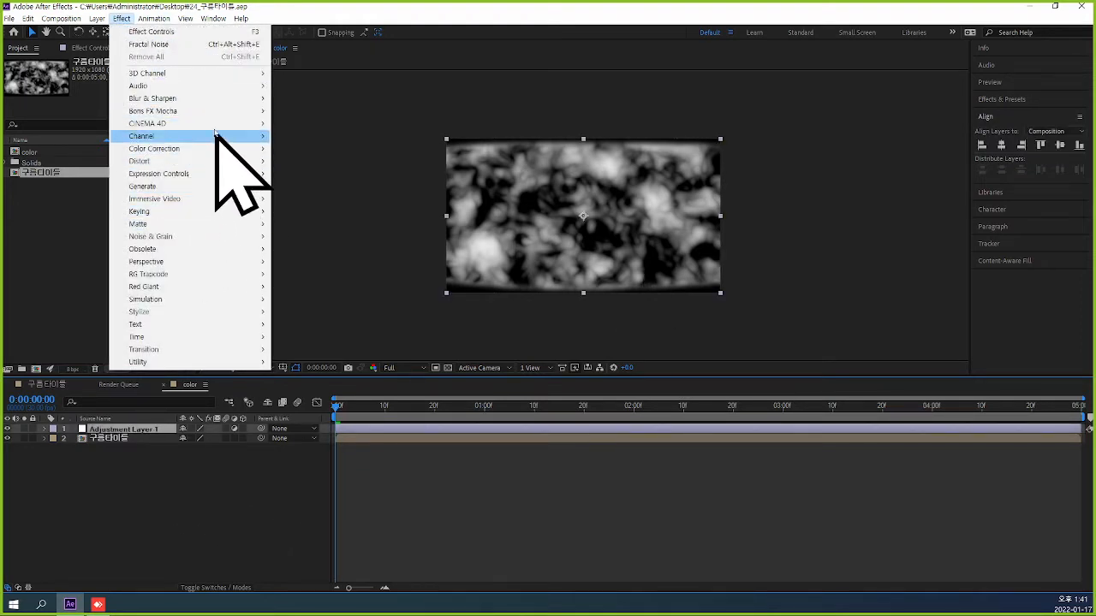
{"action": "mouse_move", "coordinate": [215, 150]}
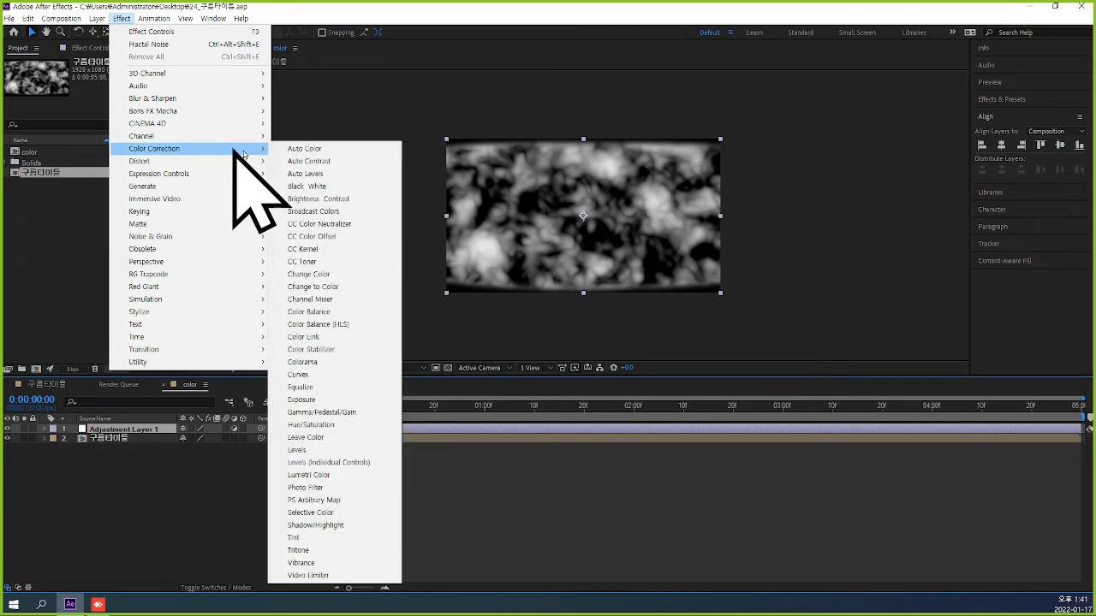
{"action": "left_click", "coordinate": [364, 380]}
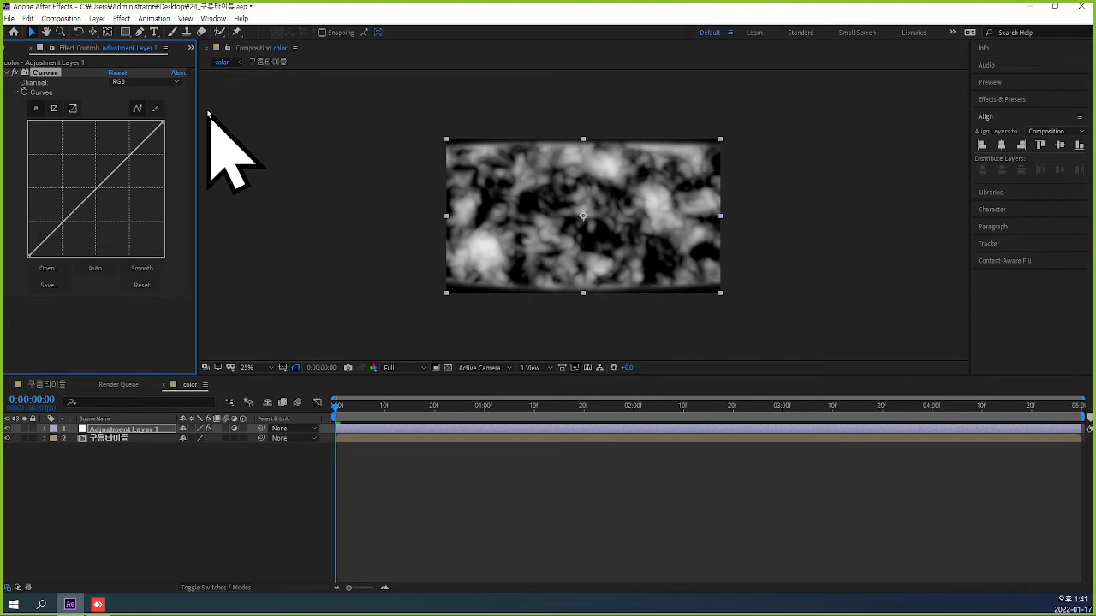
{"action": "left_click", "coordinate": [175, 81]}
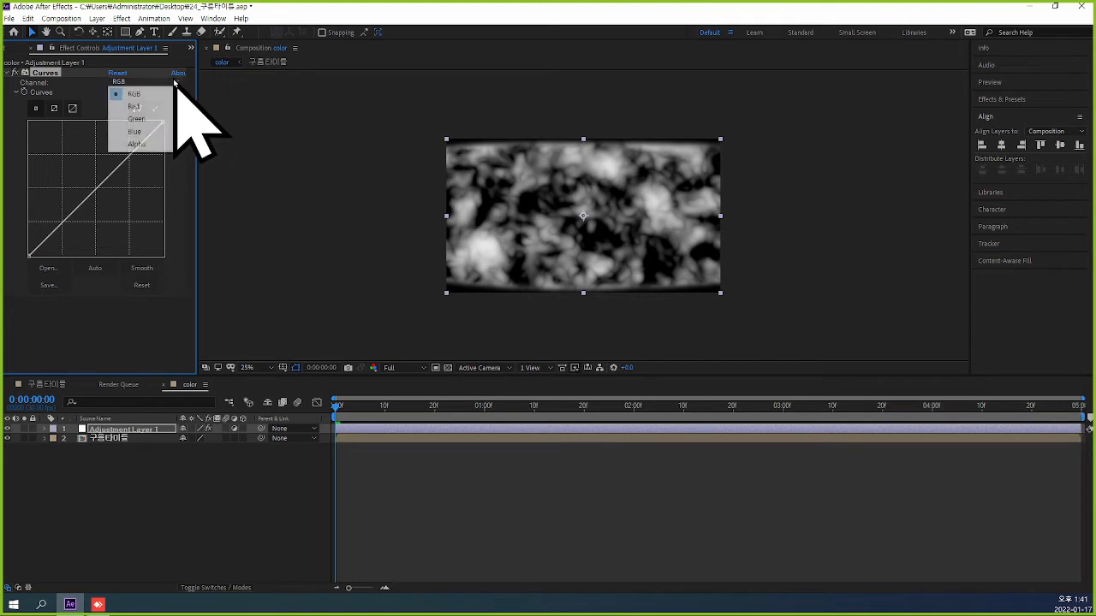
{"action": "left_click", "coordinate": [333, 94]}
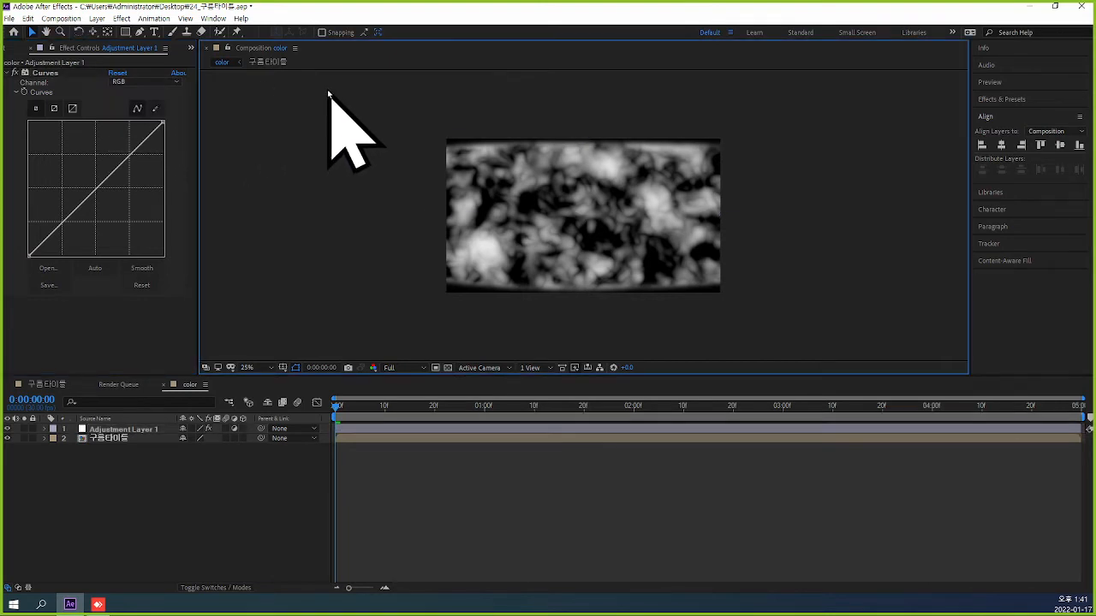
Bend the middle of the Curves effect's Red channel downward to tint the clouds teal.
{"action": "left_click", "coordinate": [151, 431]}
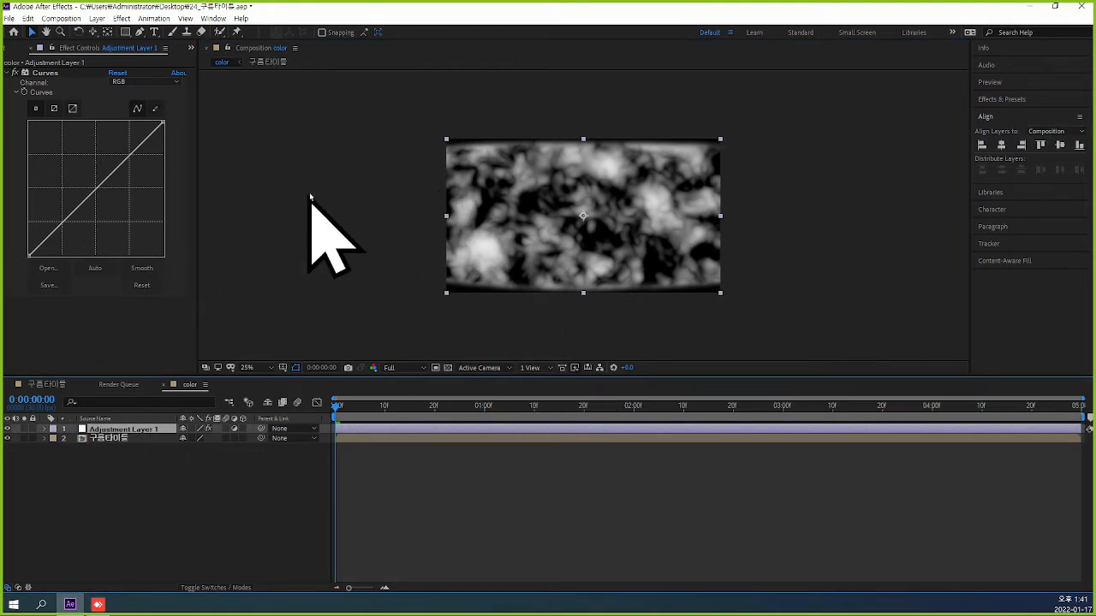
{"action": "left_click", "coordinate": [171, 83]}
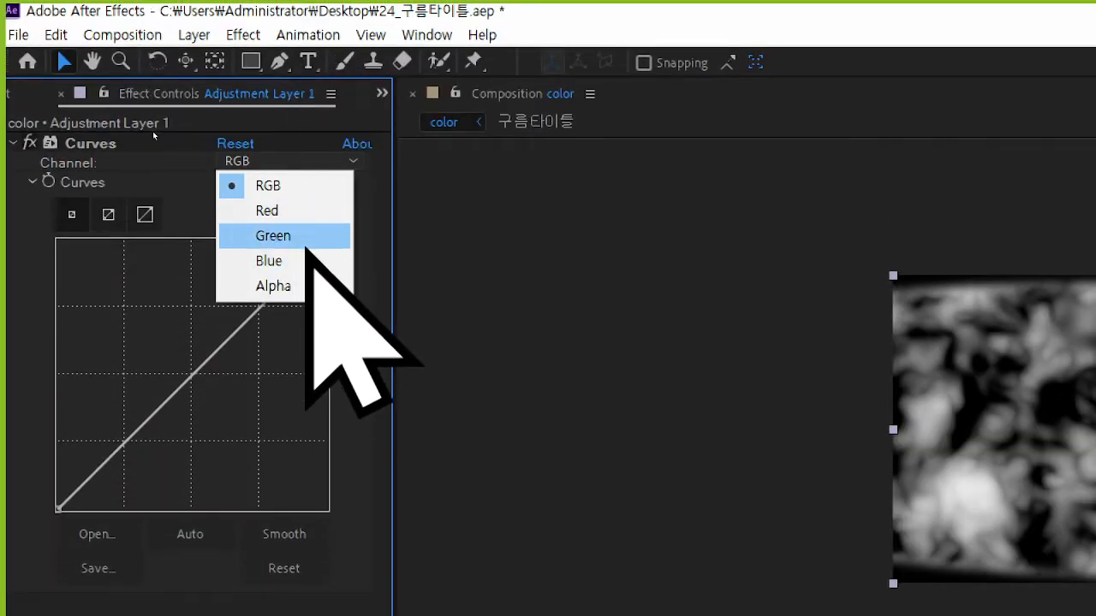
{"action": "left_click", "coordinate": [308, 212]}
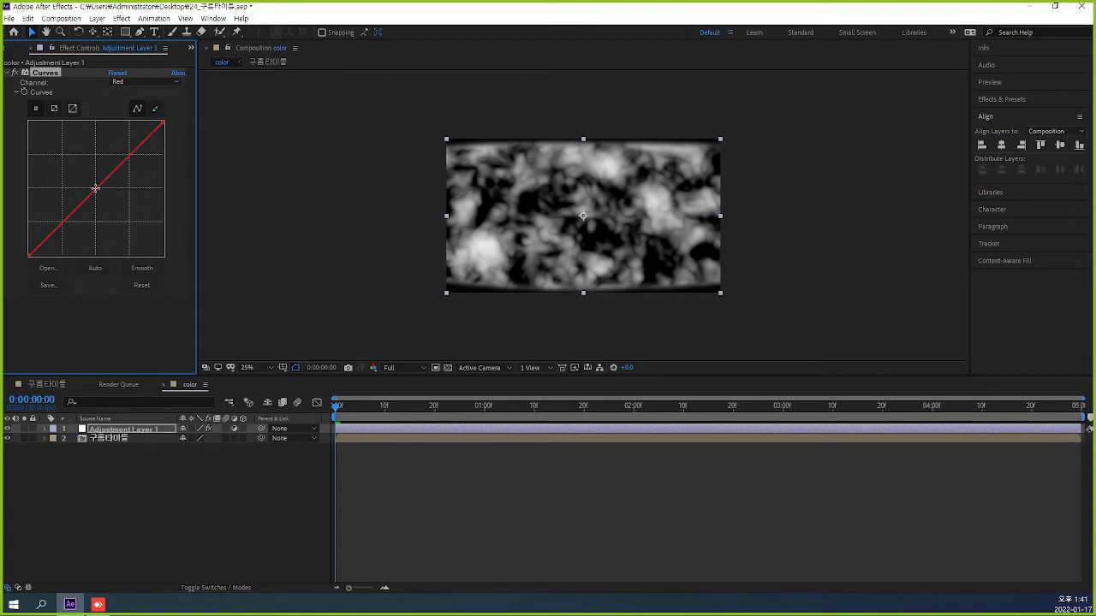
{"action": "left_click_drag", "start_coordinate": [95, 189], "coordinate": [121, 207]}
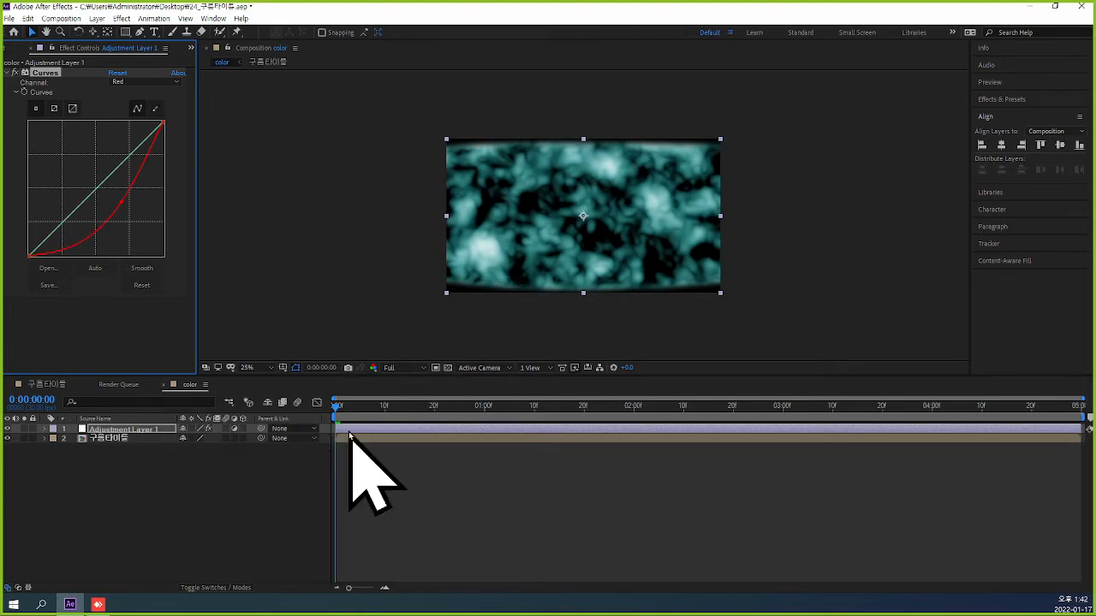
{"action": "left_click", "coordinate": [402, 473]}
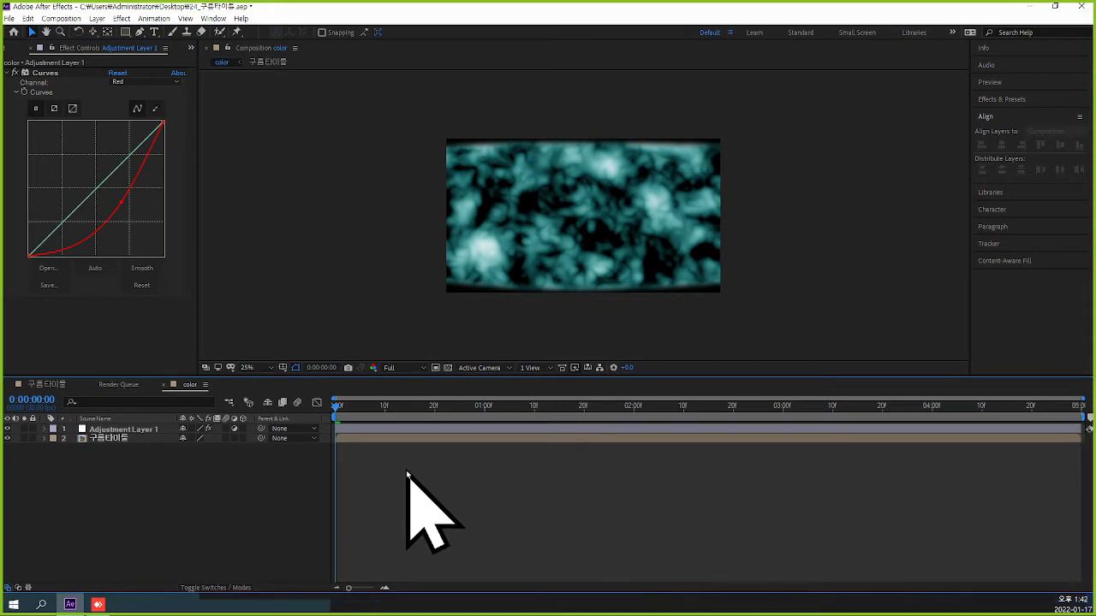
Preview the teal-tinted clouds and return to the first frame.
{"action": "key", "text": "space"}
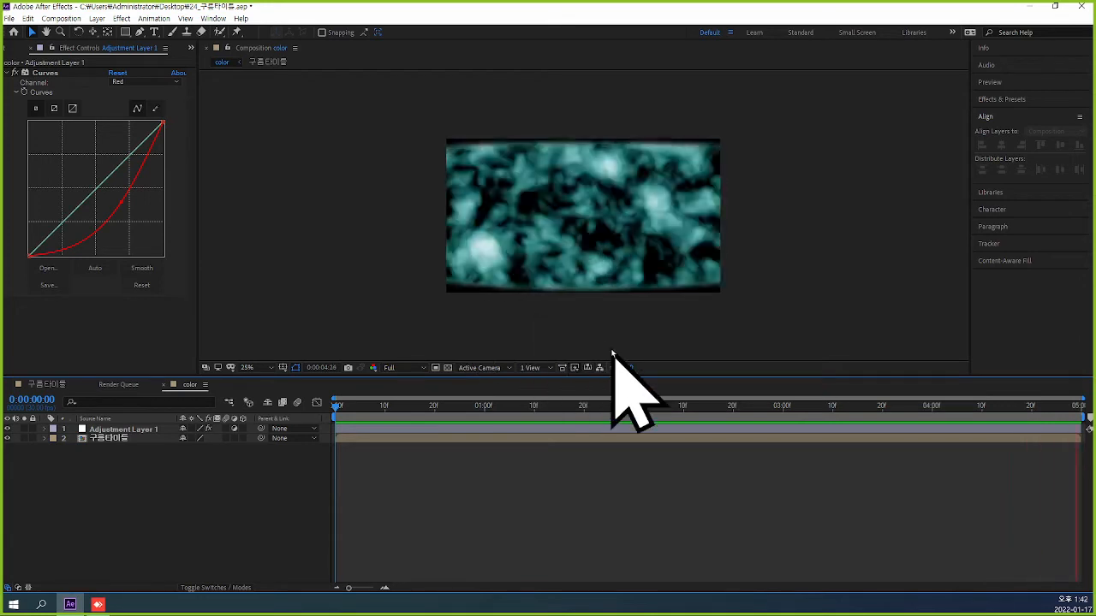
{"action": "key", "text": "space"}
{"action": "left_click", "coordinate": [345, 407]}
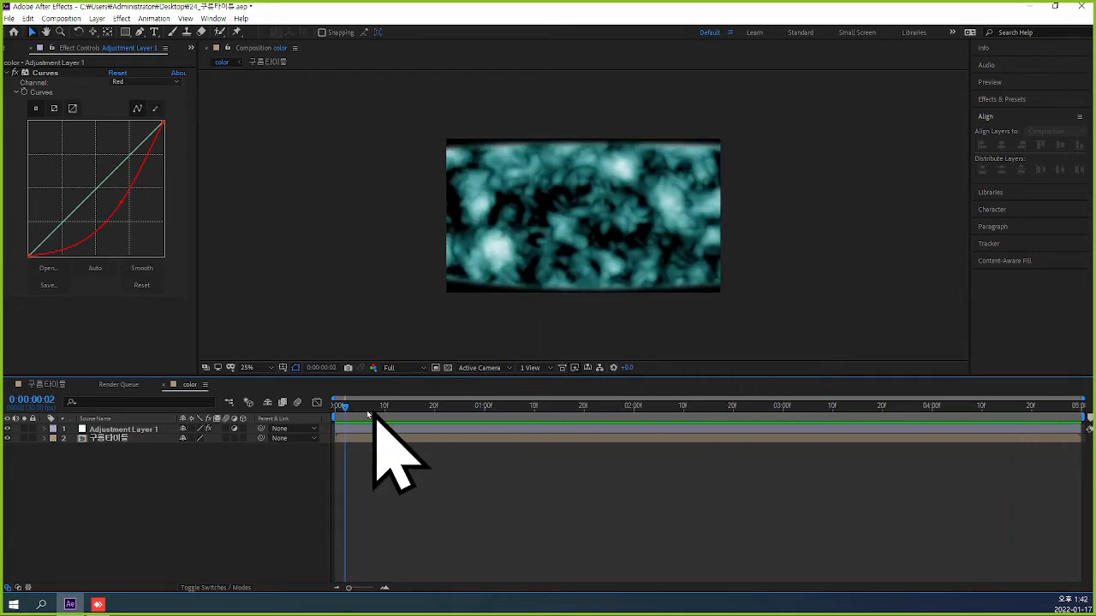
{"action": "left_click_drag", "start_coordinate": [344, 408], "coordinate": [296, 402]}
Collapse the Curves effect and turn it off on the adjustment layer.
{"action": "left_click", "coordinate": [6, 74]}
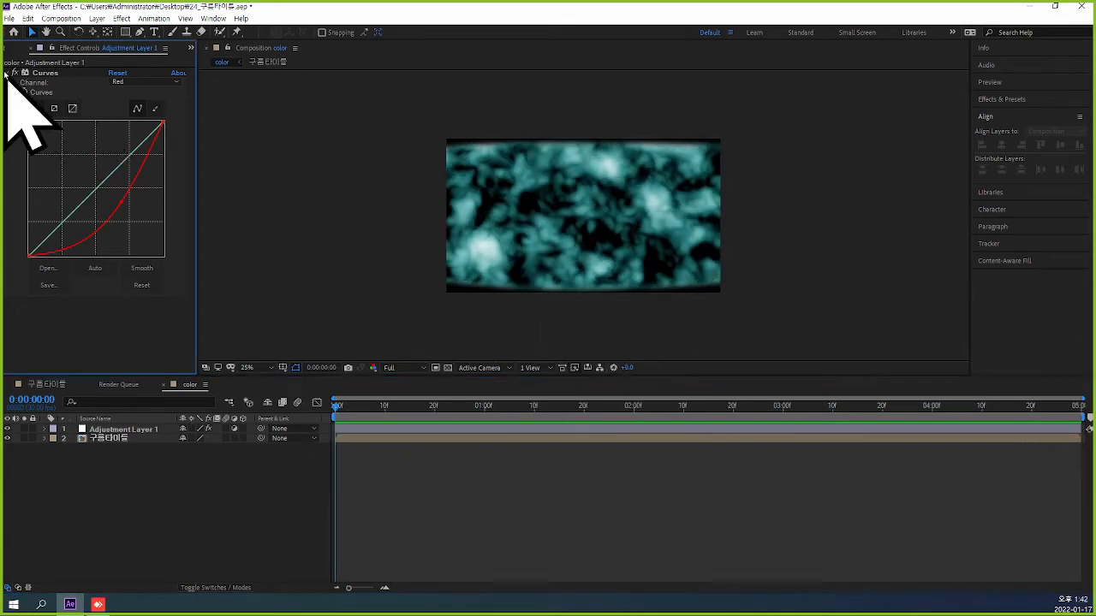
{"action": "left_click", "coordinate": [6, 72]}
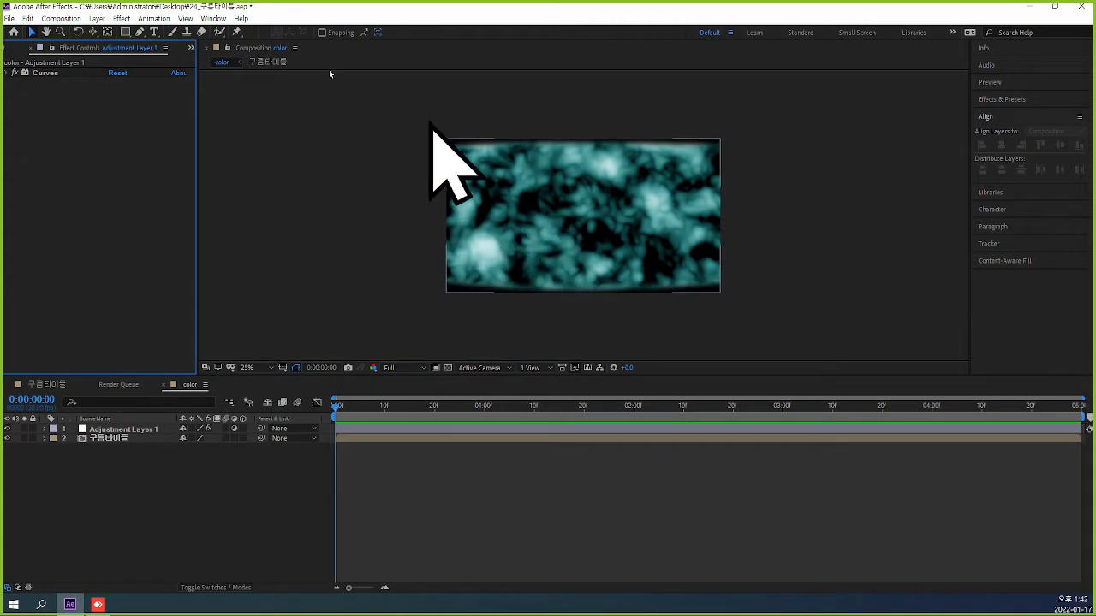
{"action": "left_click", "coordinate": [27, 75]}
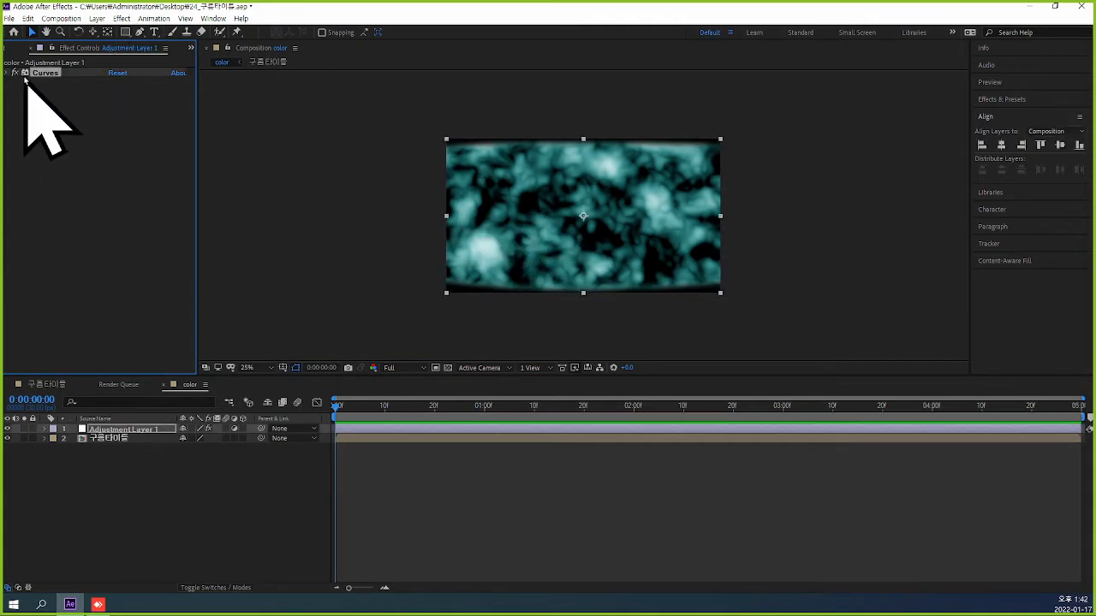
{"action": "left_click", "coordinate": [15, 73]}
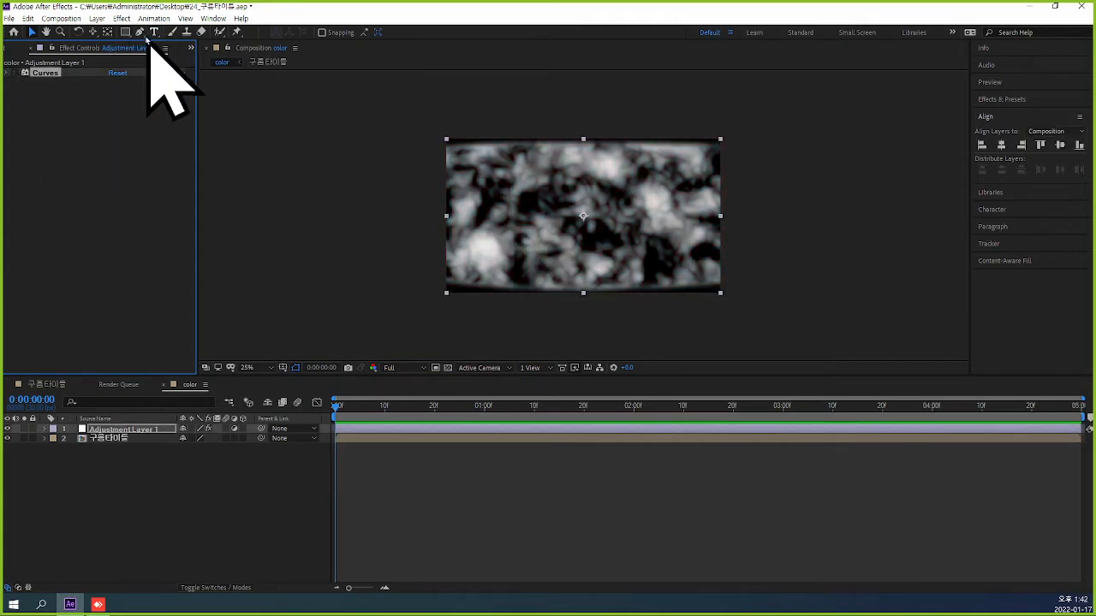
Add a Hue/Saturation effect to Adjustment Layer 1 and turn on Colorize.
{"action": "left_click", "coordinate": [120, 18]}
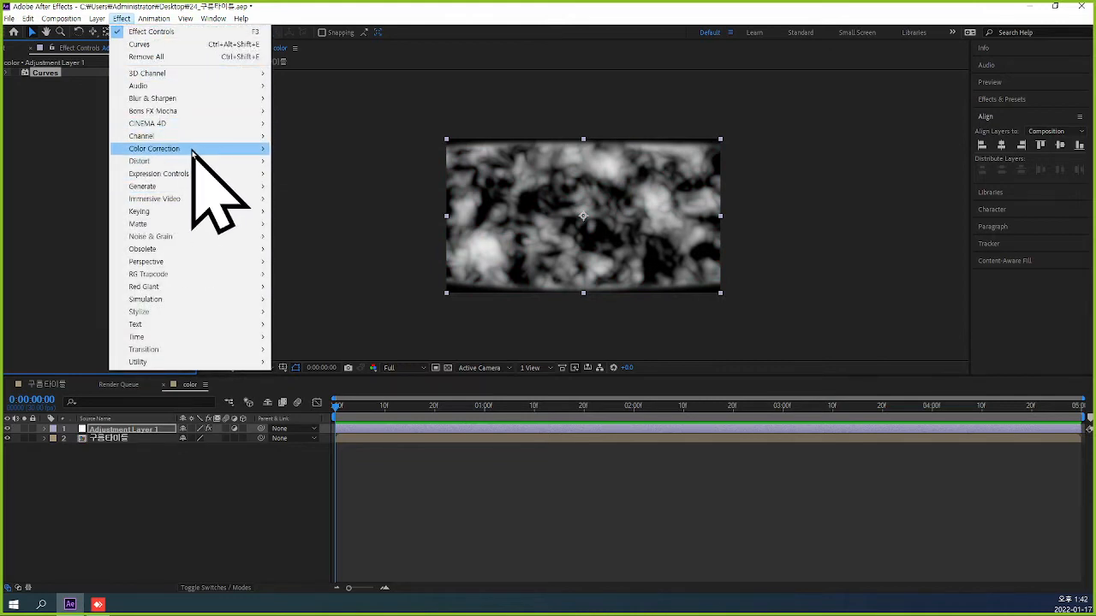
{"action": "mouse_move", "coordinate": [196, 149]}
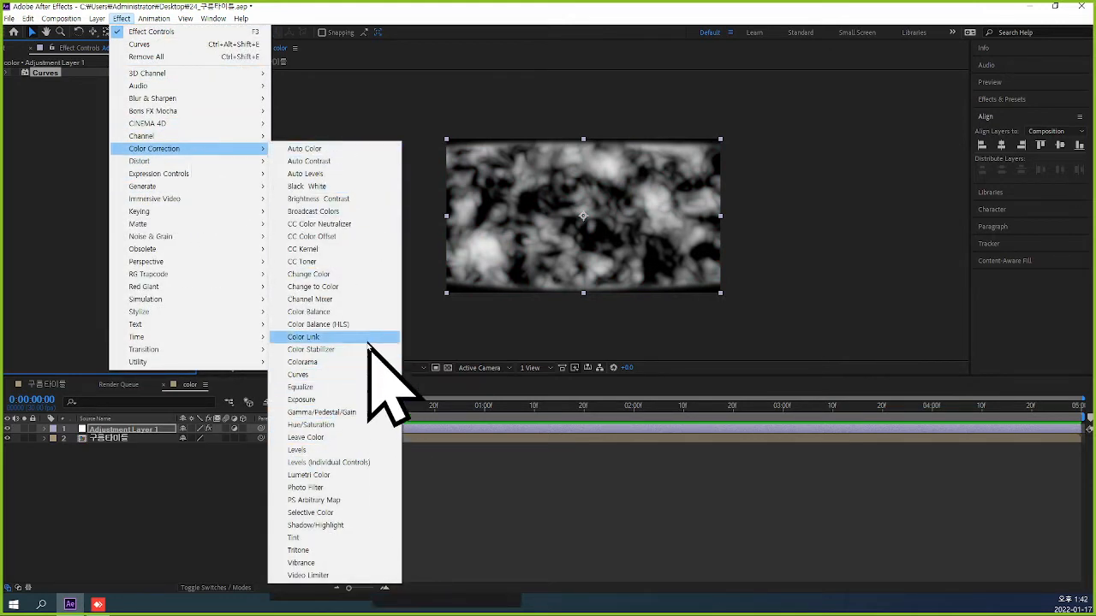
{"action": "left_click", "coordinate": [368, 425]}
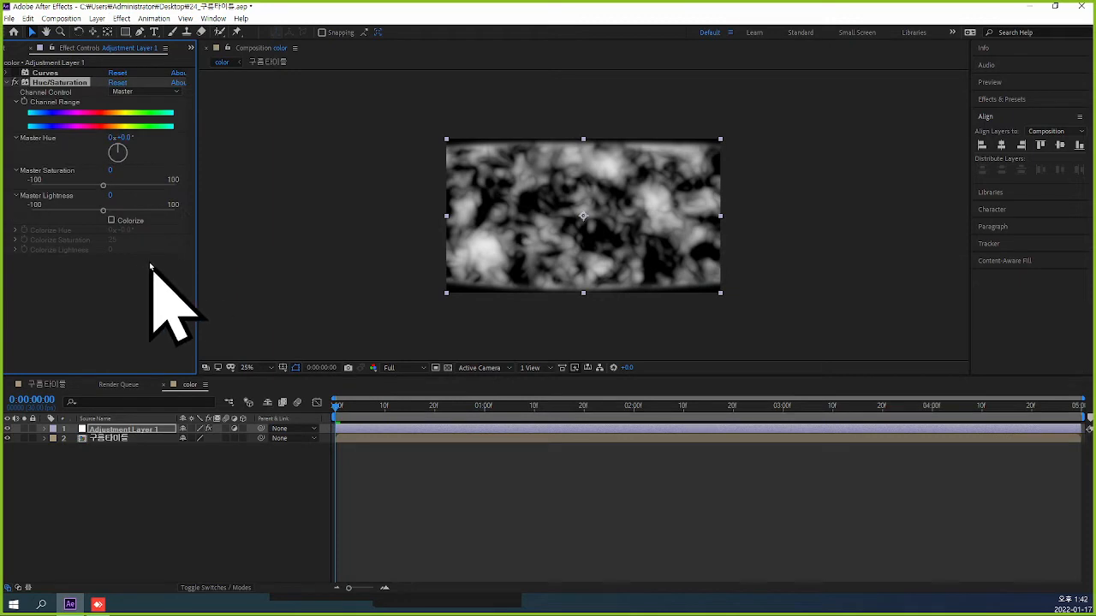
{"action": "left_click", "coordinate": [112, 220]}
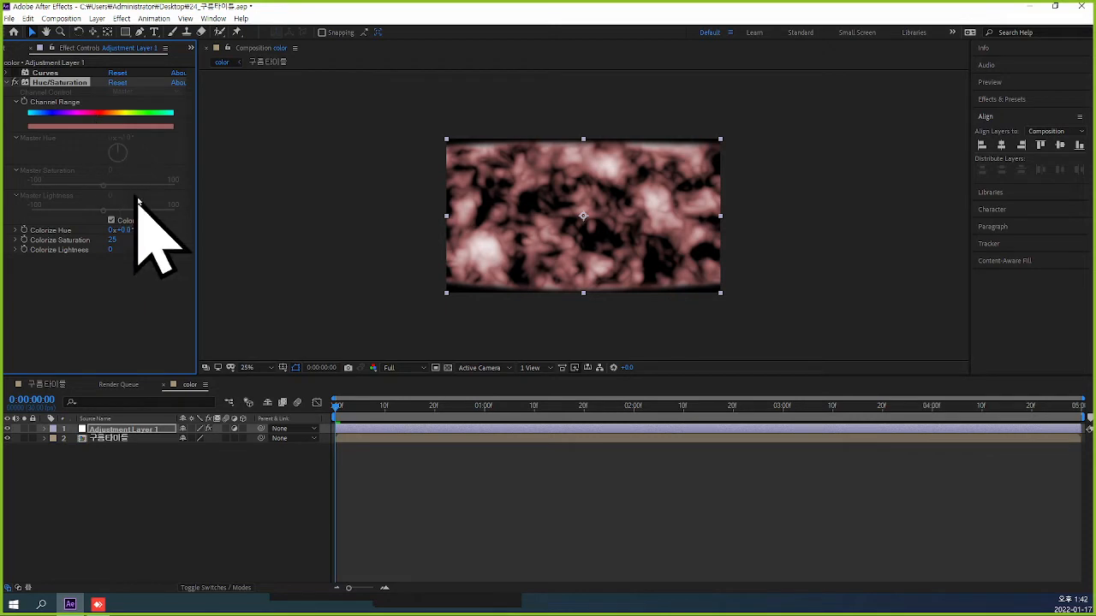
Delete the Hue/Saturation effect from Adjustment Layer 1 and turn its Curves effect back on.
{"action": "left_click", "coordinate": [53, 74]}
{"action": "left_click", "coordinate": [56, 82]}
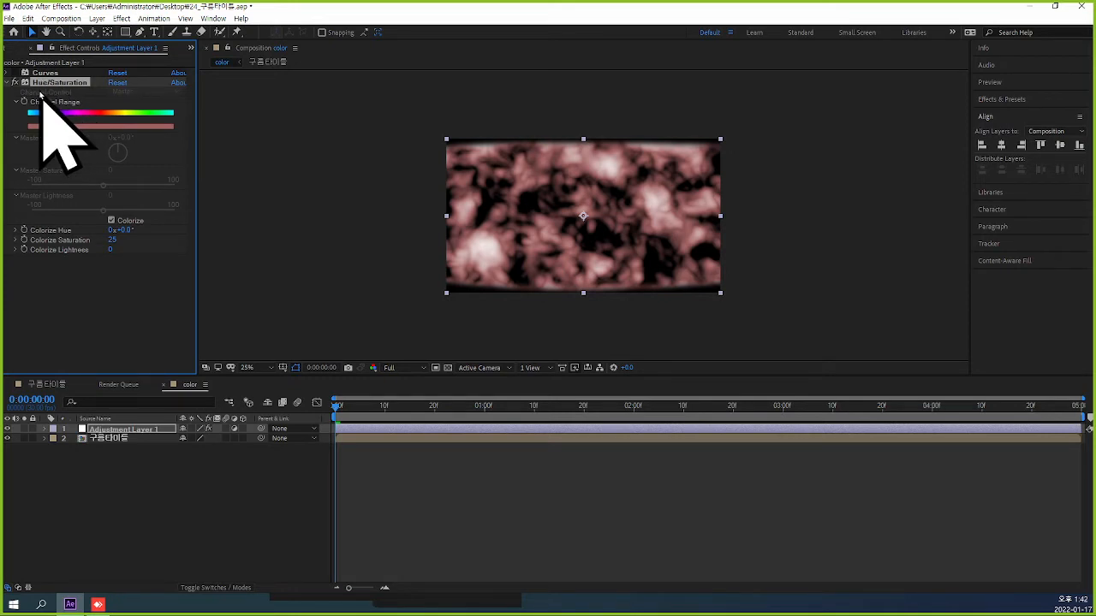
{"action": "key", "text": "Delete"}
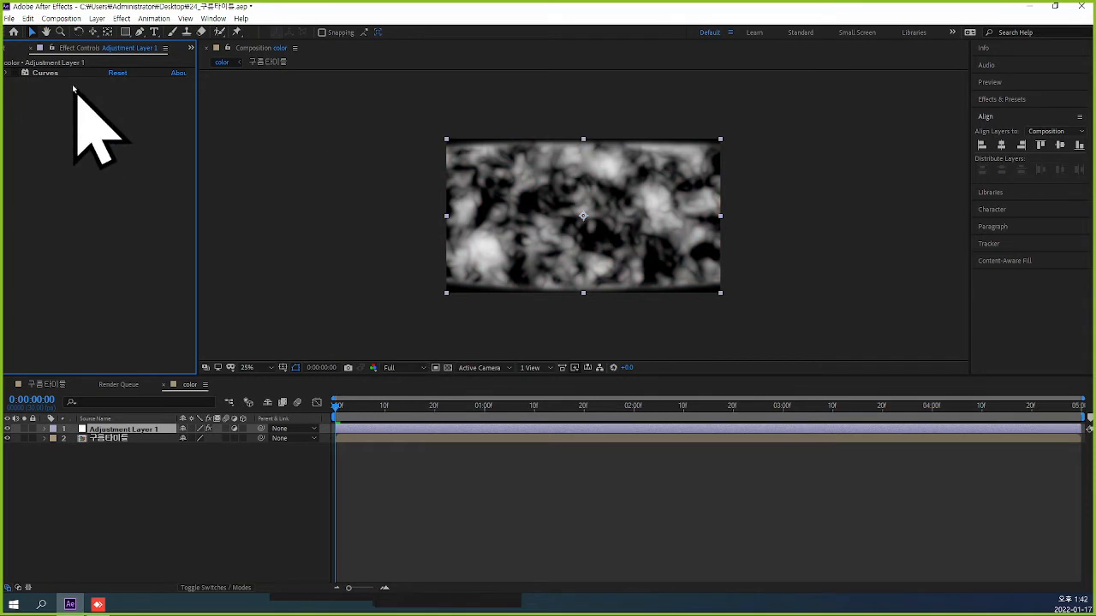
{"action": "left_click", "coordinate": [14, 74]}
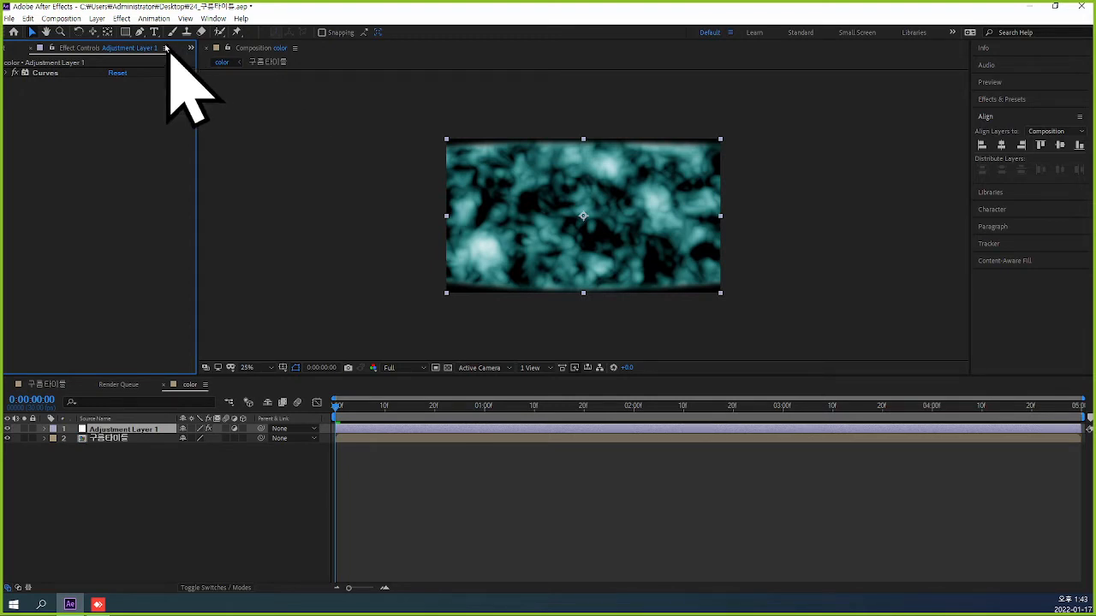
Add a CC Vector Blur effect to Adjustment Layer 1.
{"action": "left_click", "coordinate": [121, 21]}
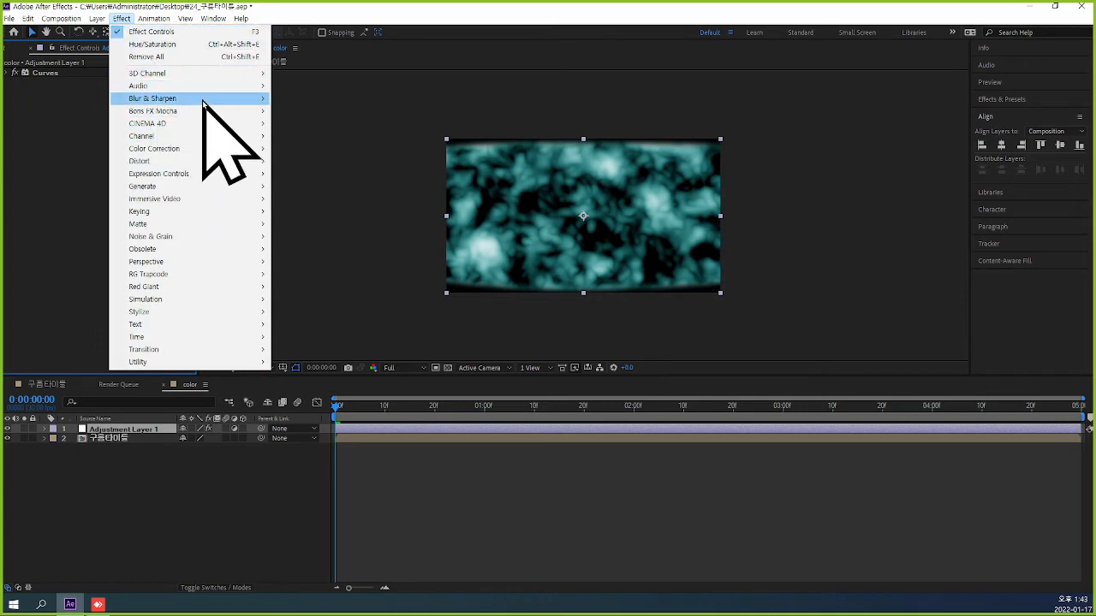
{"action": "mouse_move", "coordinate": [203, 100]}
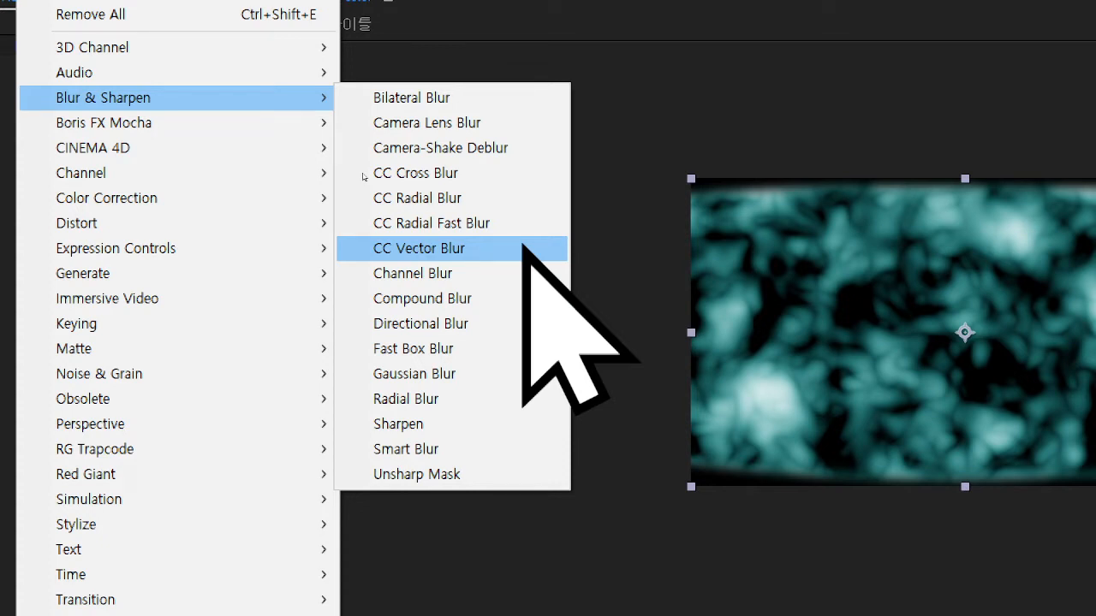
{"action": "left_click", "coordinate": [523, 248]}
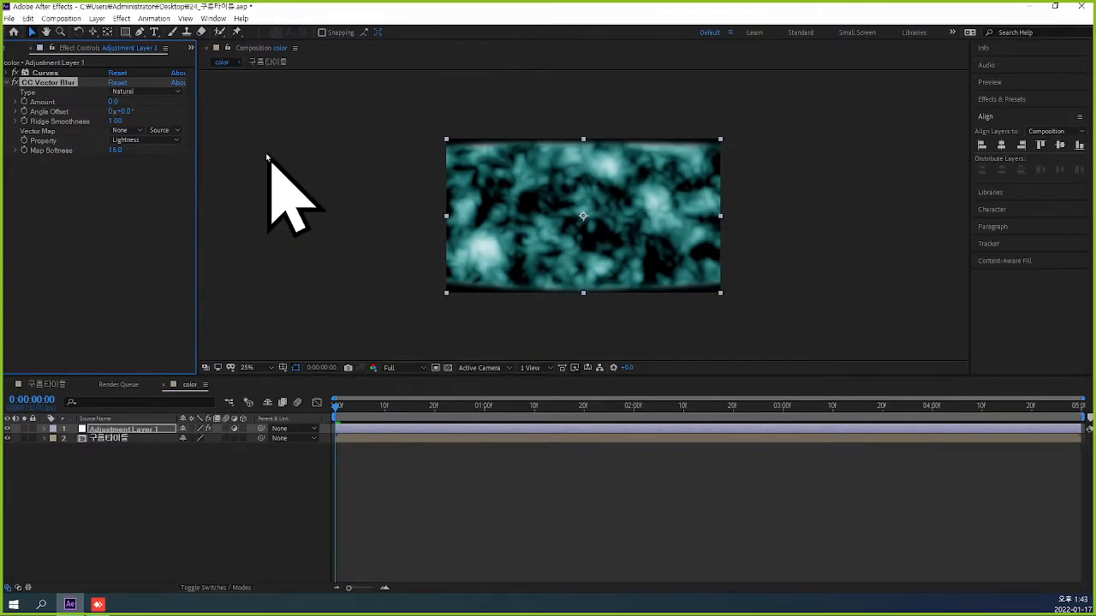
Try CC Vector Blur Amount values of -93 and 24 and examine the cloud shapes up close.
{"action": "mouse_move", "coordinate": [116, 101]}
{"action": "left_mouse_down"}
{"action": "mouse_move", "coordinate": [133, 101]}
{"action": "mouse_move", "coordinate": [114, 102]}
{"action": "left_mouse_up"}
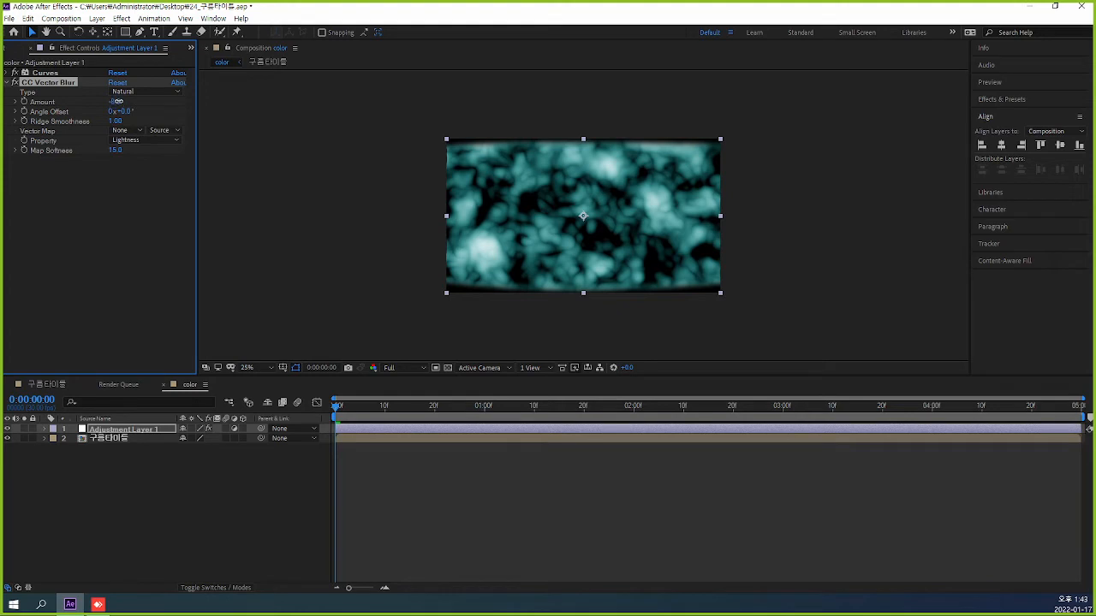
{"action": "left_click_drag", "start_coordinate": [117, 101], "coordinate": [71, 101]}
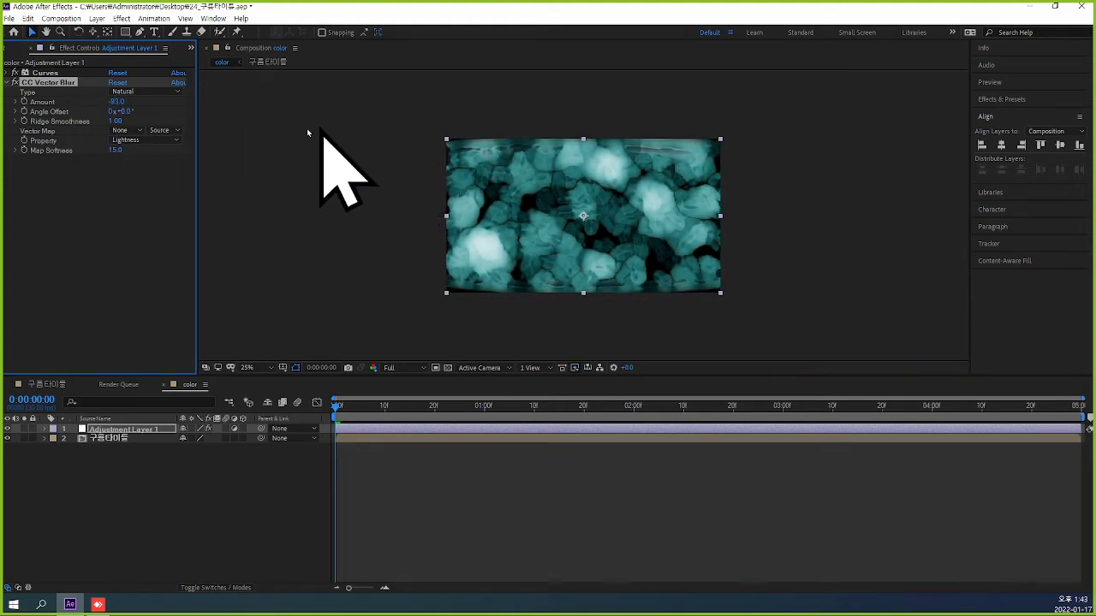
{"action": "left_click_drag", "start_coordinate": [117, 101], "coordinate": [188, 105]}
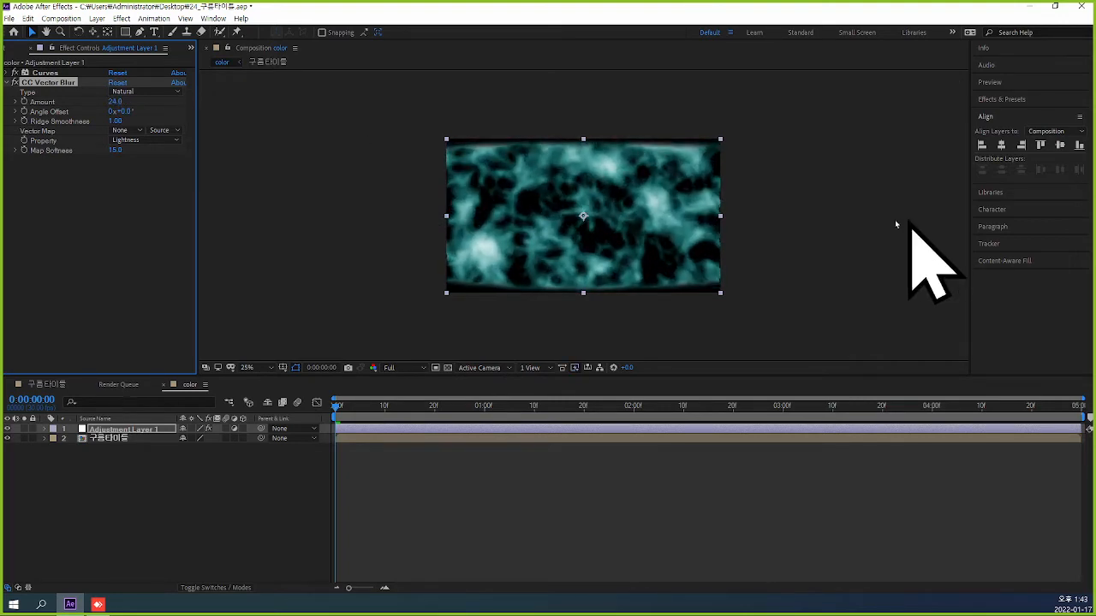
{"action": "scroll", "coordinate": [735, 216], "scroll_direction": "up", "scroll_amount": 3}
{"action": "scroll", "coordinate": [735, 216], "scroll_direction": "down", "scroll_amount": 2}
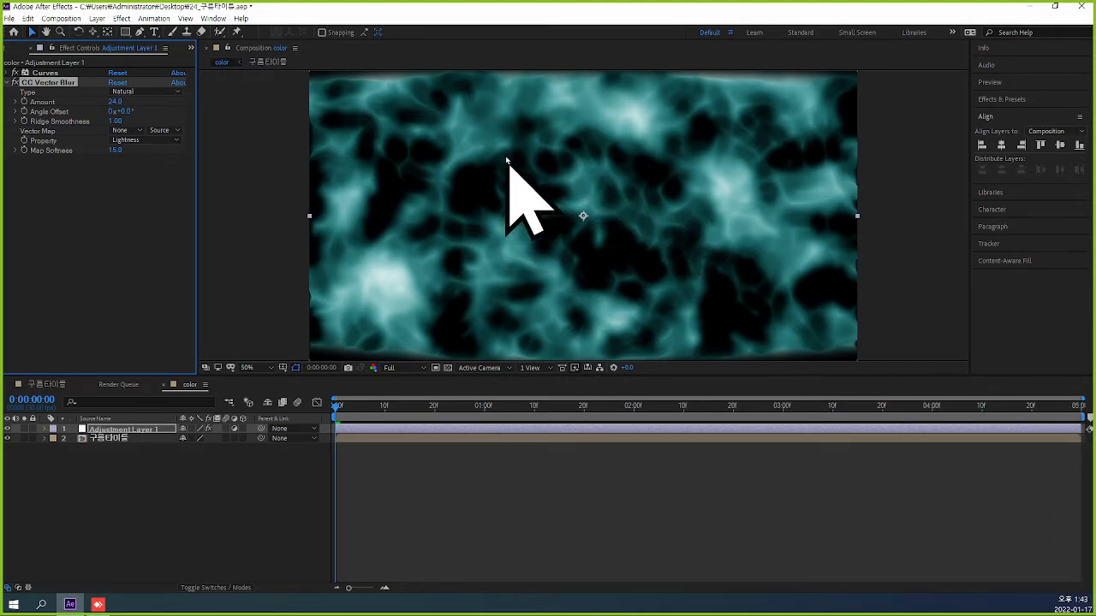
Compare CC Vector Blur Amount values of 15 and 10, and settle on 15.
{"action": "left_click", "coordinate": [114, 102]}
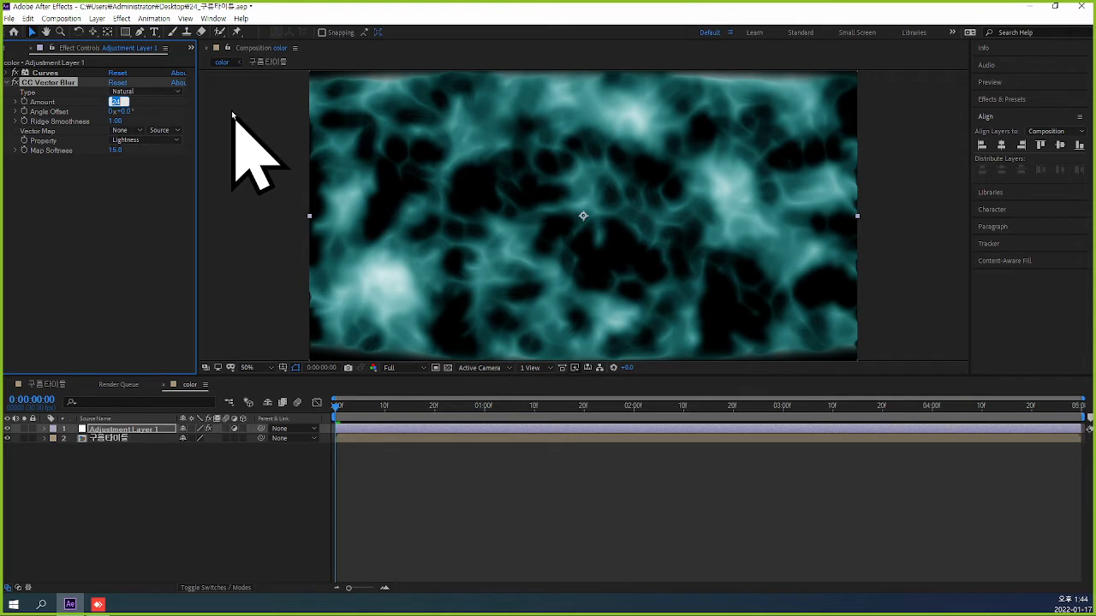
{"action": "type", "text": "15"}
{"action": "key", "text": "Return"}
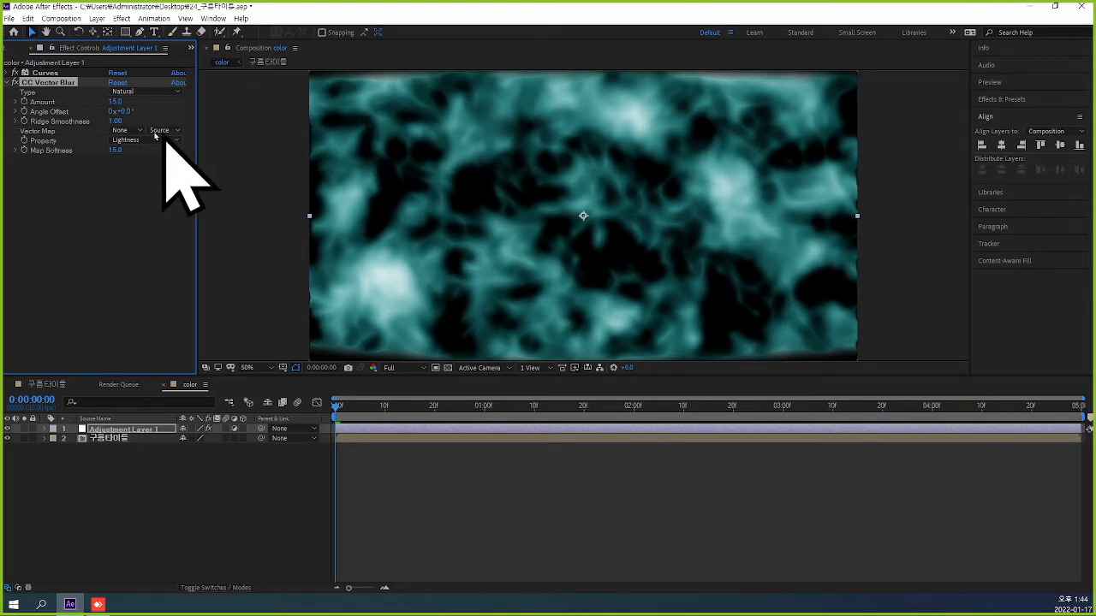
{"action": "left_click", "coordinate": [115, 101]}
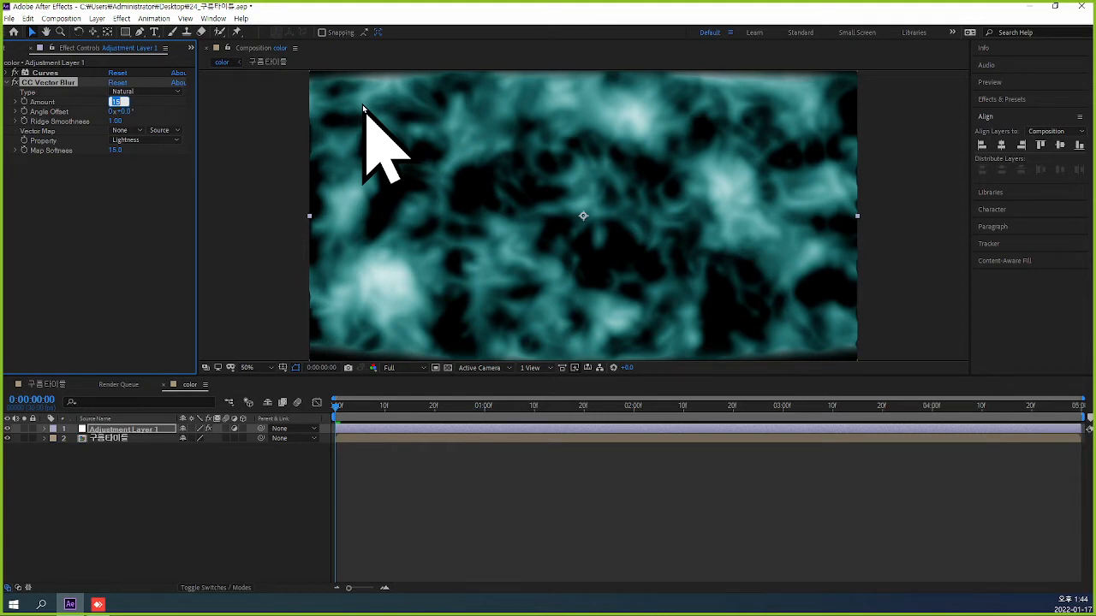
{"action": "type", "text": "10"}
{"action": "key", "text": "Return"}
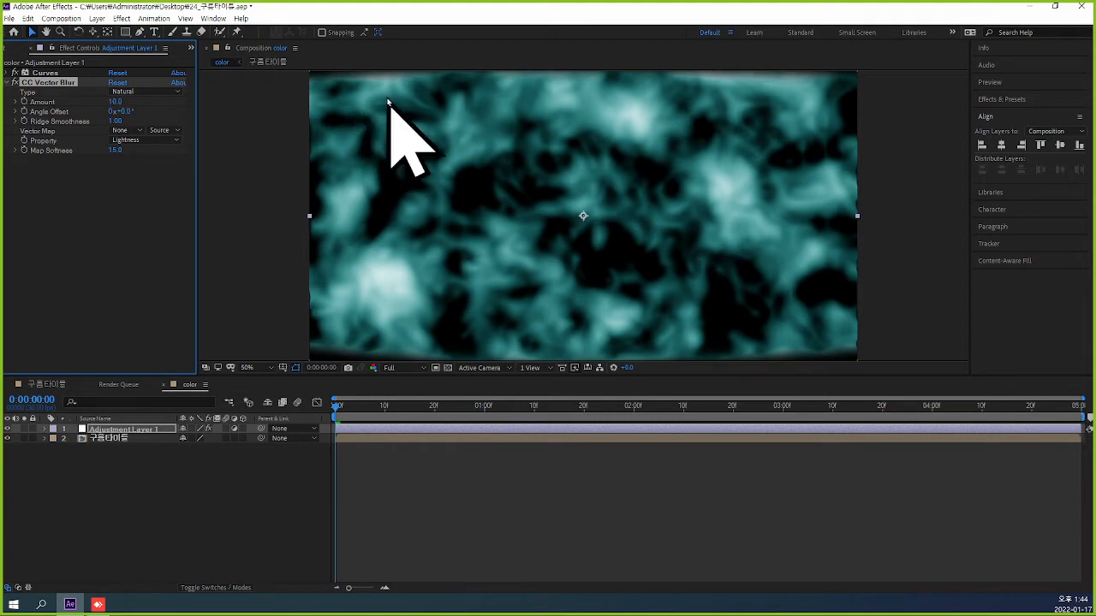
{"action": "left_click", "coordinate": [116, 101]}
{"action": "type", "text": "15"}
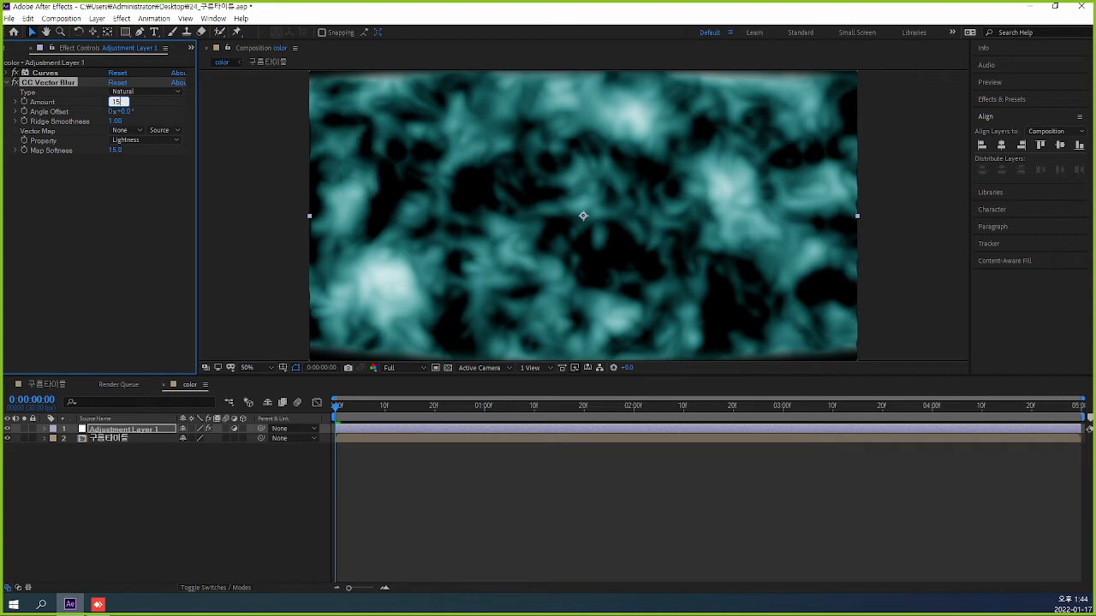
{"action": "key", "text": "Return"}
Capture the CC Vector Blur settings as a screenshot, examine the enlarged image and close the capture window.
{"action": "key", "text": "ctrl+shift+c"}
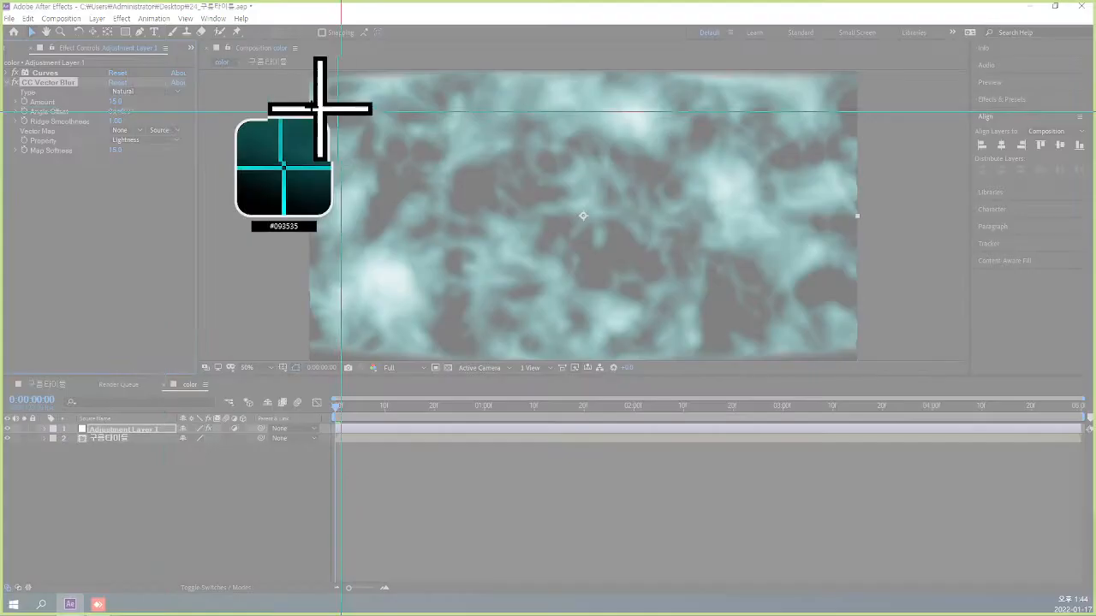
{"action": "left_click_drag", "start_coordinate": [2, 65], "coordinate": [198, 175]}
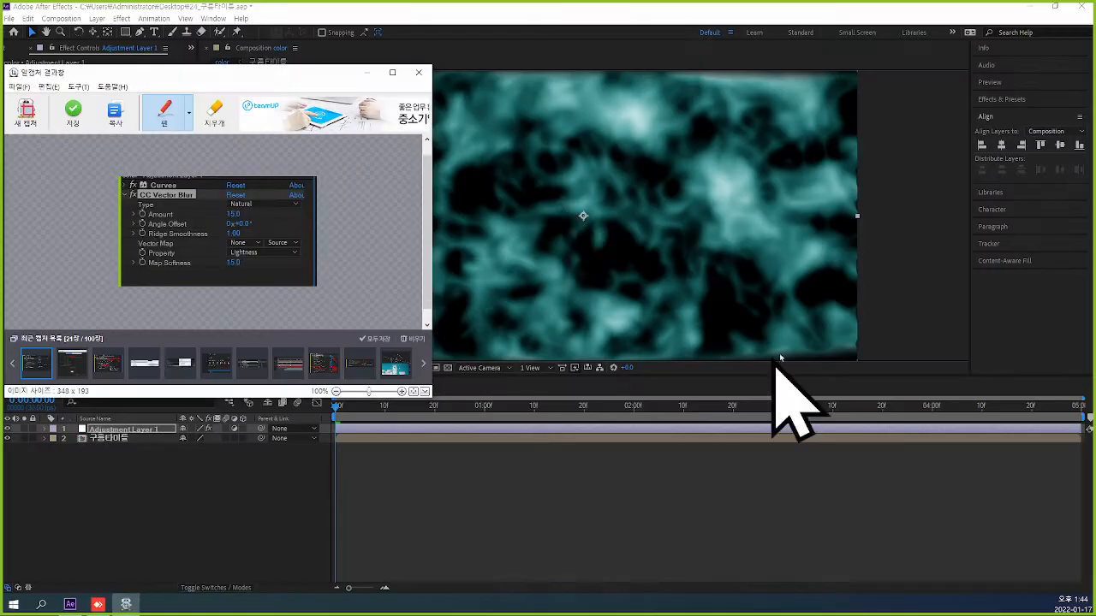
{"action": "left_click", "coordinate": [393, 73]}
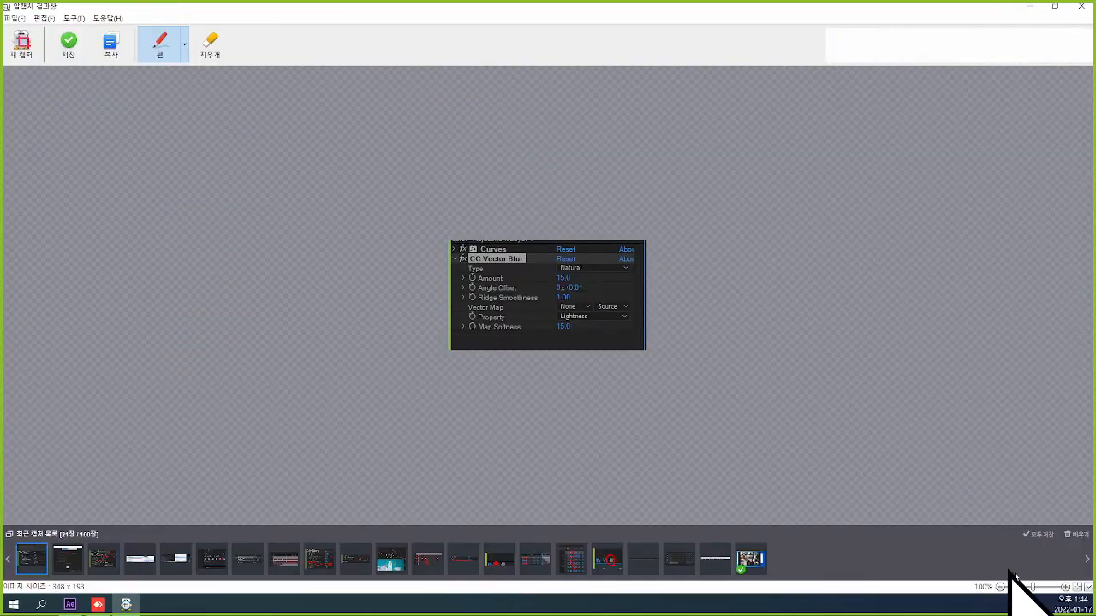
{"action": "left_click", "coordinate": [1065, 587]}
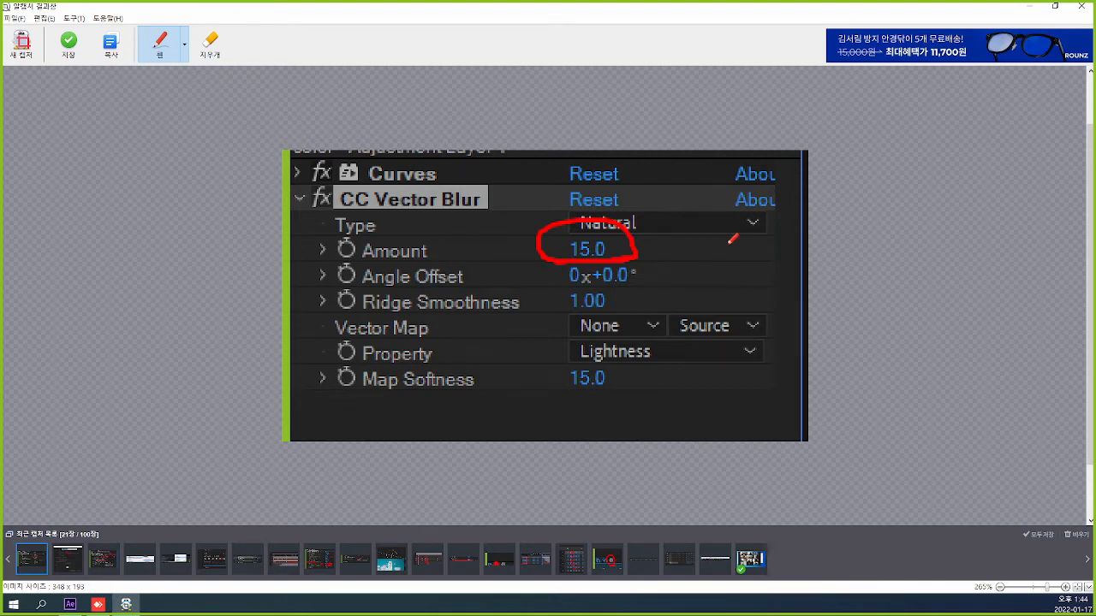
{"action": "left_click", "coordinate": [1076, 5]}
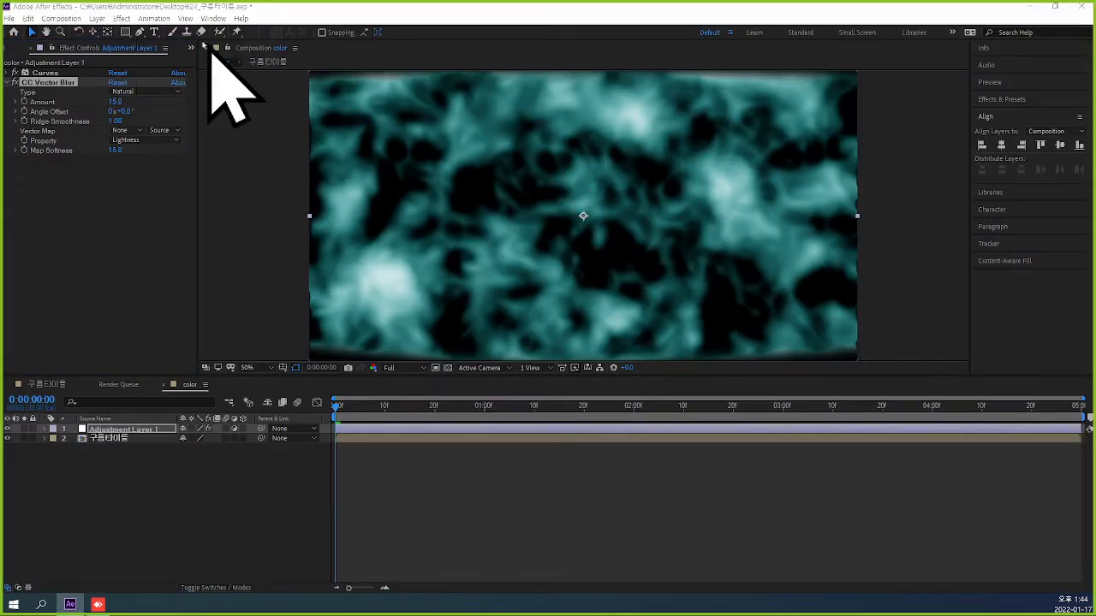
Add a Gaussian Blur effect to Adjustment Layer 1 and set its Blurriness to 20.
{"action": "left_click", "coordinate": [122, 18]}
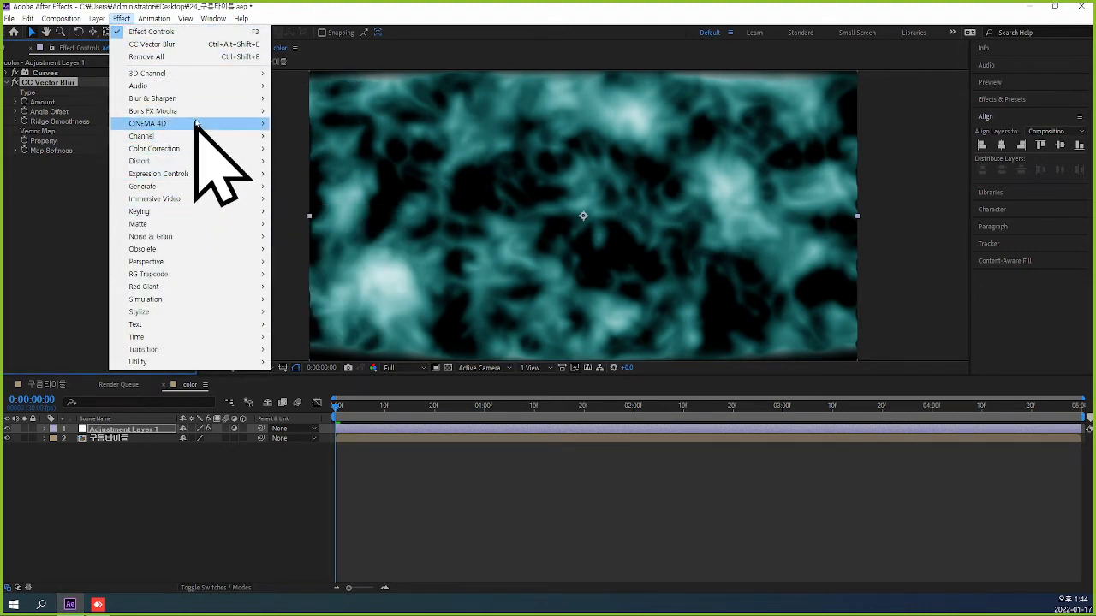
{"action": "mouse_move", "coordinate": [197, 100]}
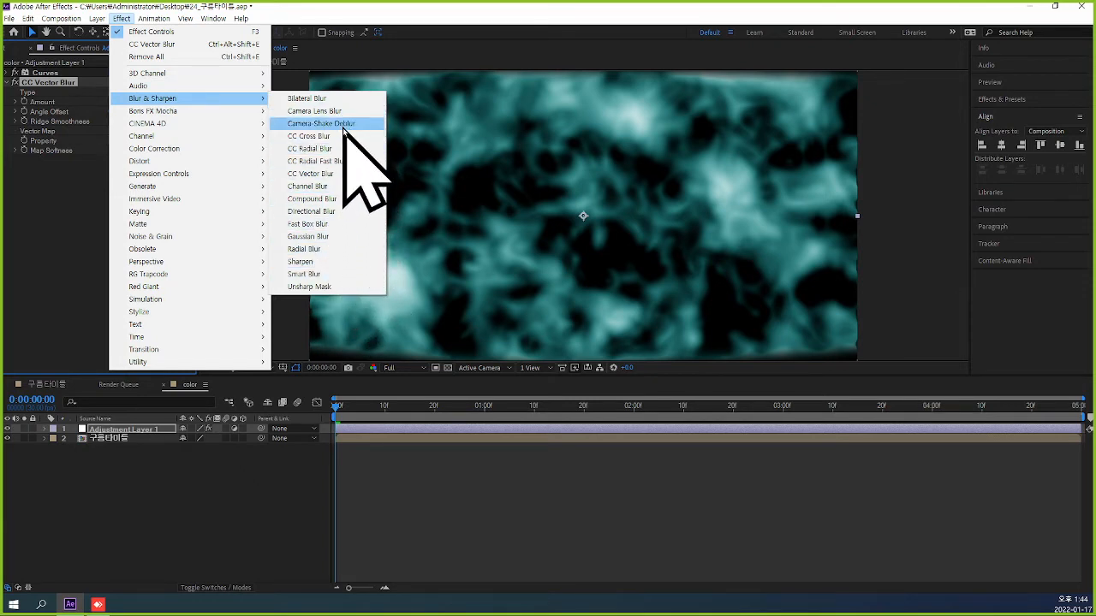
{"action": "left_click", "coordinate": [340, 246]}
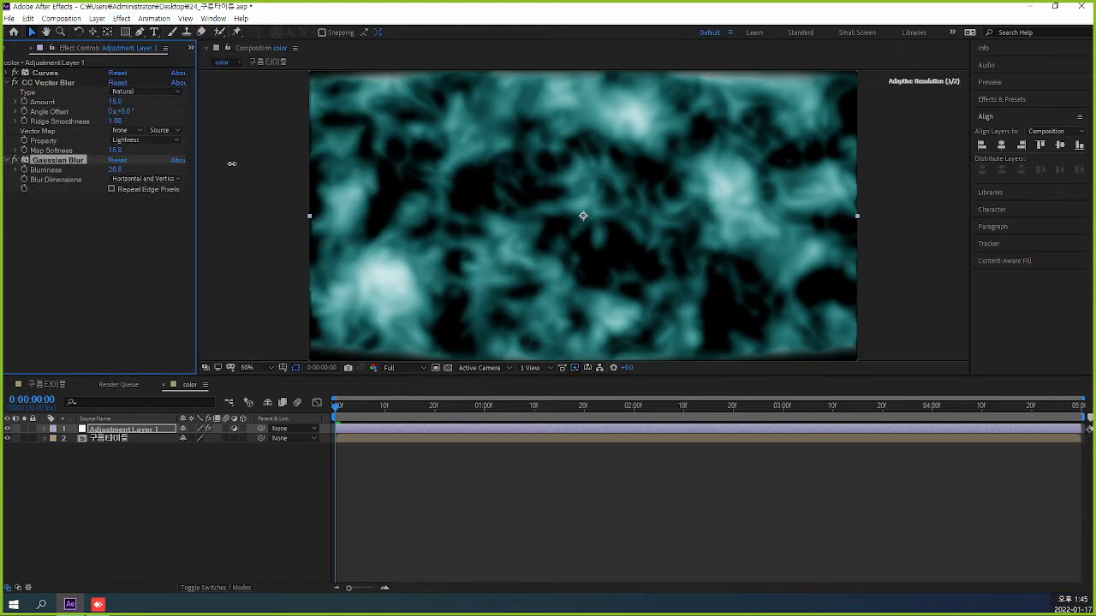
{"action": "left_click", "coordinate": [118, 170]}
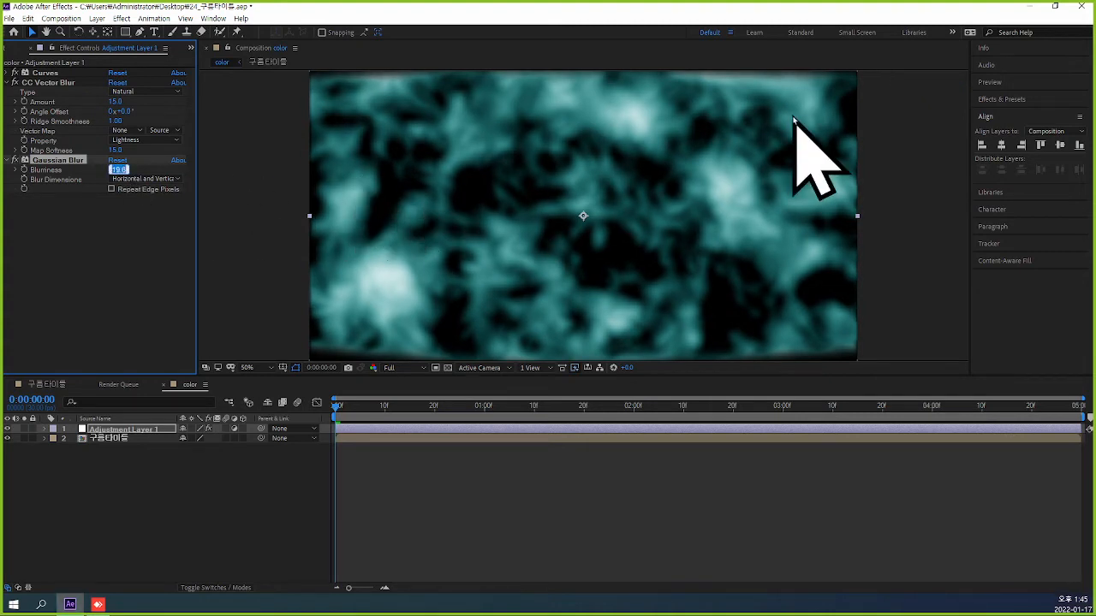
{"action": "type", "text": "20"}
{"action": "key", "text": "Return"}
Preview the blurred teal clouds, return to the first frame and deselect the adjustment layer.
{"action": "key", "text": "space"}
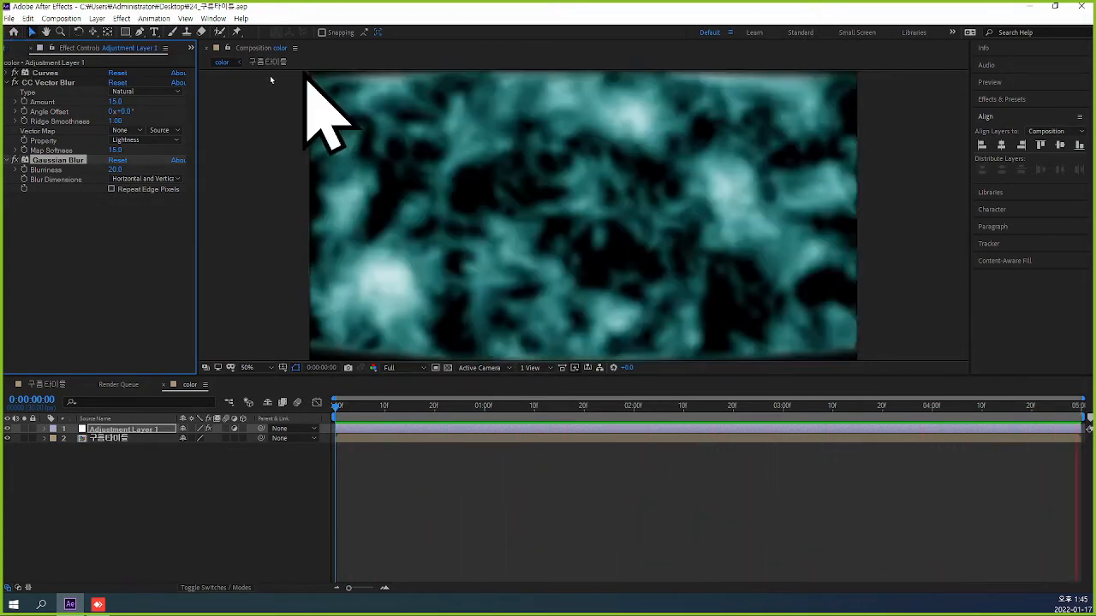
{"action": "left_click", "coordinate": [15, 82]}
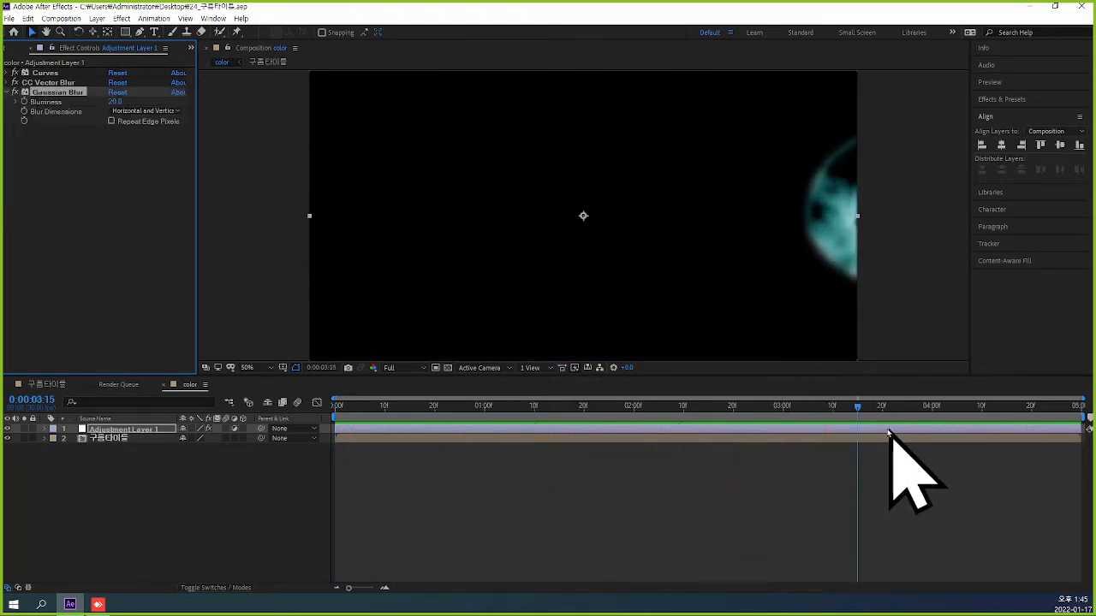
{"action": "left_click_drag", "start_coordinate": [888, 433], "coordinate": [295, 419]}
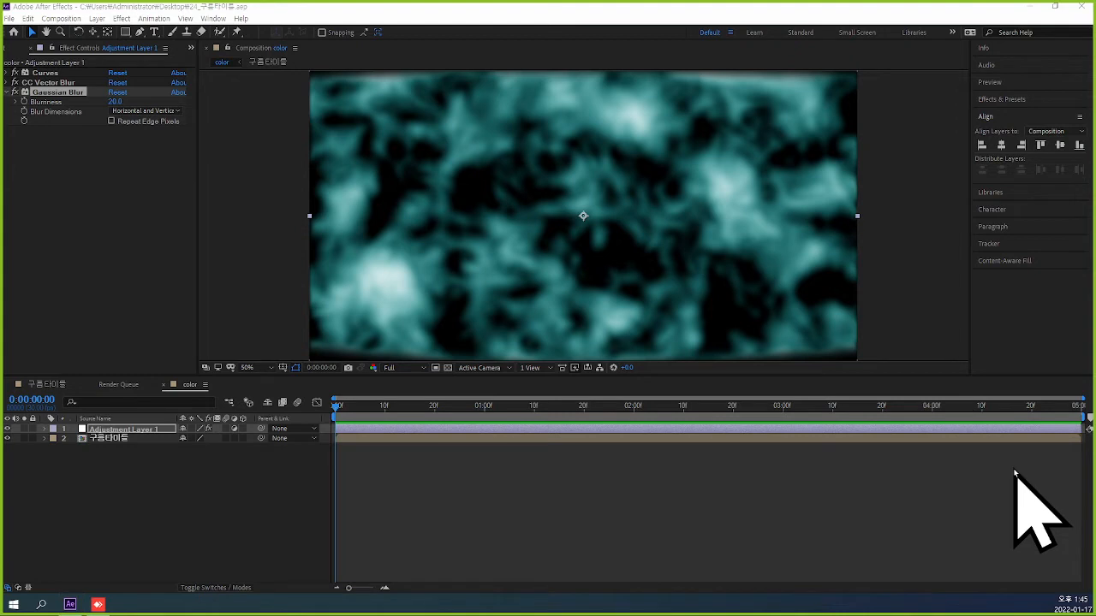
{"action": "left_click", "coordinate": [907, 479]}
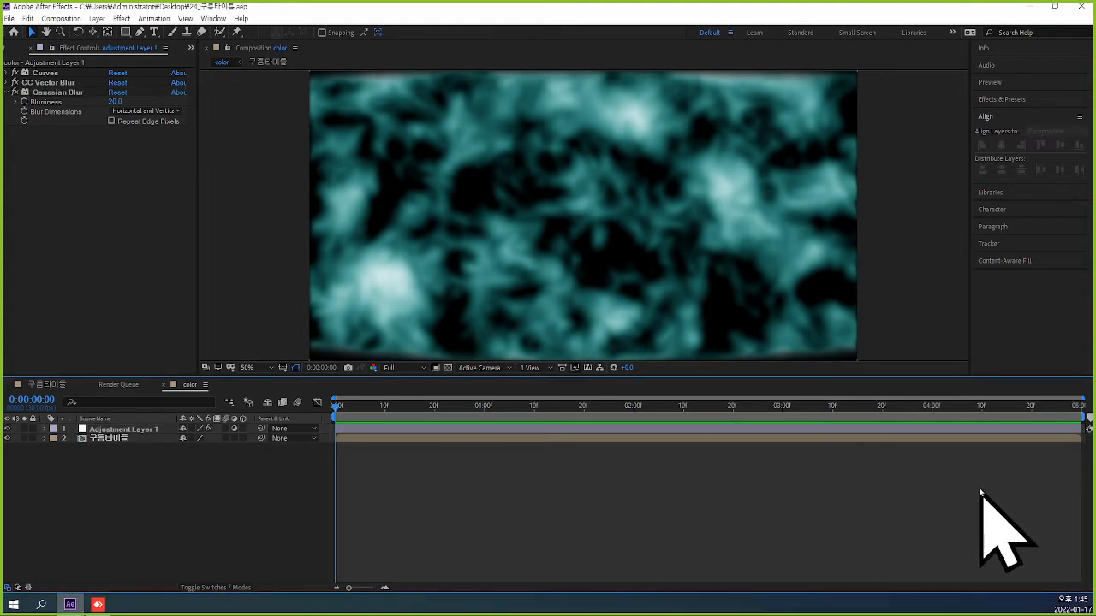
Set the duration of the color composition to 4 seconds.
{"action": "key", "text": "ctrl+k"}
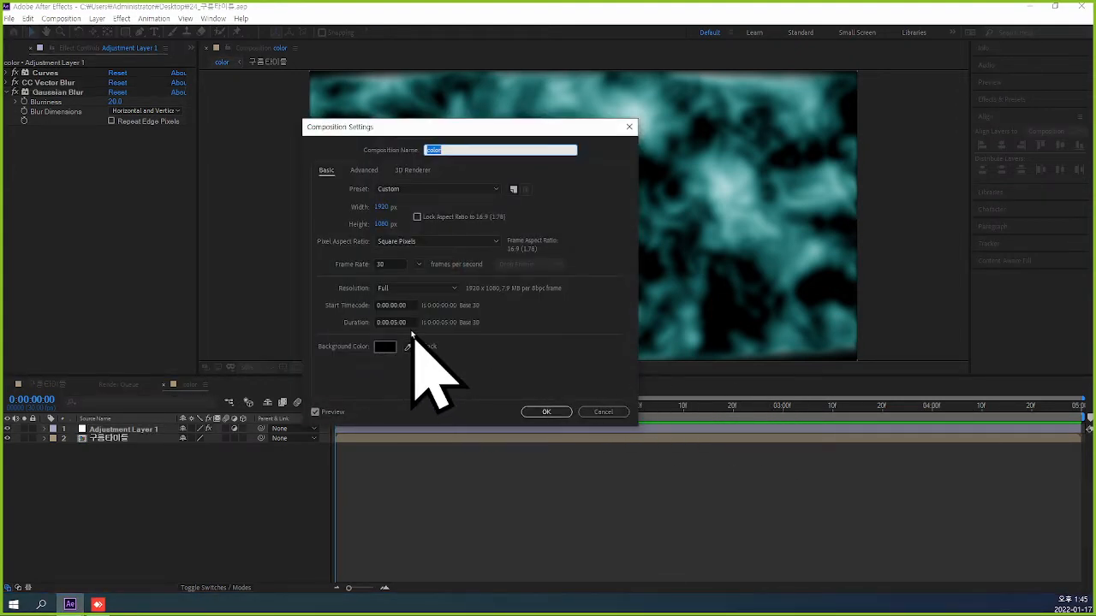
{"action": "left_click", "coordinate": [400, 323]}
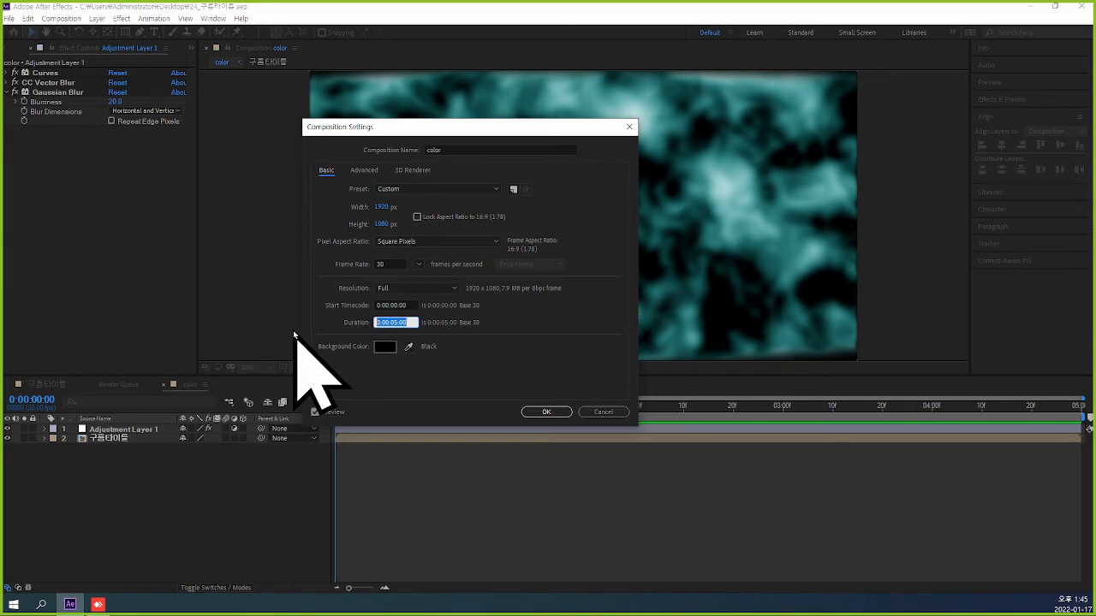
{"action": "type", "text": "400"}
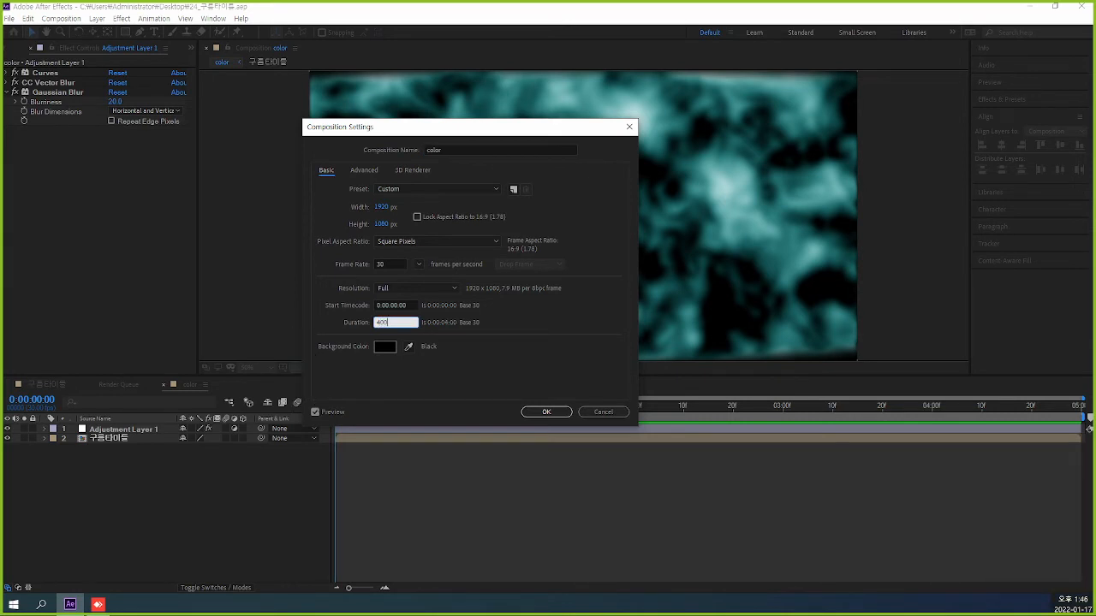
{"action": "key", "text": "Return"}
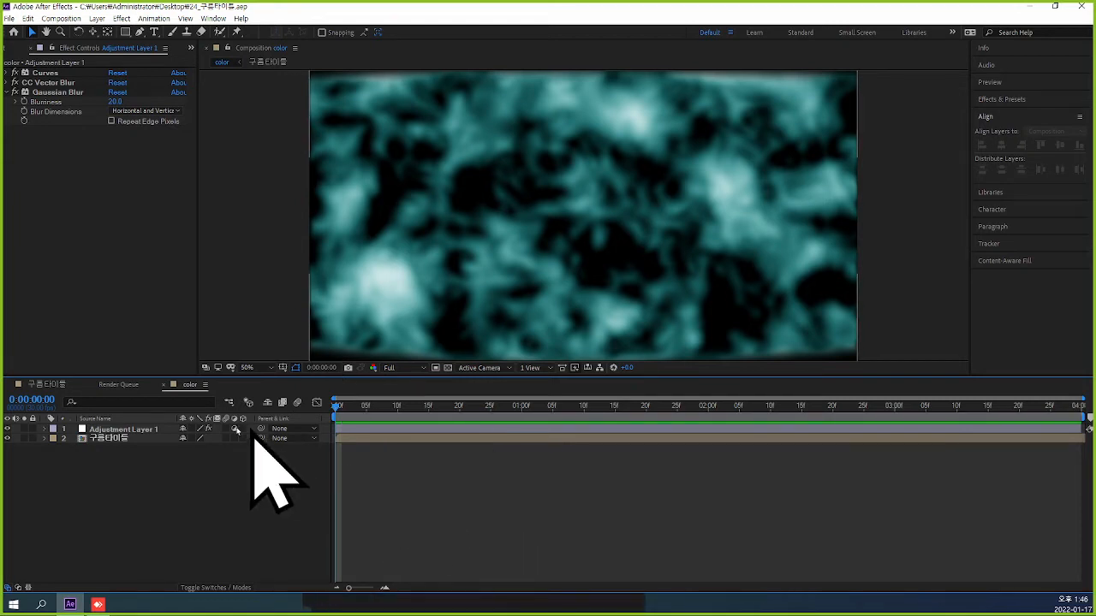
Close the color timeline, the Render Queue and the 구름타이틀 timeline.
{"action": "left_click", "coordinate": [141, 387]}
{"action": "left_click", "coordinate": [162, 385]}
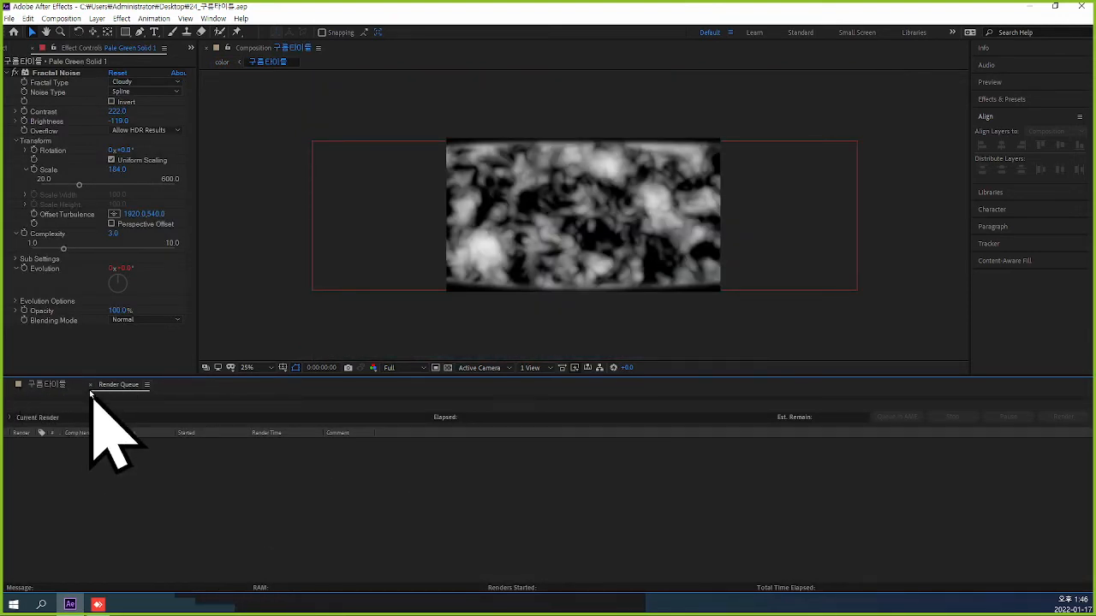
{"action": "left_click", "coordinate": [89, 384]}
{"action": "left_click", "coordinate": [15, 385]}
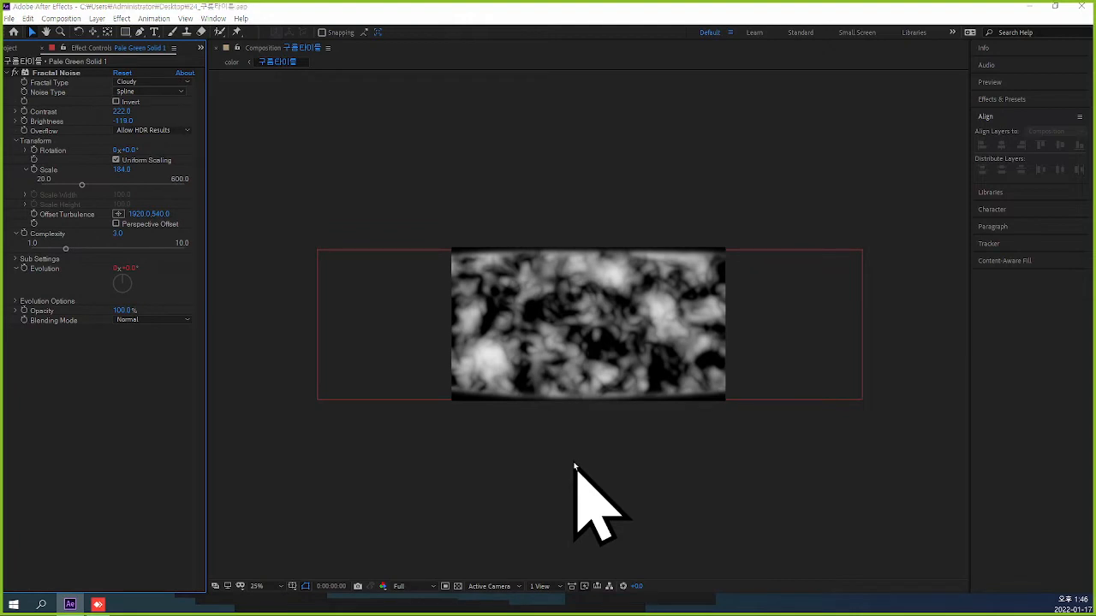
Create a new composition named text.
{"action": "key", "text": "ctrl+n"}
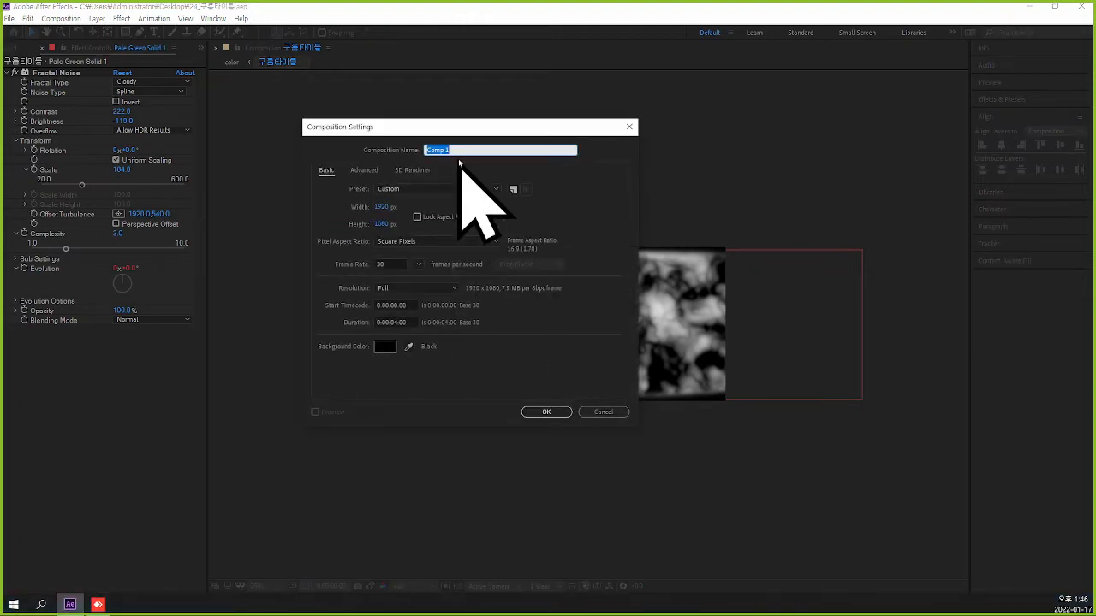
{"action": "type", "text": "text"}
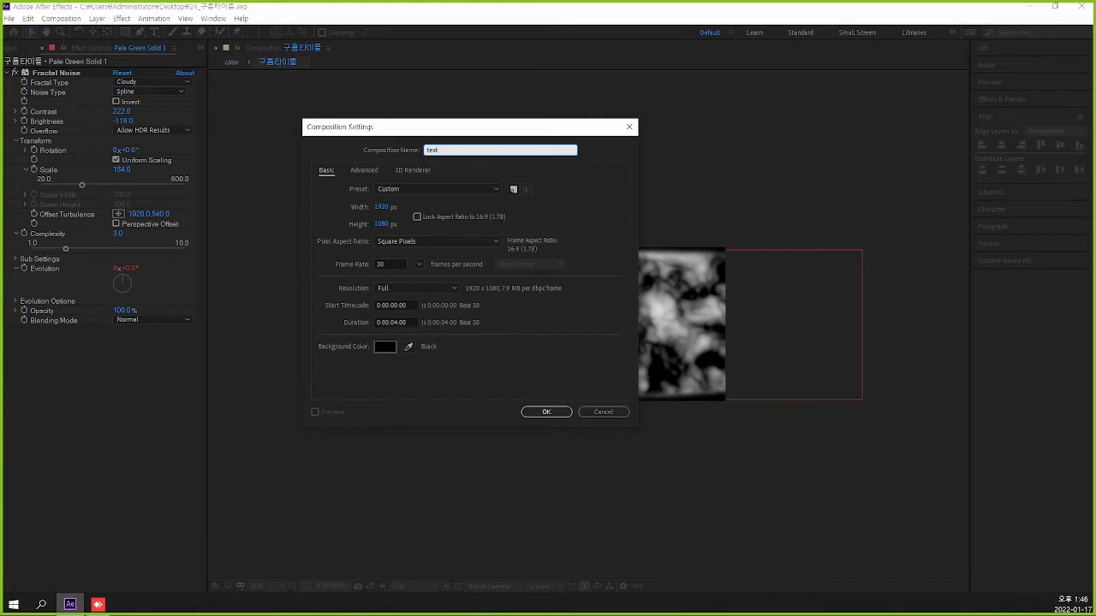
{"action": "key", "text": "Return"}
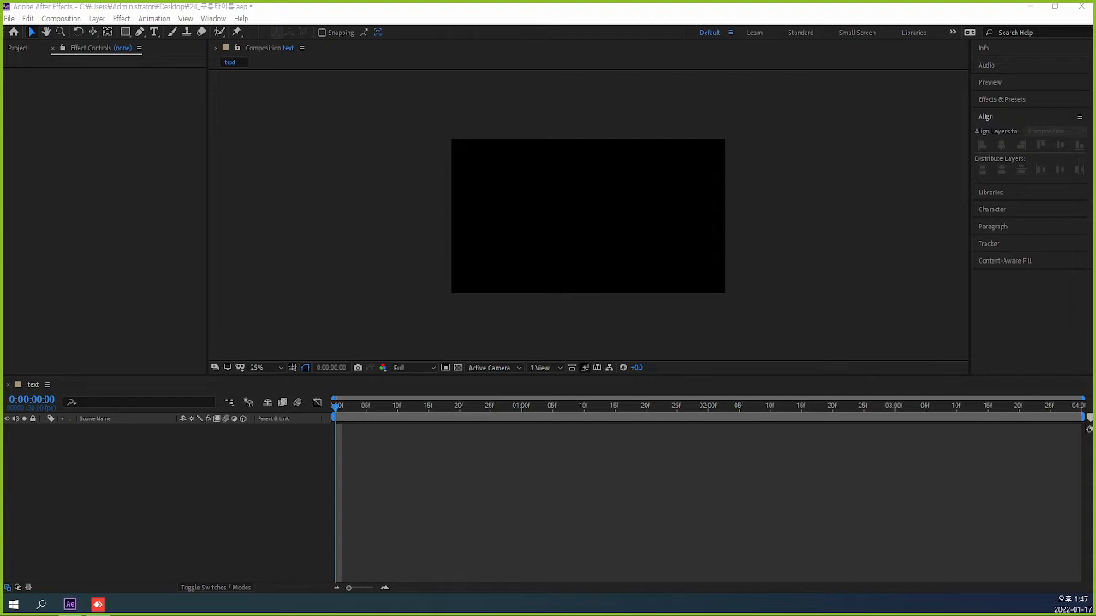
Add a text layer reading "구르믈 버서난" to the text composition.
{"action": "scroll", "coordinate": [828, 248], "scroll_direction": "up", "scroll_amount": 2}
{"action": "scroll", "coordinate": [827, 248], "scroll_direction": "down", "scroll_amount": 2}
{"action": "scroll", "coordinate": [827, 248], "scroll_direction": "up", "scroll_amount": 2}
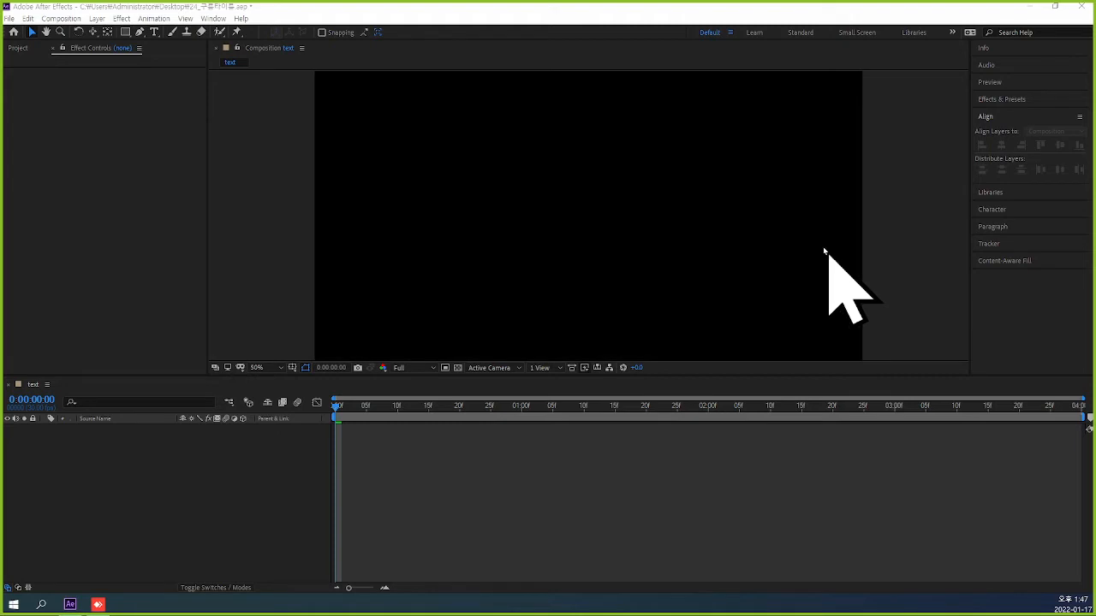
{"action": "left_click_drag", "start_coordinate": [675, 377], "coordinate": [694, 504]}
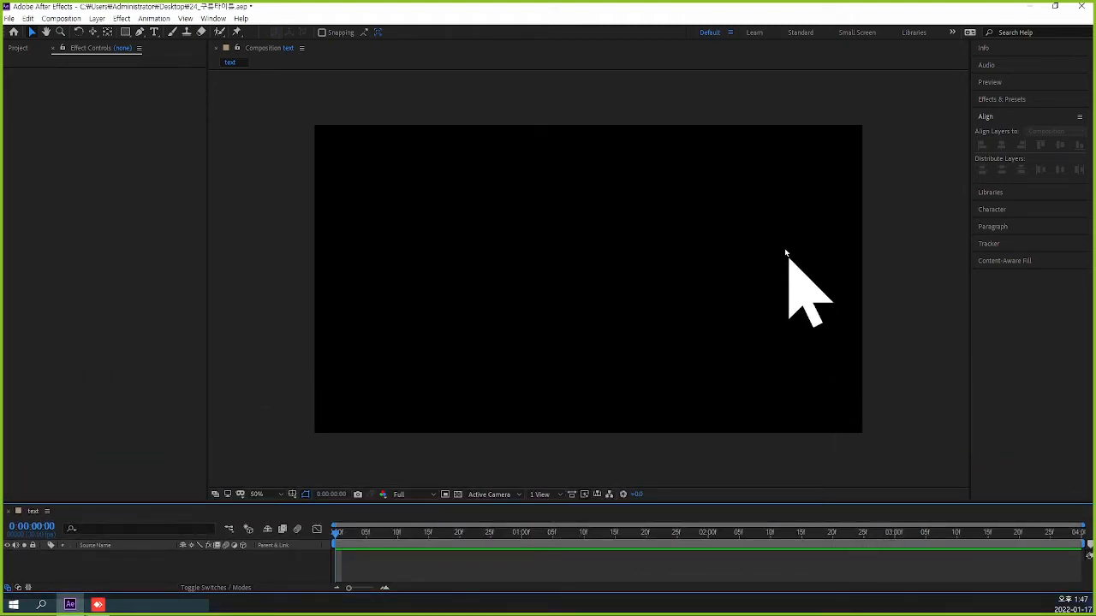
{"action": "left_click", "coordinate": [154, 33]}
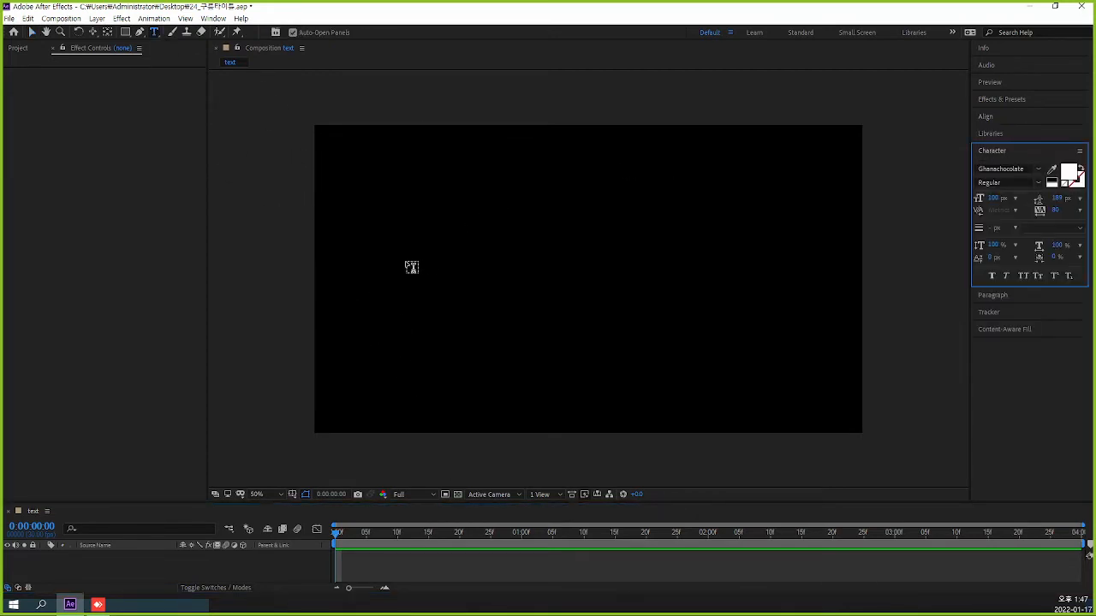
{"action": "left_click", "coordinate": [385, 269]}
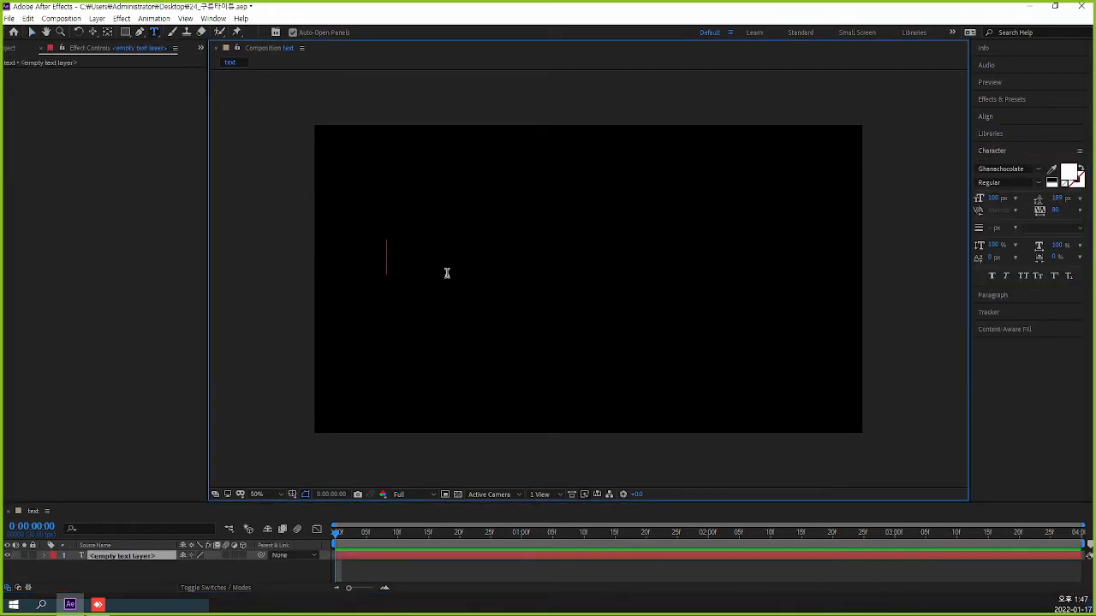
{"action": "type", "text": "rnfm"}
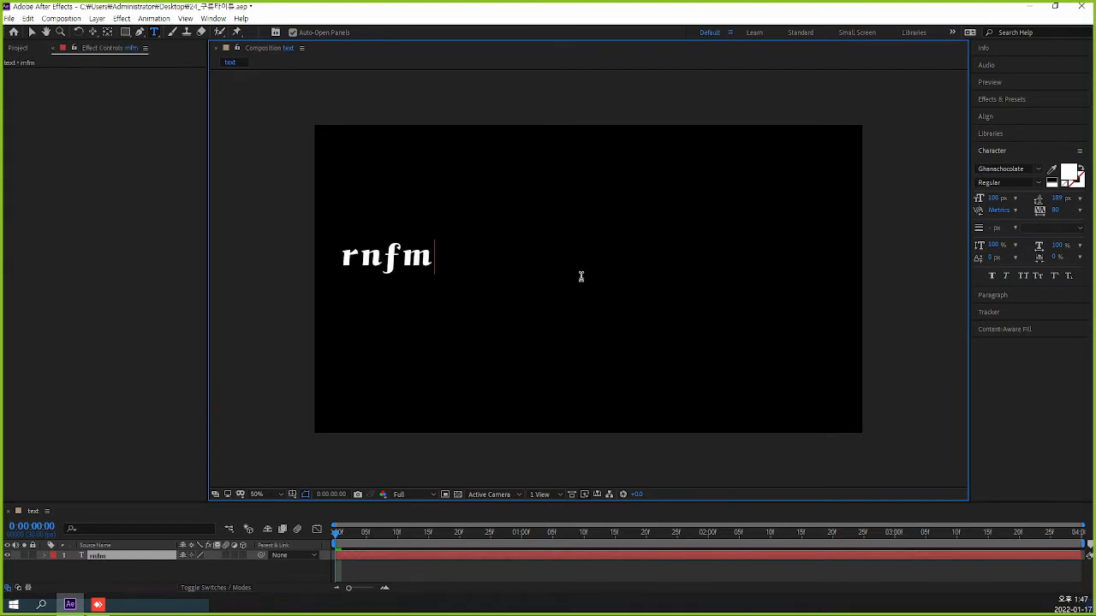
{"action": "key", "text": "BackSpace"}
{"action": "key", "text": "BackSpace"}
{"action": "key", "text": "BackSpace"}
{"action": "key", "text": "BackSpace"}
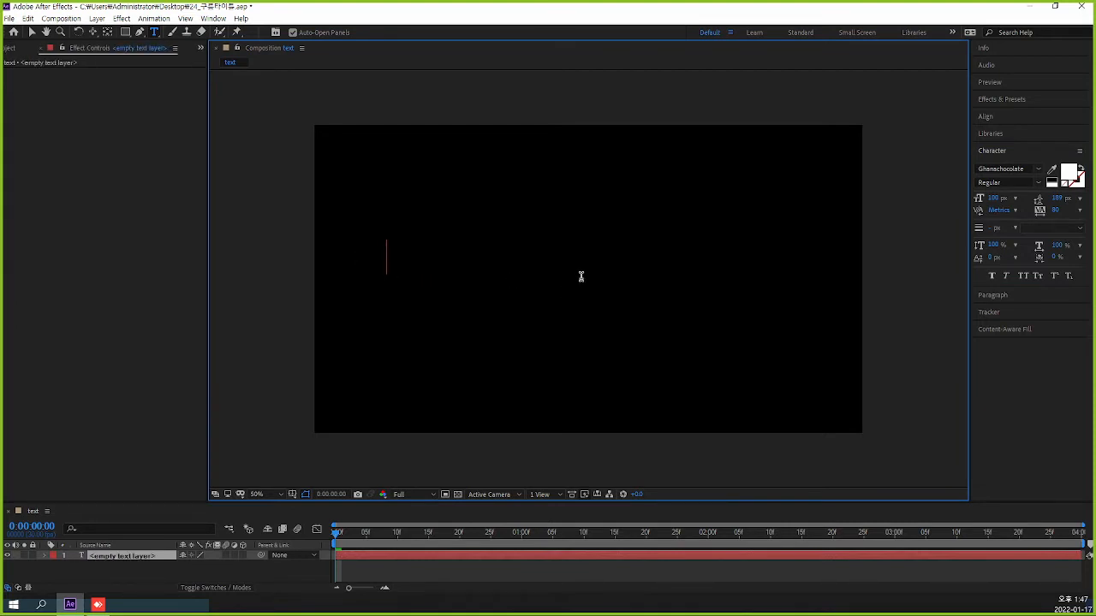
{"action": "type", "text": "구르"}
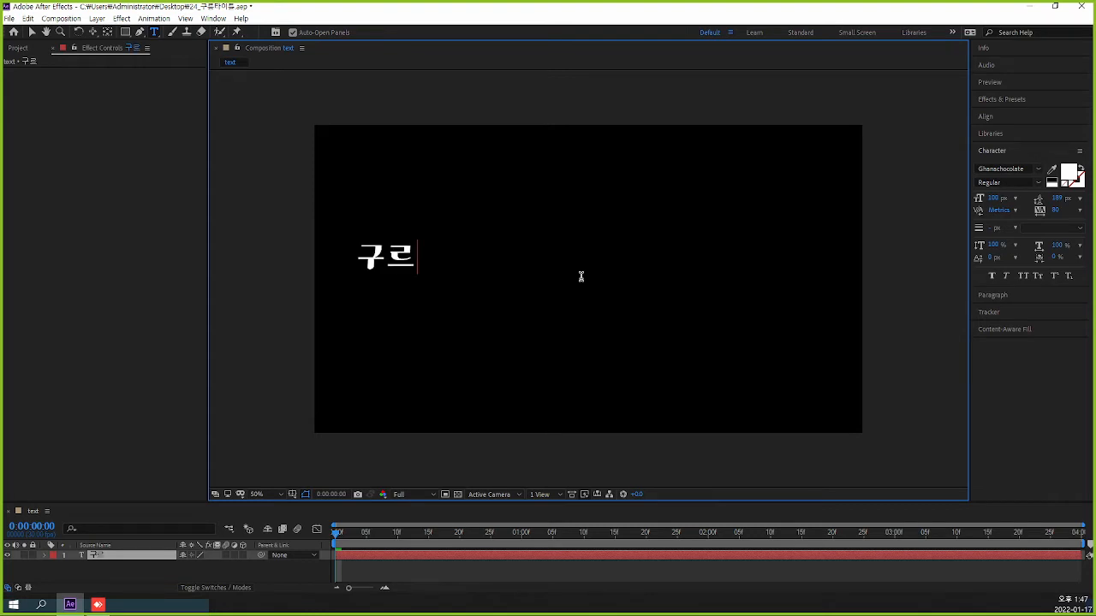
{"action": "type", "text": "믈"}
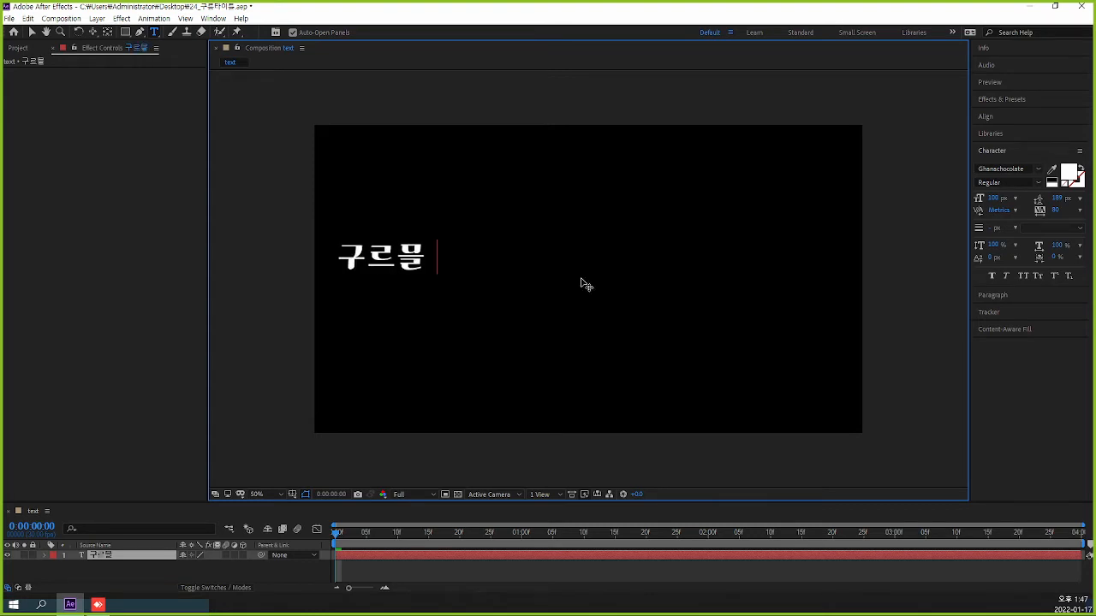
{"action": "type", "text": " 버"}
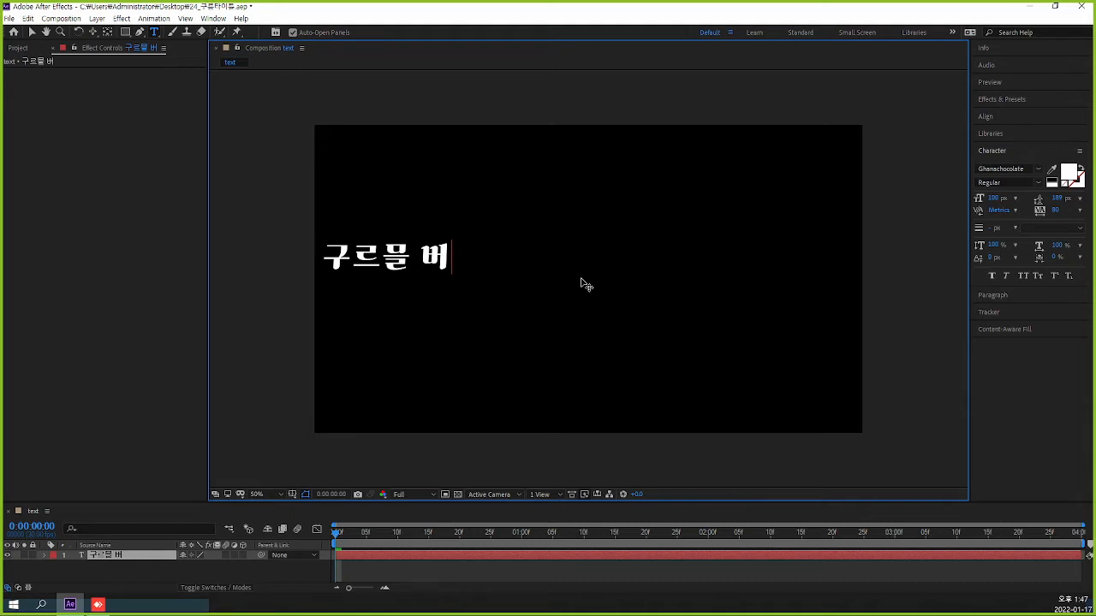
{"action": "type", "text": "서난"}
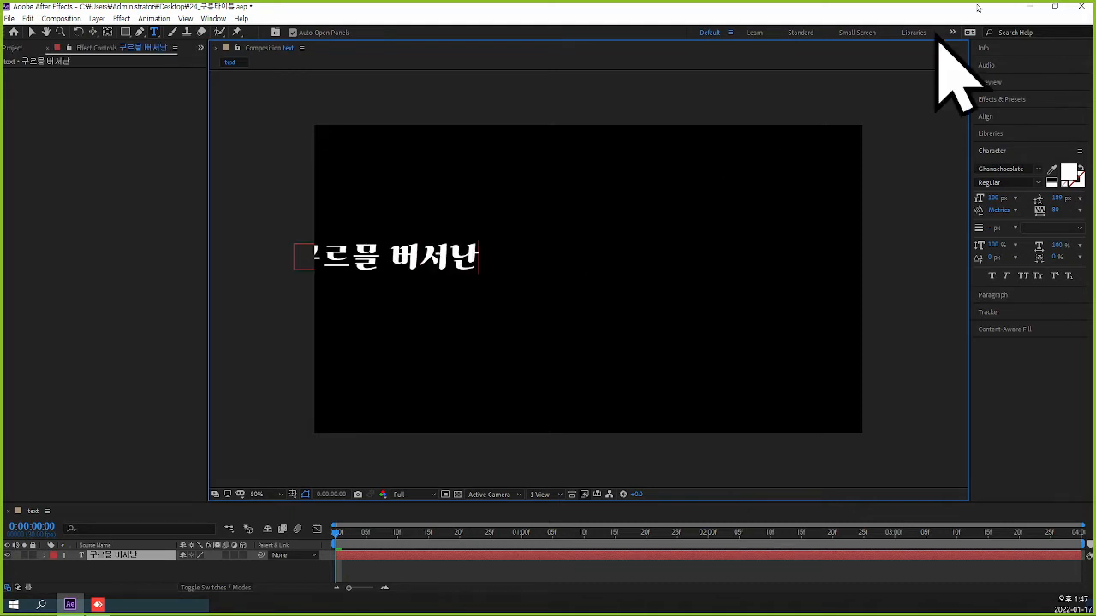
{"action": "left_click", "coordinate": [32, 32]}
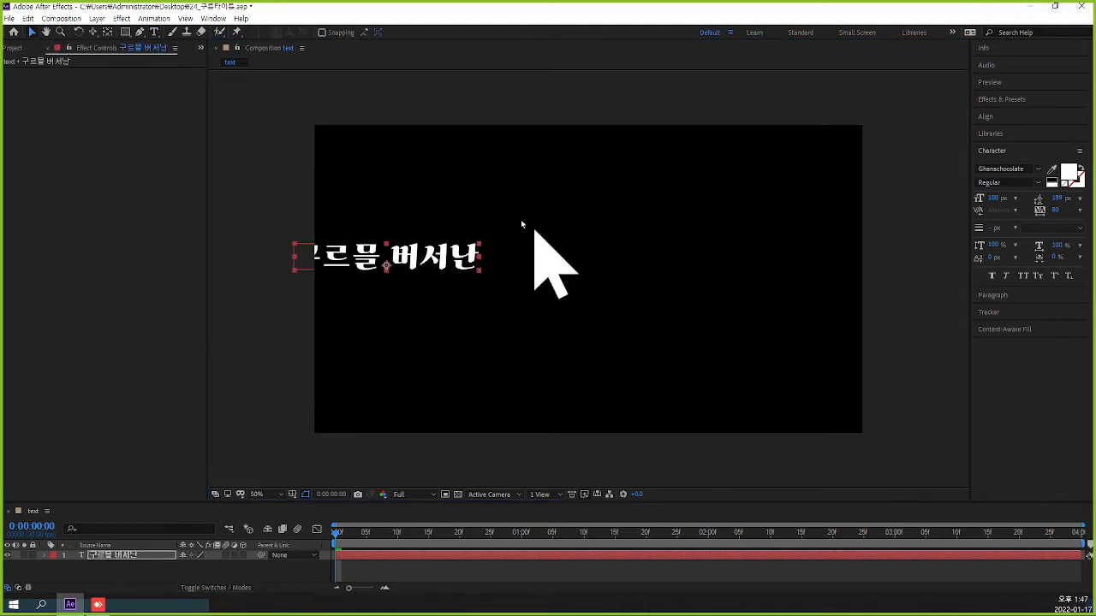
Move the title text to the middle of the frame and enlarge its font size to 241 px.
{"action": "left_click_drag", "start_coordinate": [435, 270], "coordinate": [614, 273]}
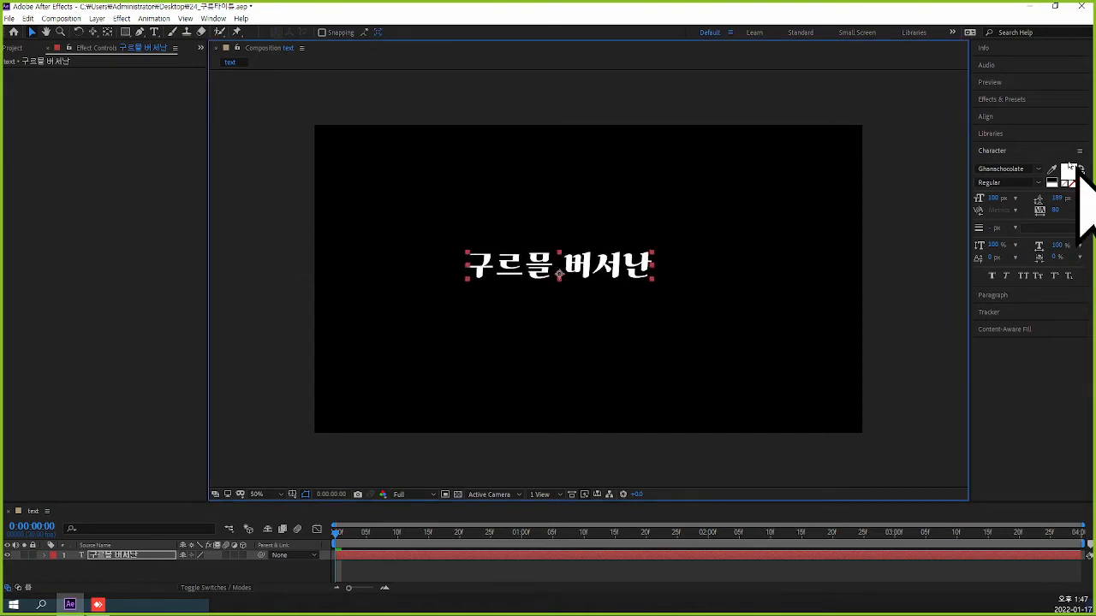
{"action": "left_click", "coordinate": [993, 197]}
{"action": "left_click_drag", "start_coordinate": [993, 198], "coordinate": [1064, 195]}
{"action": "left_click_drag", "start_coordinate": [772, 254], "coordinate": [793, 276]}
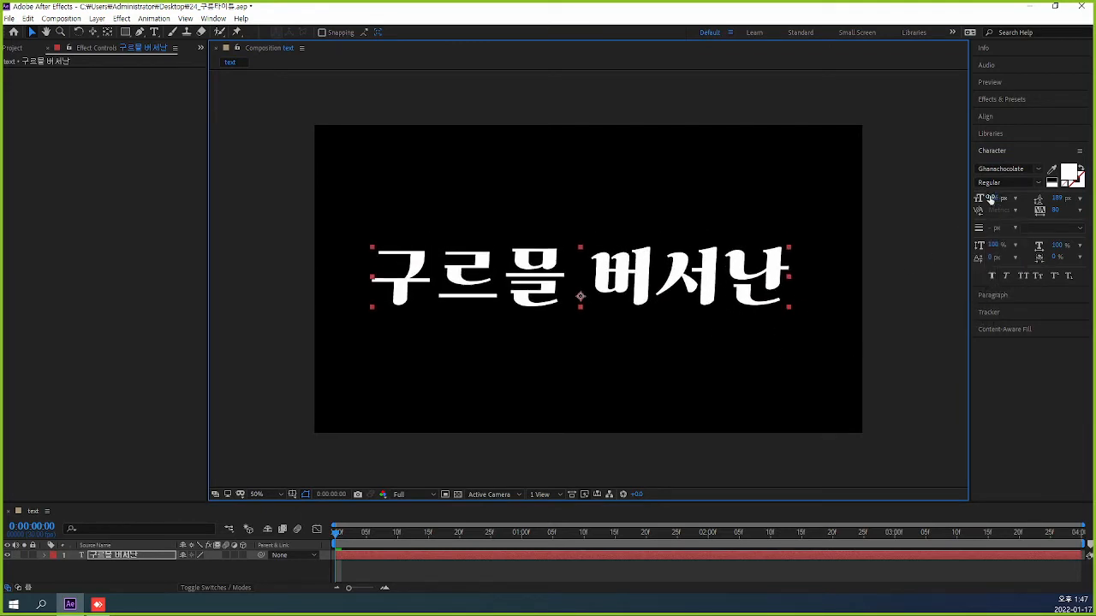
{"action": "left_click_drag", "start_coordinate": [994, 198], "coordinate": [1005, 203]}
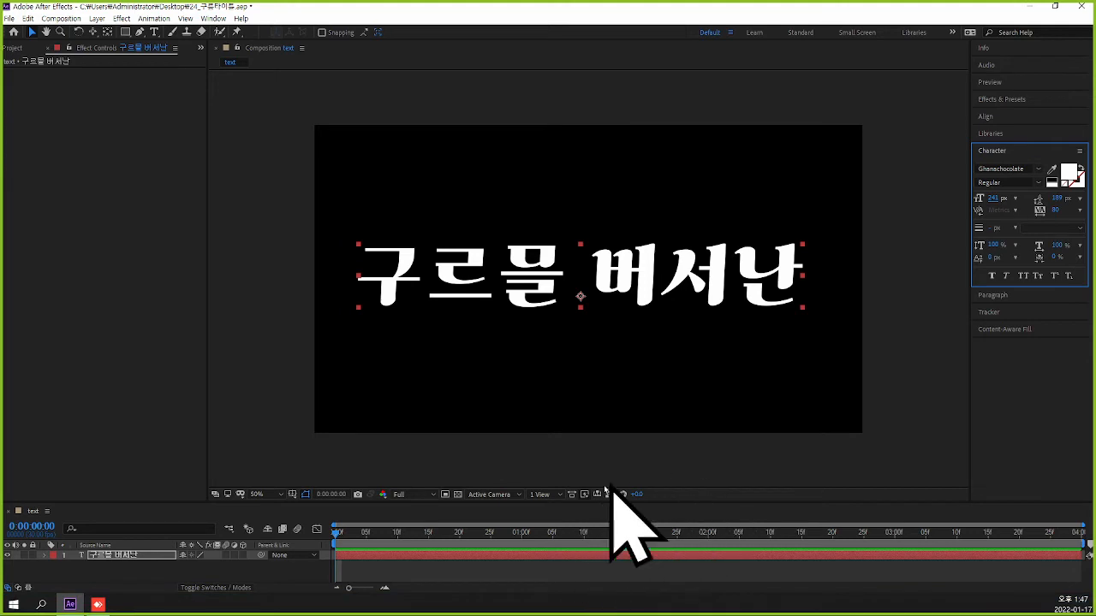
Try the KCCMurukmuruk font on the whole title text and undo the font change.
{"action": "left_click_drag", "start_coordinate": [531, 503], "coordinate": [560, 387]}
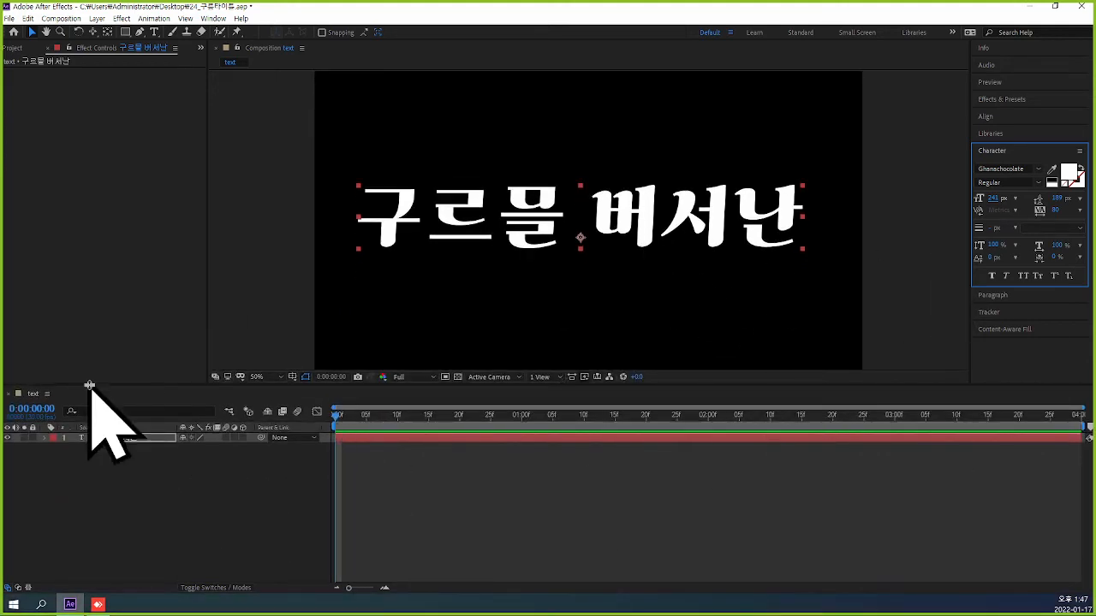
{"action": "left_click", "coordinate": [84, 442]}
{"action": "double_click", "coordinate": [84, 442]}
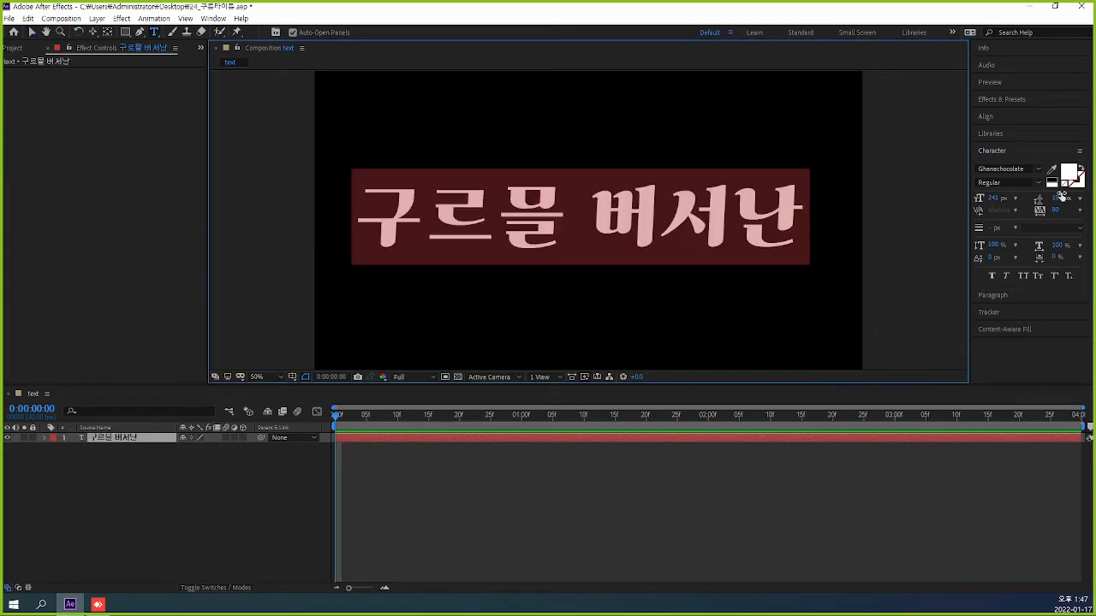
{"action": "left_click", "coordinate": [1037, 170]}
{"action": "left_click", "coordinate": [1039, 169]}
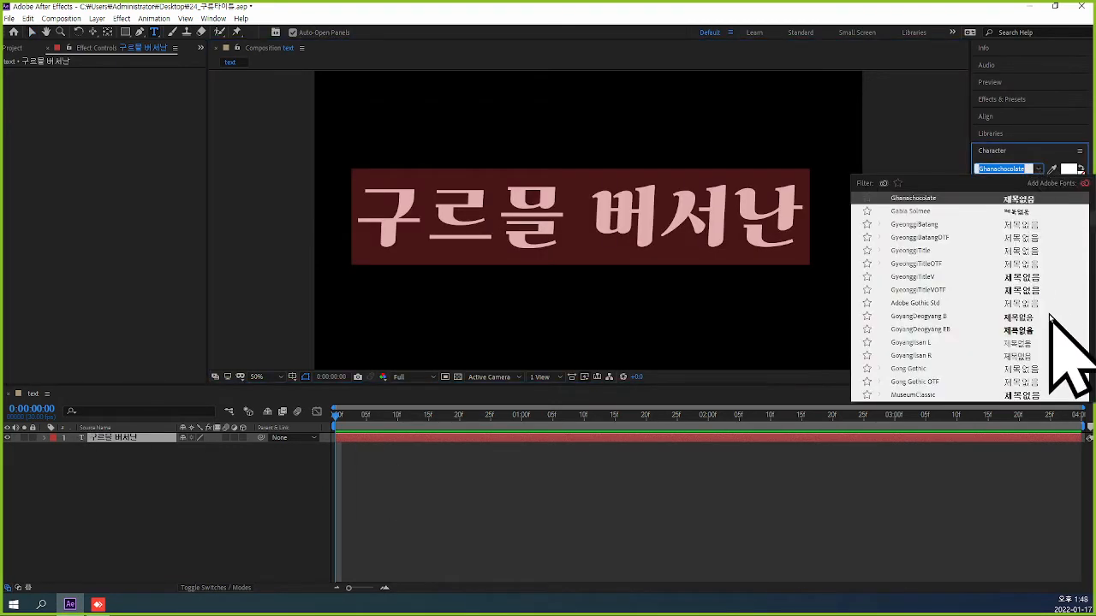
{"action": "scroll", "coordinate": [1070, 360], "scroll_direction": "up", "scroll_amount": 3}
{"action": "scroll", "coordinate": [1049, 315], "scroll_direction": "up", "scroll_amount": 3}
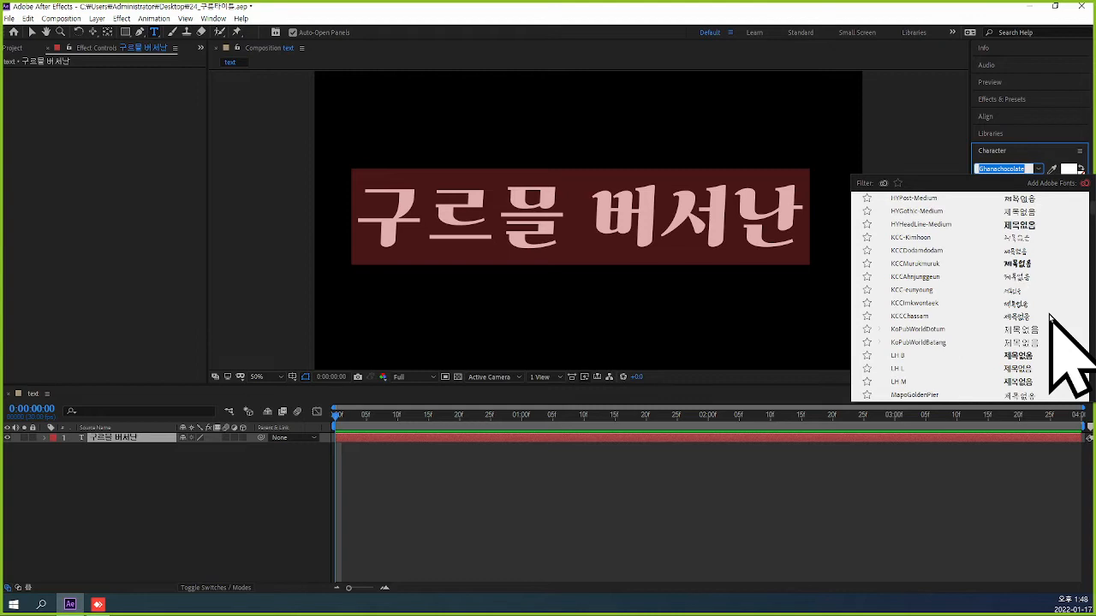
{"action": "left_click", "coordinate": [978, 264]}
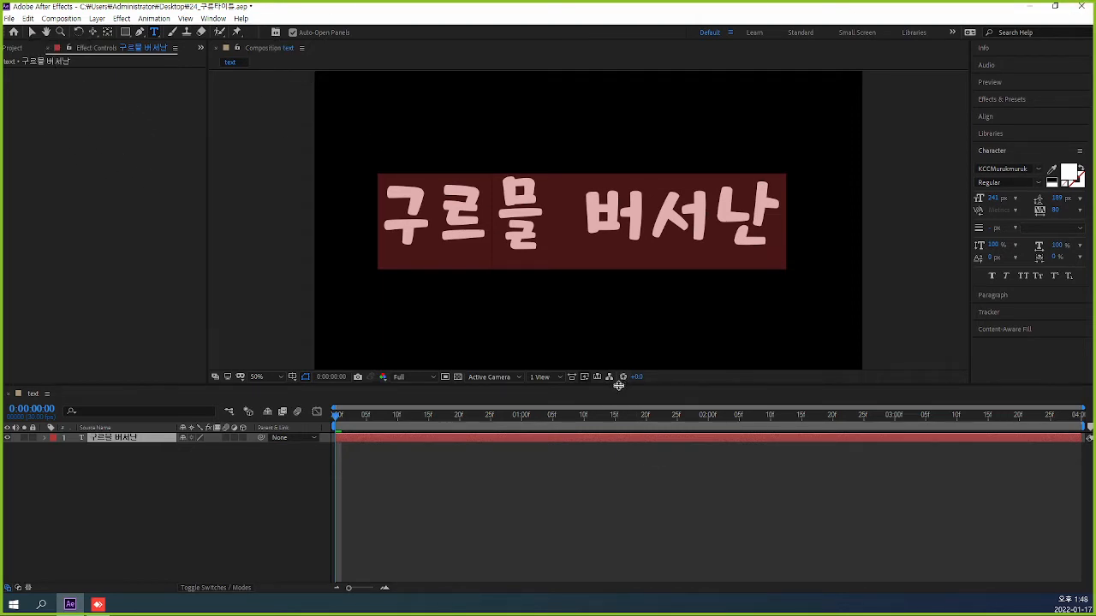
{"action": "key", "text": "ctrl+z"}
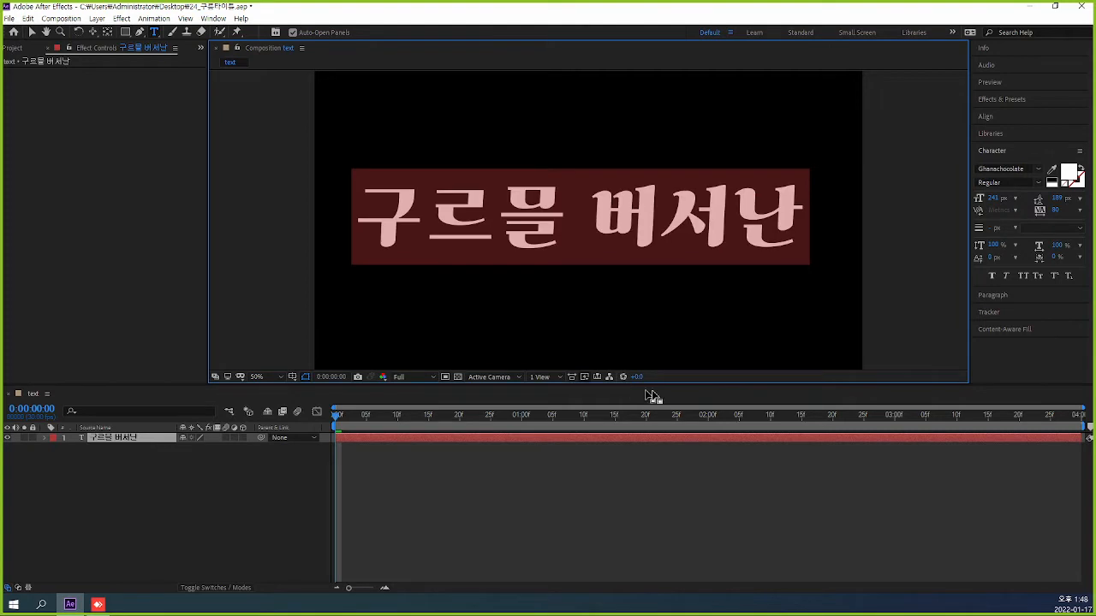
{"action": "left_click", "coordinate": [416, 163]}
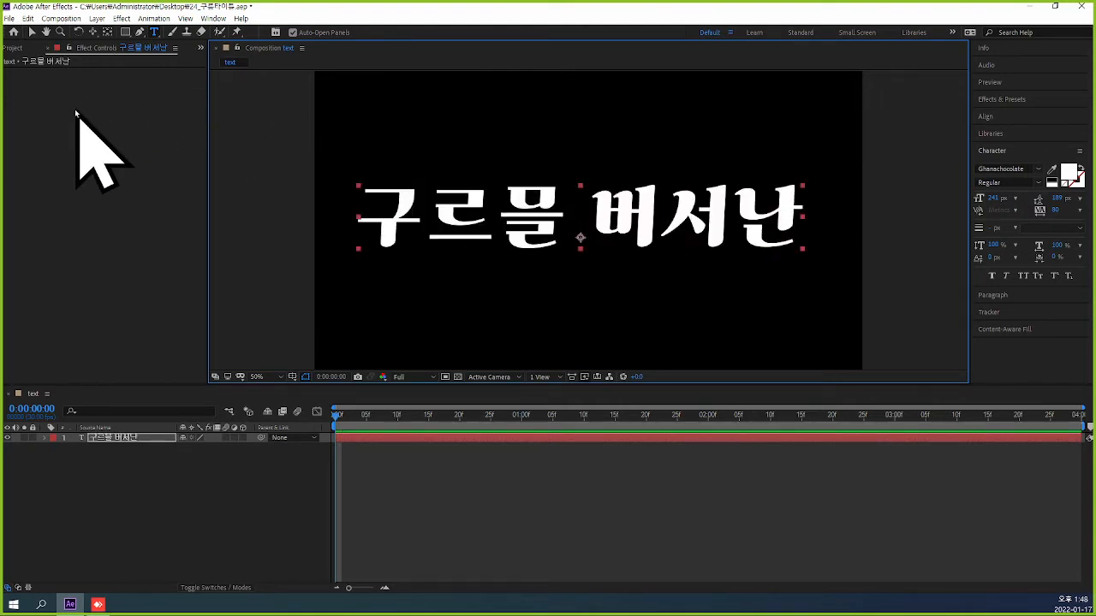
Nudge the title text slightly right and down to center it in the frame.
{"action": "left_click", "coordinate": [154, 33]}
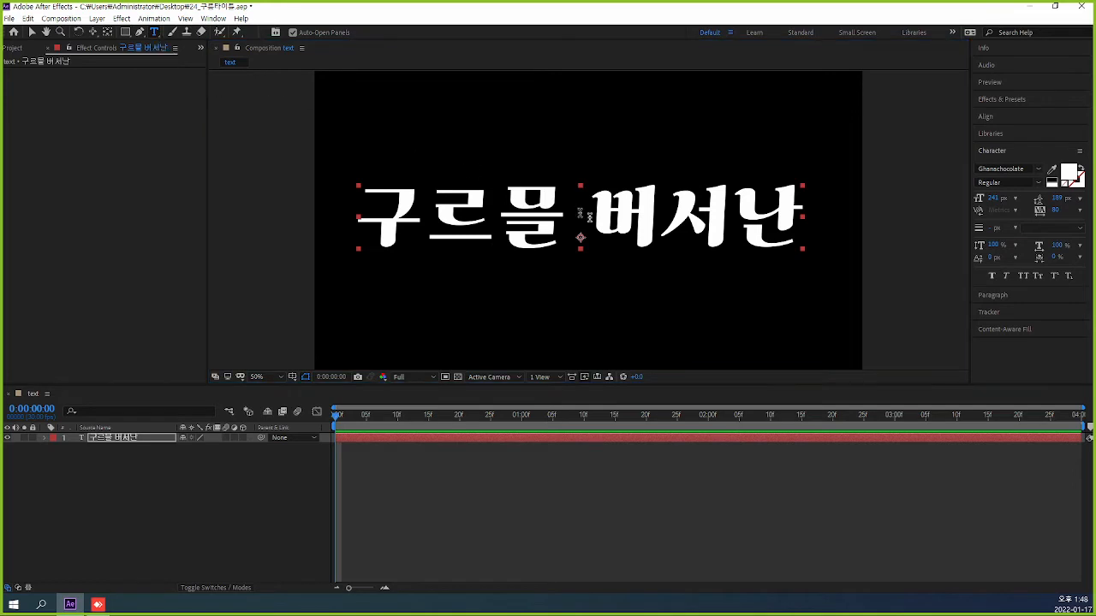
{"action": "left_click_drag", "start_coordinate": [381, 213], "coordinate": [818, 221]}
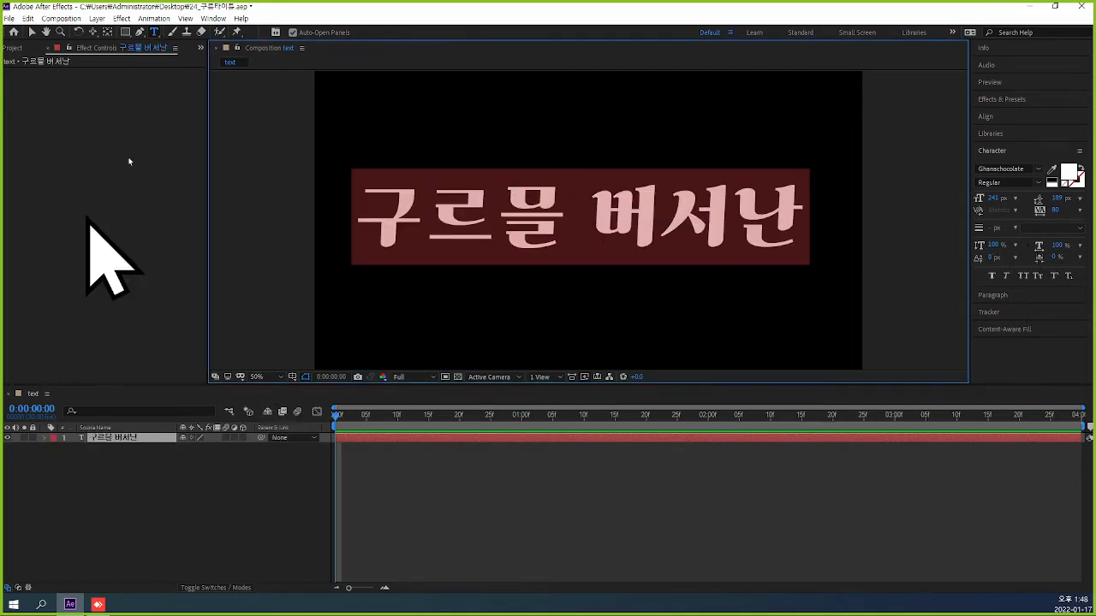
{"action": "left_click", "coordinate": [31, 33]}
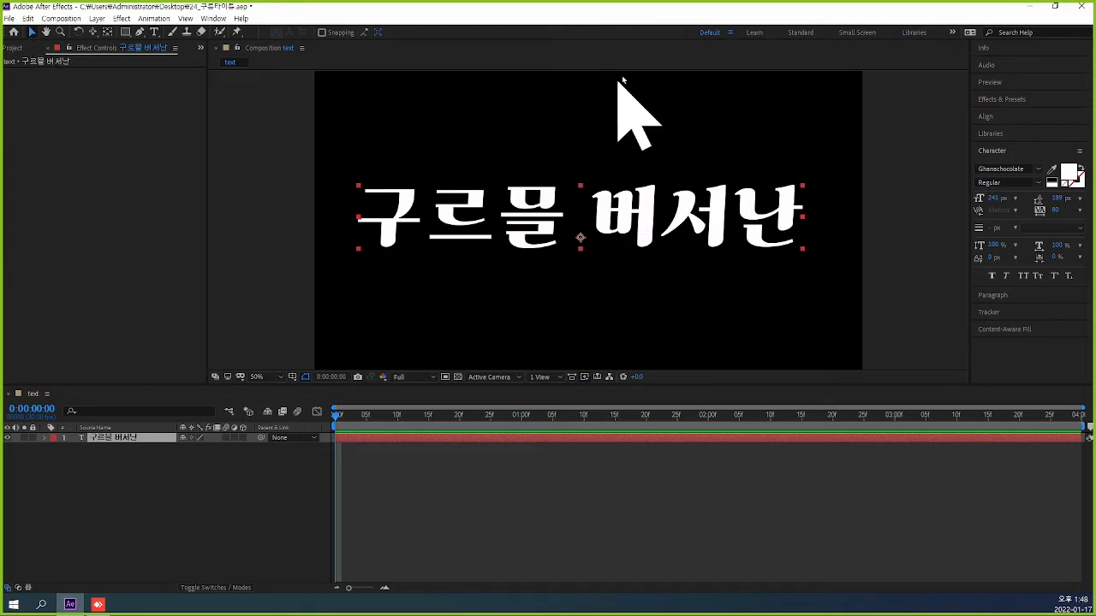
{"action": "left_click_drag", "start_coordinate": [715, 239], "coordinate": [722, 243]}
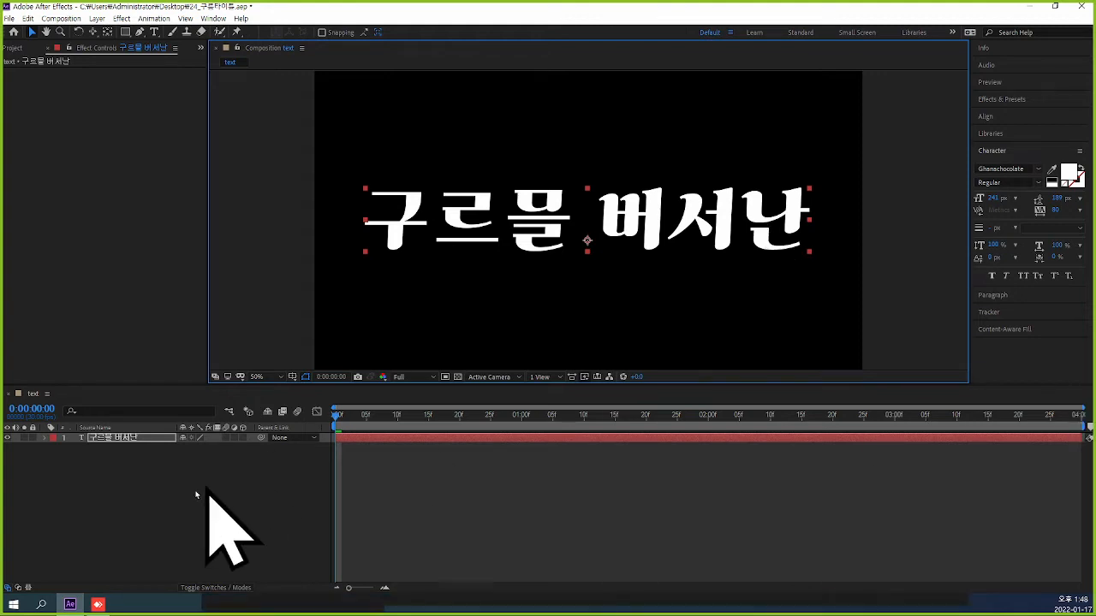
Split the title text layer at 0:00:02:00.
{"action": "left_click", "coordinate": [30, 409]}
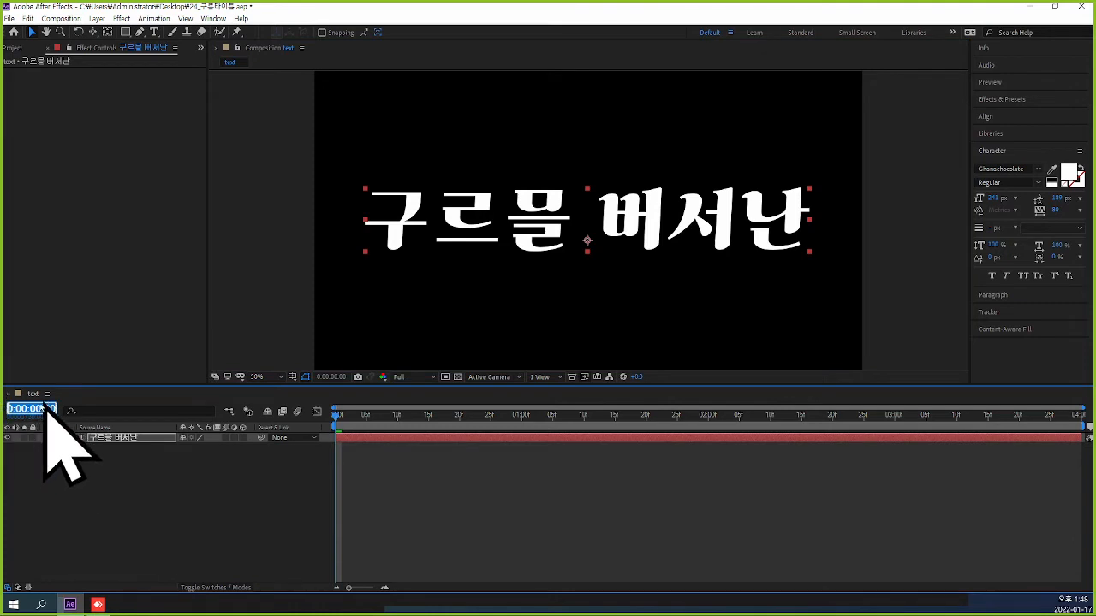
{"action": "type", "text": "2."}
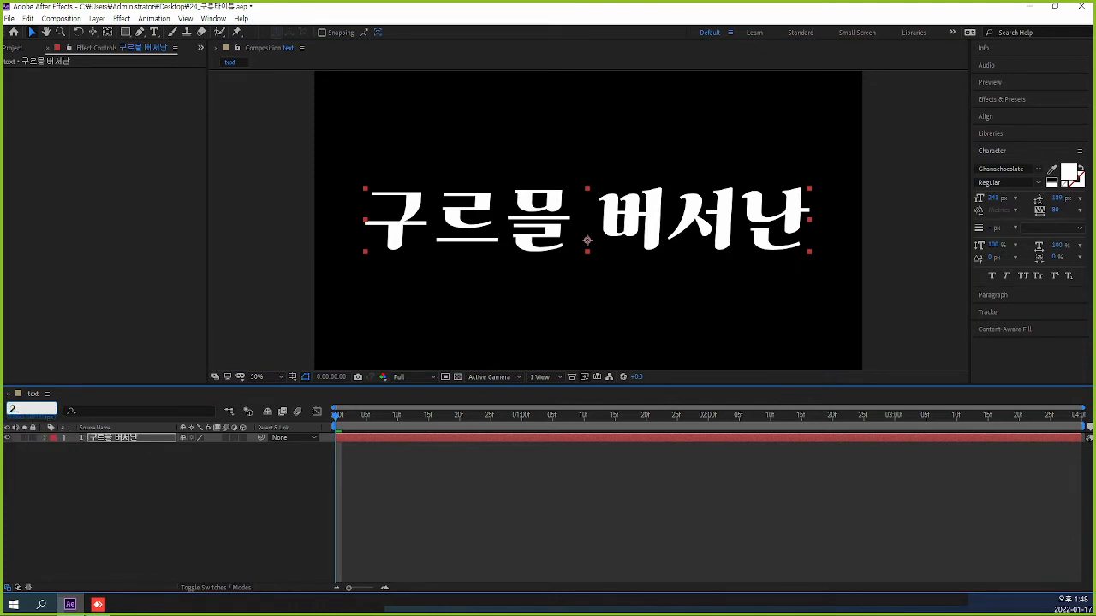
{"action": "key", "text": "Return"}
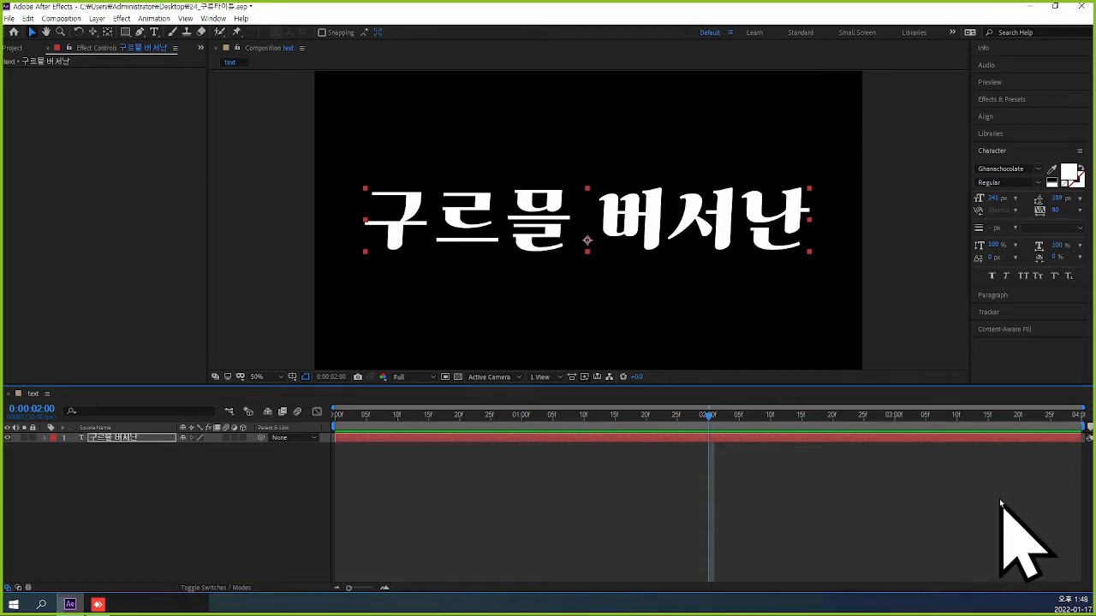
{"action": "left_click", "coordinate": [732, 464]}
{"action": "left_click", "coordinate": [716, 438]}
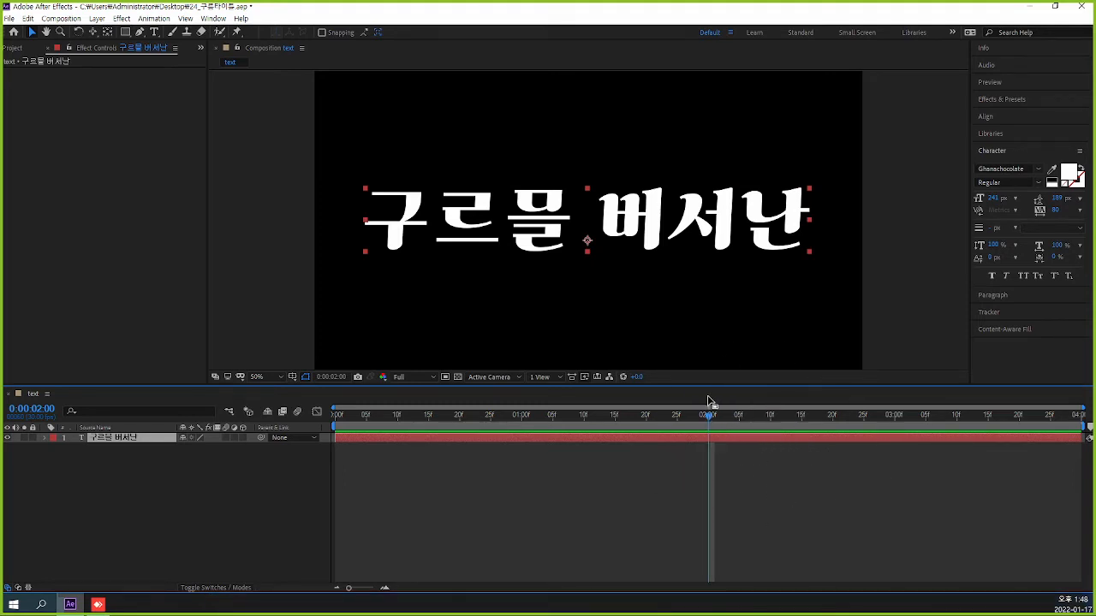
{"action": "left_click", "coordinate": [29, 19]}
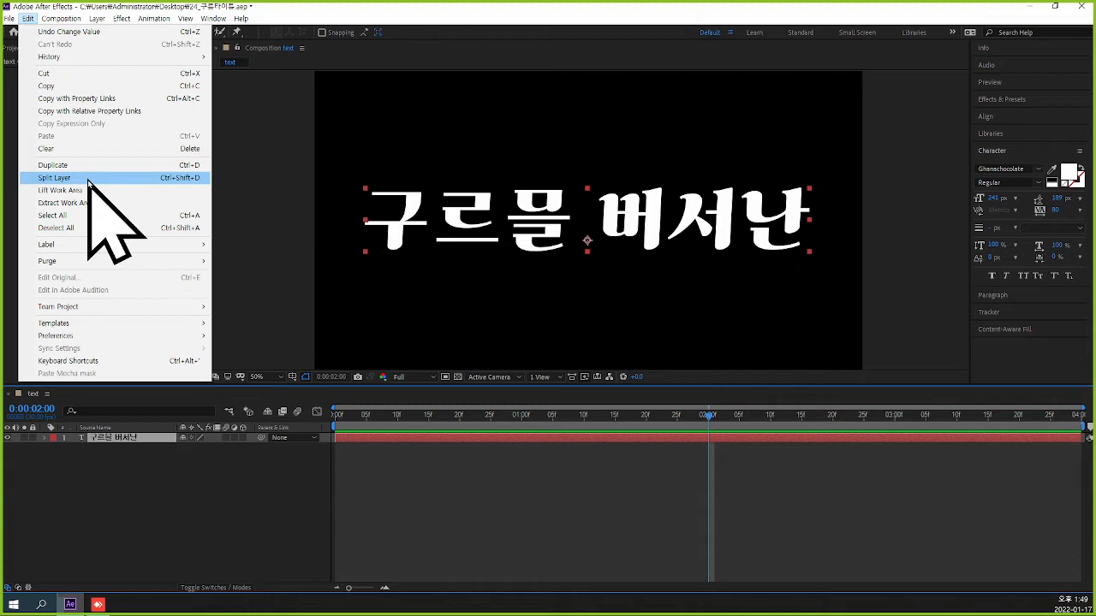
{"action": "left_click", "coordinate": [755, 443]}
{"action": "key", "text": "ctrl+shift+d"}
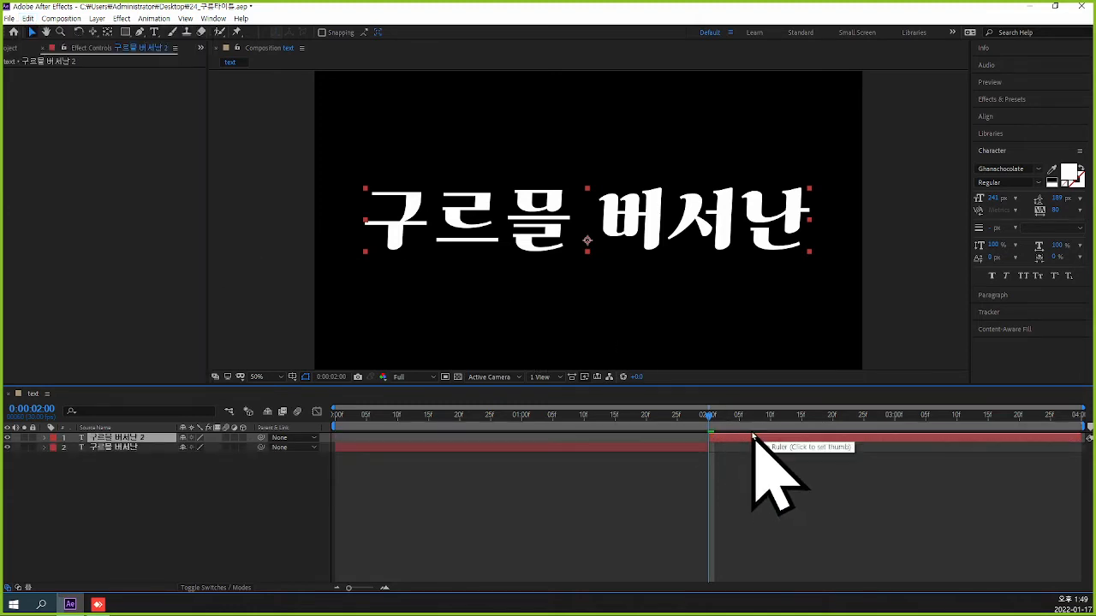
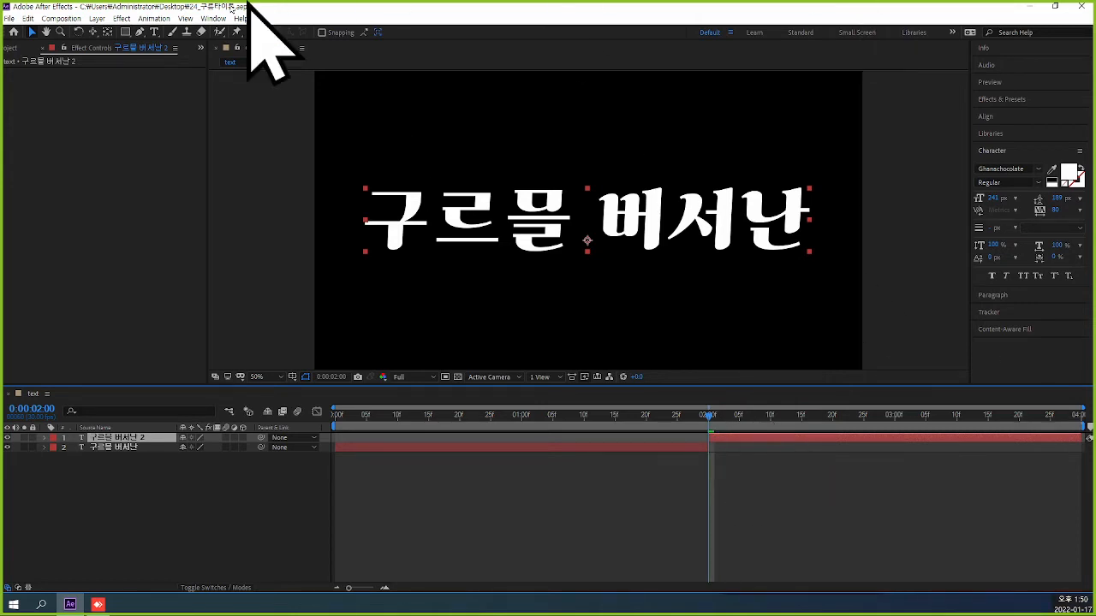
Replace the text of the title layer that starts at 0:00:02:00 with "달처럼".
{"action": "left_click", "coordinate": [155, 32]}
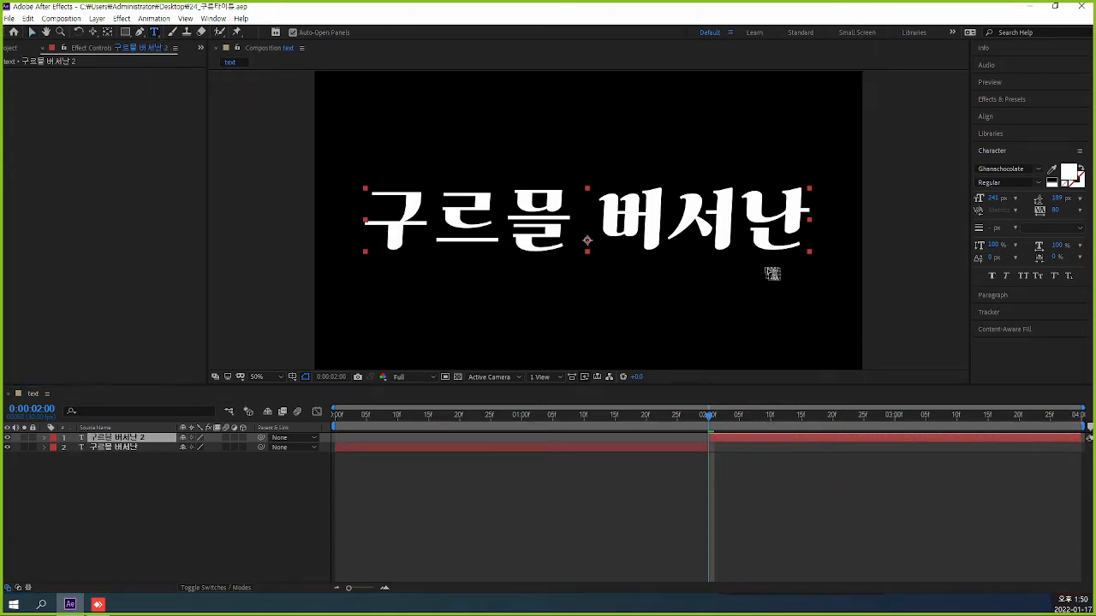
{"action": "left_click", "coordinate": [761, 442]}
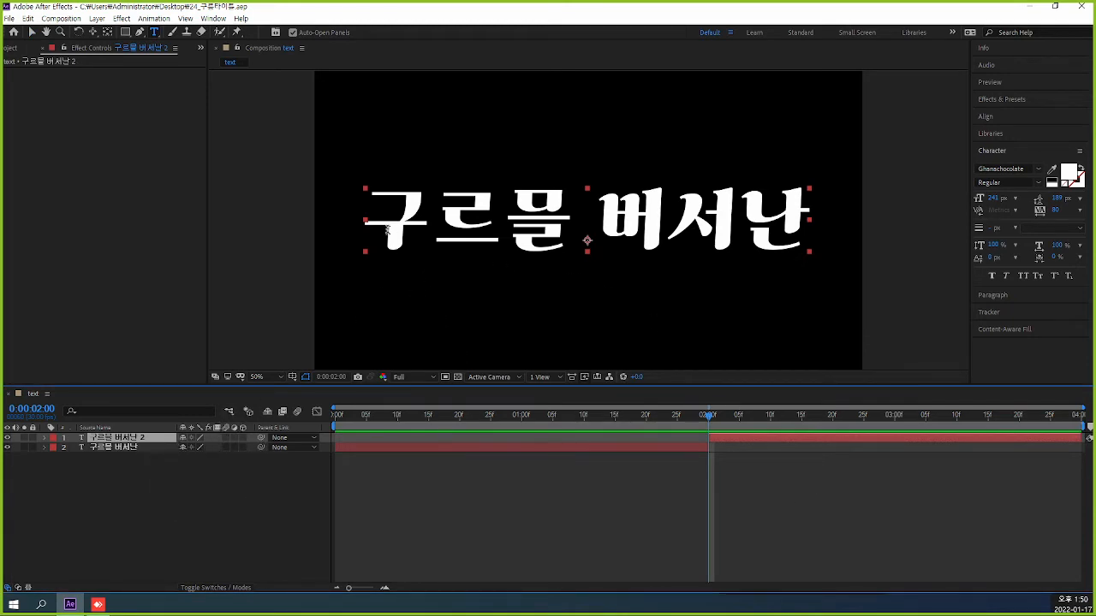
{"action": "left_click_drag", "start_coordinate": [377, 214], "coordinate": [805, 210]}
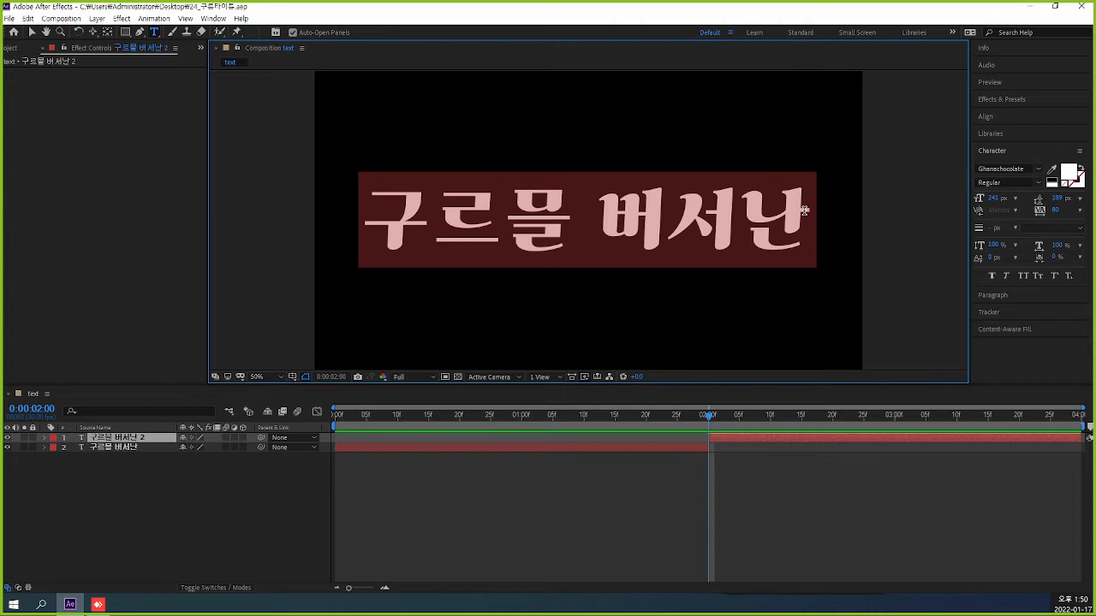
{"action": "type", "text": "닻처"}
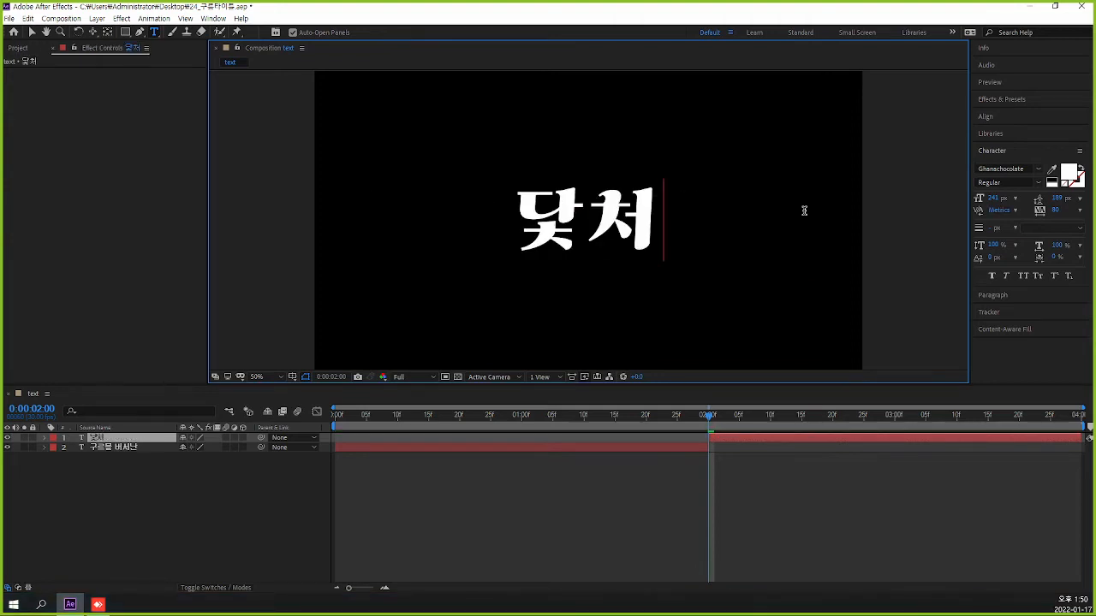
{"action": "key", "text": "BackSpace"}
{"action": "key", "text": "BackSpace"}
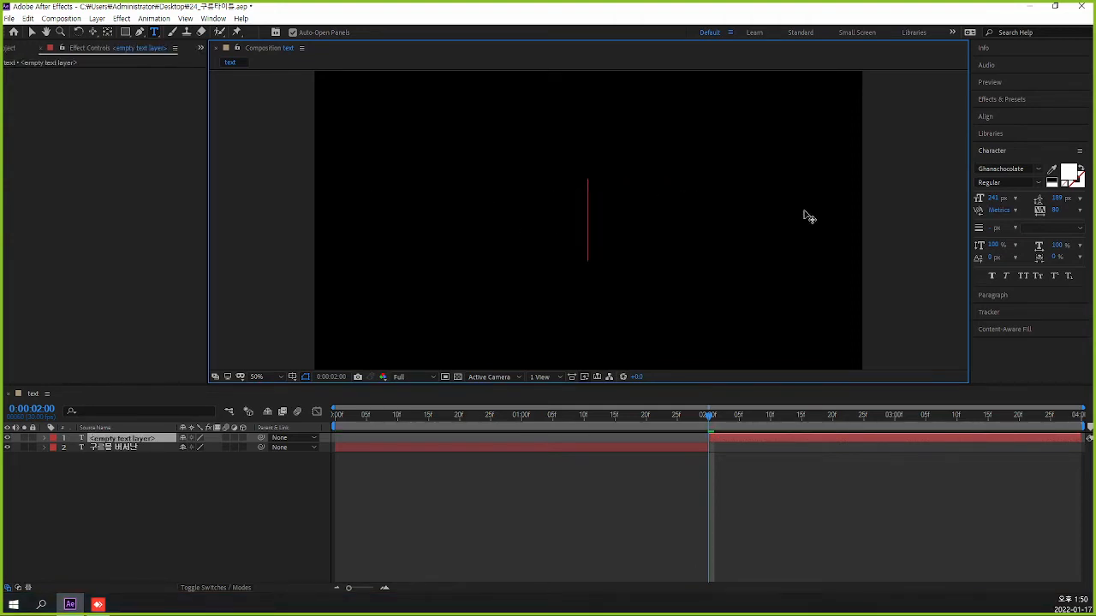
{"action": "type", "text": "달처"}
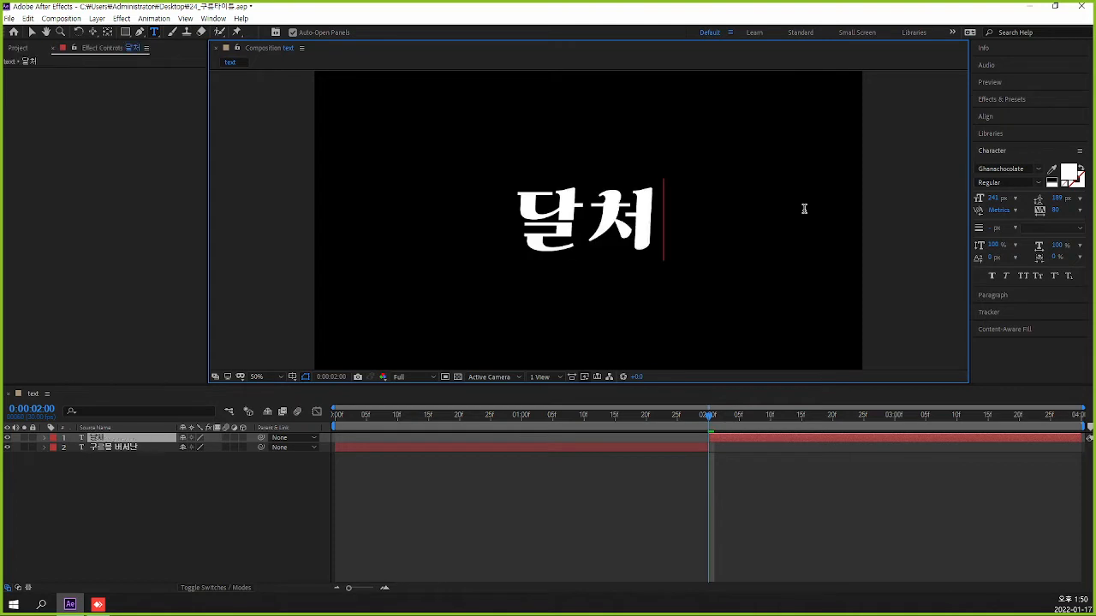
{"action": "type", "text": "럼"}
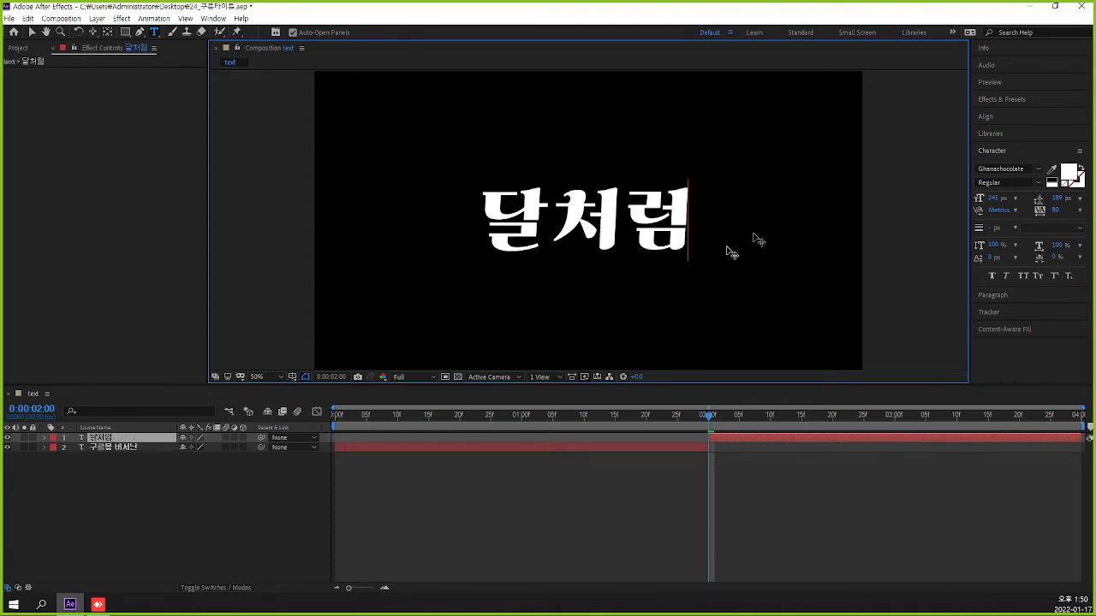
{"action": "left_click", "coordinate": [32, 32]}
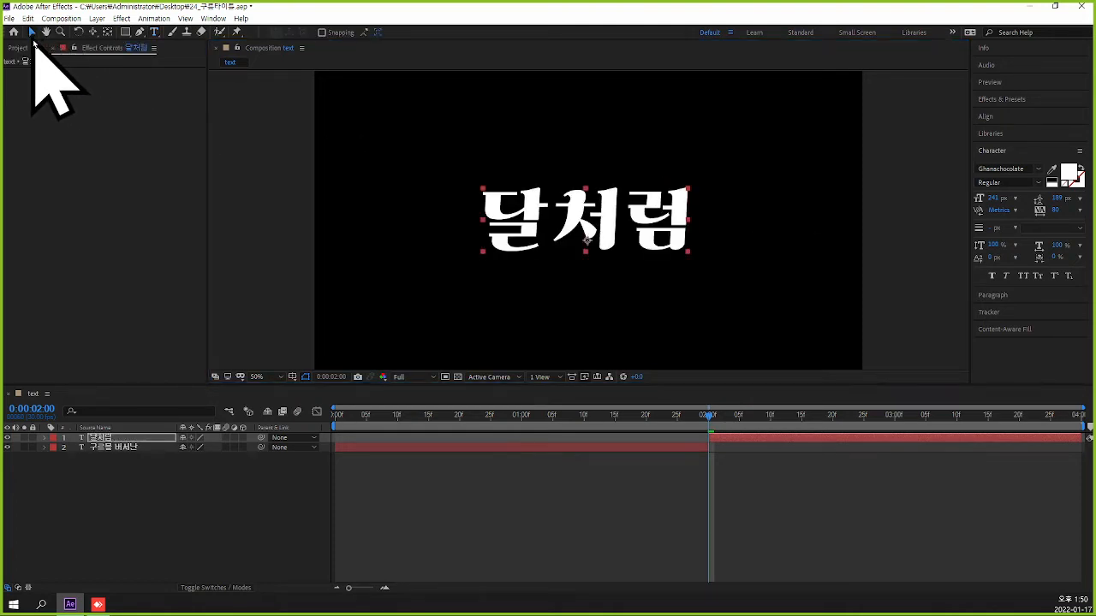
Scrub the text composition between its start and 0:00:02:00 to check the switch between the two titles.
{"action": "left_click", "coordinate": [814, 484]}
{"action": "left_click_drag", "start_coordinate": [710, 421], "coordinate": [320, 463]}
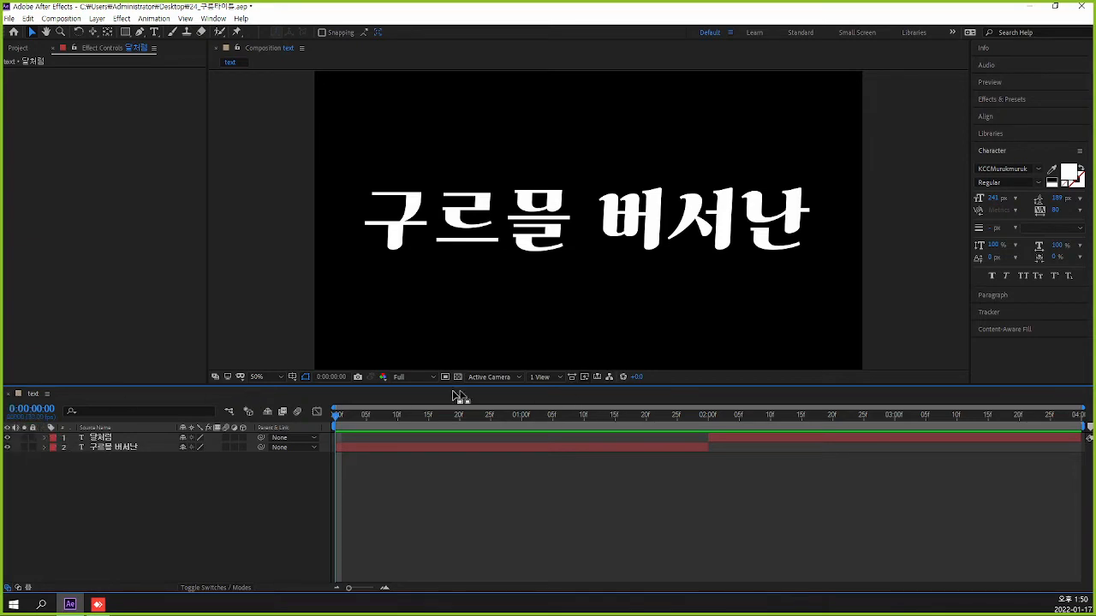
{"action": "left_click_drag", "start_coordinate": [336, 416], "coordinate": [710, 428]}
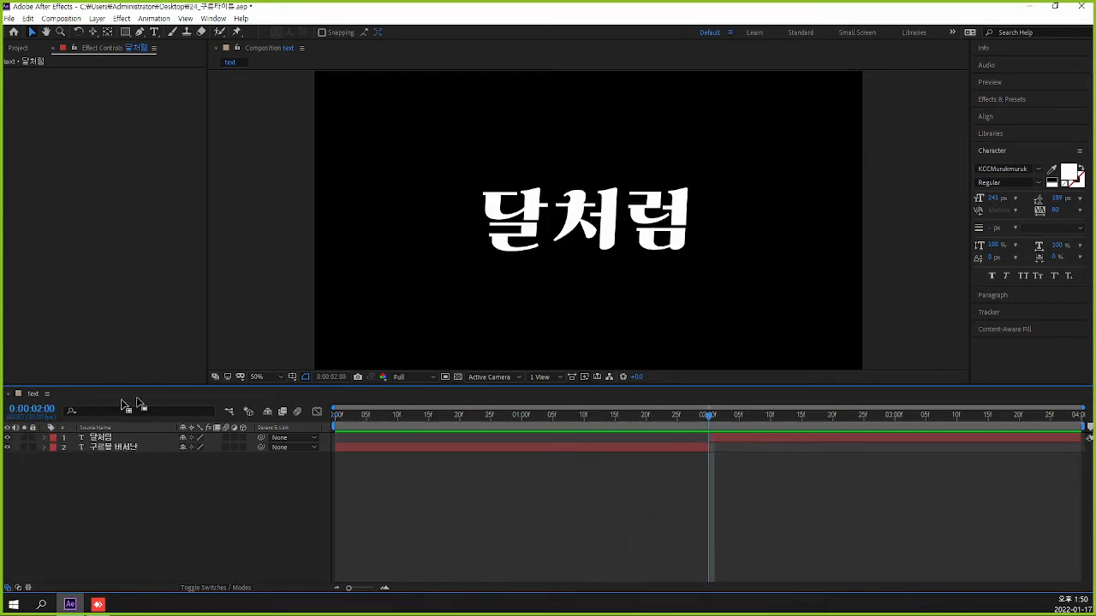
Close the text composition's timeline and create a 1920 x 1080, 30 fps, 4-second composition named "final".
{"action": "left_click", "coordinate": [8, 395]}
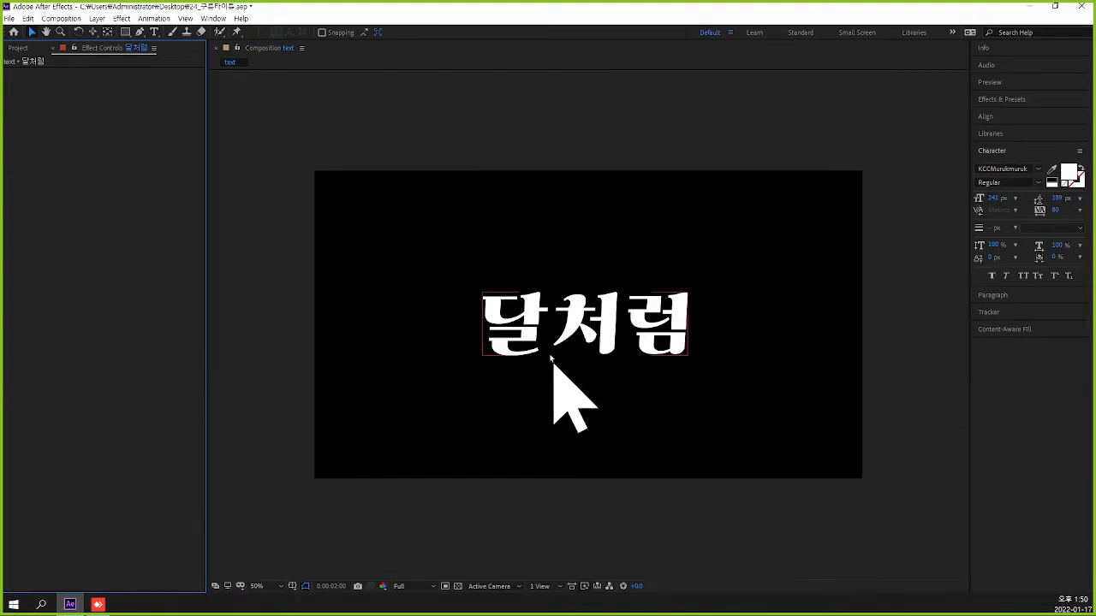
{"action": "key", "text": "ctrl+k"}
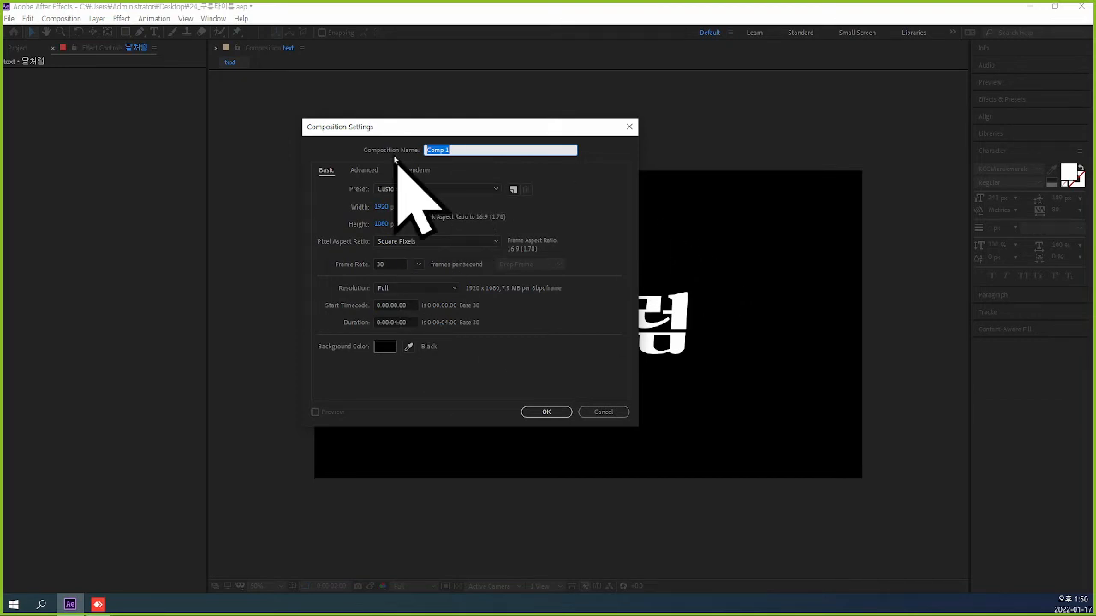
{"action": "type", "text": "ㅁㅑㅜ미"}
{"action": "key", "text": "BackSpace"}
{"action": "key", "text": "BackSpace"}
{"action": "key", "text": "BackSpace"}
{"action": "key", "text": "BackSpace"}
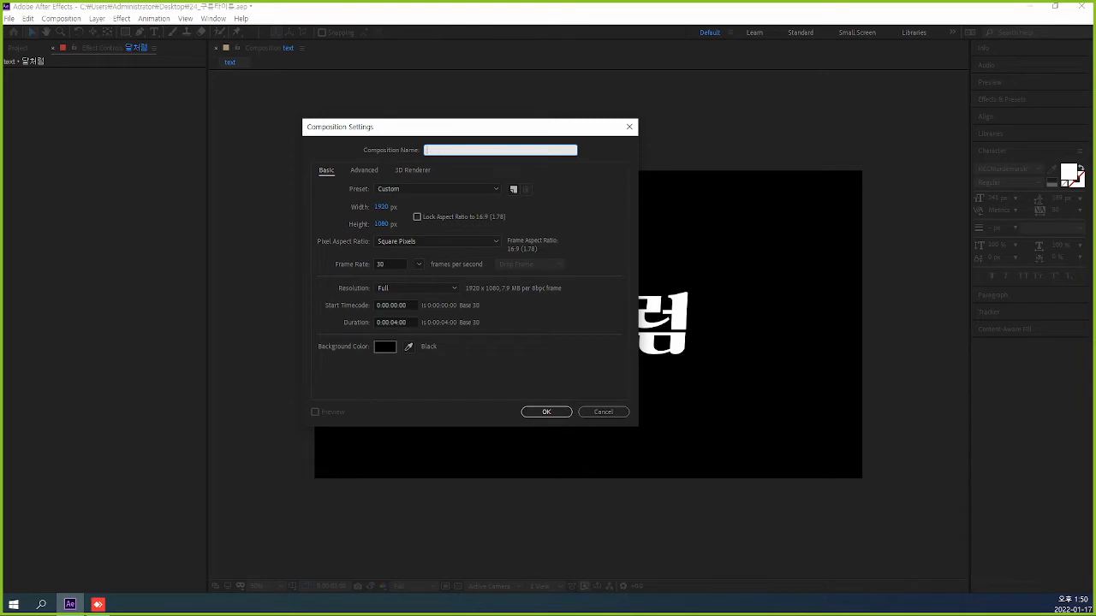
{"action": "type", "text": "final"}
{"action": "key", "text": "Return"}
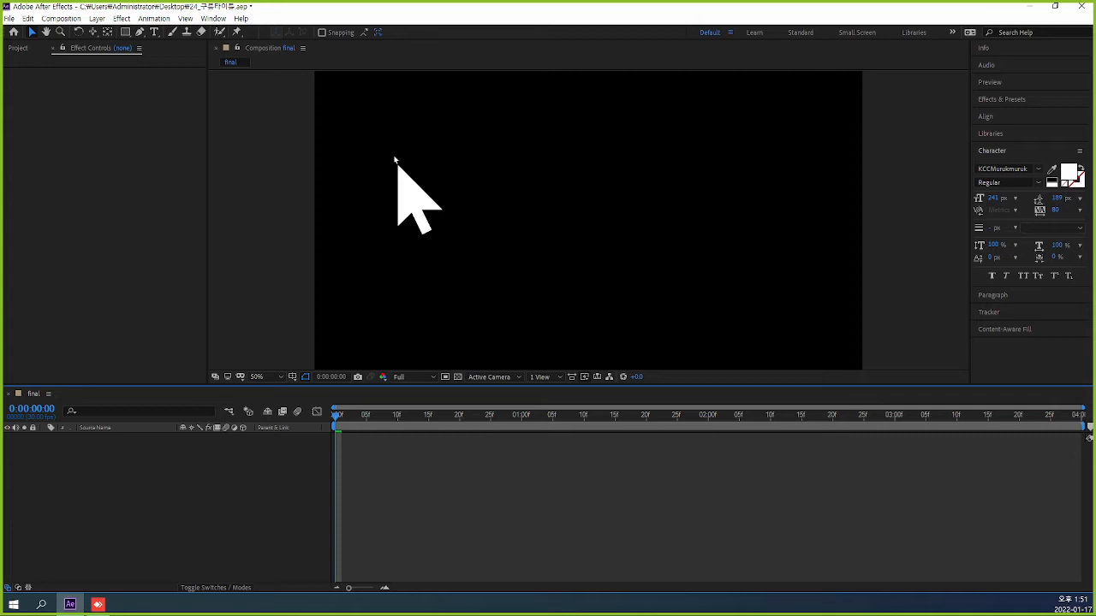
Add the text composition from the project as a layer in the final composition.
{"action": "left_click", "coordinate": [466, 338]}
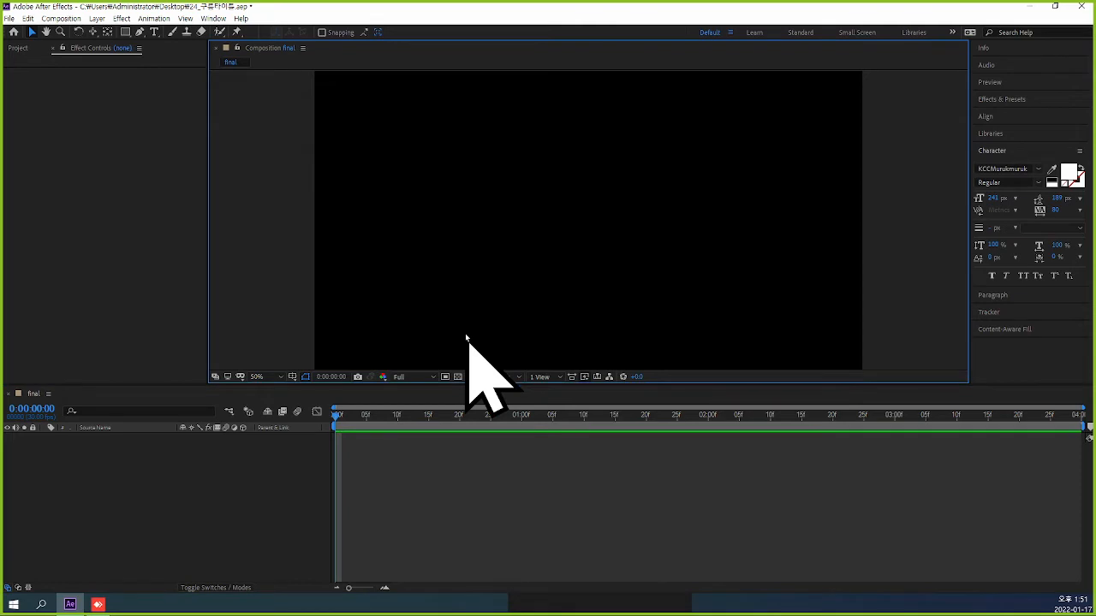
{"action": "left_click", "coordinate": [18, 48]}
{"action": "left_click", "coordinate": [46, 263]}
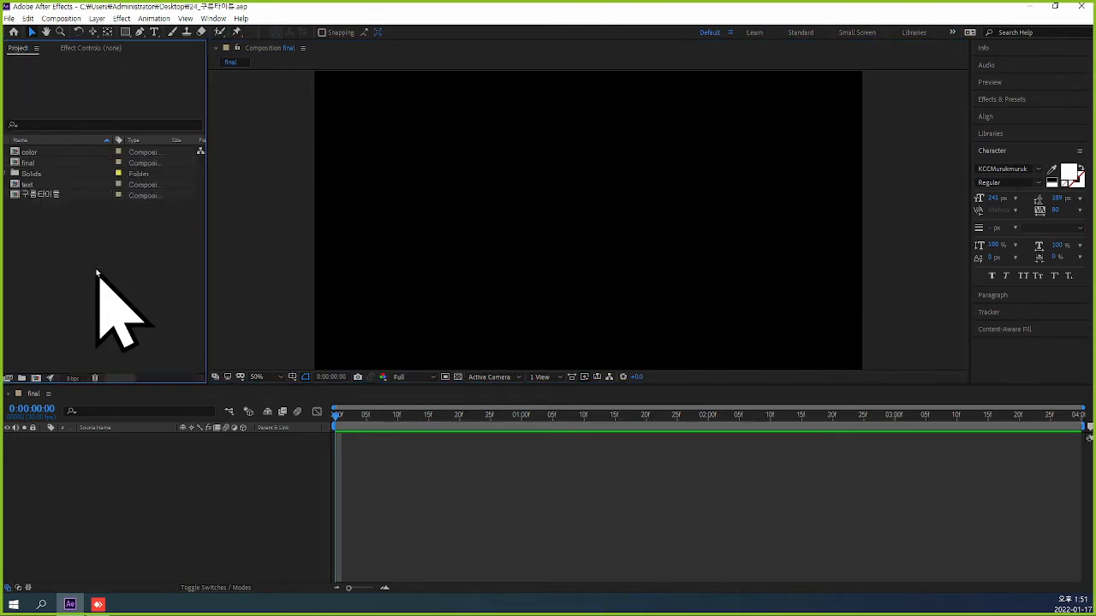
{"action": "left_click", "coordinate": [42, 194]}
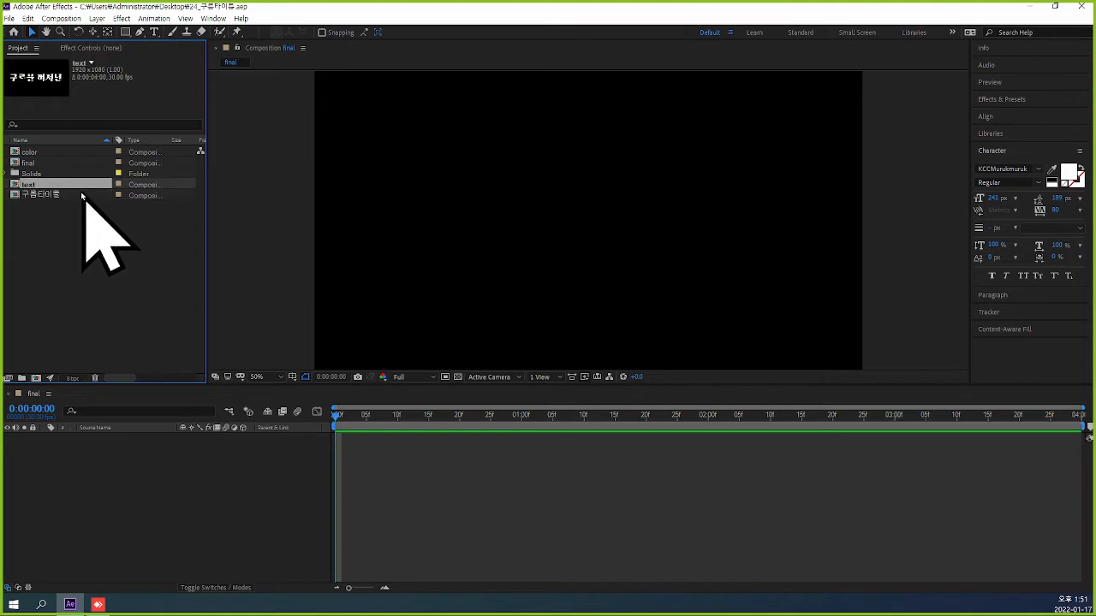
{"action": "left_click", "coordinate": [126, 222]}
{"action": "left_click", "coordinate": [45, 194]}
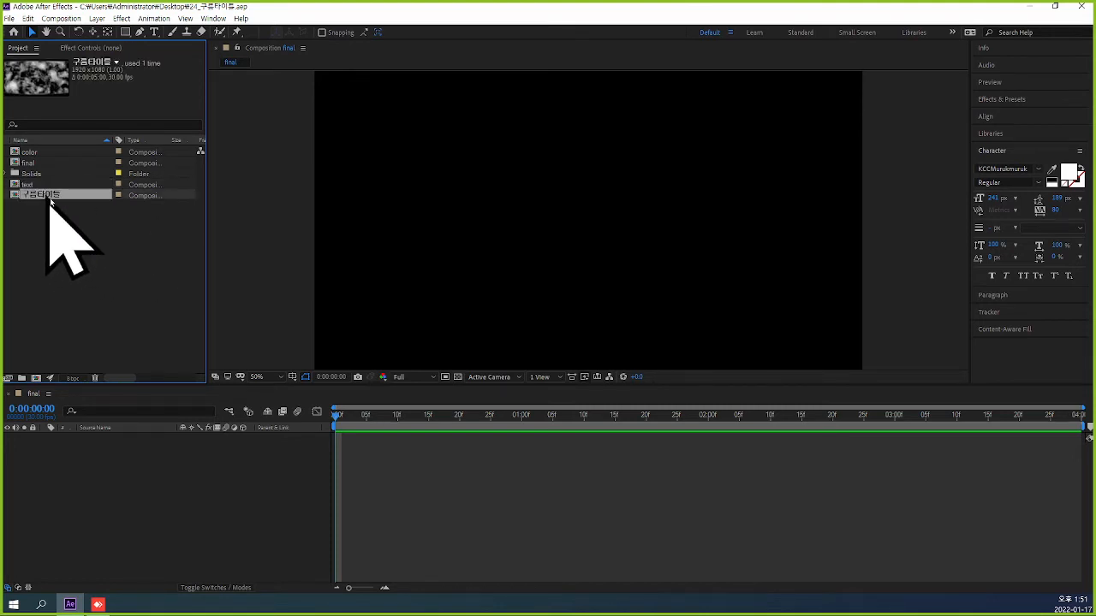
{"action": "left_click", "coordinate": [79, 224]}
{"action": "left_click", "coordinate": [30, 187]}
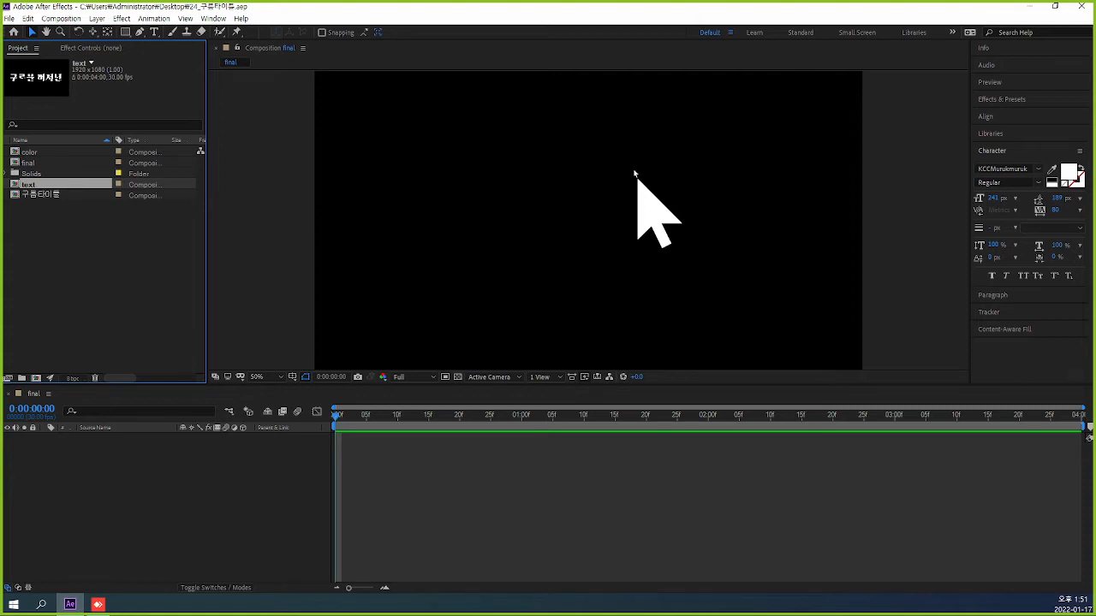
{"action": "key", "text": "ctrl+slash"}
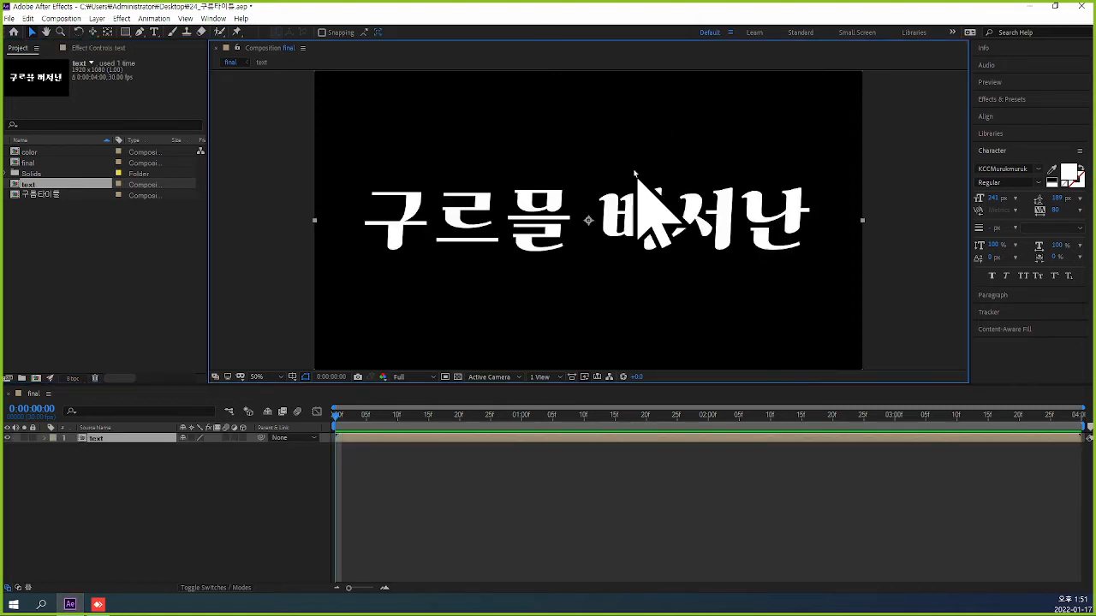
Scrub the final composition to 0:00:02:00 and back to the start to check both titles.
{"action": "left_click_drag", "start_coordinate": [336, 417], "coordinate": [289, 440]}
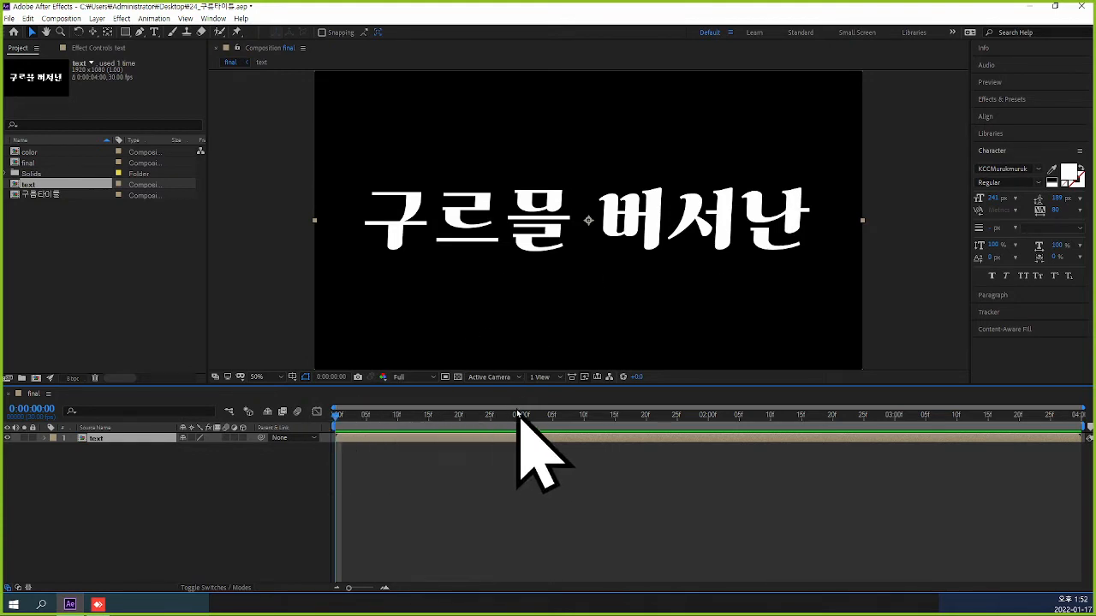
{"action": "left_click_drag", "start_coordinate": [338, 419], "coordinate": [709, 419]}
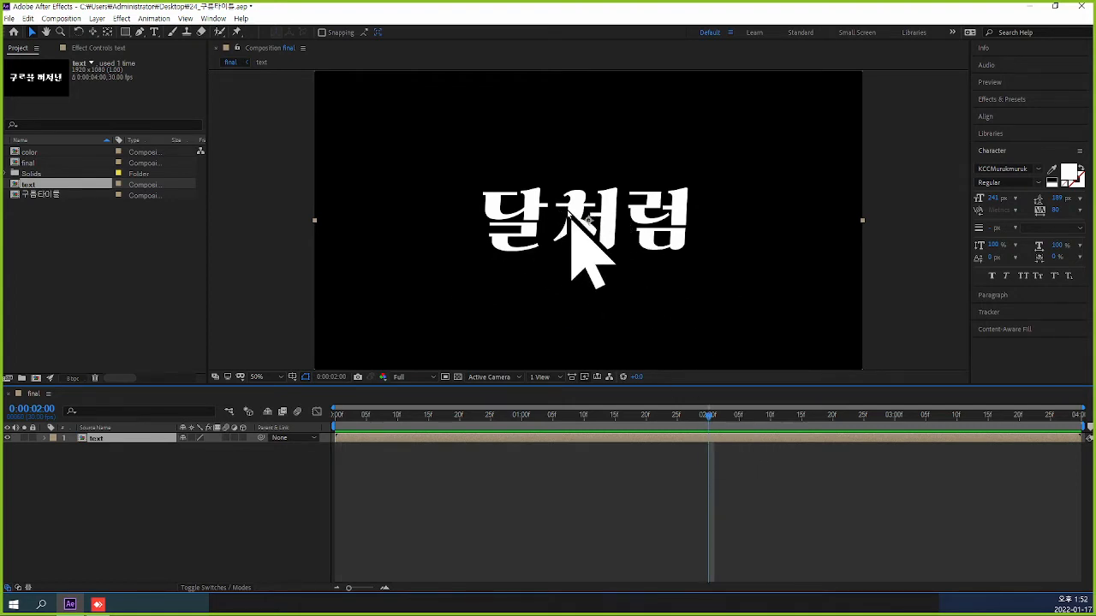
{"action": "left_click_drag", "start_coordinate": [707, 416], "coordinate": [336, 416]}
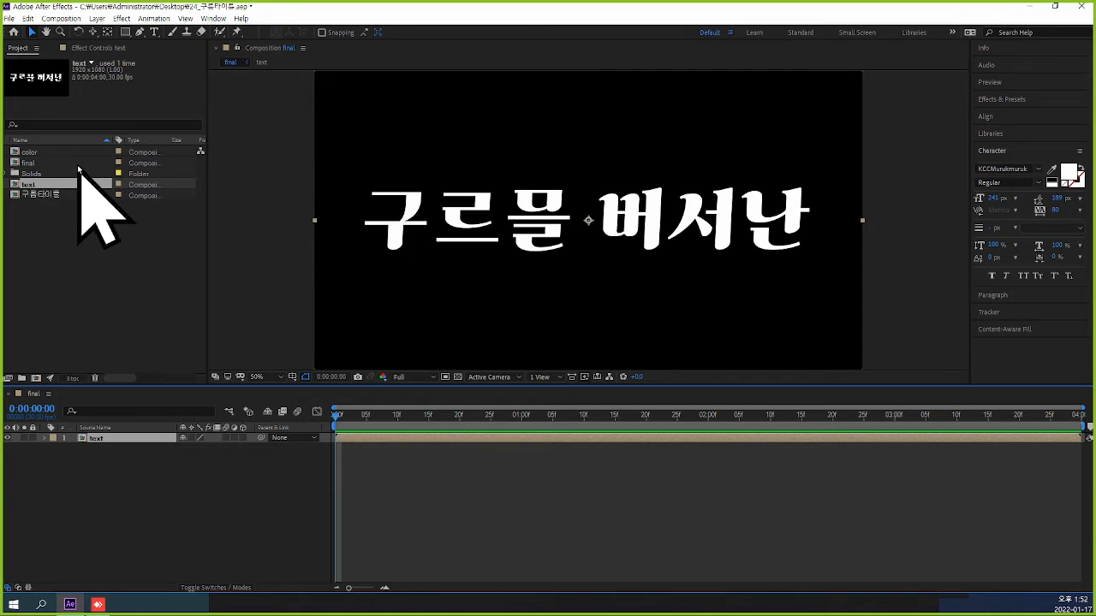
Add the color composition above the text layer in final and solo each layer in turn to compare them.
{"action": "left_click", "coordinate": [43, 153]}
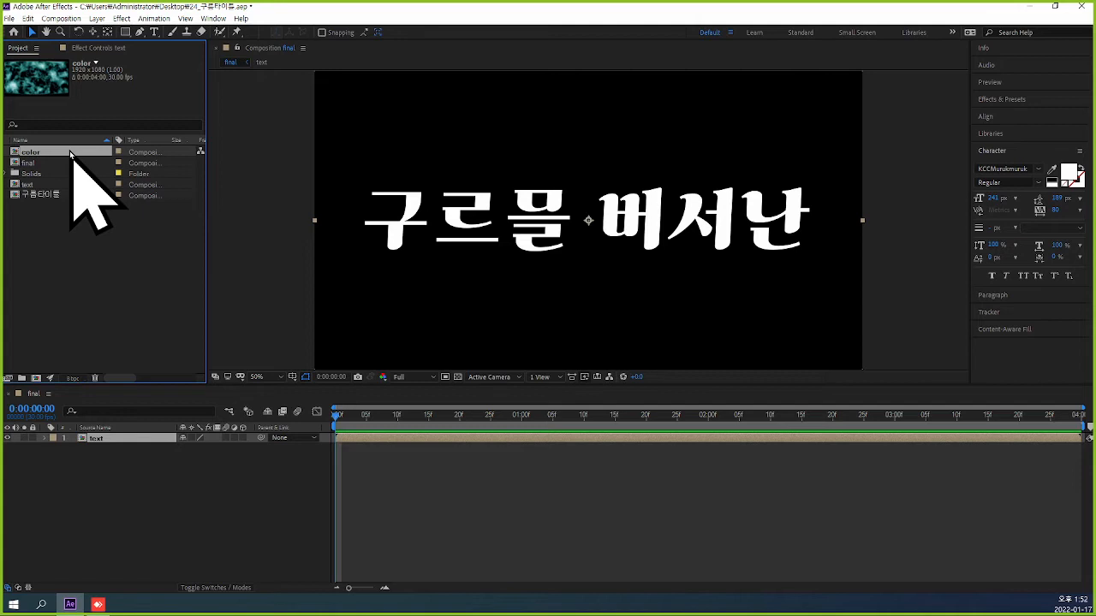
{"action": "key", "text": "ctrl+slash"}
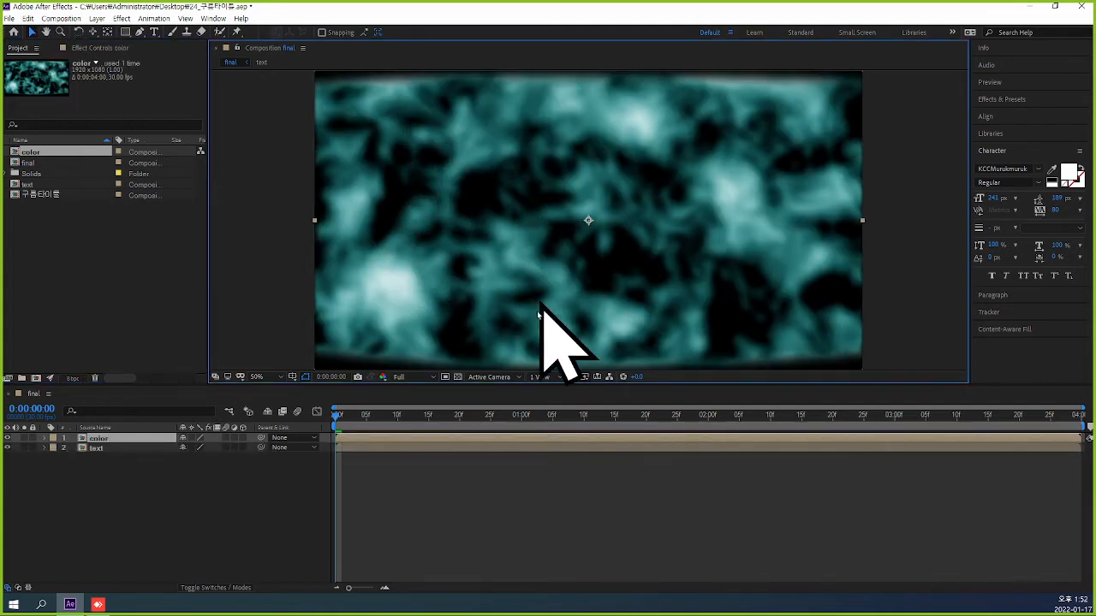
{"action": "left_click", "coordinate": [24, 439]}
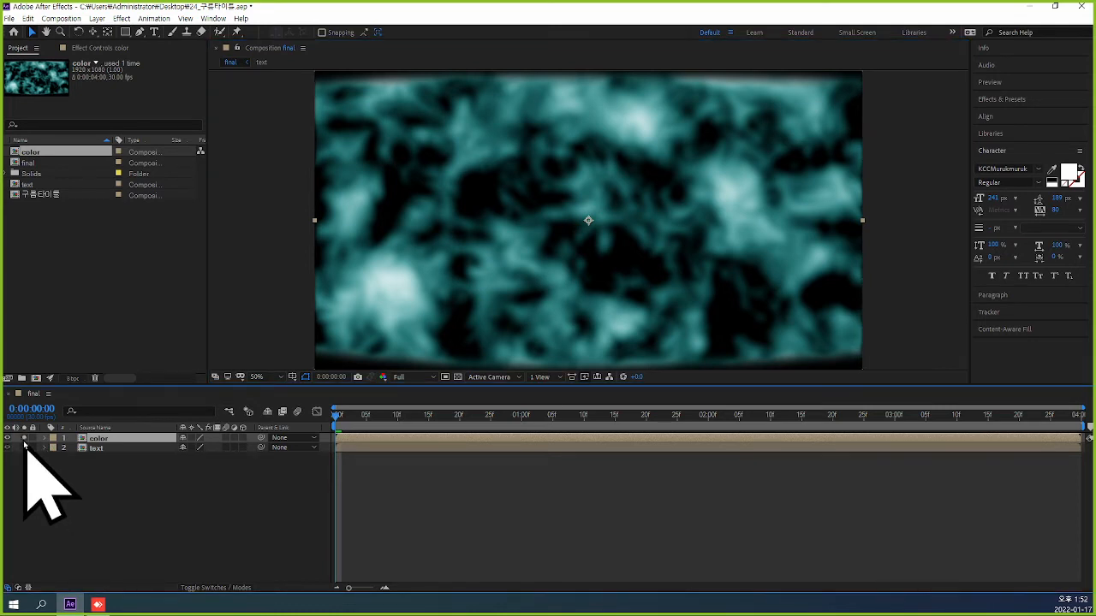
{"action": "left_click", "coordinate": [24, 448]}
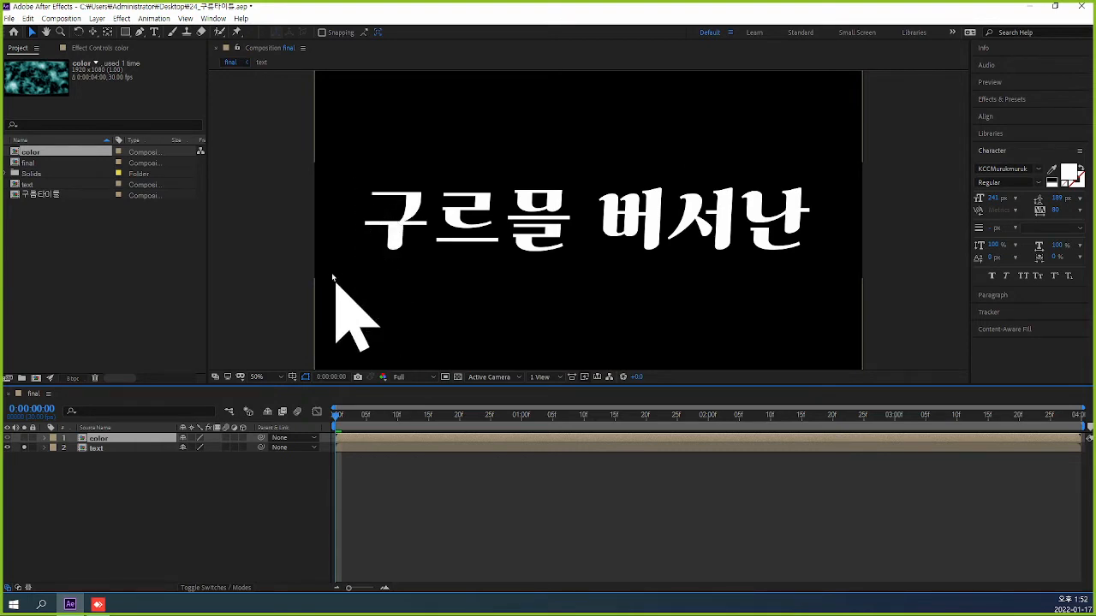
{"action": "left_click", "coordinate": [24, 440]}
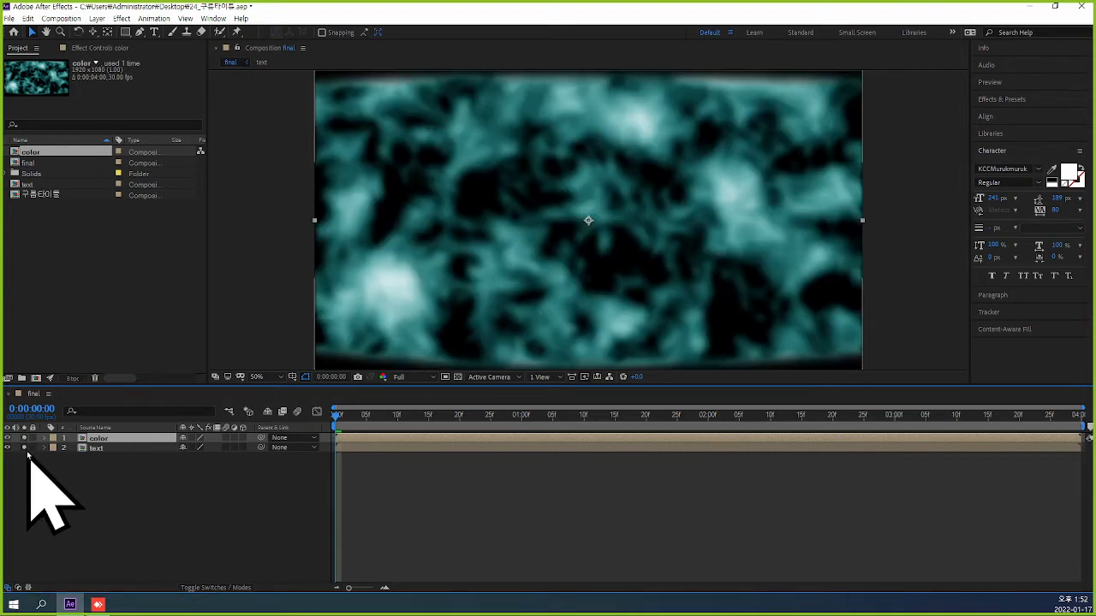
Open the color composition, try the text composition beneath its 구름타이틀 layer, and delete the added text layer.
{"action": "double_click", "coordinate": [123, 440]}
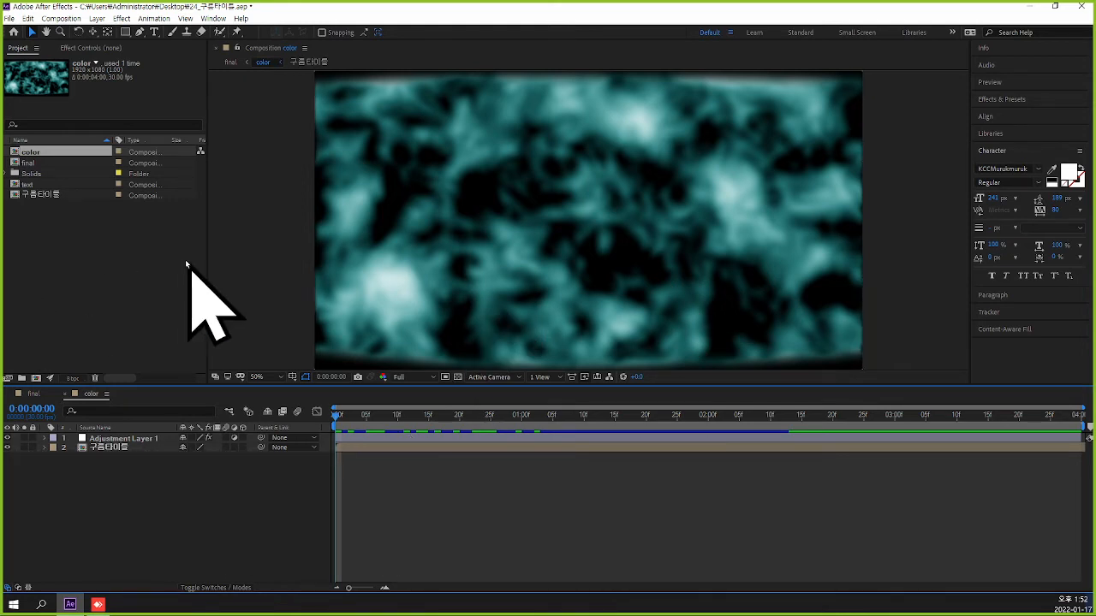
{"action": "left_click", "coordinate": [32, 185]}
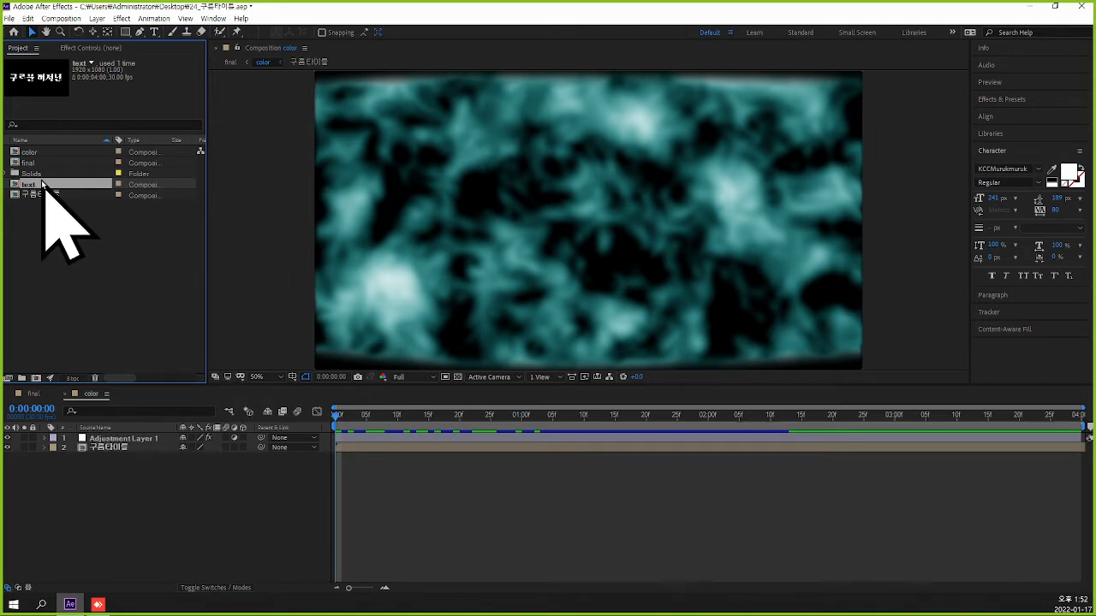
{"action": "key", "text": "ctrl+slash"}
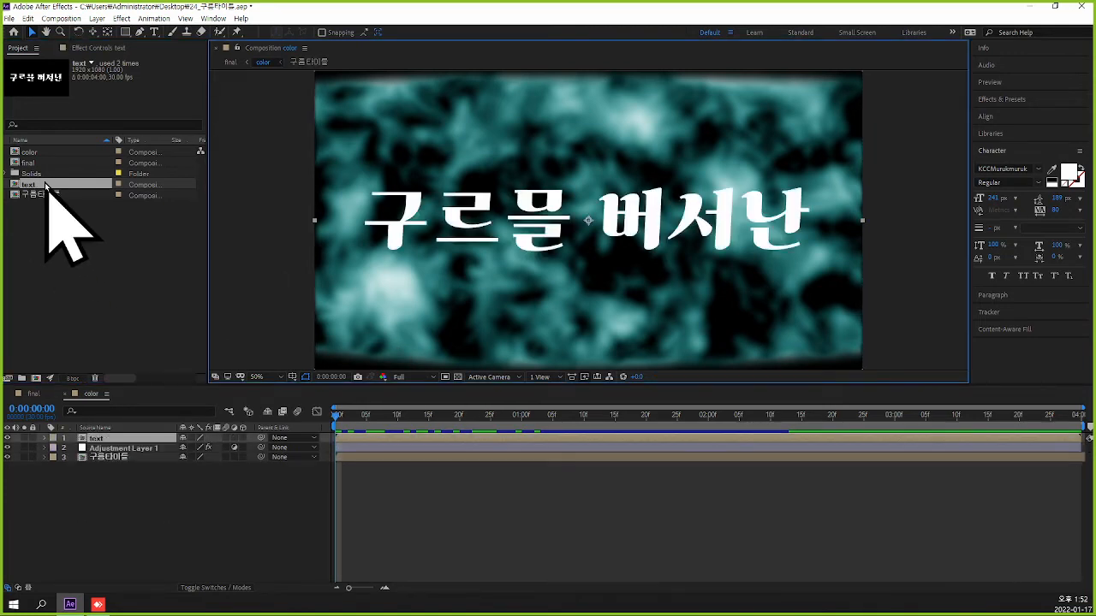
{"action": "left_click_drag", "start_coordinate": [126, 444], "coordinate": [150, 470]}
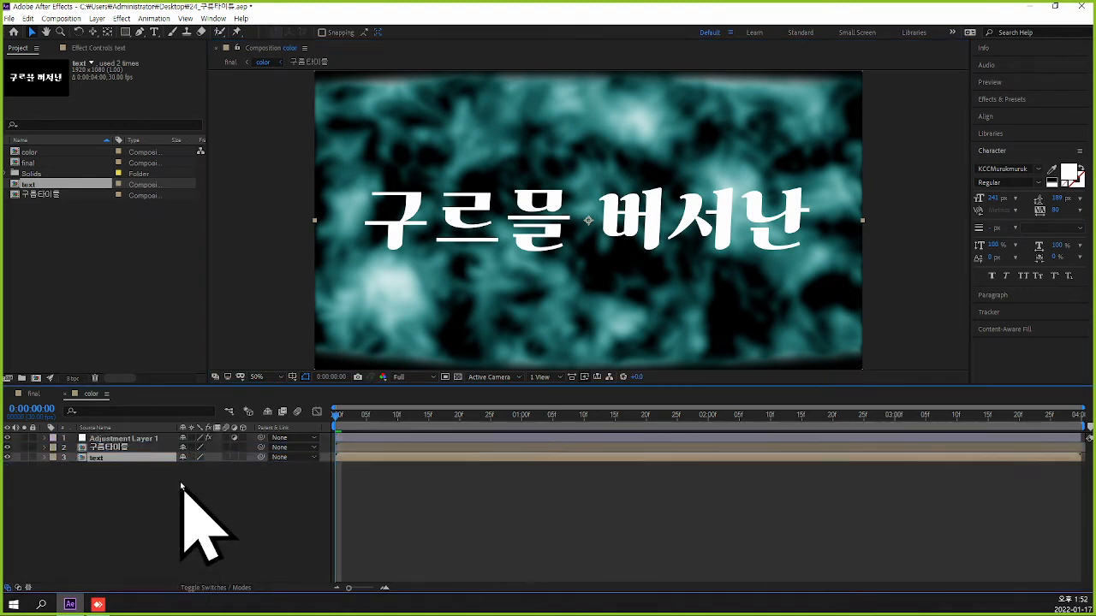
{"action": "left_click", "coordinate": [124, 488]}
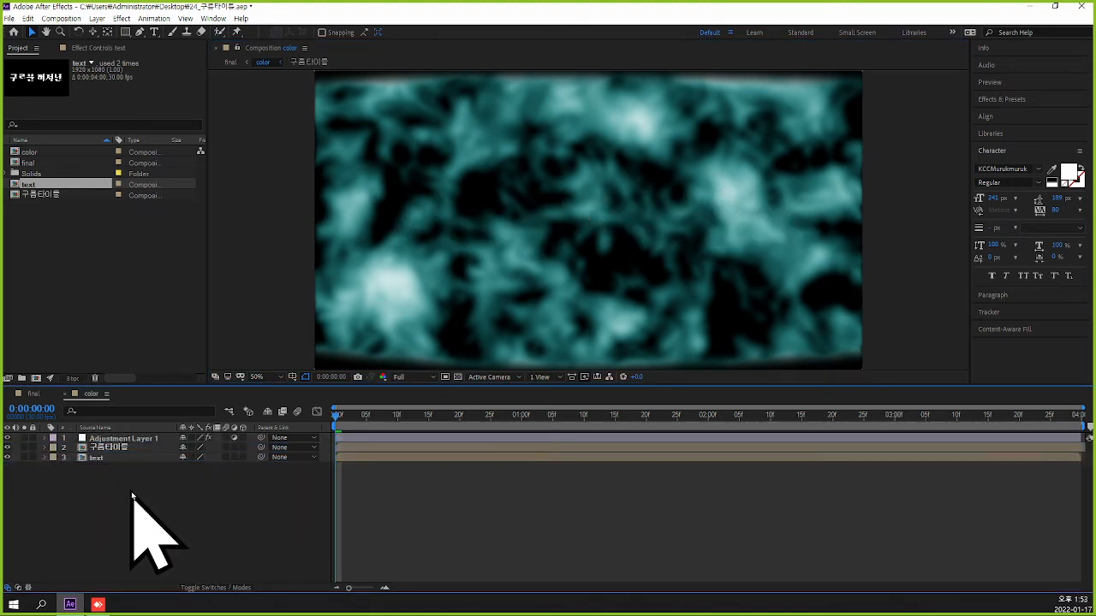
{"action": "left_click", "coordinate": [96, 460]}
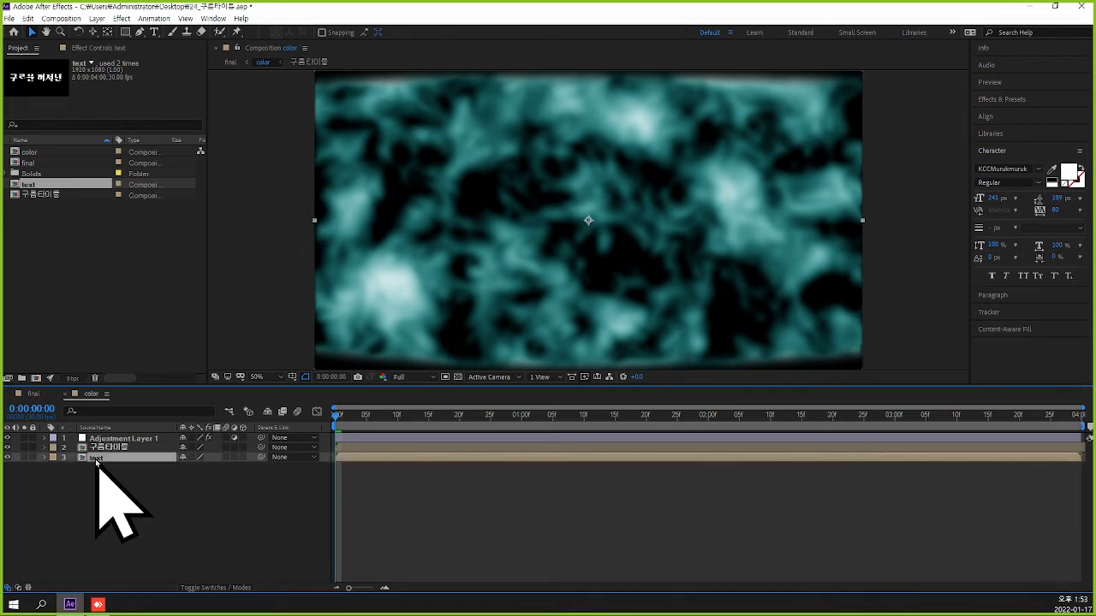
{"action": "key", "text": "Delete"}
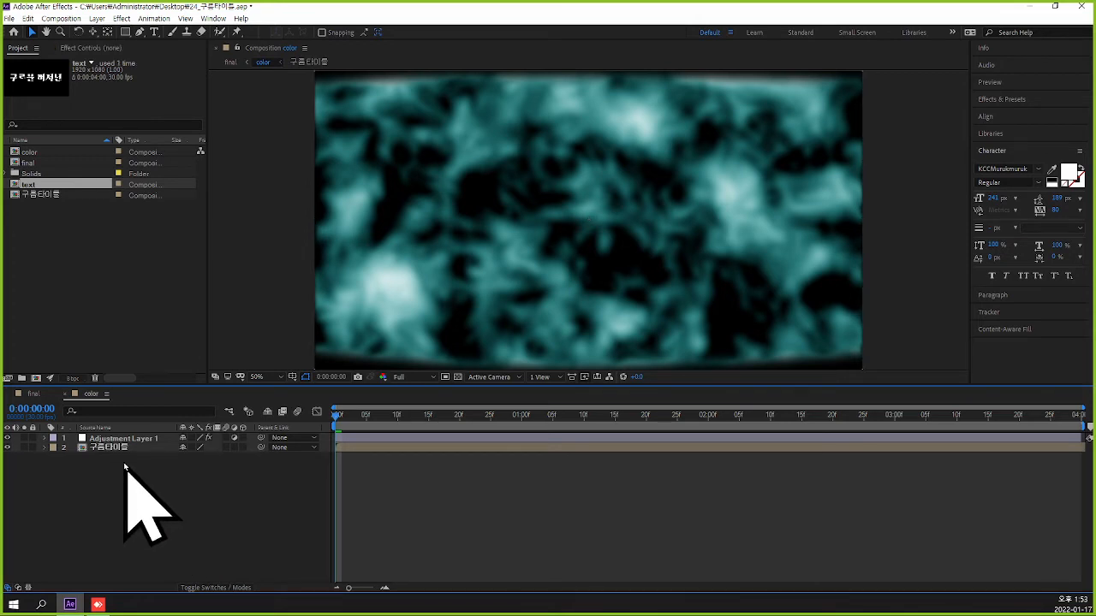
Open the nested 구름타이틀 composition and place the text composition beneath both Pale Green Solid cloud layers.
{"action": "double_click", "coordinate": [123, 450]}
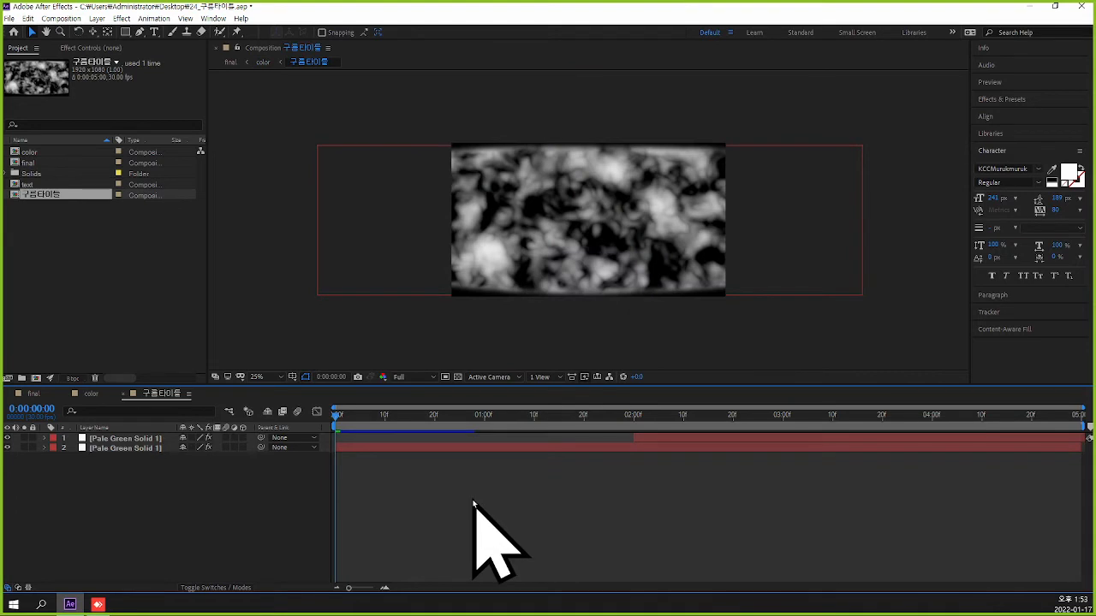
{"action": "left_click", "coordinate": [32, 184]}
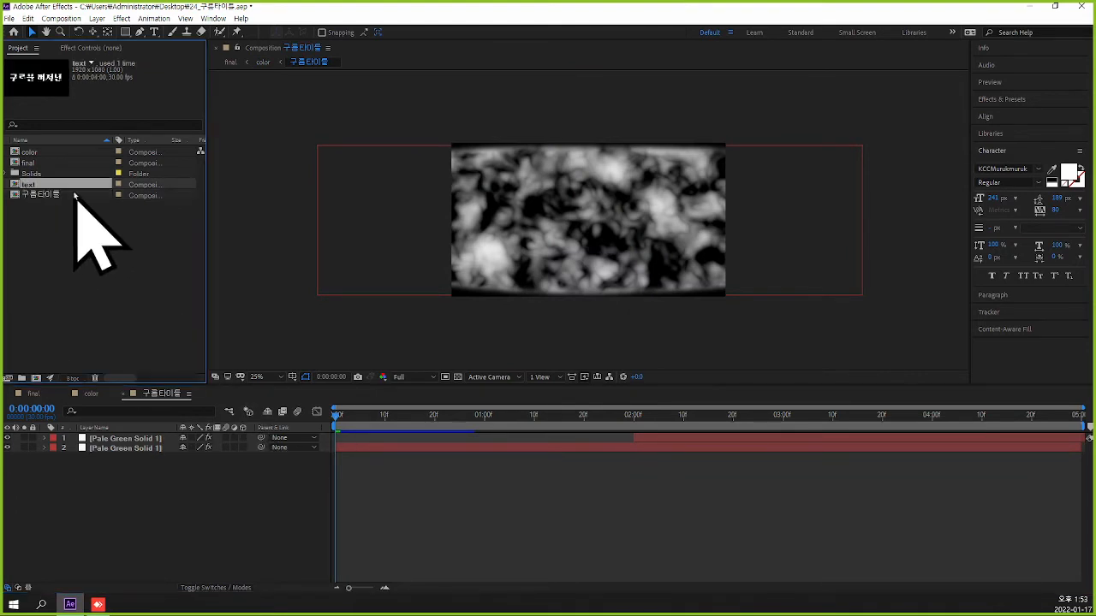
{"action": "key", "text": "ctrl+slash"}
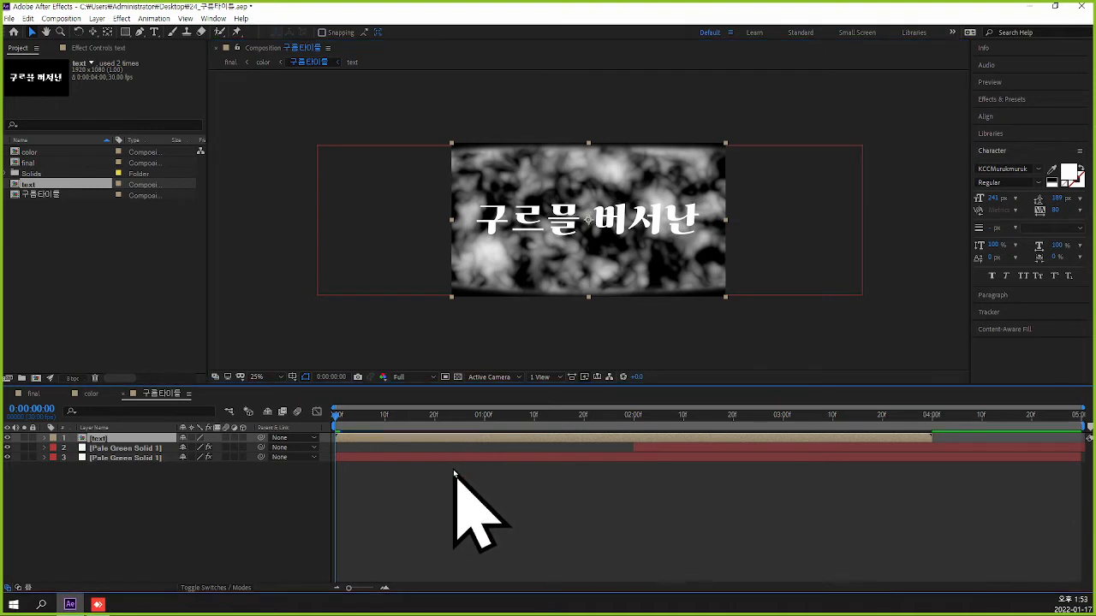
{"action": "left_click_drag", "start_coordinate": [552, 438], "coordinate": [558, 456]}
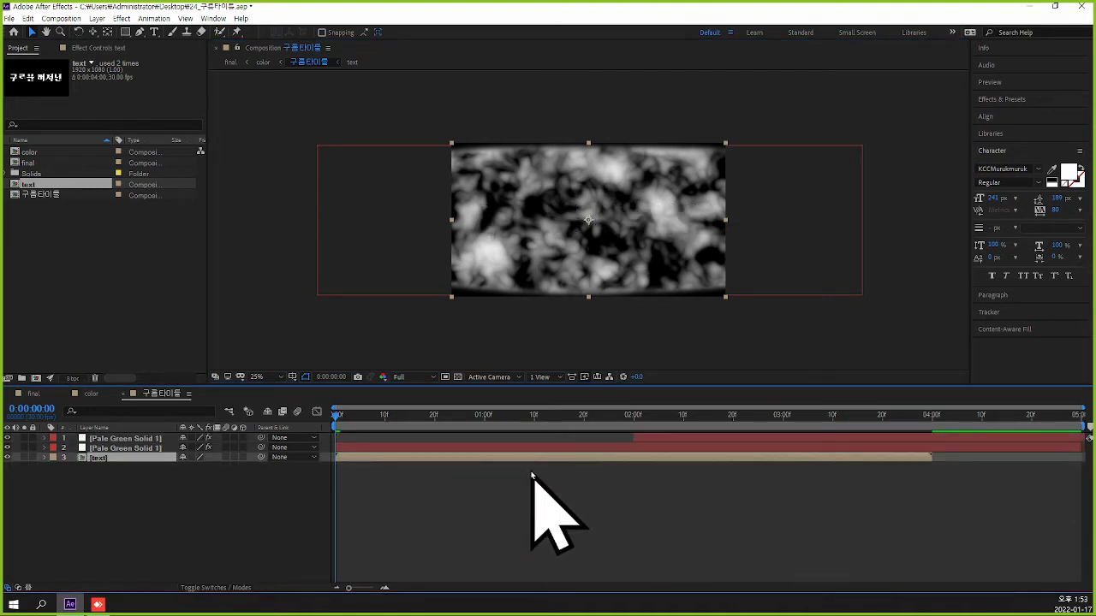
{"action": "left_click", "coordinate": [440, 526]}
Shift the lower Pale Green Solid's starting Position X to about 2080 at 0:00:00:00.
{"action": "left_click", "coordinate": [356, 447]}
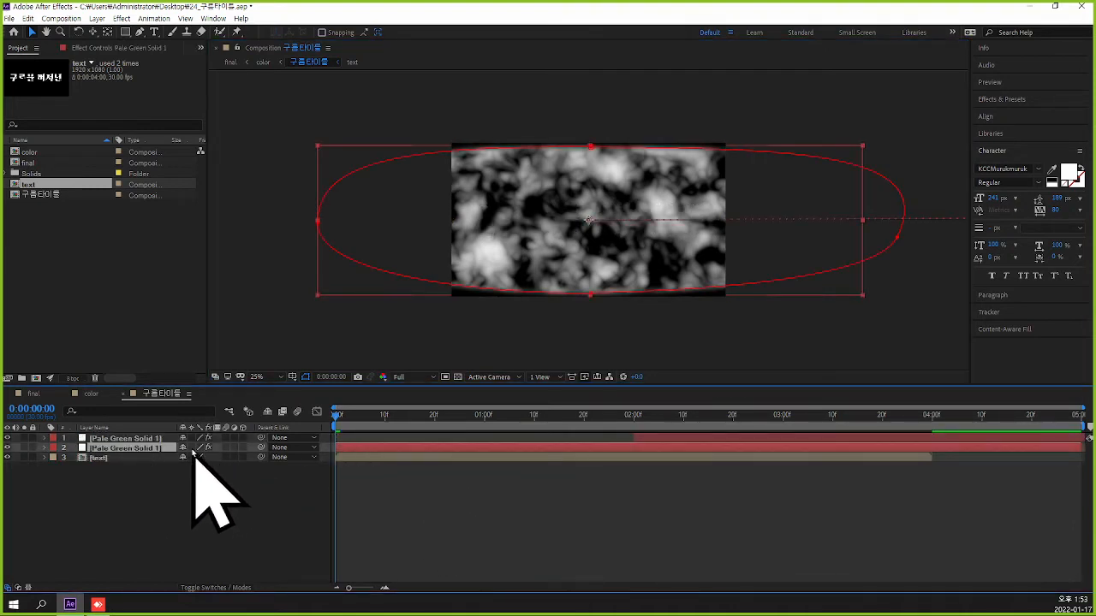
{"action": "key", "text": "p"}
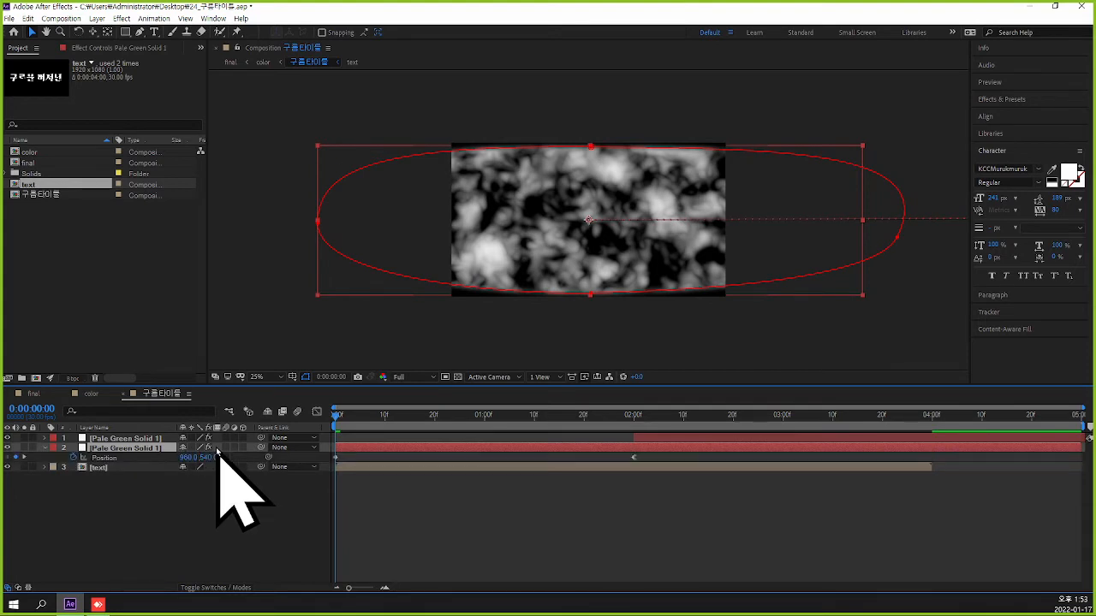
{"action": "left_click", "coordinate": [205, 457]}
{"action": "left_click_drag", "start_coordinate": [184, 457], "coordinate": [813, 446]}
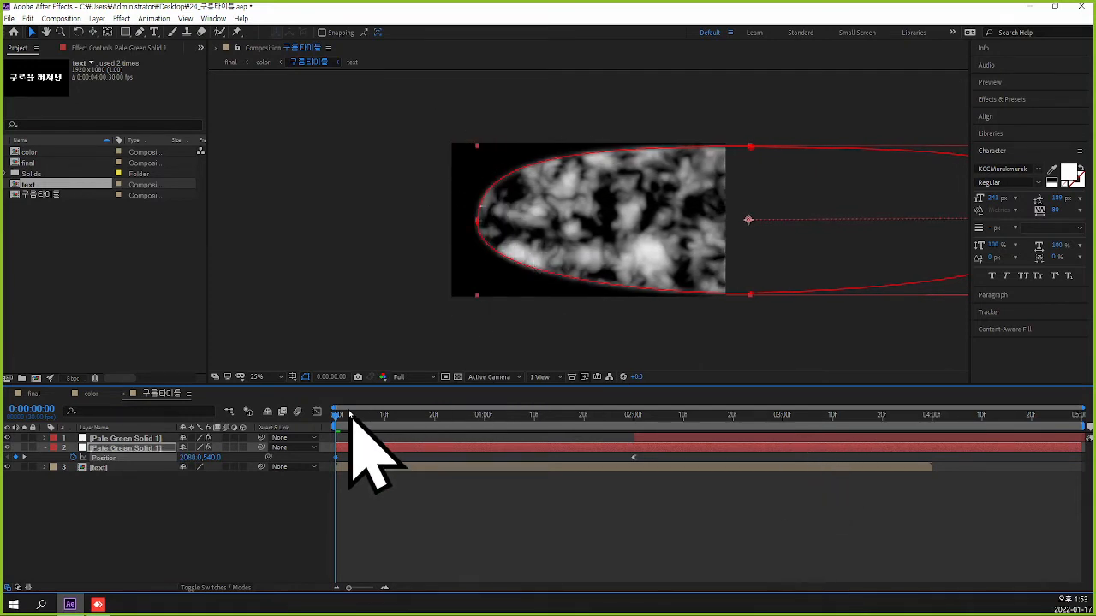
At 0:00:02:00, set the upper Pale Green Solid's Position X to 2472.
{"action": "left_click_drag", "start_coordinate": [337, 416], "coordinate": [636, 458]}
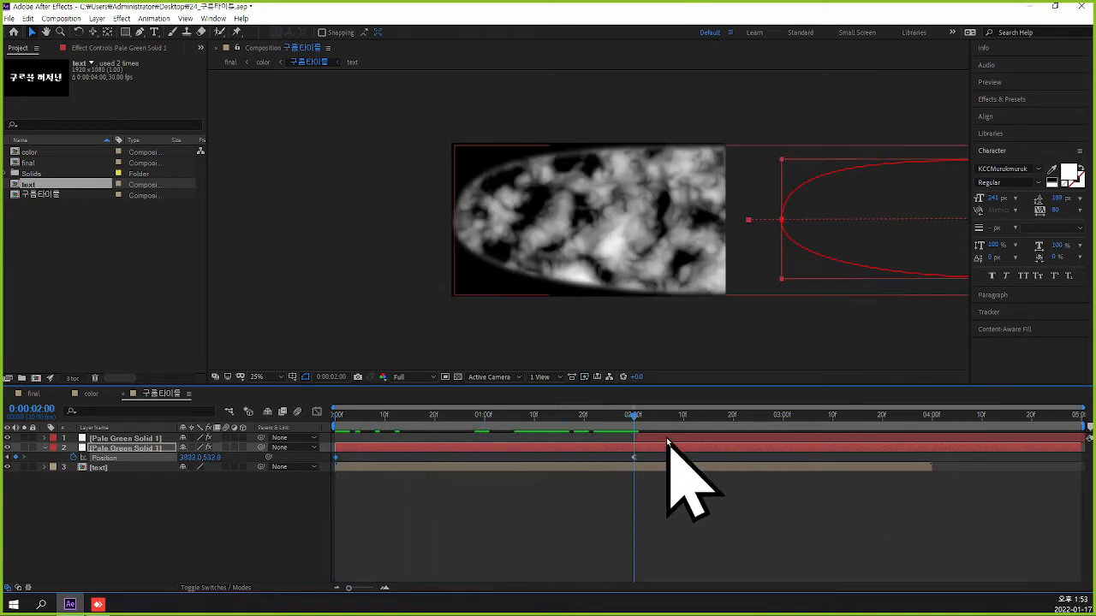
{"action": "left_click", "coordinate": [665, 438]}
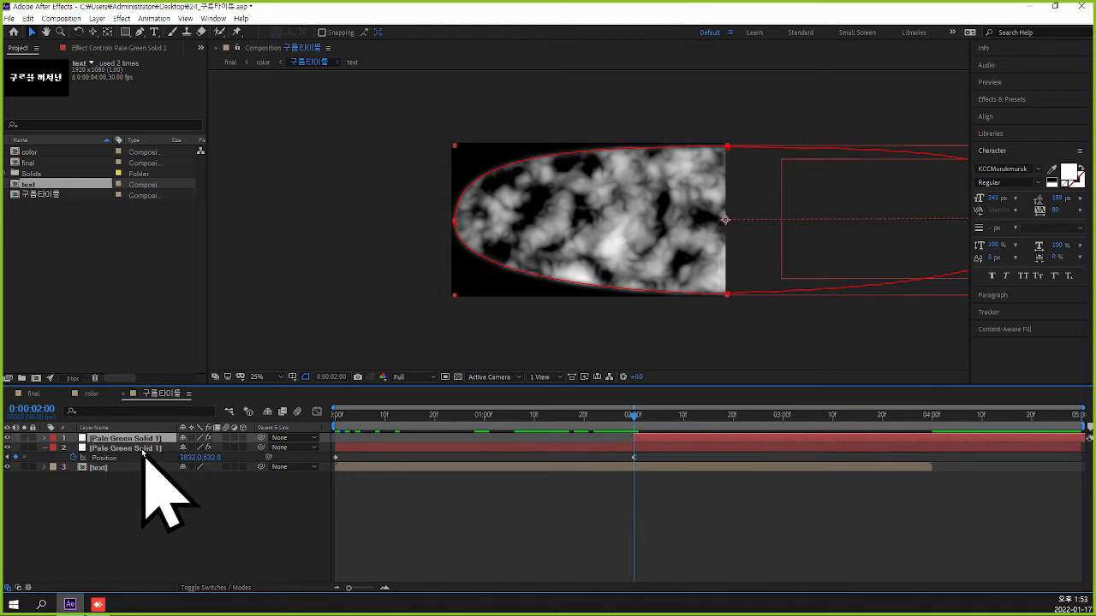
{"action": "key", "text": "p"}
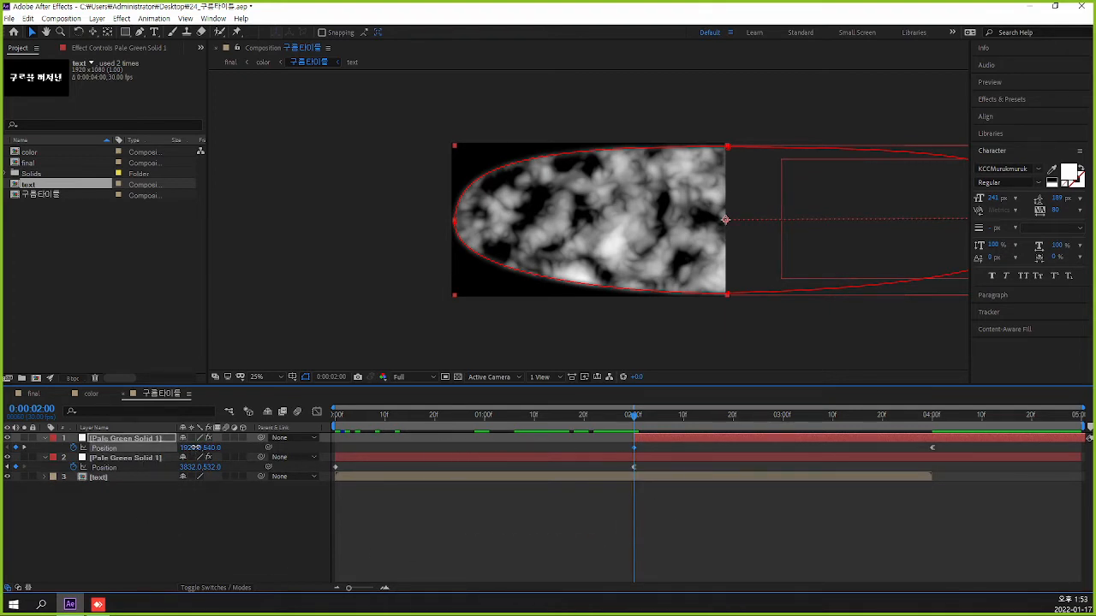
{"action": "left_click_drag", "start_coordinate": [195, 447], "coordinate": [511, 451]}
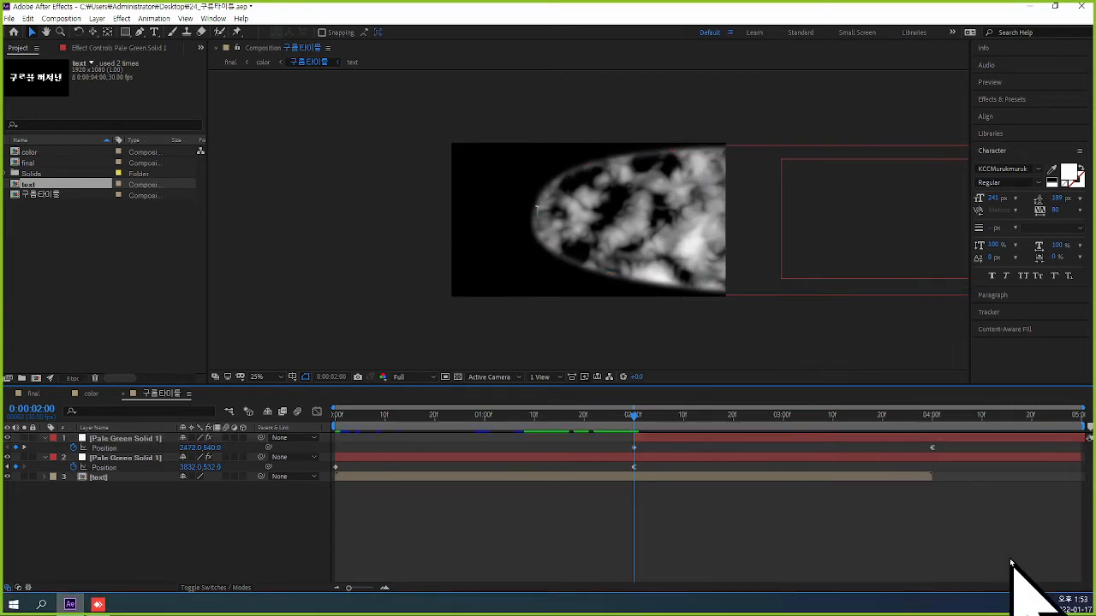
{"action": "left_click", "coordinate": [759, 543]}
Delete the text layer from 구름타이틀 and close the 구름타이틀 and color compositions to return to final.
{"action": "left_click", "coordinate": [119, 477]}
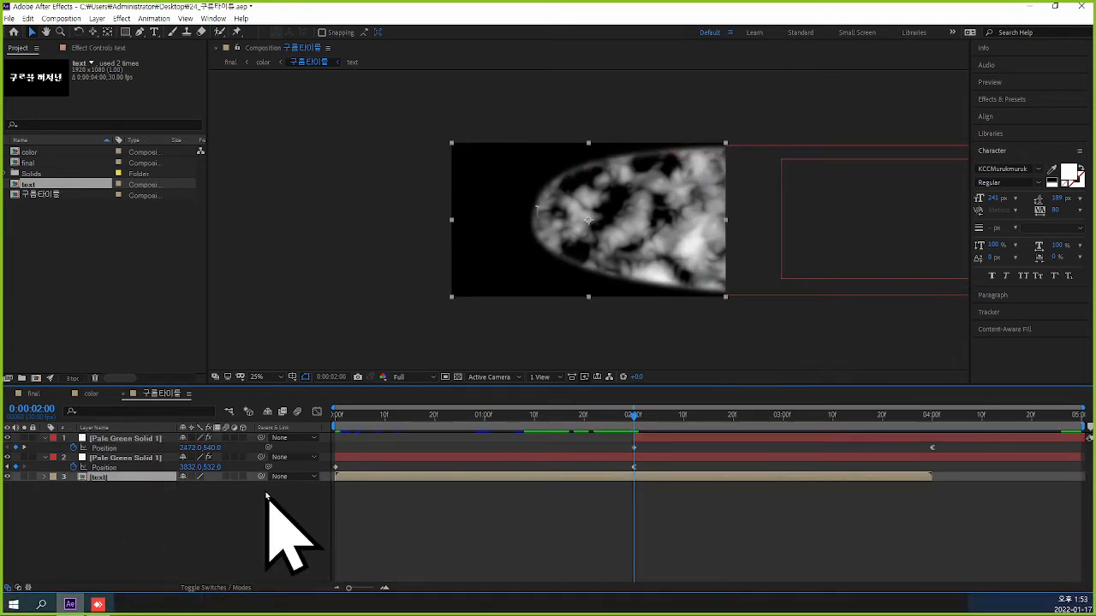
{"action": "key", "text": "Delete"}
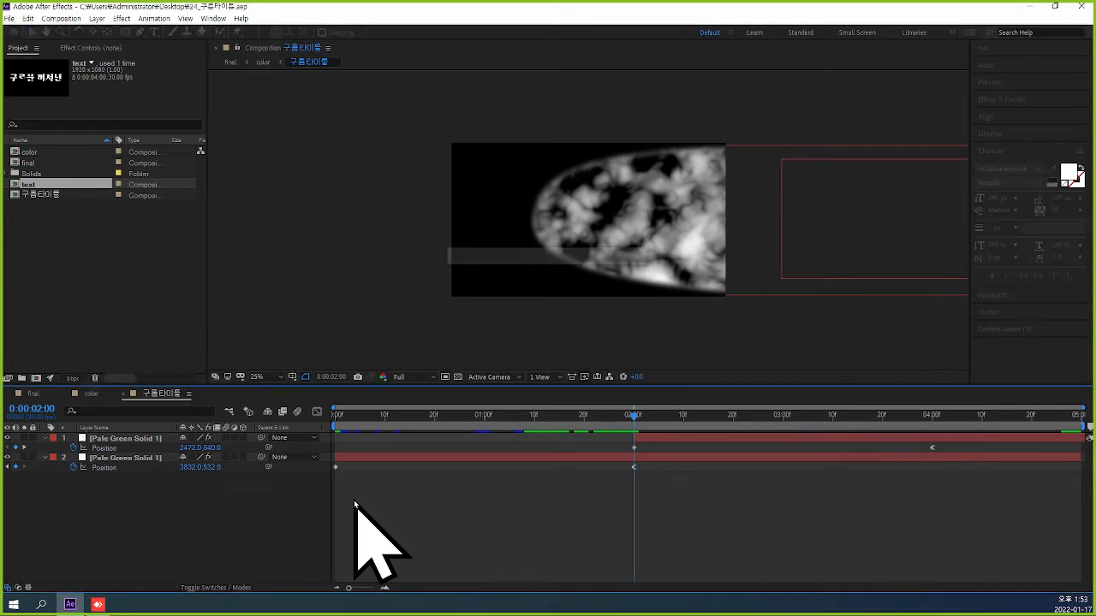
{"action": "left_click", "coordinate": [122, 395]}
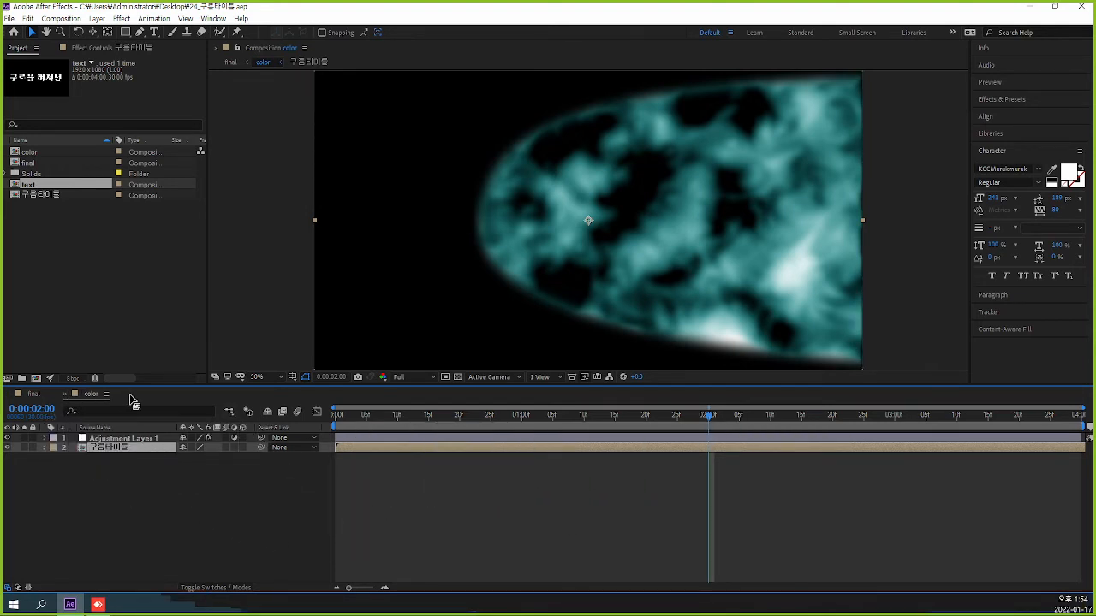
{"action": "left_click", "coordinate": [65, 395]}
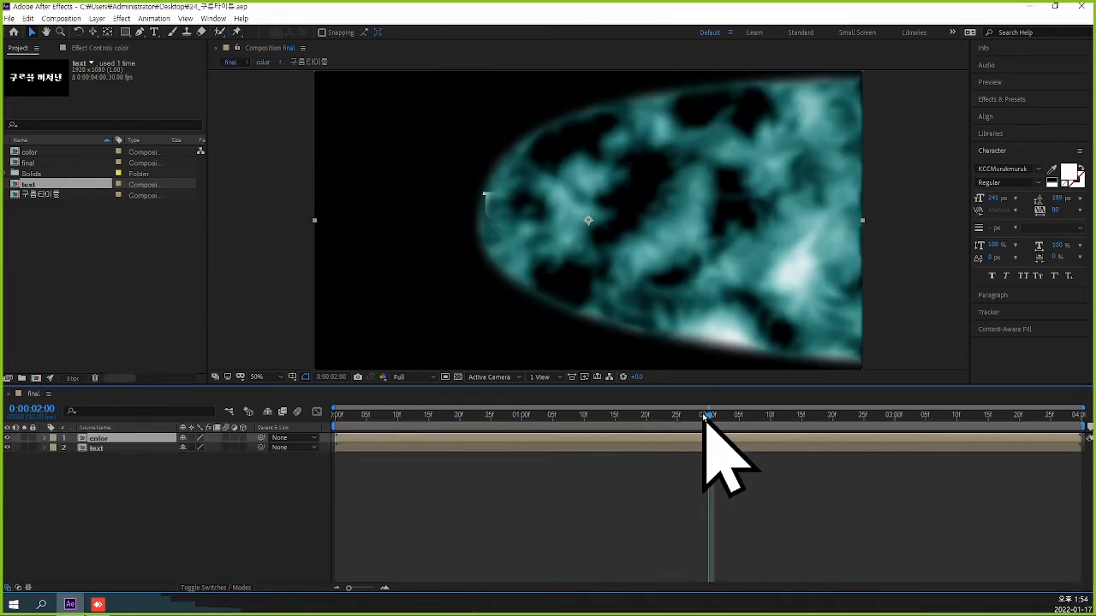
Preview the final composition from the start to check how the clouds reveal the titles.
{"action": "left_click_drag", "start_coordinate": [707, 417], "coordinate": [294, 453]}
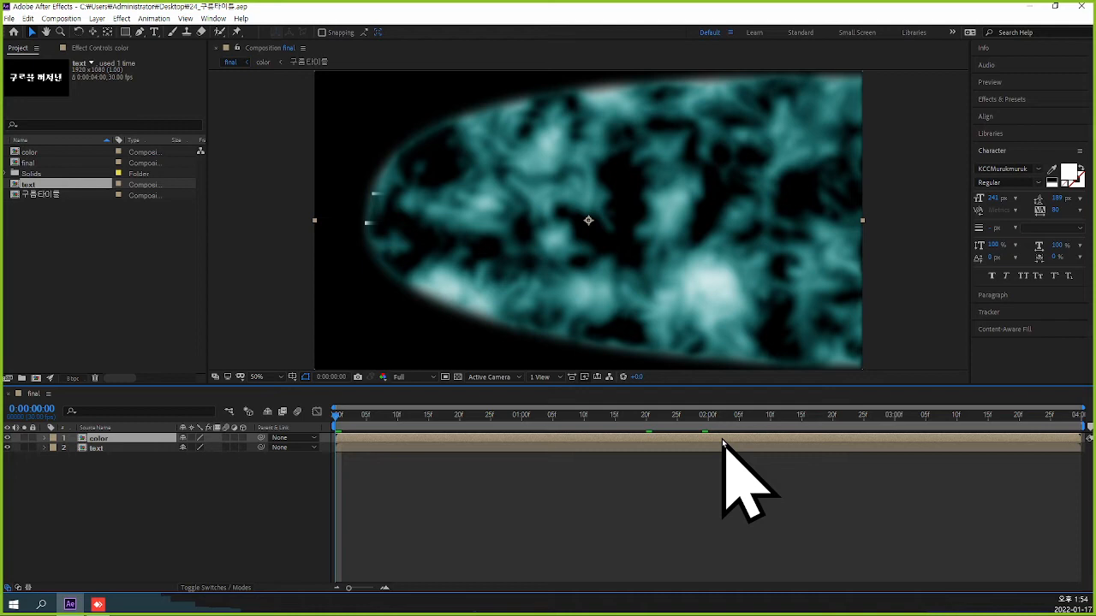
{"action": "key", "text": "space"}
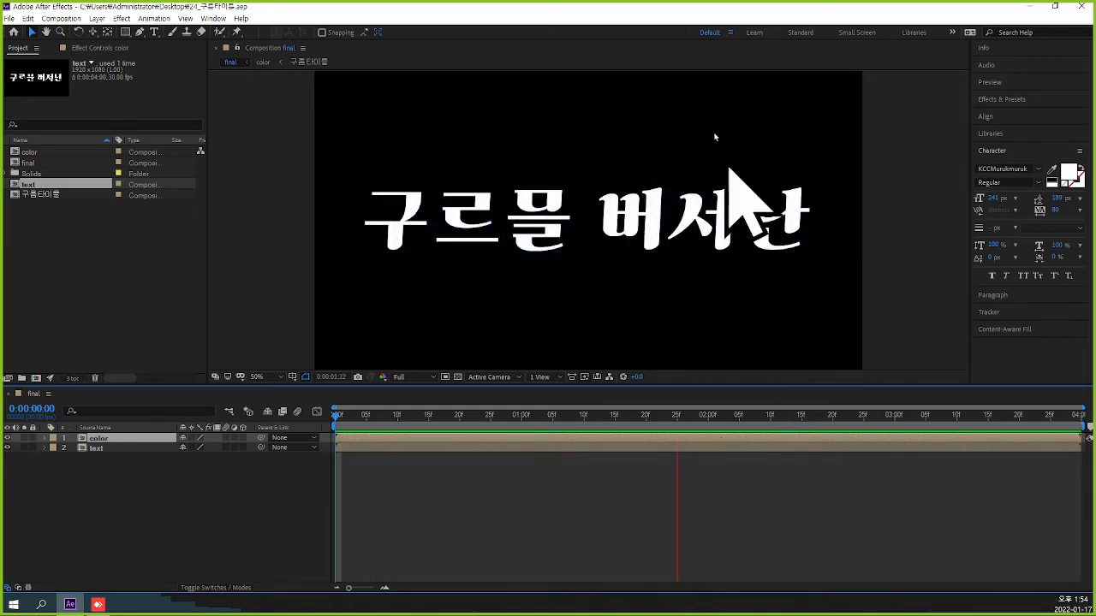
{"action": "key", "text": "space"}
Delete the color layer from the final composition, keeping only the text layer.
{"action": "left_click", "coordinate": [608, 486]}
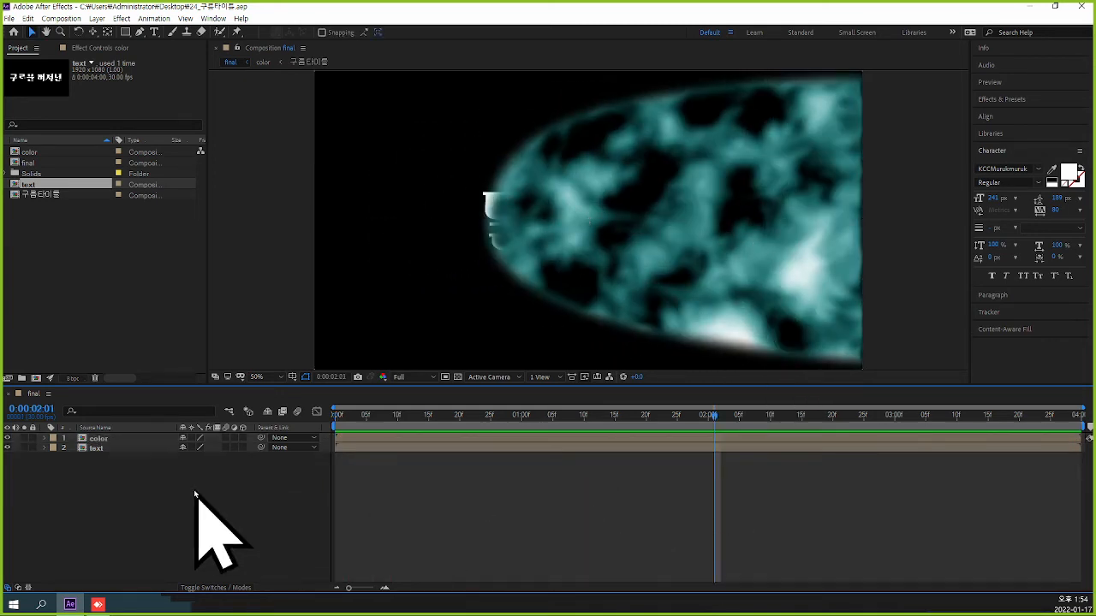
{"action": "left_click", "coordinate": [116, 442]}
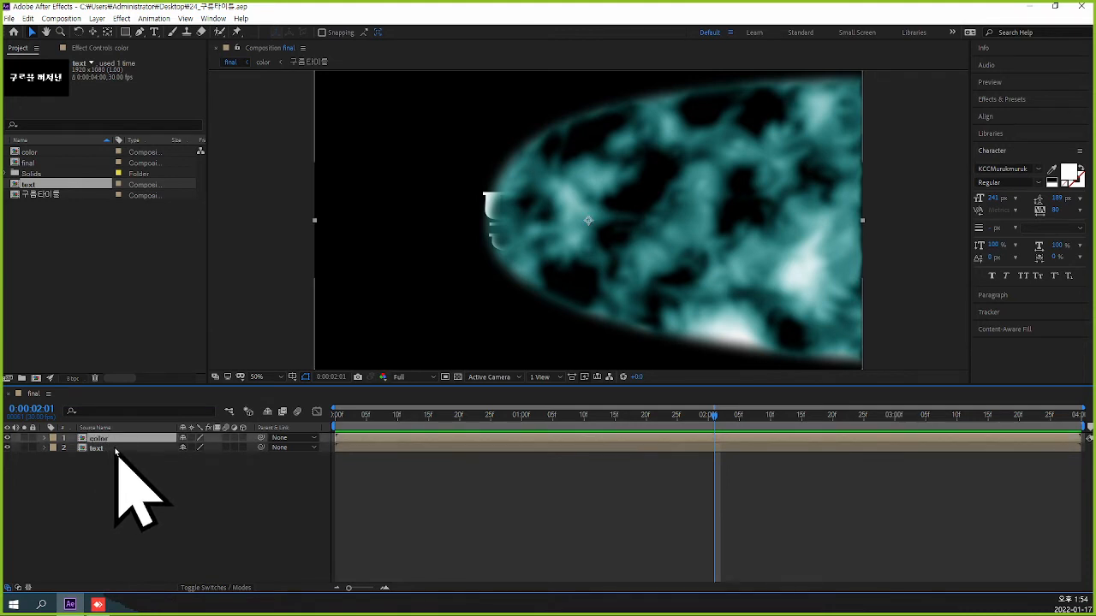
{"action": "left_click", "coordinate": [117, 449]}
{"action": "left_click", "coordinate": [125, 440]}
{"action": "left_click", "coordinate": [123, 452]}
{"action": "left_click", "coordinate": [129, 440]}
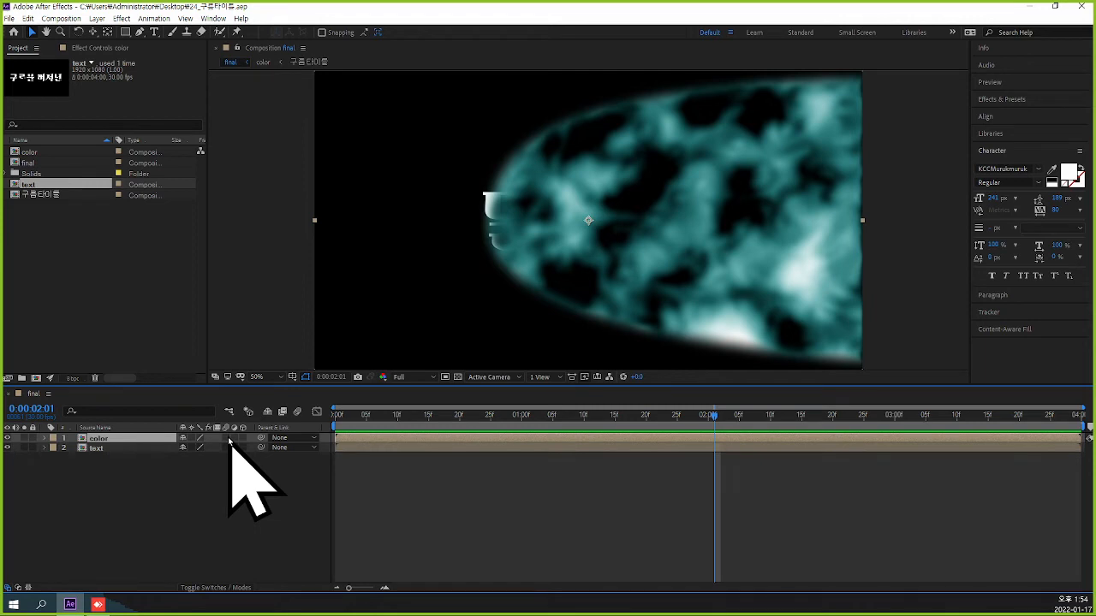
{"action": "key", "text": "Delete"}
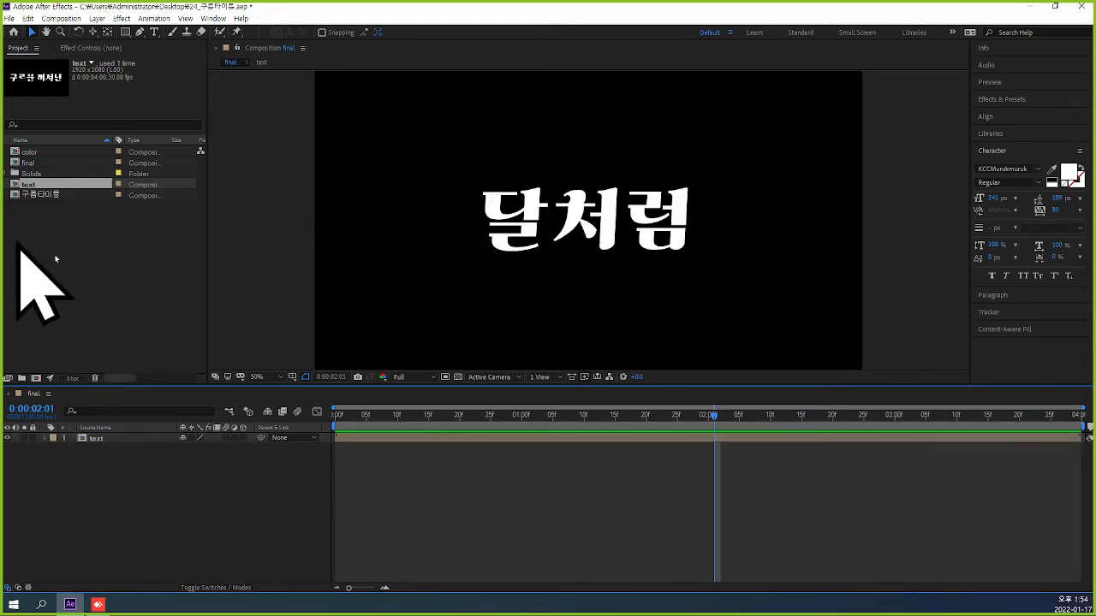
Open the color composition and its nested 구름타이틀 composition, and return to 0:00:00:00.
{"action": "left_click", "coordinate": [19, 243]}
{"action": "left_click", "coordinate": [30, 154]}
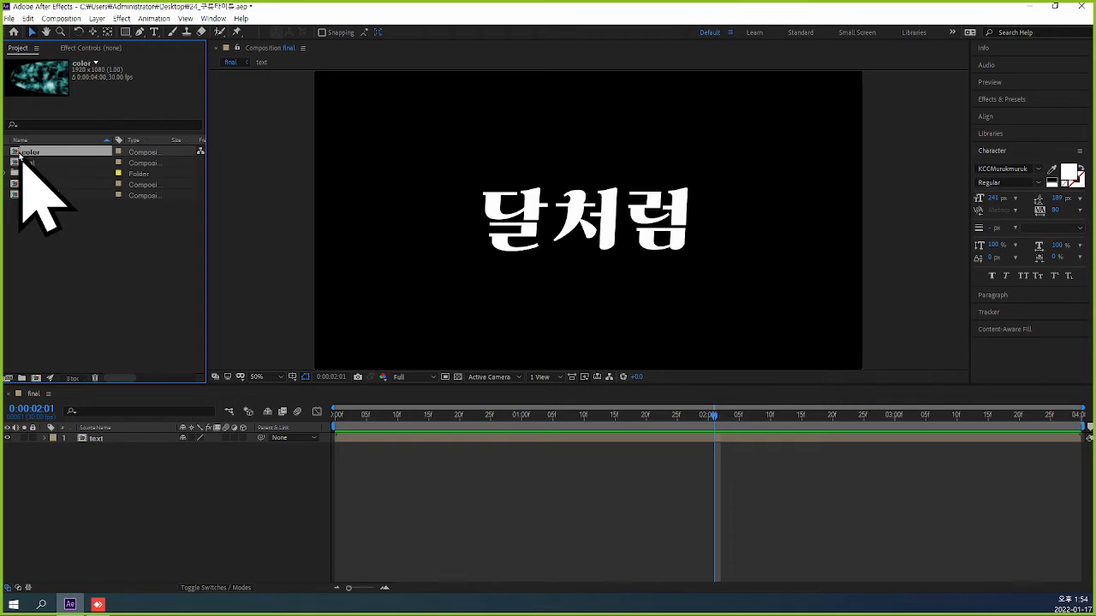
{"action": "double_click", "coordinate": [21, 153]}
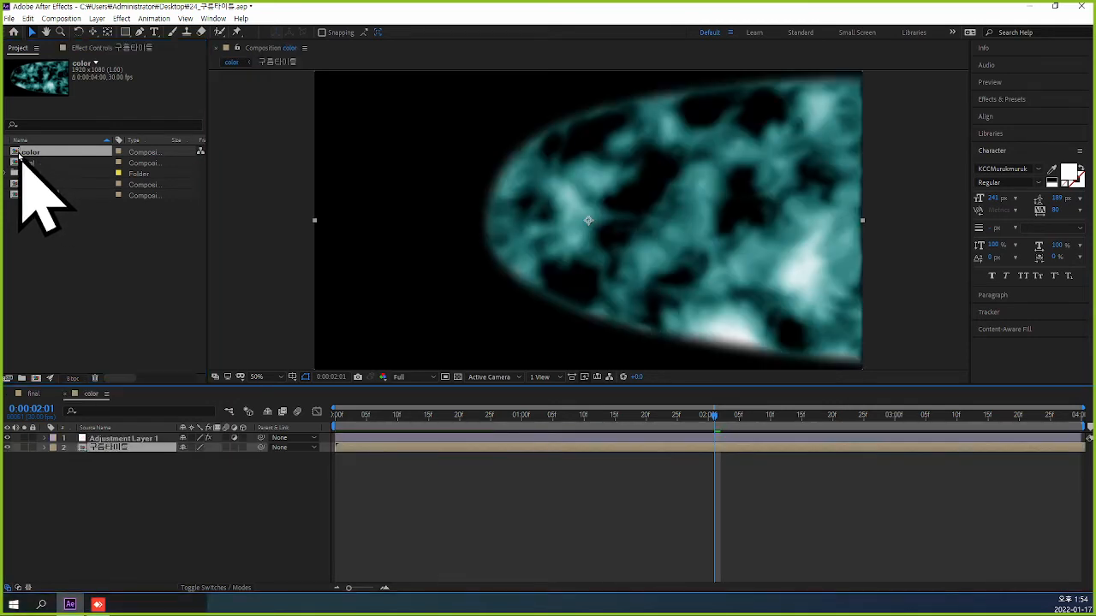
{"action": "double_click", "coordinate": [84, 451]}
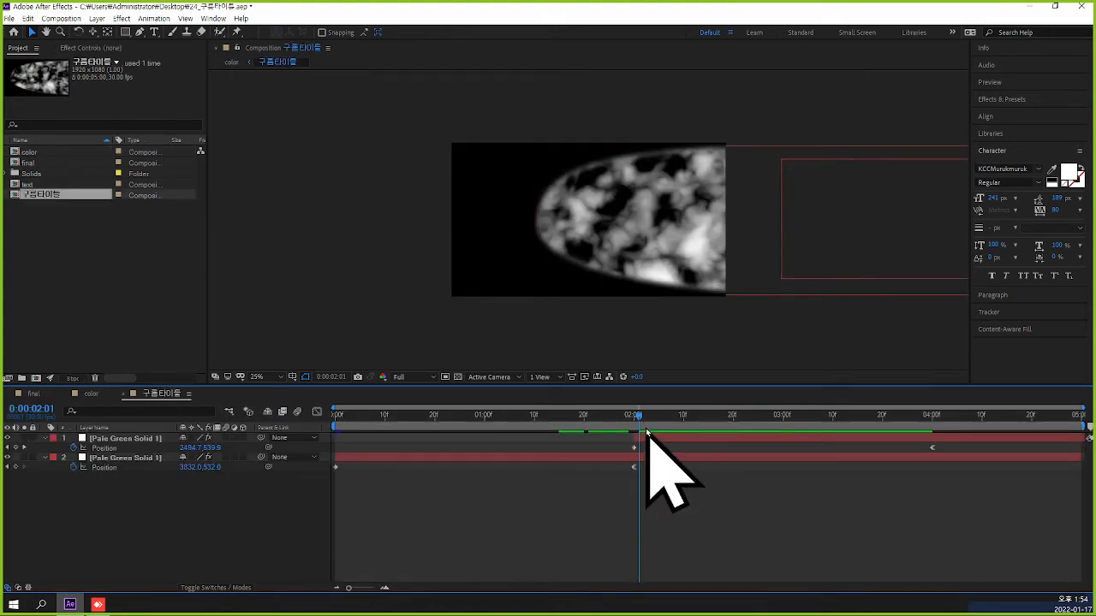
{"action": "left_click_drag", "start_coordinate": [636, 419], "coordinate": [324, 441]}
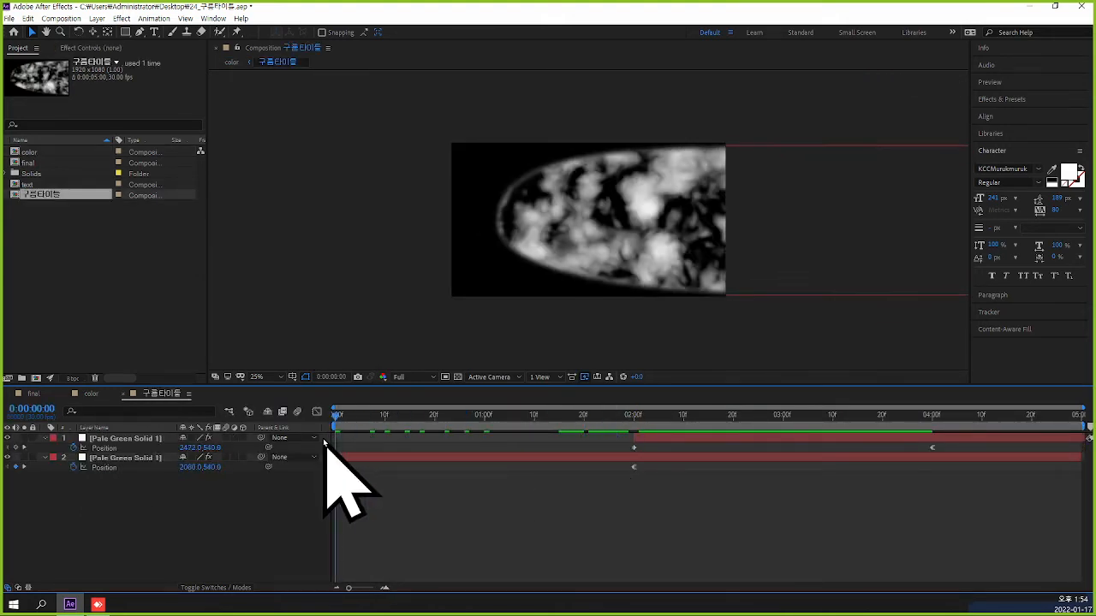
Add the text composition to 구름타이틀 as the lowest layer, beneath both cloud solids.
{"action": "left_click", "coordinate": [104, 283]}
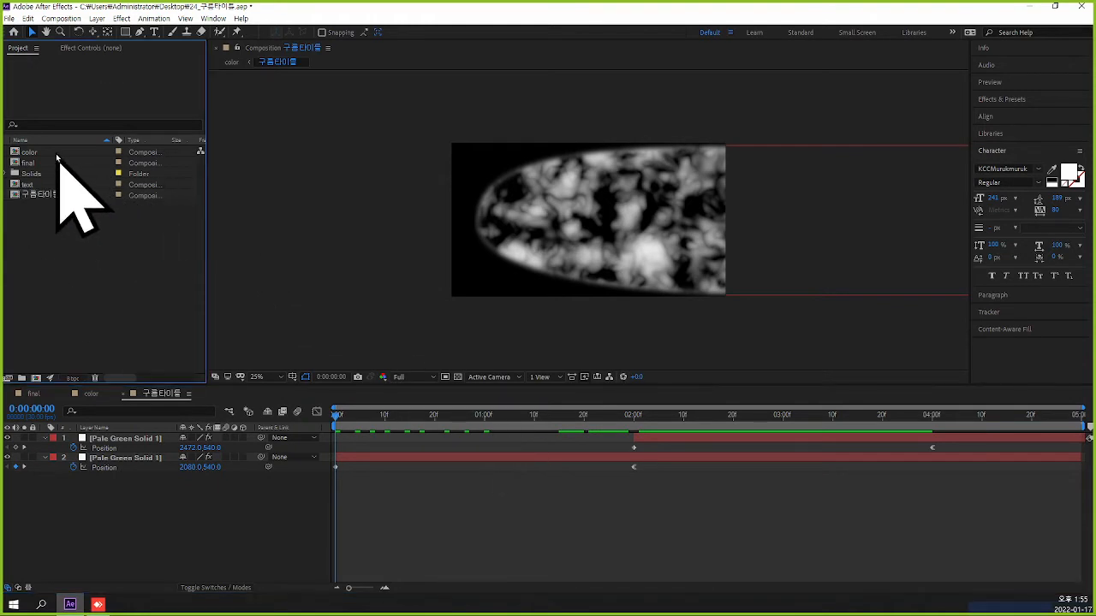
{"action": "left_click", "coordinate": [34, 185]}
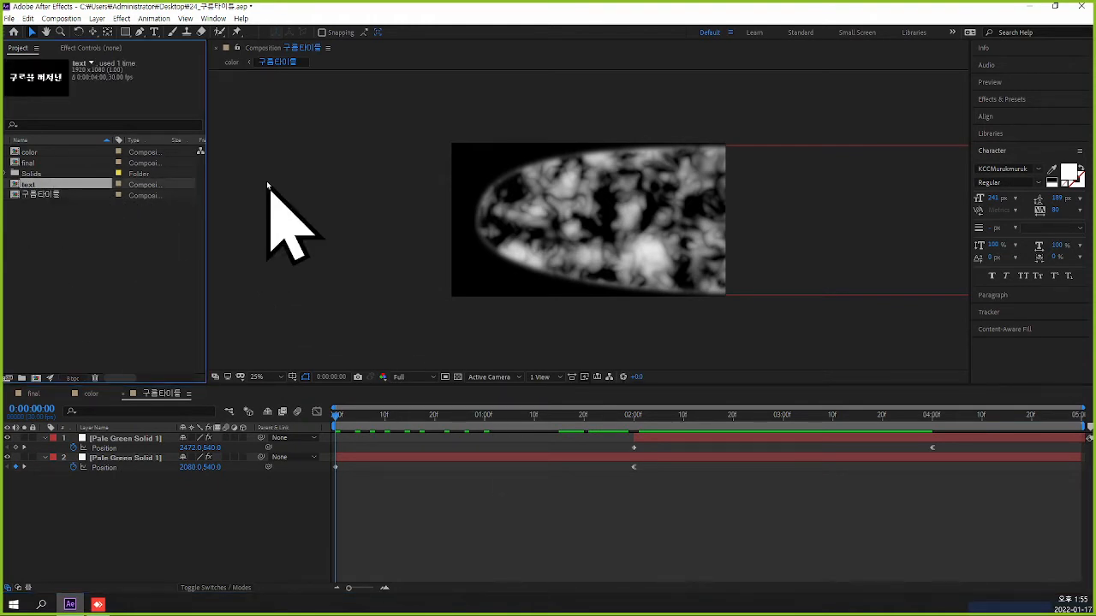
{"action": "key", "text": "ctrl+slash"}
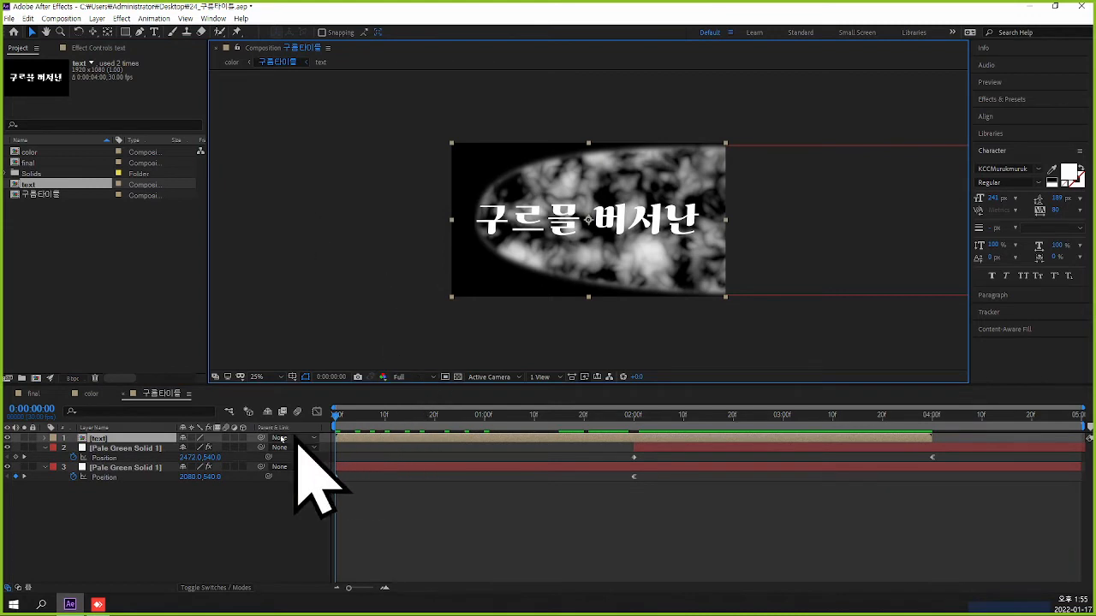
{"action": "left_click_drag", "start_coordinate": [133, 439], "coordinate": [130, 490]}
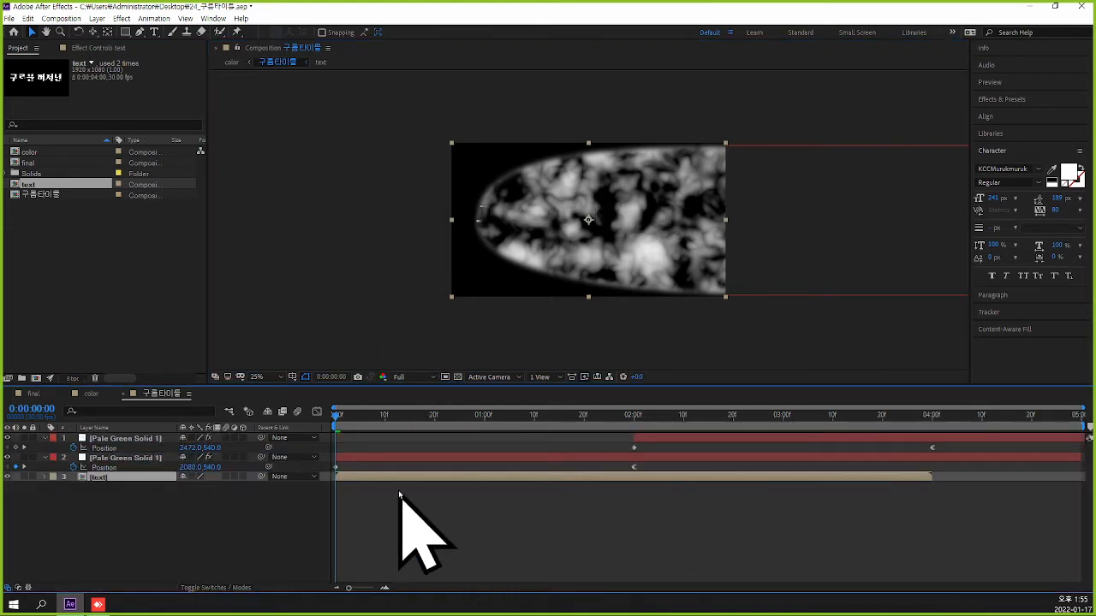
Set Position X to 2053 at 0:00:00:00 for the lower solid and to 2438 at 0:00:02:00 for the upper solid.
{"action": "key", "text": "ctrl+Up"}
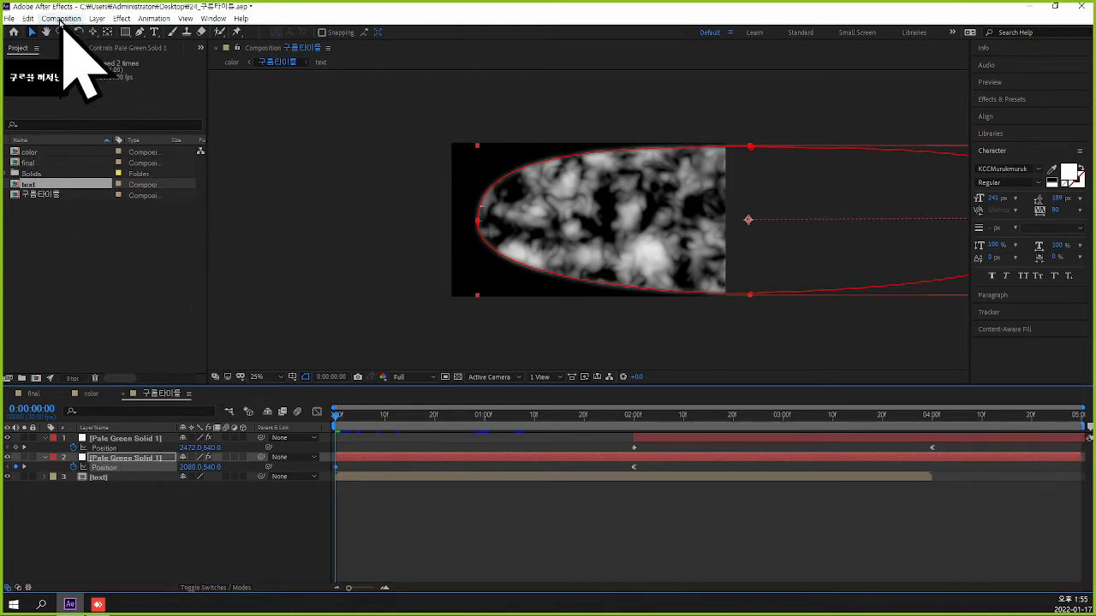
{"action": "mouse_move", "coordinate": [185, 469]}
{"action": "left_mouse_down"}
{"action": "mouse_move", "coordinate": [282, 468]}
{"action": "mouse_move", "coordinate": [137, 468]}
{"action": "mouse_move", "coordinate": [166, 465]}
{"action": "left_mouse_up"}
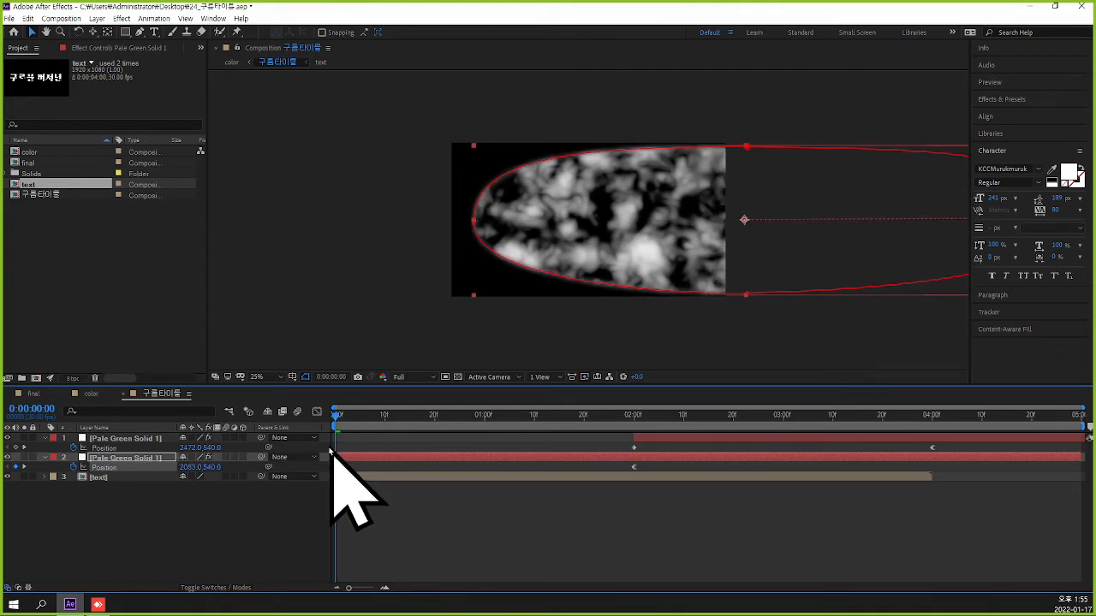
{"action": "left_click", "coordinate": [124, 438]}
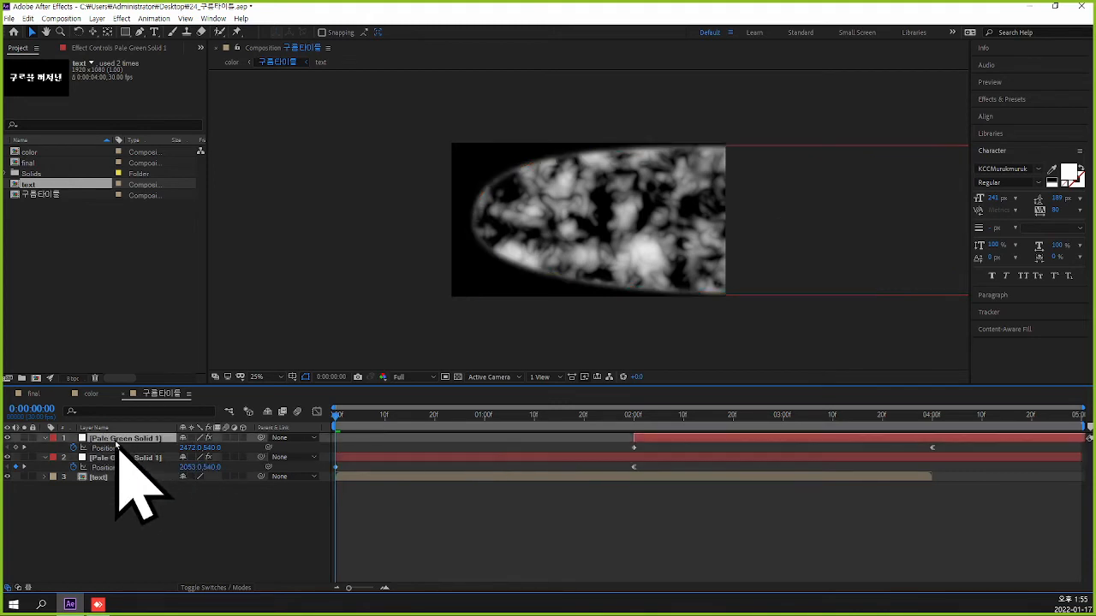
{"action": "left_click_drag", "start_coordinate": [338, 417], "coordinate": [634, 426]}
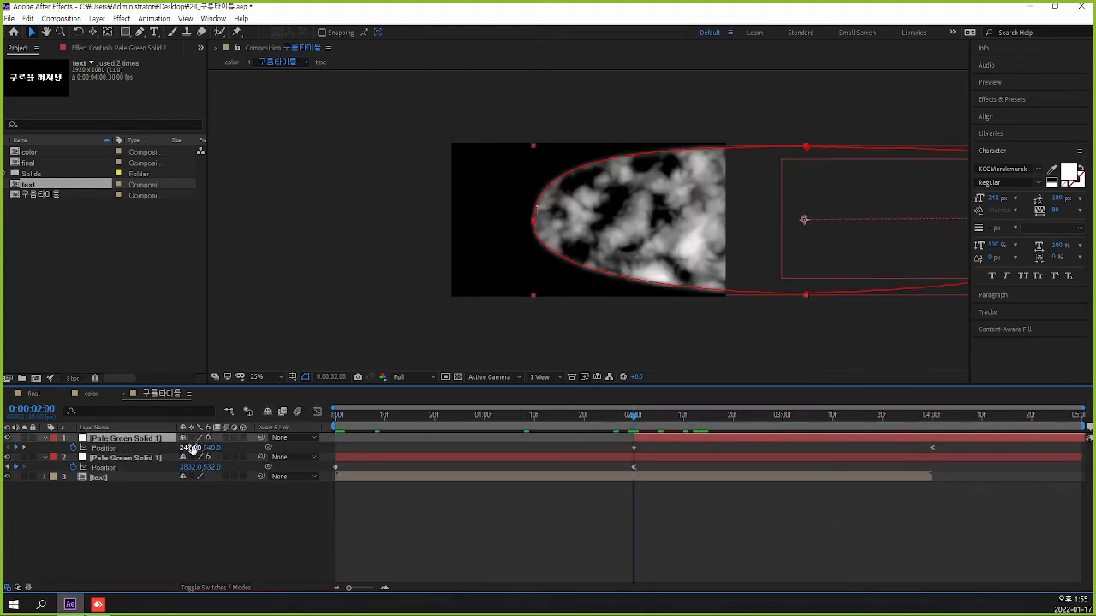
{"action": "left_click_drag", "start_coordinate": [190, 448], "coordinate": [170, 448]}
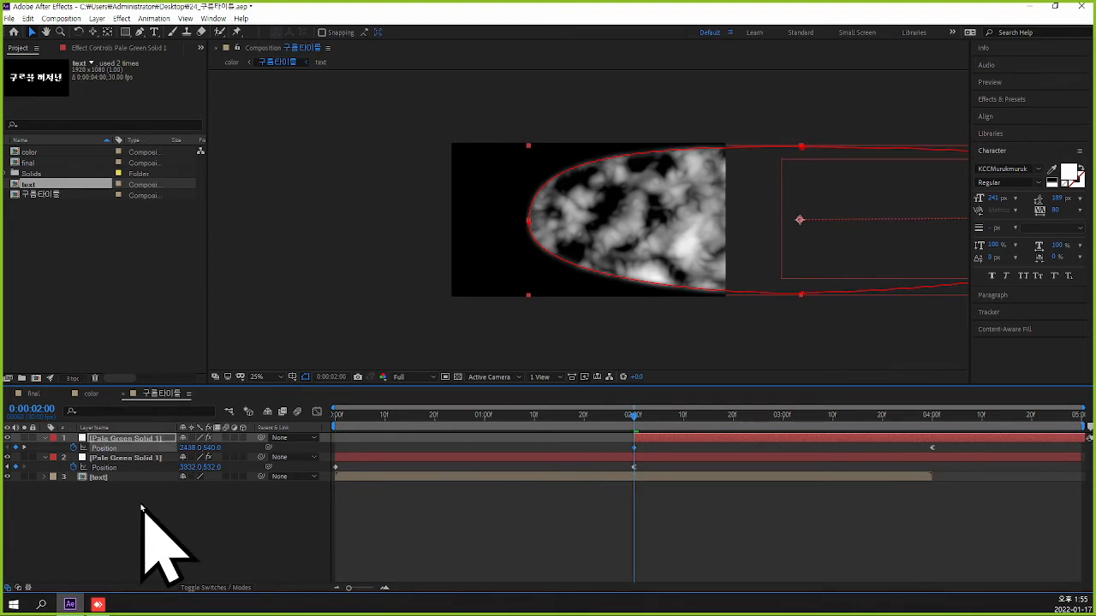
Delete the text layer from the 구름타이틀 composition.
{"action": "left_click", "coordinate": [133, 479]}
{"action": "key", "text": "Delete"}
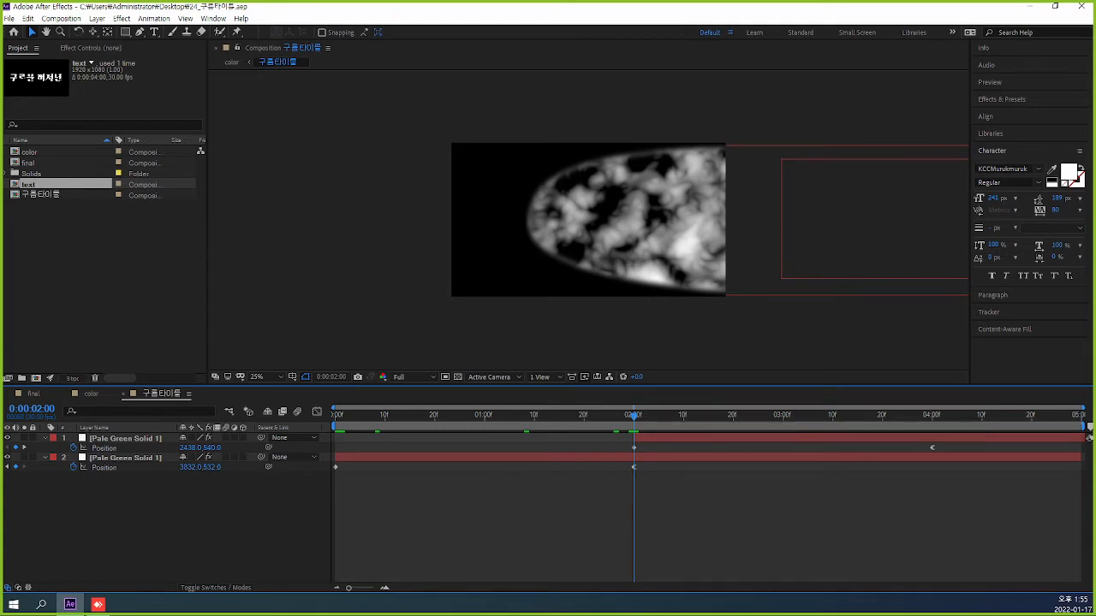
Close the 구름타이틀 and color timelines, returning color to 0:00:00:00, and return the final composition to 0:00:00:00.
{"action": "left_click", "coordinate": [125, 398]}
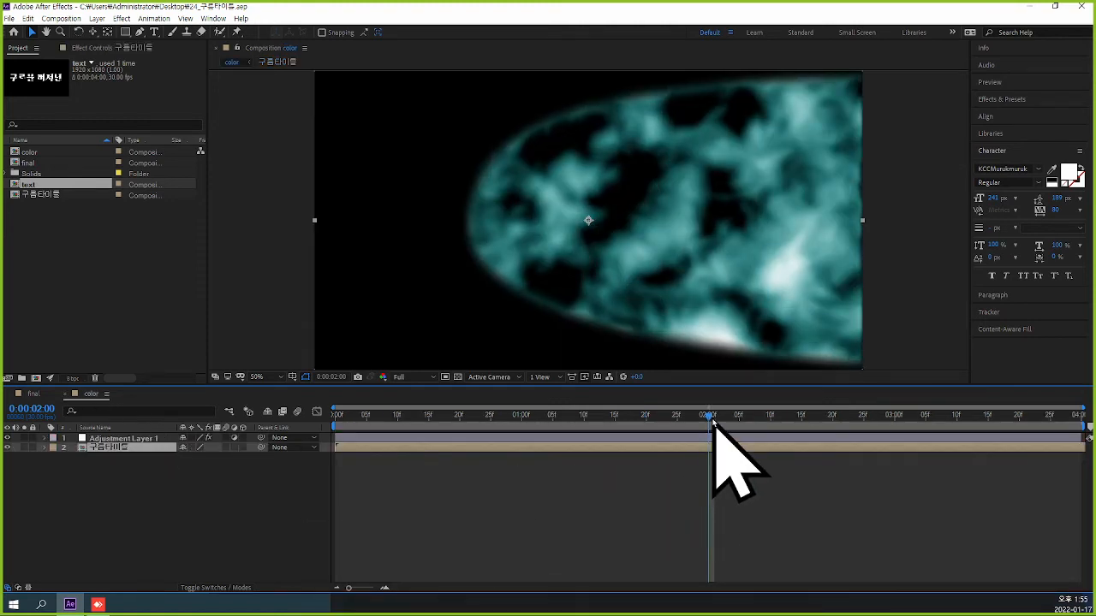
{"action": "left_click_drag", "start_coordinate": [712, 420], "coordinate": [337, 426]}
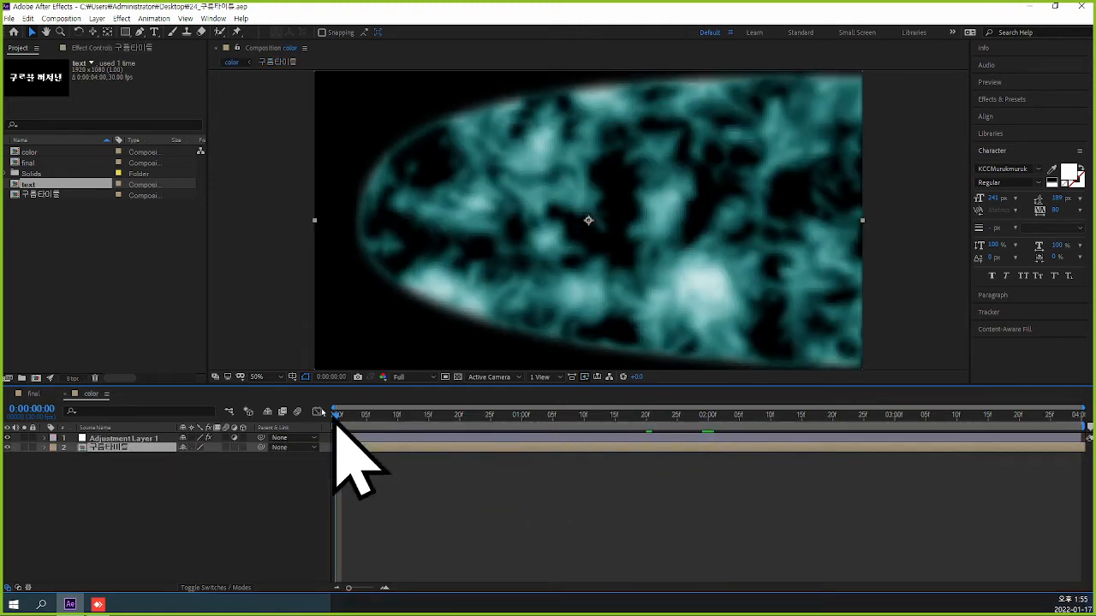
{"action": "left_click", "coordinate": [74, 395]}
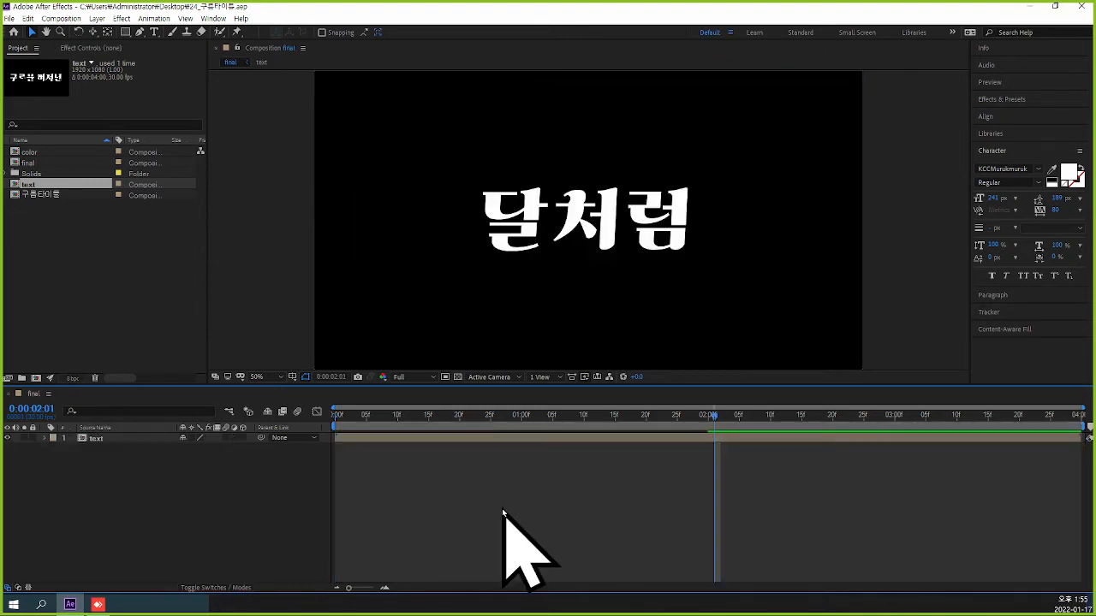
{"action": "left_click_drag", "start_coordinate": [716, 429], "coordinate": [335, 448]}
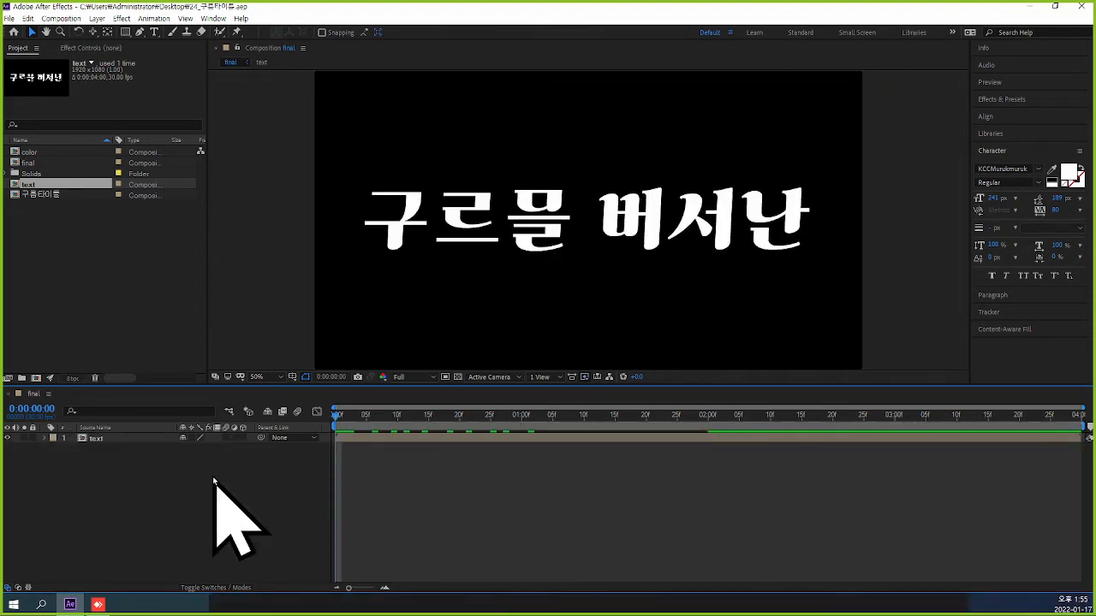
{"action": "left_click", "coordinate": [96, 439]}
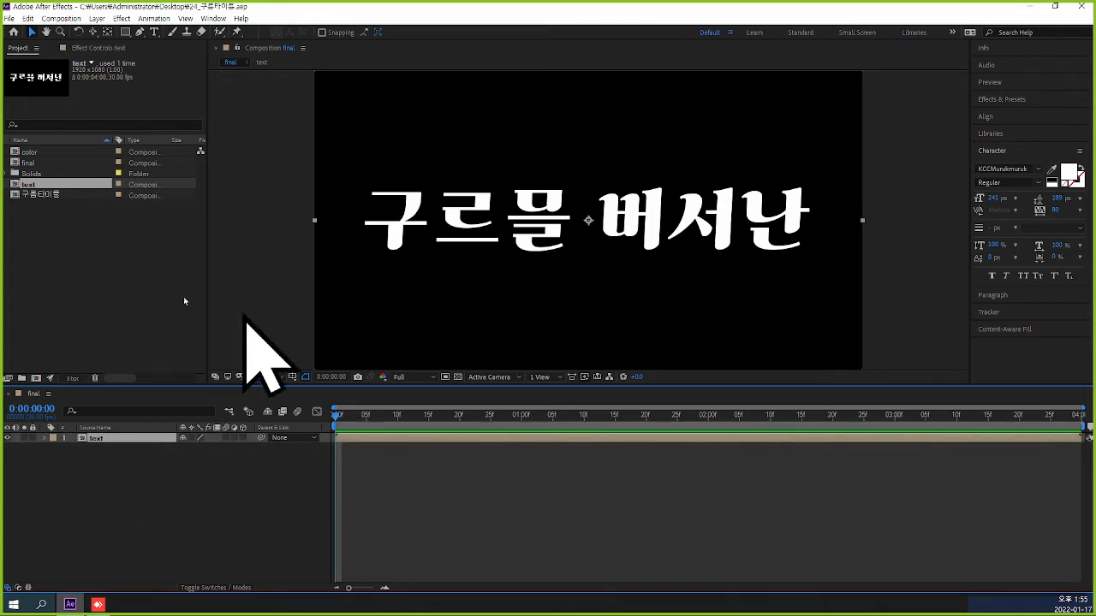
Add the 구름타이틀 composition to final as the top layer, above text.
{"action": "left_click", "coordinate": [57, 195]}
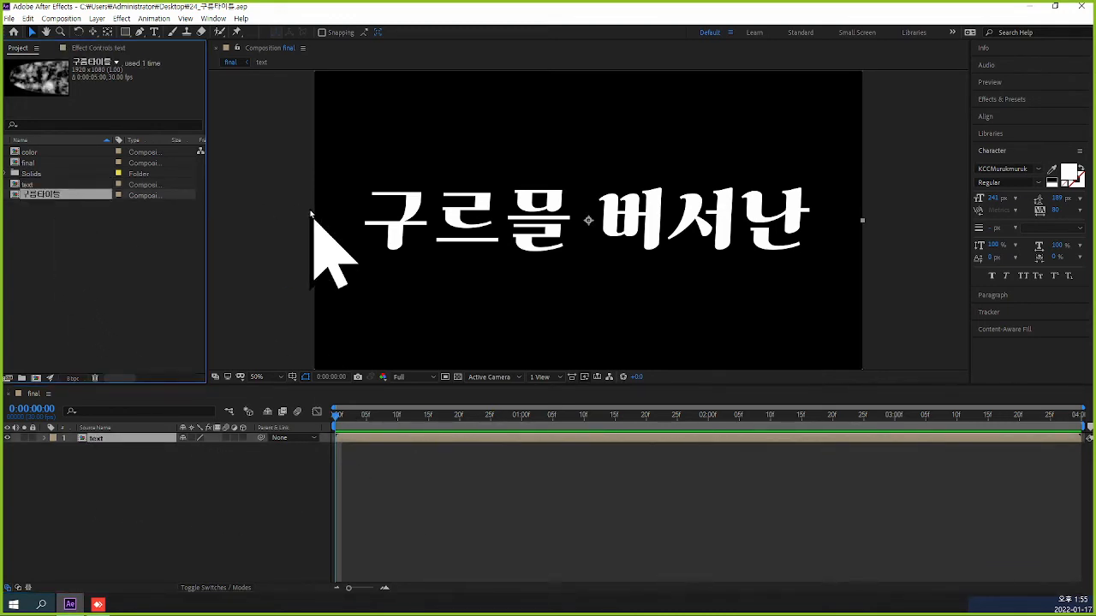
{"action": "key", "text": "ctrl+slash"}
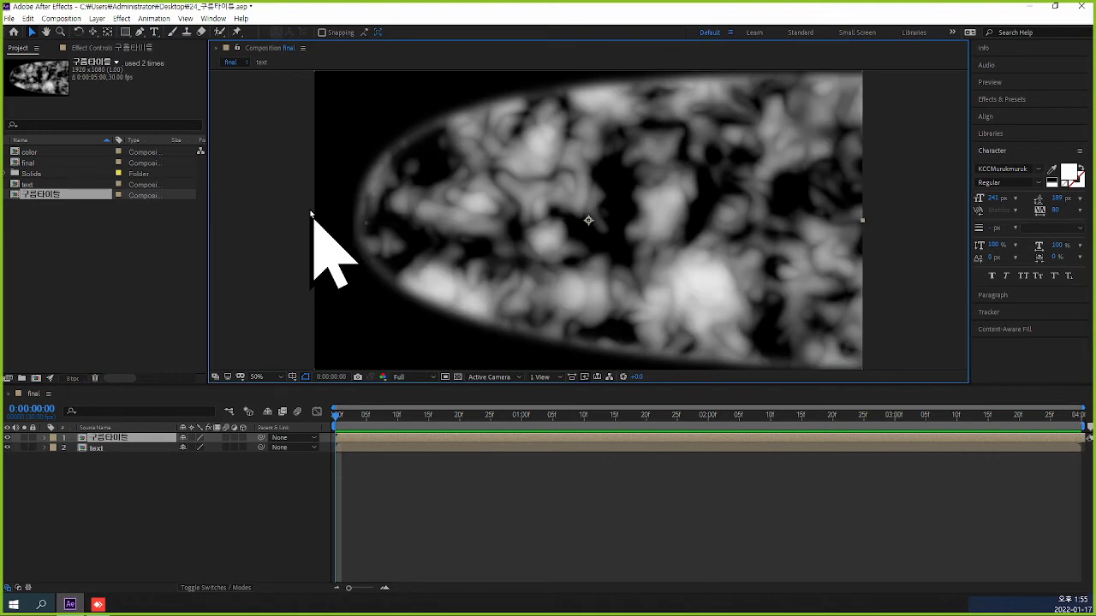
{"action": "left_click", "coordinate": [137, 250]}
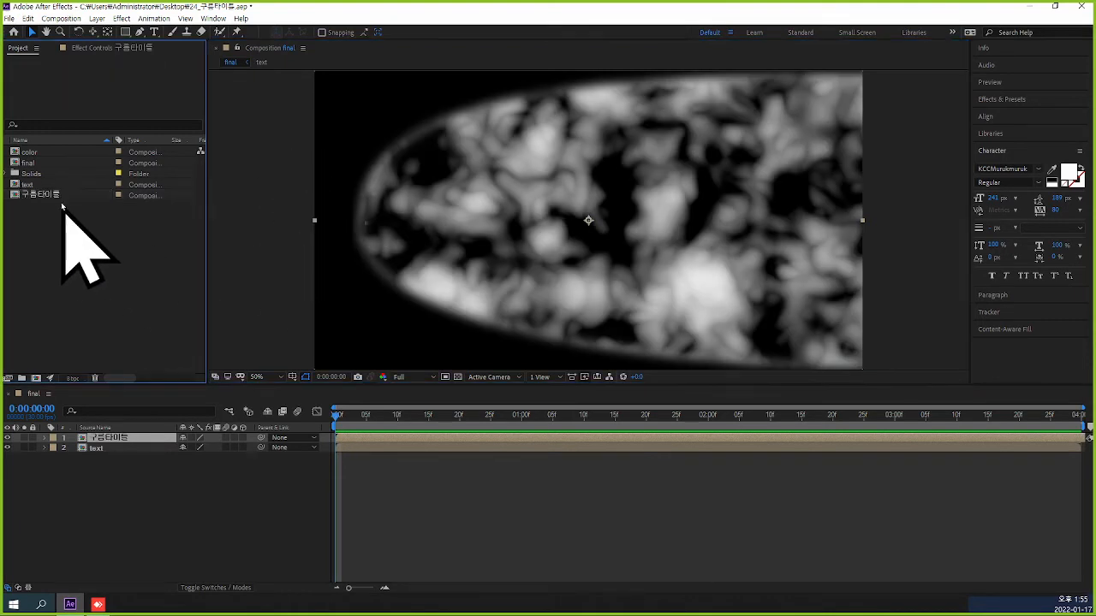
Delete the 구름타이틀 composition from the project and add the color composition to final above the text layer.
{"action": "left_click", "coordinate": [56, 195]}
{"action": "key", "text": "Delete"}
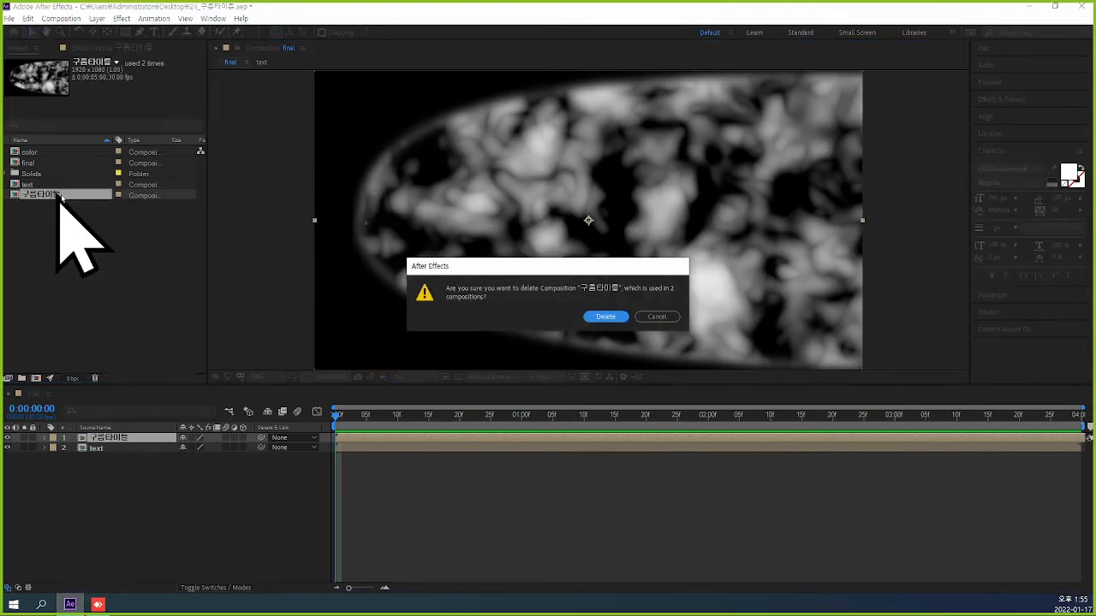
{"action": "left_click", "coordinate": [619, 317]}
{"action": "left_click", "coordinate": [51, 153]}
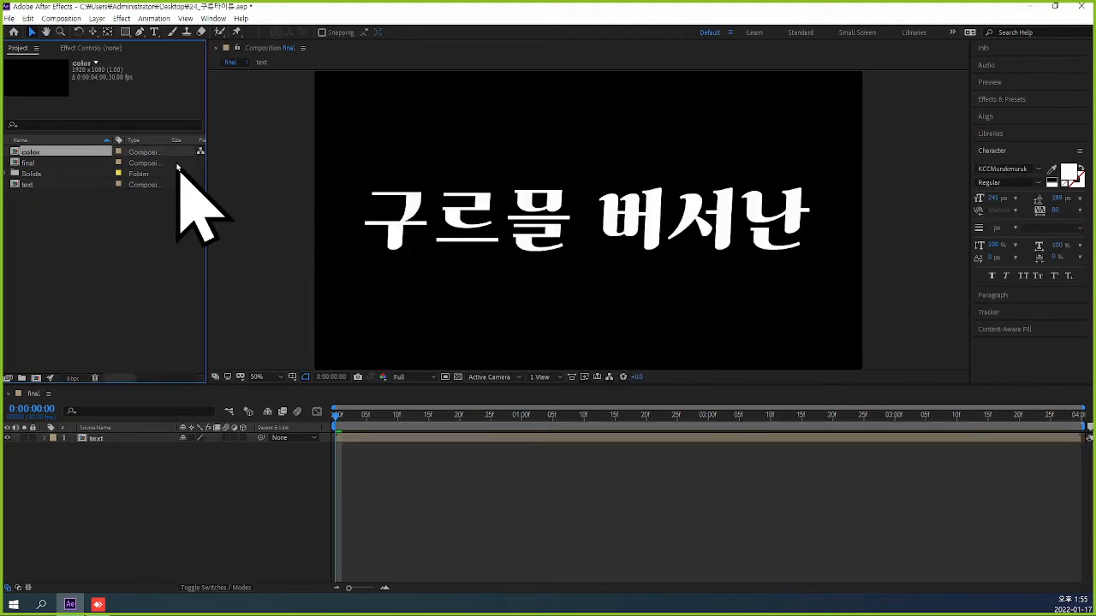
{"action": "key", "text": "ctrl+slash"}
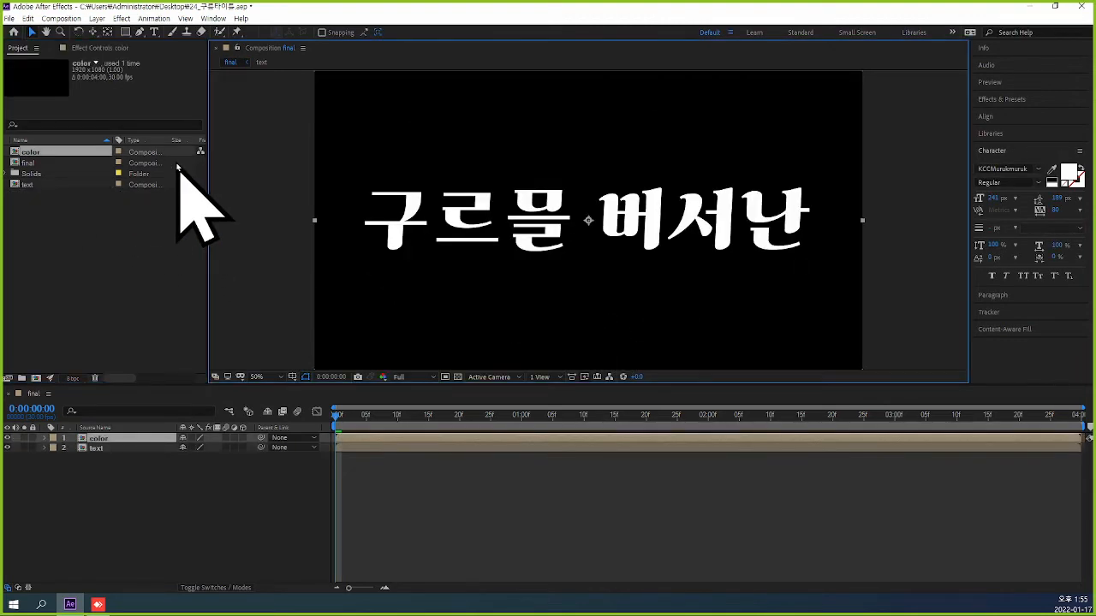
Preview the final composition and open the nested color composition to check which layers it contains.
{"action": "left_click", "coordinate": [528, 469]}
{"action": "left_click", "coordinate": [126, 439]}
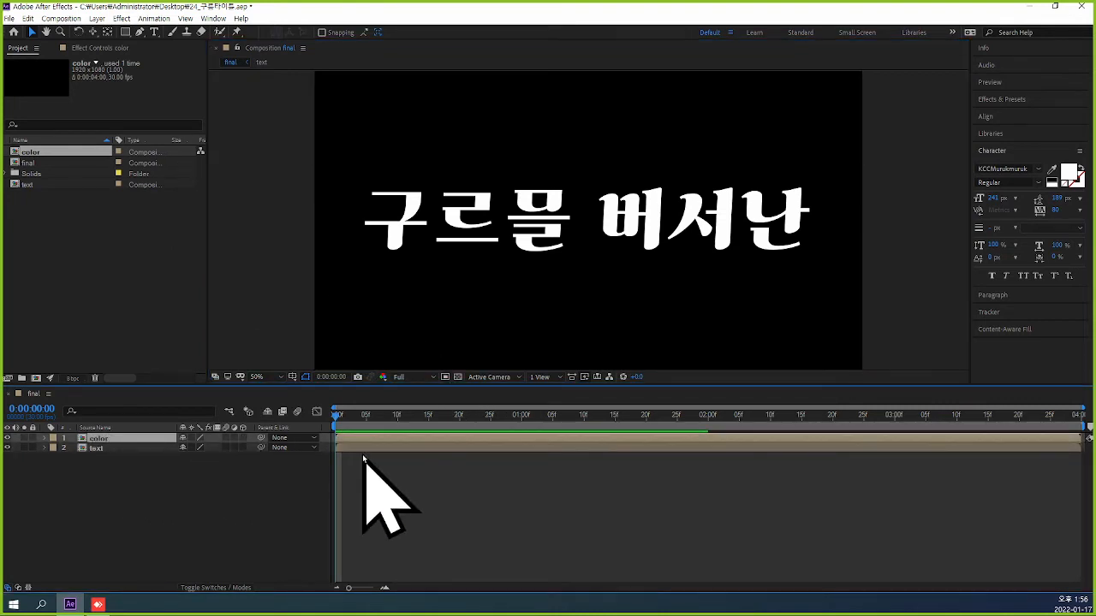
{"action": "key", "text": "space"}
{"action": "key", "text": "space"}
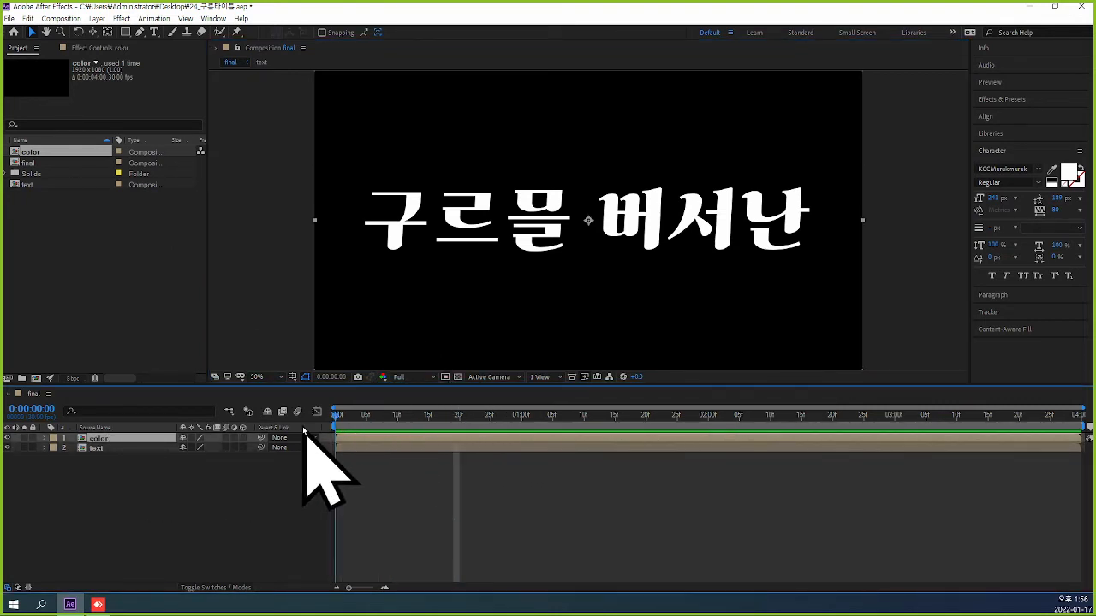
{"action": "double_click", "coordinate": [81, 439]}
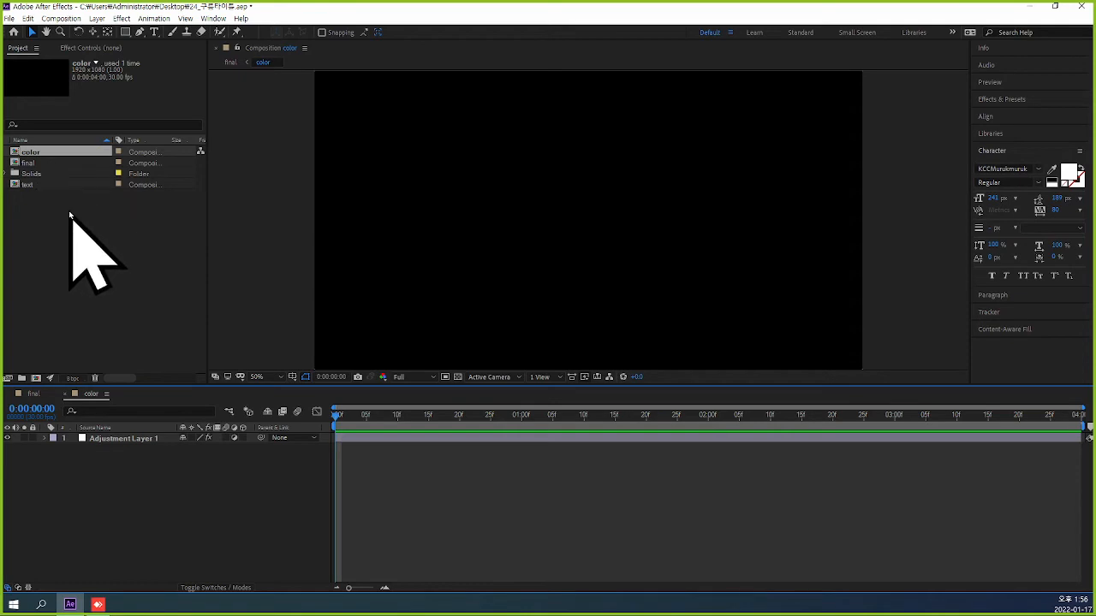
Undo the deletion of the 구름타이틀 composition and remove the 구름타이틀 layer from final.
{"action": "left_click", "coordinate": [130, 247]}
{"action": "key", "text": "ctrl+v"}
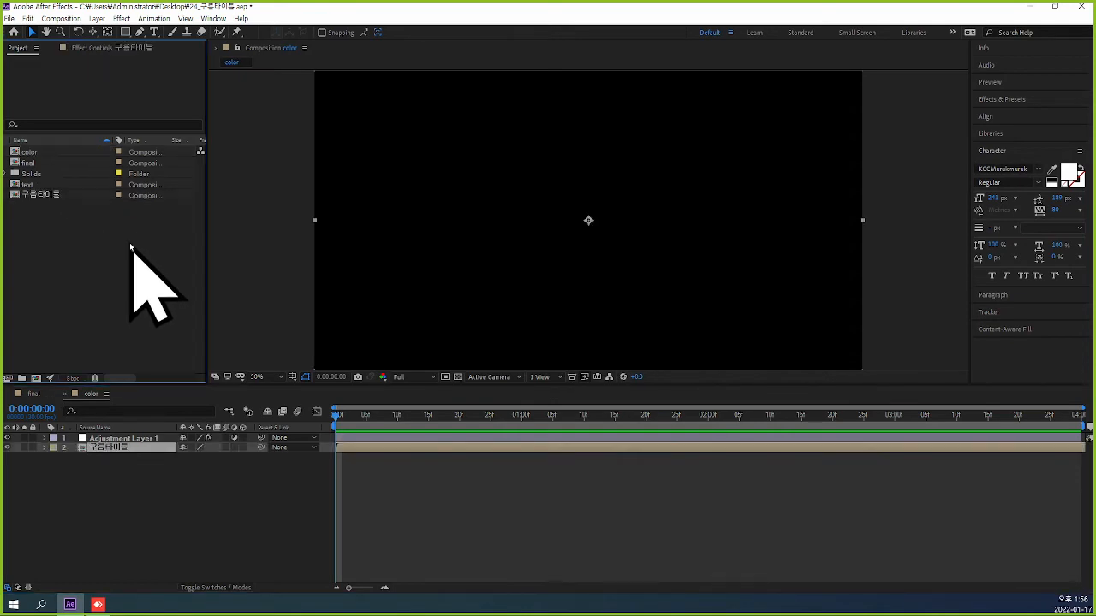
{"action": "left_click", "coordinate": [65, 395]}
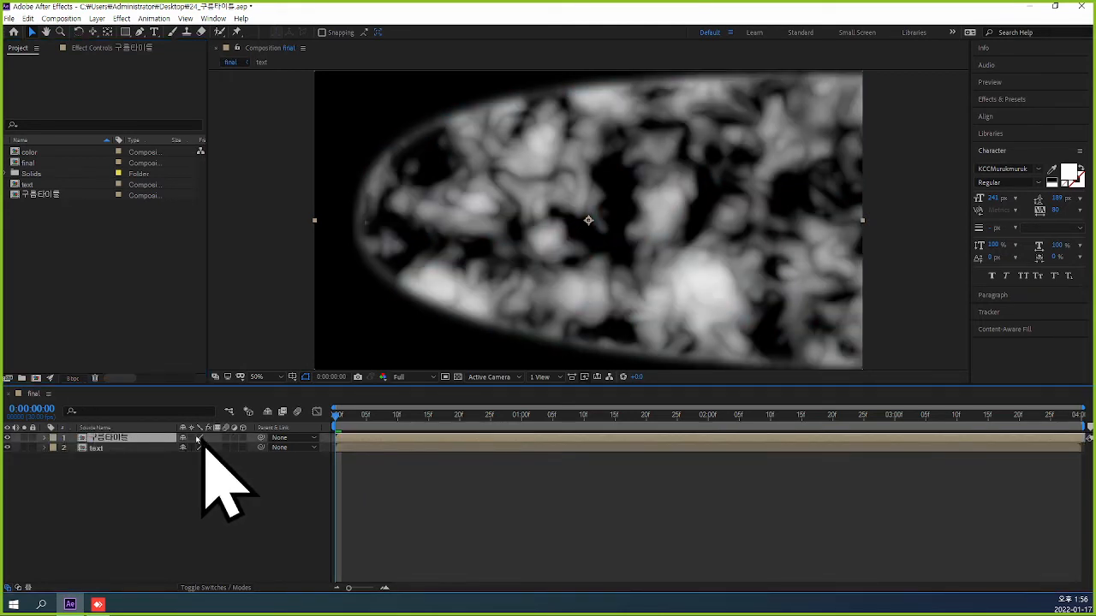
{"action": "key", "text": "Delete"}
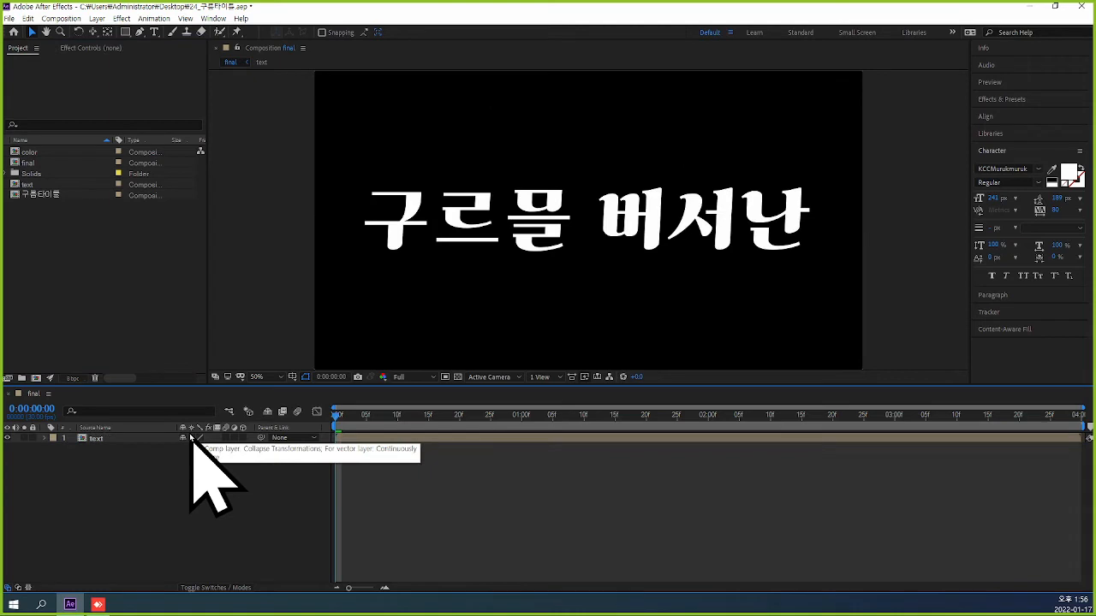
Add the color composition to final above the text layer and preview the animation, returning to 0:00:00:00.
{"action": "left_click", "coordinate": [31, 151]}
{"action": "key", "text": "ctrl+slash"}
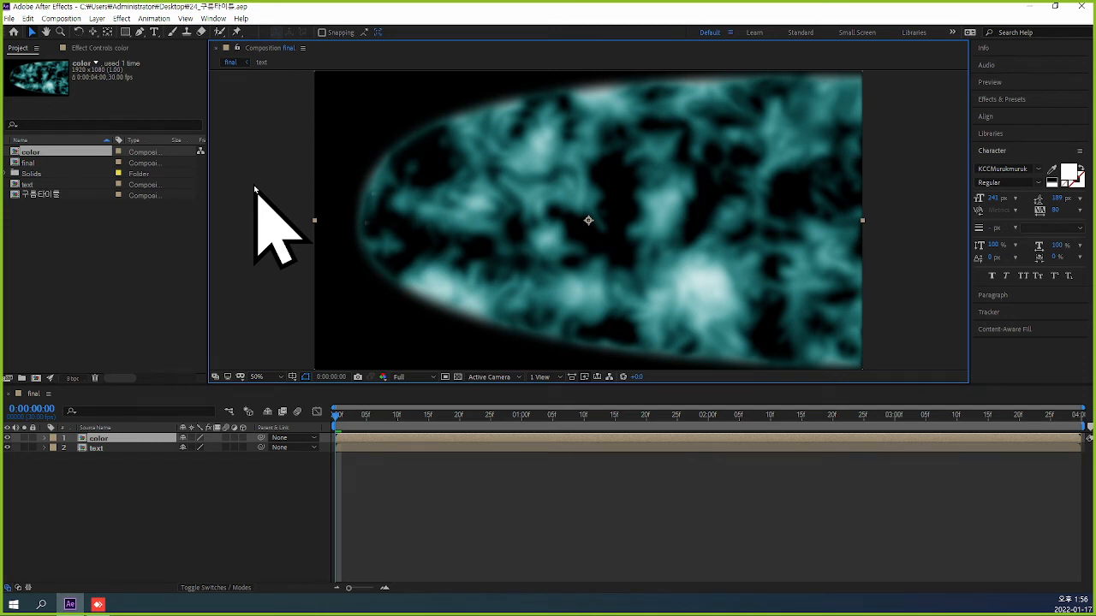
{"action": "key", "text": "space"}
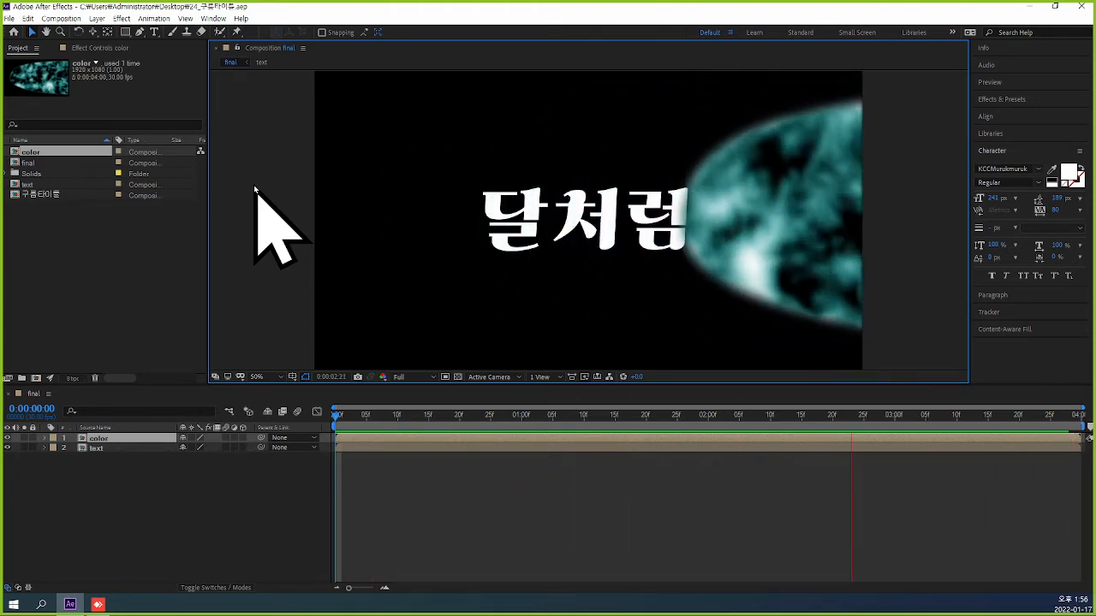
{"action": "key", "text": "space"}
{"action": "left_click_drag", "start_coordinate": [877, 416], "coordinate": [270, 414]}
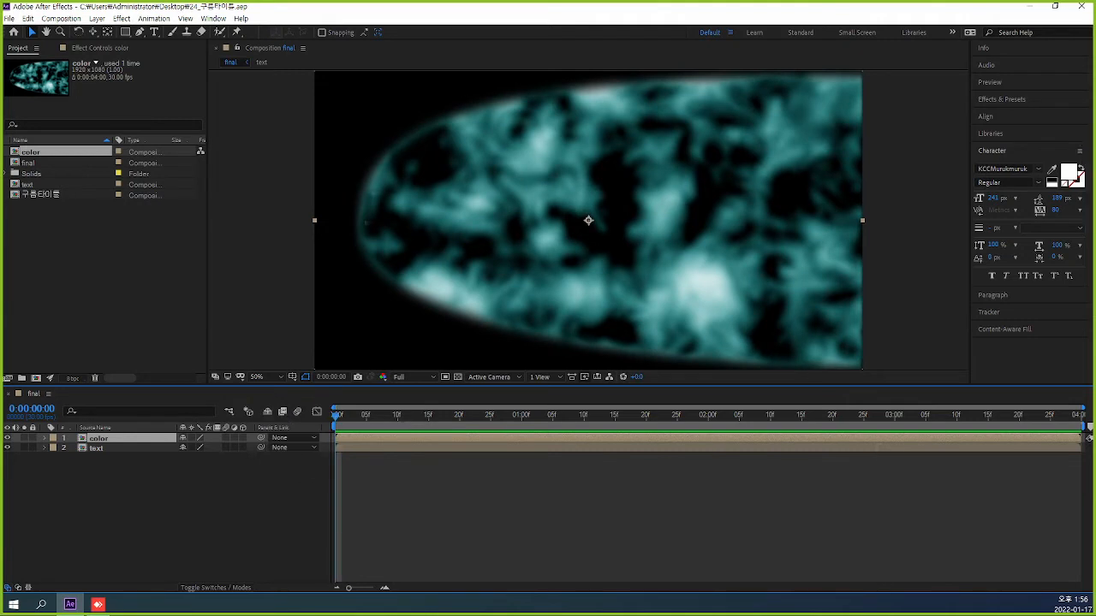
Apply the Compound Blur effect to the text layer in the final composition.
{"action": "left_click", "coordinate": [116, 448]}
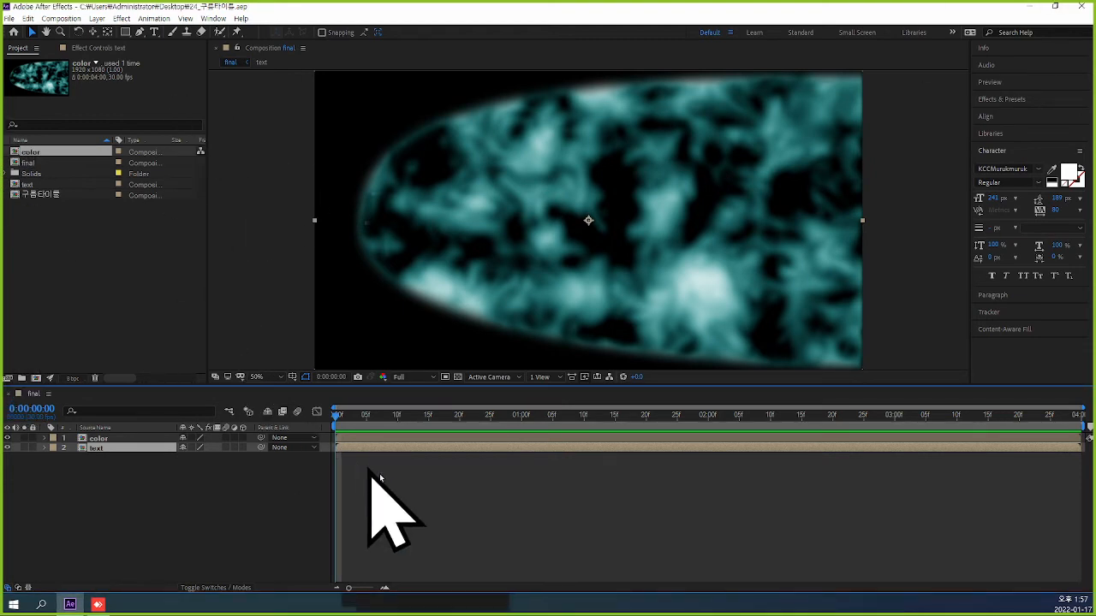
{"action": "left_click", "coordinate": [122, 19]}
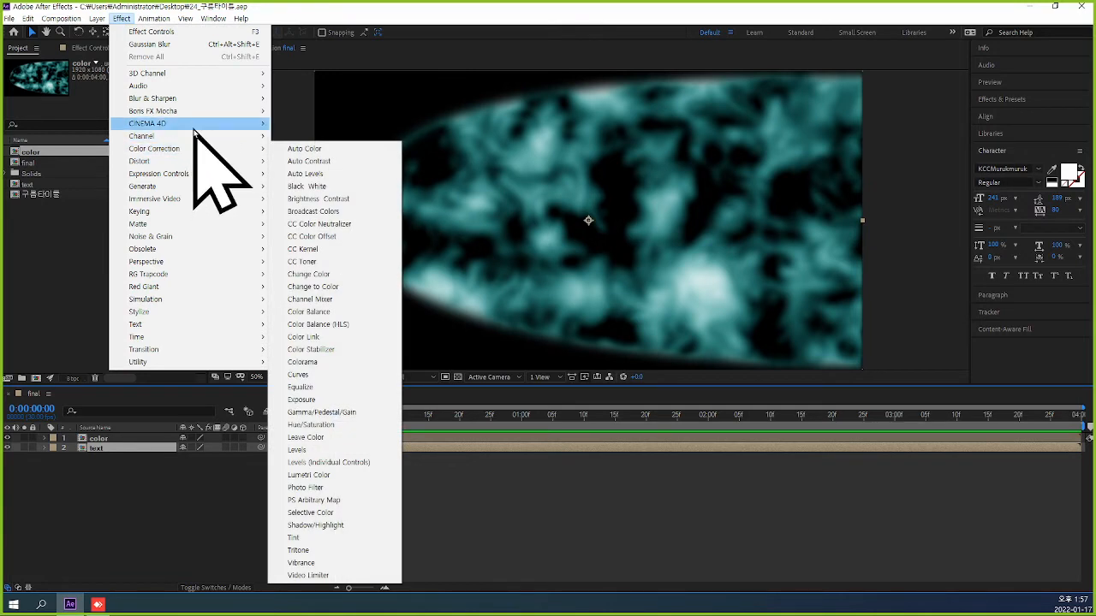
{"action": "mouse_move", "coordinate": [194, 129]}
{"action": "mouse_move", "coordinate": [203, 103]}
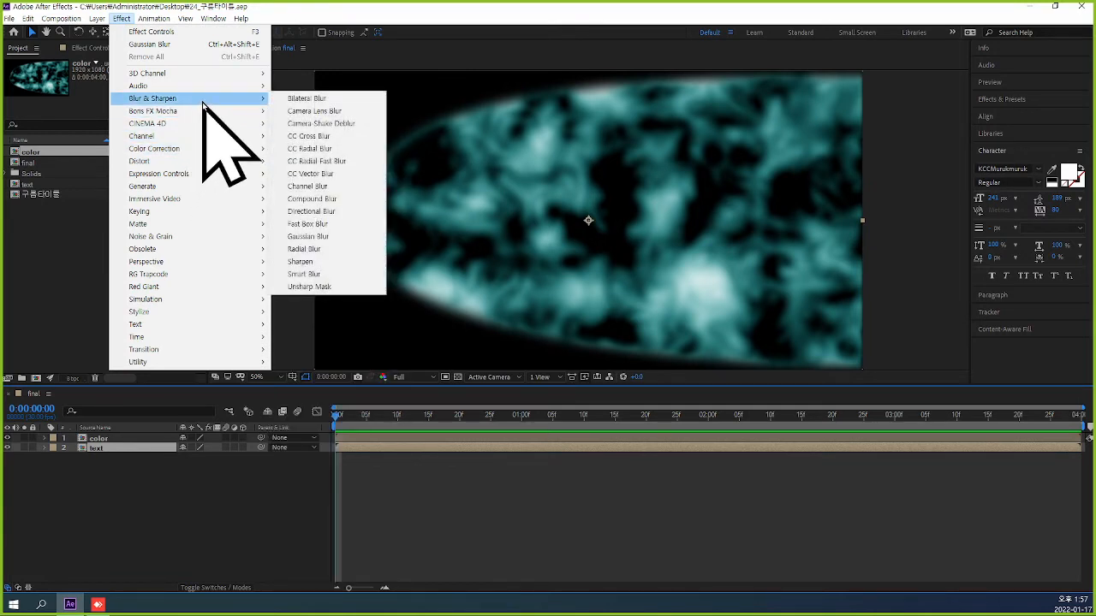
{"action": "left_click", "coordinate": [357, 202]}
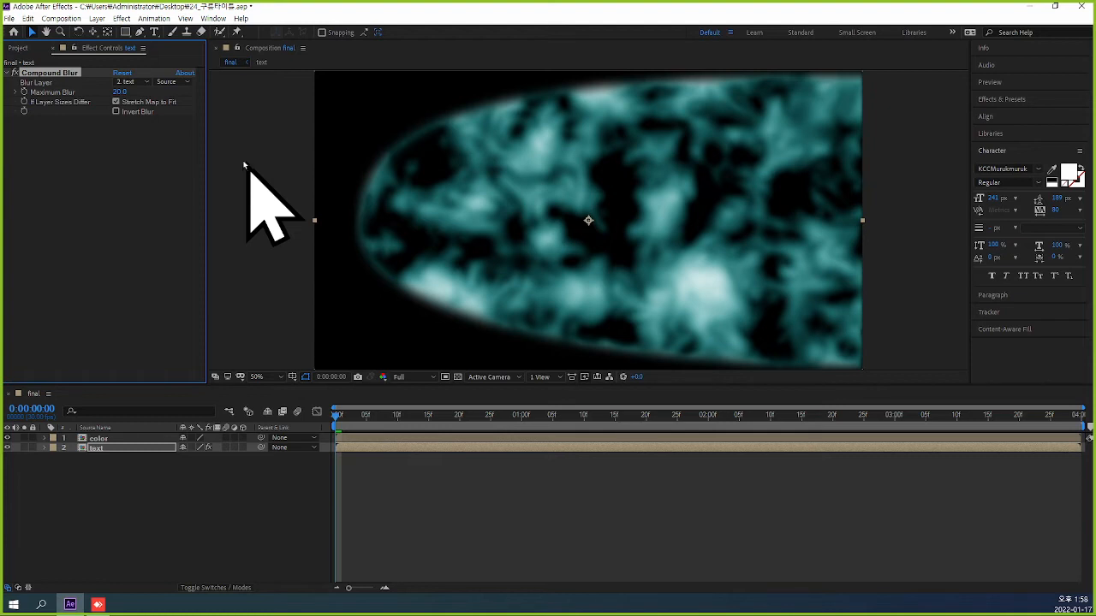
{"action": "left_click", "coordinate": [11, 19]}
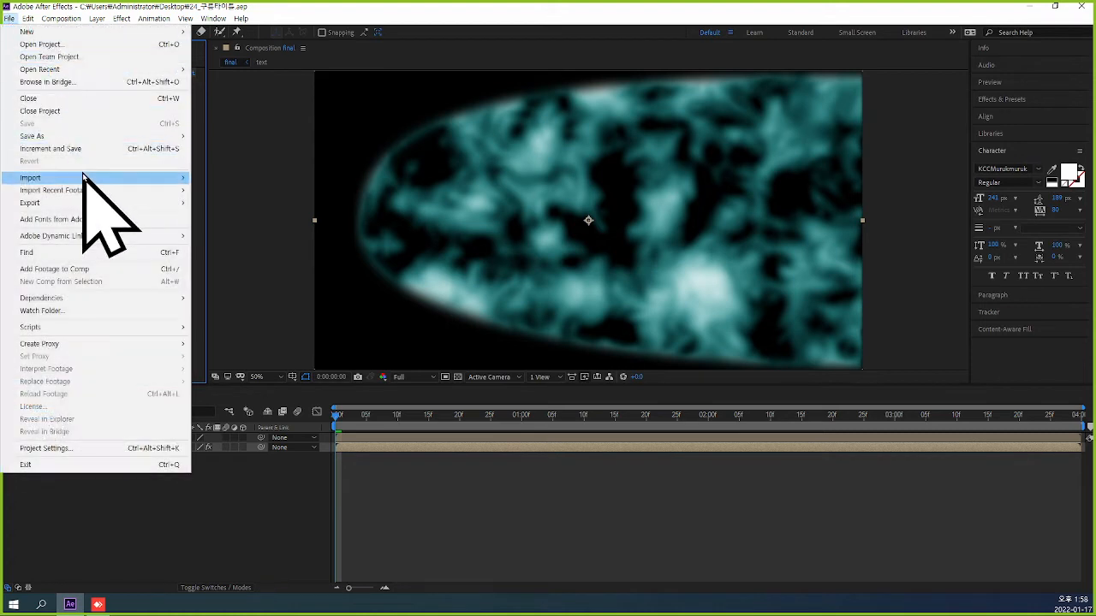
{"action": "left_click", "coordinate": [224, 135]}
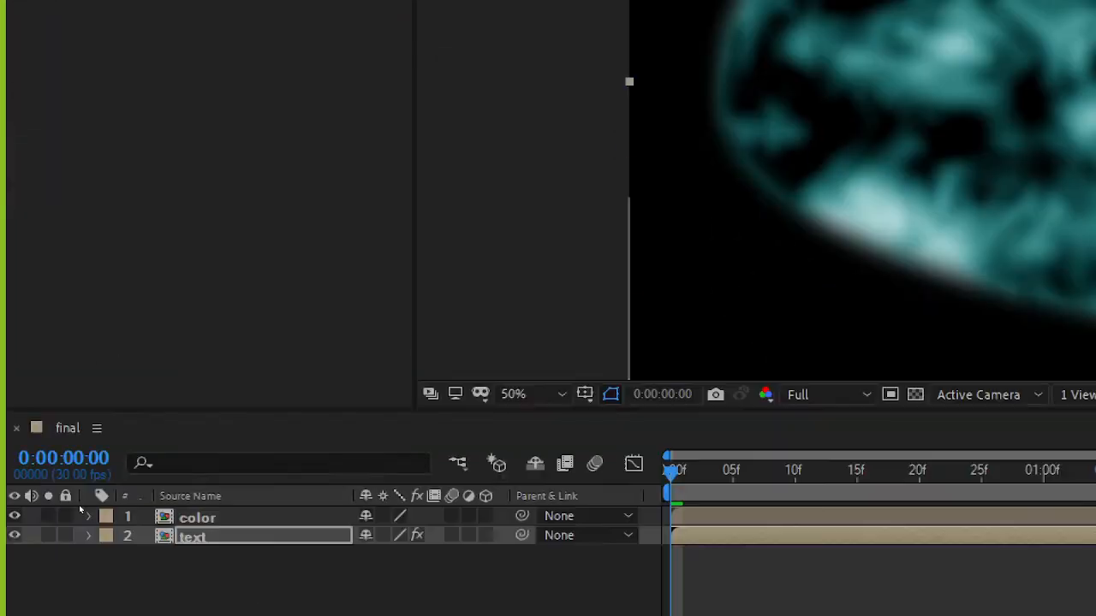
Set the Compound Blur's Blur Layer to 1. color and its layer source to Effects & Masks.
{"action": "mouse_move", "coordinate": [143, 591]}
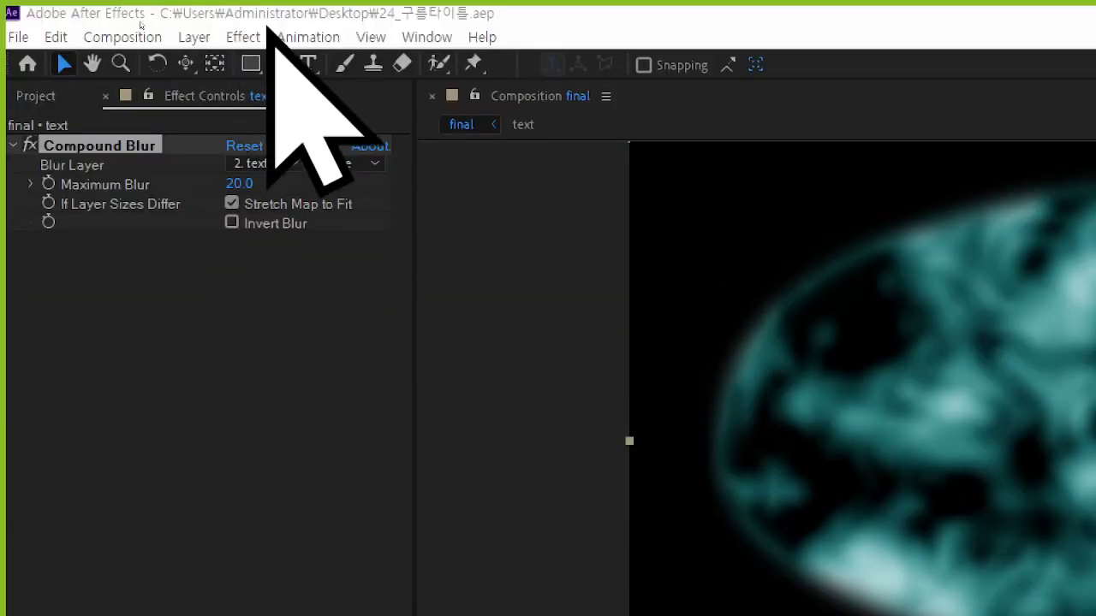
{"action": "left_click", "coordinate": [296, 163]}
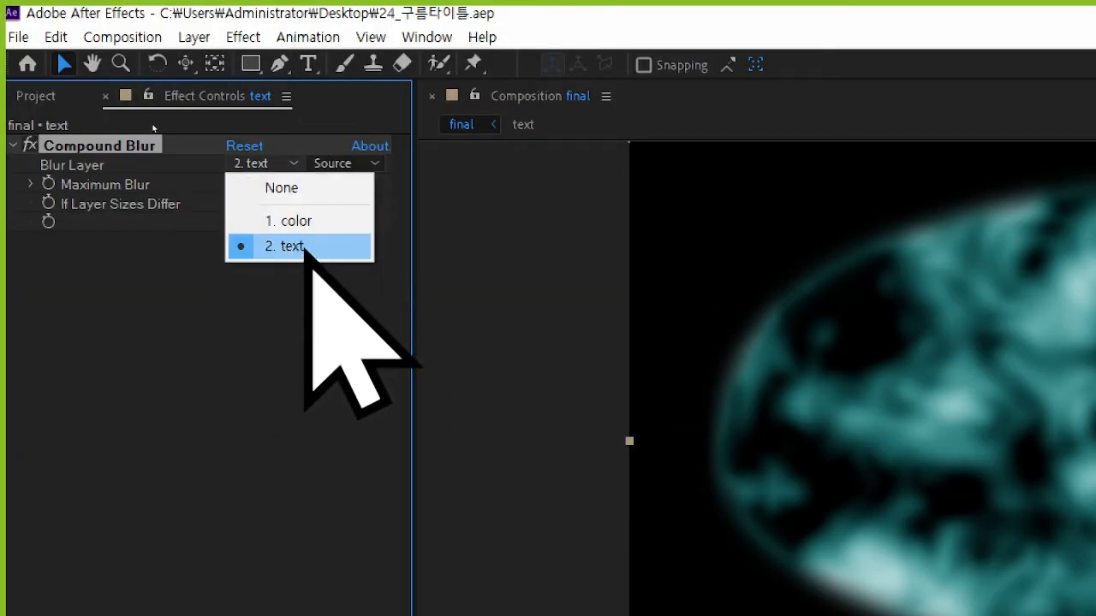
{"action": "left_click", "coordinate": [296, 220]}
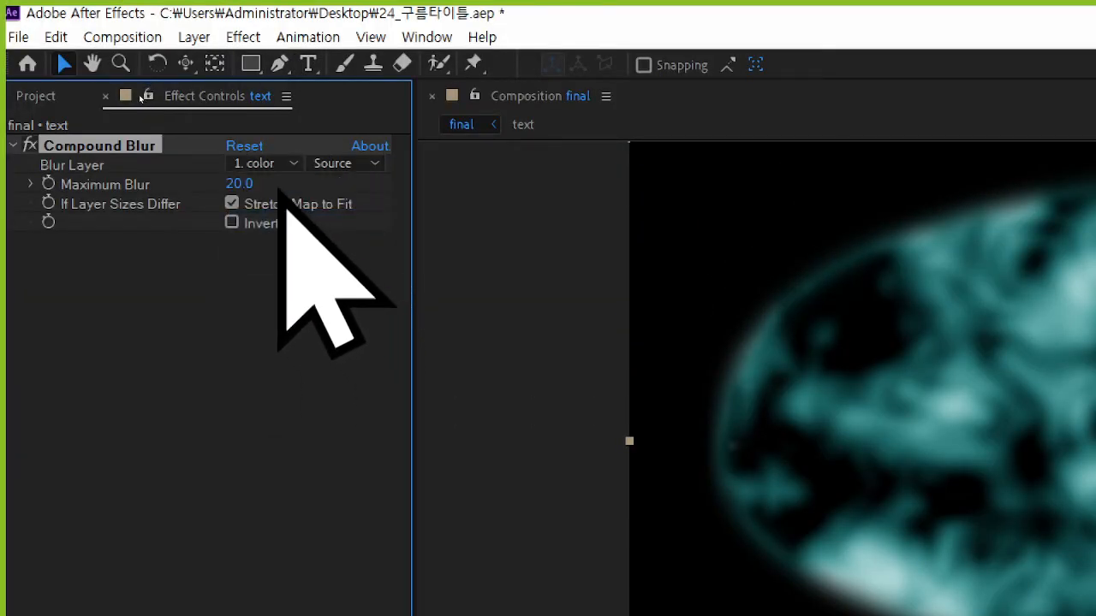
{"action": "left_click", "coordinate": [375, 163]}
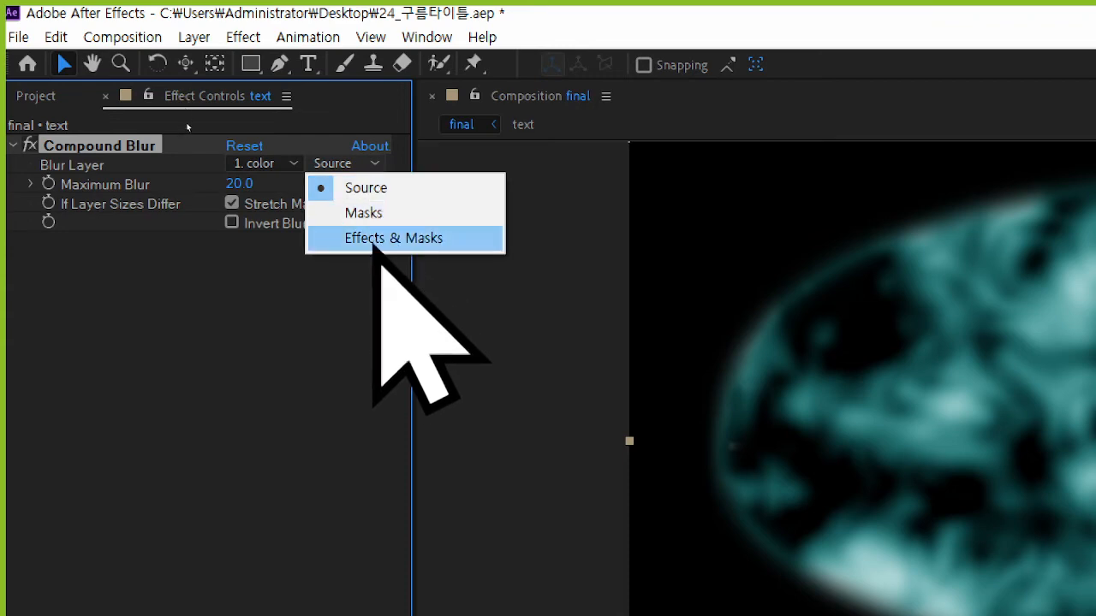
{"action": "left_click", "coordinate": [377, 240]}
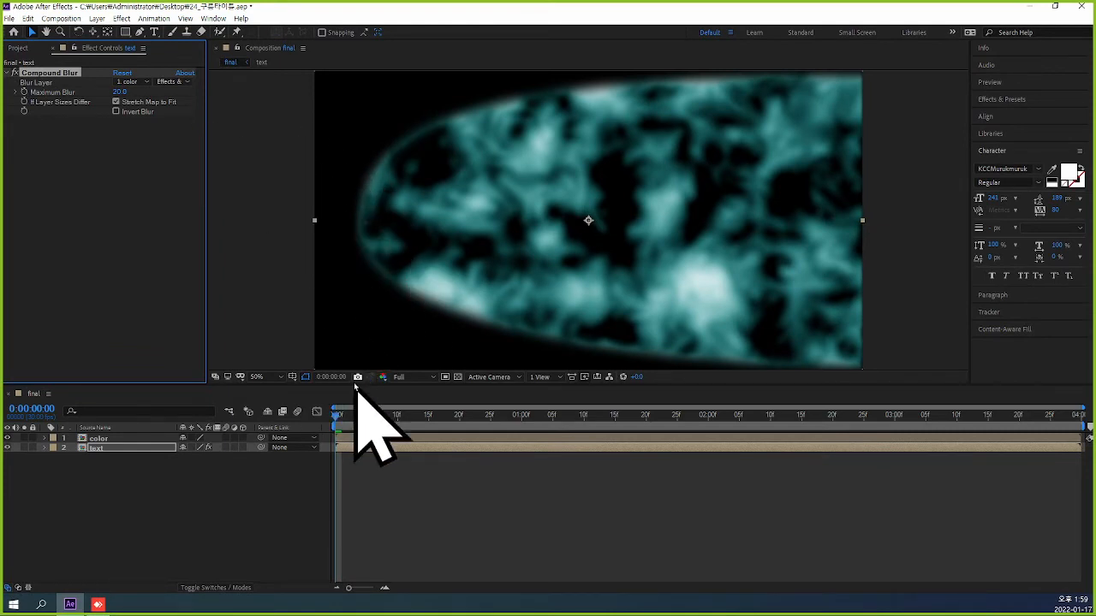
Check the opening frames, return to 0:00:00:00, and set the Compound Blur's Maximum Blur to 500.
{"action": "left_click", "coordinate": [345, 420]}
{"action": "mouse_move", "coordinate": [344, 419]}
{"action": "left_mouse_down"}
{"action": "mouse_move", "coordinate": [366, 427]}
{"action": "mouse_move", "coordinate": [338, 428]}
{"action": "left_mouse_up"}
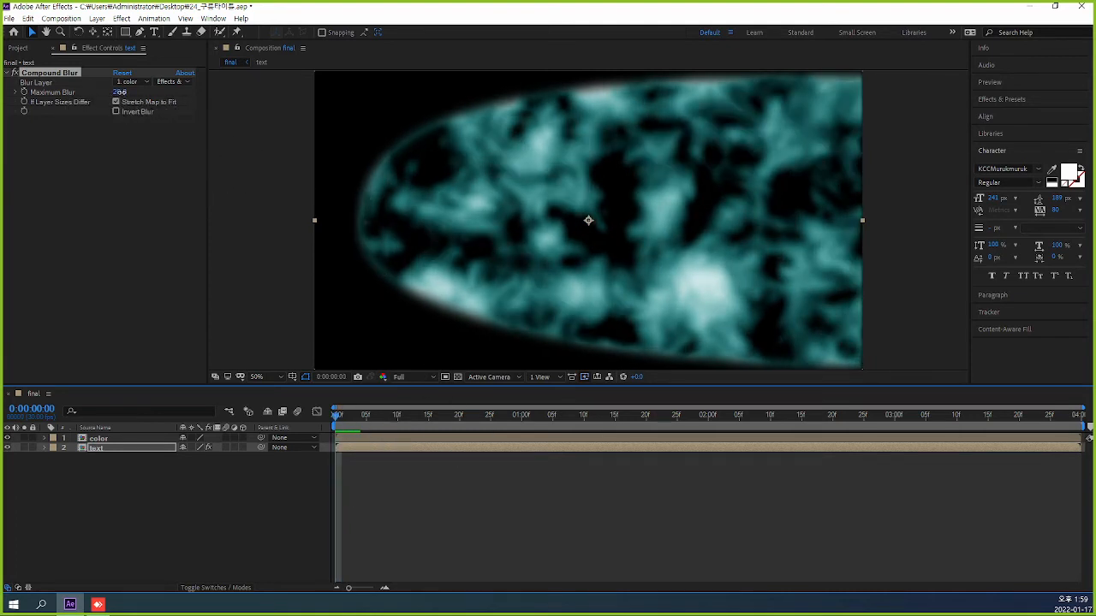
{"action": "left_click_drag", "start_coordinate": [119, 91], "coordinate": [195, 99]}
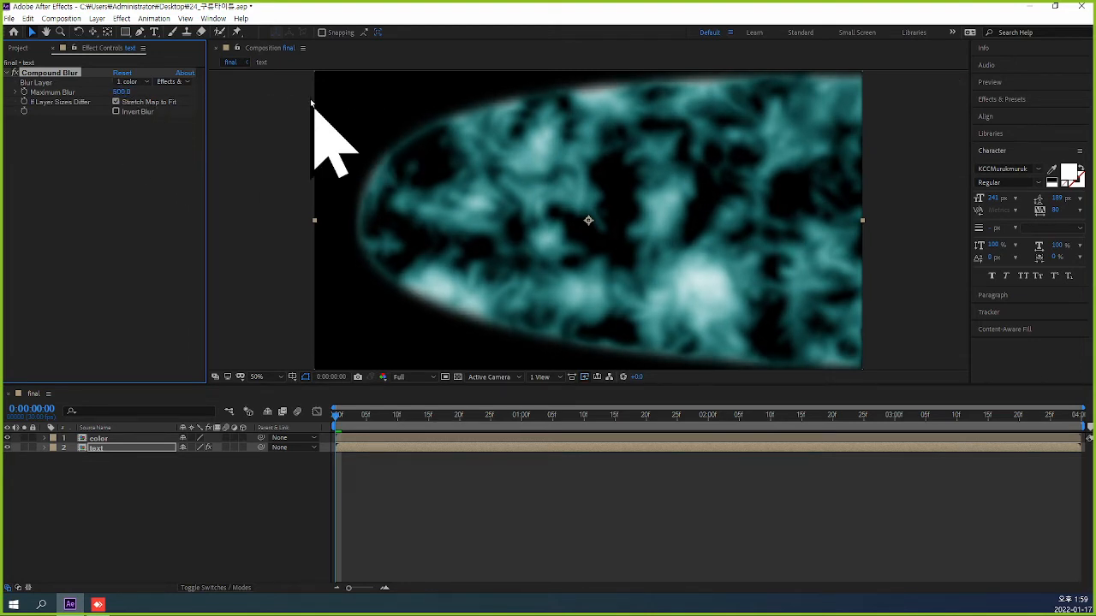
Capture a screen region containing the Compound Blur settings with the 알캡처 screen capture tool.
{"action": "key", "text": "super+shift+s"}
{"action": "left_click_drag", "start_coordinate": [3, 46], "coordinate": [198, 127]}
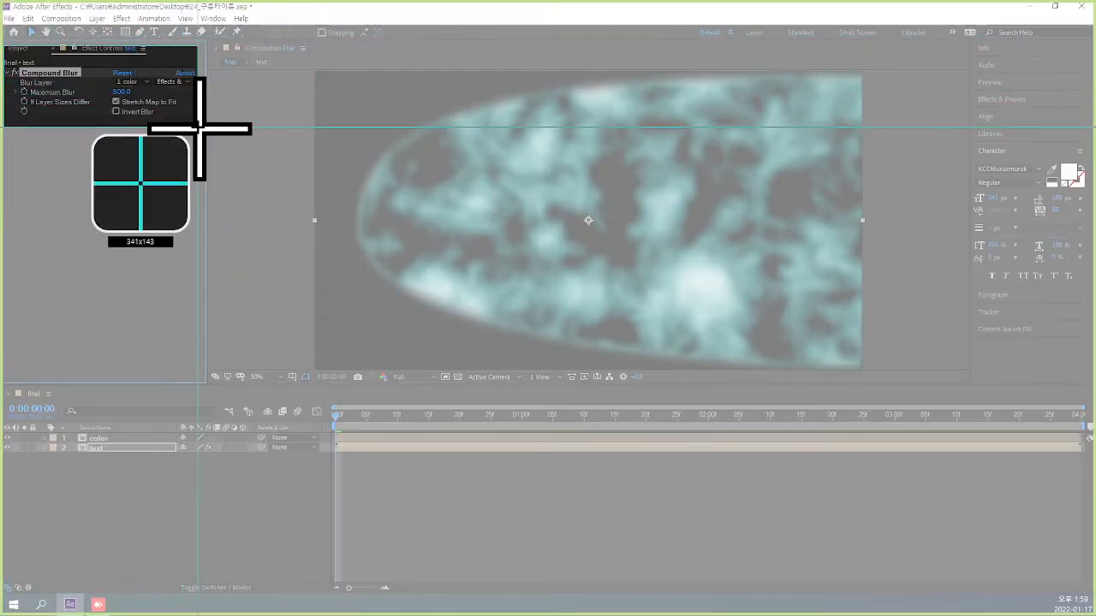
{"action": "left_click", "coordinate": [399, 54]}
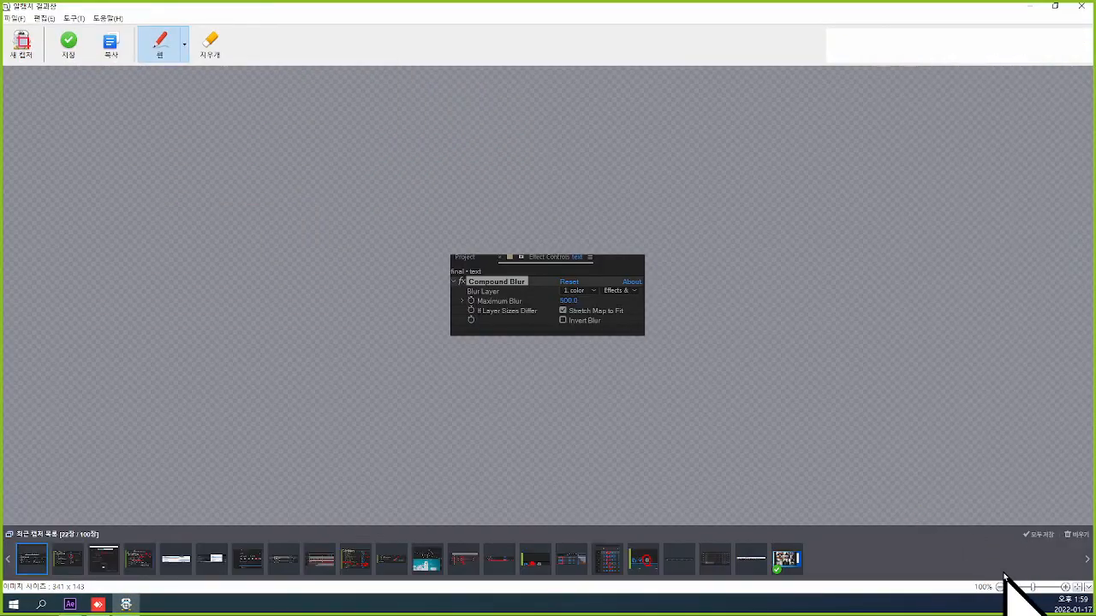
Enlarge the captured Compound Blur settings to 400%, mark the Maximum Blur and layer source in red pen, and close the capture window.
{"action": "left_click_drag", "start_coordinate": [1034, 587], "coordinate": [1042, 587]}
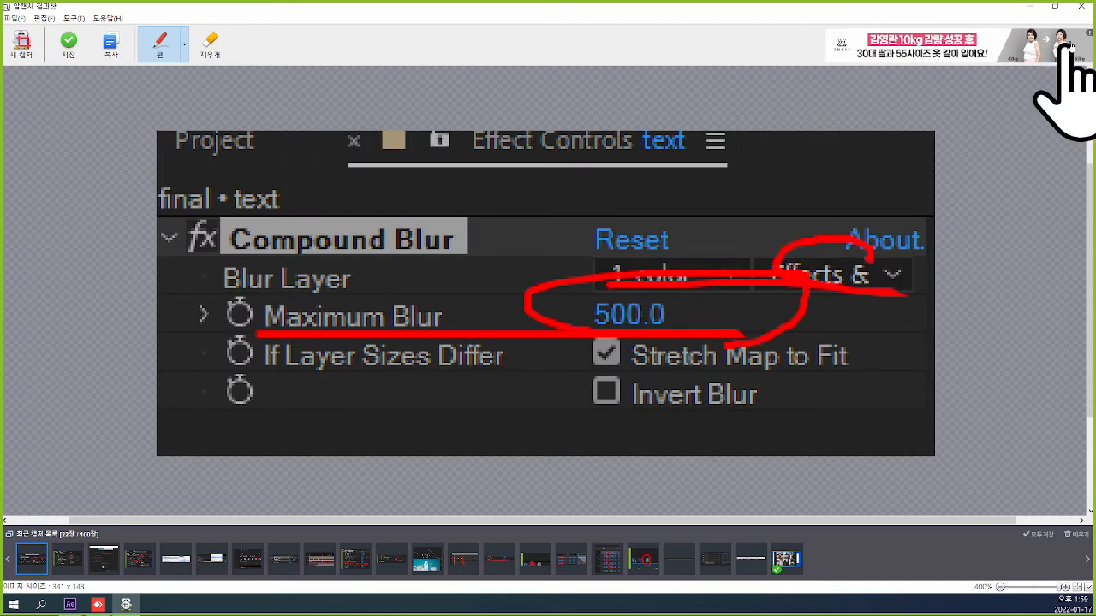
{"action": "left_click", "coordinate": [1078, 6]}
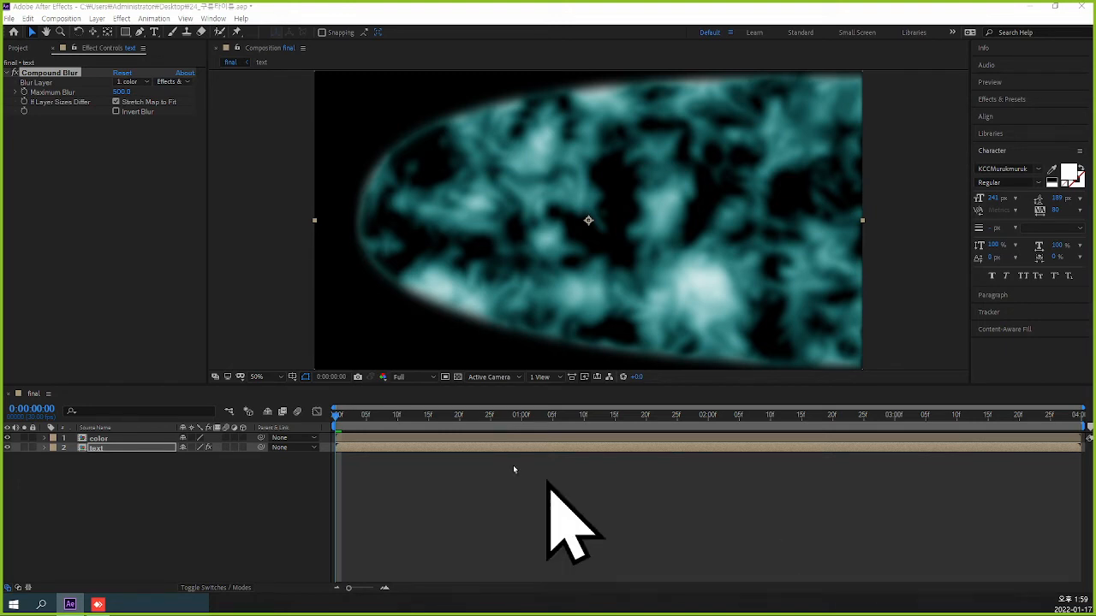
Try a Maximum Blur of 2920 for the text layer's Compound Blur and check it on the early frames.
{"action": "left_click_drag", "start_coordinate": [342, 417], "coordinate": [372, 427]}
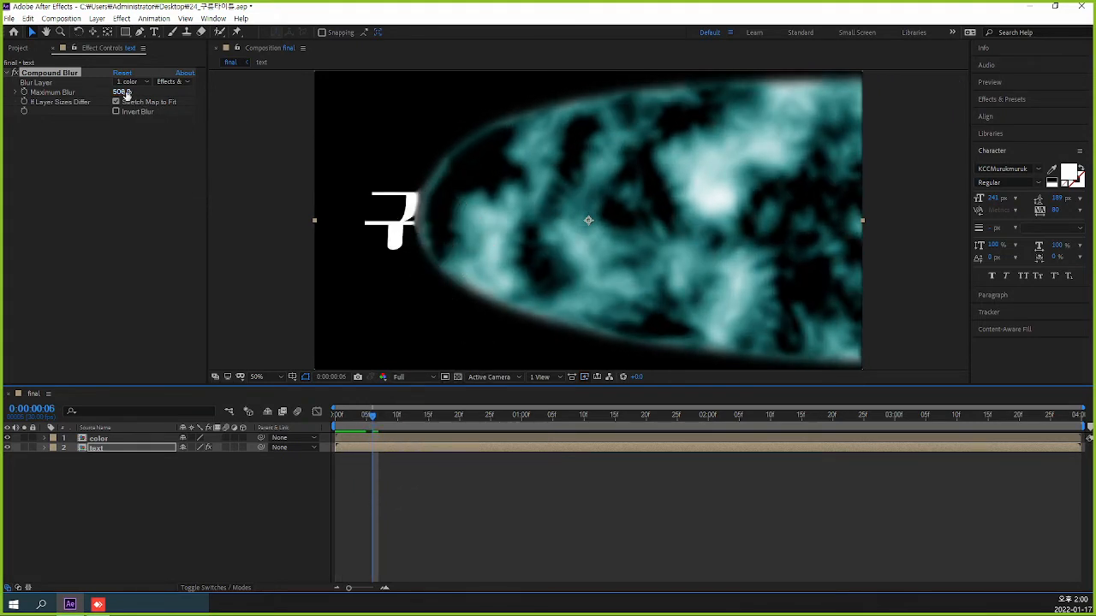
{"action": "left_click_drag", "start_coordinate": [125, 92], "coordinate": [198, 96]}
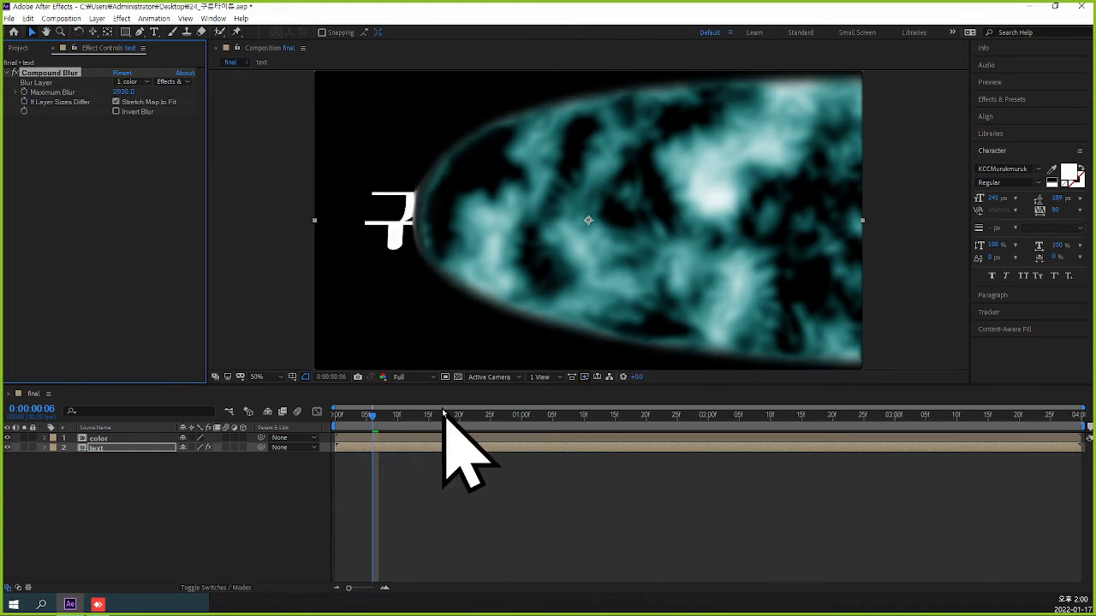
{"action": "left_click_drag", "start_coordinate": [374, 419], "coordinate": [392, 432]}
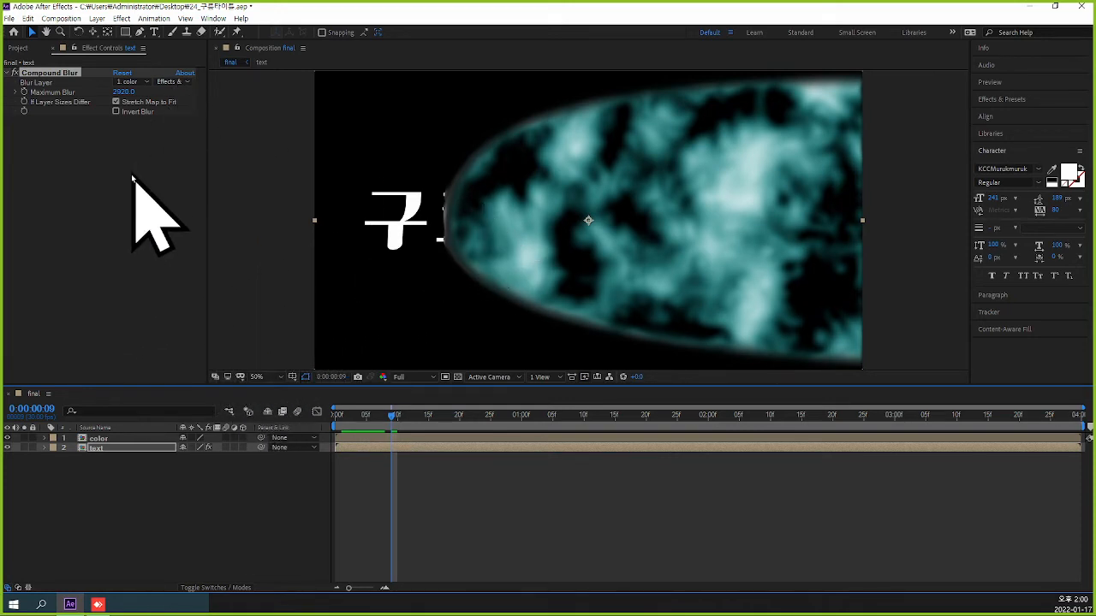
Try moving the Compound Blur from the text layer to the color layer, with Blur Layer 2. text and Effects & Masks.
{"action": "left_click", "coordinate": [50, 75]}
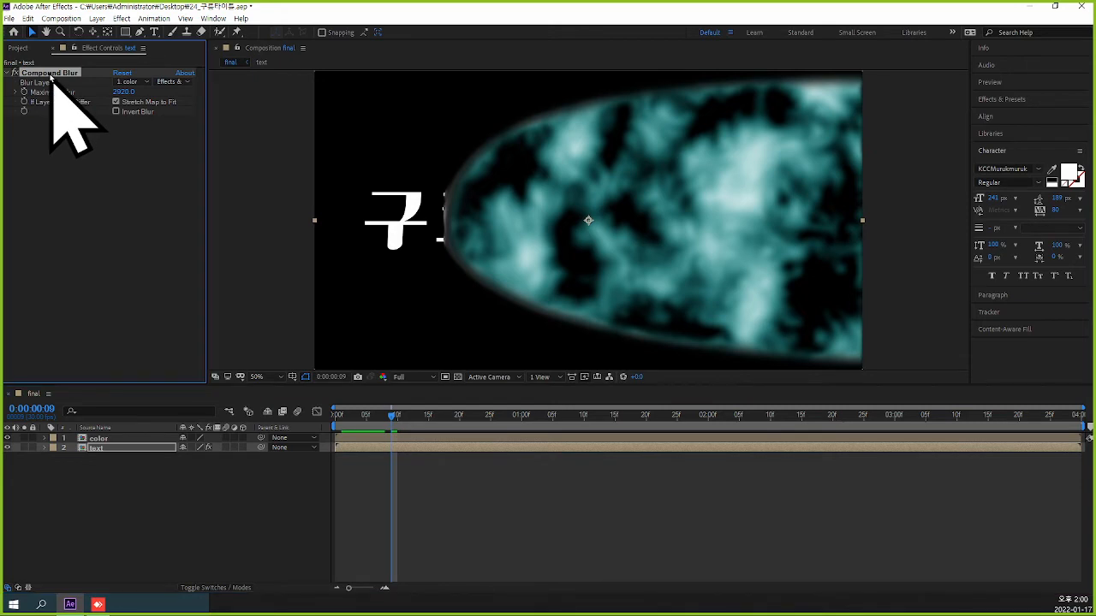
{"action": "key", "text": "Delete"}
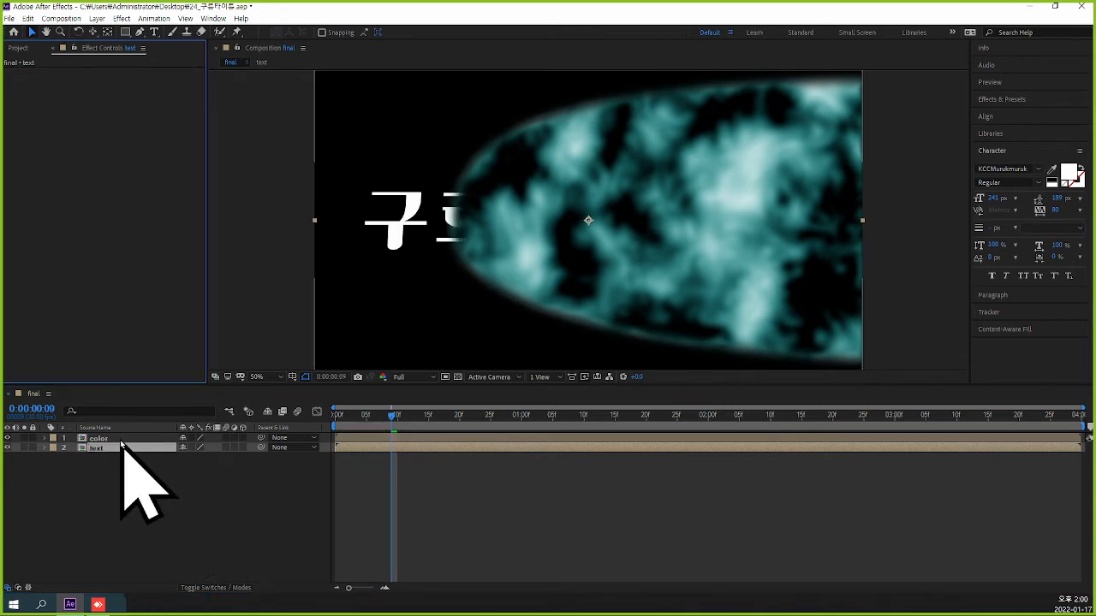
{"action": "left_click", "coordinate": [120, 442]}
{"action": "key", "text": "ctrl+v"}
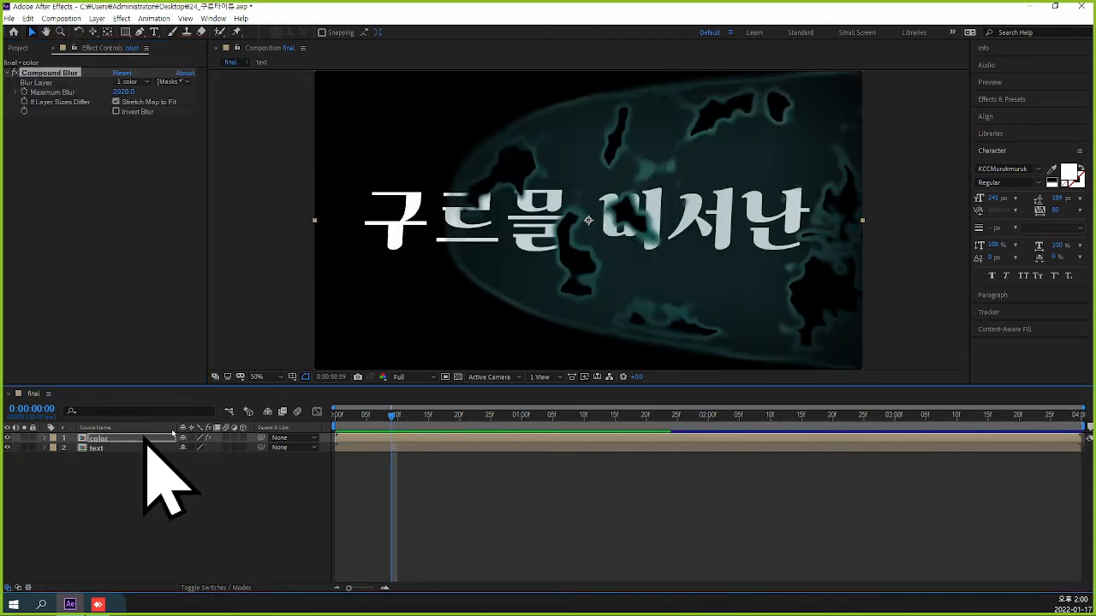
{"action": "left_click", "coordinate": [128, 81]}
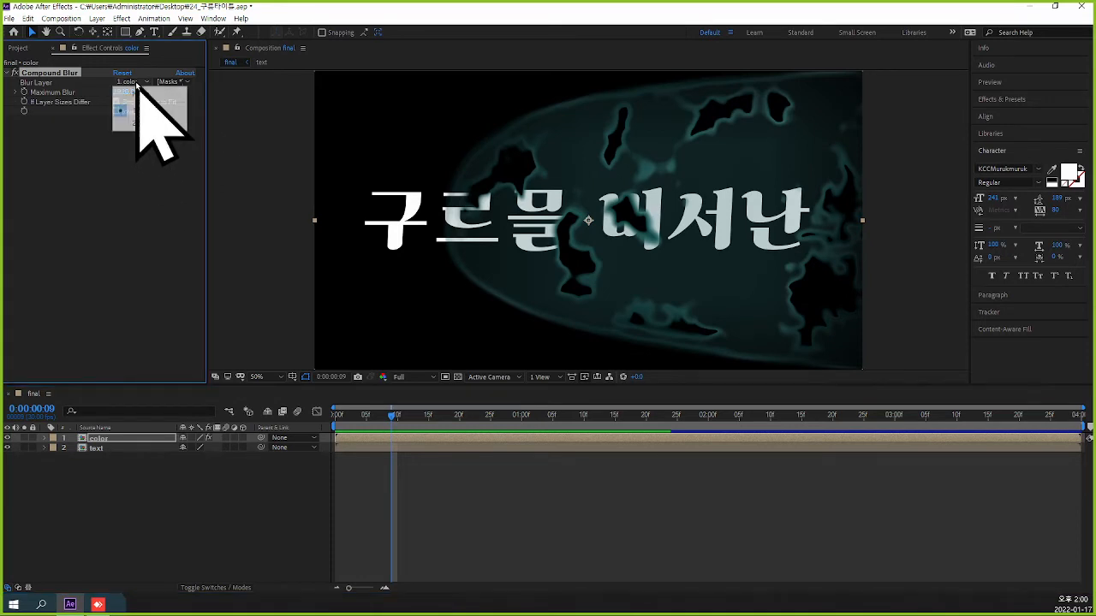
{"action": "left_click", "coordinate": [150, 124]}
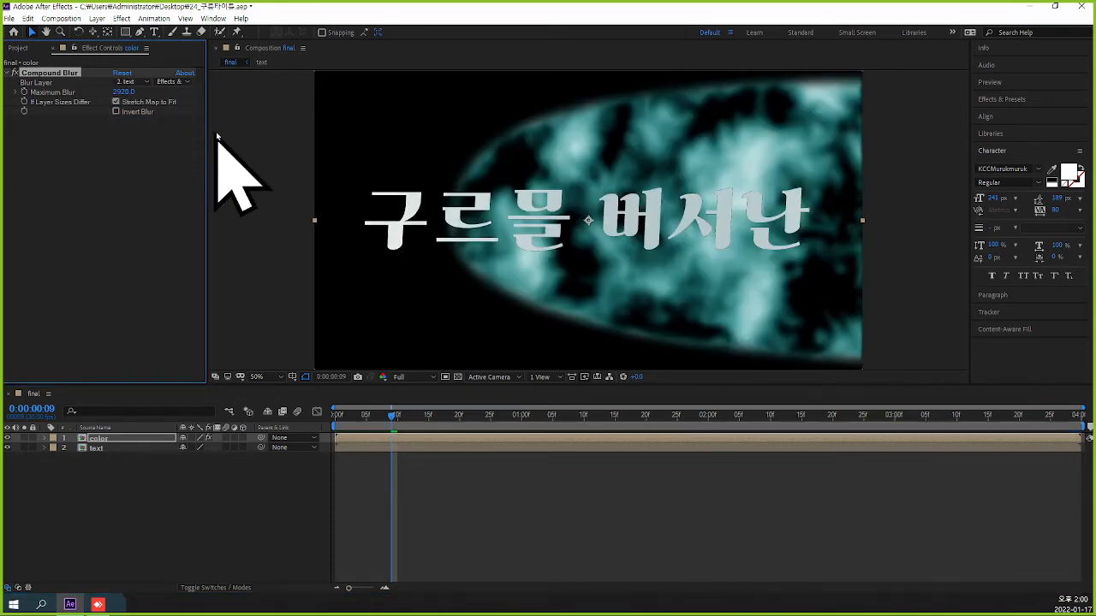
{"action": "left_click", "coordinate": [183, 82]}
{"action": "left_click", "coordinate": [190, 119]}
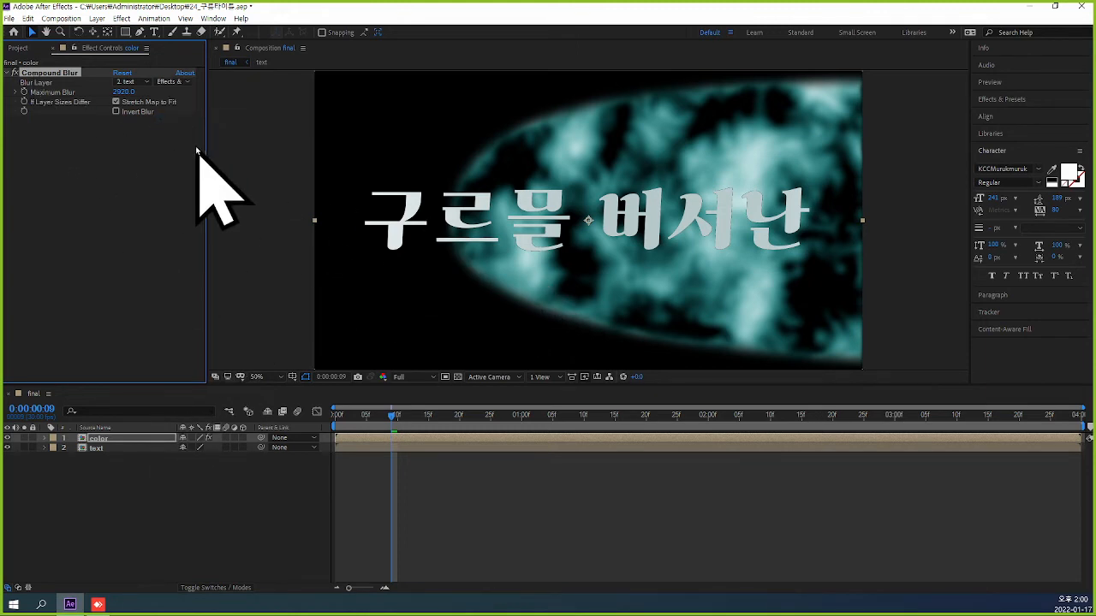
Move the Compound Blur back to the text layer, with Maximum Blur 20, Blur Layer 1. color and source Effects & Masks.
{"action": "left_click", "coordinate": [115, 448]}
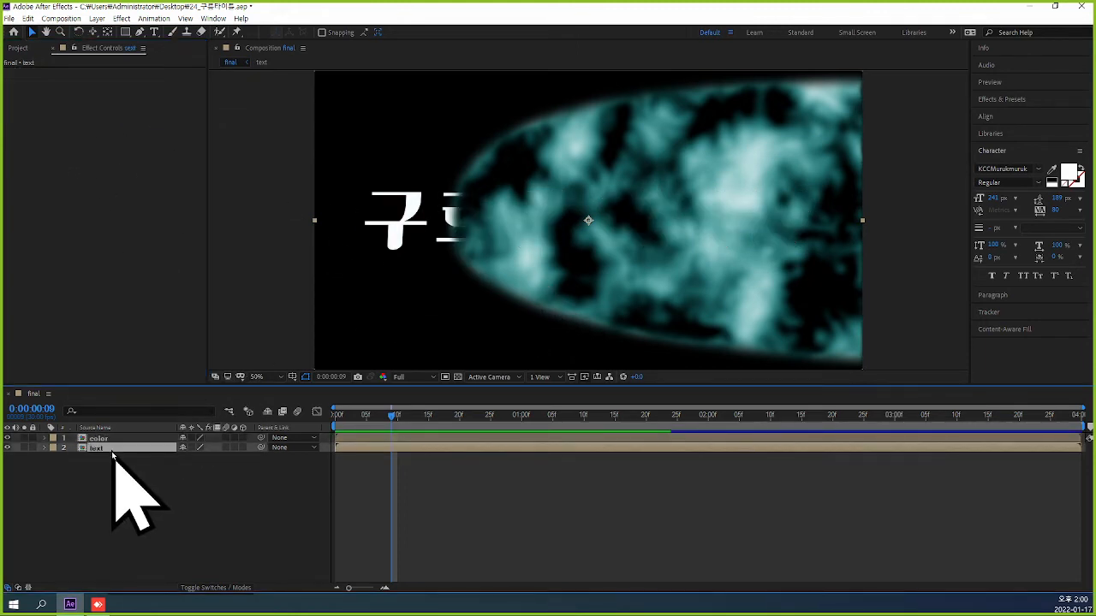
{"action": "key", "text": "ctrl+v"}
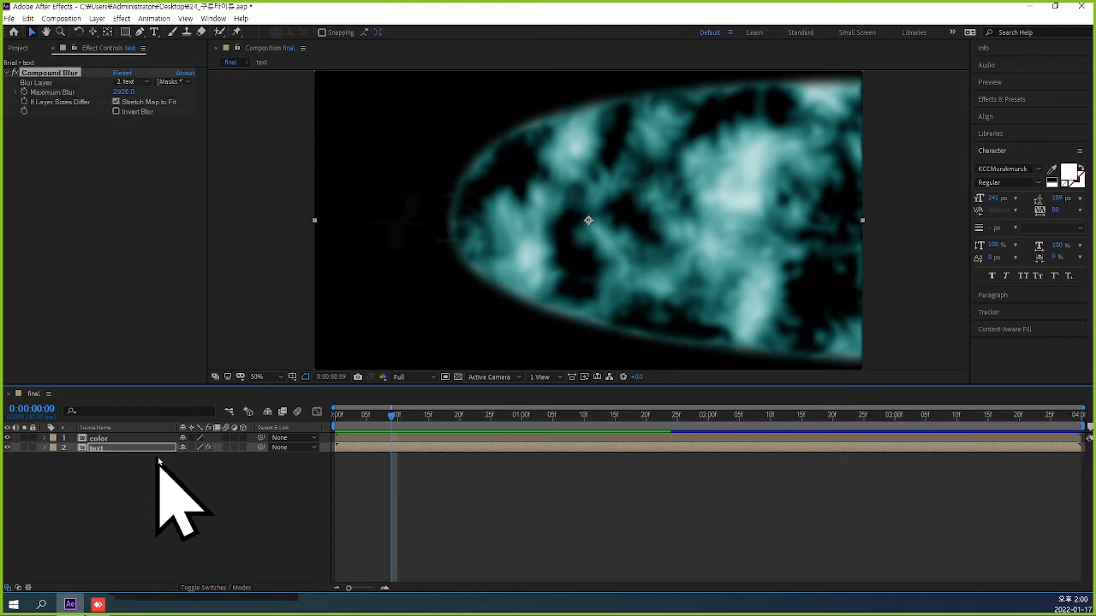
{"action": "left_click", "coordinate": [124, 91]}
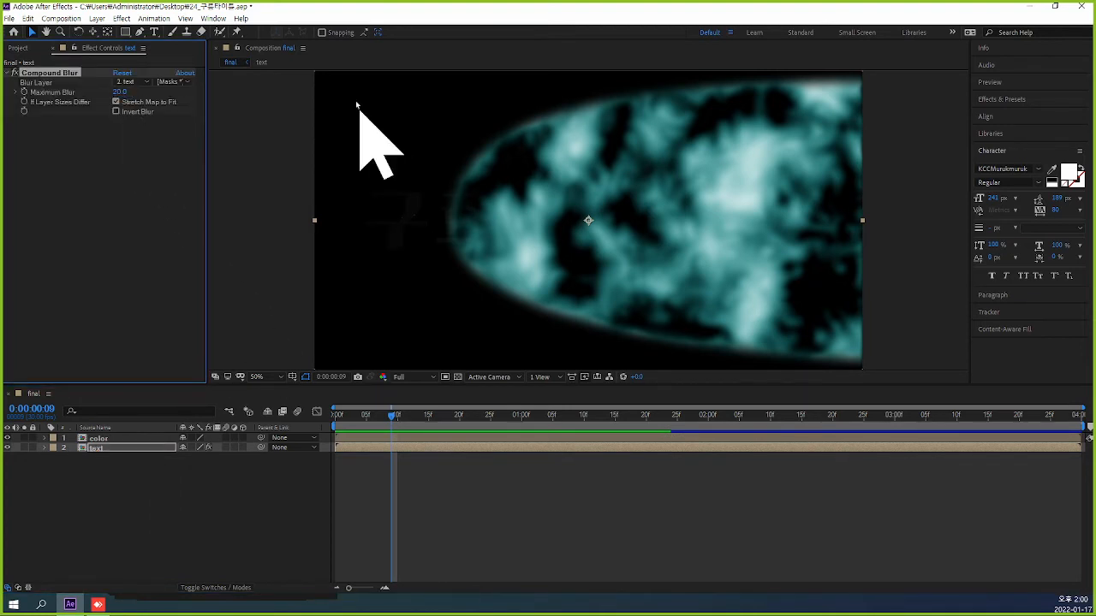
{"action": "left_click", "coordinate": [133, 82]}
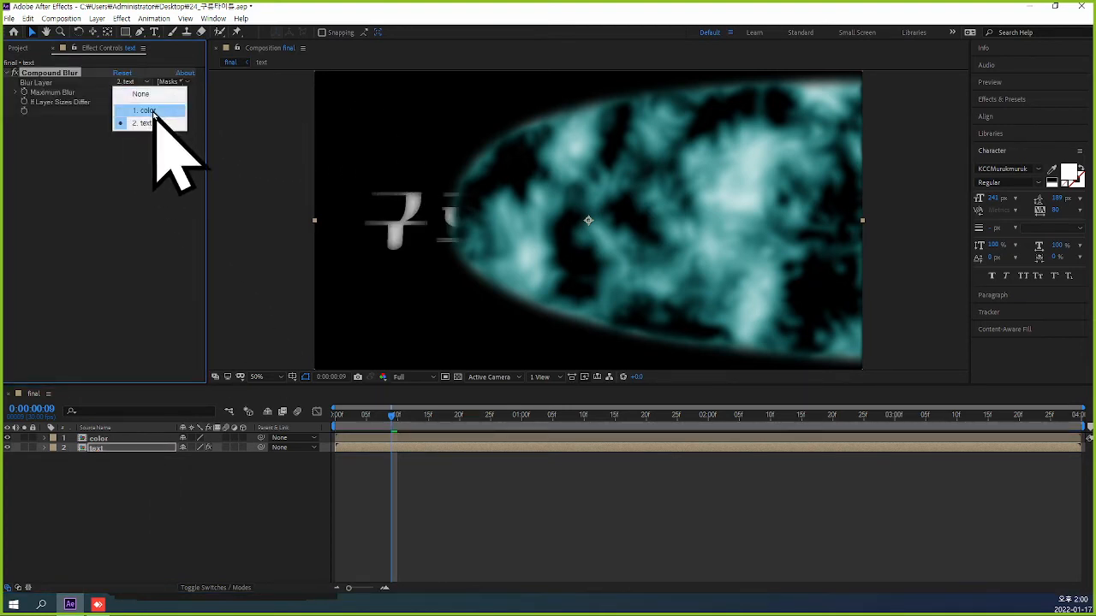
{"action": "left_click", "coordinate": [146, 100]}
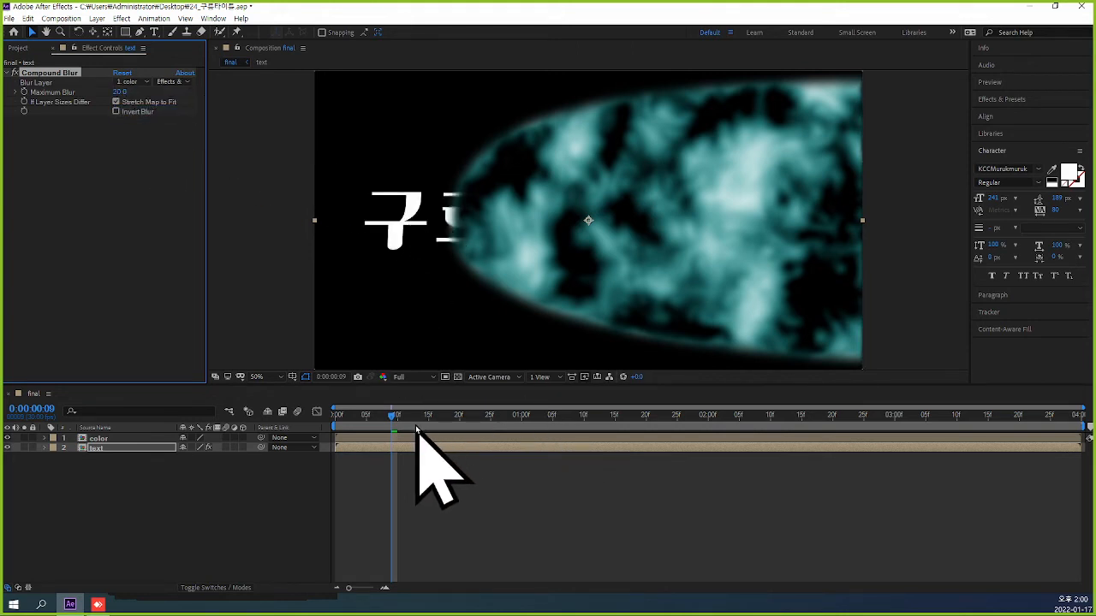
Try a Maximum Blur of 100 for the Compound Blur and check the text edge on the opening frames.
{"action": "left_click_drag", "start_coordinate": [393, 417], "coordinate": [429, 440]}
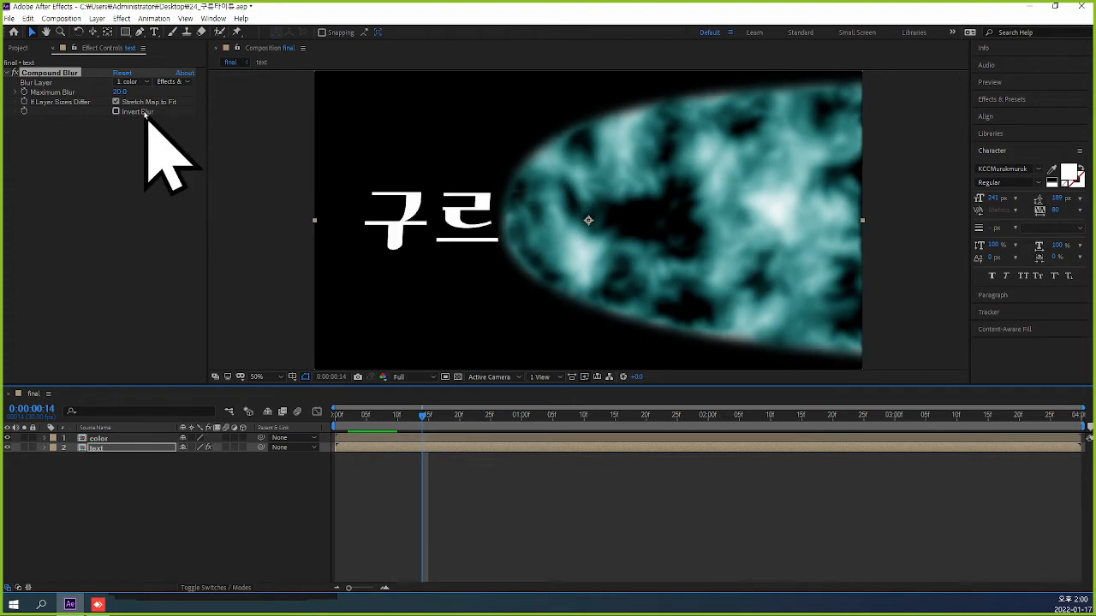
{"action": "left_click_drag", "start_coordinate": [120, 91], "coordinate": [181, 101]}
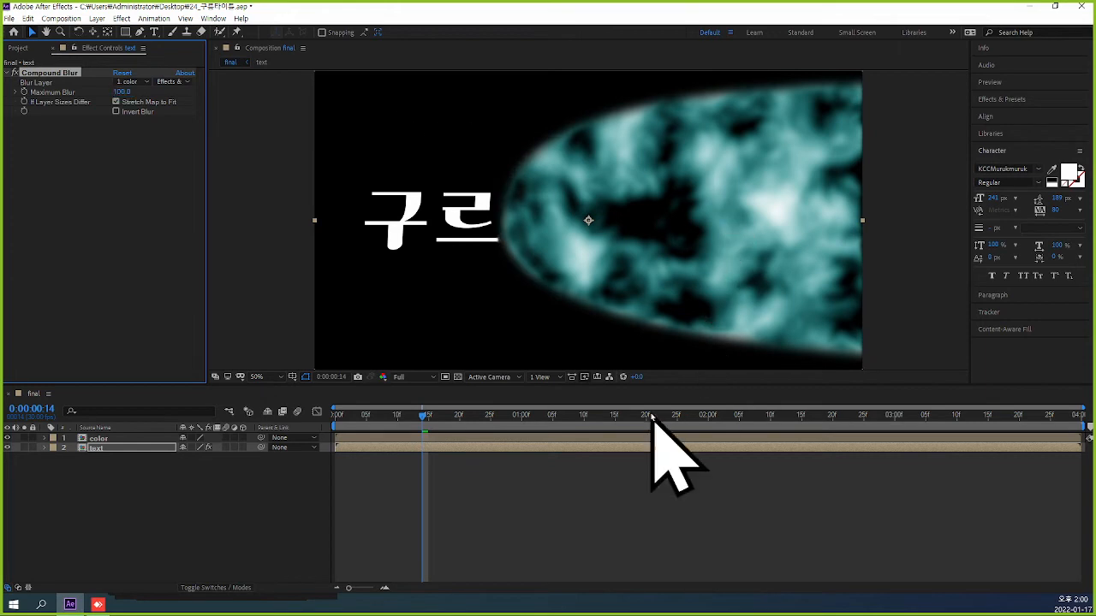
{"action": "left_click_drag", "start_coordinate": [428, 420], "coordinate": [360, 428]}
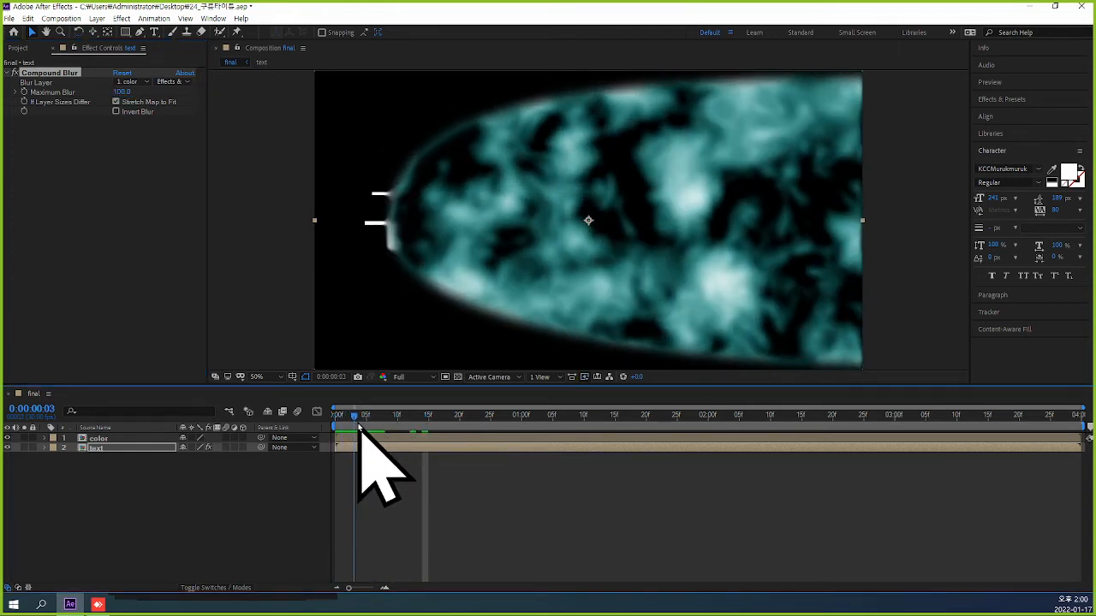
Set the Compound Blur's Maximum Blur to 150 and scrub through the text reveal up to about 0:00:01:13 and back.
{"action": "left_click", "coordinate": [122, 91]}
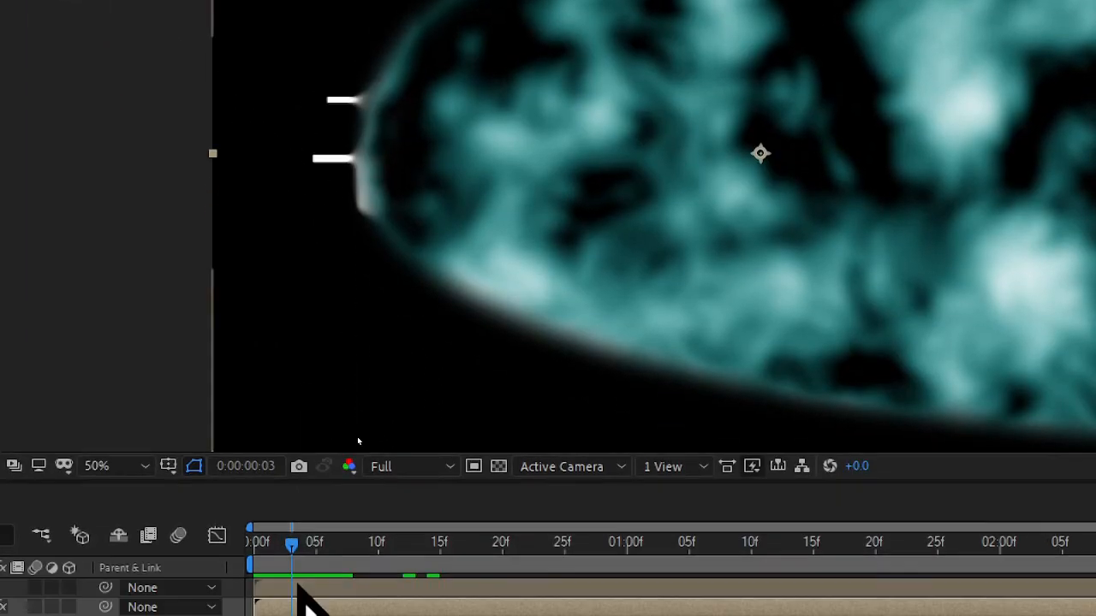
{"action": "left_click_drag", "start_coordinate": [292, 541], "coordinate": [388, 576]}
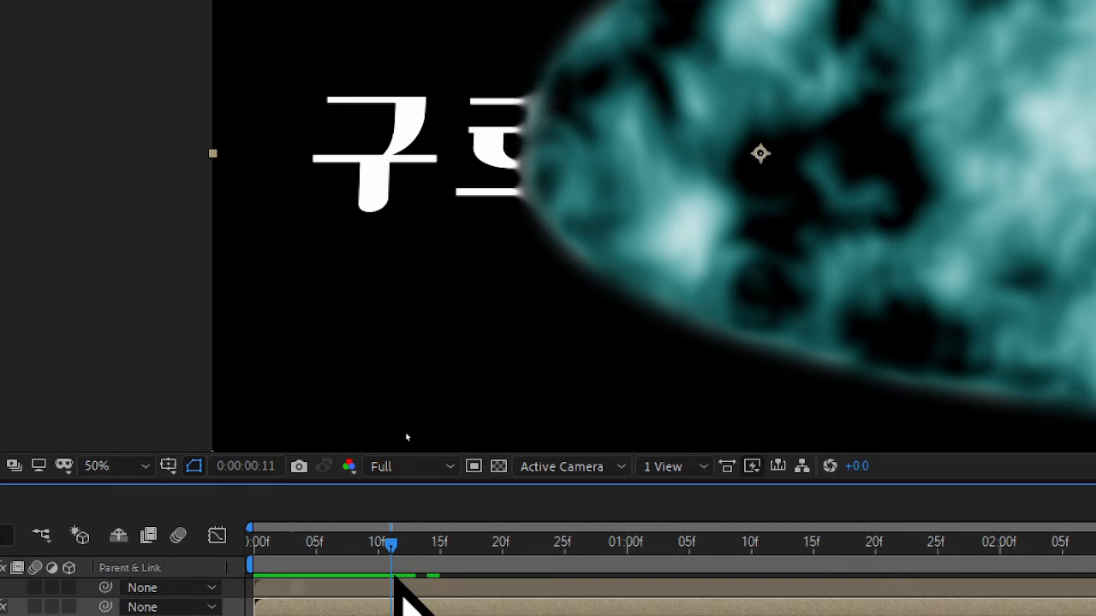
{"action": "left_click_drag", "start_coordinate": [393, 575], "coordinate": [789, 610]}
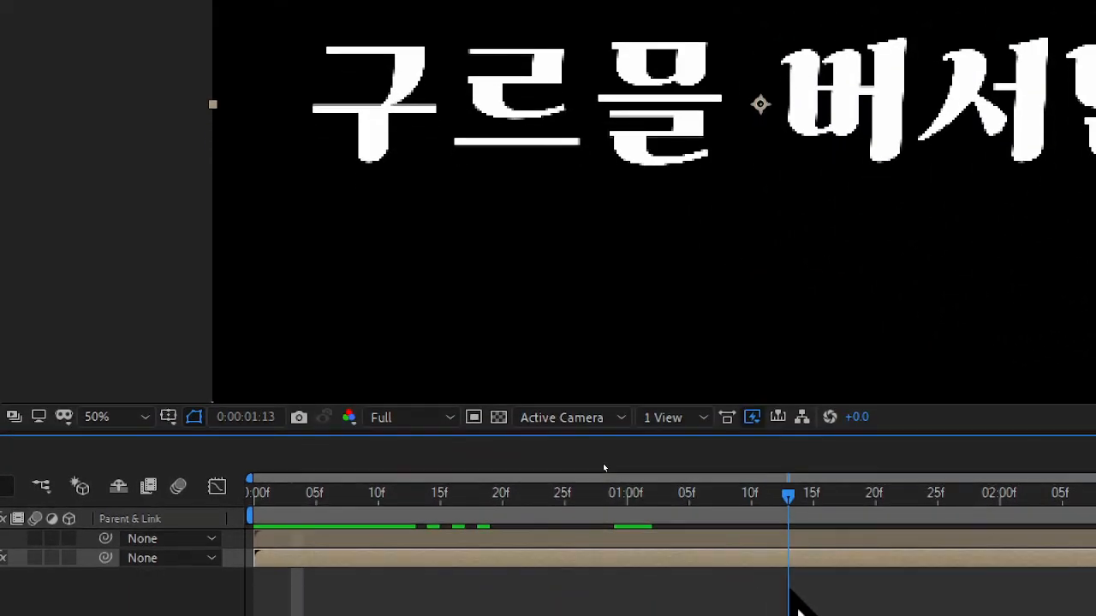
{"action": "left_click_drag", "start_coordinate": [713, 584], "coordinate": [342, 541]}
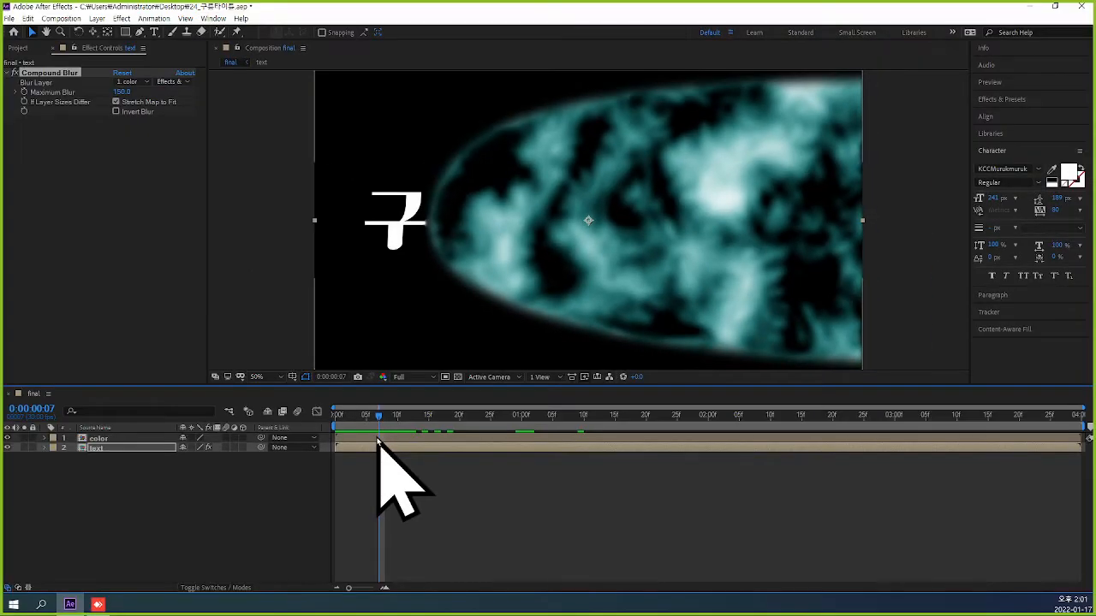
Try Maximum Blur values of 200 and 300 for the Compound Blur and review the reveal from the first frame.
{"action": "left_click", "coordinate": [123, 92]}
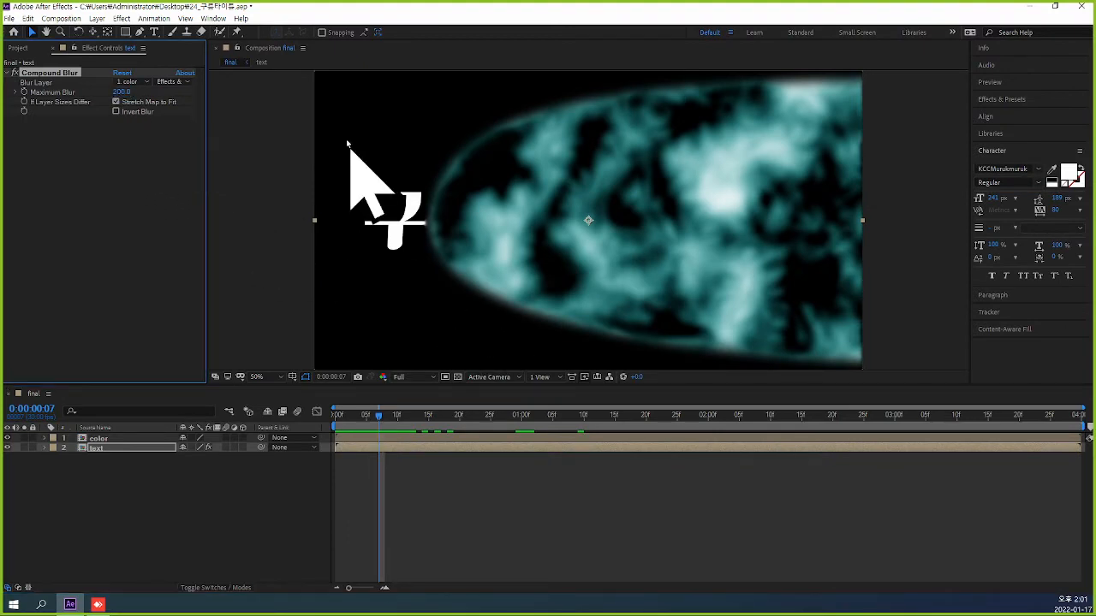
{"action": "left_click_drag", "start_coordinate": [374, 427], "coordinate": [276, 409]}
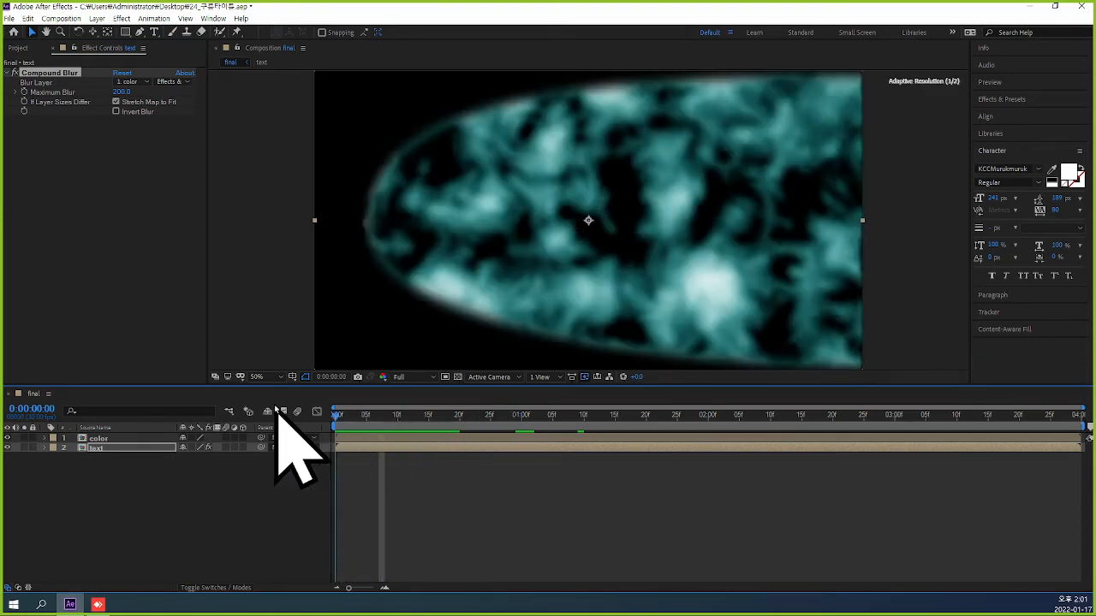
{"action": "left_click", "coordinate": [121, 91]}
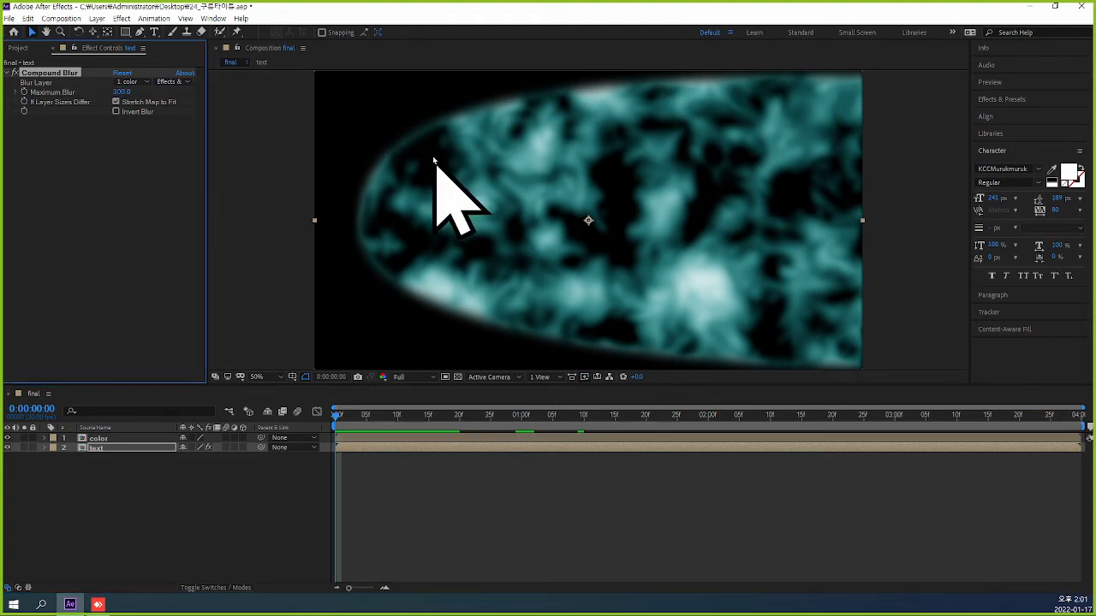
{"action": "left_click_drag", "start_coordinate": [337, 416], "coordinate": [269, 439]}
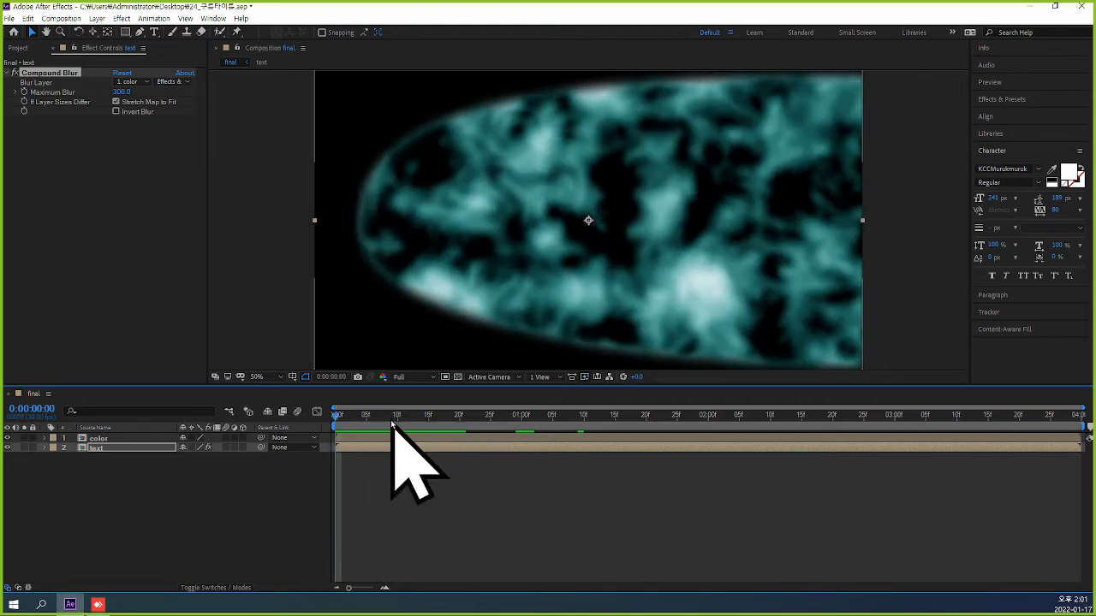
Set the Compound Blur's Maximum Blur to 150, check the opening frames from 0:00:00:00 and deselect the text layer.
{"action": "left_click", "coordinate": [120, 91]}
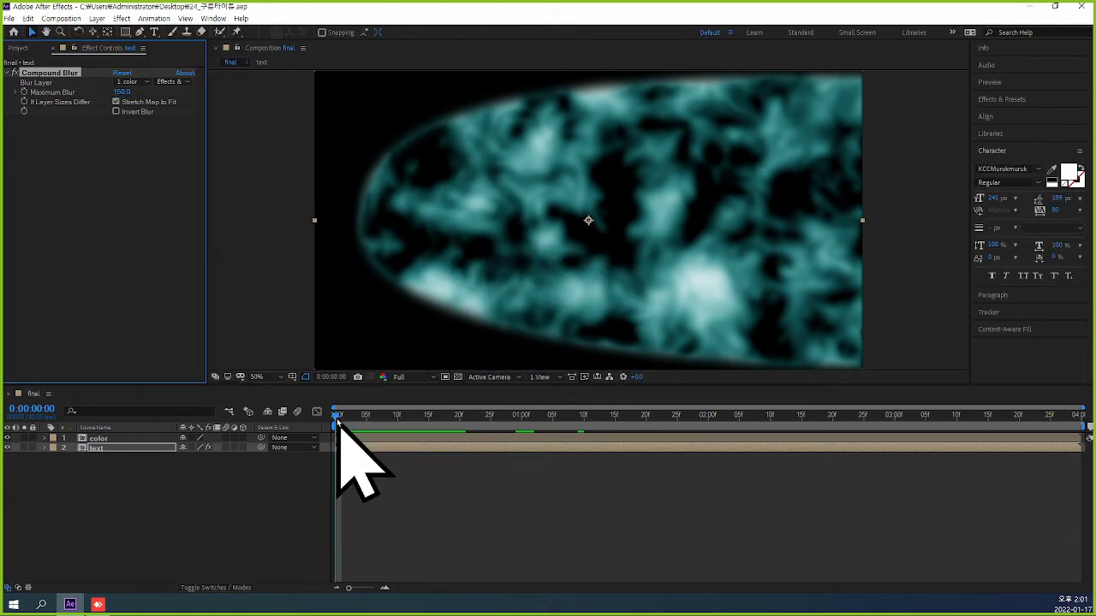
{"action": "mouse_move", "coordinate": [340, 420]}
{"action": "left_mouse_down"}
{"action": "mouse_move", "coordinate": [384, 436]}
{"action": "mouse_move", "coordinate": [627, 447]}
{"action": "mouse_move", "coordinate": [379, 436]}
{"action": "mouse_move", "coordinate": [357, 424]}
{"action": "mouse_move", "coordinate": [453, 436]}
{"action": "mouse_move", "coordinate": [330, 433]}
{"action": "left_mouse_up"}
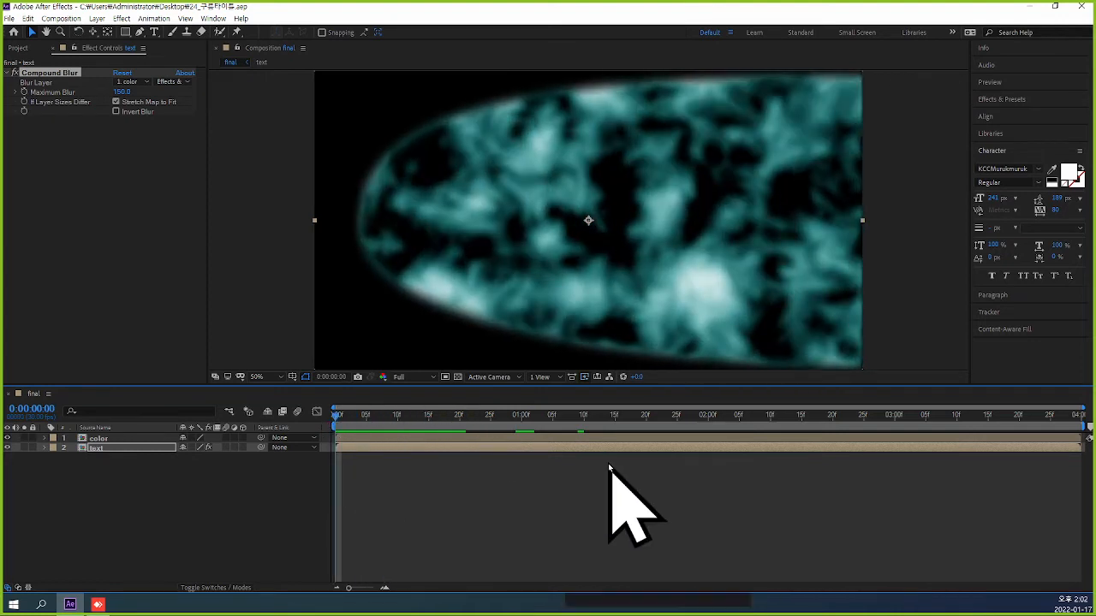
{"action": "left_click", "coordinate": [675, 484]}
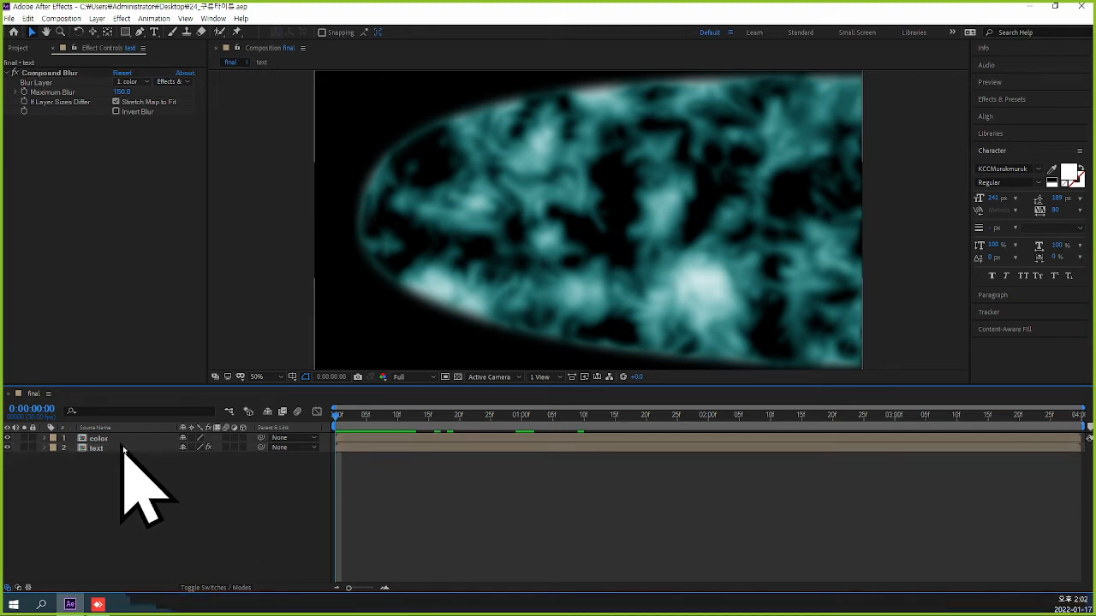
Apply the Displacement Map distortion effect to the text layer in the final composition.
{"action": "left_click", "coordinate": [122, 448]}
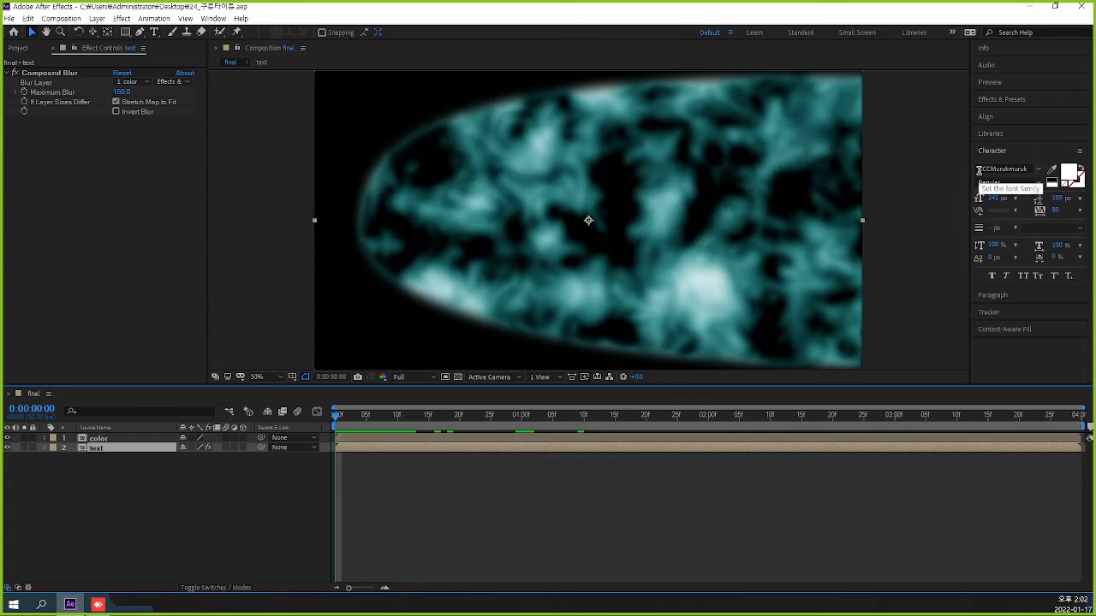
{"action": "left_click", "coordinate": [122, 18]}
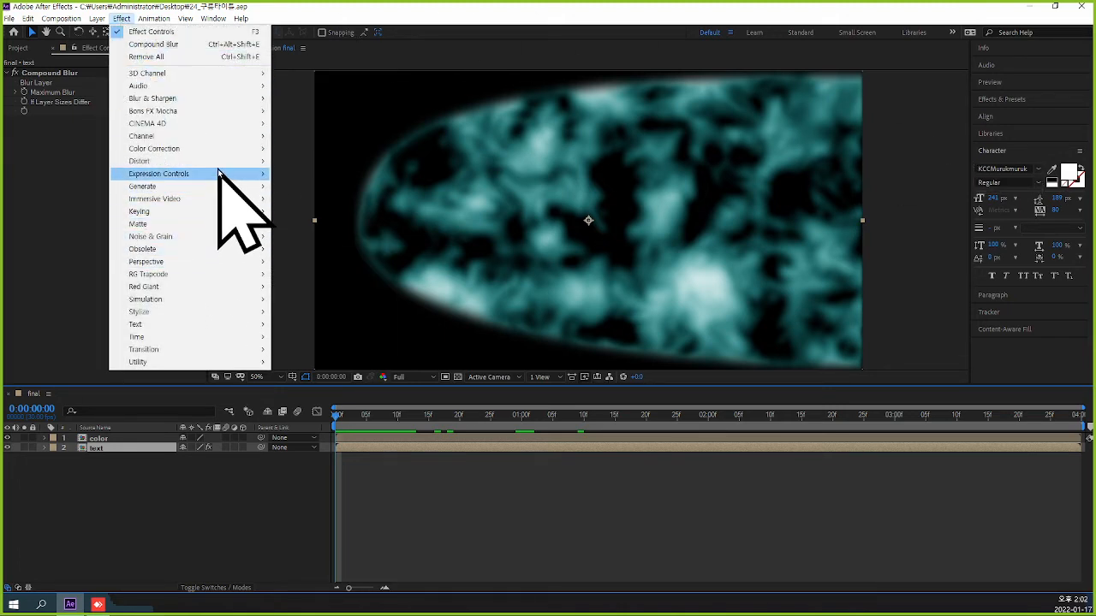
{"action": "mouse_move", "coordinate": [218, 162]}
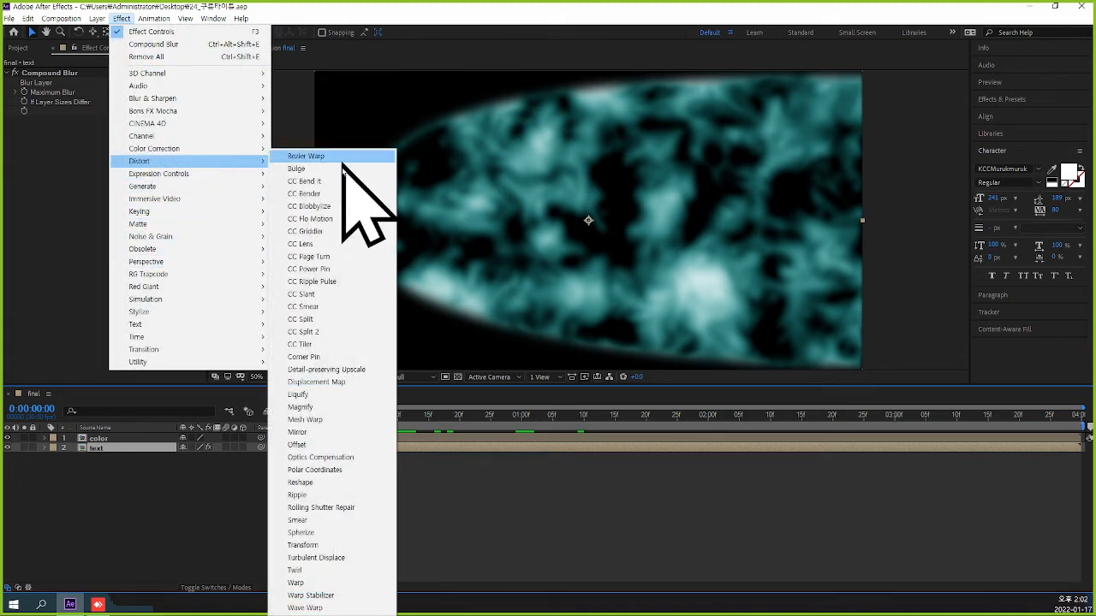
{"action": "left_click", "coordinate": [378, 383]}
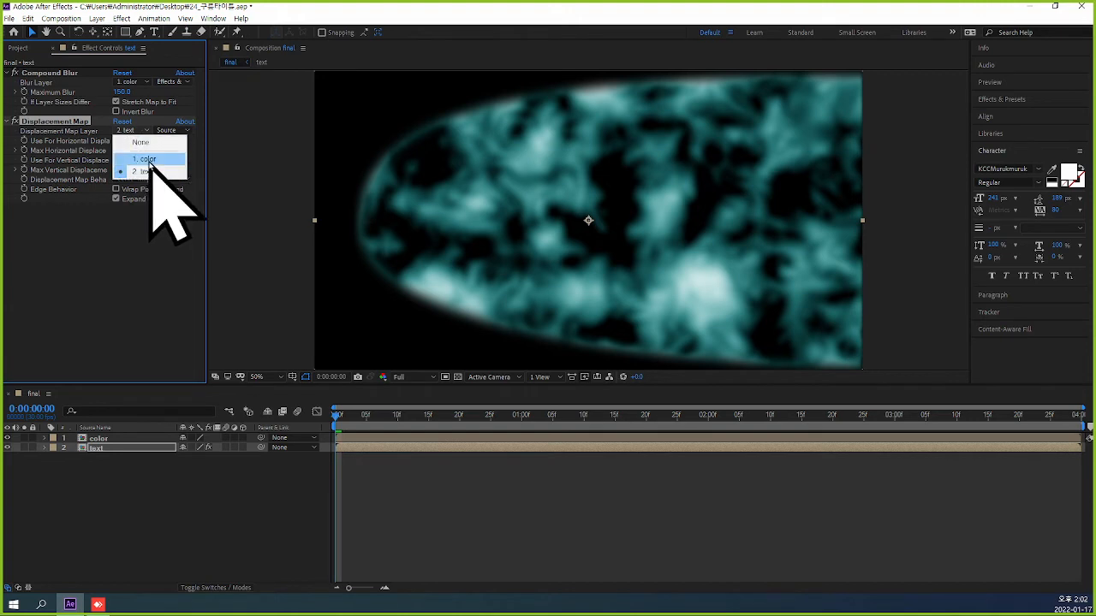
Set the Displacement Map Layer to 1. color with Effects & Masks, maximum horizontal displacement to 300 and maximum vertical displacement to -100.
{"action": "left_click", "coordinate": [148, 160]}
{"action": "left_click", "coordinate": [174, 130]}
{"action": "left_click", "coordinate": [201, 167]}
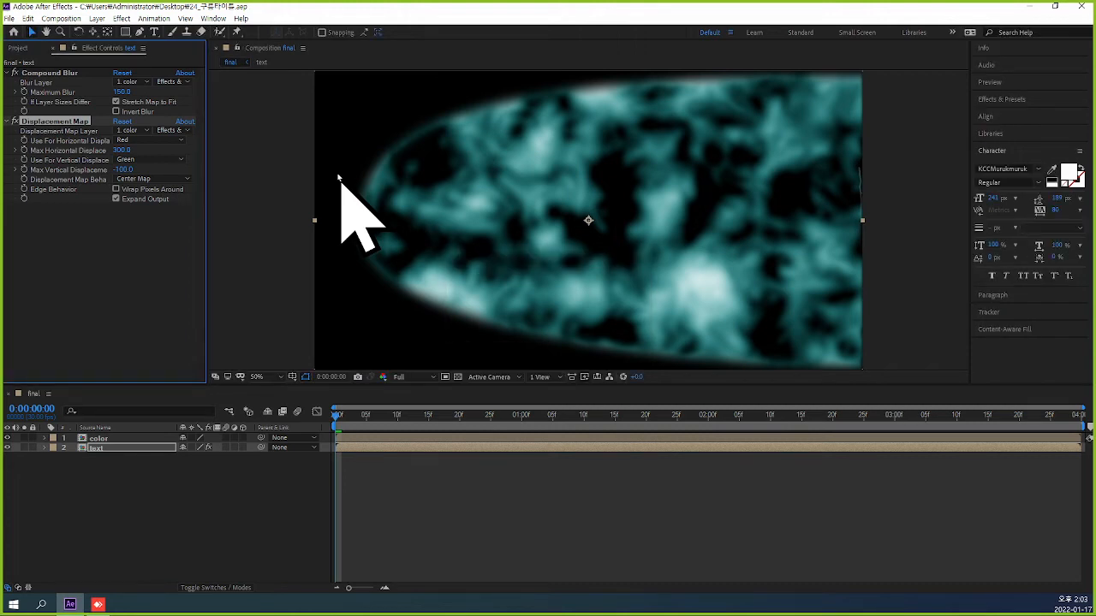
Copy the Displacement Map effect from the text layer onto the color layer in the final composition.
{"action": "mouse_move", "coordinate": [339, 420]}
{"action": "left_mouse_down"}
{"action": "mouse_move", "coordinate": [433, 443]}
{"action": "mouse_move", "coordinate": [635, 446]}
{"action": "mouse_move", "coordinate": [319, 430]}
{"action": "mouse_move", "coordinate": [682, 452]}
{"action": "mouse_move", "coordinate": [941, 449]}
{"action": "mouse_move", "coordinate": [651, 445]}
{"action": "mouse_move", "coordinate": [321, 413]}
{"action": "mouse_move", "coordinate": [470, 431]}
{"action": "mouse_move", "coordinate": [334, 414]}
{"action": "left_mouse_up"}
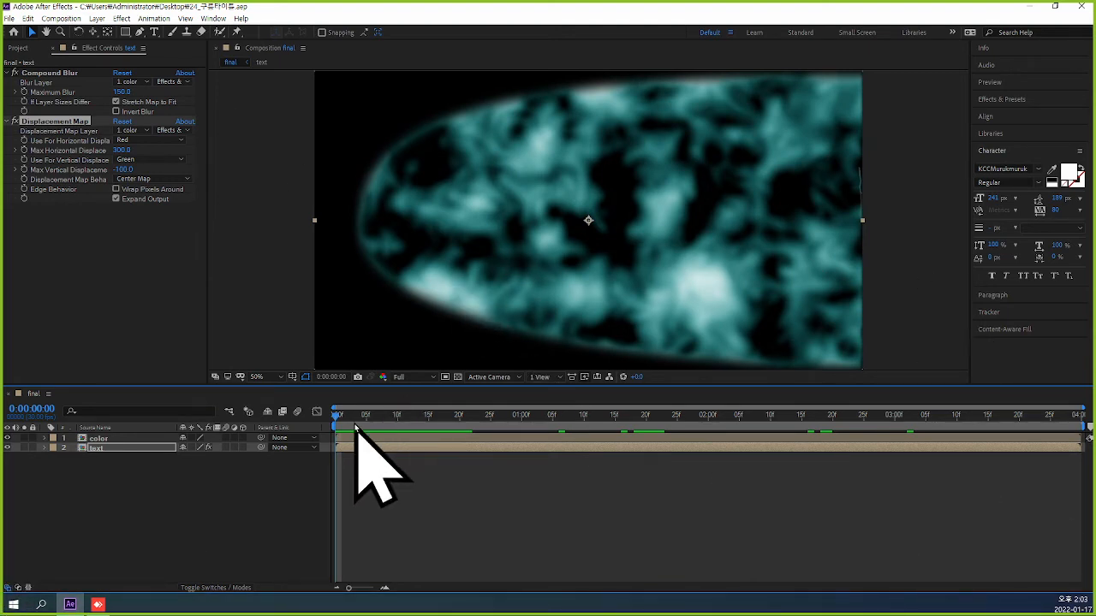
{"action": "left_click", "coordinate": [9, 123]}
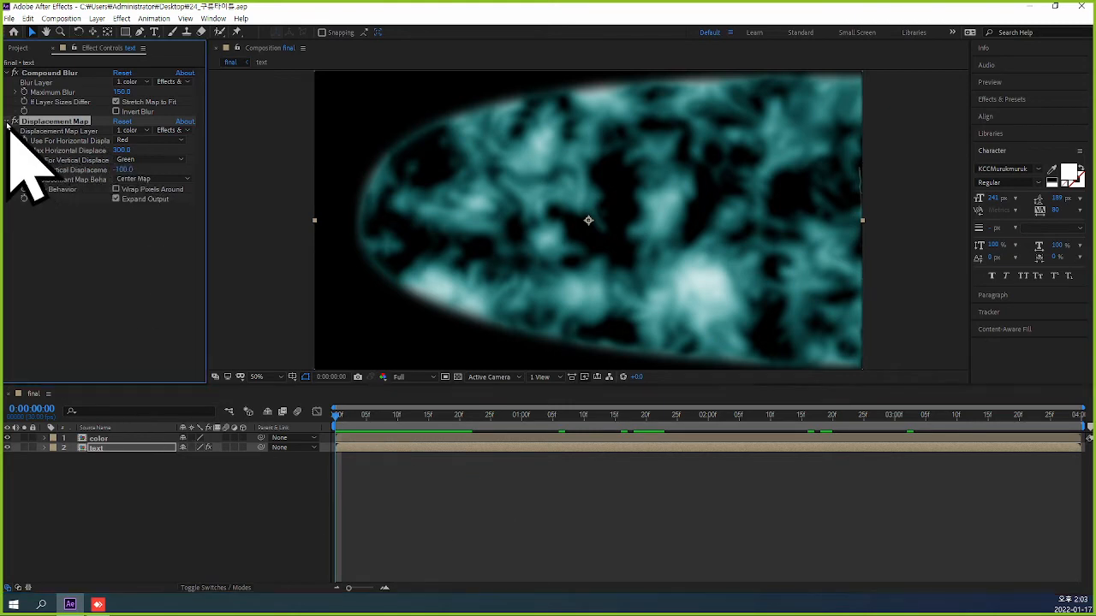
{"action": "left_click", "coordinate": [8, 123]}
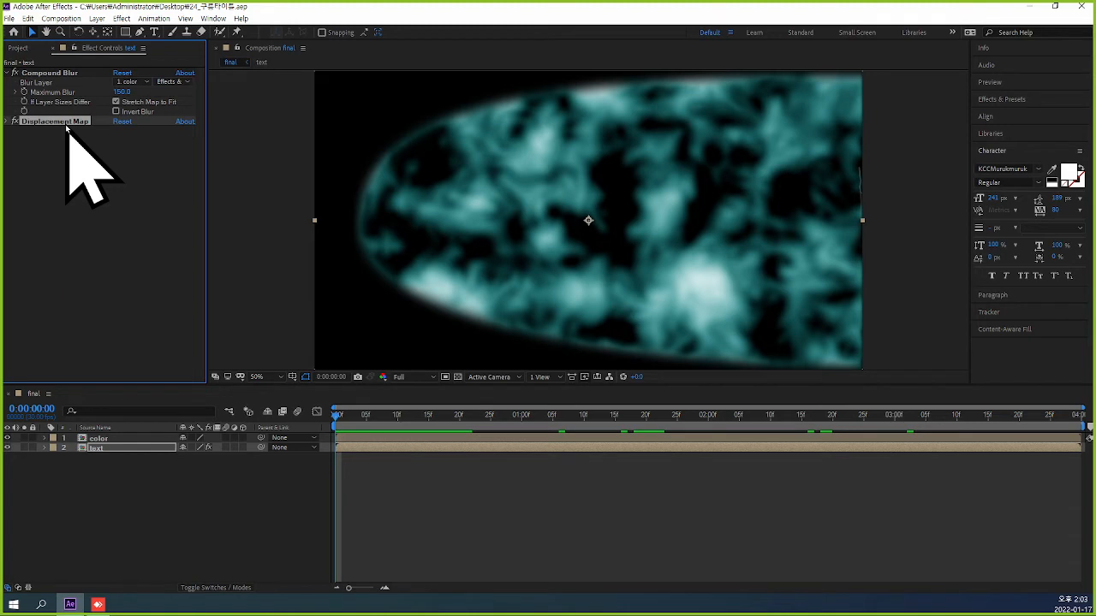
{"action": "left_click", "coordinate": [121, 441]}
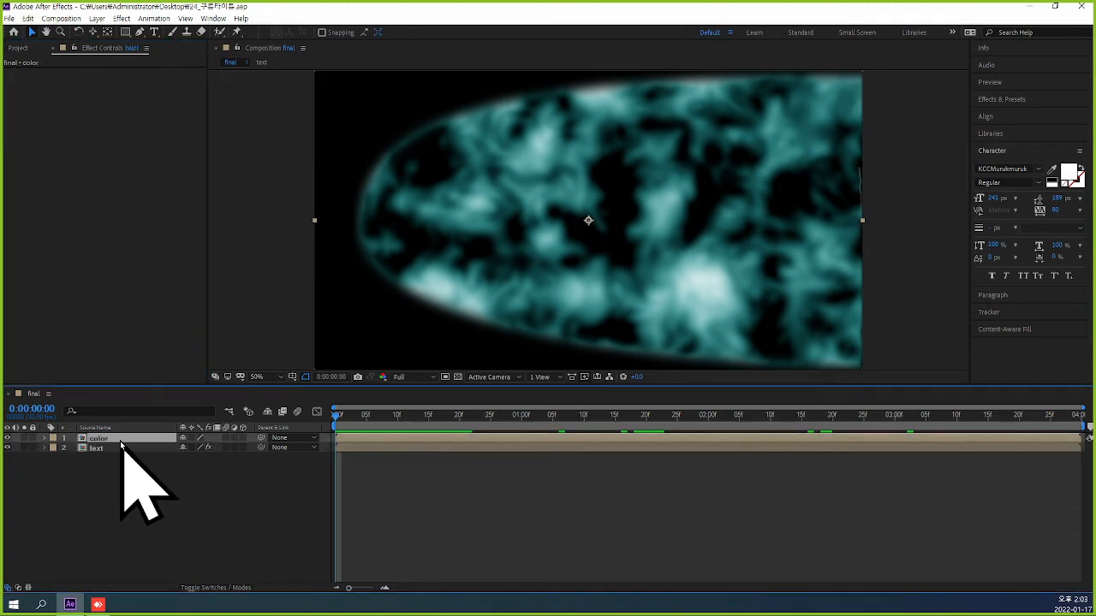
{"action": "key", "text": "ctrl+v"}
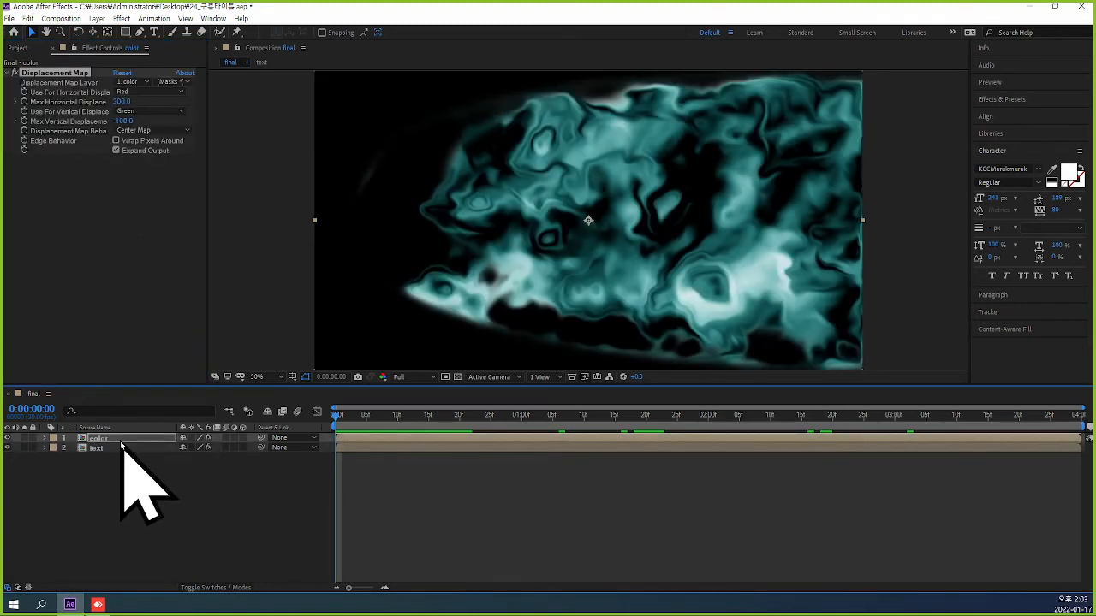
Try a maximum horizontal displacement of 30 and vertical of -10 on the color layer, reviewing frames up to 0:00:00:15.
{"action": "left_click_drag", "start_coordinate": [337, 417], "coordinate": [306, 432]}
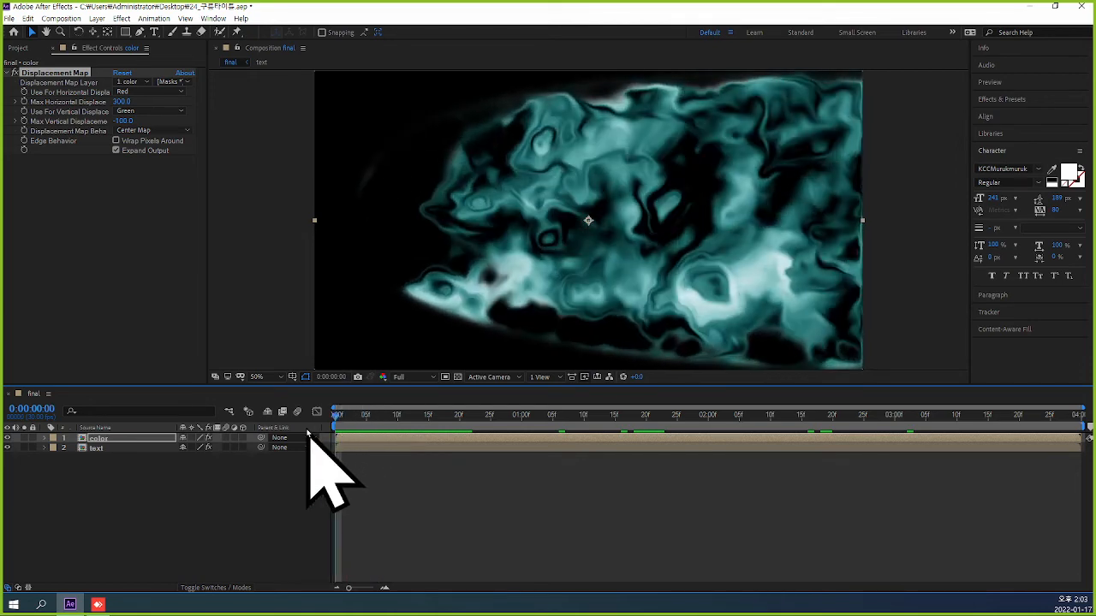
{"action": "left_click", "coordinate": [124, 101]}
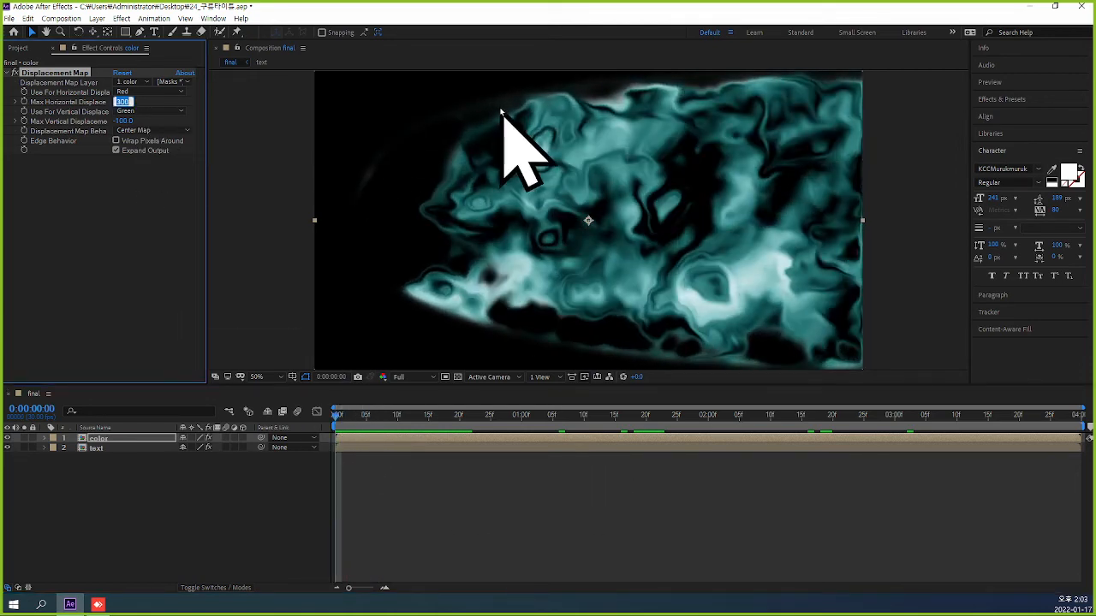
{"action": "left_click", "coordinate": [124, 121]}
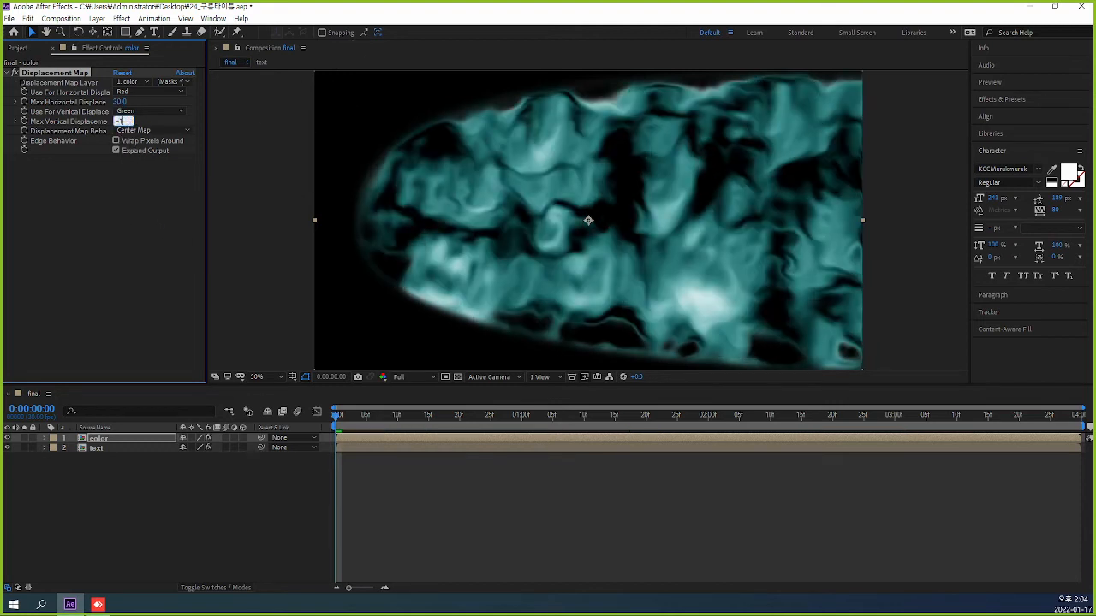
{"action": "key", "text": "Return"}
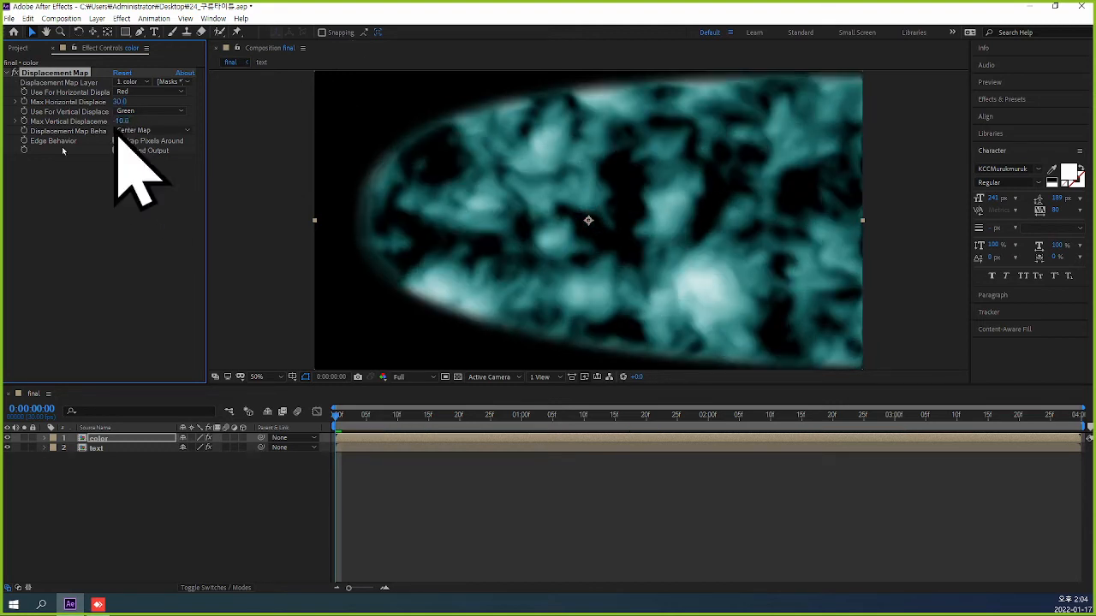
{"action": "left_click", "coordinate": [347, 421]}
{"action": "left_click_drag", "start_coordinate": [349, 422], "coordinate": [429, 439]}
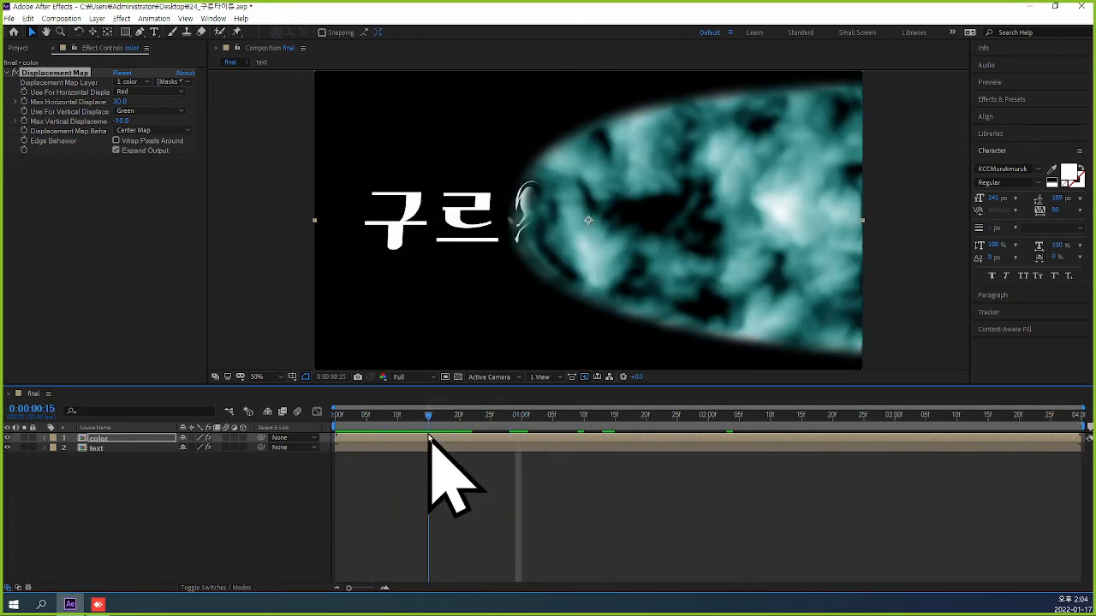
Try a maximum horizontal displacement of -100 and vertical of -50 on the color layer, scrubbing back to 0:00:00:04.
{"action": "left_click", "coordinate": [120, 101]}
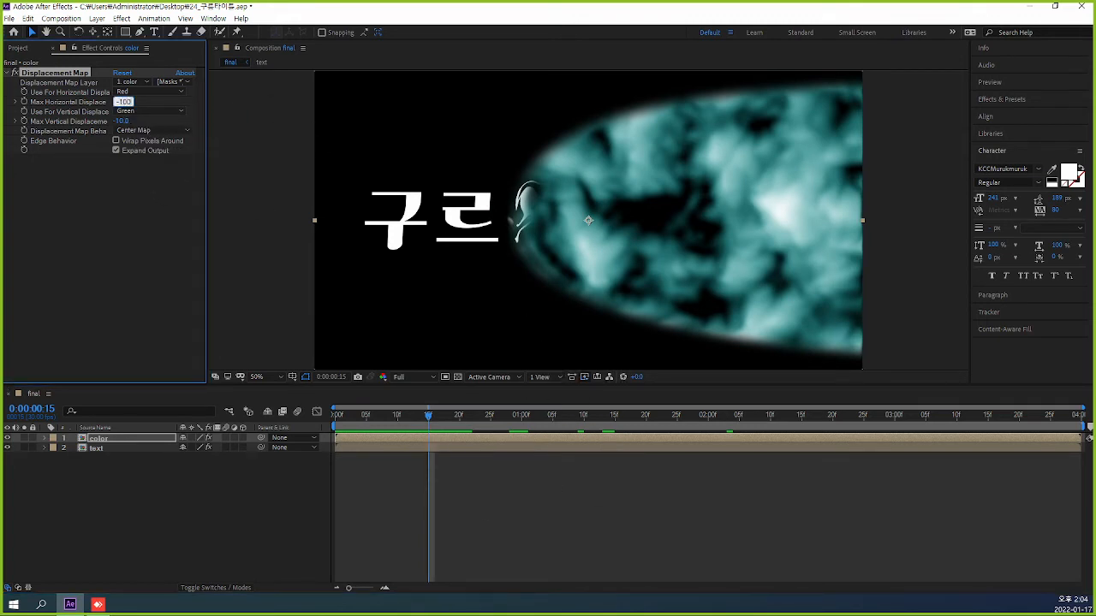
{"action": "left_click", "coordinate": [124, 121]}
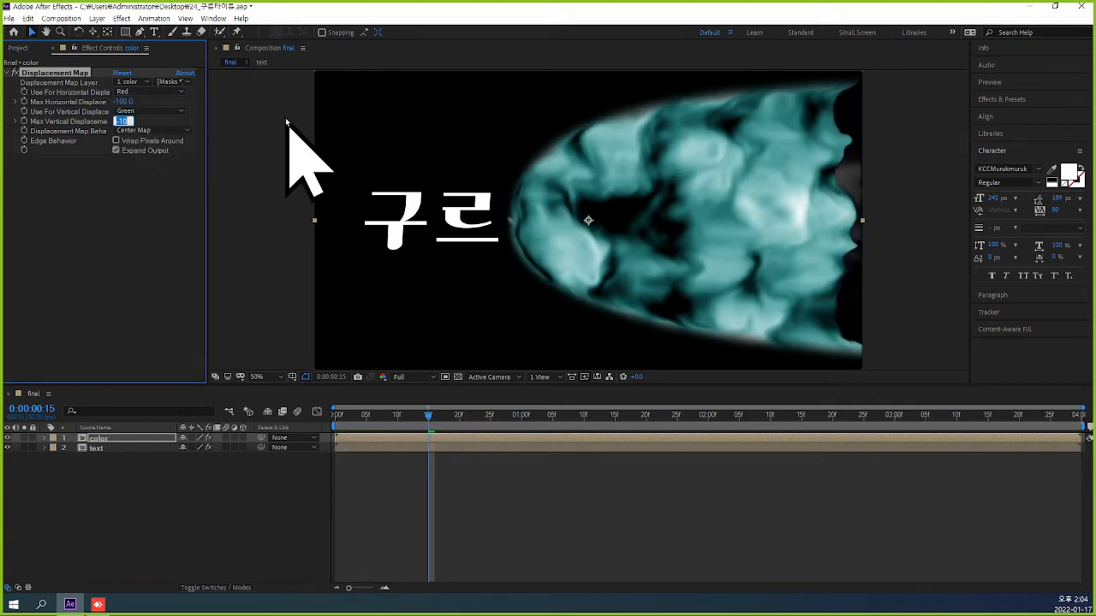
{"action": "key", "text": "Return"}
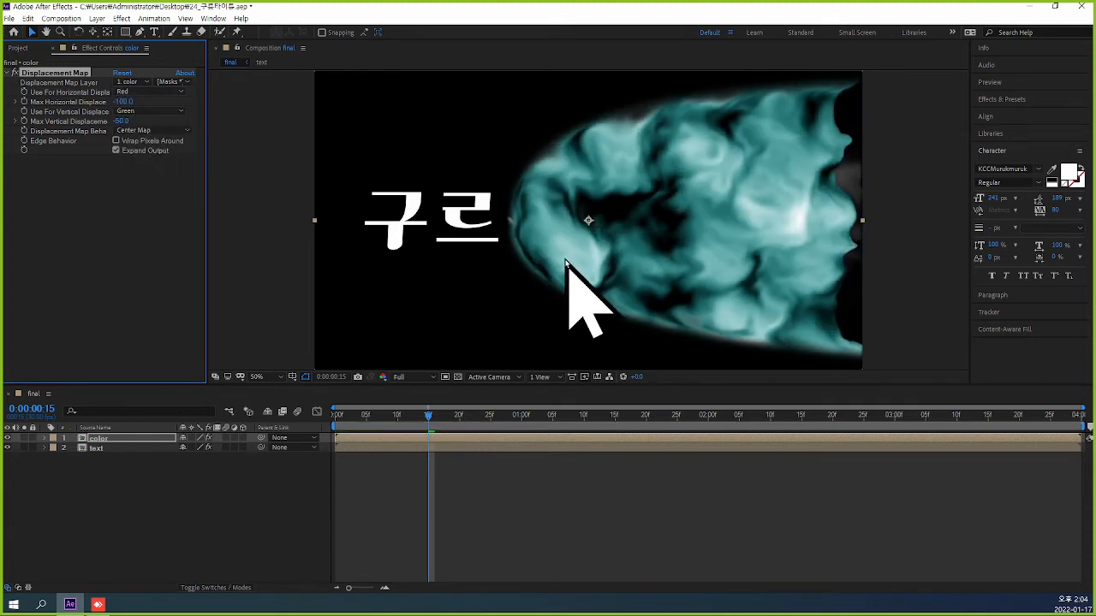
{"action": "left_click", "coordinate": [423, 415]}
{"action": "left_click_drag", "start_coordinate": [423, 416], "coordinate": [362, 417]}
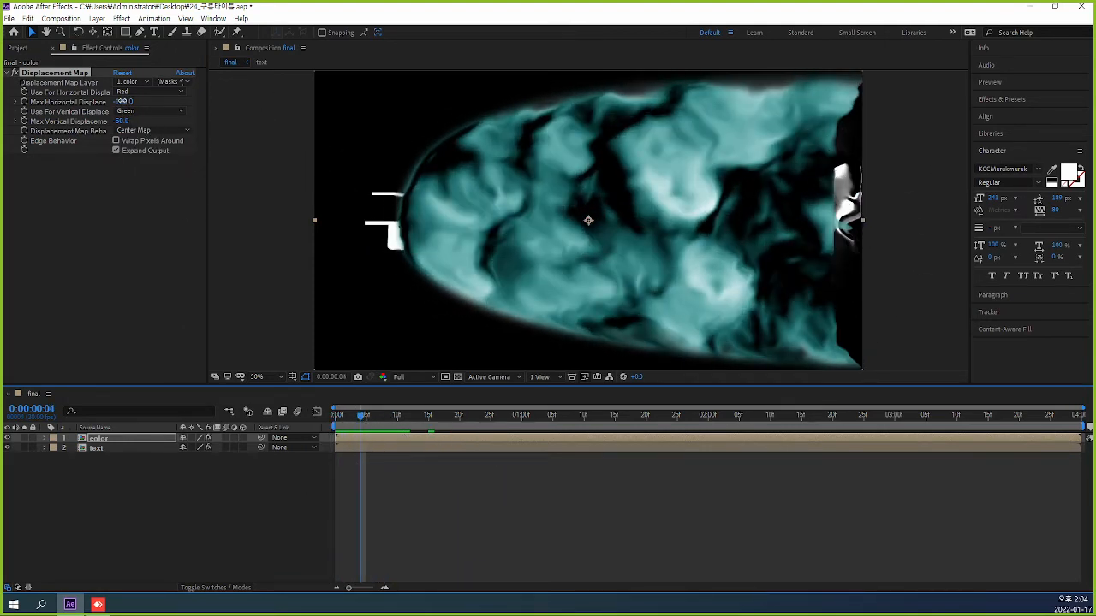
Set the color layer's maximum horizontal displacement to 9 and vertical to 15, return to the first frame and save the project.
{"action": "left_click_drag", "start_coordinate": [121, 101], "coordinate": [182, 98]}
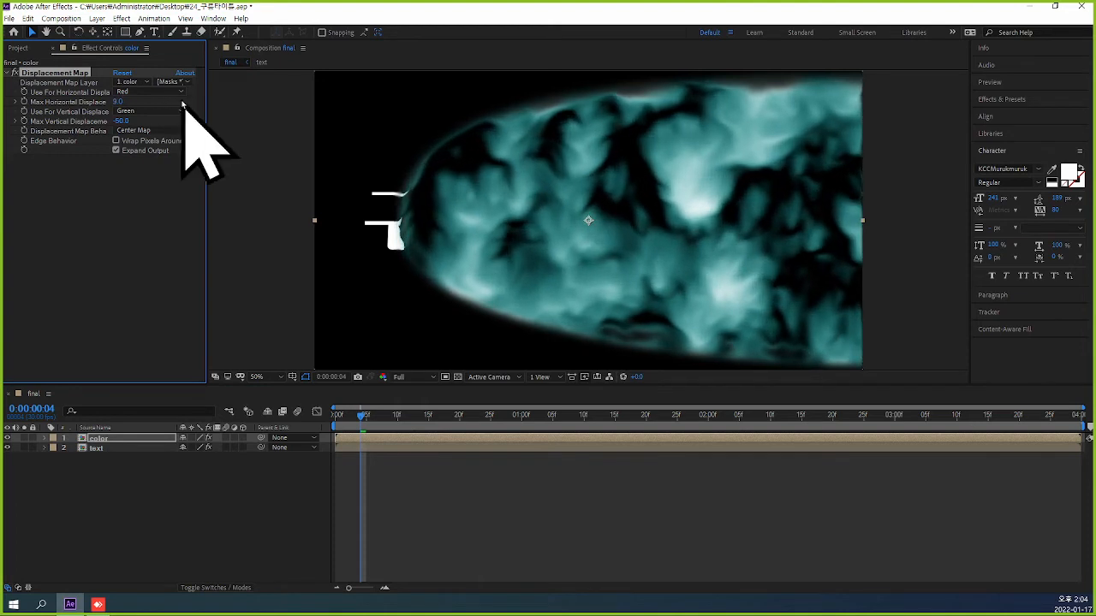
{"action": "left_click_drag", "start_coordinate": [118, 122], "coordinate": [158, 131]}
{"action": "left_click_drag", "start_coordinate": [367, 416], "coordinate": [336, 416]}
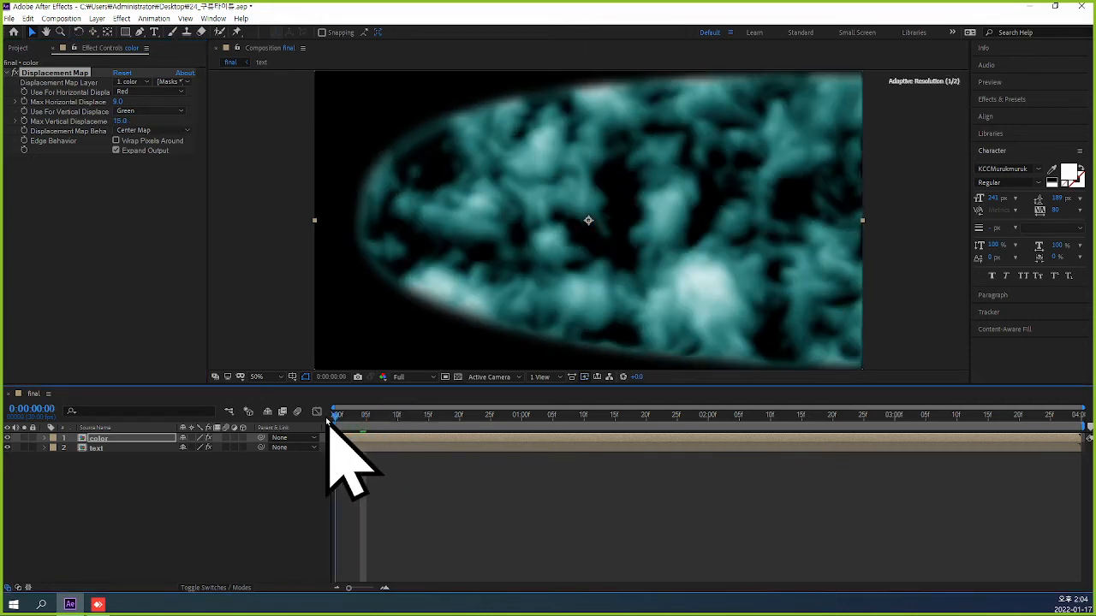
{"action": "key", "text": "ctrl+s"}
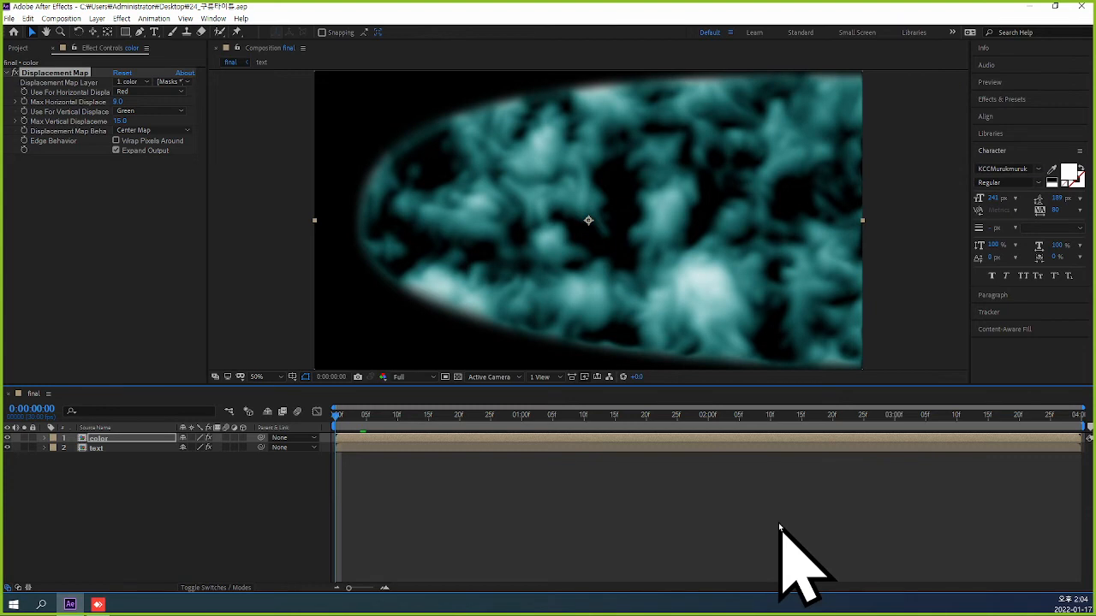
Preview the final composition's cloud reveal from the start and return to the first frame.
{"action": "key", "text": "space"}
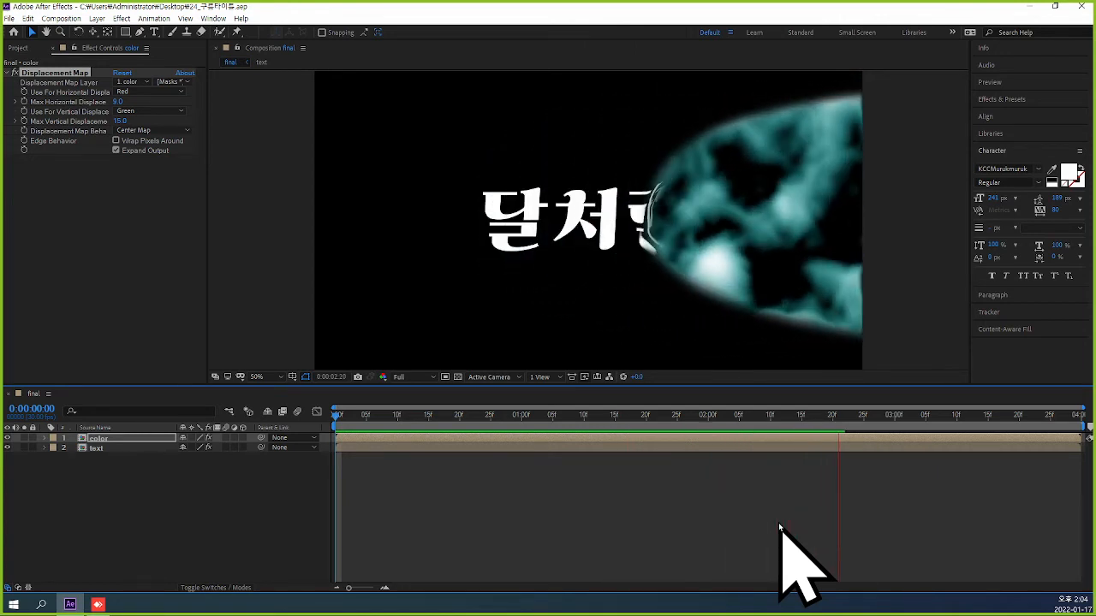
{"action": "key", "text": "space"}
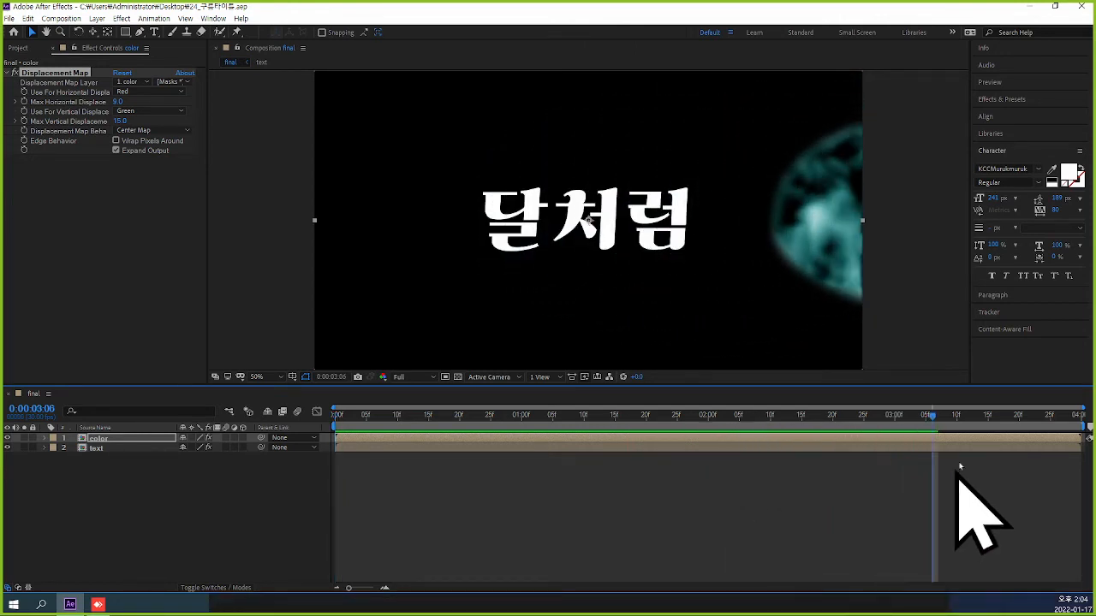
{"action": "left_click_drag", "start_coordinate": [935, 423], "coordinate": [343, 426]}
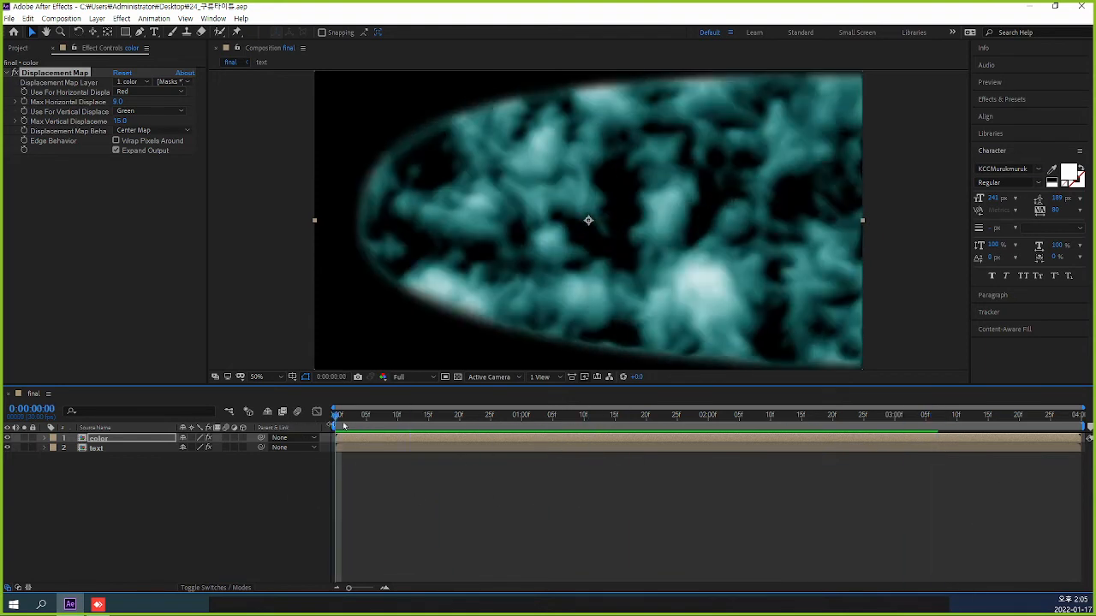
Create a new composition named Comp 1 at 1920 x 1080, 30 fps, lasting 0:00:04:00.
{"action": "left_click", "coordinate": [15, 73]}
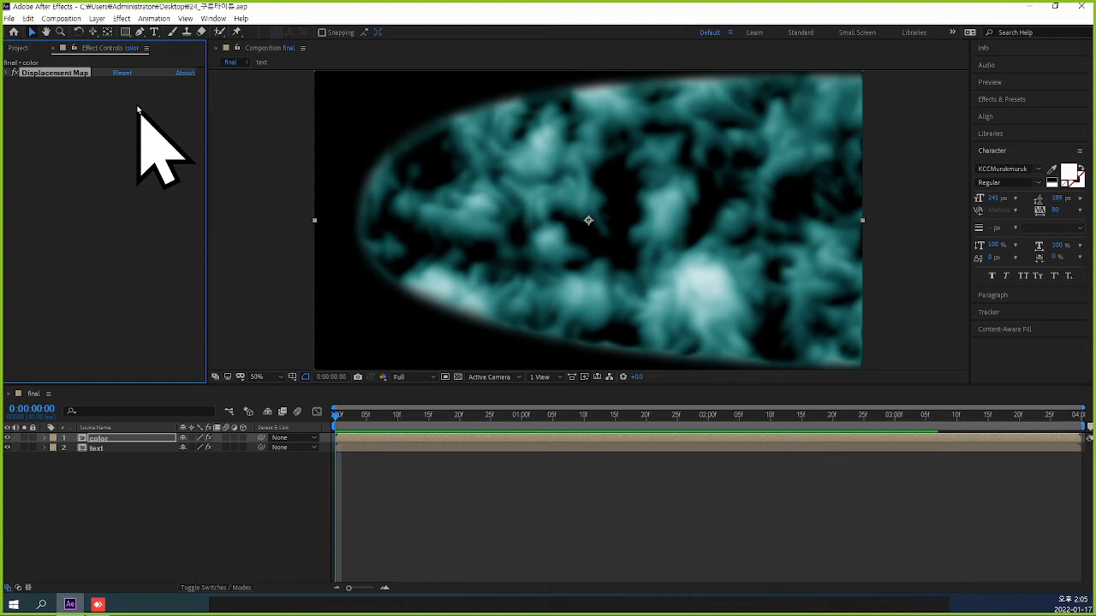
{"action": "left_click", "coordinate": [62, 174]}
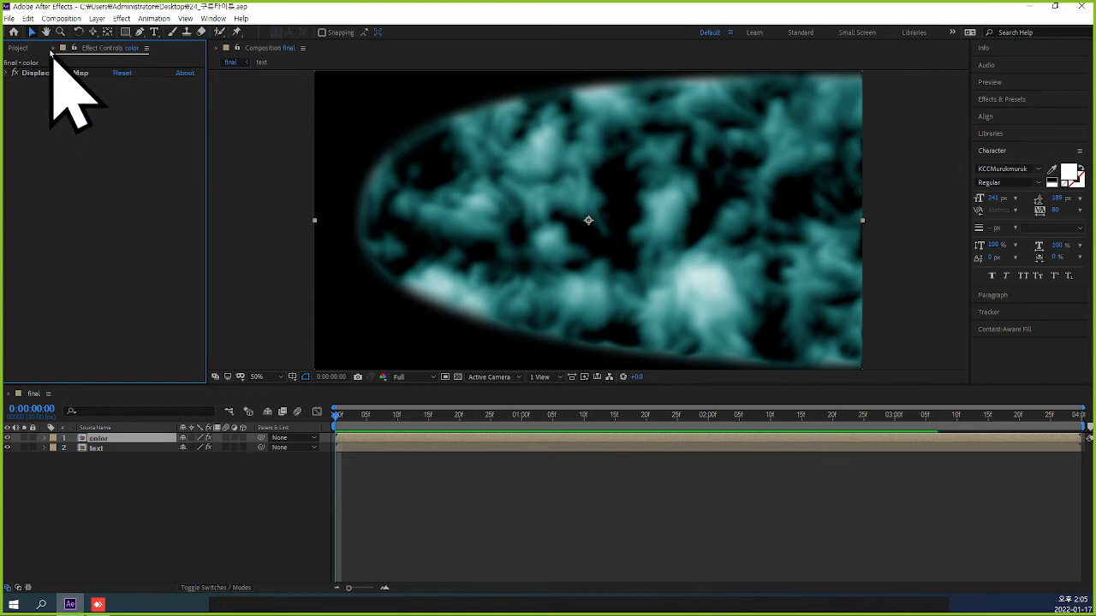
{"action": "left_click", "coordinate": [52, 49]}
{"action": "left_click", "coordinate": [96, 231]}
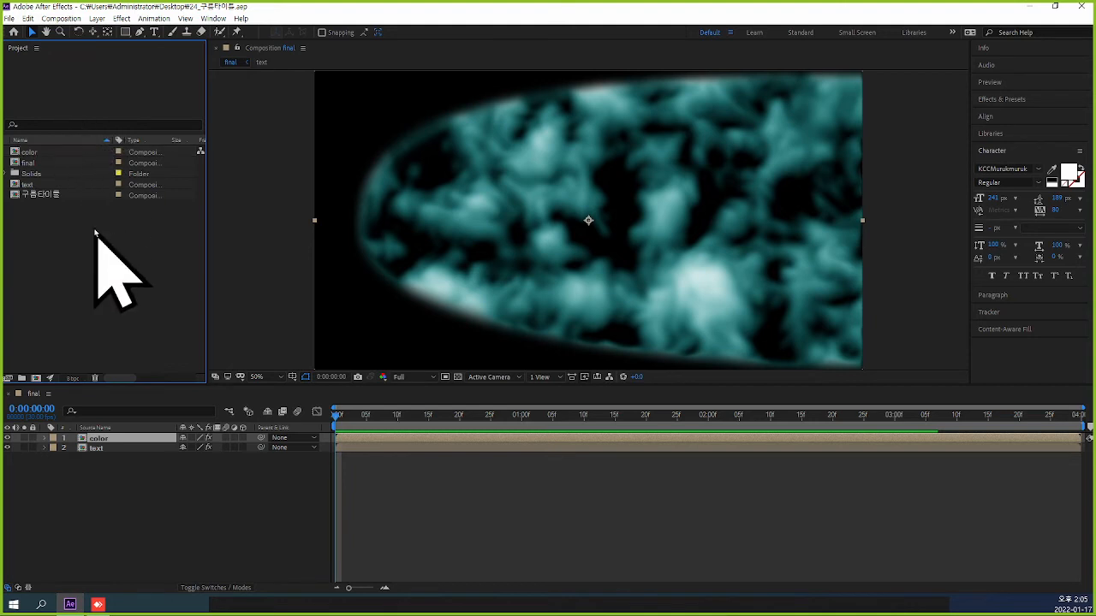
{"action": "key", "text": "ctrl+n"}
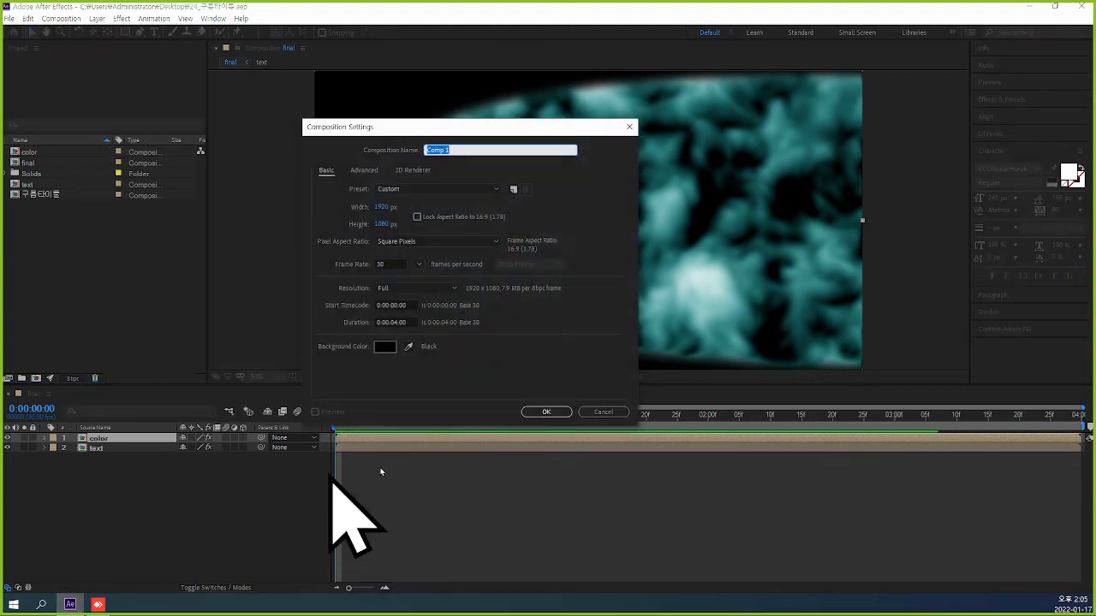
{"action": "left_click", "coordinate": [547, 411]}
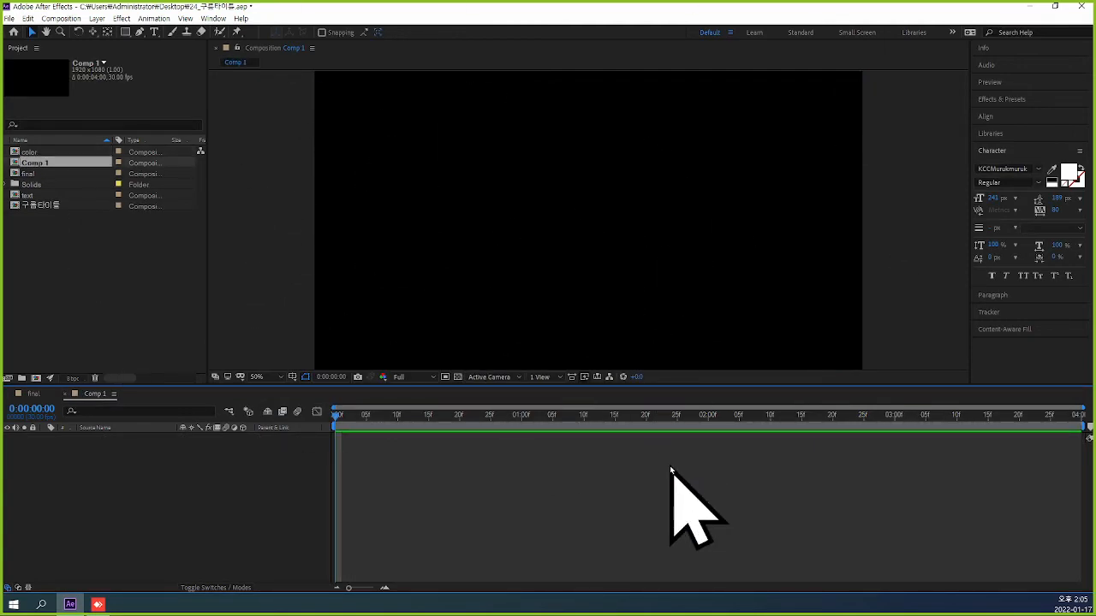
Add a 3840 x 1080 px pale green solid to Comp 1 and apply the Fractal Noise effect to it.
{"action": "key", "text": "ctrl+y"}
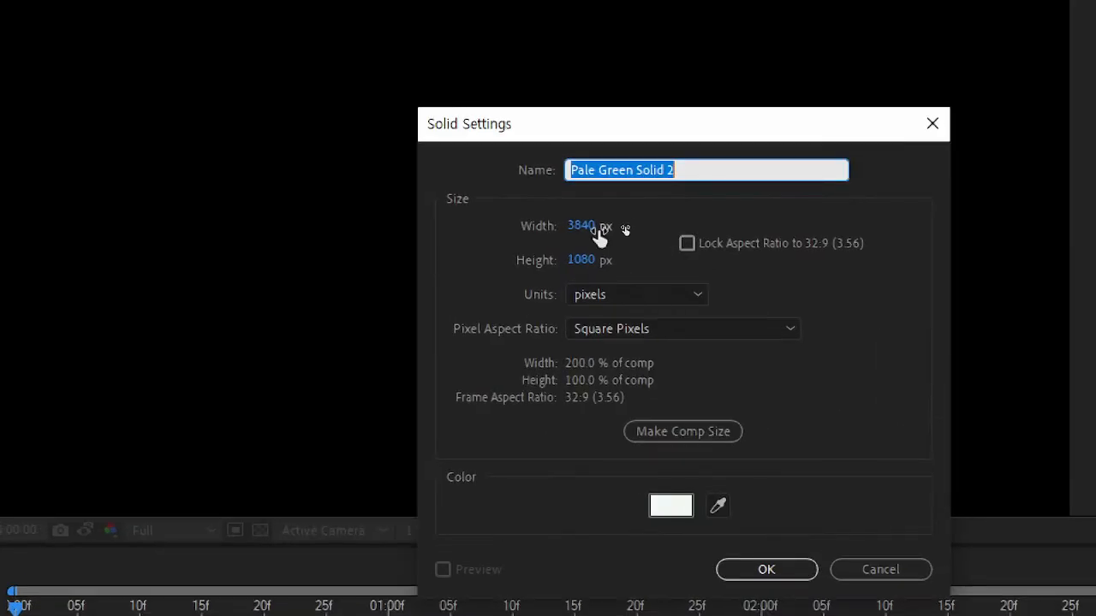
{"action": "left_click", "coordinate": [781, 569]}
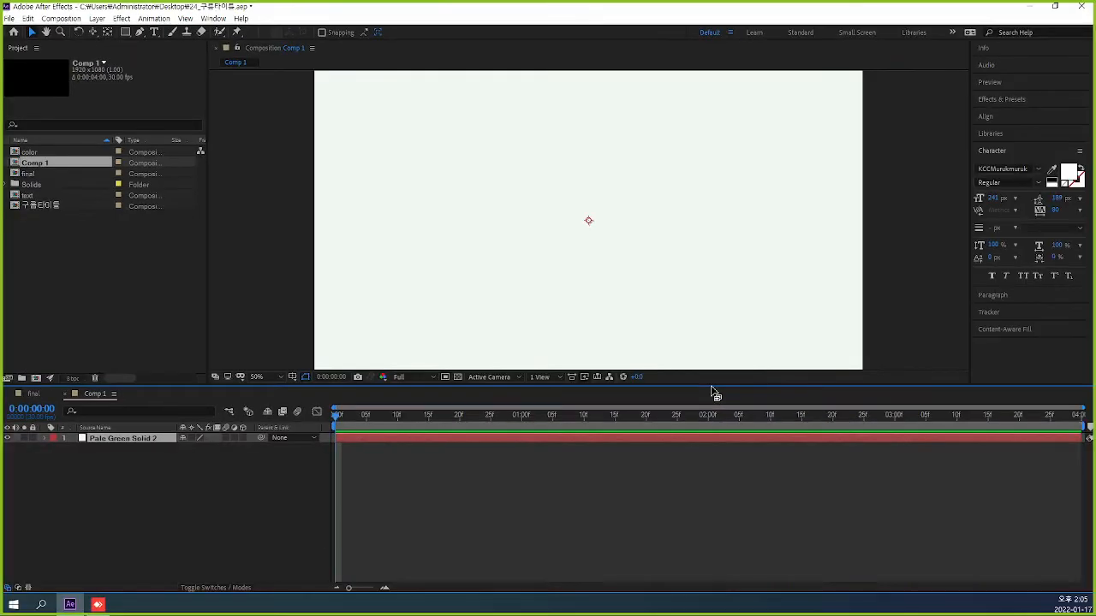
{"action": "left_click", "coordinate": [122, 18]}
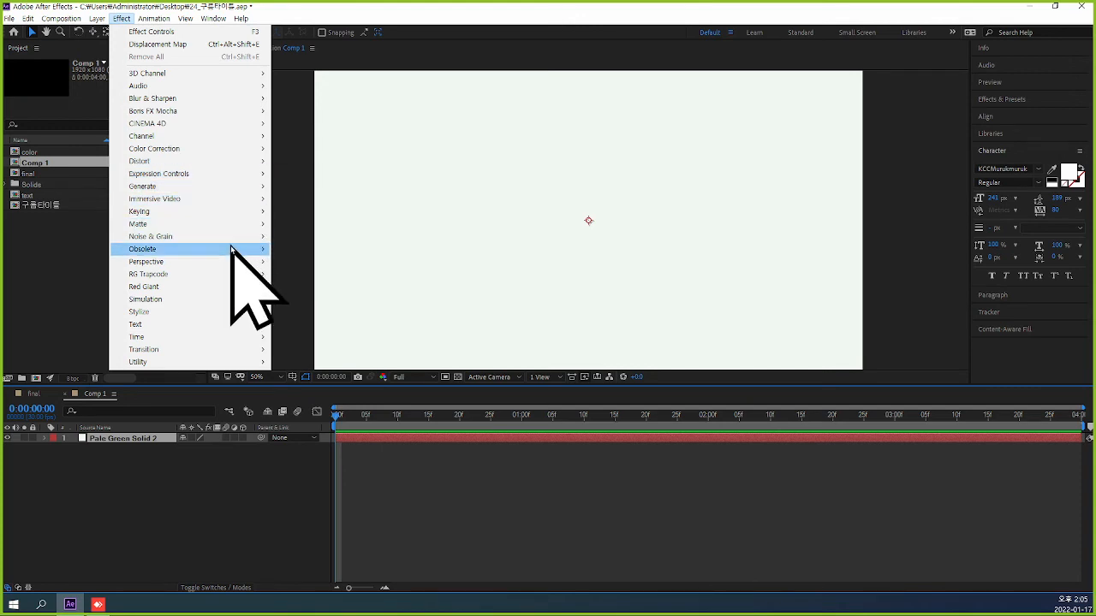
{"action": "mouse_move", "coordinate": [226, 149]}
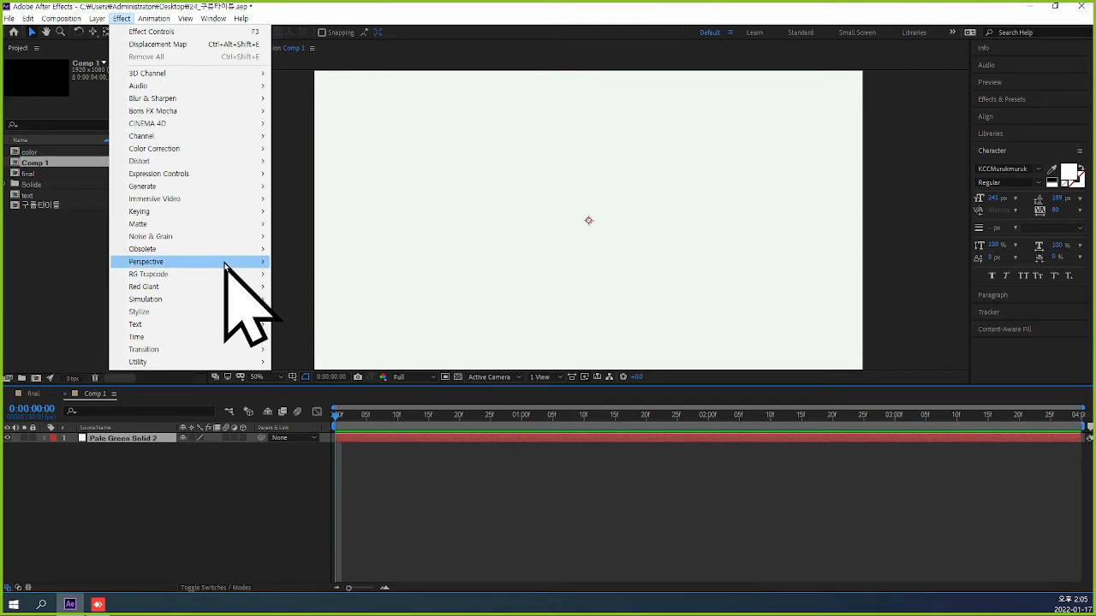
{"action": "mouse_move", "coordinate": [225, 266]}
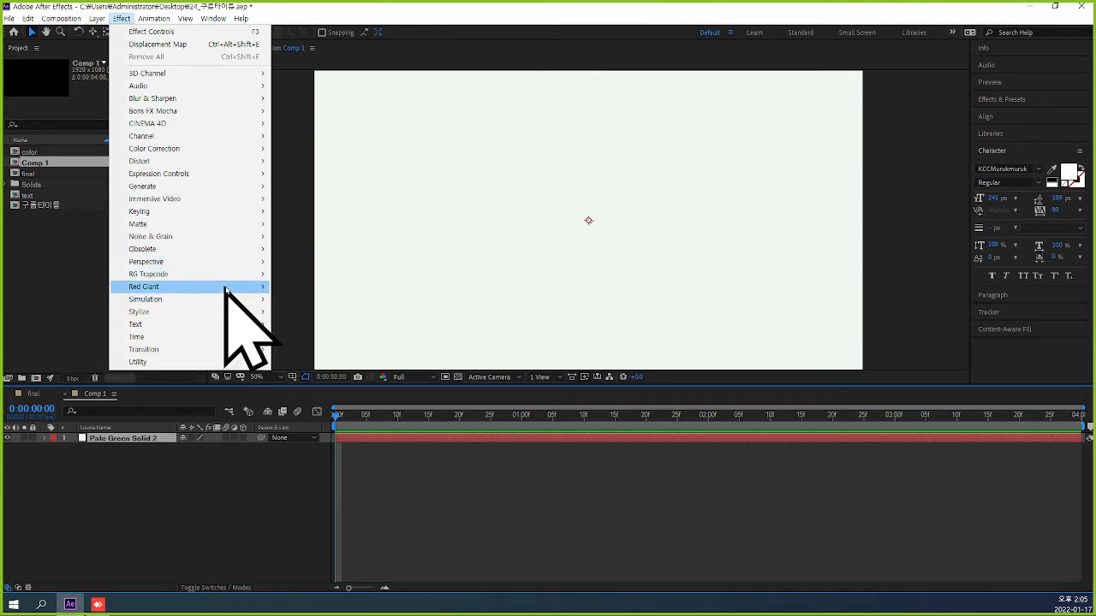
{"action": "mouse_move", "coordinate": [242, 238]}
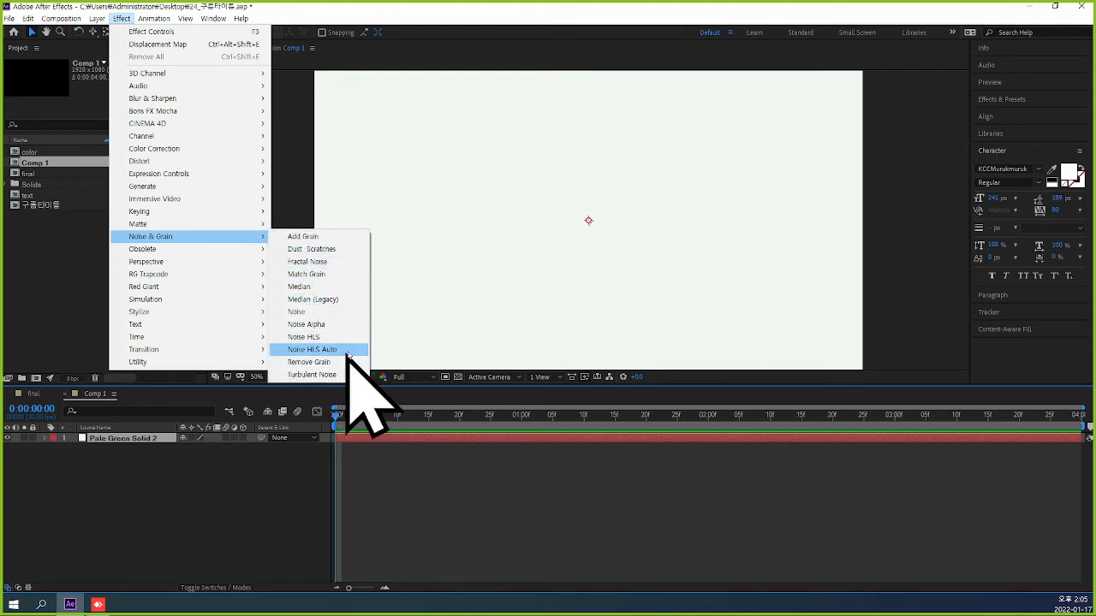
{"action": "left_click", "coordinate": [342, 261]}
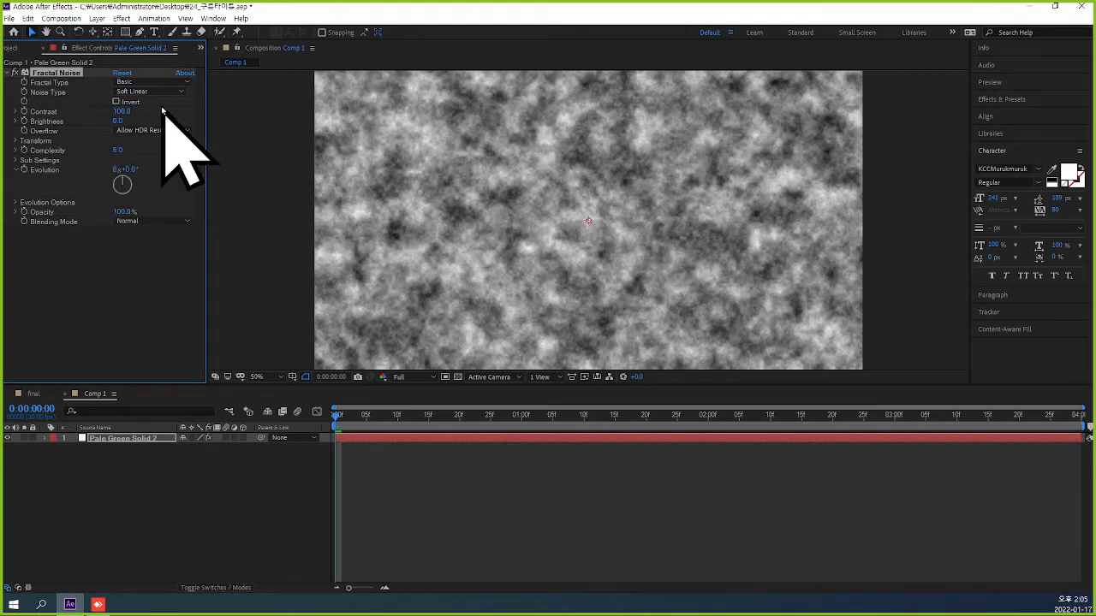
Set the Fractal Noise's Fractal Type to Cloudy, keeping the Soft Linear noise type.
{"action": "left_click", "coordinate": [185, 92]}
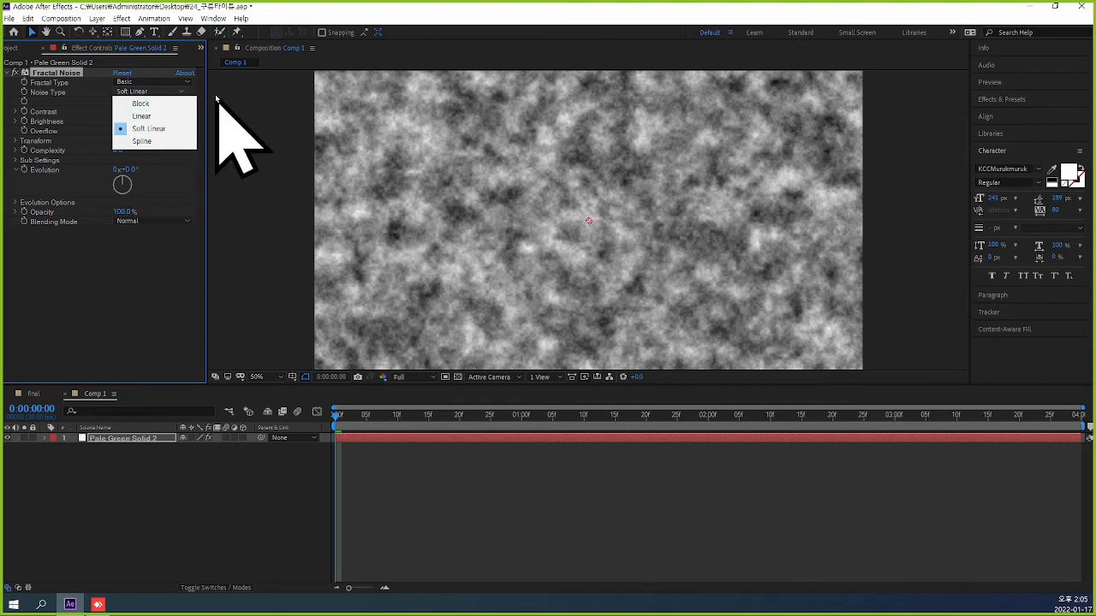
{"action": "left_click", "coordinate": [207, 89]}
{"action": "left_click", "coordinate": [189, 83]}
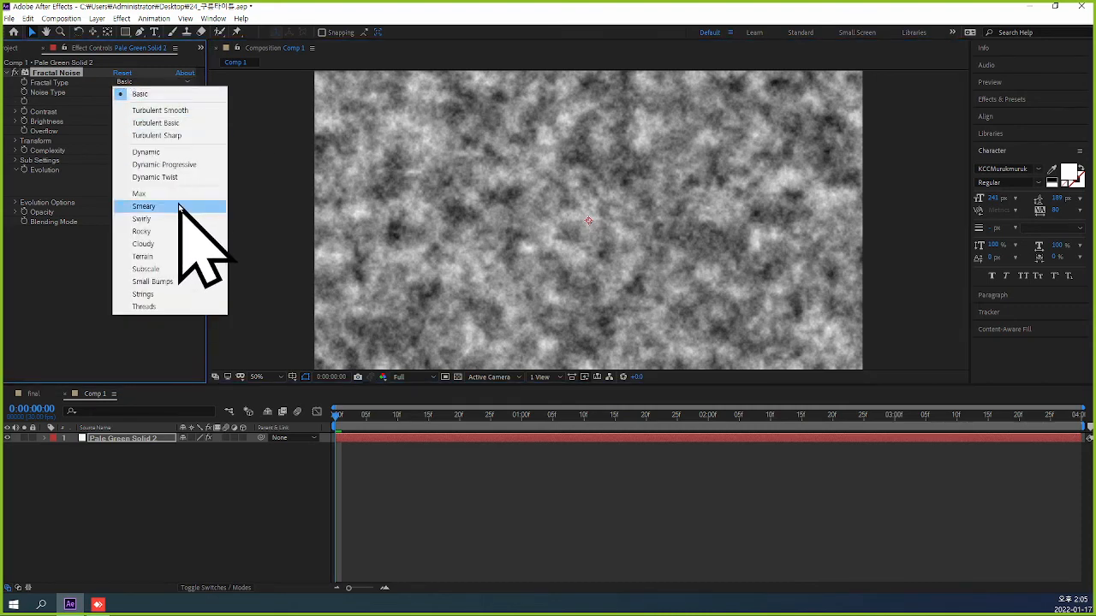
{"action": "left_click", "coordinate": [181, 244]}
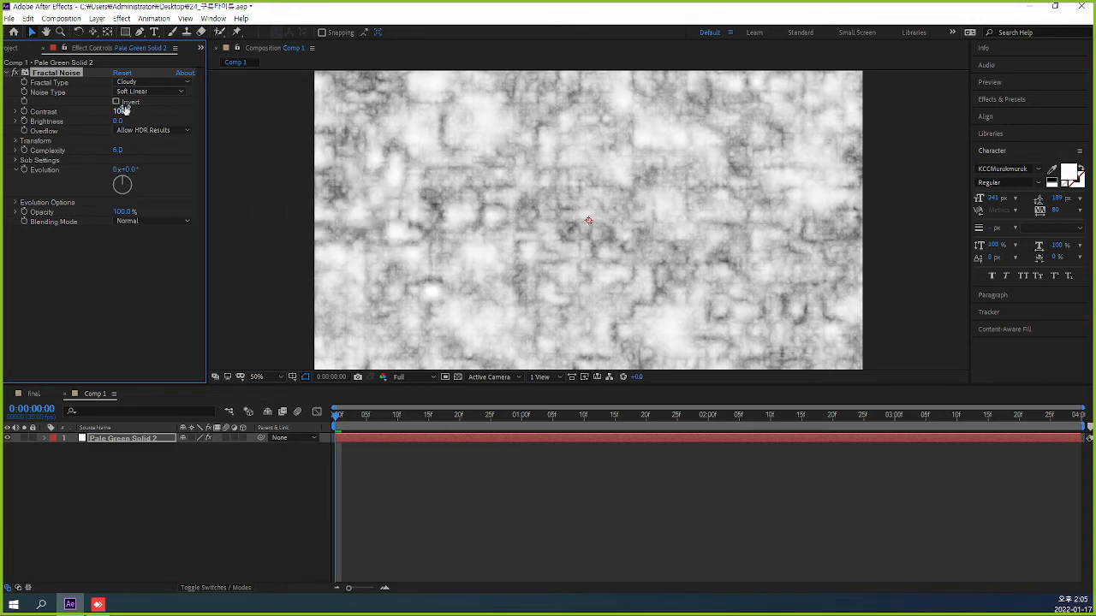
Set the Fractal Noise contrast to 79, brightness to -32 and transform scale to 148.
{"action": "left_click_drag", "start_coordinate": [125, 111], "coordinate": [102, 126]}
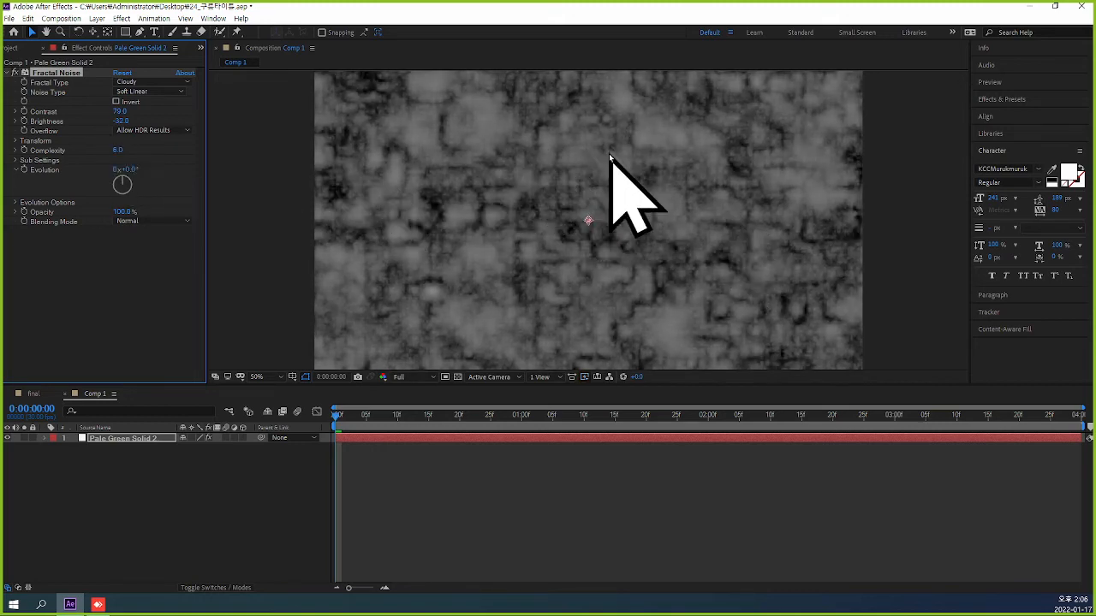
{"action": "left_click", "coordinate": [16, 141]}
{"action": "left_click_drag", "start_coordinate": [121, 169], "coordinate": [144, 168]}
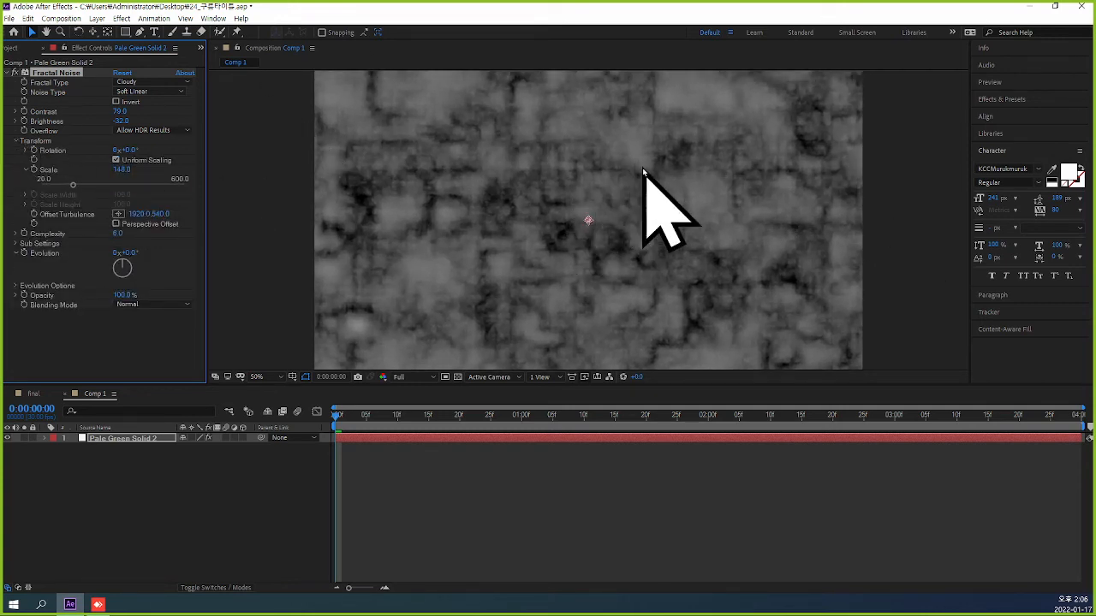
Draw a closed, lens-shaped curved mask with the Pen tool across the full width of the pale green solid.
{"action": "key", "text": "comma"}
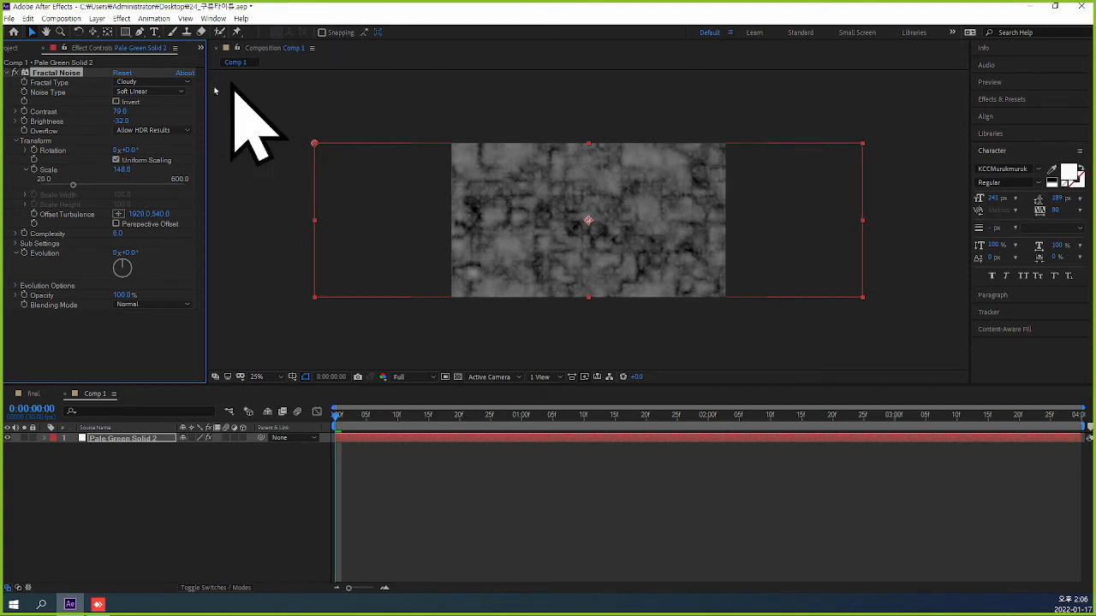
{"action": "left_click", "coordinate": [318, 224]}
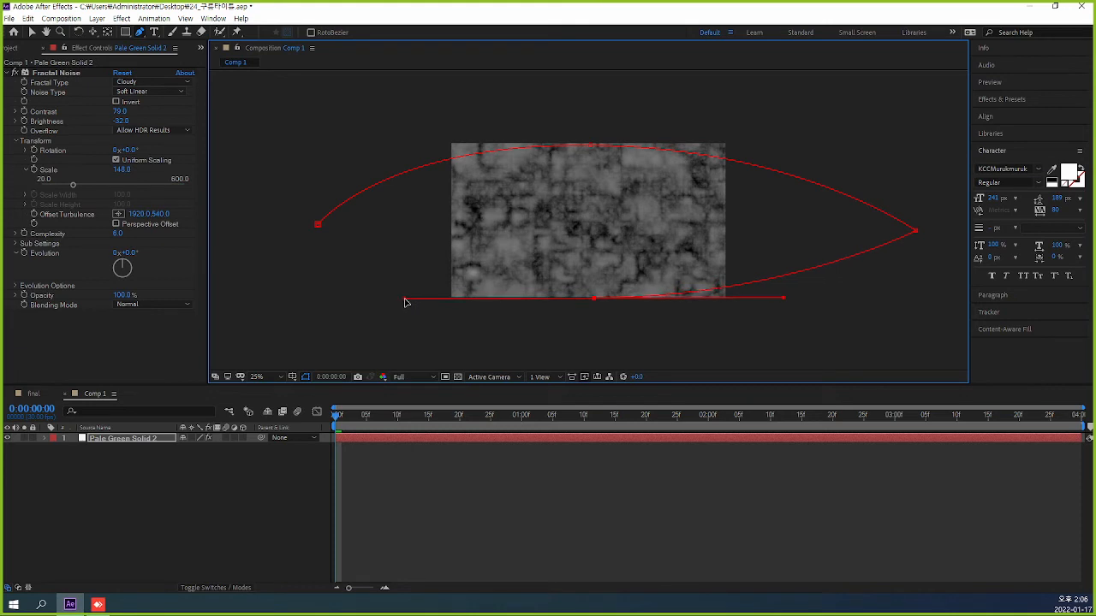
{"action": "left_click", "coordinate": [317, 230]}
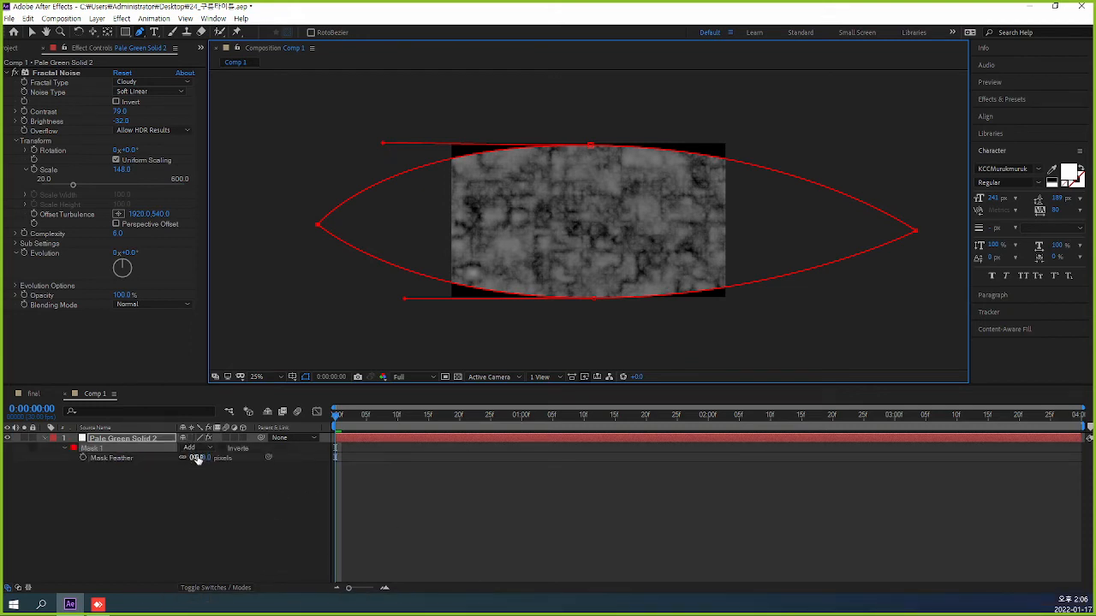
Set the feather of the solid's mask to 133 pixels and deselect the layer.
{"action": "left_click", "coordinate": [196, 457]}
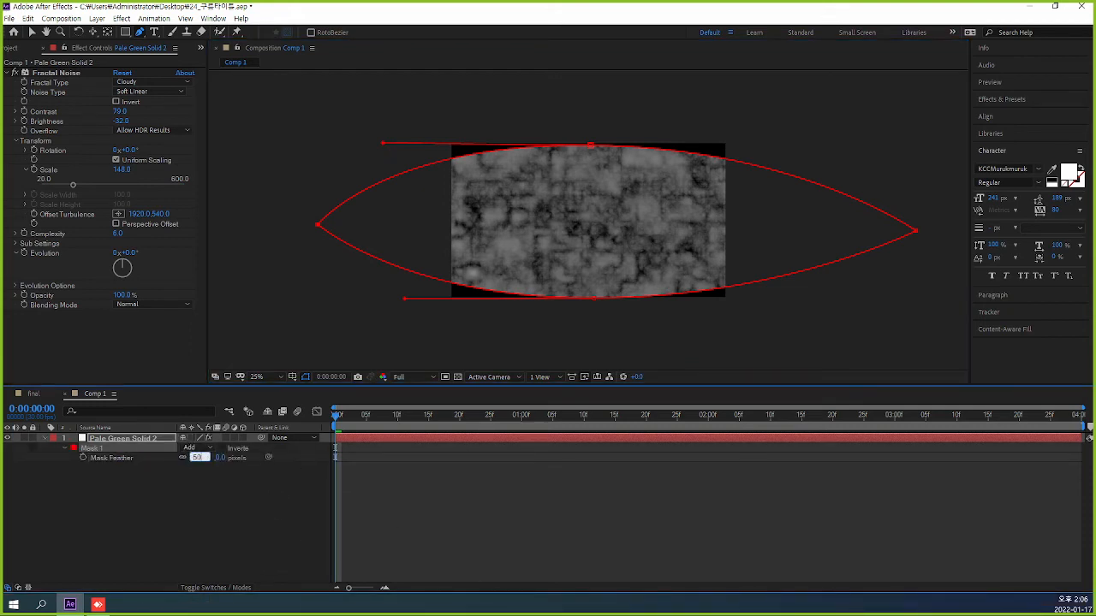
{"action": "type", "text": "50"}
{"action": "key", "text": "Return"}
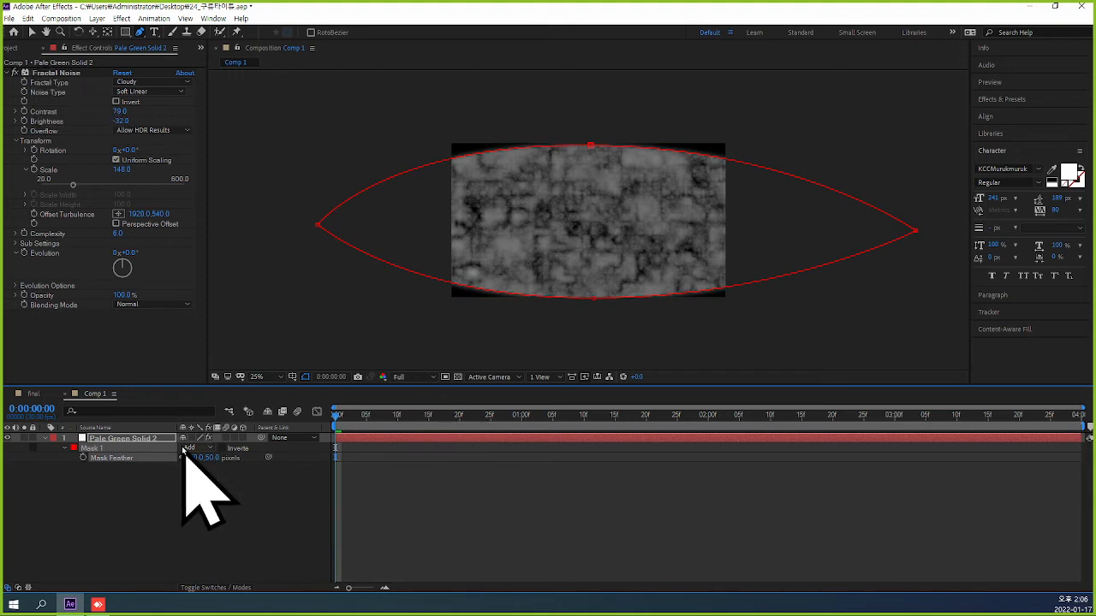
{"action": "left_click_drag", "start_coordinate": [195, 460], "coordinate": [222, 456]}
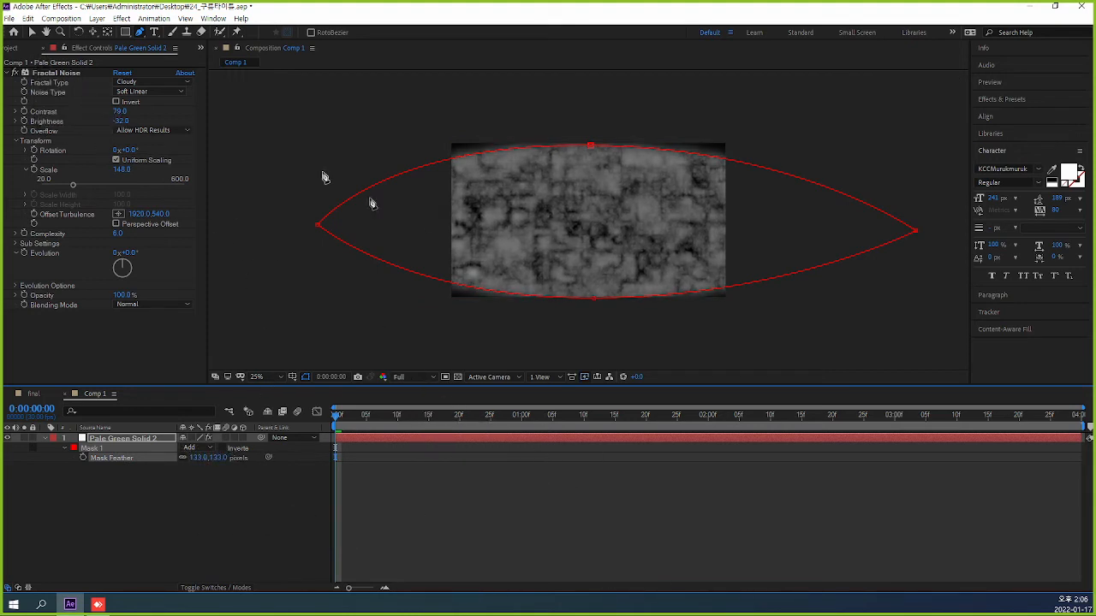
{"action": "left_click", "coordinate": [31, 32]}
{"action": "left_click", "coordinate": [623, 495]}
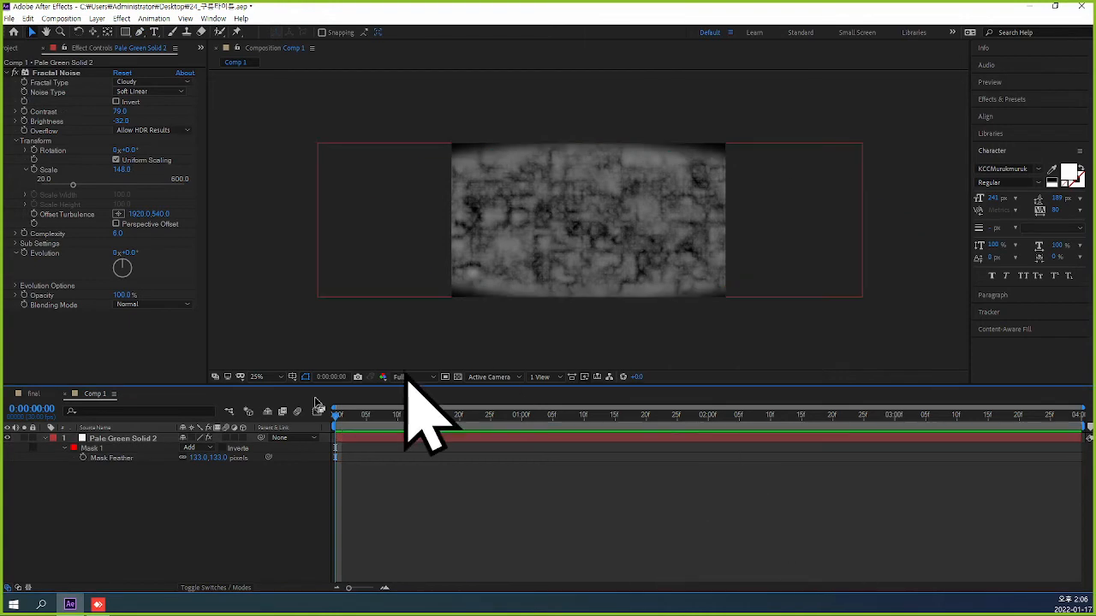
Add a Position keyframe to the solid at the first frame and move it right to 2068, 528.
{"action": "left_click", "coordinate": [129, 438]}
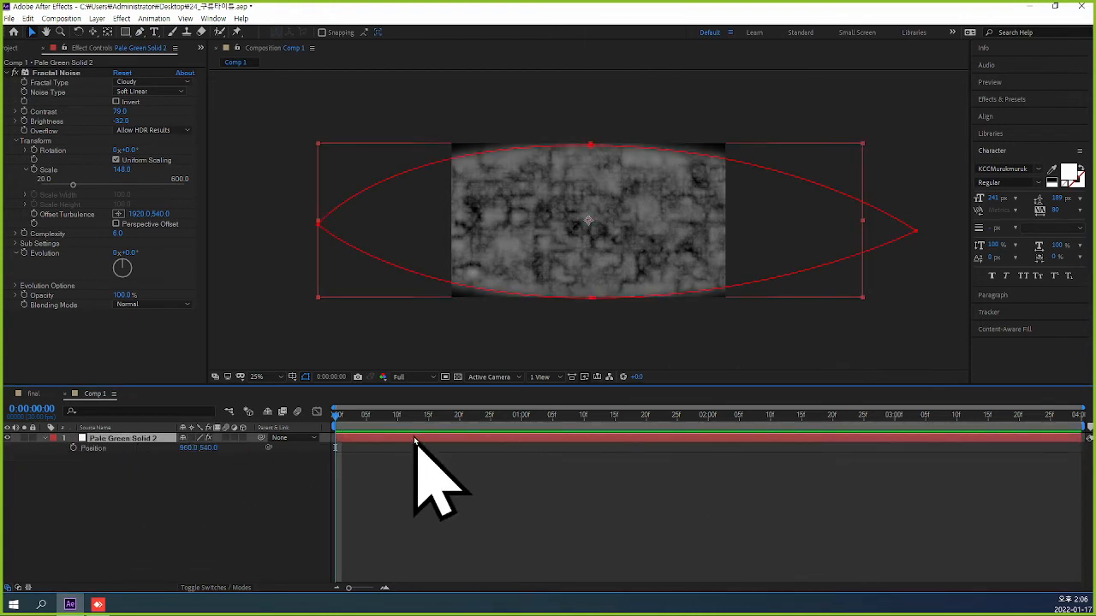
{"action": "left_click", "coordinate": [74, 447]}
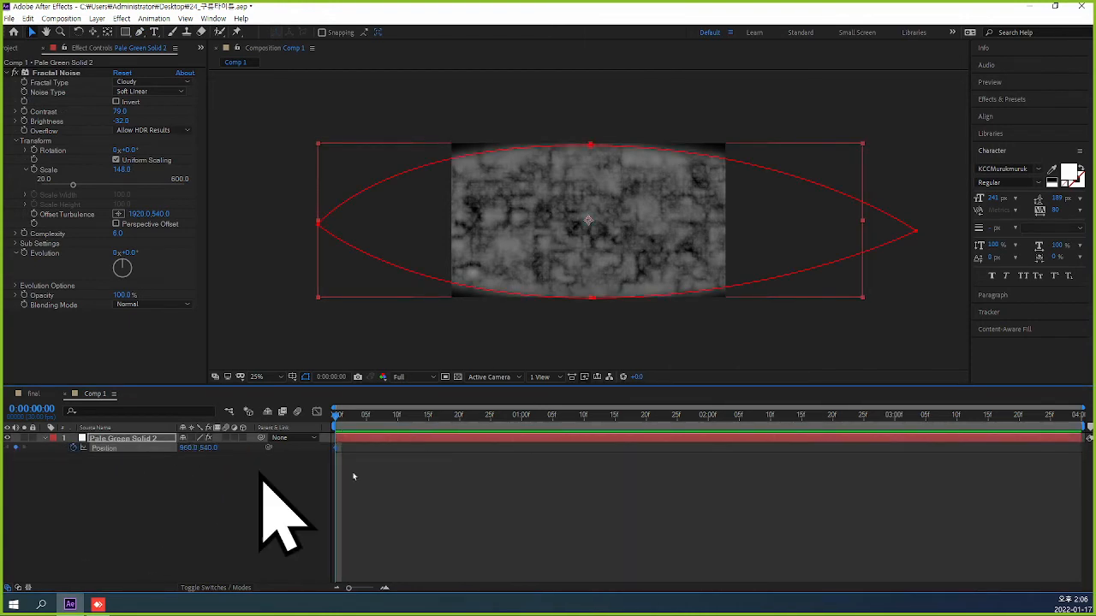
{"action": "left_click_drag", "start_coordinate": [499, 264], "coordinate": [657, 261]}
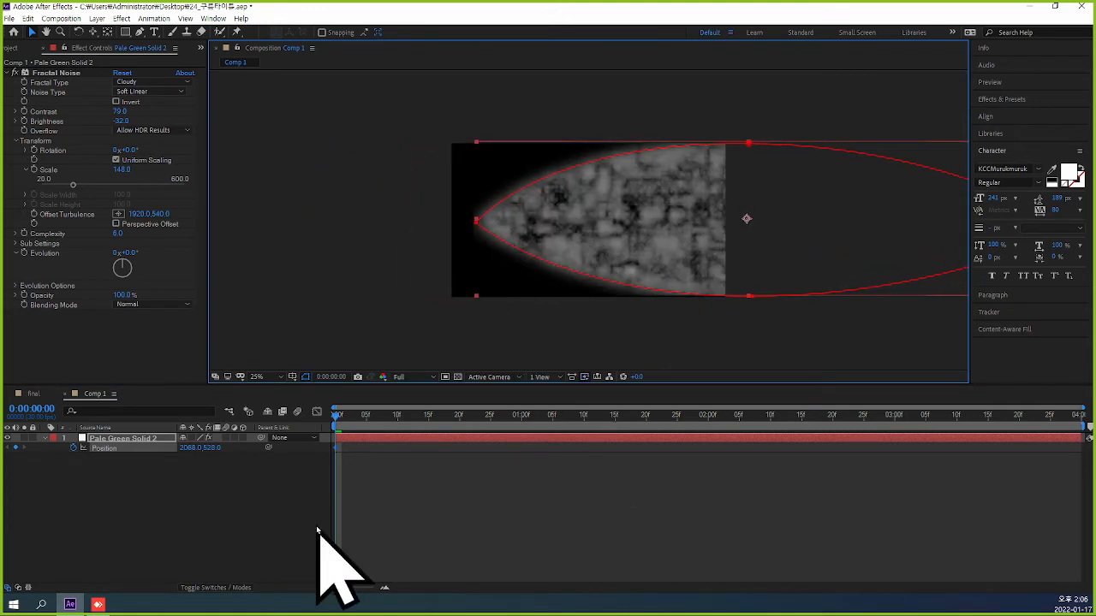
Keyframe the solid's Position at 0:00:02:00 by moving it right out of the frame to 3996, 528.
{"action": "left_click", "coordinate": [38, 415]}
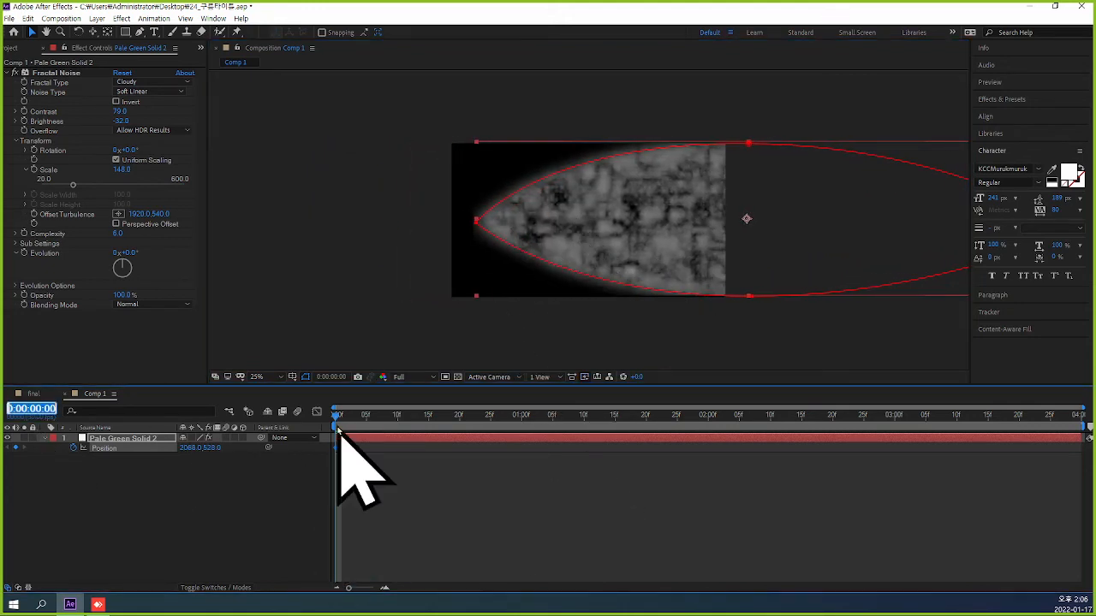
{"action": "type", "text": "2"}
{"action": "key", "text": "Return"}
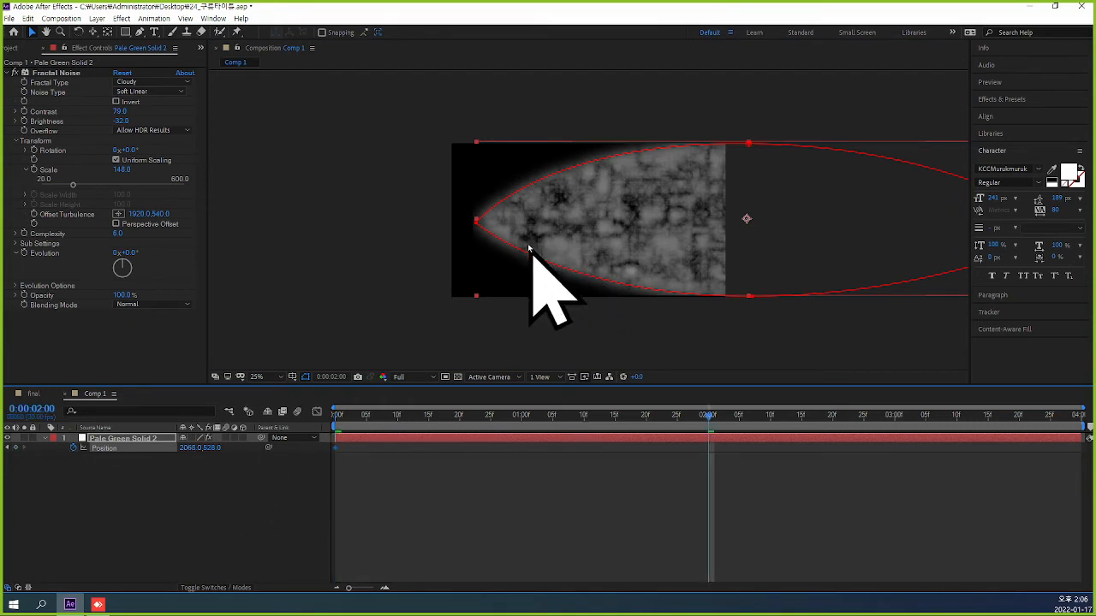
{"action": "left_click_drag", "start_coordinate": [529, 245], "coordinate": [799, 232]}
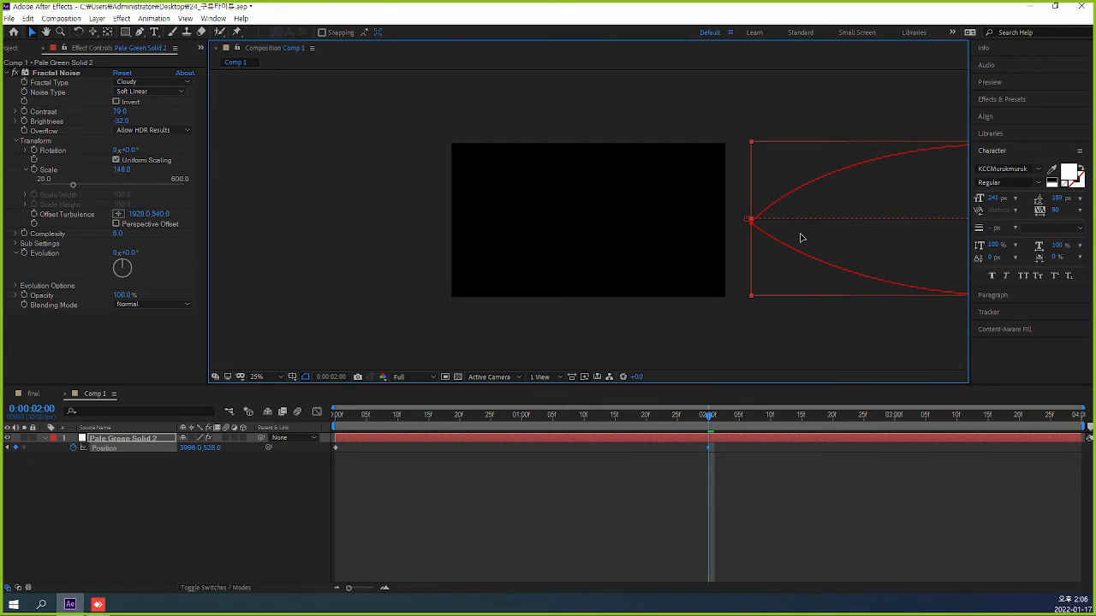
Scrub back to the first frame and apply Easy Ease Out to the Position keyframe at 0:00:02:00.
{"action": "left_click_drag", "start_coordinate": [711, 417], "coordinate": [317, 407]}
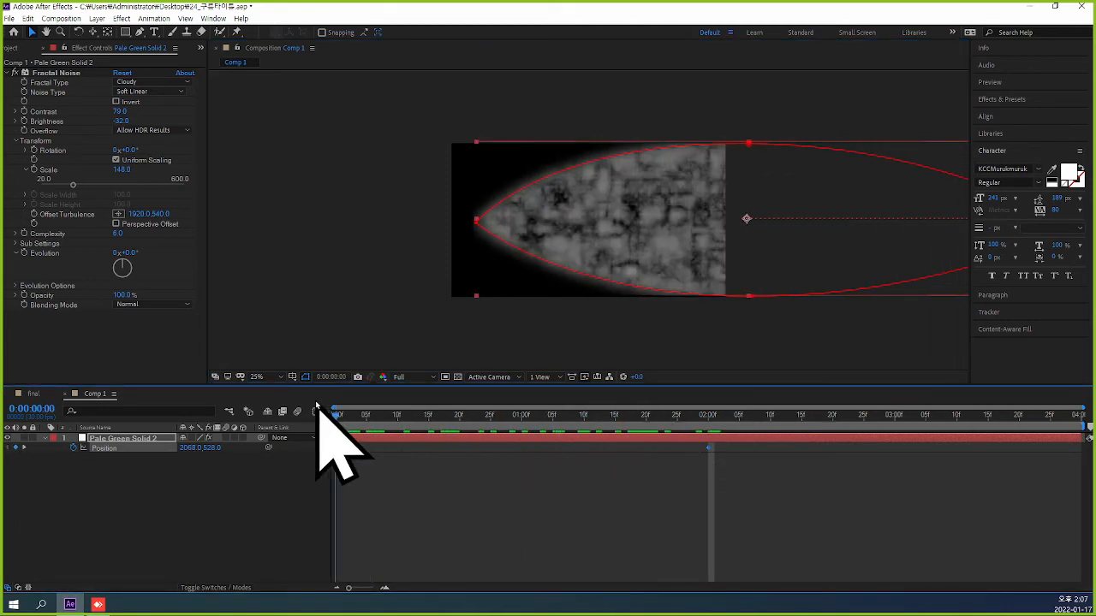
{"action": "right_click", "coordinate": [709, 447]}
{"action": "mouse_move", "coordinate": [803, 443]}
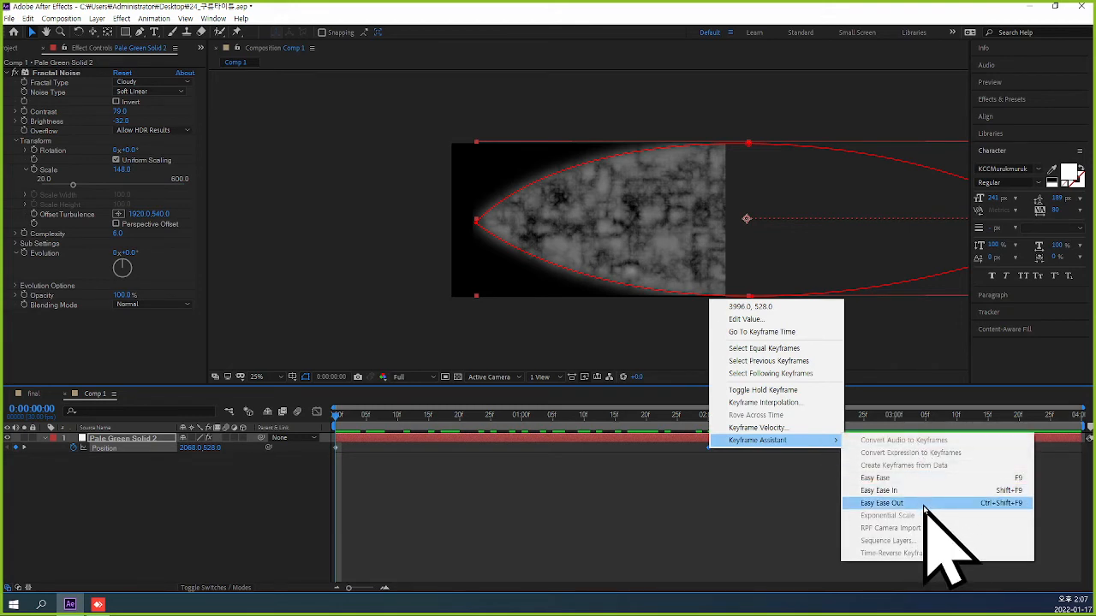
{"action": "left_click", "coordinate": [925, 507]}
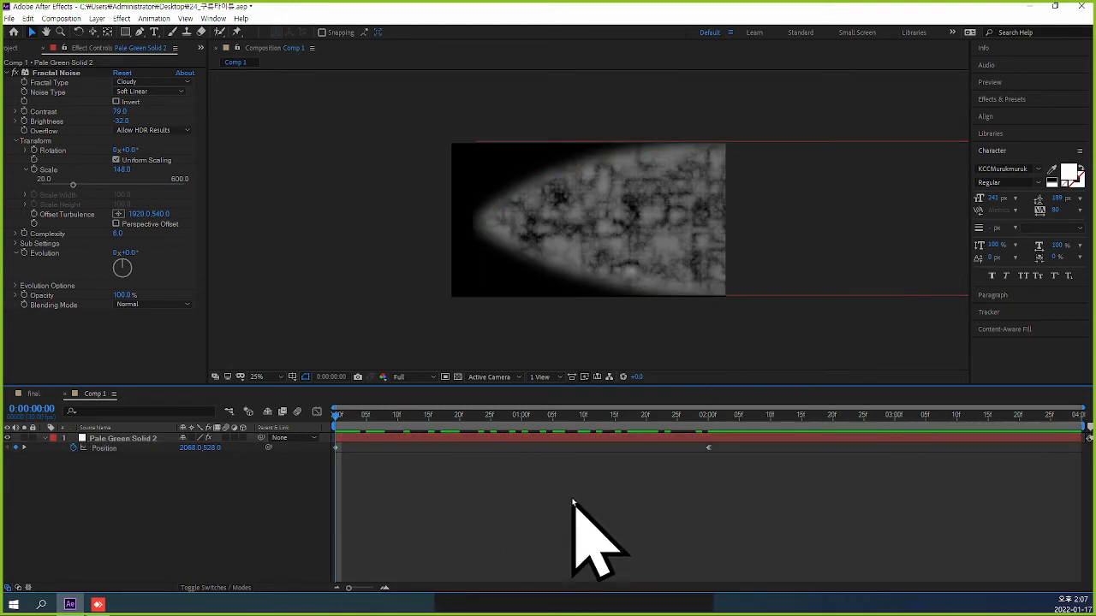
Duplicate the pale green solid layer and shift the copy to start at 0:00:02:00.
{"action": "left_click", "coordinate": [123, 439]}
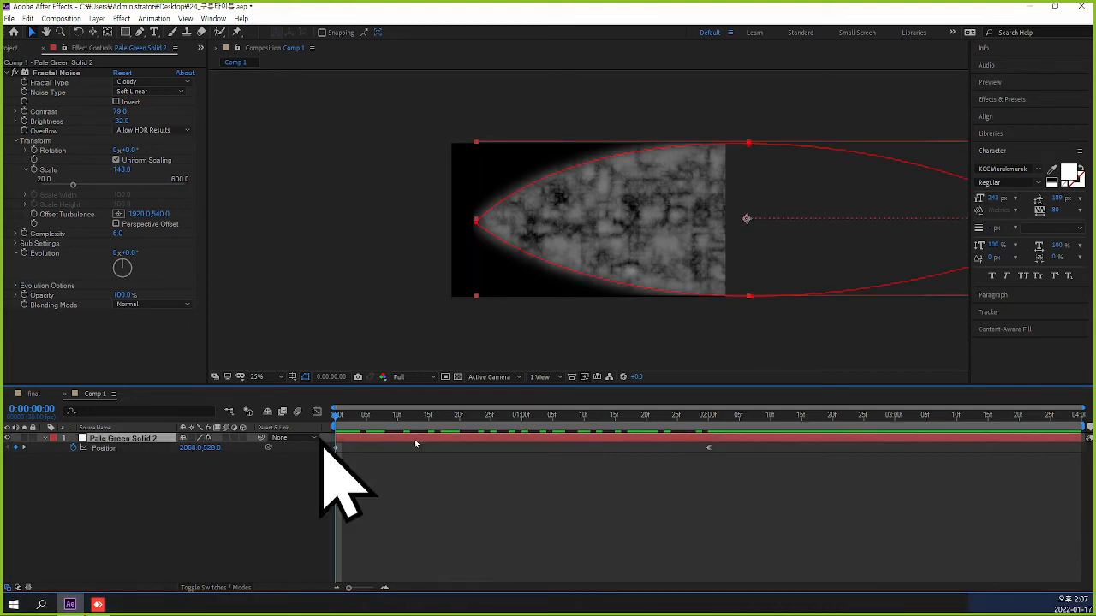
{"action": "key", "text": "ctrl+d"}
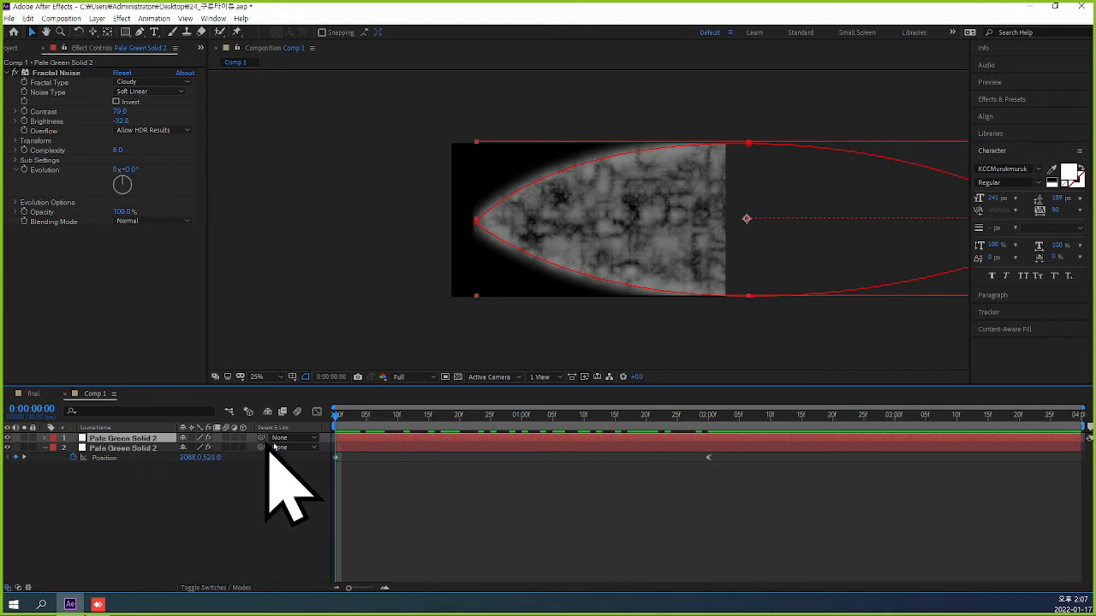
{"action": "left_click", "coordinate": [31, 409]}
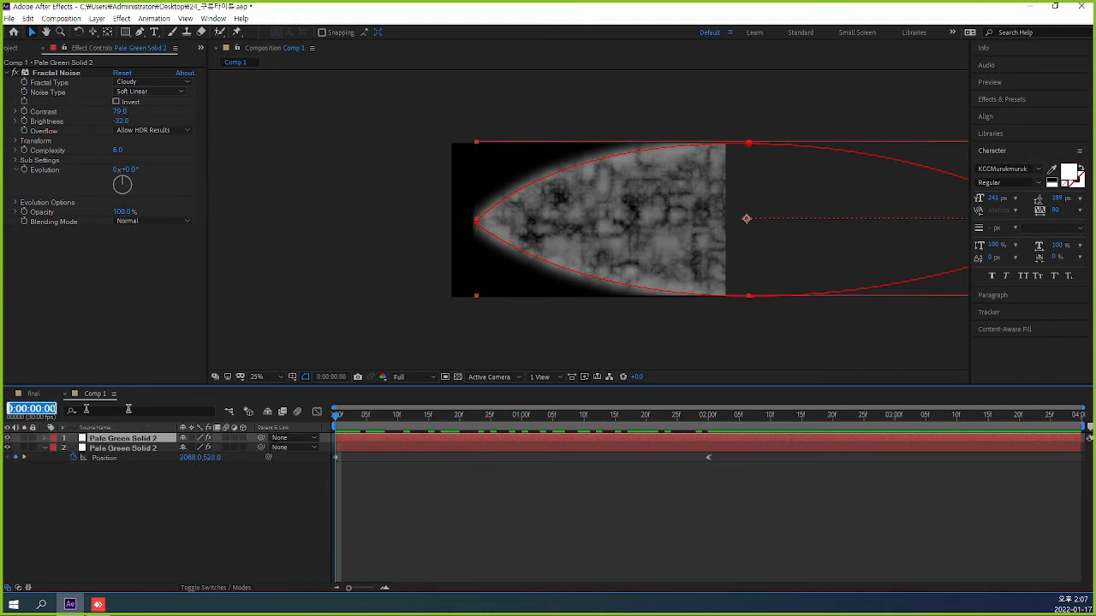
{"action": "type", "text": "2:00"}
{"action": "key", "text": "Return"}
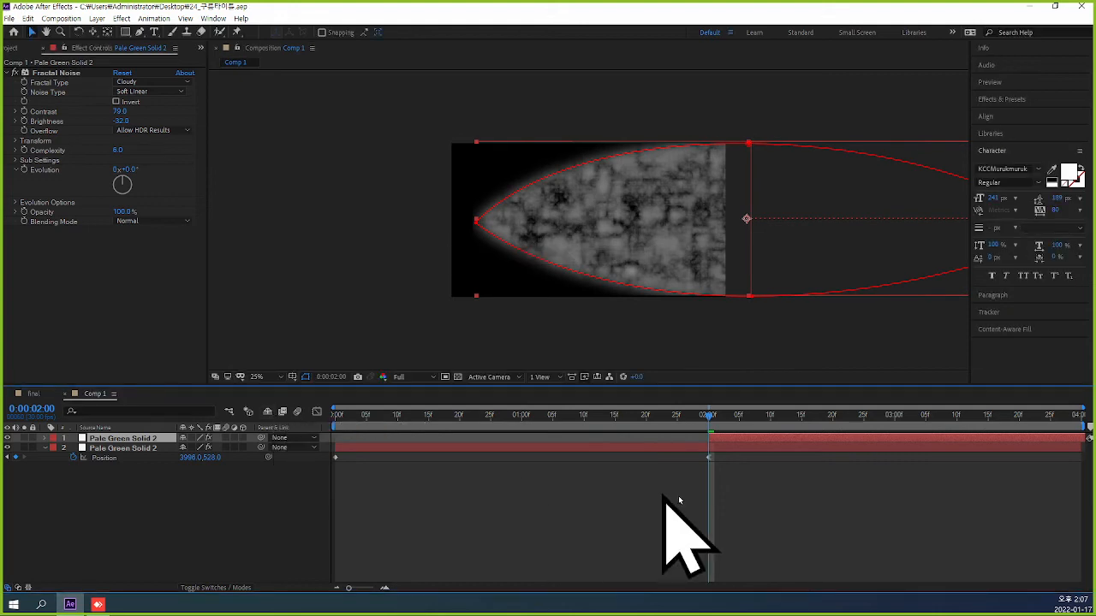
Preview the two successive cloud passes from the start and return to the first frame.
{"action": "left_click", "coordinate": [753, 514]}
{"action": "key", "text": "Home"}
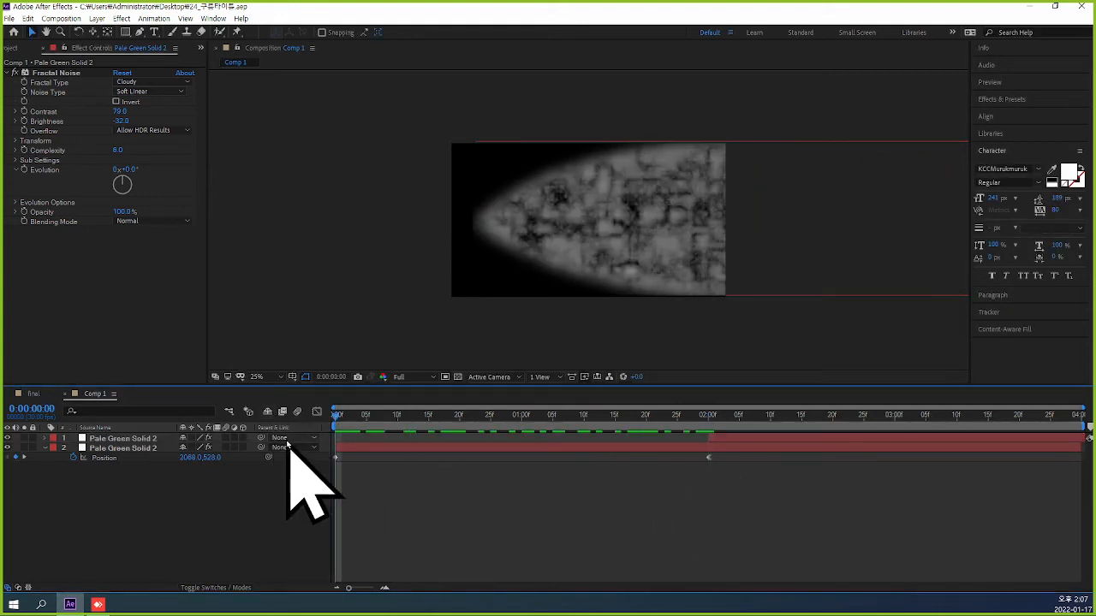
{"action": "key", "text": "space"}
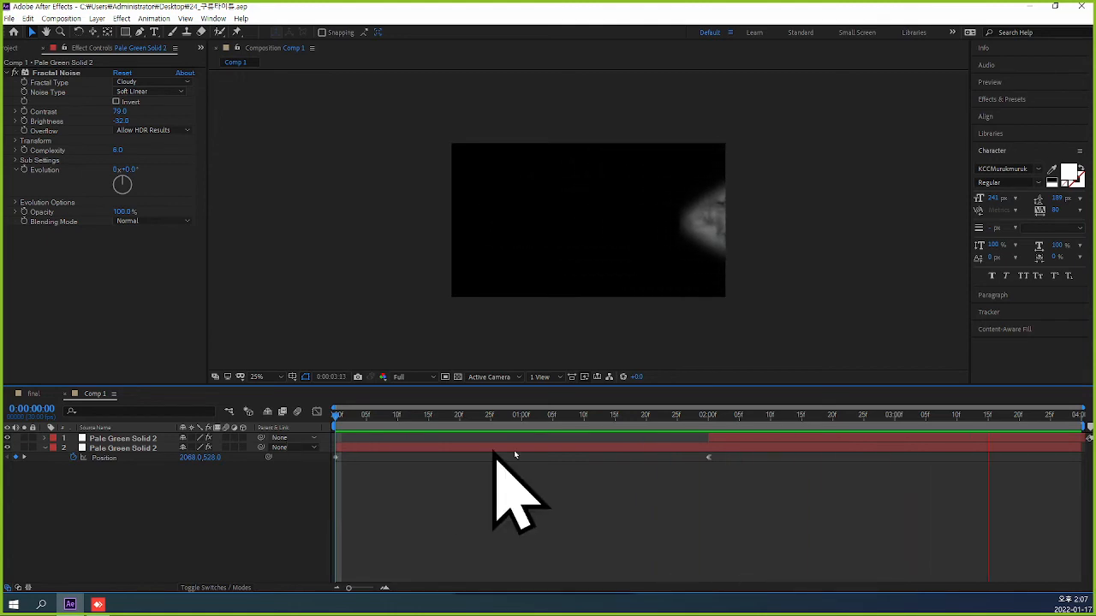
{"action": "left_click", "coordinate": [980, 414]}
{"action": "left_click_drag", "start_coordinate": [988, 414], "coordinate": [357, 416]}
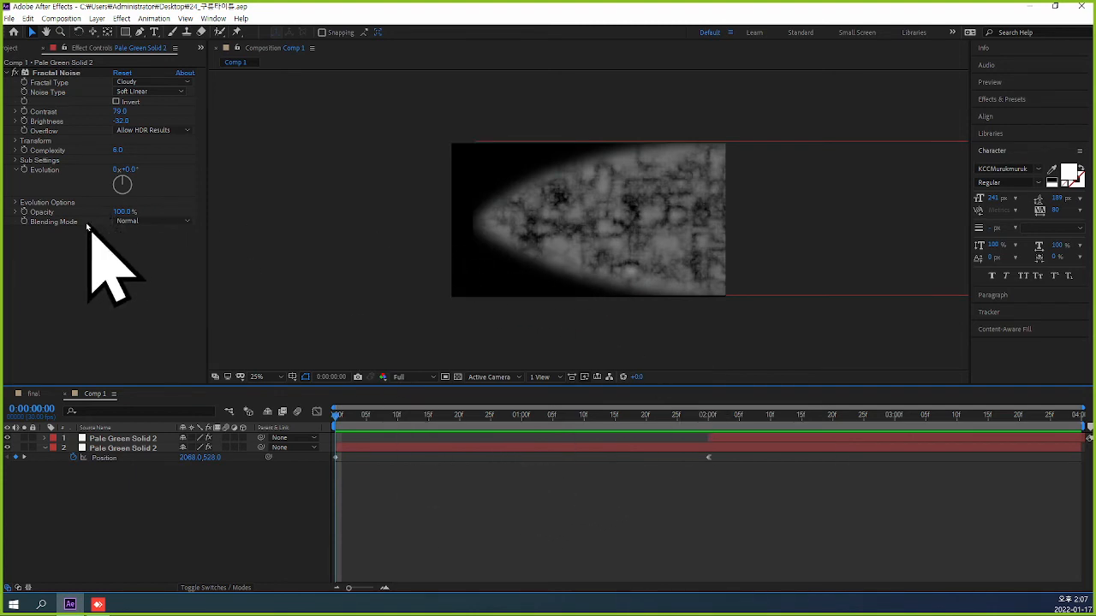
Add the expression time*500 to the Fractal Noise Evolution of the duplicated solid.
{"action": "left_click", "coordinate": [24, 169], "text": "alt"}
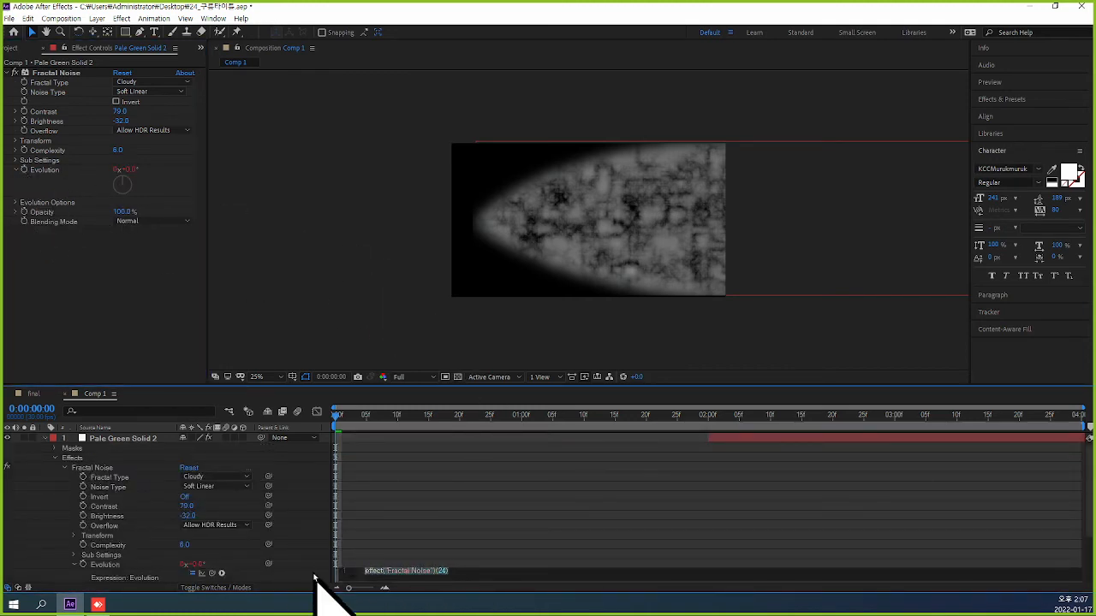
{"action": "type", "text": "t"}
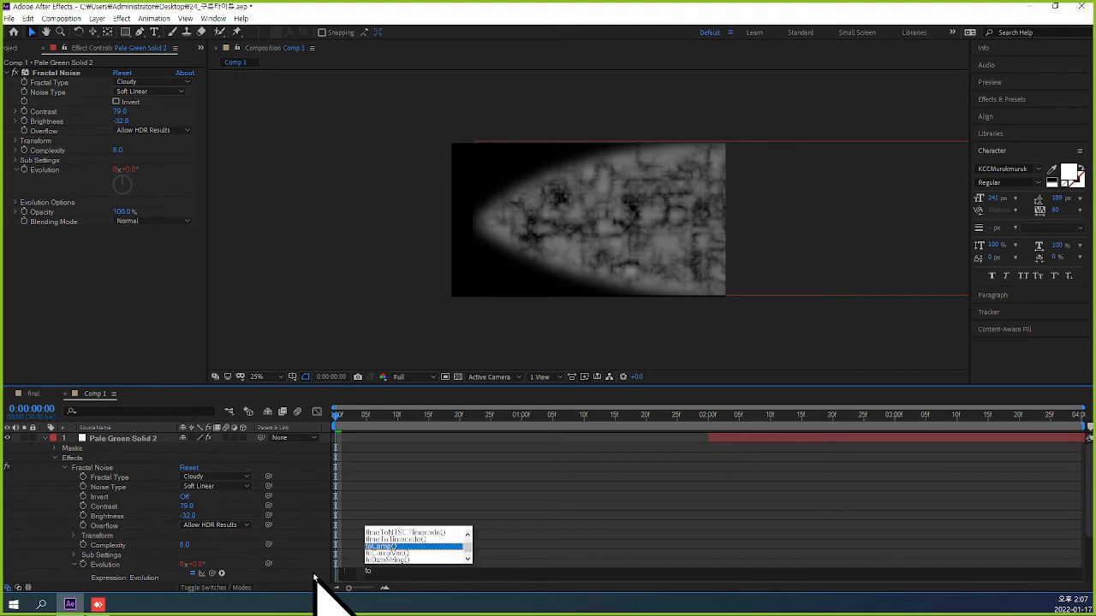
{"action": "type", "text": "o"}
{"action": "key", "text": "BackSpace"}
{"action": "type", "text": "im"}
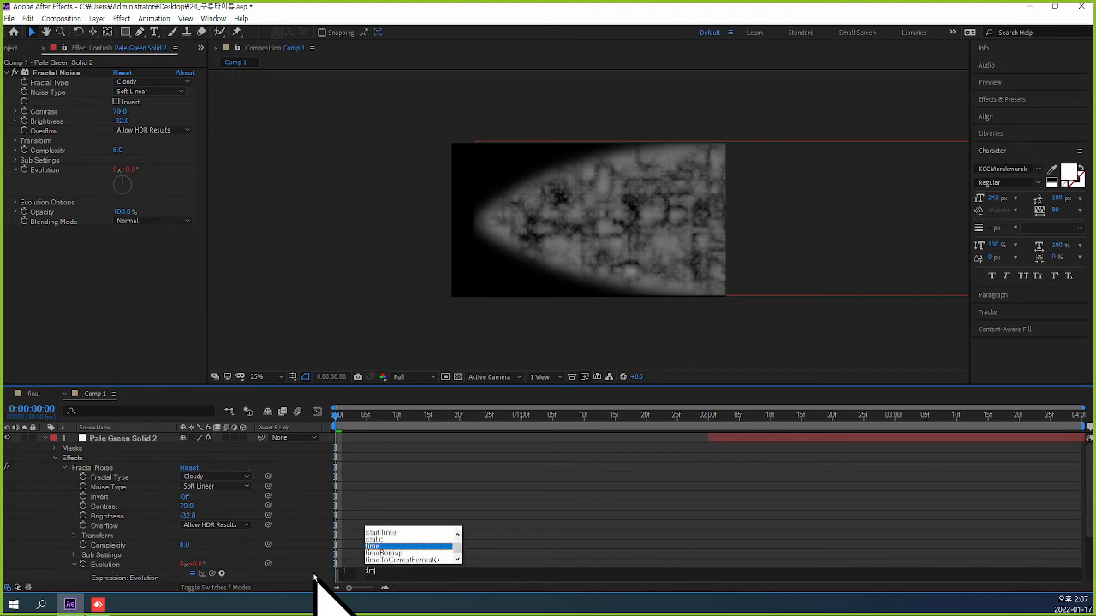
{"action": "type", "text": "e*500"}
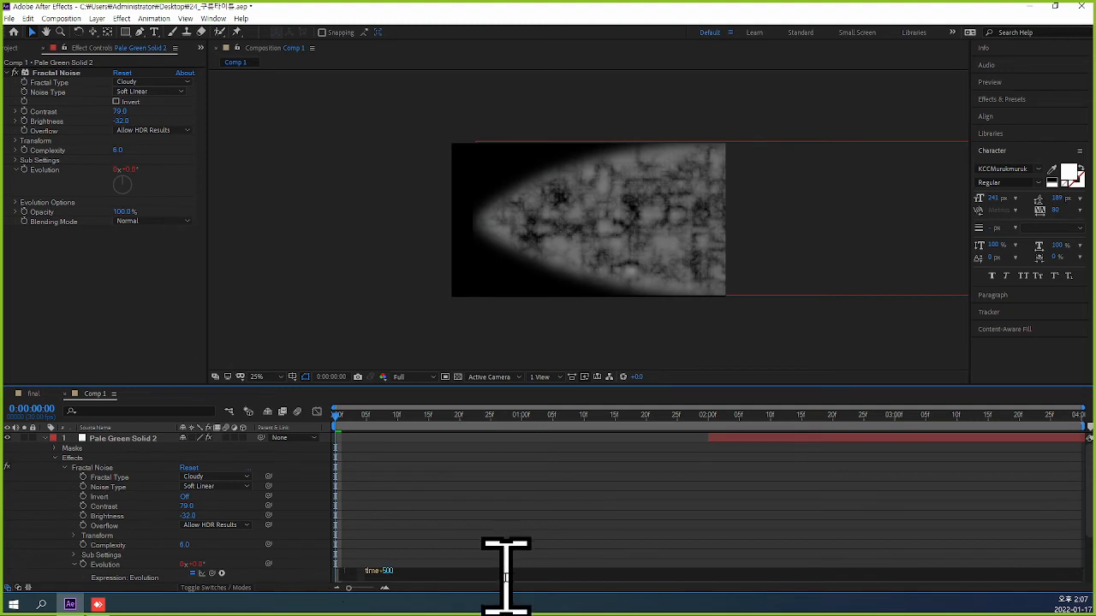
{"action": "left_click", "coordinate": [553, 548]}
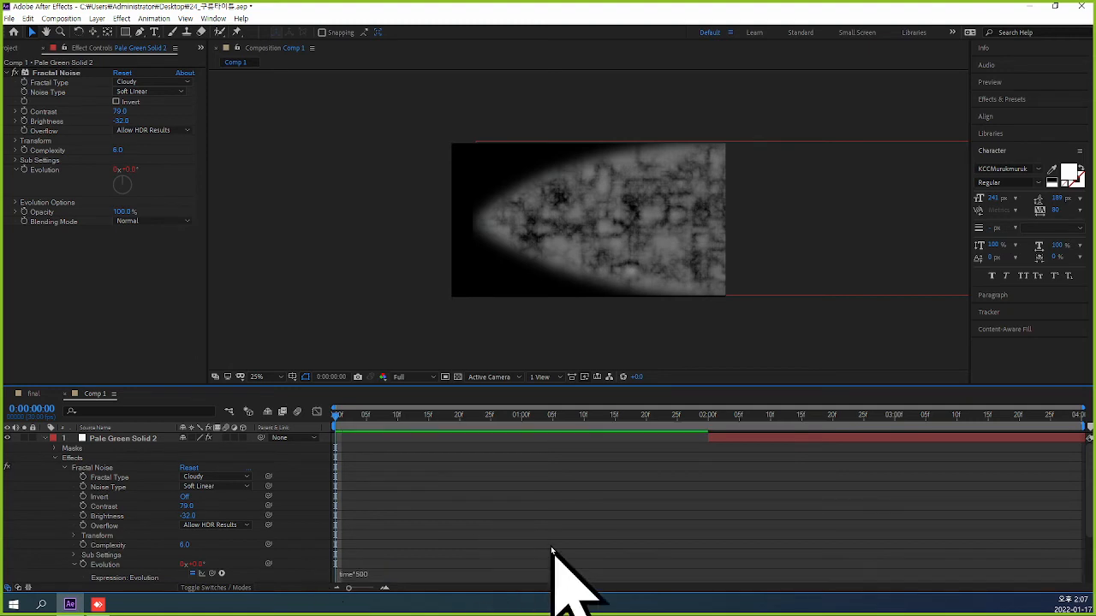
Check the Evolution expression at 0:00:01:22 and move the duplicated solid layer back to start at the first frame.
{"action": "scroll", "coordinate": [482, 479], "scroll_direction": "down", "scroll_amount": 3}
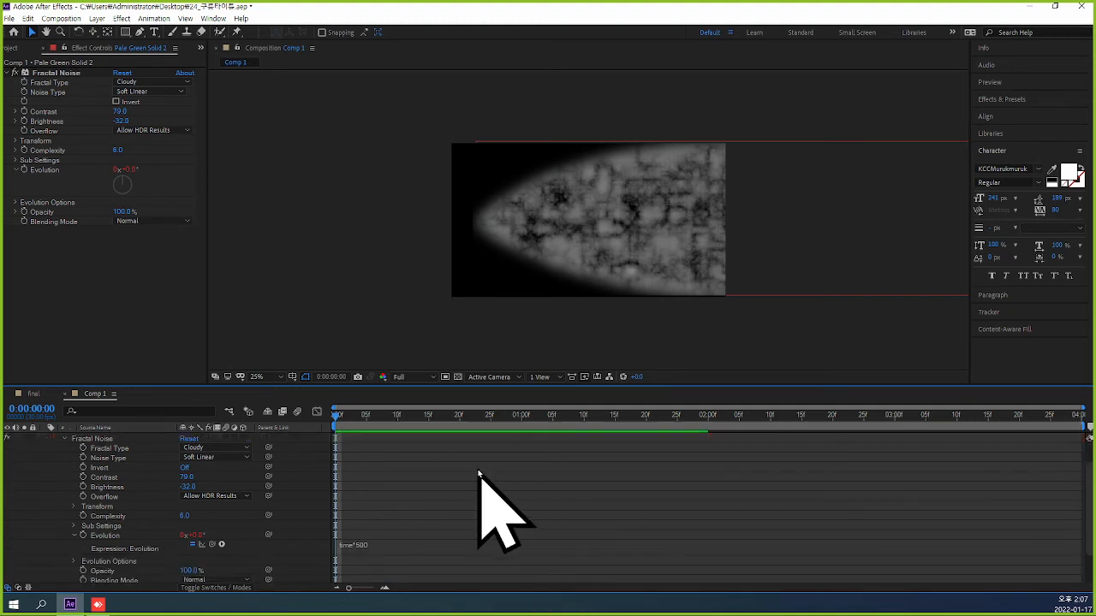
{"action": "scroll", "coordinate": [482, 479], "scroll_direction": "up", "scroll_amount": 3}
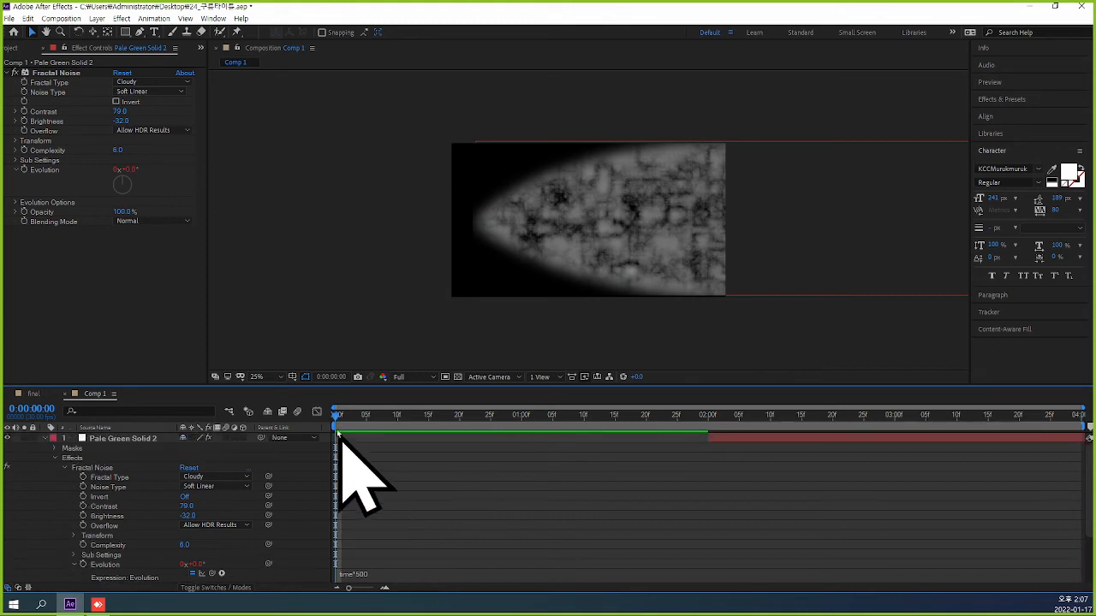
{"action": "left_click_drag", "start_coordinate": [334, 417], "coordinate": [658, 433]}
{"action": "left_click", "coordinate": [351, 575]}
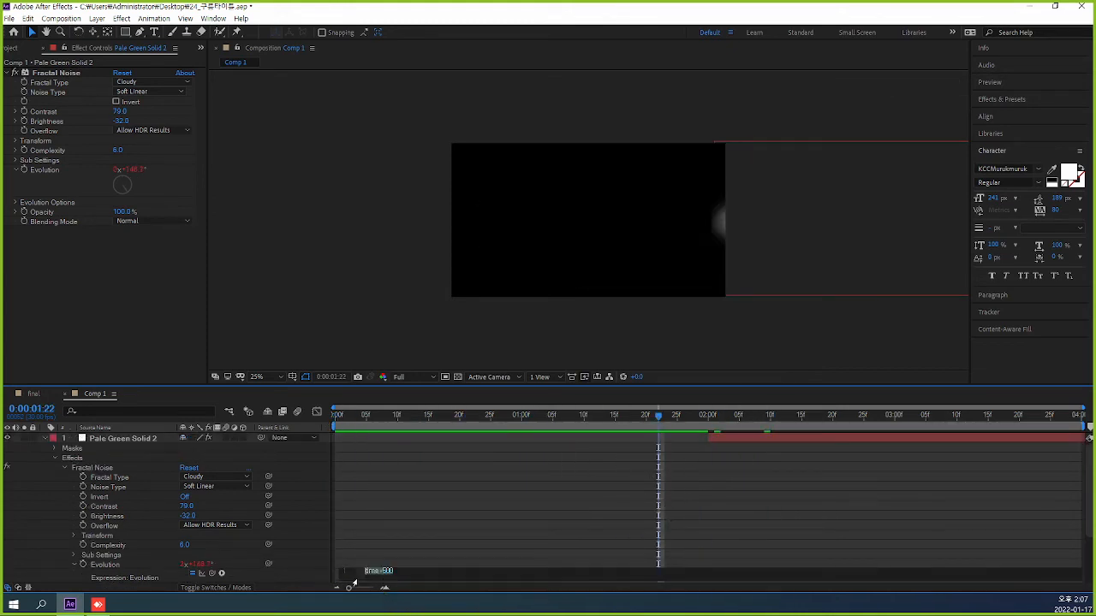
{"action": "left_click", "coordinate": [447, 572]}
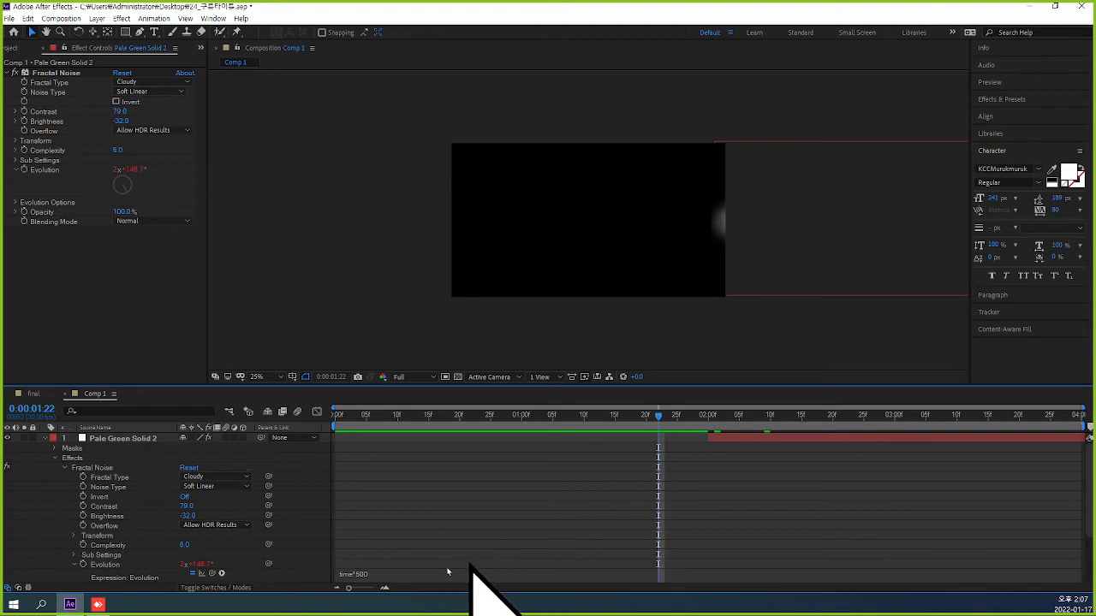
{"action": "left_click", "coordinate": [745, 440]}
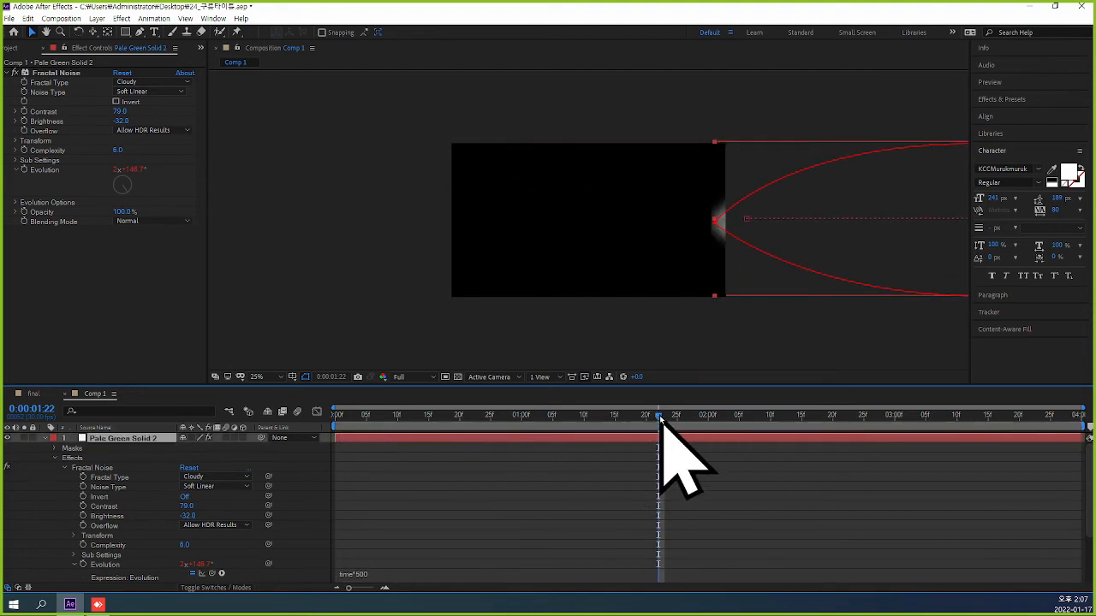
Shift the duplicated pale green solid layer so it starts at 0:00:02:00.
{"action": "left_click_drag", "start_coordinate": [660, 428], "coordinate": [308, 435]}
{"action": "scroll", "coordinate": [448, 489], "scroll_direction": "down", "scroll_amount": 2}
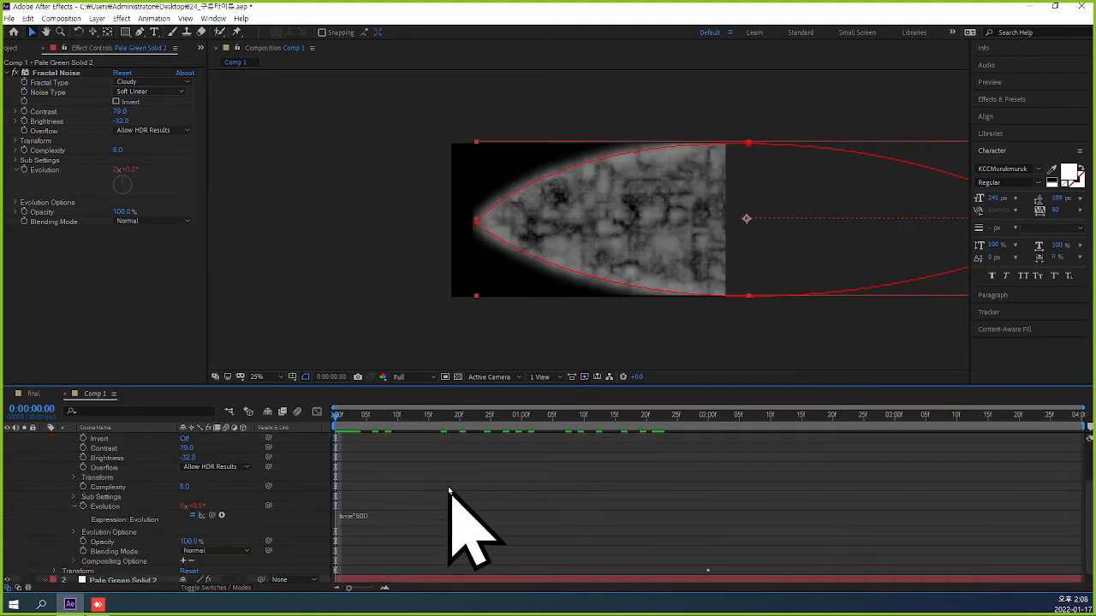
{"action": "scroll", "coordinate": [448, 489], "scroll_direction": "up", "scroll_amount": 2}
{"action": "scroll", "coordinate": [605, 499], "scroll_direction": "down", "scroll_amount": 1}
{"action": "scroll", "coordinate": [605, 499], "scroll_direction": "up", "scroll_amount": 1}
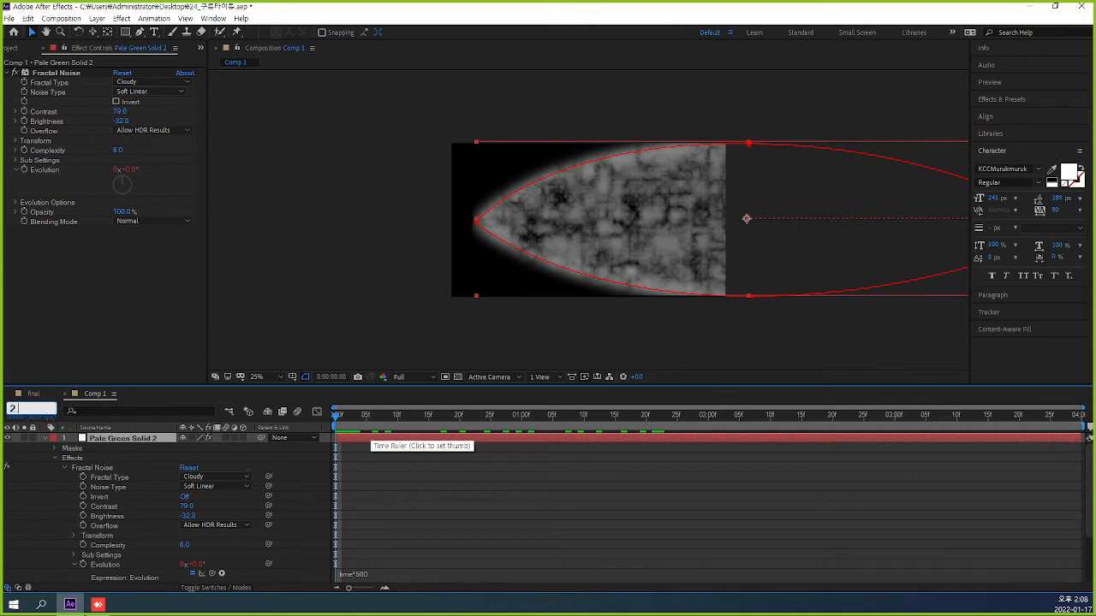
{"action": "key", "text": "Return"}
{"action": "scroll", "coordinate": [710, 561], "scroll_direction": "down", "scroll_amount": 1}
{"action": "scroll", "coordinate": [690, 524], "scroll_direction": "up", "scroll_amount": 1}
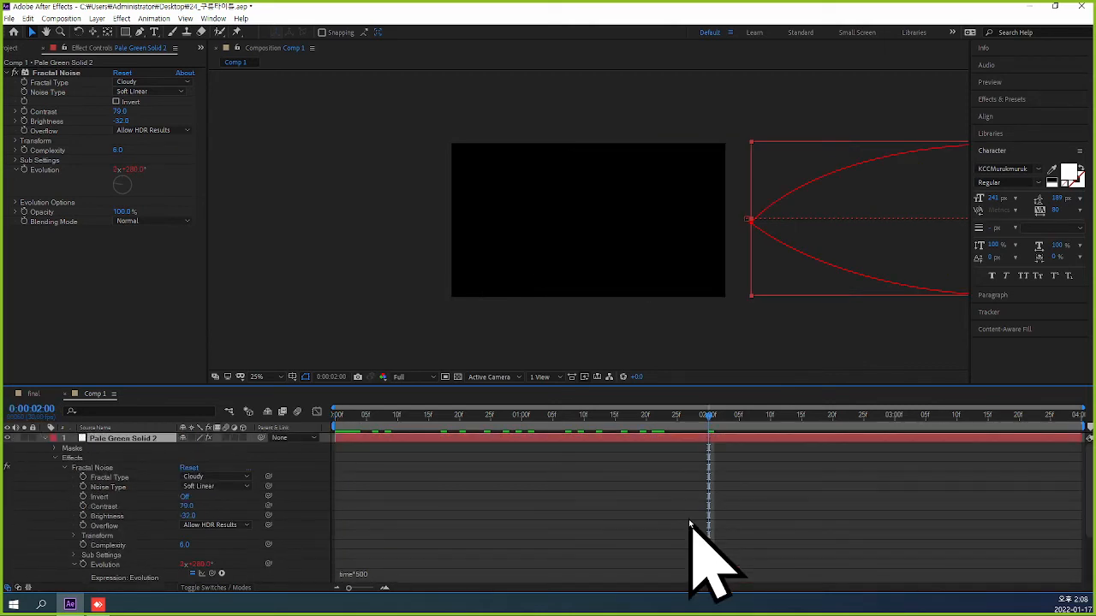
{"action": "scroll", "coordinate": [690, 524], "scroll_direction": "down", "scroll_amount": 1}
{"action": "scroll", "coordinate": [709, 557], "scroll_direction": "up", "scroll_amount": 1}
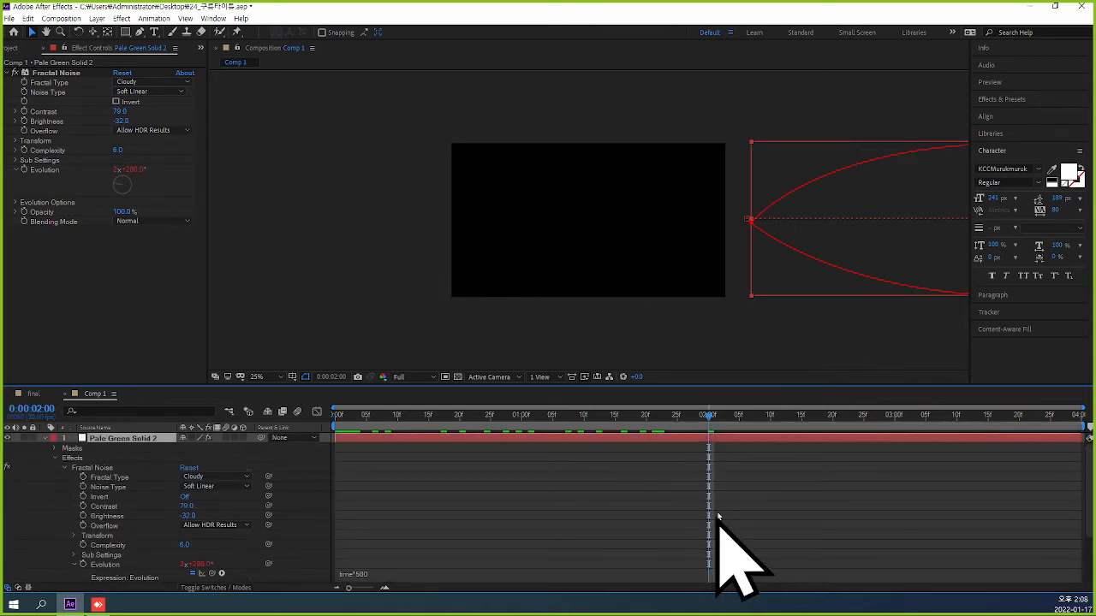
{"action": "key", "text": "bracketleft"}
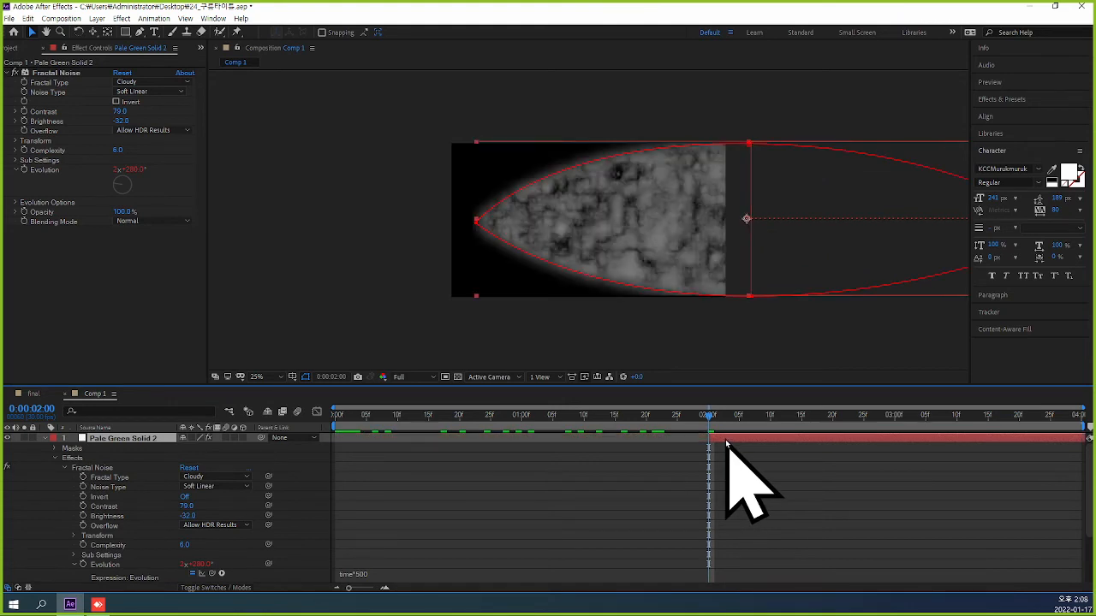
{"action": "mouse_move", "coordinate": [708, 416]}
{"action": "left_mouse_down"}
{"action": "mouse_move", "coordinate": [759, 421]}
{"action": "mouse_move", "coordinate": [709, 435]}
{"action": "left_mouse_up"}
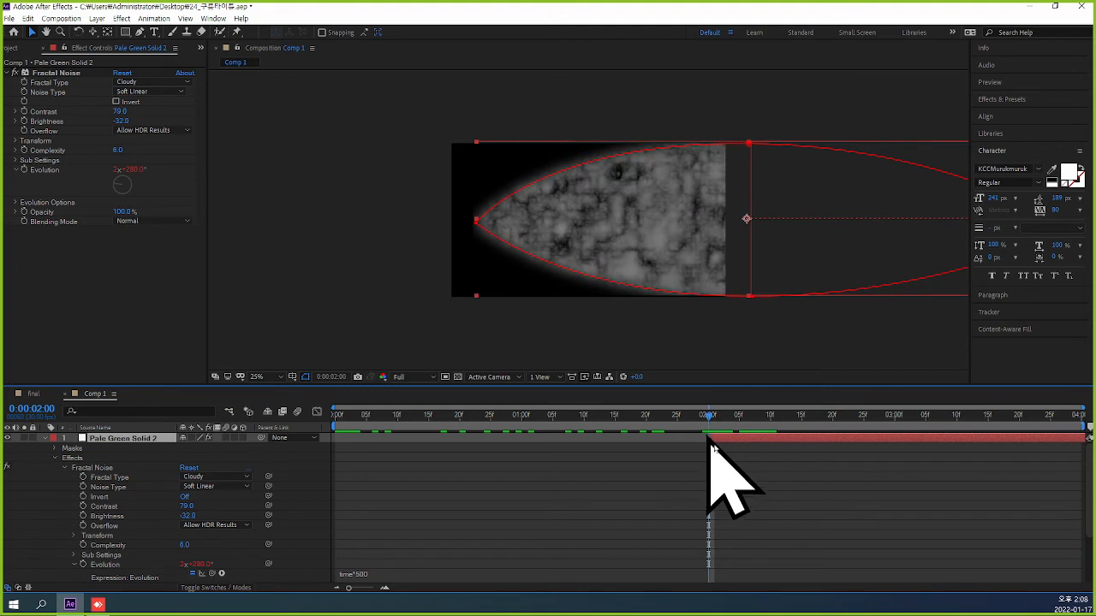
Turn on keyframing for the lower solid's Fractal Noise Evolution at 0:00:02:00 and enlarge the timeline area.
{"action": "scroll", "coordinate": [795, 495], "scroll_direction": "down", "scroll_amount": 3}
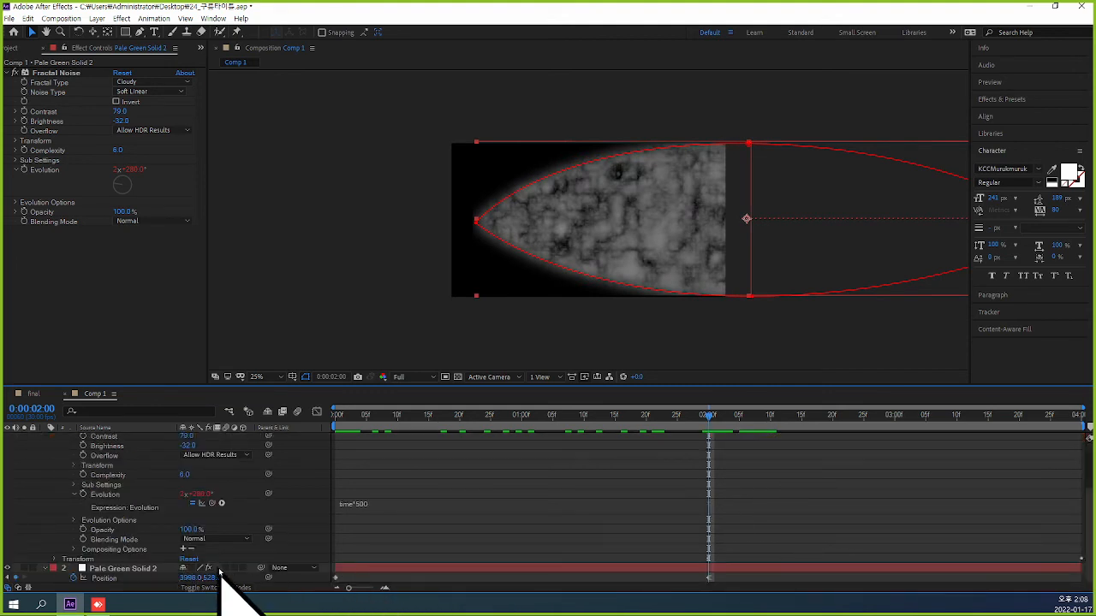
{"action": "left_click", "coordinate": [135, 570]}
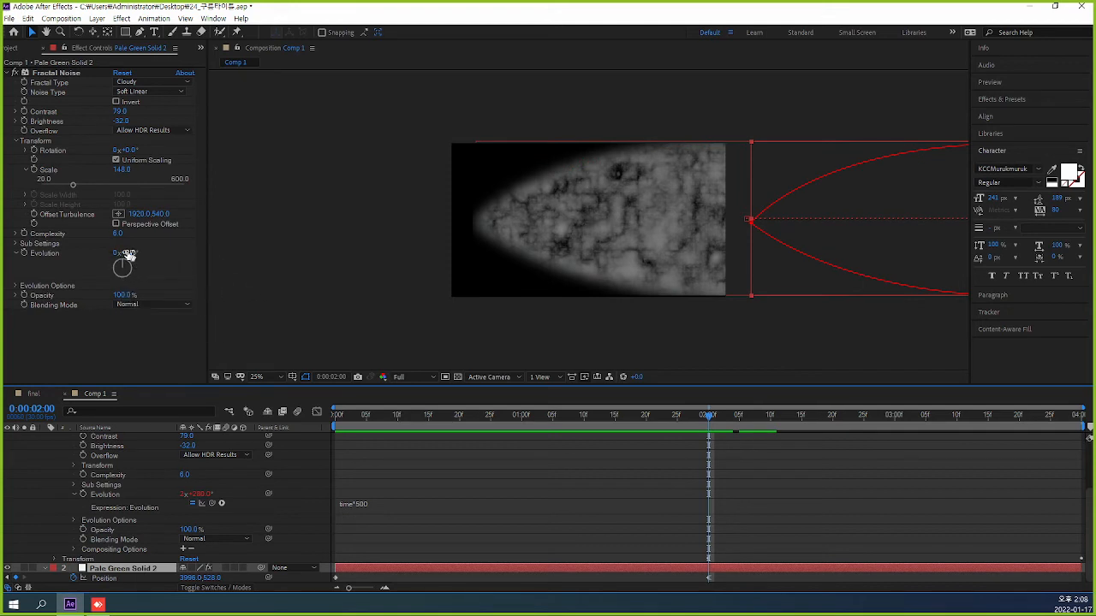
{"action": "left_click", "coordinate": [24, 253]}
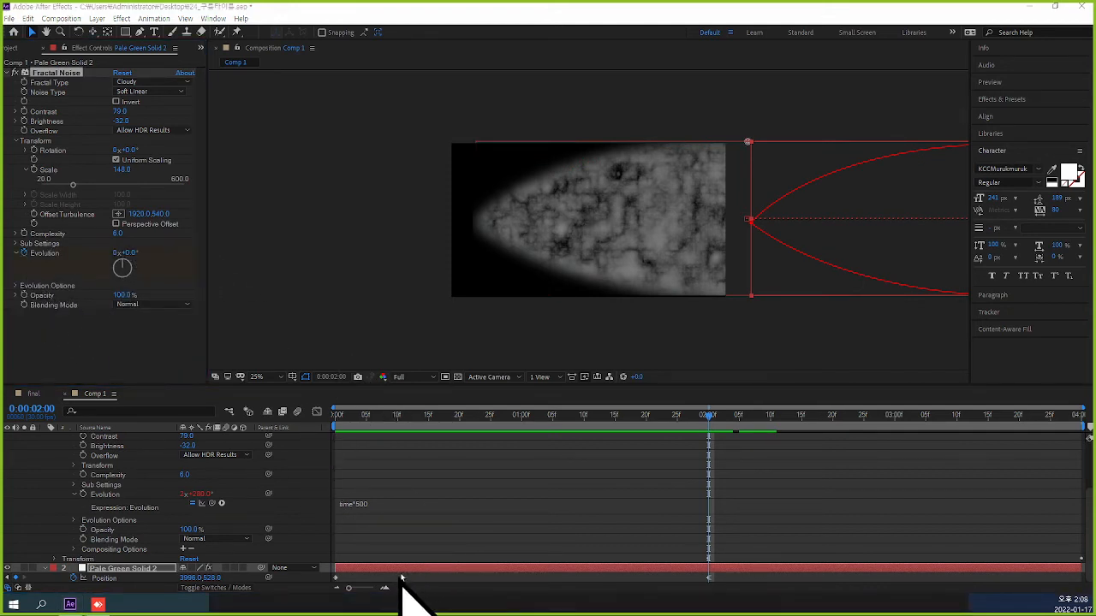
{"action": "left_click_drag", "start_coordinate": [626, 384], "coordinate": [626, 280]}
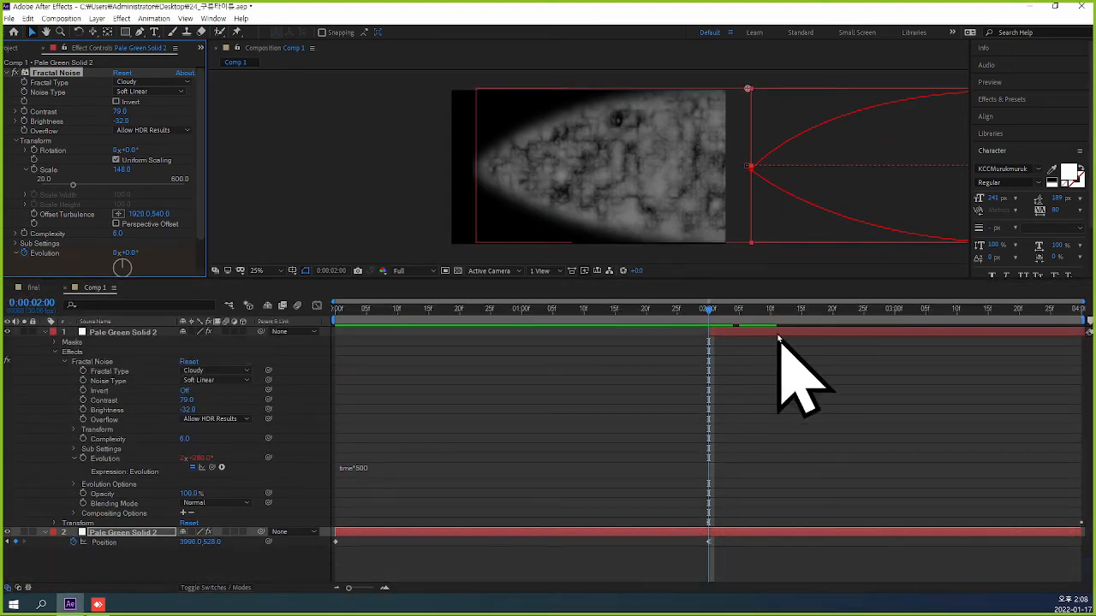
{"action": "left_click", "coordinate": [722, 343]}
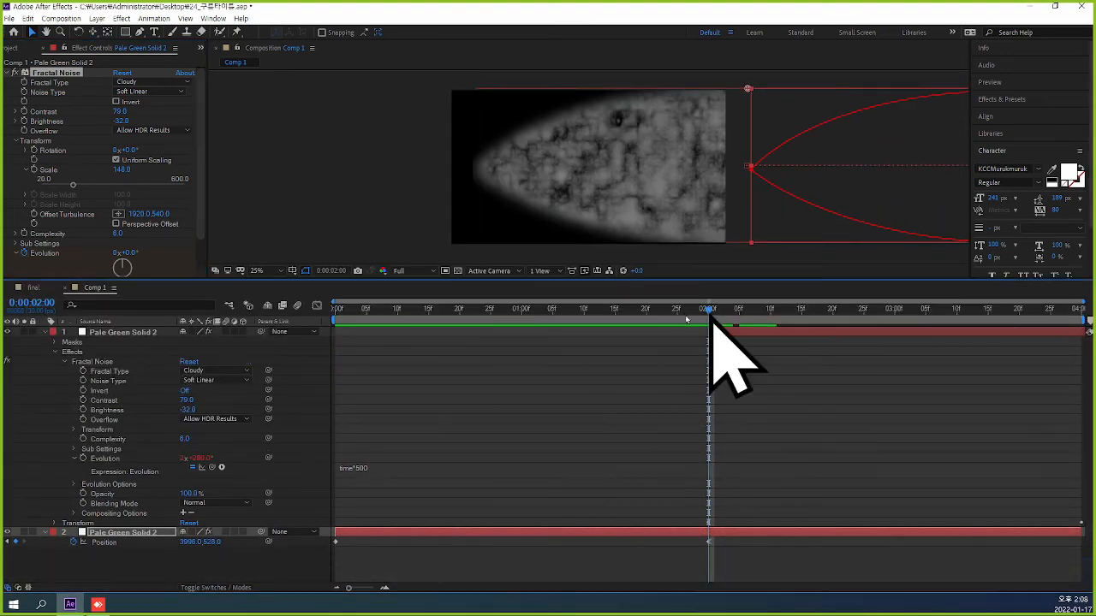
Return to the first frame and add the expression time*500 to the lower solid's Fractal Noise Evolution.
{"action": "key", "text": "Home"}
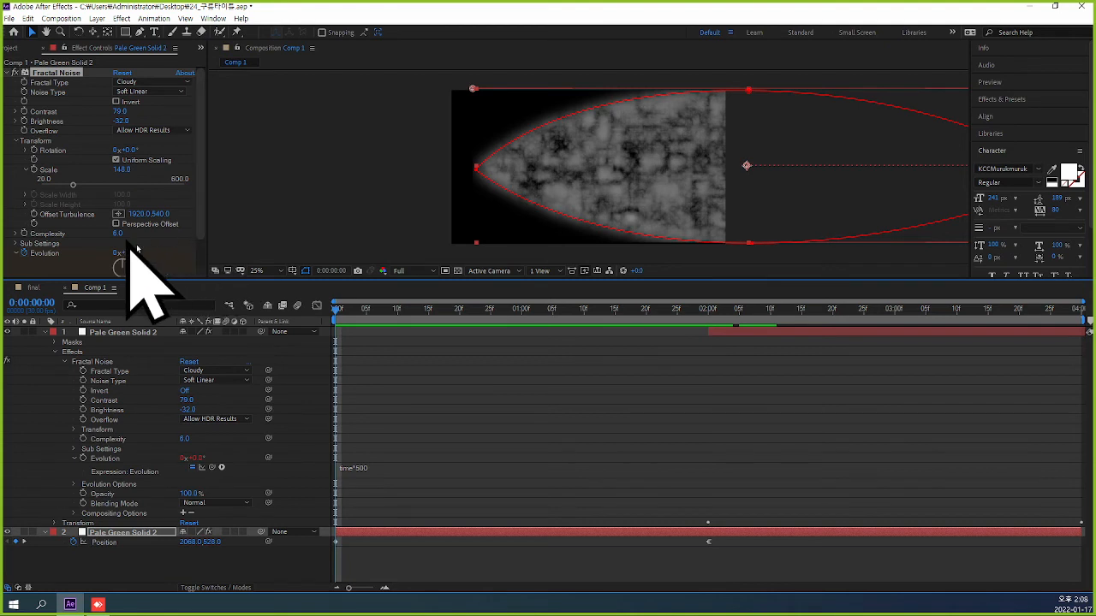
{"action": "left_click_drag", "start_coordinate": [197, 234], "coordinate": [198, 257]}
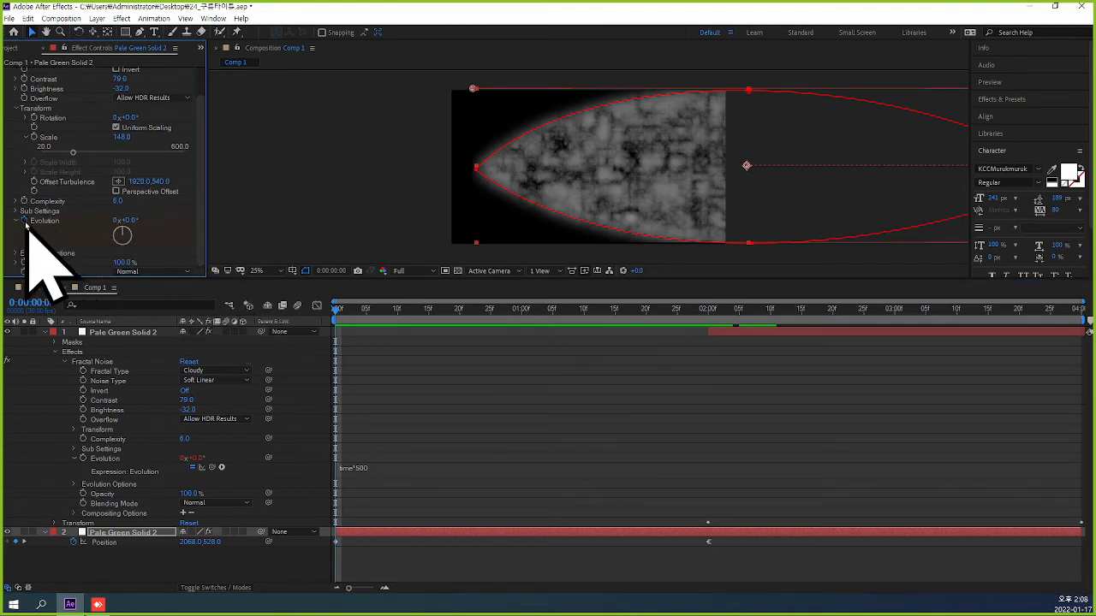
{"action": "left_click_drag", "start_coordinate": [25, 225], "coordinate": [440, 563]}
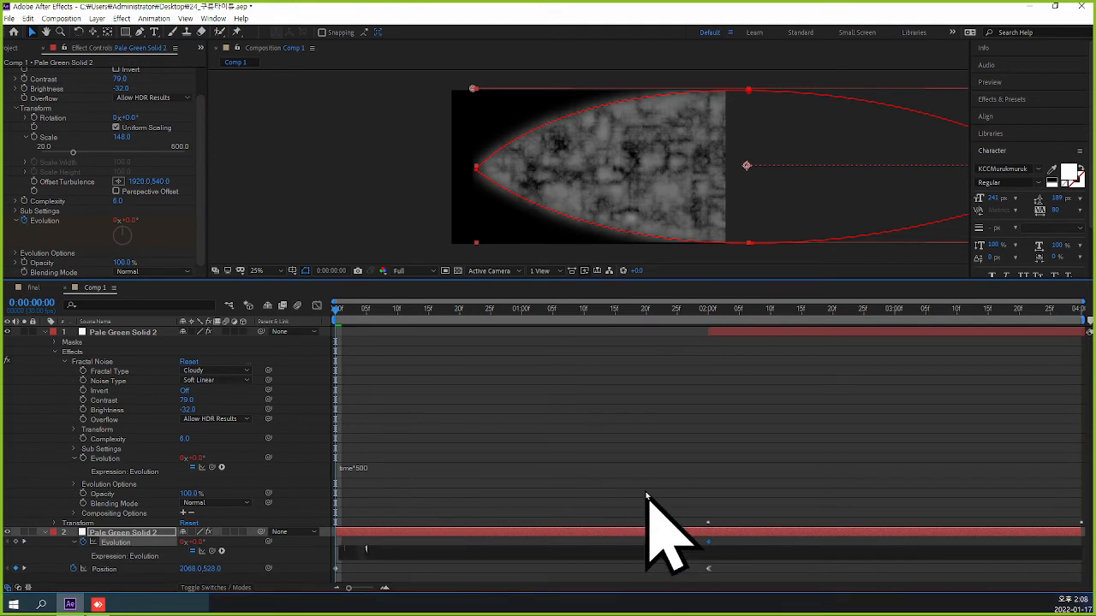
{"action": "type", "text": "time"}
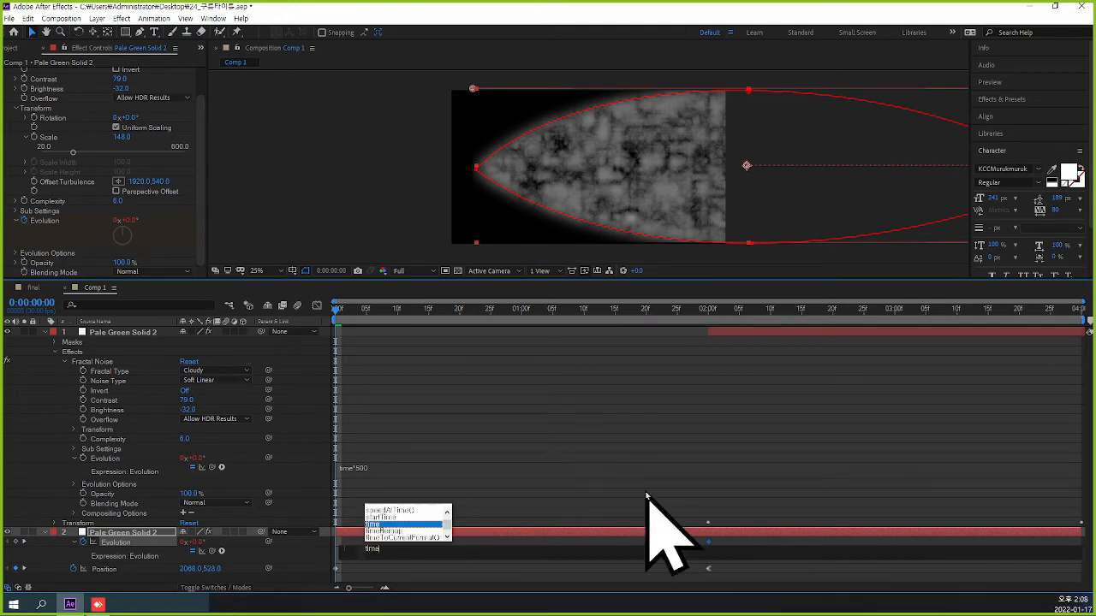
{"action": "type", "text": "*"}
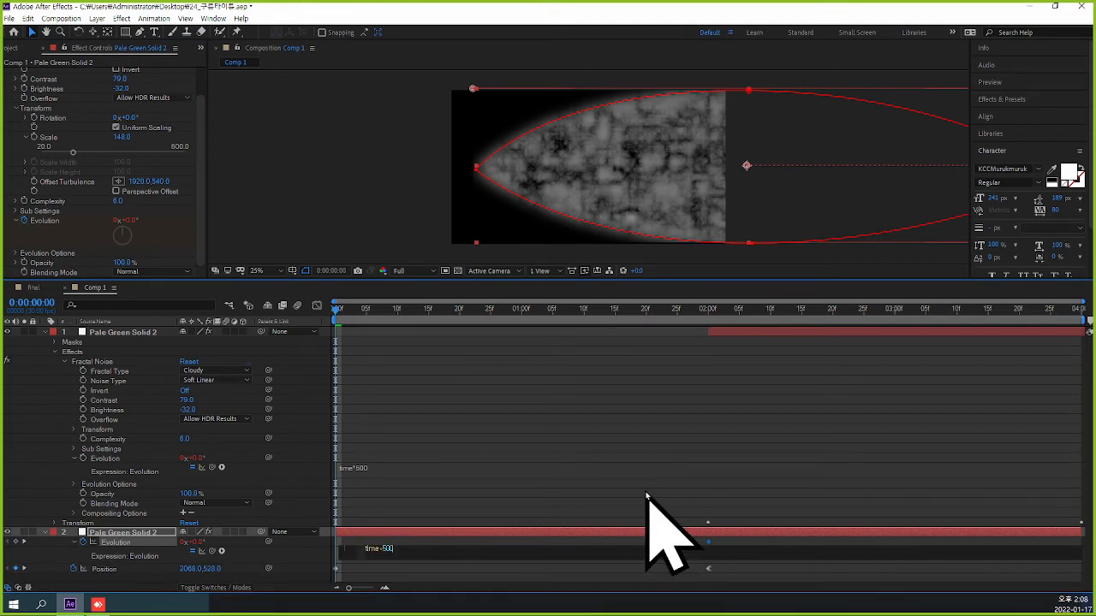
{"action": "left_click", "coordinate": [713, 418]}
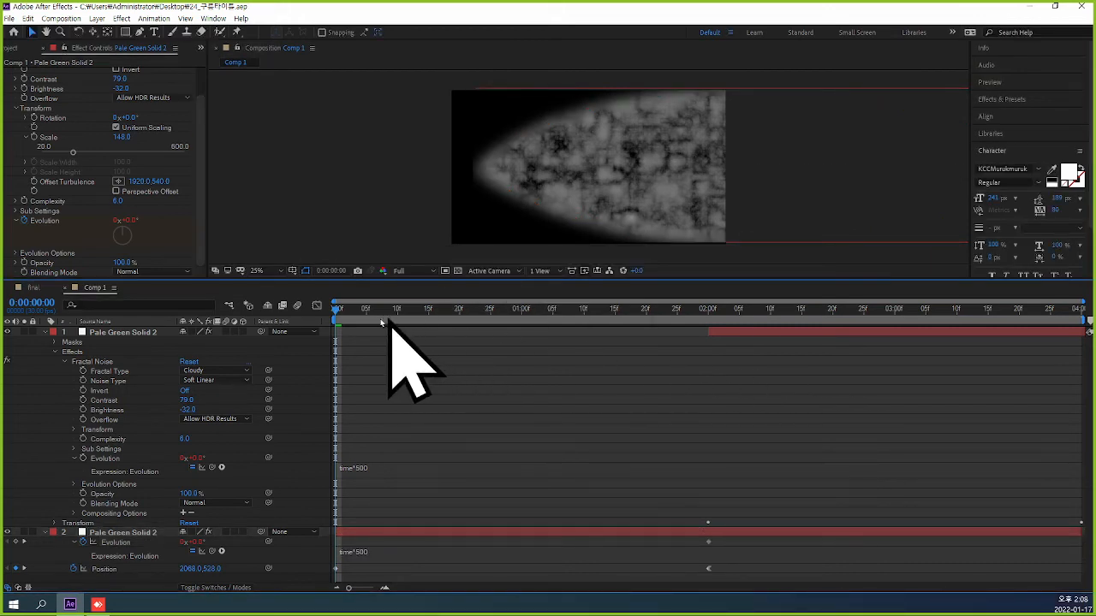
Scrub through both cloud passes, return to the first frame and collapse the properties of both solid layers.
{"action": "left_click_drag", "start_coordinate": [337, 310], "coordinate": [557, 330]}
{"action": "left_click_drag", "start_coordinate": [741, 326], "coordinate": [204, 342]}
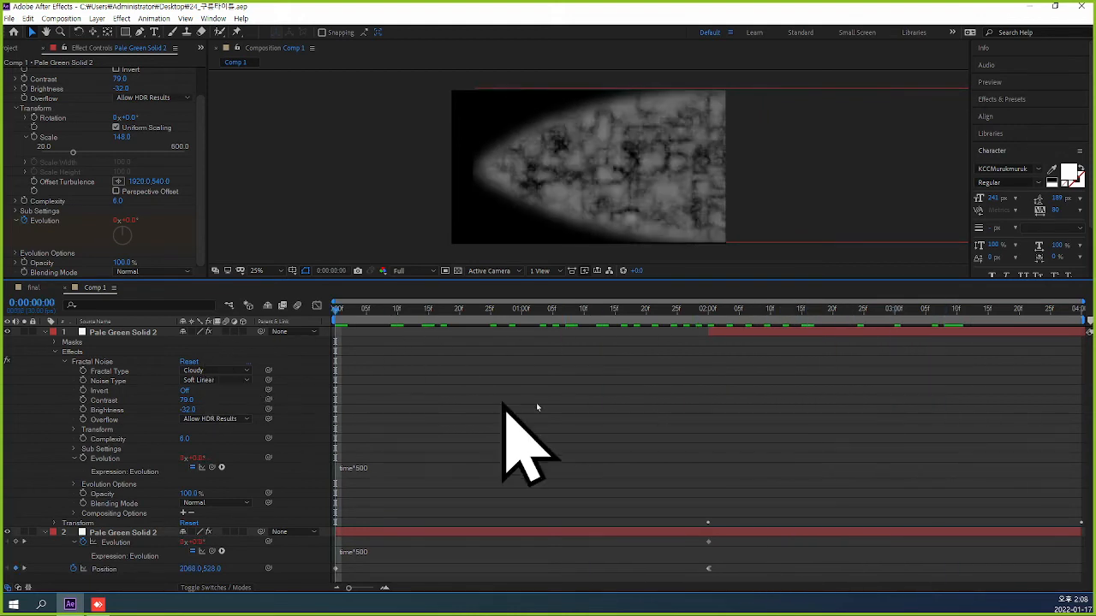
{"action": "left_click", "coordinate": [53, 333]}
{"action": "left_click", "coordinate": [46, 342]}
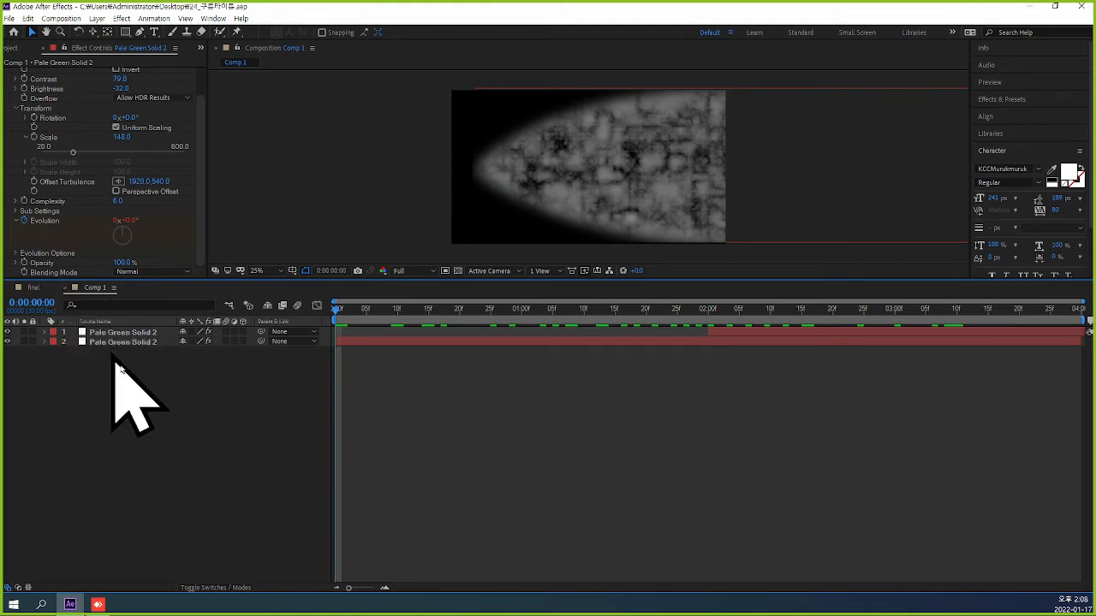
Pre-compose the two pale green solid layers into a new composition named cloud.
{"action": "left_click", "coordinate": [131, 333]}
{"action": "right_click", "coordinate": [133, 345]}
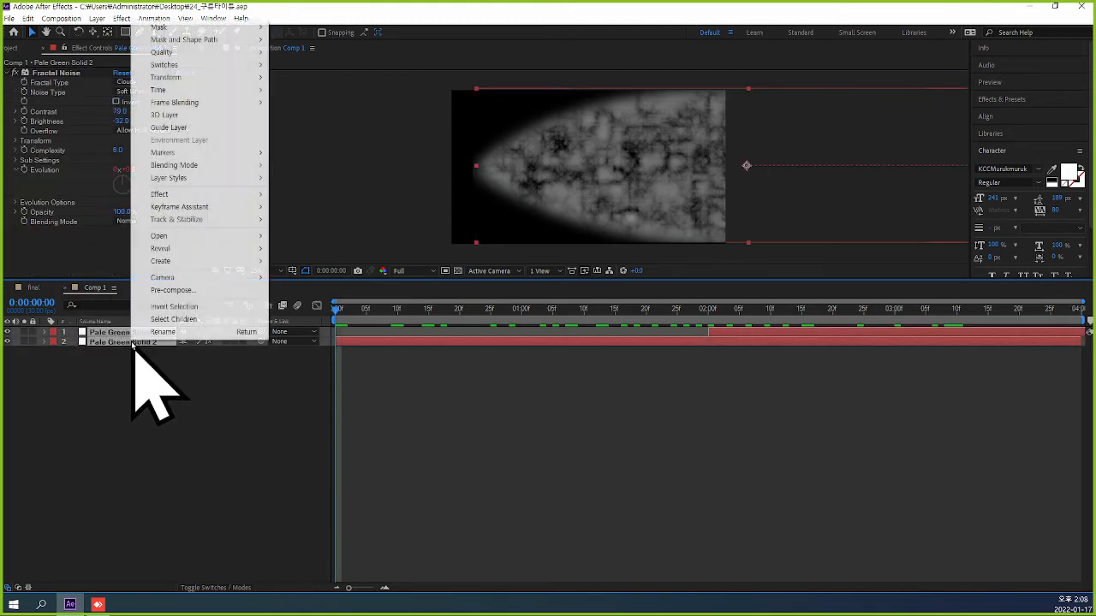
{"action": "mouse_move", "coordinate": [198, 284]}
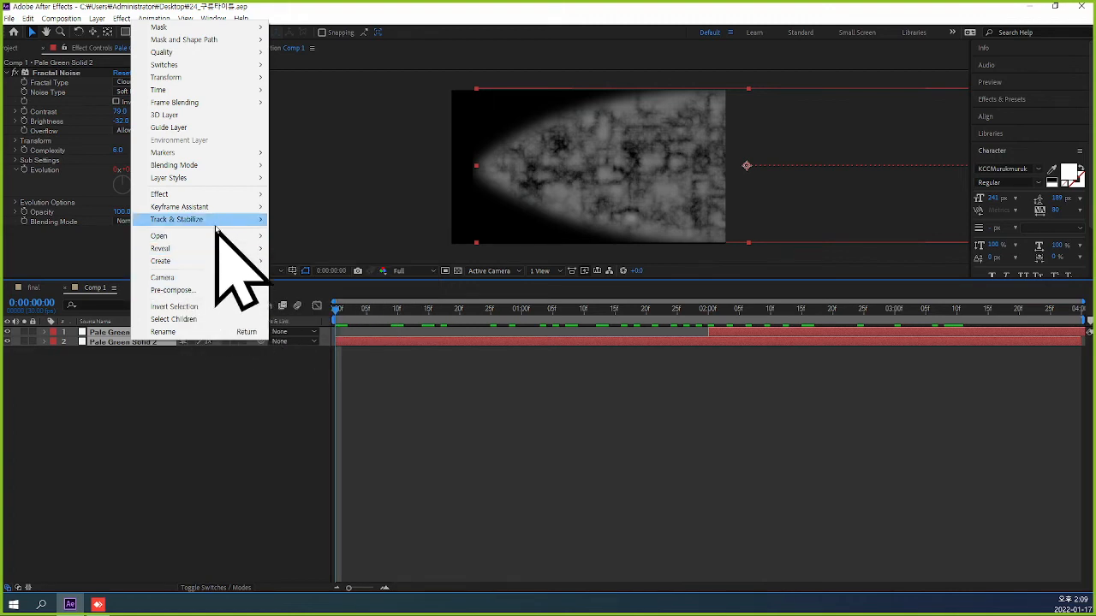
{"action": "left_click", "coordinate": [191, 291]}
{"action": "type", "text": "c"}
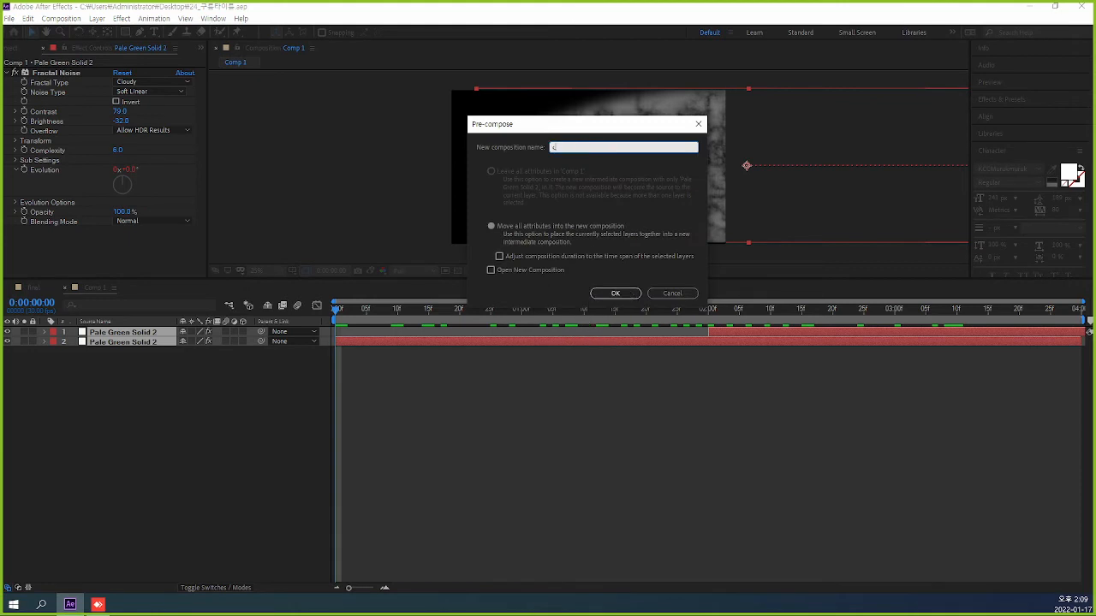
{"action": "type", "text": "loud"}
{"action": "key", "text": "Return"}
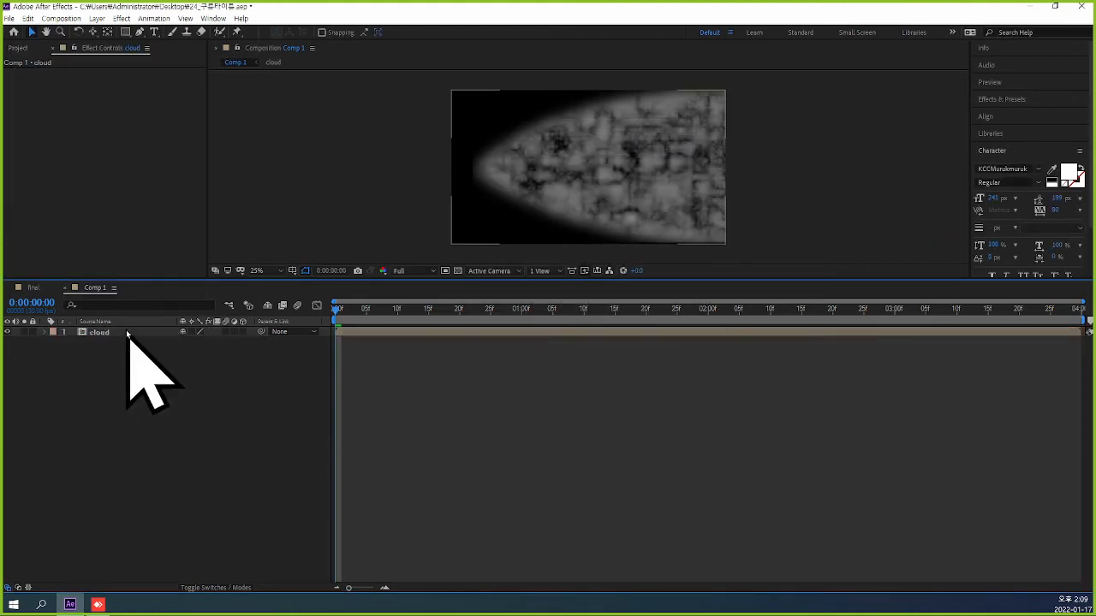
Add a new adjustment layer above the cloud layer in Comp 1.
{"action": "left_click", "coordinate": [127, 334]}
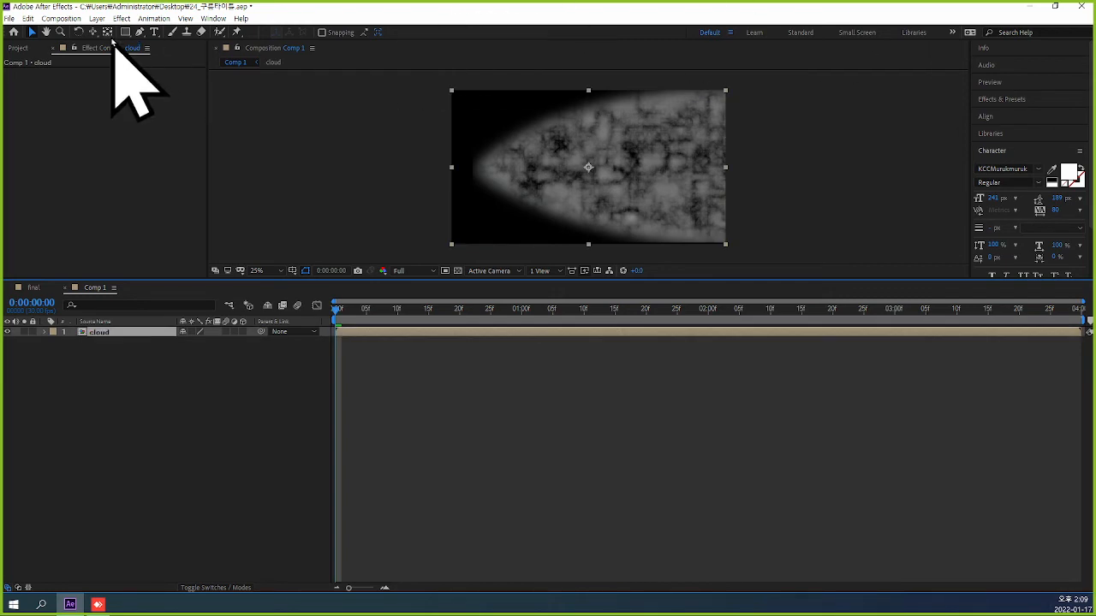
{"action": "left_click", "coordinate": [97, 18]}
{"action": "mouse_move", "coordinate": [211, 32]}
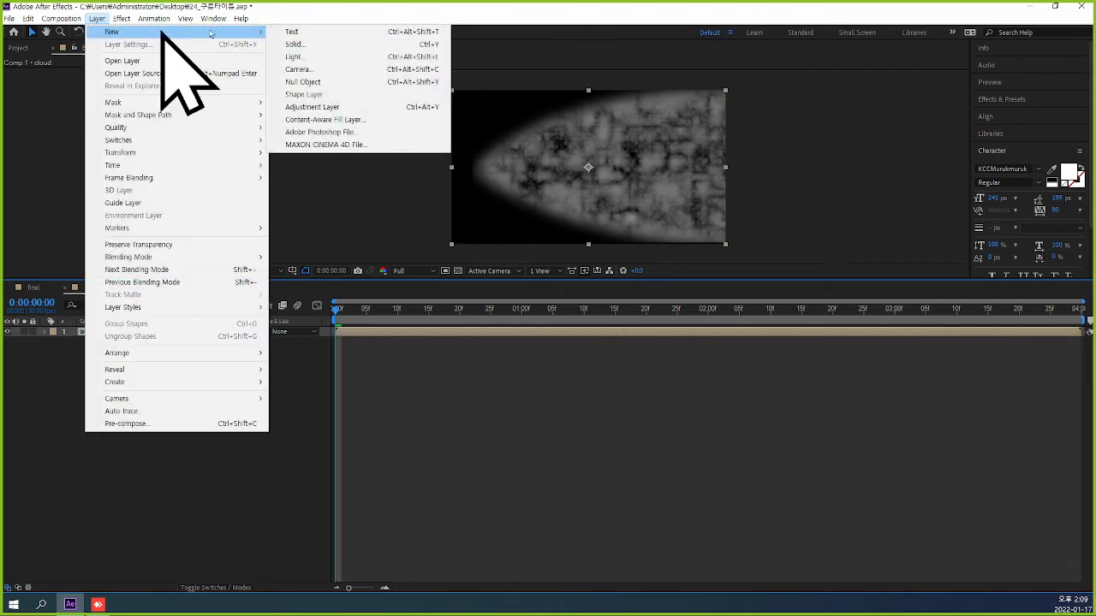
{"action": "left_click", "coordinate": [376, 106]}
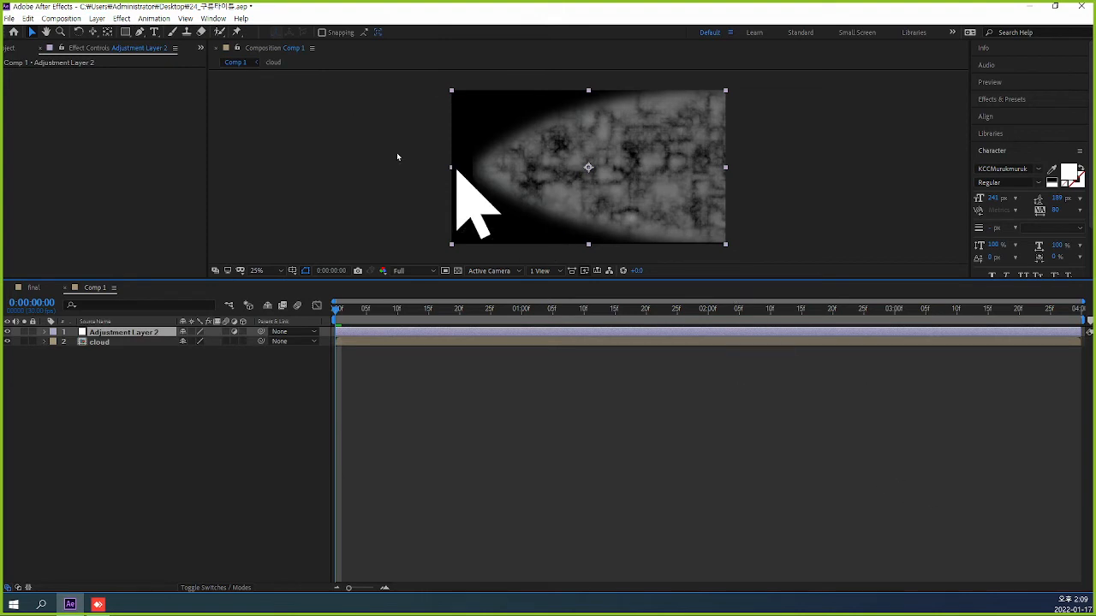
Apply the Curves effect to the adjustment layer and pull its Red channel curve down below the diagonal.
{"action": "left_click", "coordinate": [122, 18]}
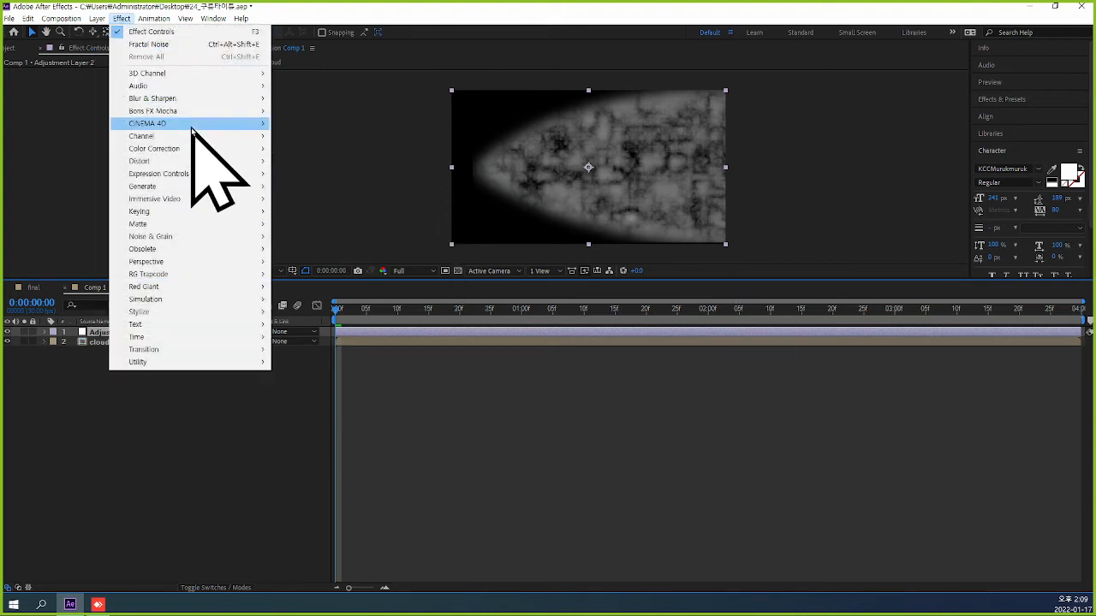
{"action": "mouse_move", "coordinate": [215, 150]}
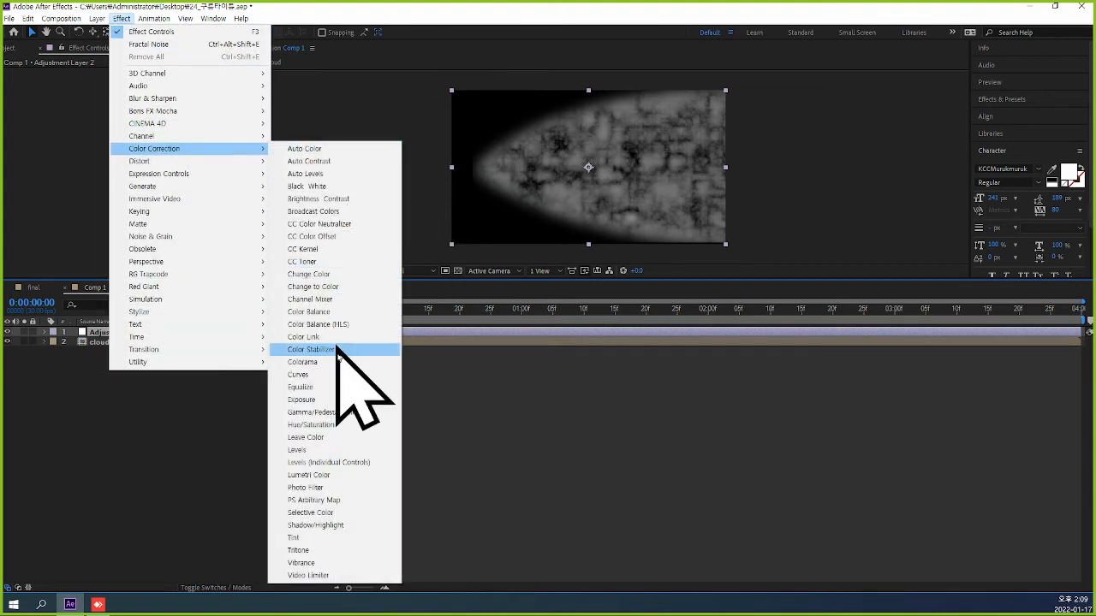
{"action": "left_click", "coordinate": [385, 373]}
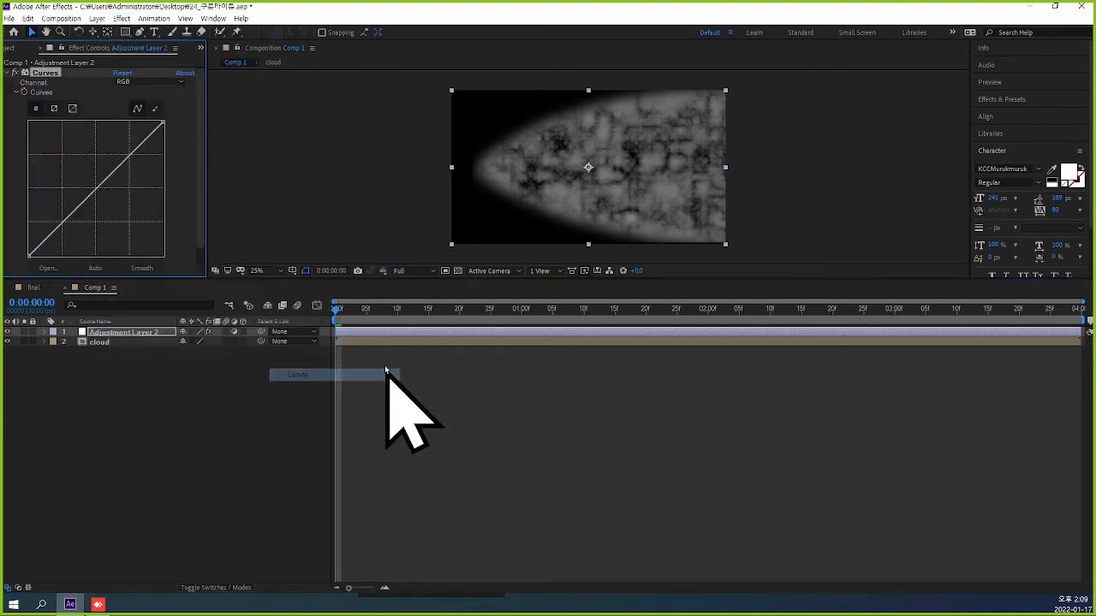
{"action": "left_click", "coordinate": [176, 82]}
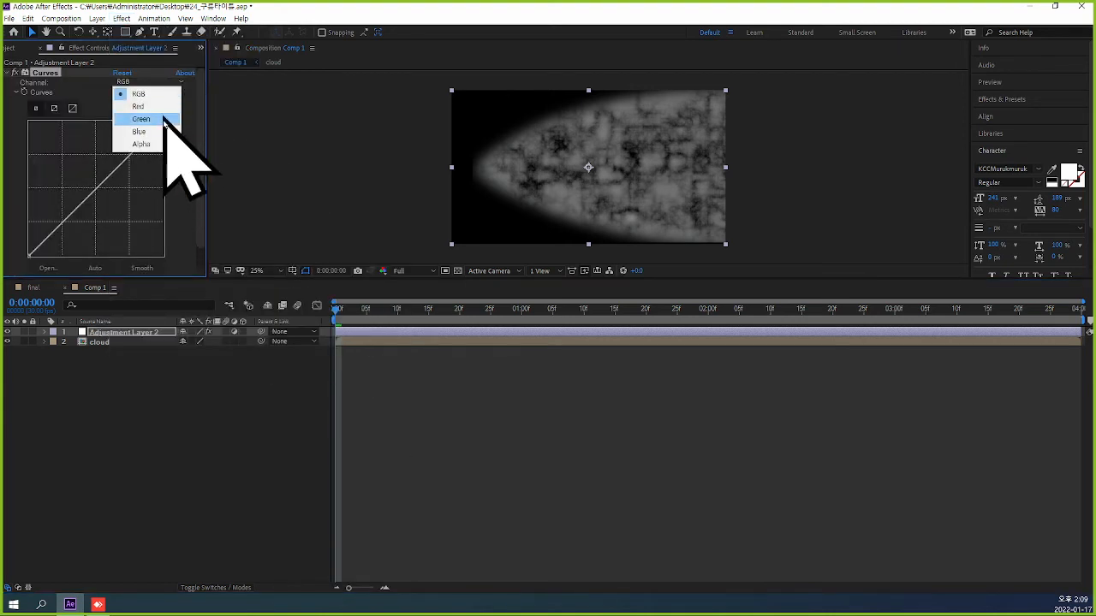
{"action": "left_click", "coordinate": [158, 107]}
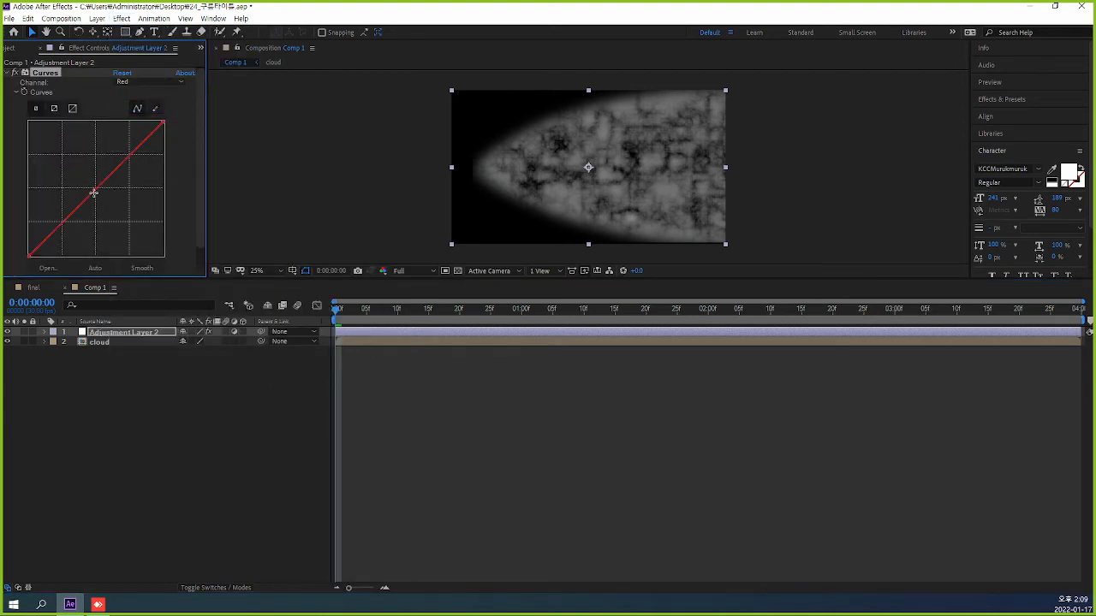
{"action": "left_click_drag", "start_coordinate": [94, 192], "coordinate": [125, 206]}
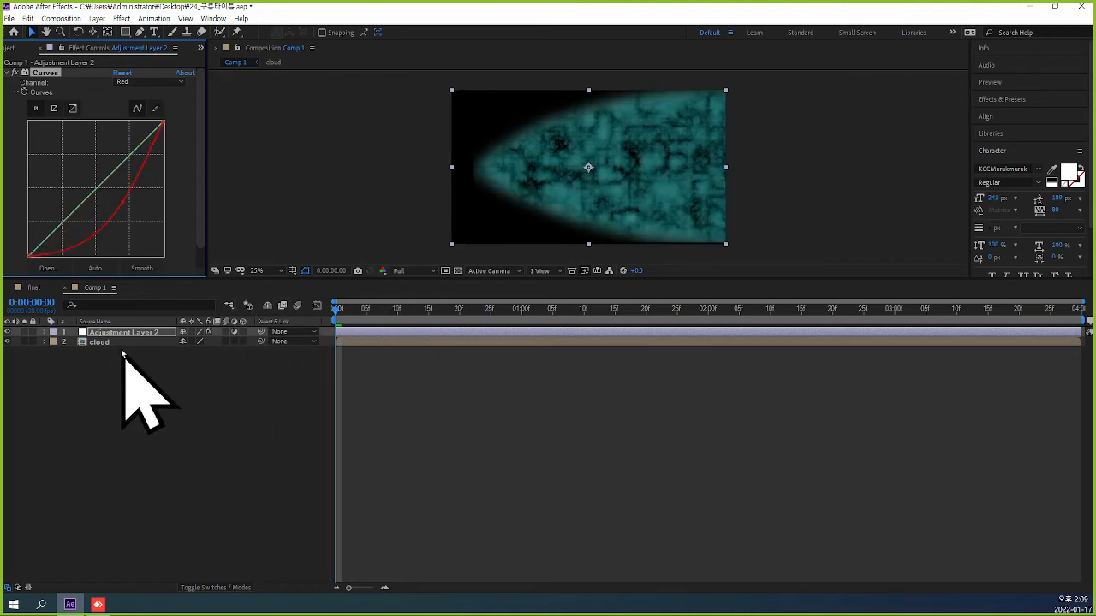
Pre-compose the adjustment layer and the cloud layer into a new composition named color.
{"action": "left_click", "coordinate": [118, 343]}
{"action": "left_click", "coordinate": [117, 333], "text": "shift"}
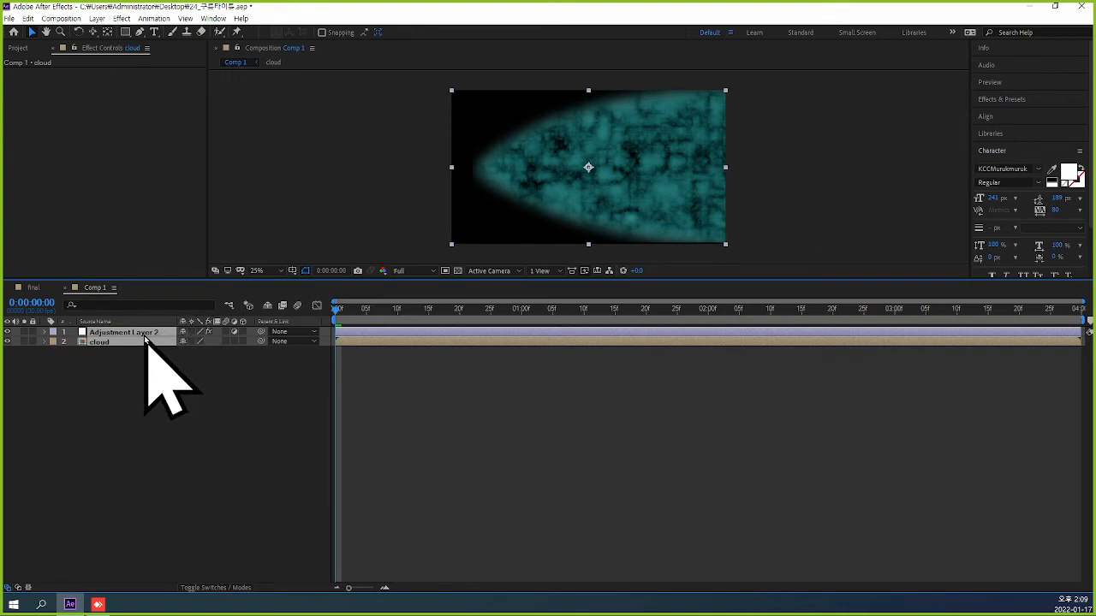
{"action": "right_click", "coordinate": [143, 341]}
{"action": "mouse_move", "coordinate": [224, 249]}
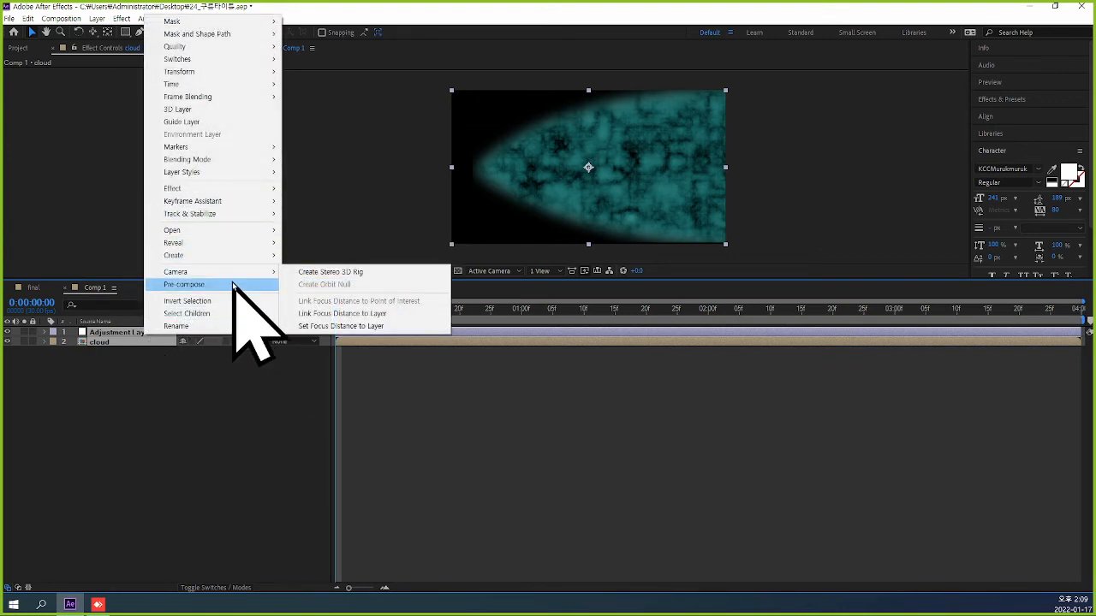
{"action": "left_click", "coordinate": [233, 285]}
{"action": "type", "text": "col"}
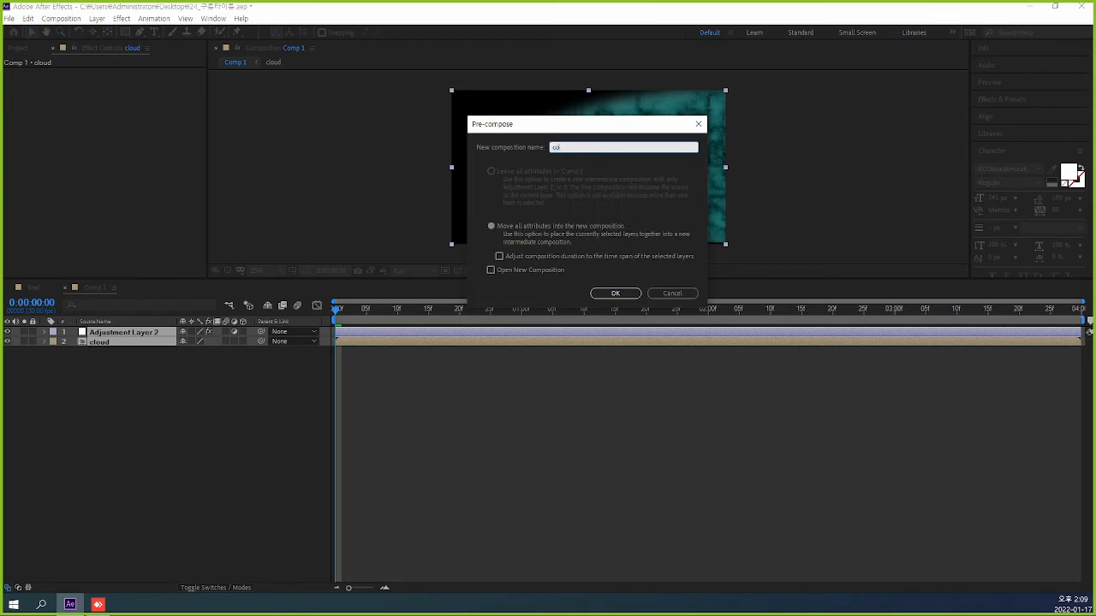
{"action": "type", "text": "or"}
{"action": "key", "text": "Return"}
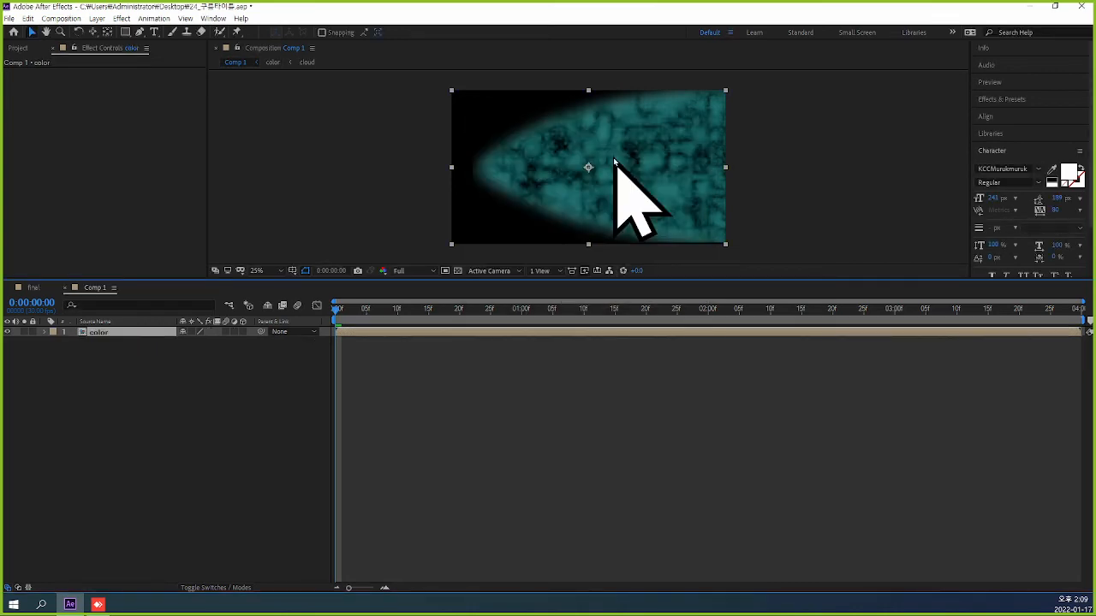
{"action": "left_click", "coordinate": [847, 438]}
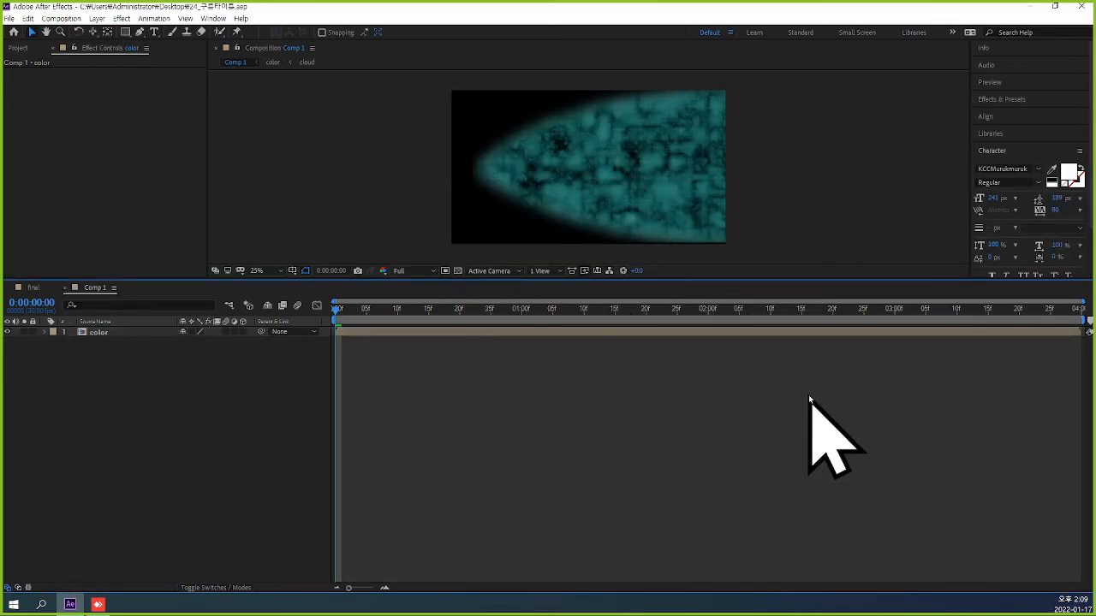
Scrub through the tinted cloud animation in Comp 1 and return to the first frame.
{"action": "left_click_drag", "start_coordinate": [337, 310], "coordinate": [283, 347]}
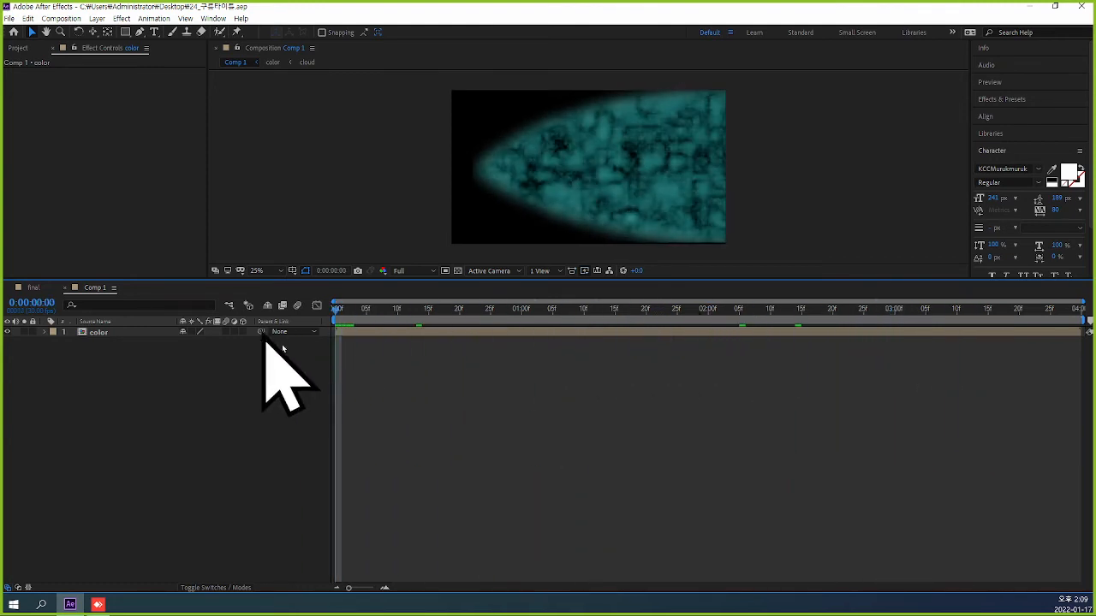
{"action": "left_click", "coordinate": [114, 333]}
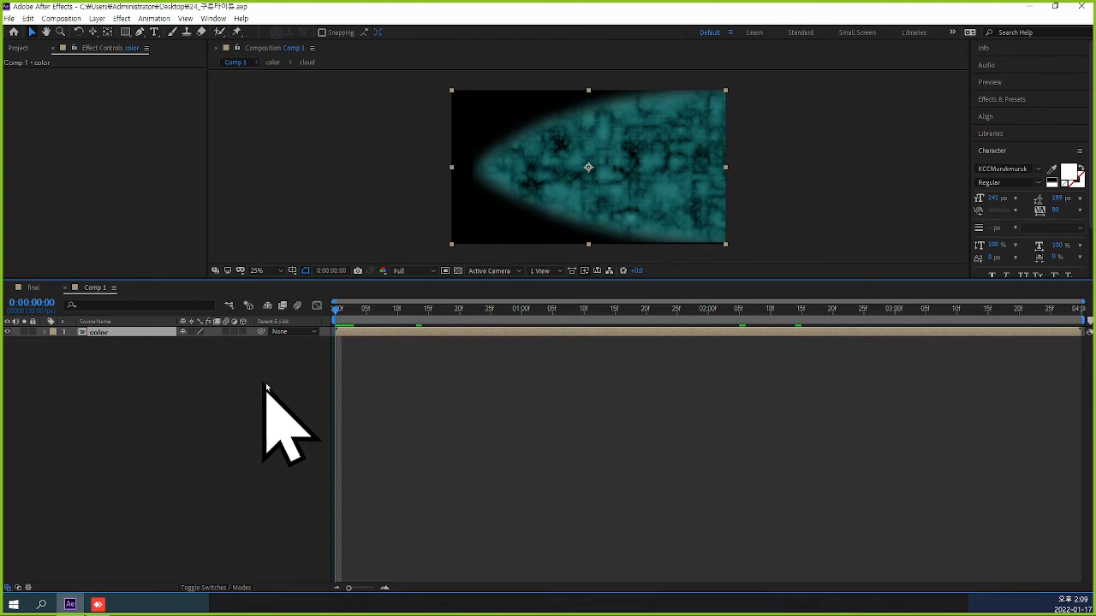
{"action": "left_click", "coordinate": [450, 396]}
{"action": "left_click", "coordinate": [137, 334]}
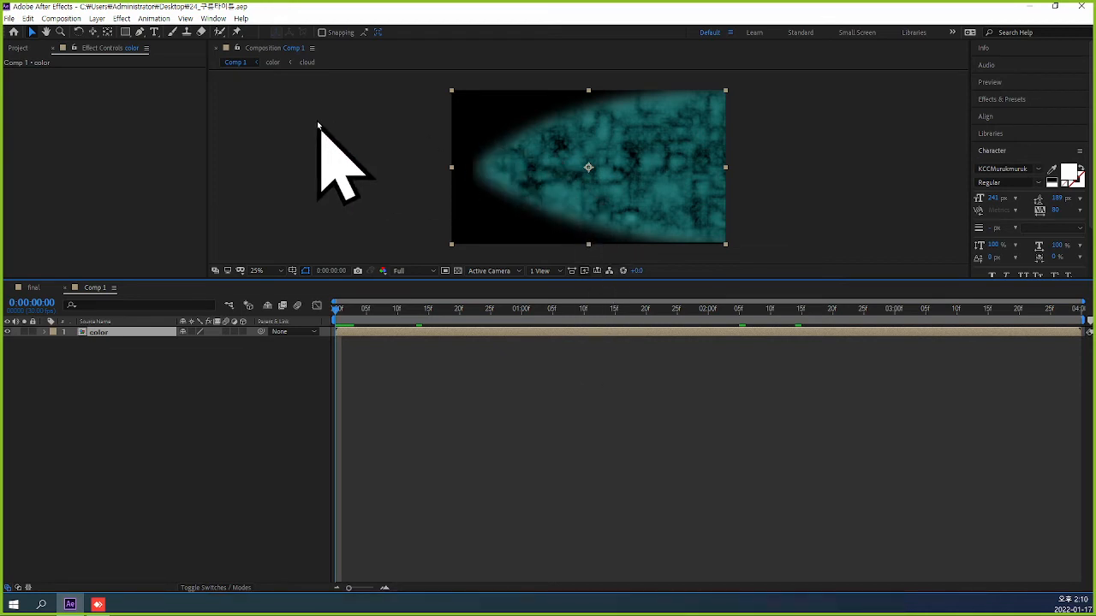
Create a new 1920 × 1080, 30 fps, four-second composition named text and fit it to an enlarged preview area.
{"action": "key", "text": "ctrl+k"}
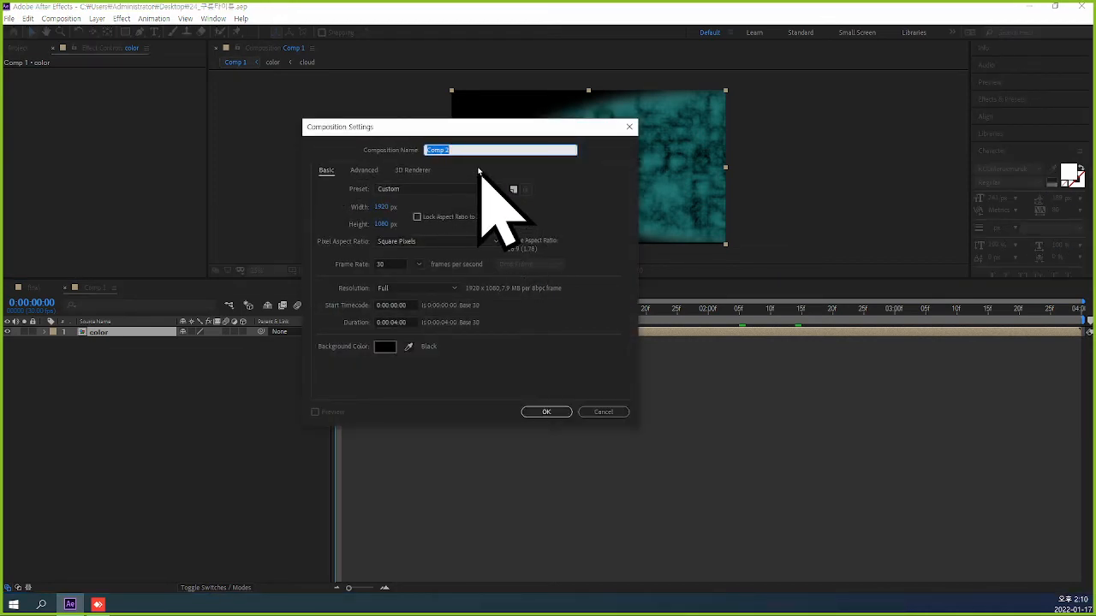
{"action": "type", "text": "text"}
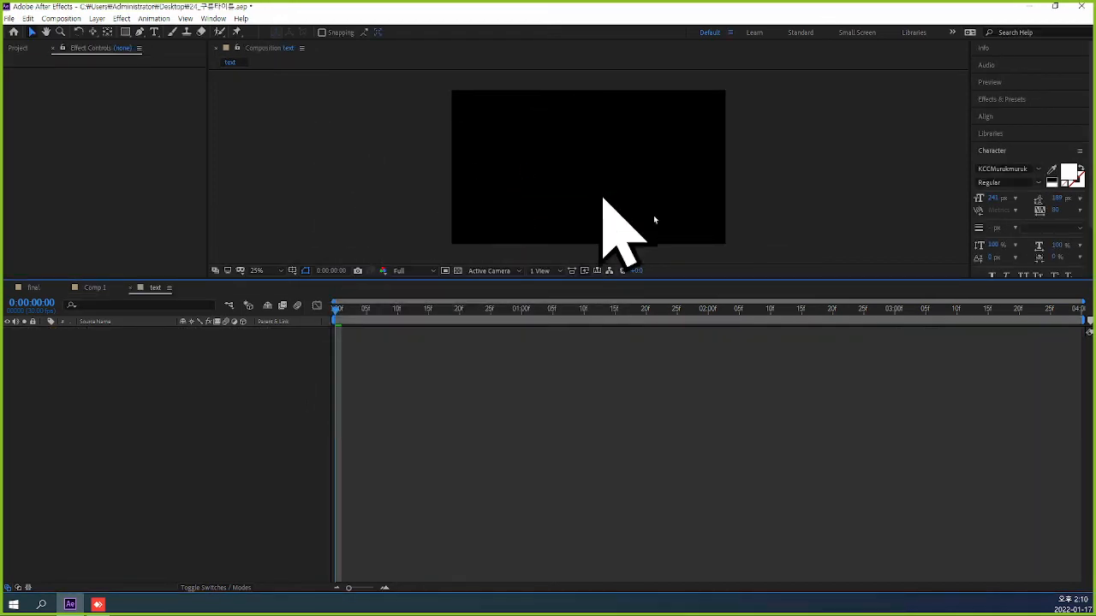
{"action": "left_click_drag", "start_coordinate": [643, 279], "coordinate": [687, 445]}
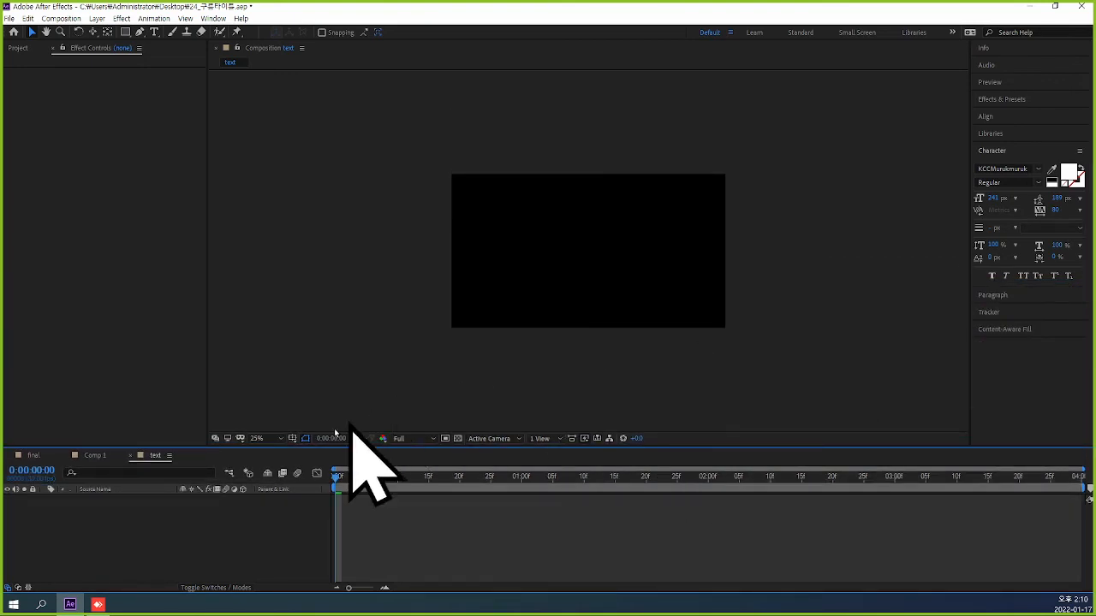
{"action": "left_click", "coordinate": [266, 438]}
{"action": "left_click", "coordinate": [272, 237]}
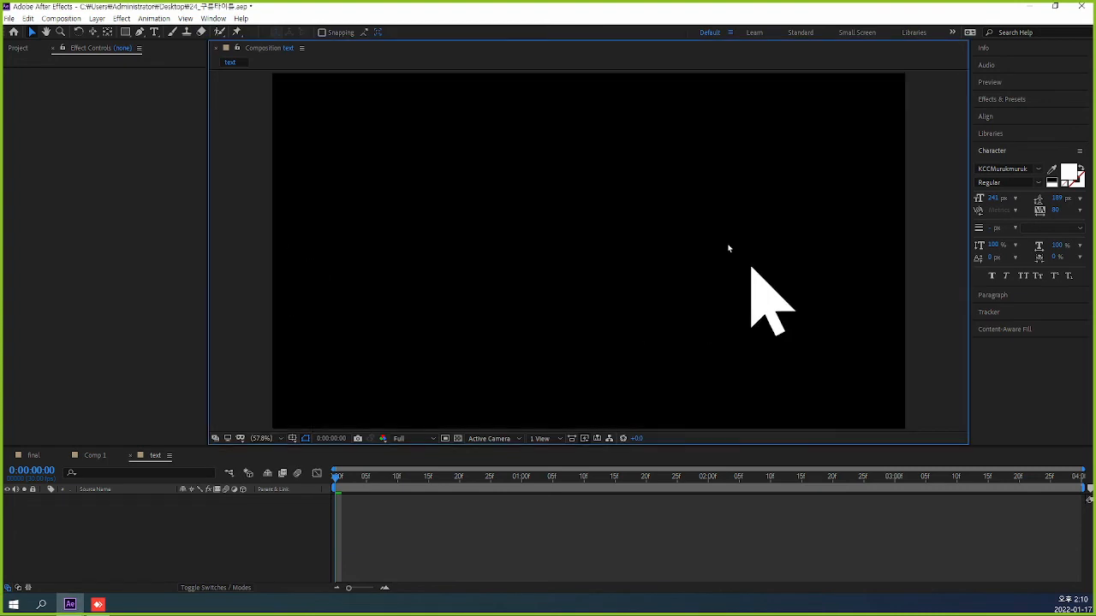
Add a text layer reading "구름믈 벗어난" and move it to the centre of the frame.
{"action": "left_click", "coordinate": [154, 33]}
{"action": "left_click", "coordinate": [420, 249]}
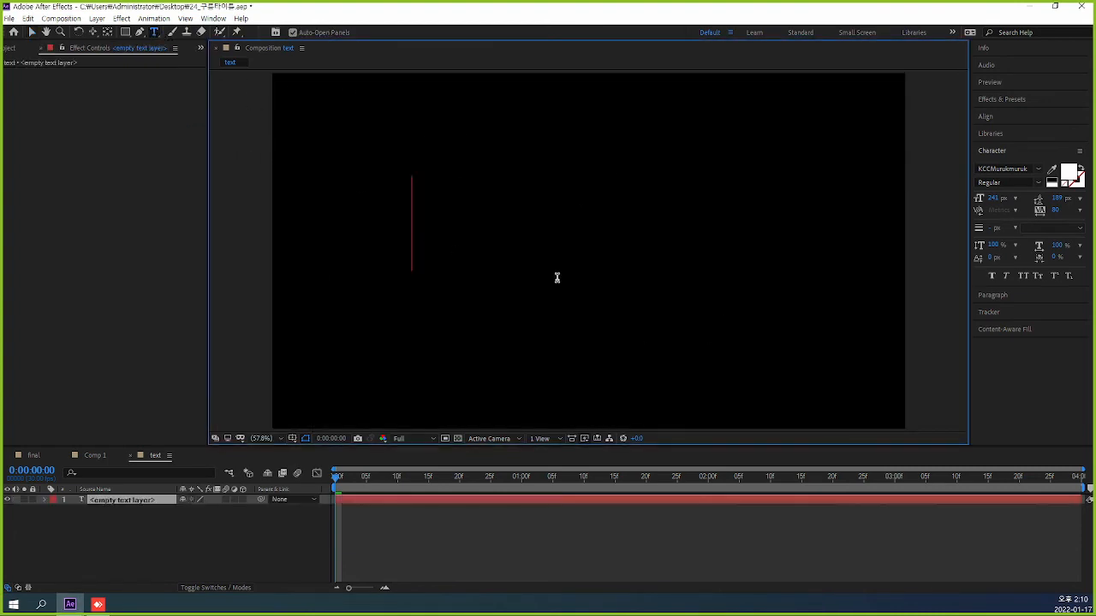
{"action": "type", "text": "en"}
{"action": "key", "text": "BackSpace"}
{"action": "key", "text": "BackSpace"}
{"action": "type", "text": "구"}
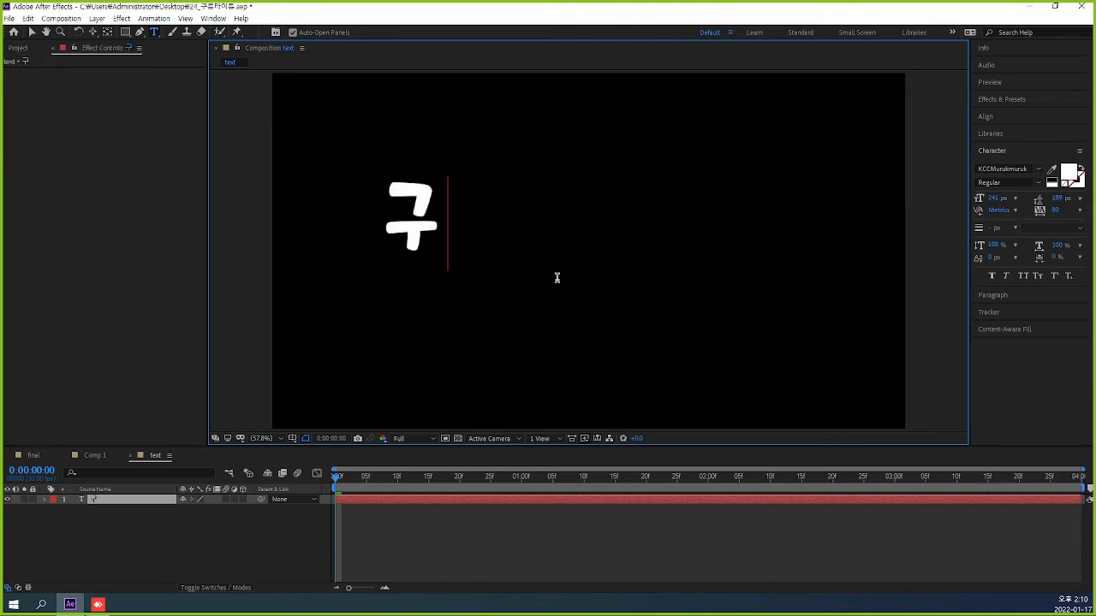
{"action": "type", "text": "름물 벗어나"}
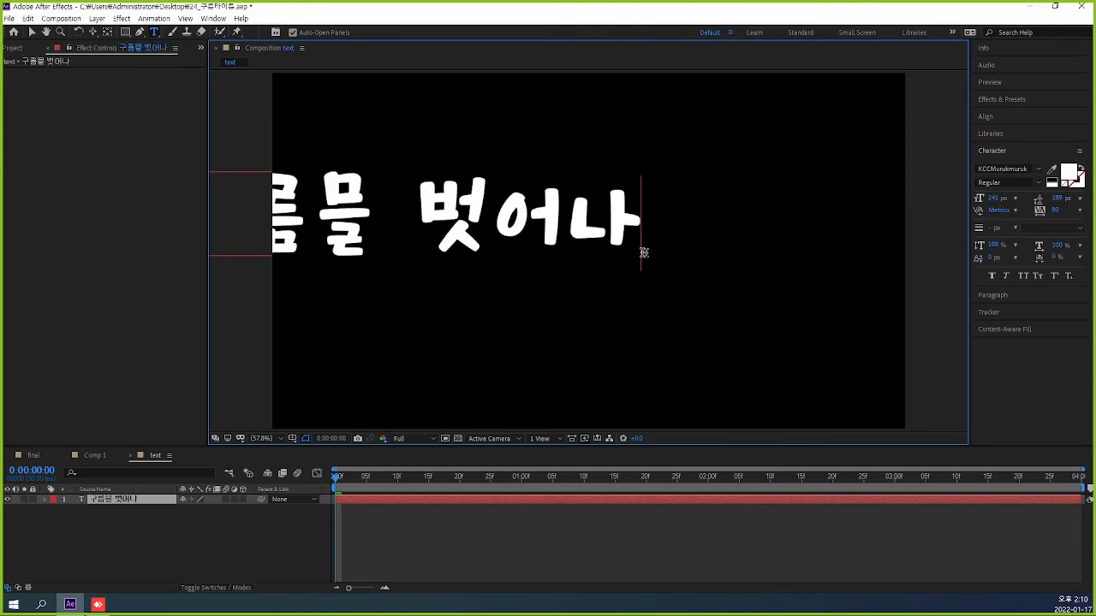
{"action": "key", "text": "shift+Left"}
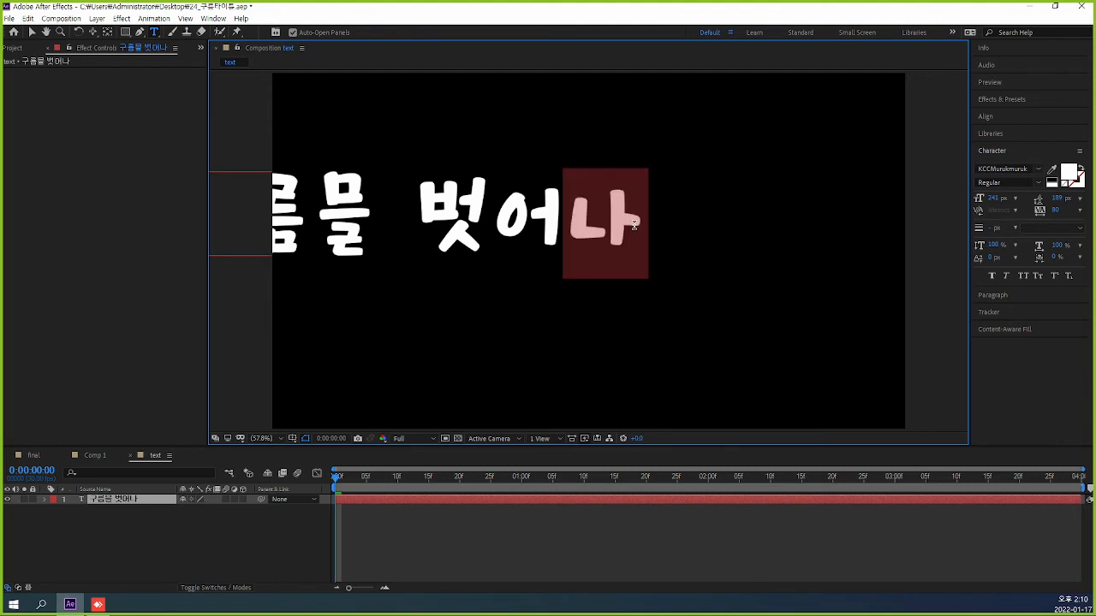
{"action": "type", "text": "난"}
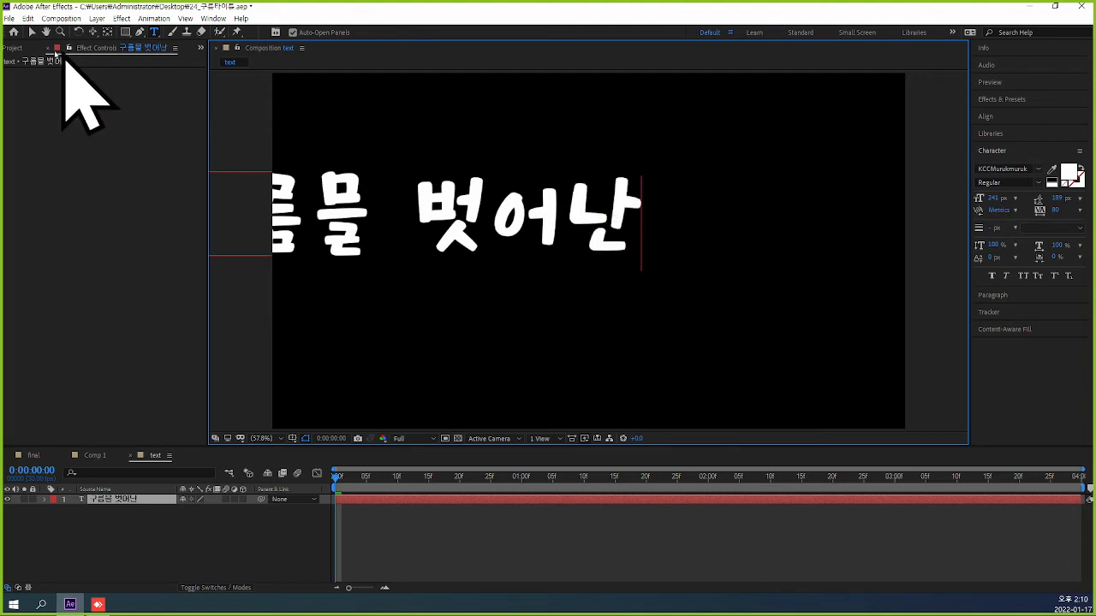
{"action": "left_click", "coordinate": [31, 32]}
{"action": "left_click_drag", "start_coordinate": [445, 229], "coordinate": [626, 240]}
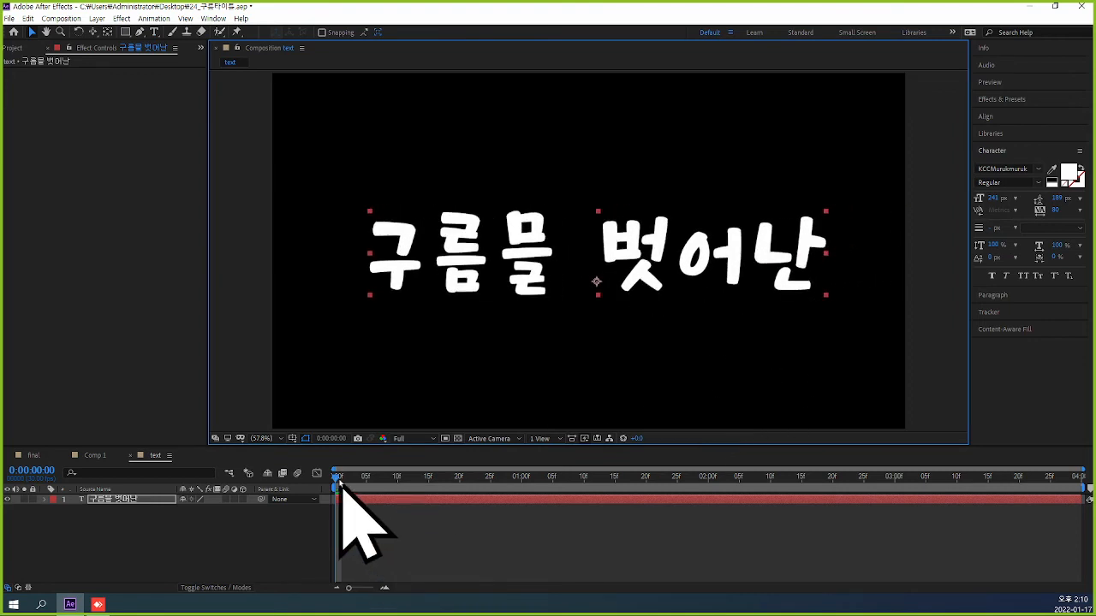
Split the text layer at 0:00:02:00.
{"action": "left_click", "coordinate": [32, 470]}
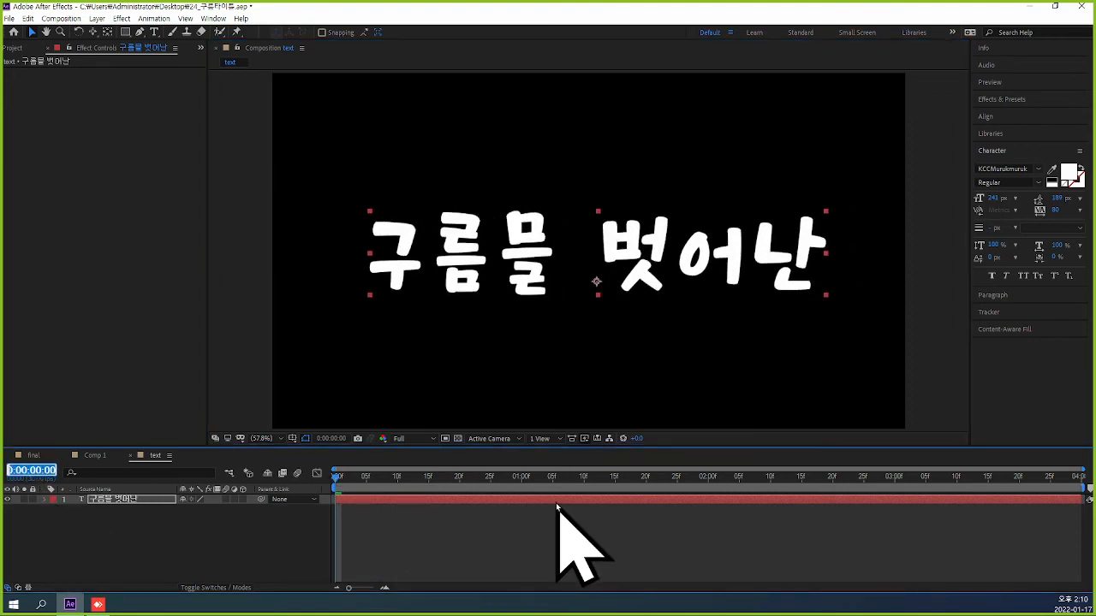
{"action": "type", "text": "200"}
{"action": "key", "text": "Return"}
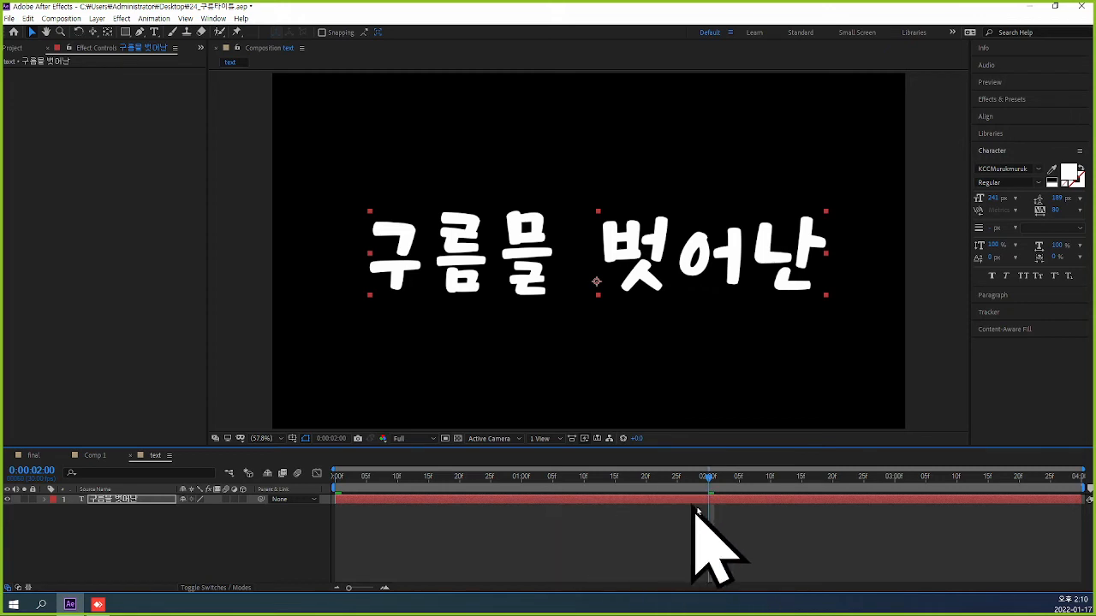
{"action": "left_click", "coordinate": [734, 504]}
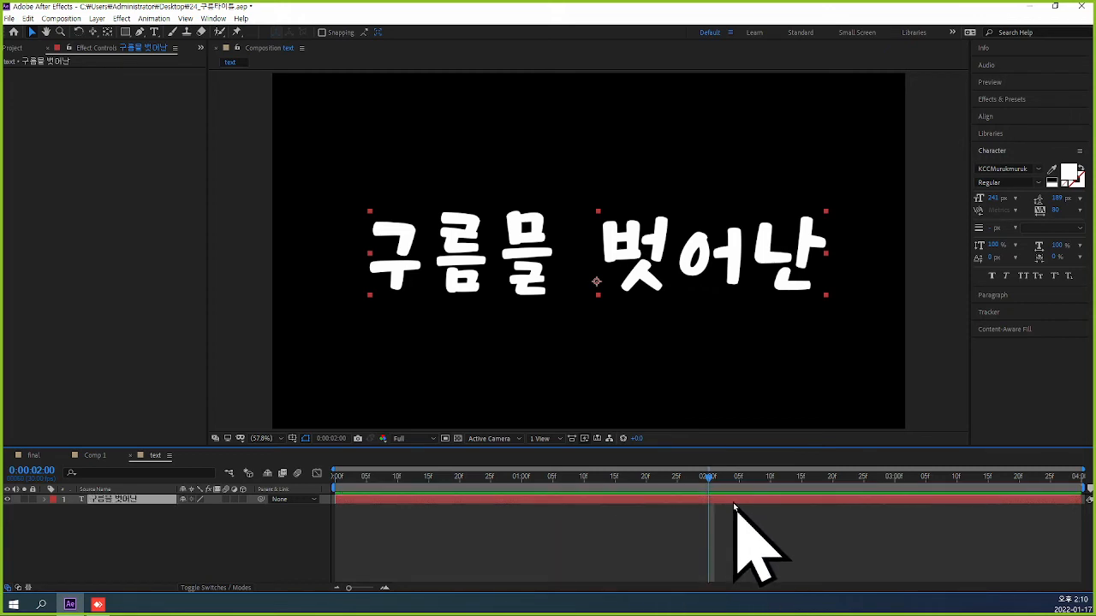
{"action": "key", "text": "ctrl+shift+d"}
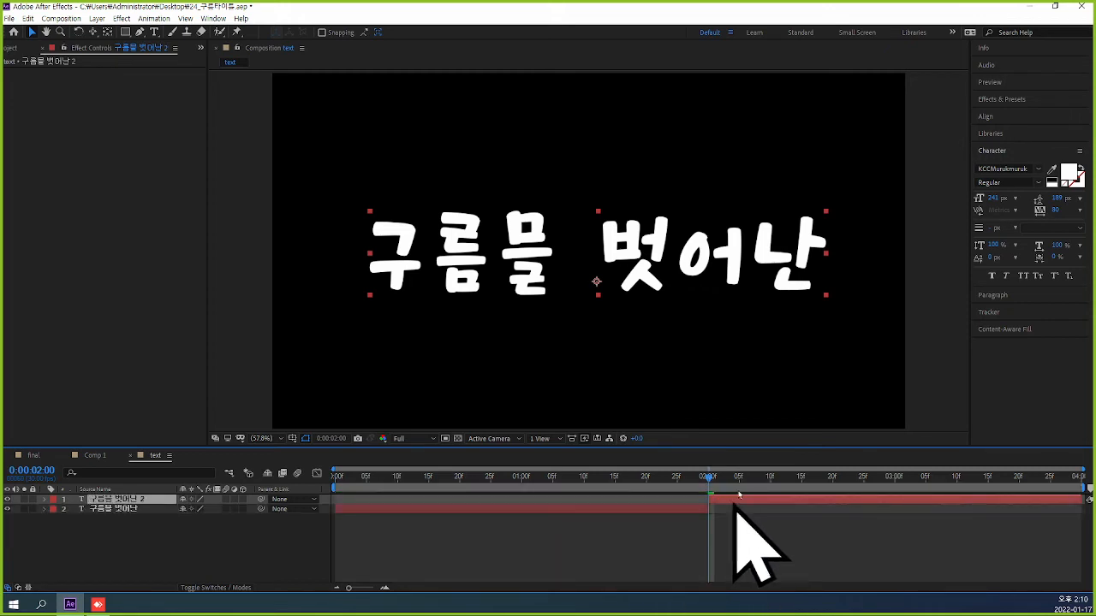
Replace the wording of the second text layer with "달처럼" and deselect it.
{"action": "left_click", "coordinate": [154, 32]}
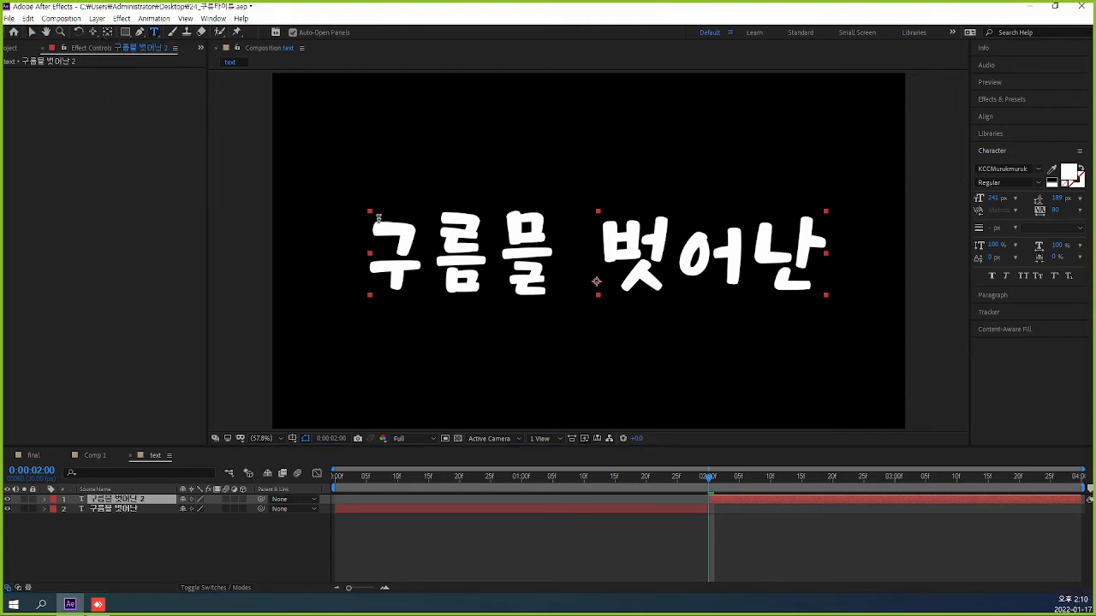
{"action": "left_click_drag", "start_coordinate": [376, 246], "coordinate": [836, 245]}
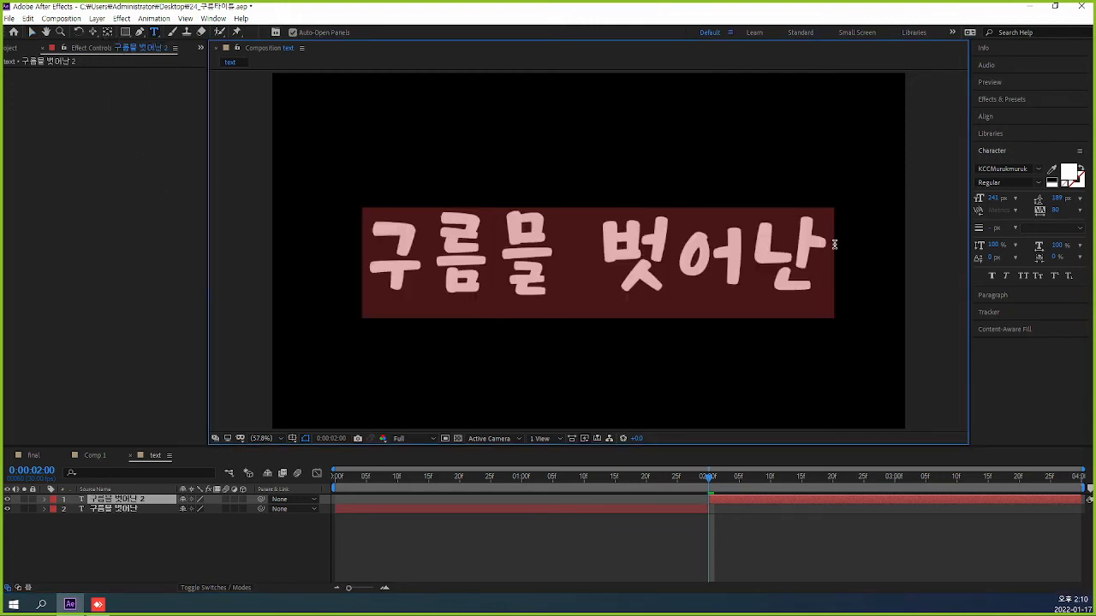
{"action": "type", "text": "달처"}
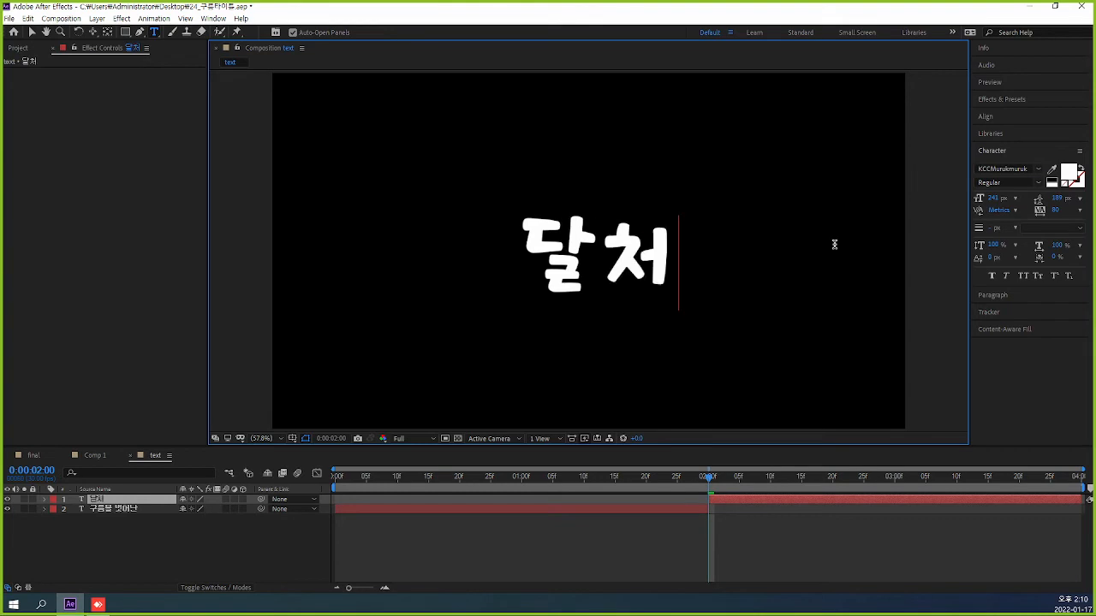
{"action": "type", "text": "럼"}
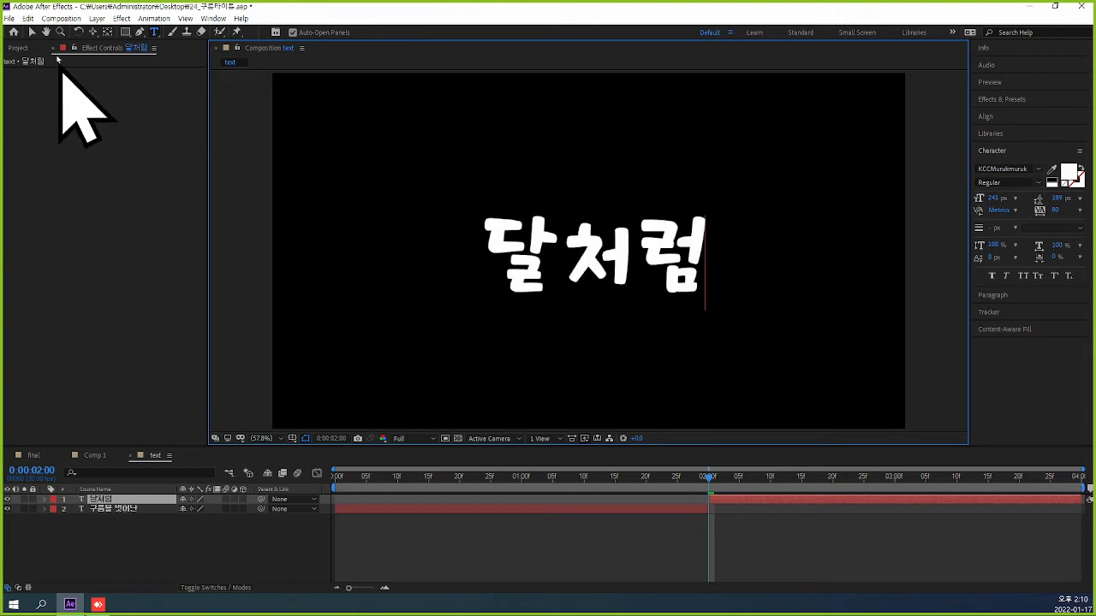
{"action": "left_click", "coordinate": [31, 33]}
{"action": "left_click", "coordinate": [916, 240]}
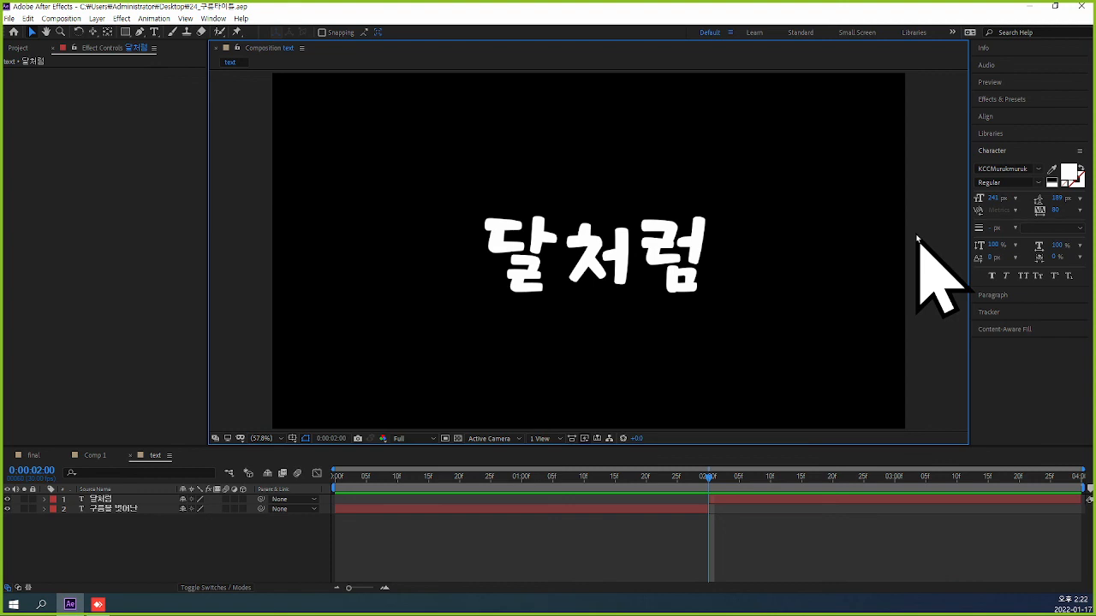
Close the text composition and create a new 1920 × 1080, 30 fps, four-second composition named final.
{"action": "left_click_drag", "start_coordinate": [709, 478], "coordinate": [541, 505]}
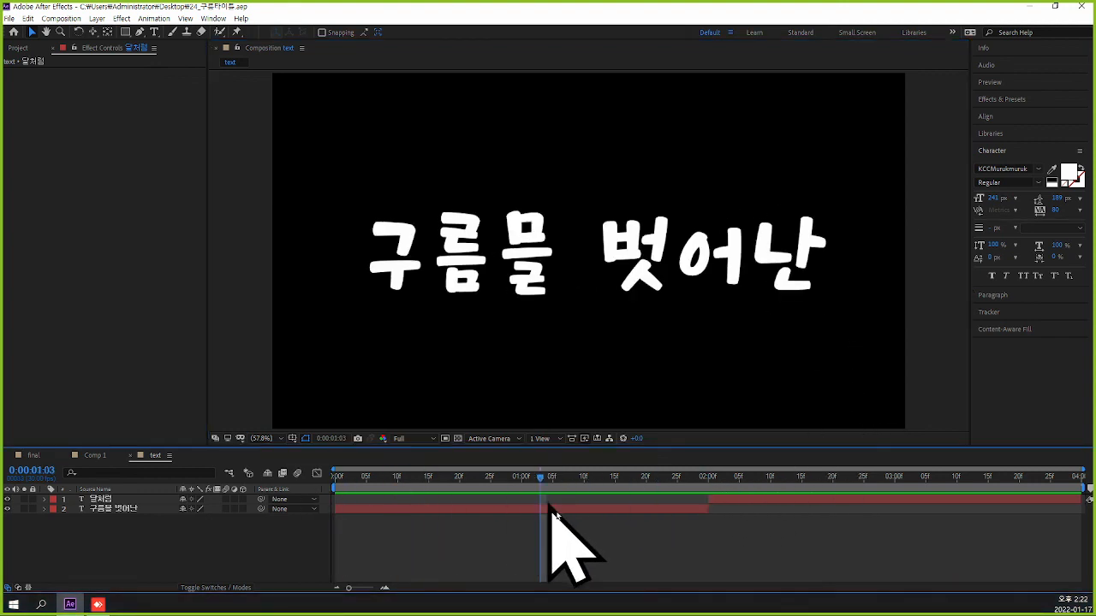
{"action": "left_click", "coordinate": [131, 455]}
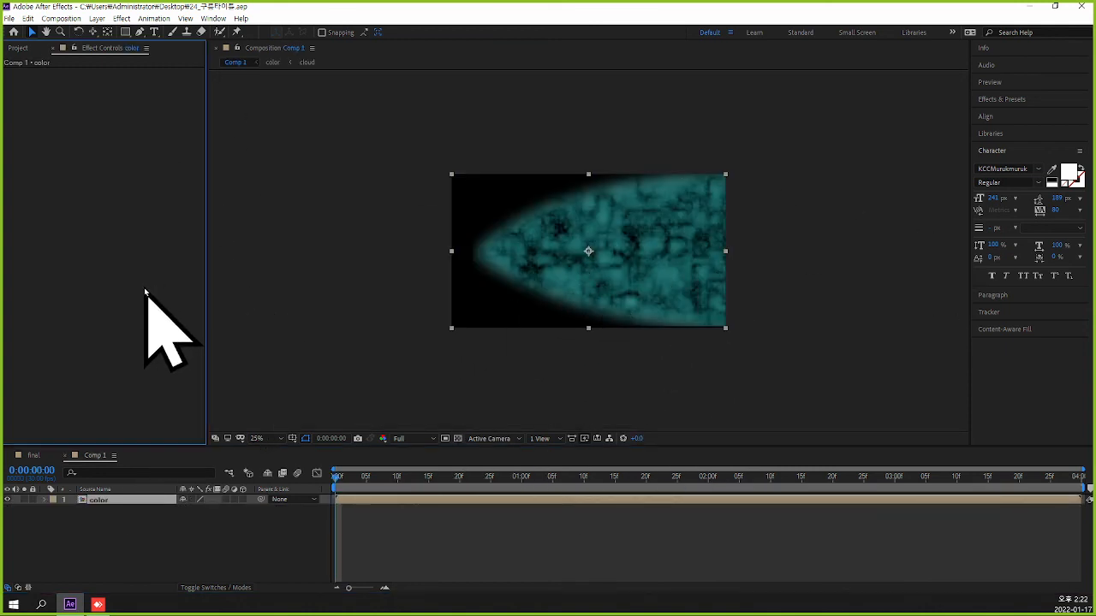
{"action": "left_click", "coordinate": [21, 49]}
{"action": "left_click", "coordinate": [100, 287]}
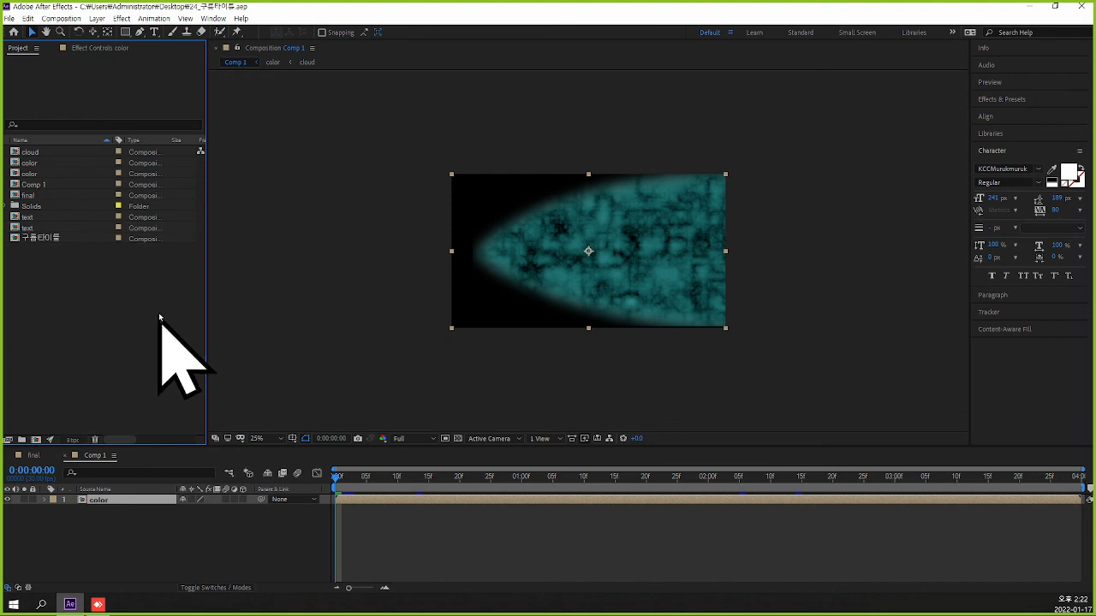
{"action": "key", "text": "ctrl+n"}
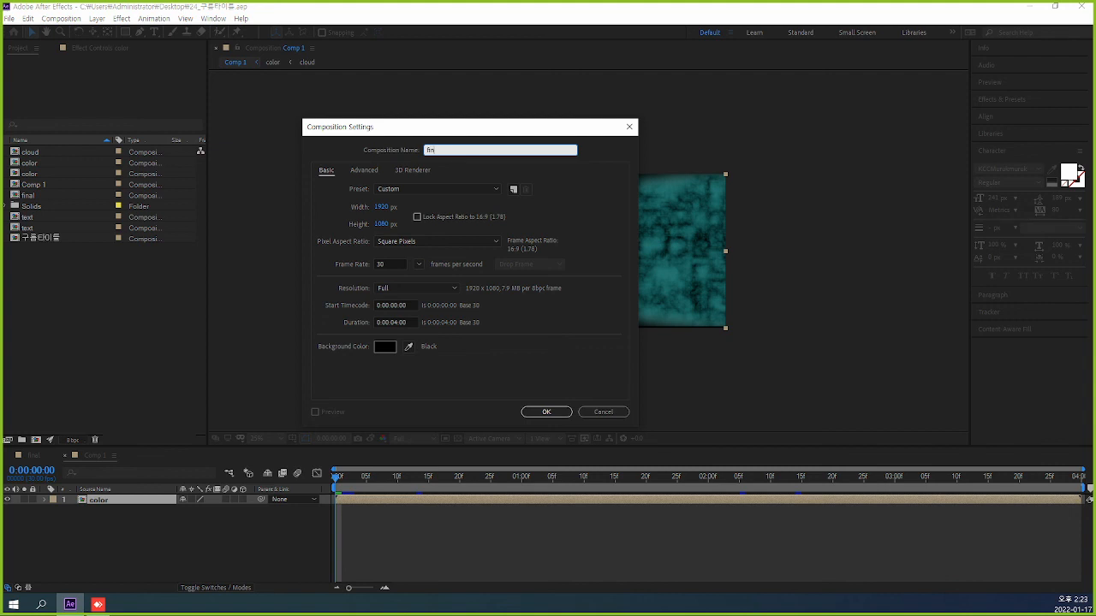
{"action": "key", "text": "Return"}
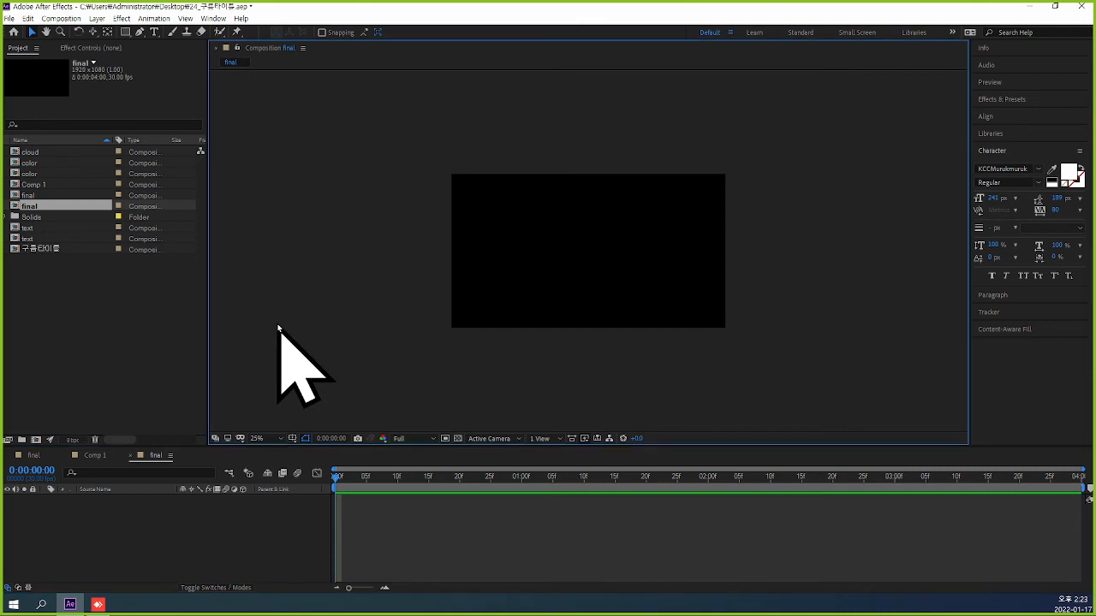
{"action": "left_click", "coordinate": [110, 293]}
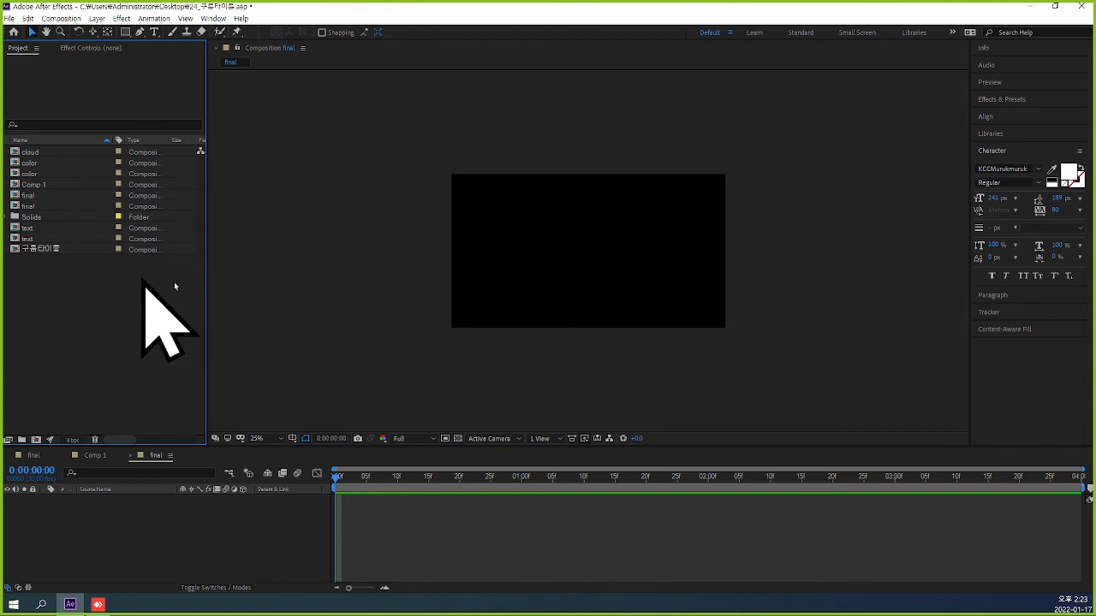
Add the new text composition and the cloud composition to final, placing the cloud layer beneath the text layer.
{"action": "left_click", "coordinate": [36, 242]}
{"action": "key", "text": "ctrl+slash"}
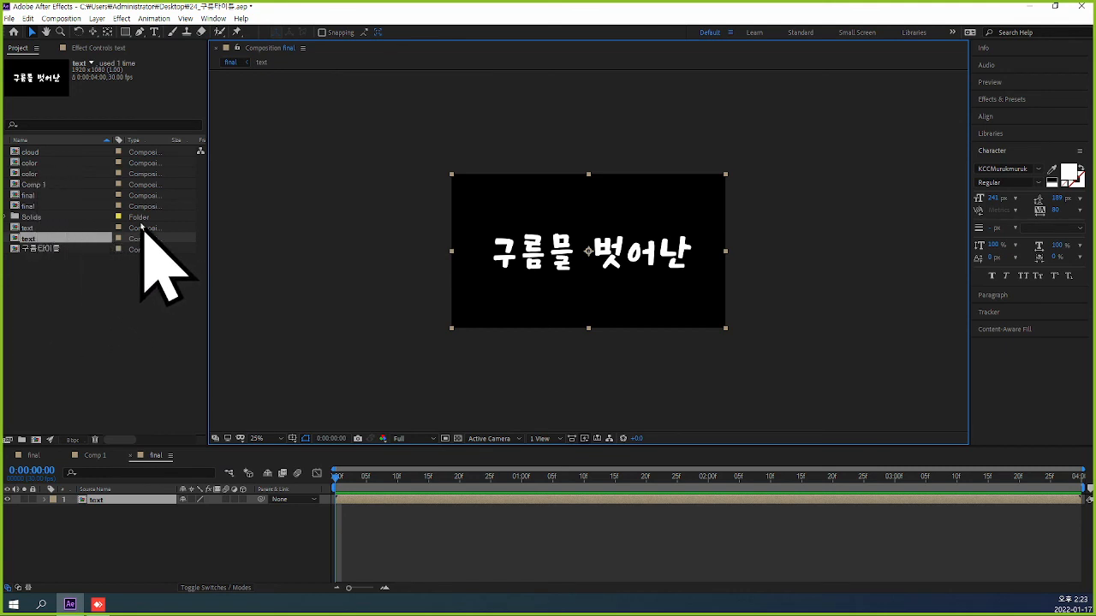
{"action": "left_click", "coordinate": [39, 153]}
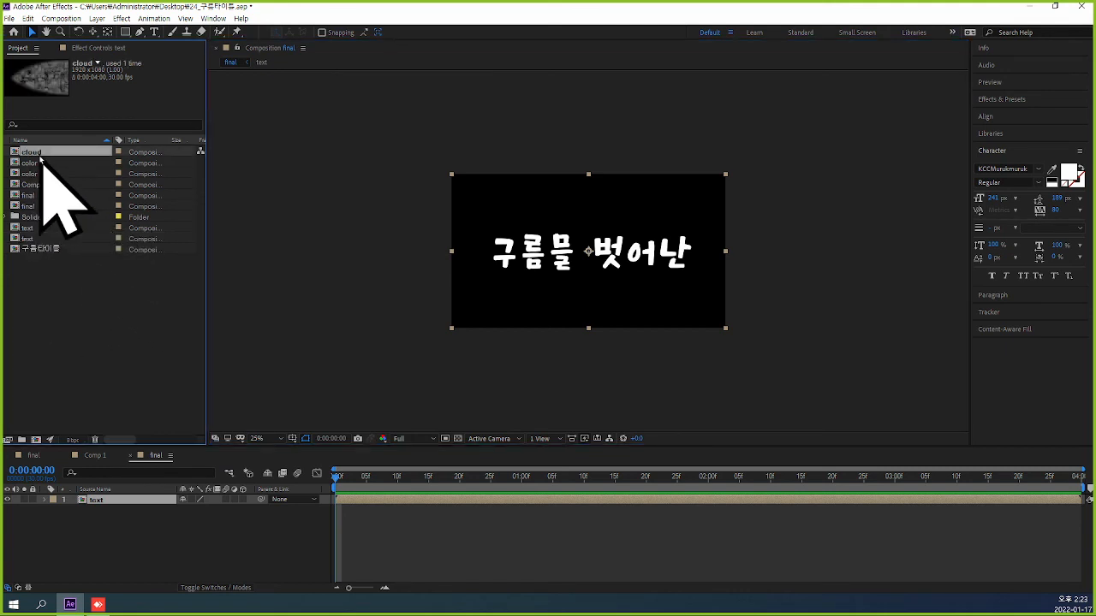
{"action": "key", "text": "ctrl+slash"}
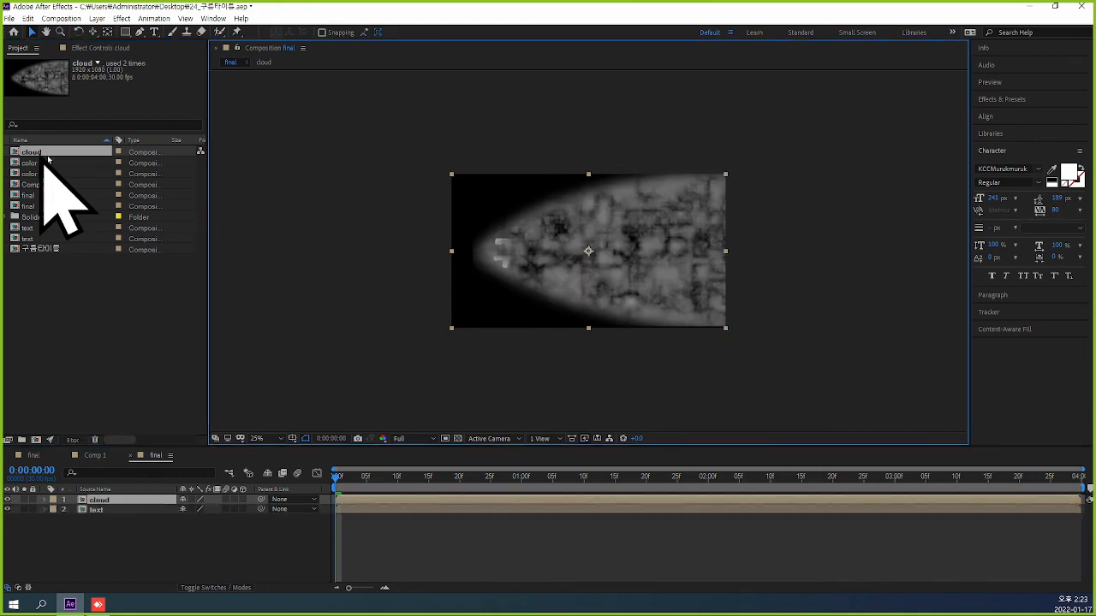
{"action": "left_click_drag", "start_coordinate": [133, 501], "coordinate": [146, 519]}
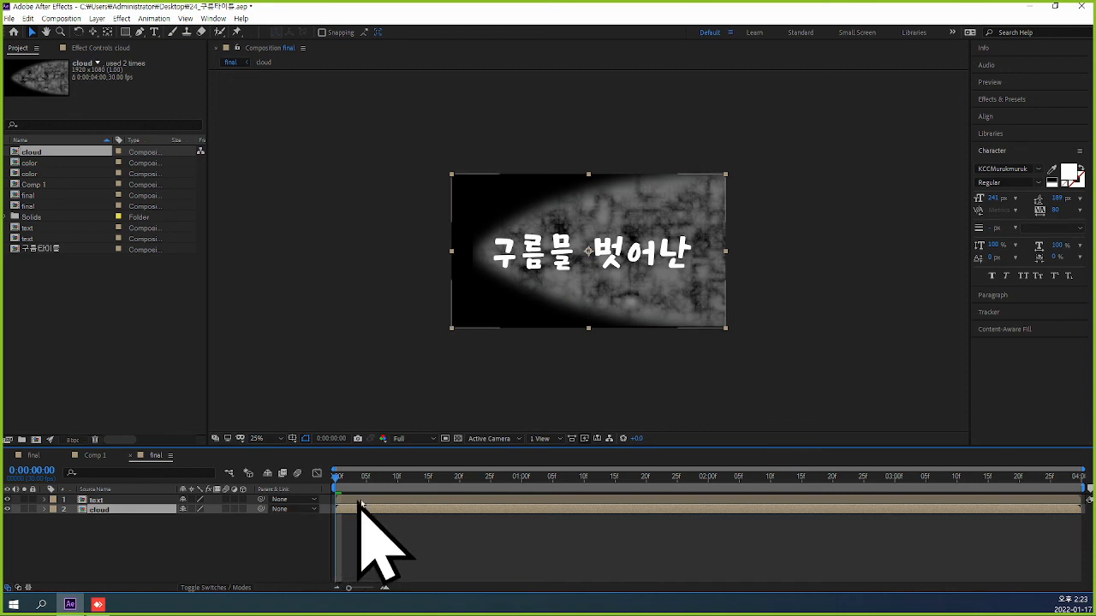
{"action": "left_click", "coordinate": [184, 533]}
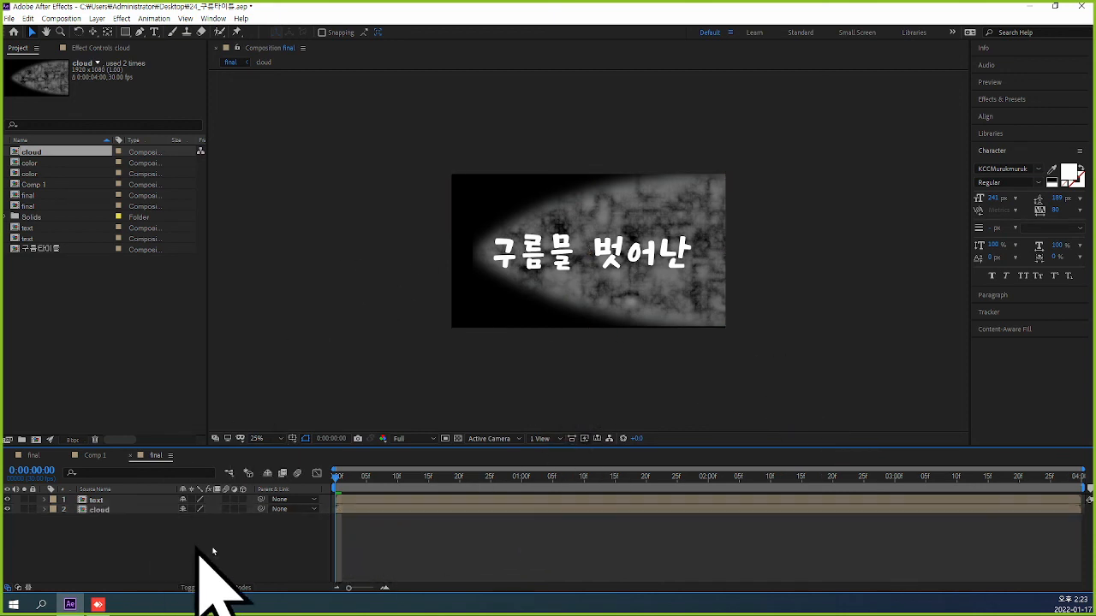
Add the teal-tinted color composition as the uppermost layer of final.
{"action": "left_click", "coordinate": [127, 503]}
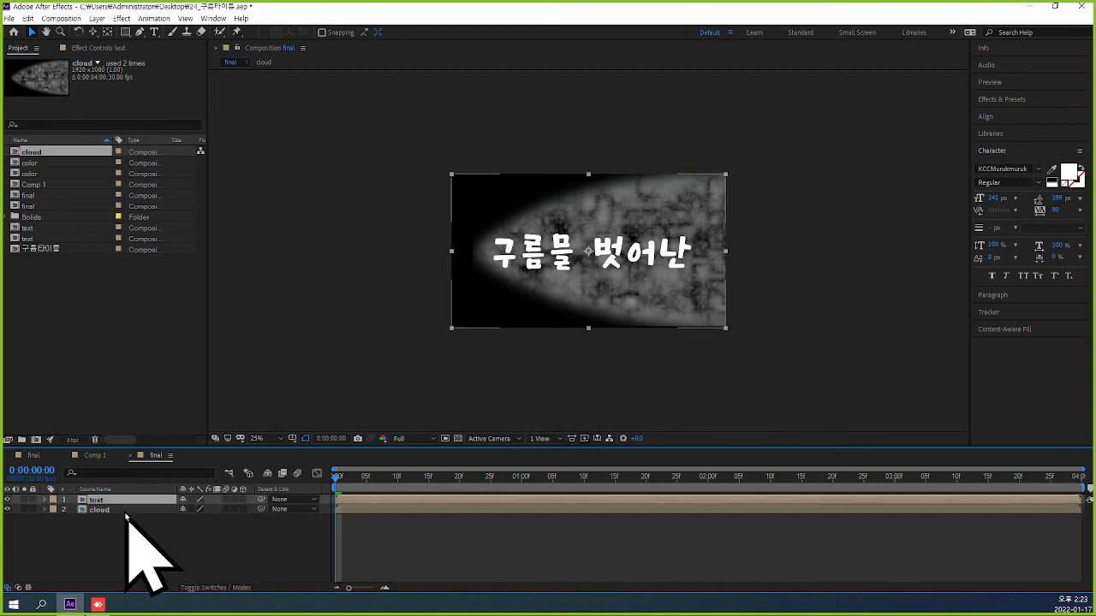
{"action": "left_click", "coordinate": [108, 331]}
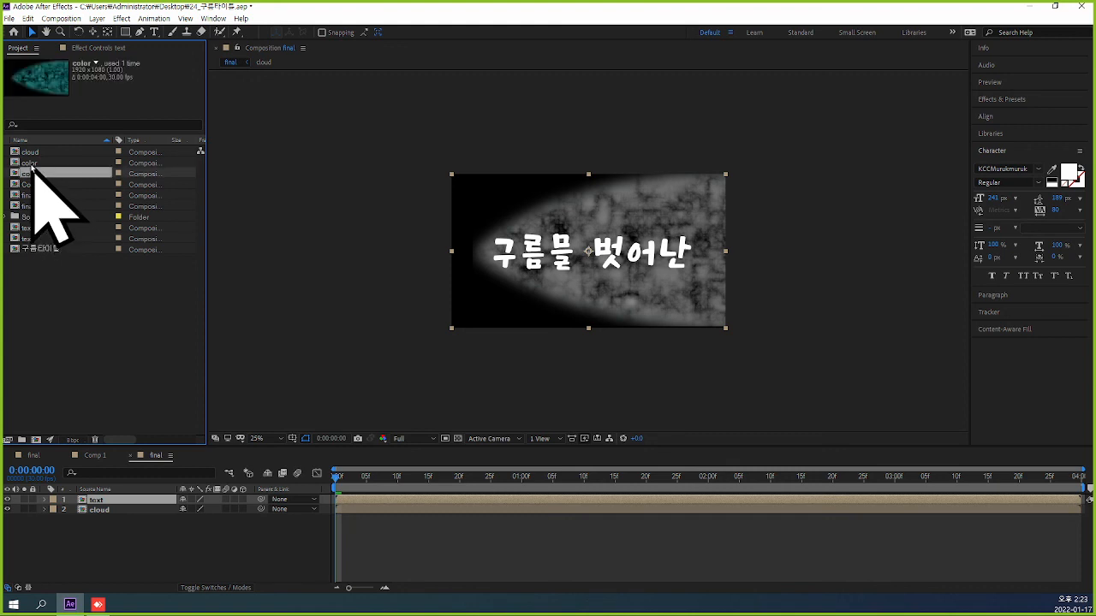
{"action": "left_click", "coordinate": [31, 164]}
{"action": "left_click", "coordinate": [33, 179]}
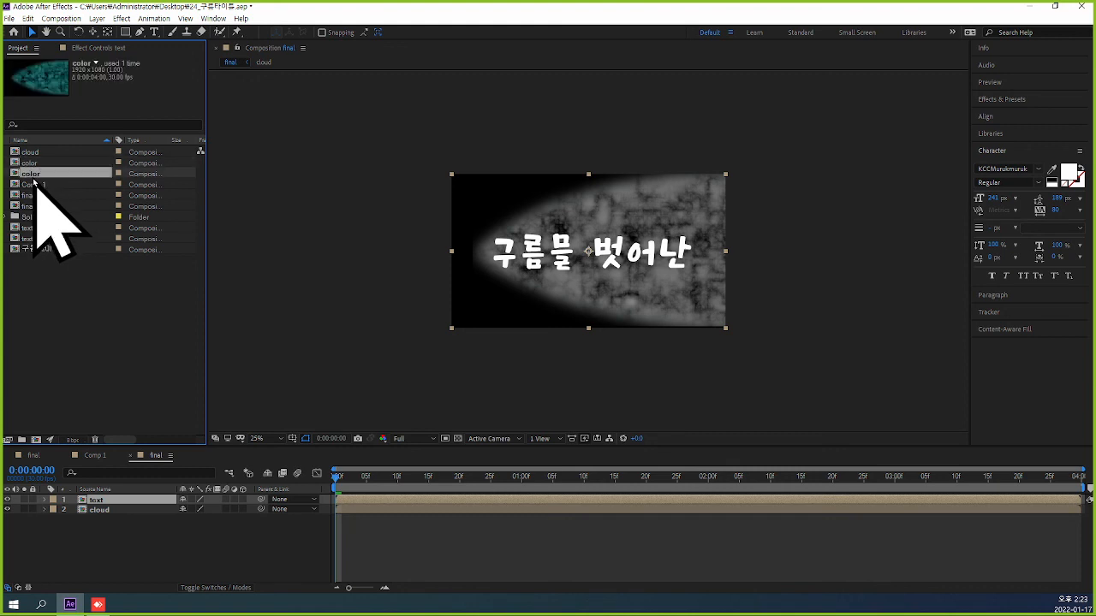
{"action": "key", "text": "ctrl+slash"}
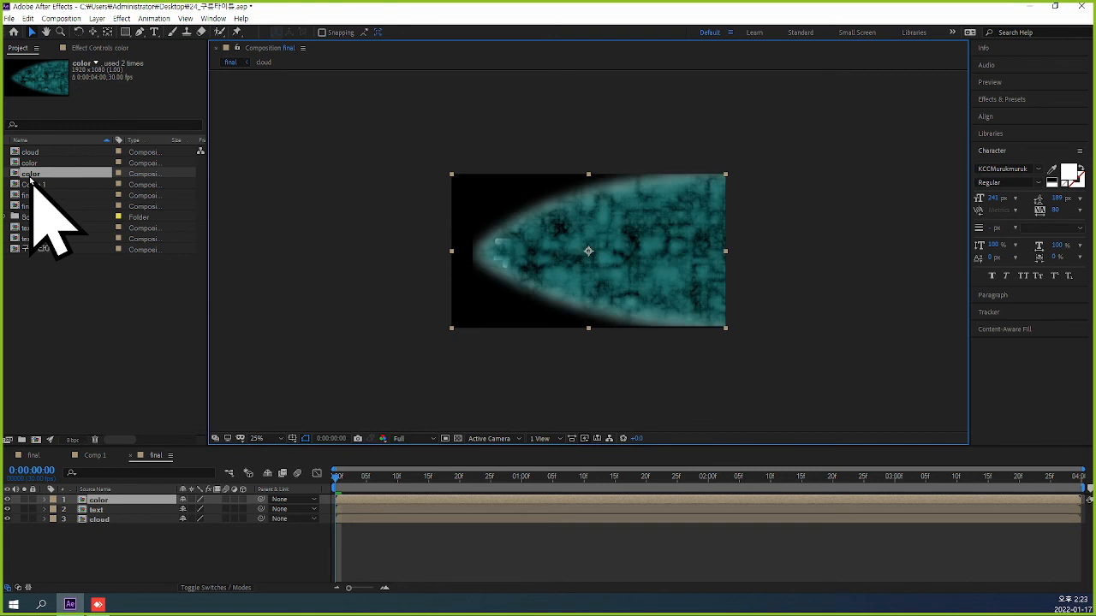
Apply the Compound Blur effect to the text layer.
{"action": "left_click", "coordinate": [131, 510]}
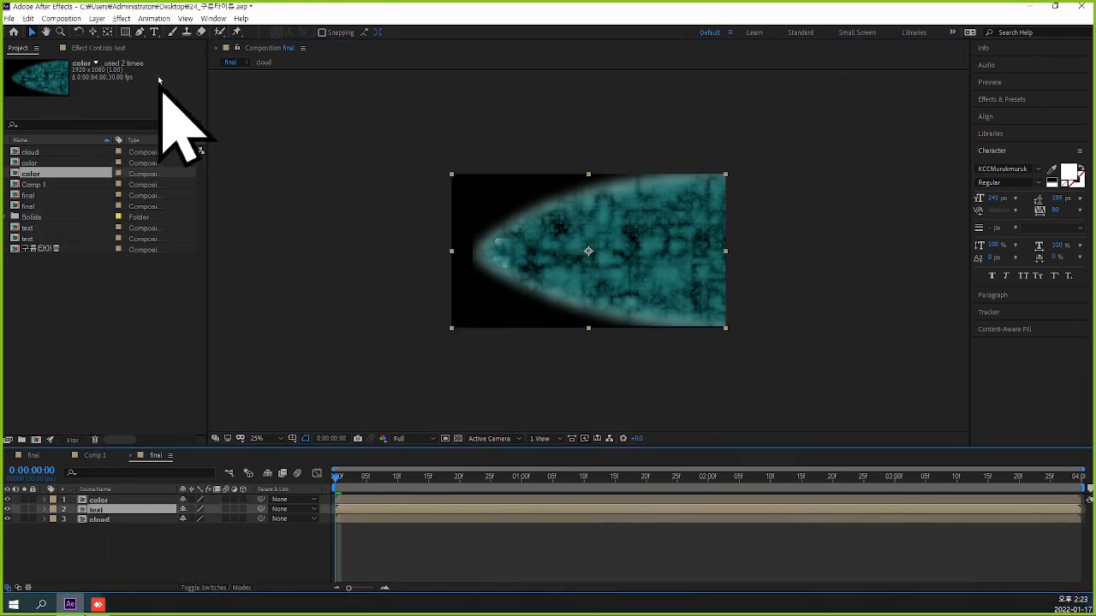
{"action": "left_click", "coordinate": [118, 19]}
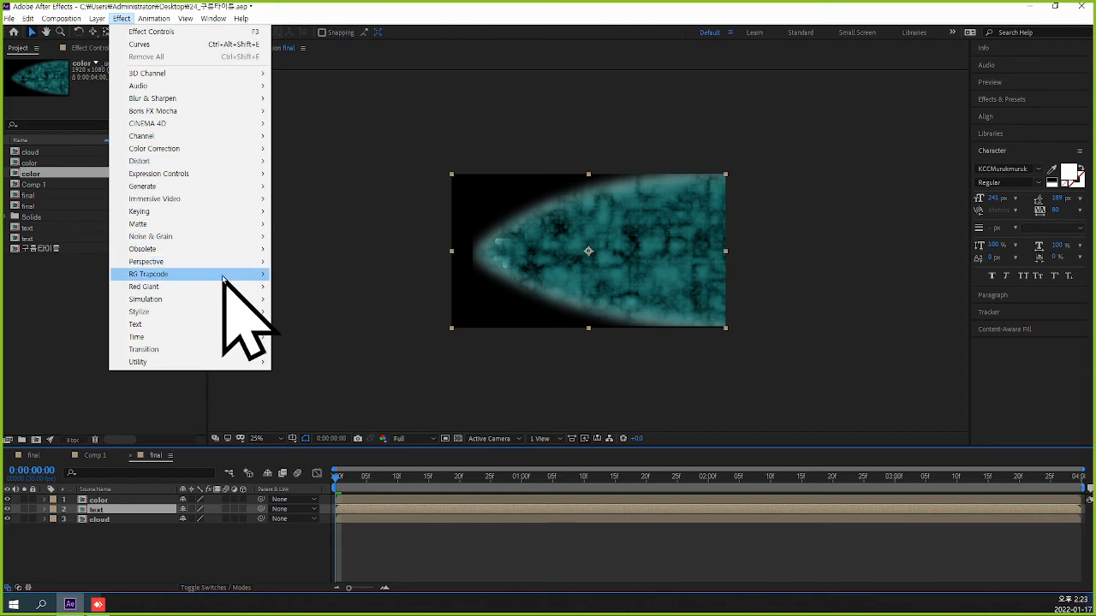
{"action": "mouse_move", "coordinate": [226, 165]}
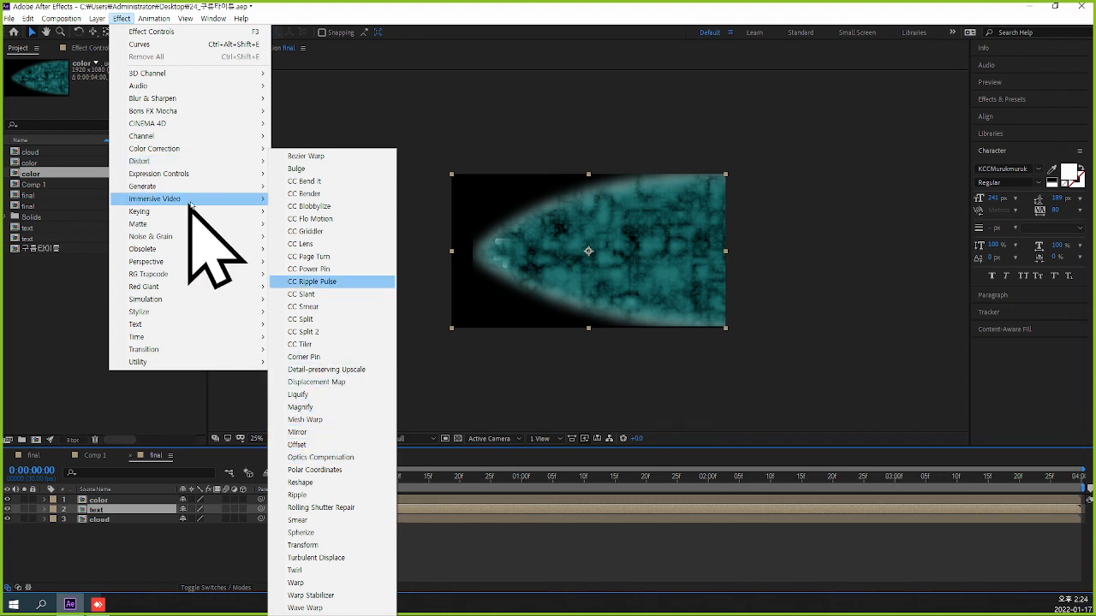
{"action": "mouse_move", "coordinate": [224, 99]}
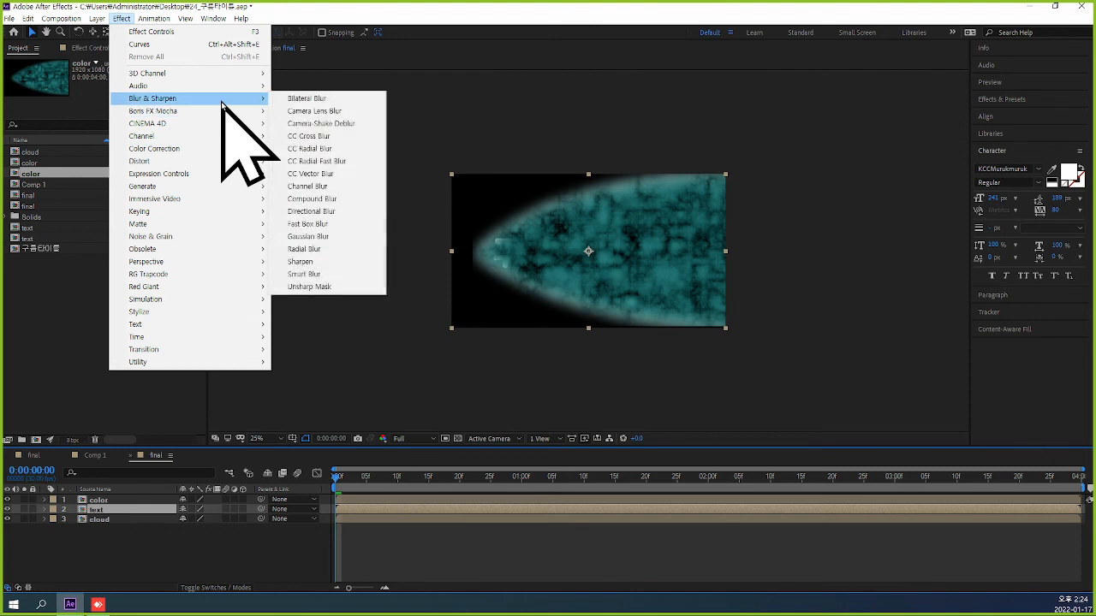
{"action": "left_click", "coordinate": [344, 199]}
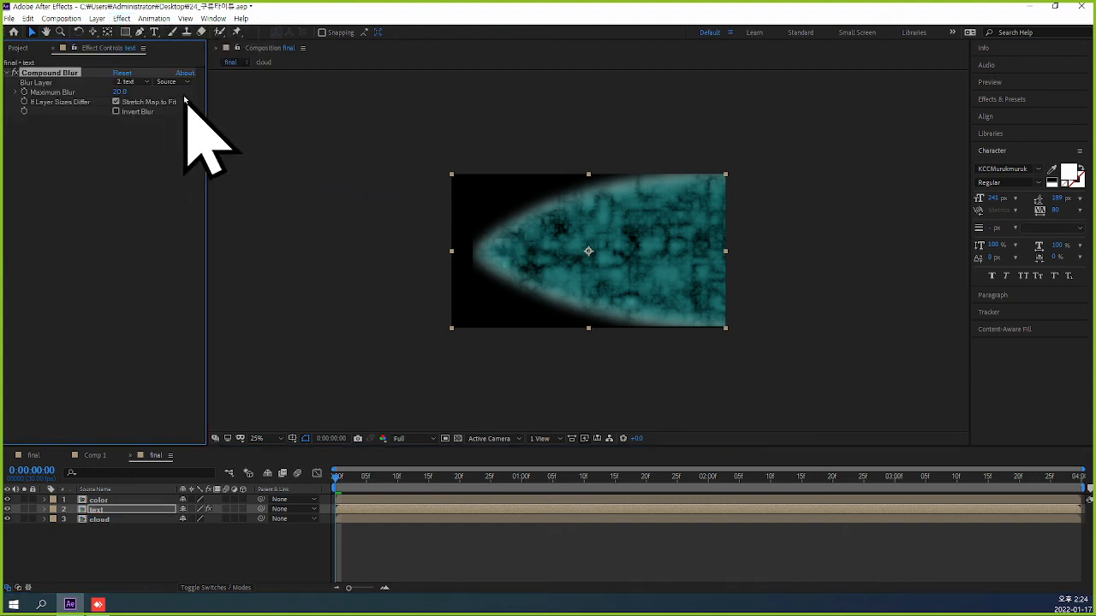
Set Compound Blur to use the color layer with Effects & Masks and a maximum blur of 132.
{"action": "left_click", "coordinate": [141, 84]}
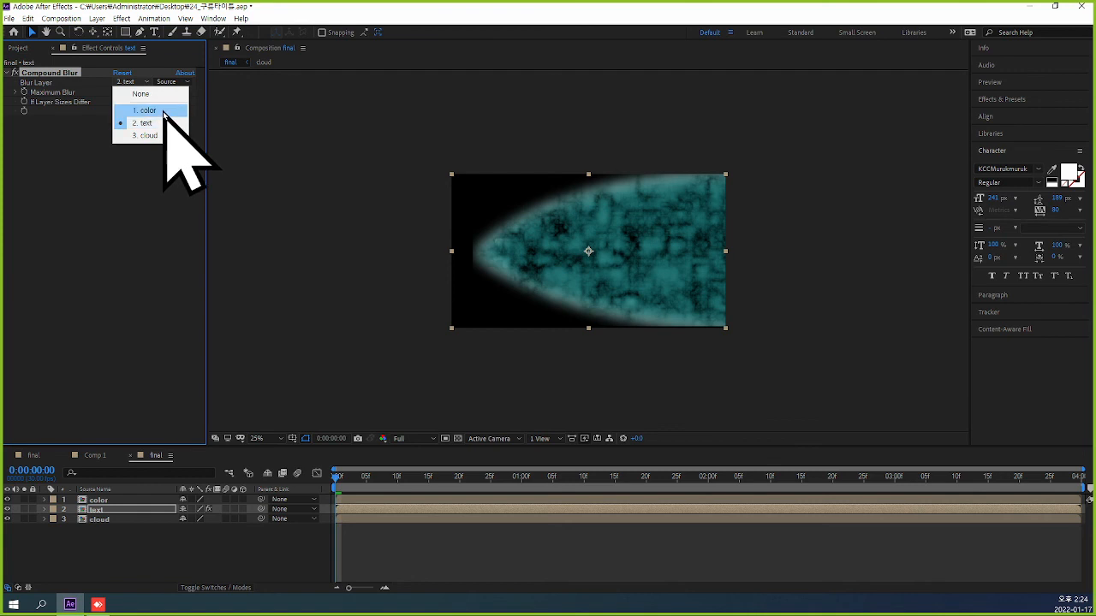
{"action": "left_click", "coordinate": [163, 109]}
{"action": "left_click", "coordinate": [186, 83]}
{"action": "left_click", "coordinate": [194, 117]}
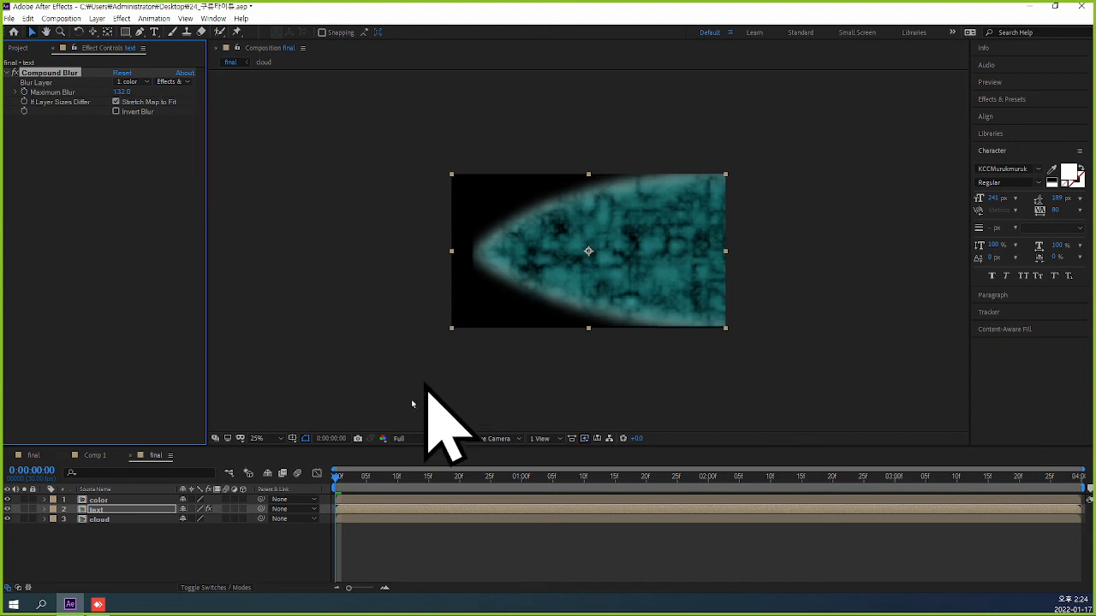
{"action": "mouse_move", "coordinate": [341, 476]}
{"action": "left_mouse_down"}
{"action": "mouse_move", "coordinate": [440, 497]}
{"action": "mouse_move", "coordinate": [623, 498]}
{"action": "mouse_move", "coordinate": [336, 477]}
{"action": "left_mouse_up"}
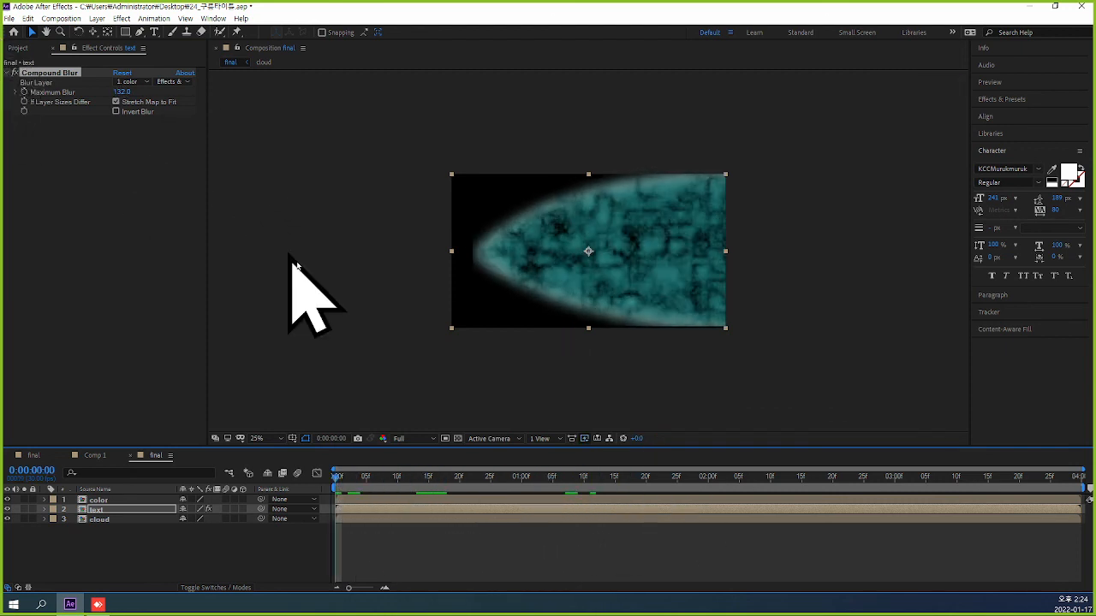
Apply Displacement Map to the text layer, using color with Effects & Masks as the map and 300 maximum horizontal displacement.
{"action": "left_click", "coordinate": [121, 18]}
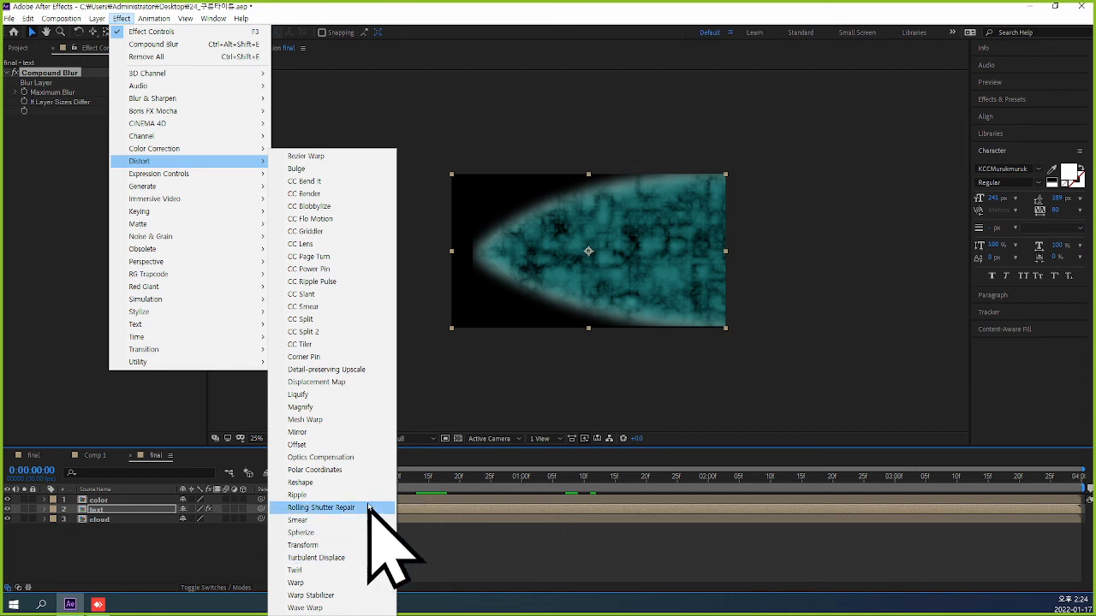
{"action": "left_click", "coordinate": [376, 383]}
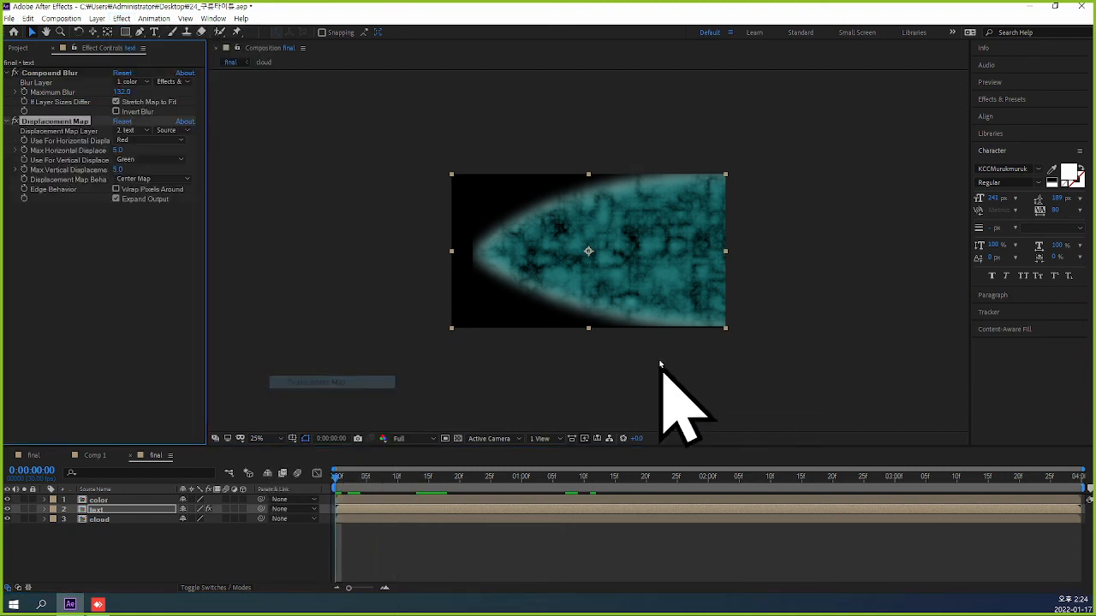
{"action": "left_click", "coordinate": [137, 131]}
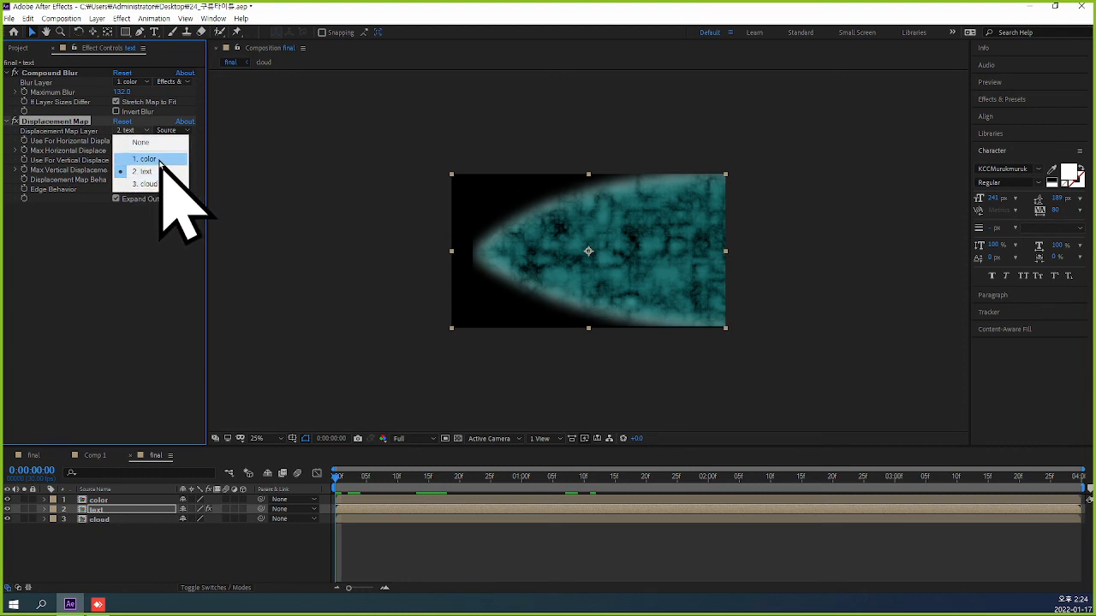
{"action": "left_click", "coordinate": [152, 159]}
{"action": "left_click", "coordinate": [180, 130]}
{"action": "left_click", "coordinate": [211, 167]}
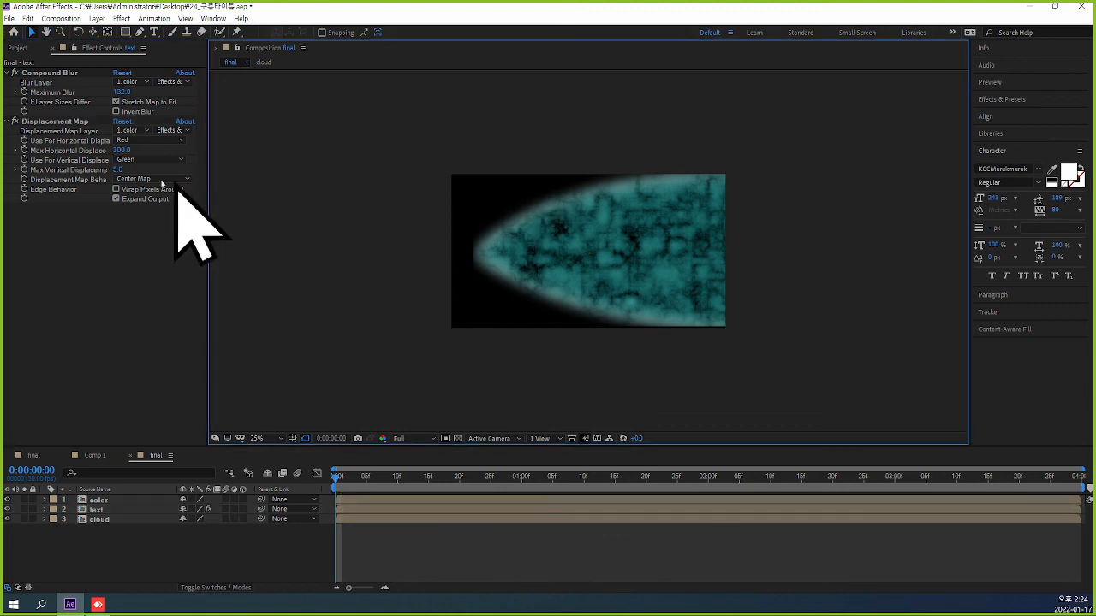
Set the Displacement Map's maximum vertical displacement to 100, keeping Wrap Pixels Around off and Expand Output on.
{"action": "left_click", "coordinate": [120, 169]}
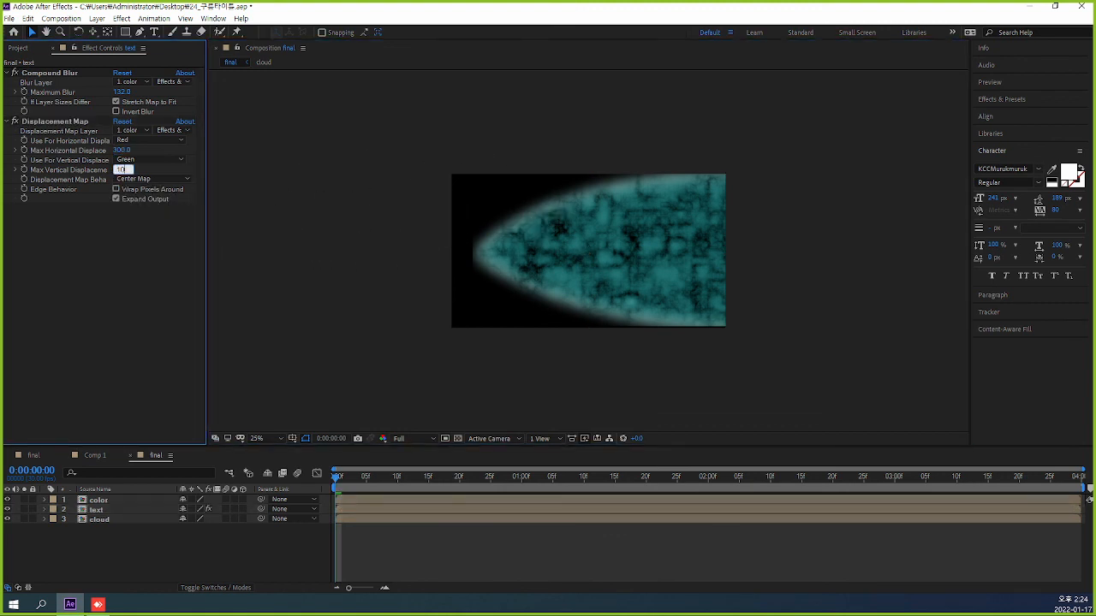
{"action": "left_click", "coordinate": [343, 174]}
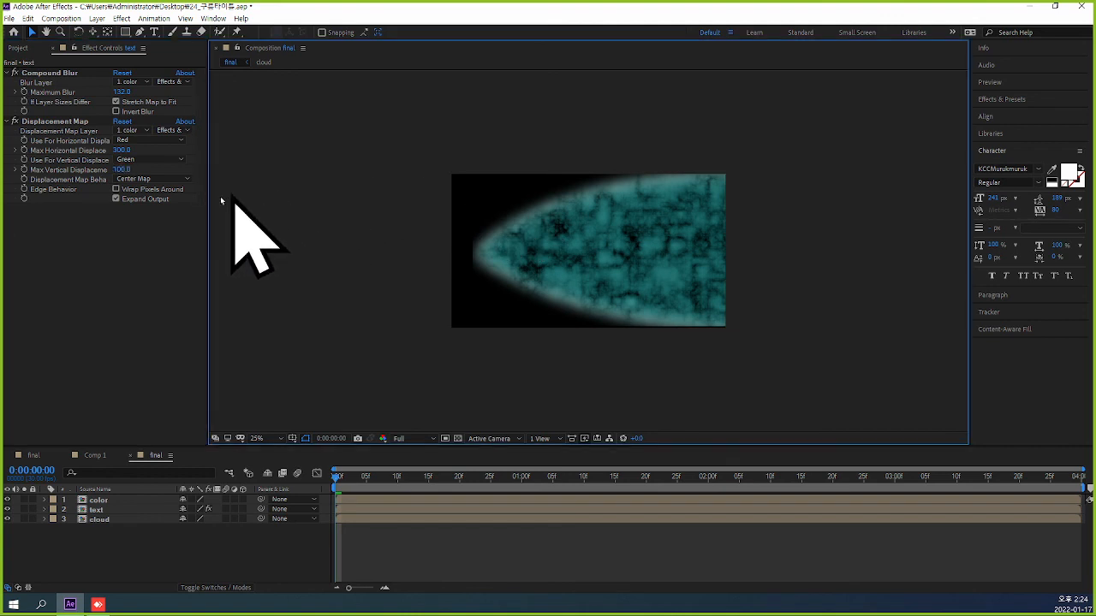
{"action": "left_click", "coordinate": [117, 190]}
{"action": "left_click", "coordinate": [116, 199]}
Scrub through the final composition to examine how the text blurs and distorts as the cloud passes.
{"action": "left_click_drag", "start_coordinate": [338, 477], "coordinate": [454, 486]}
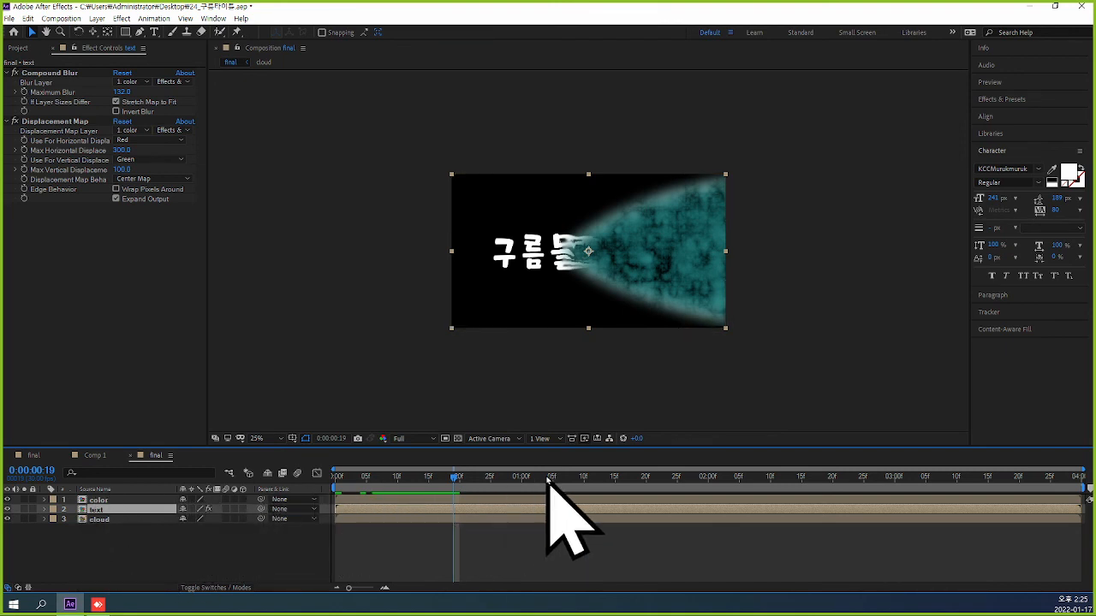
{"action": "left_click_drag", "start_coordinate": [452, 485], "coordinate": [480, 492]}
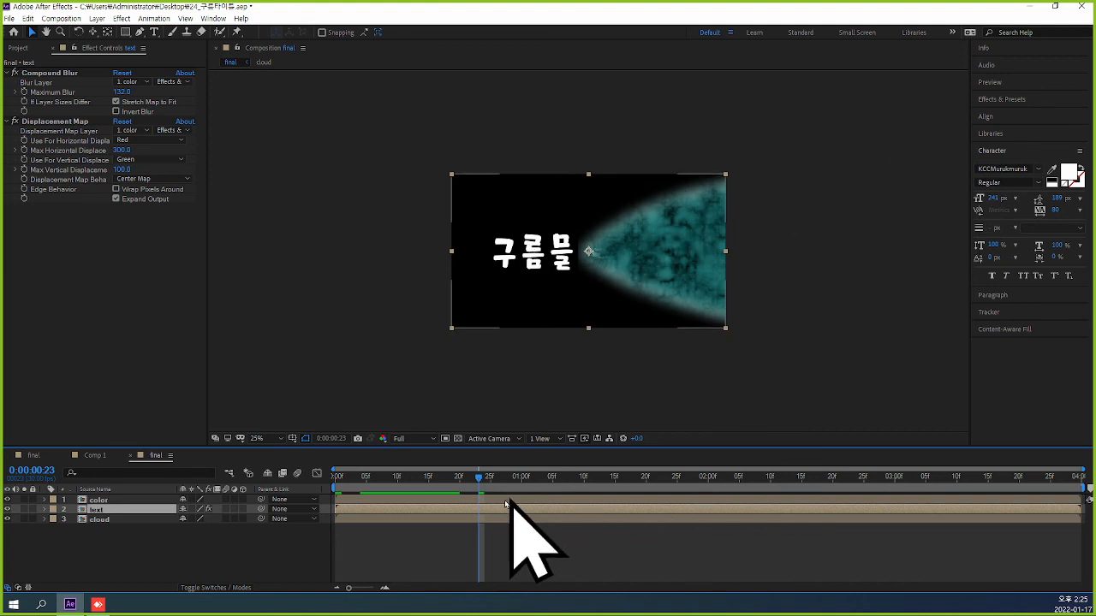
{"action": "left_click_drag", "start_coordinate": [482, 478], "coordinate": [683, 469]}
{"action": "left_click_drag", "start_coordinate": [387, 488], "coordinate": [448, 486]}
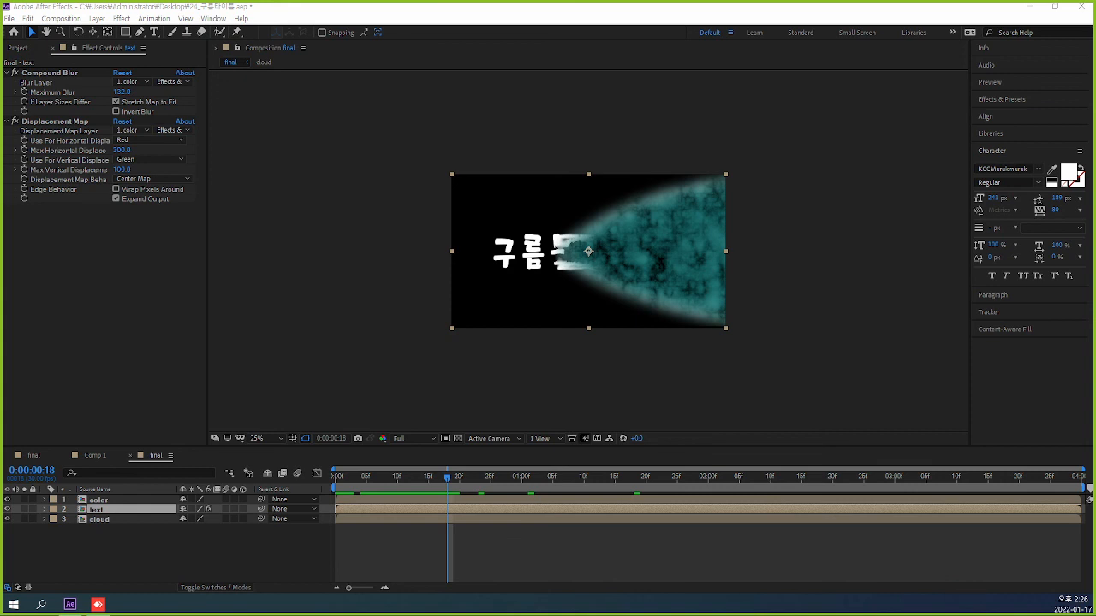
{"action": "key", "text": "ctrl+shift+c"}
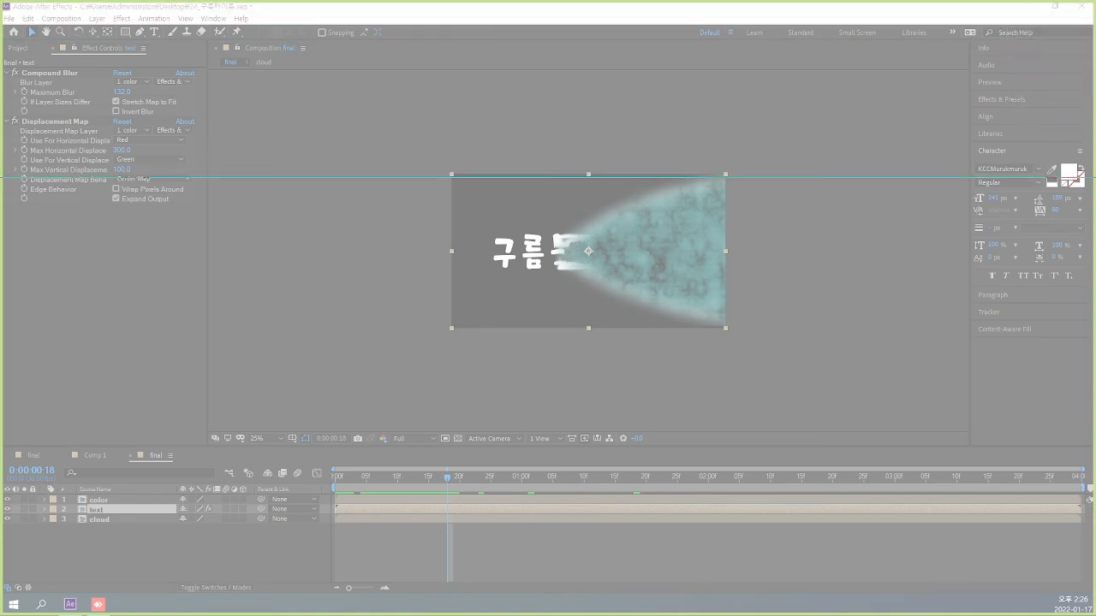
{"action": "key", "text": "Escape"}
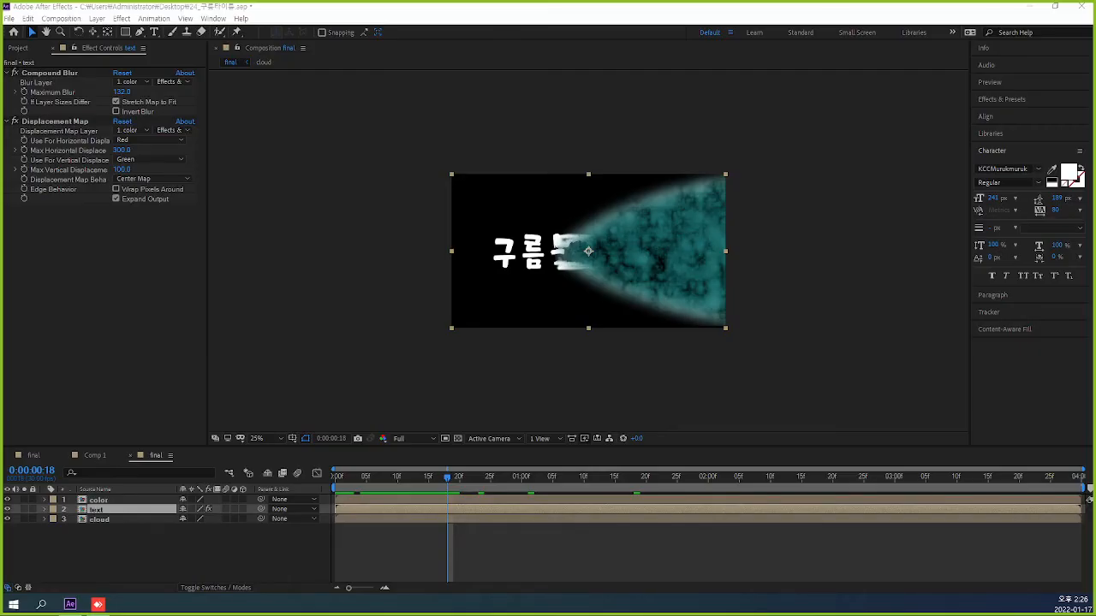